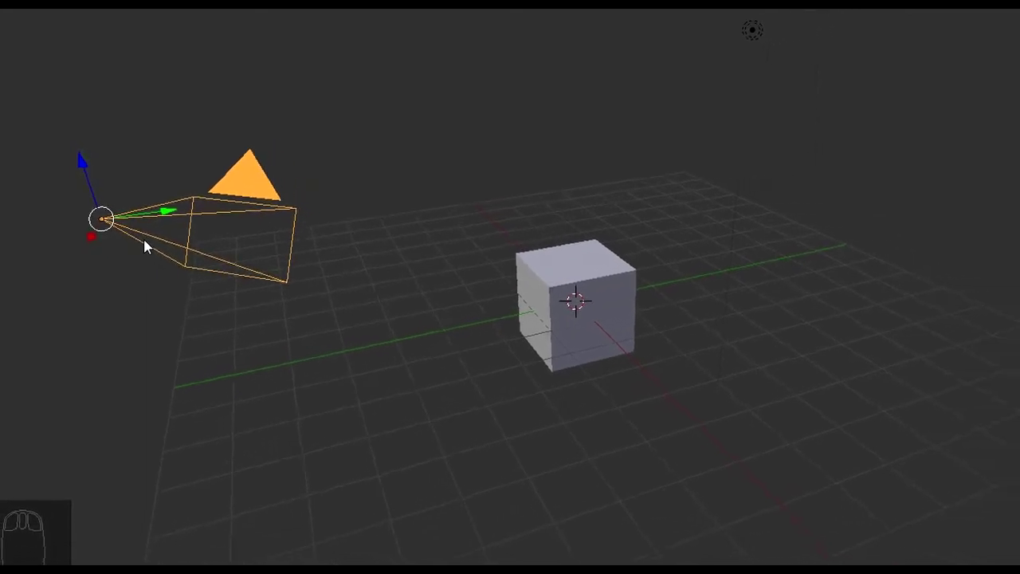
Duplicate the camera, place the copy on the opposite side of the cube, and rotate it about 50° around Z toward the cube
key("shift+d")
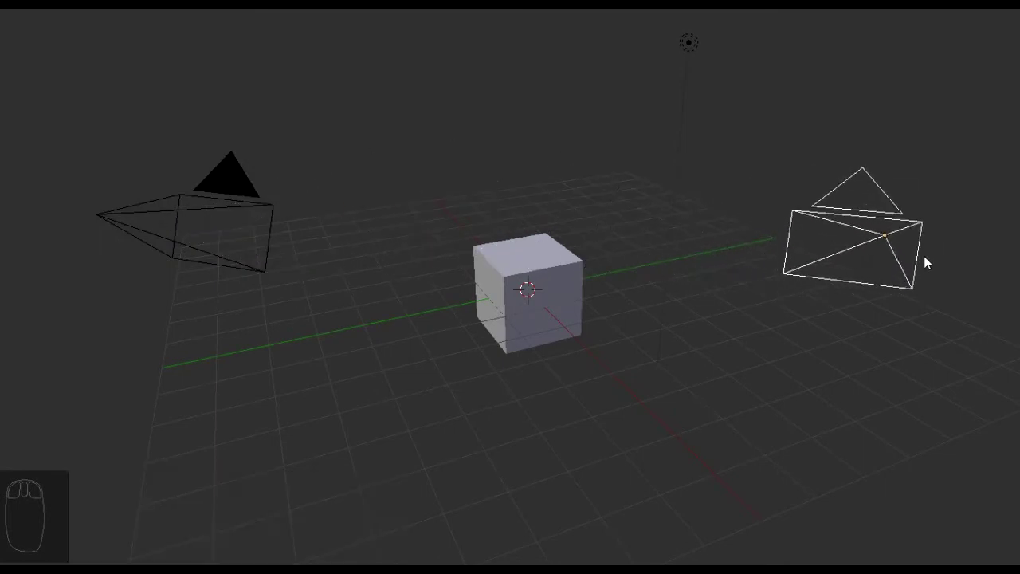
left_click(930, 254)
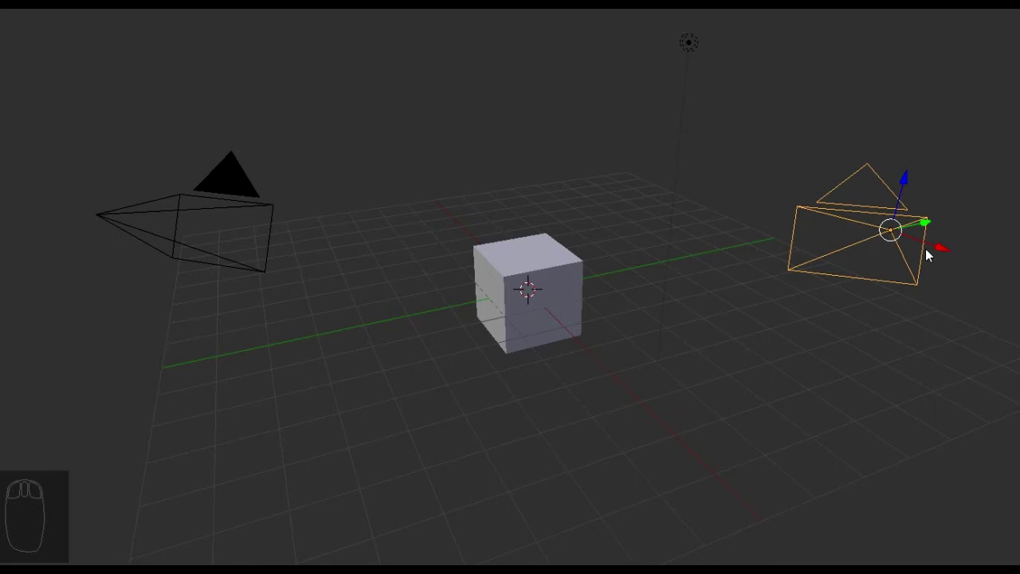
key("r")
key("z")
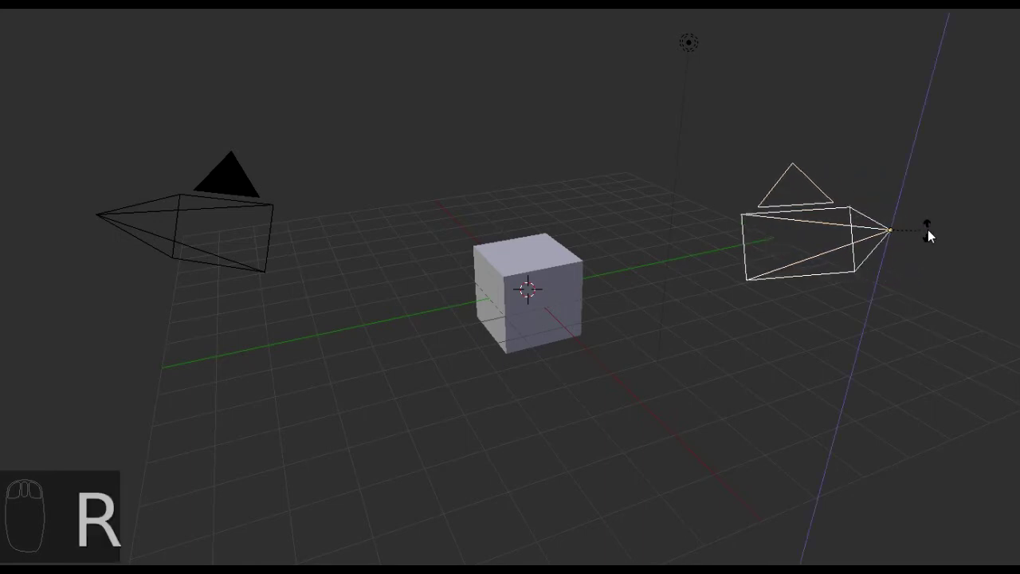
left_click(924, 218)
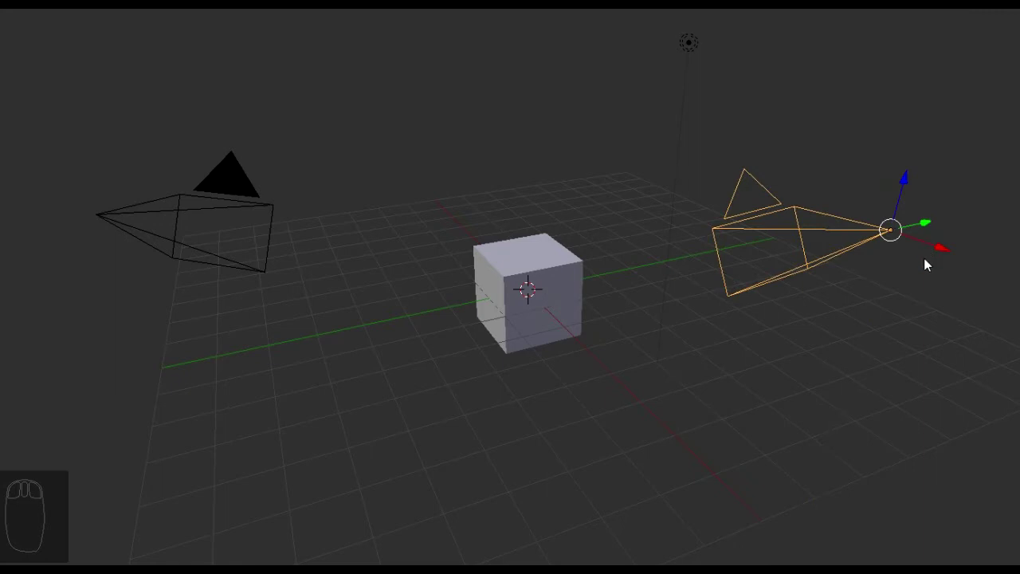
Select the original camera, look through its view, and return to the user perspective
right_click(226, 180)
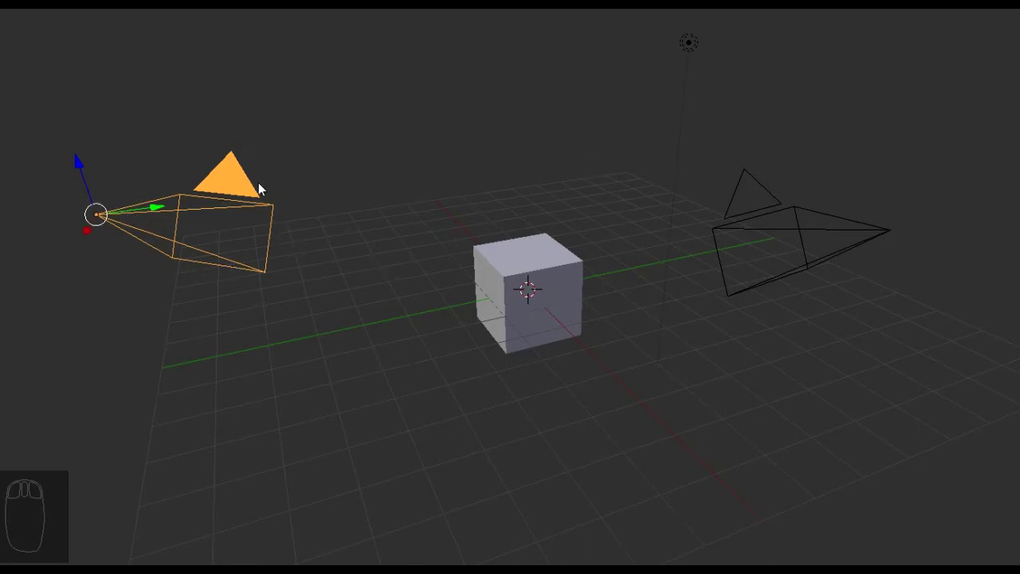
key("KP_0")
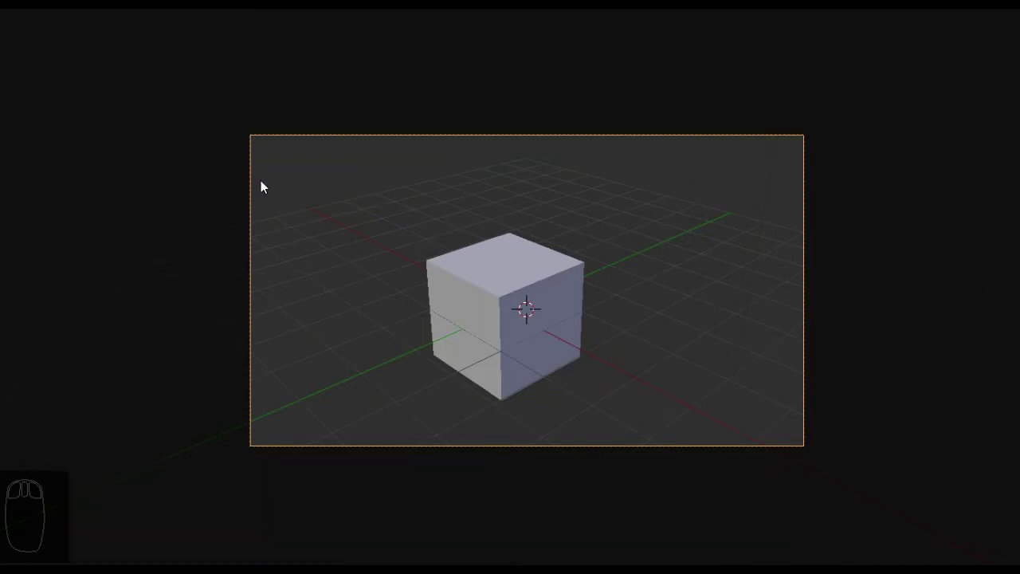
key("KP_0")
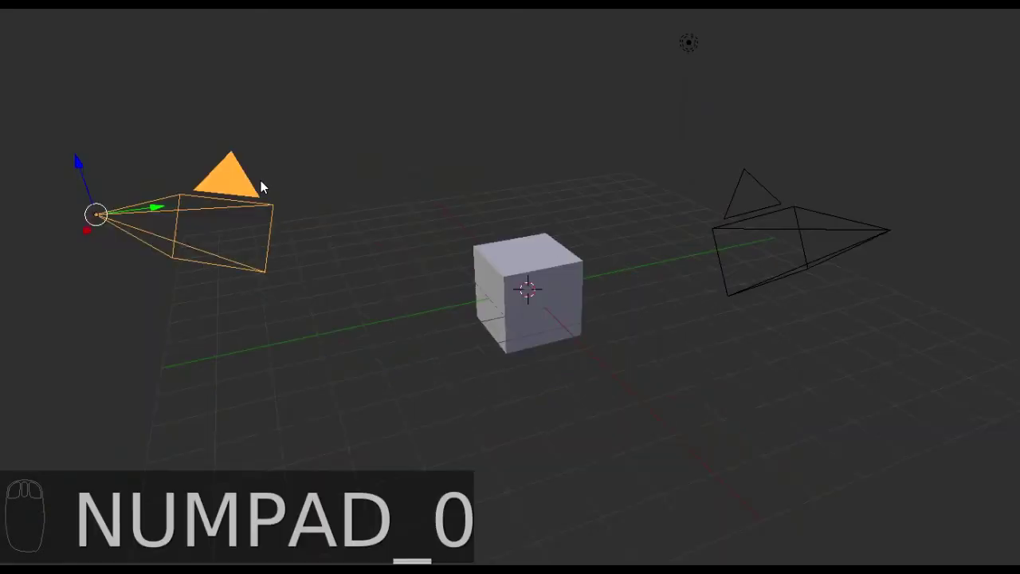
Select the duplicated camera and set Camera.001 as the scene's active camera
right_click(766, 198)
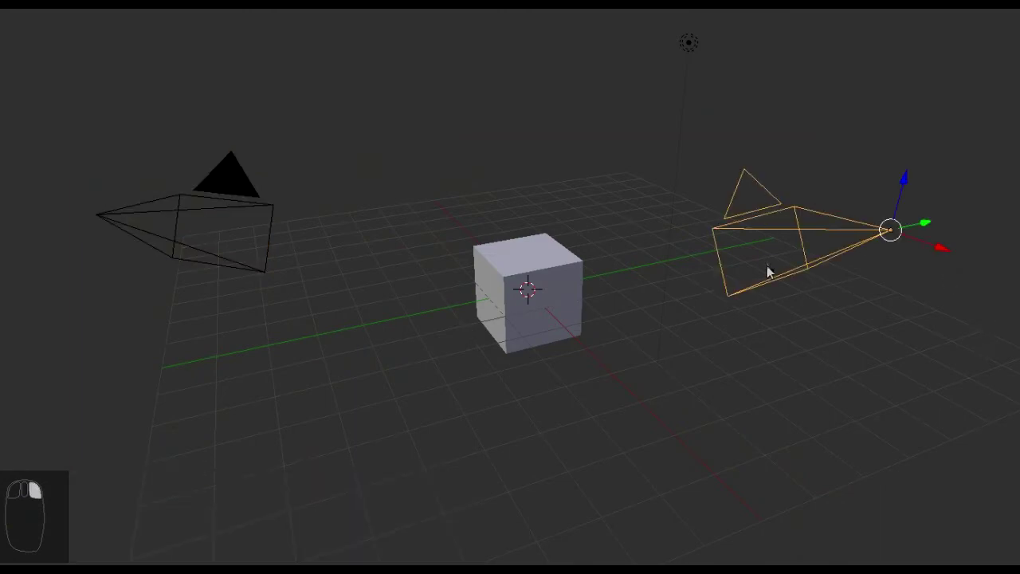
left_click(575, 234)
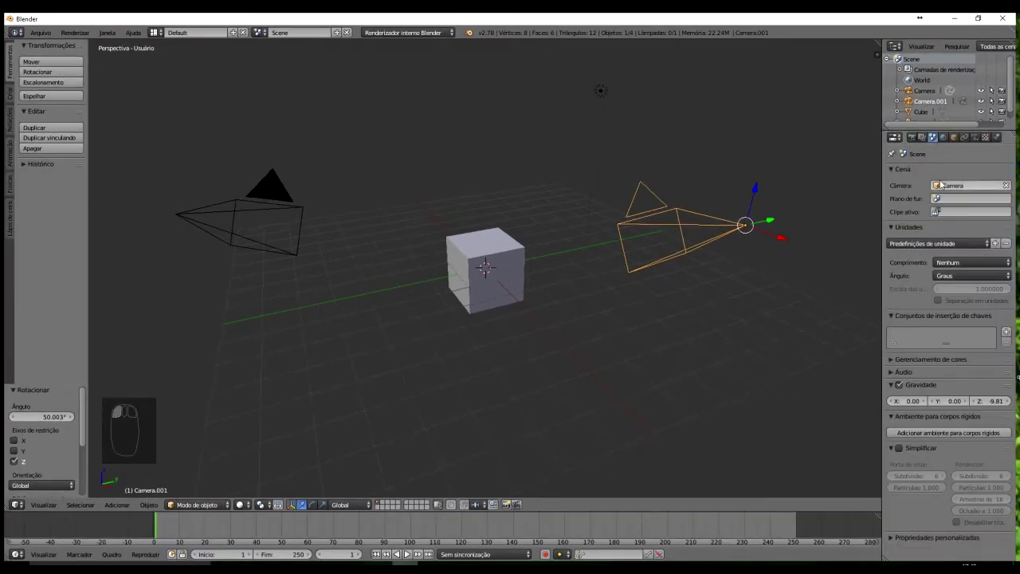
left_click(937, 188)
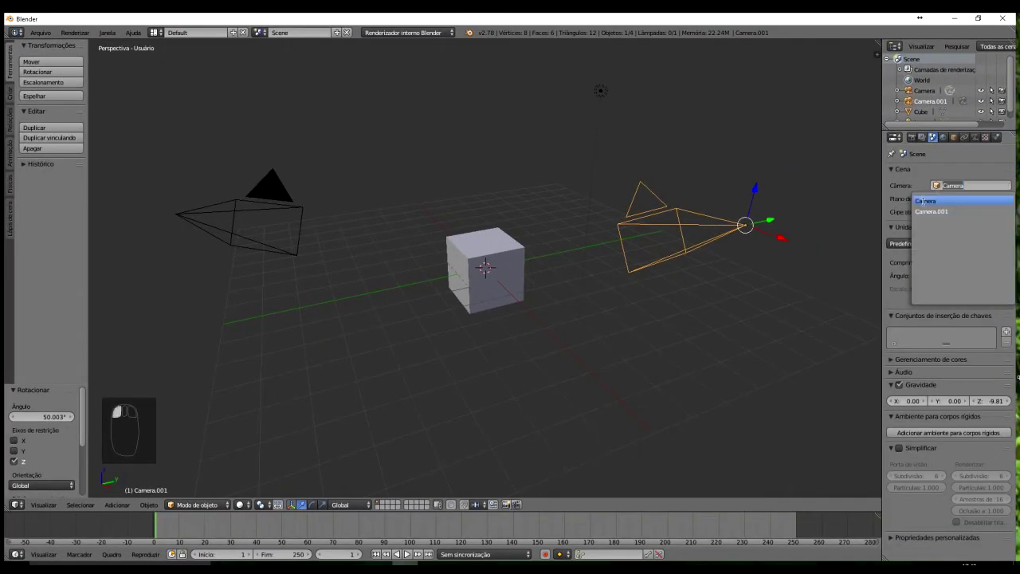
key("Return")
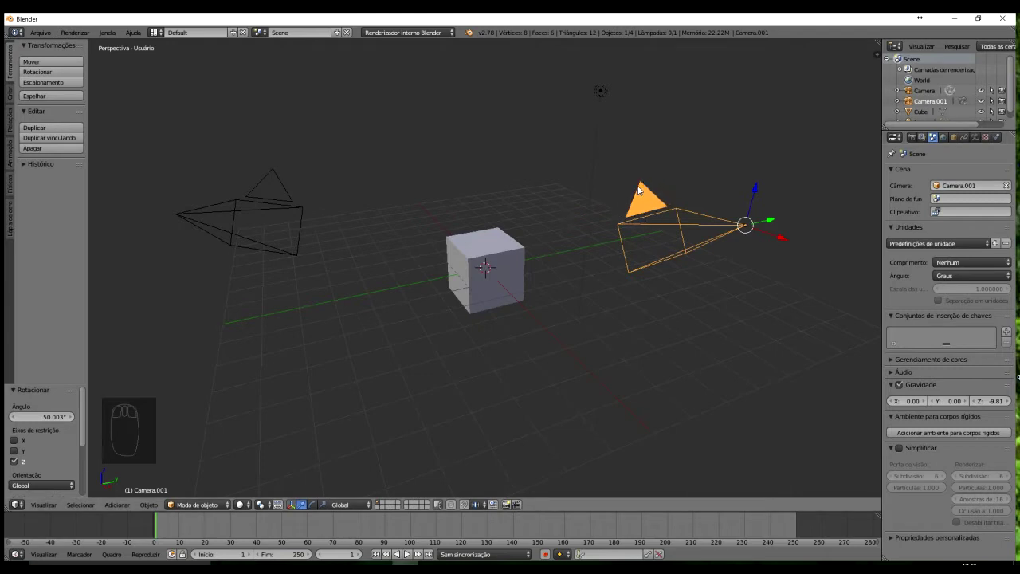
With the original camera selected, check the view through the active camera, return to the user perspective, and select Camera.001
right_click(266, 188)
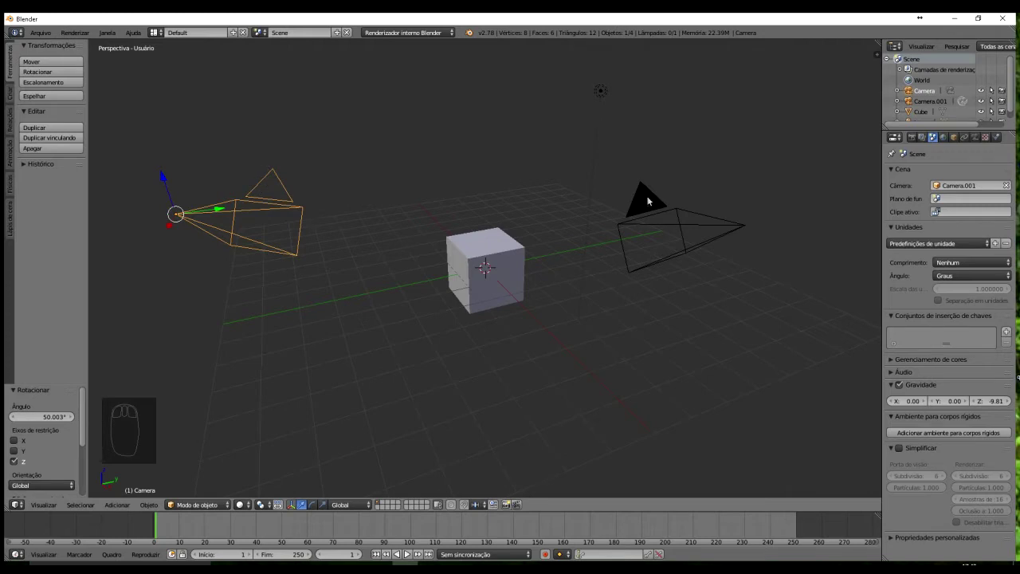
key("KP_0")
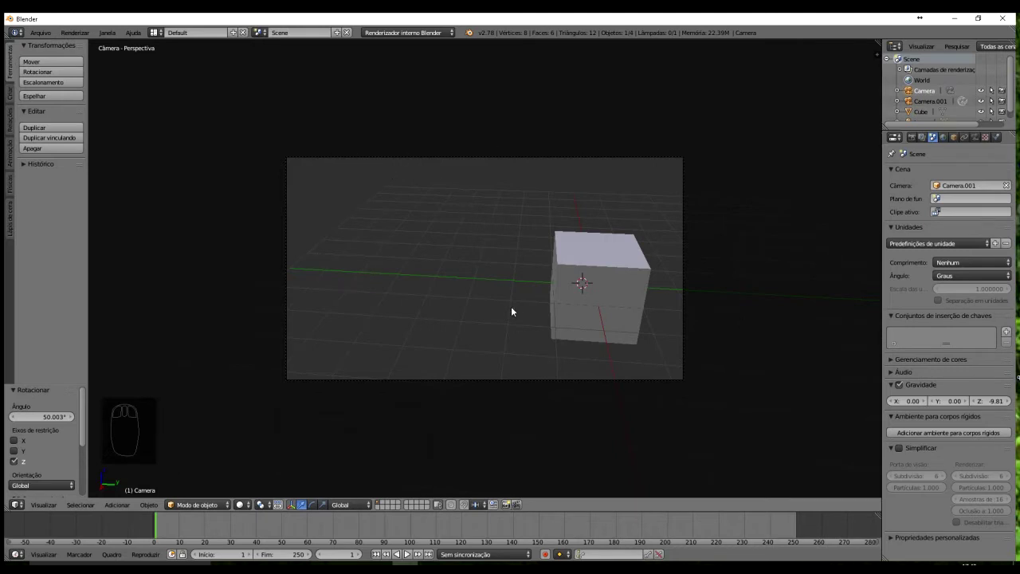
key("KP_0")
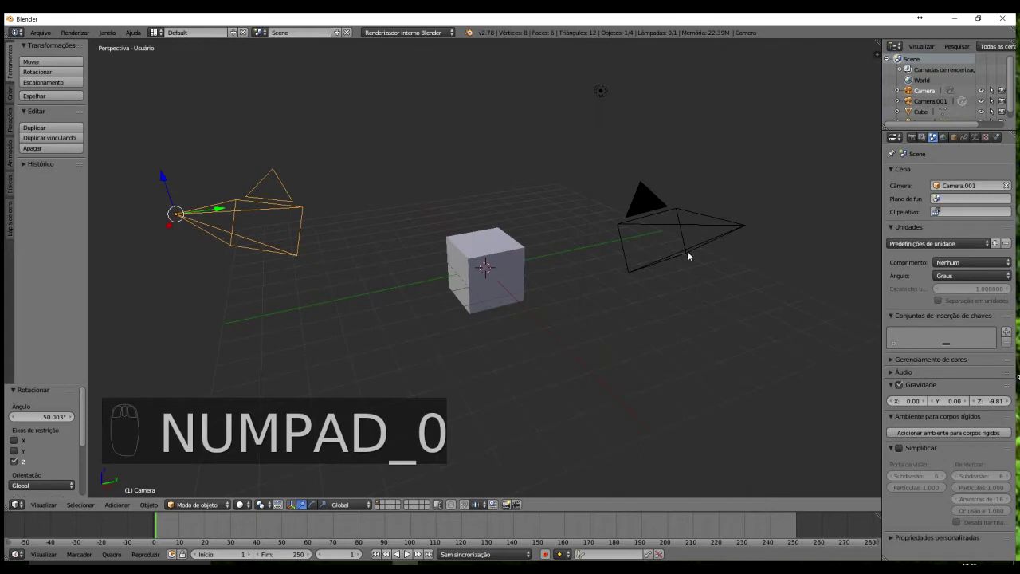
left_click(497, 268)
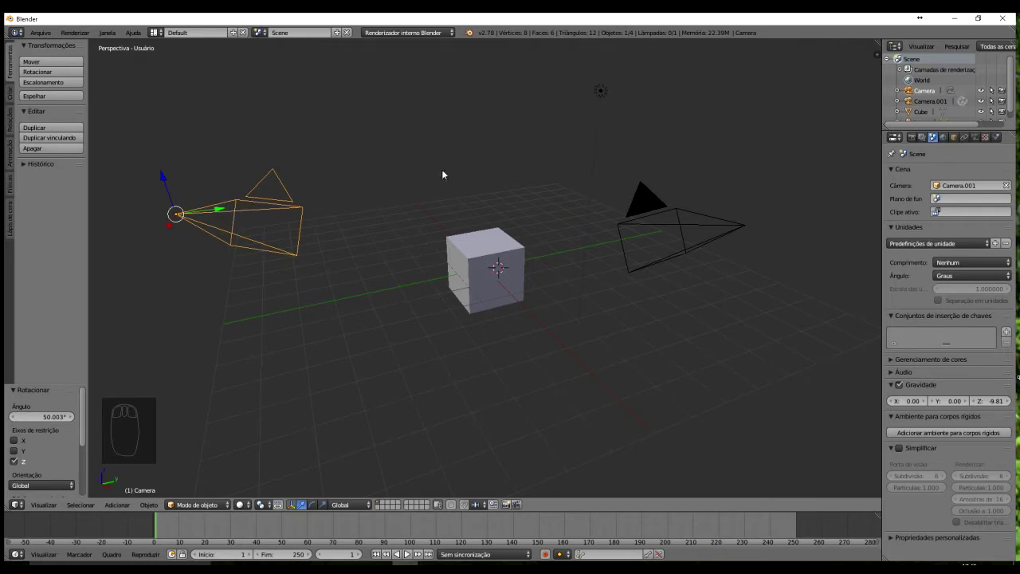
right_click(695, 221)
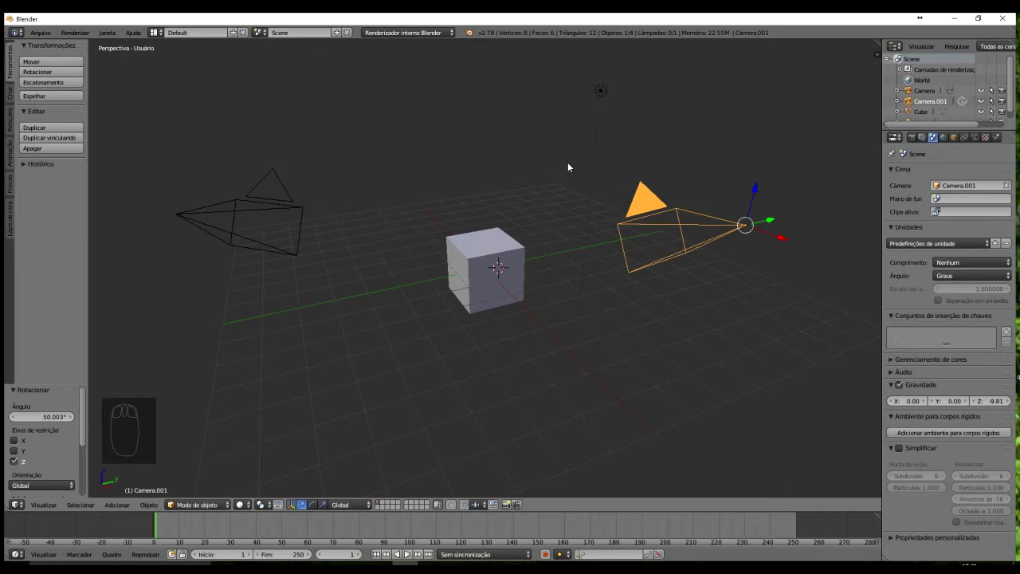
Open the recent file multicamera.blend
left_click(37, 32)
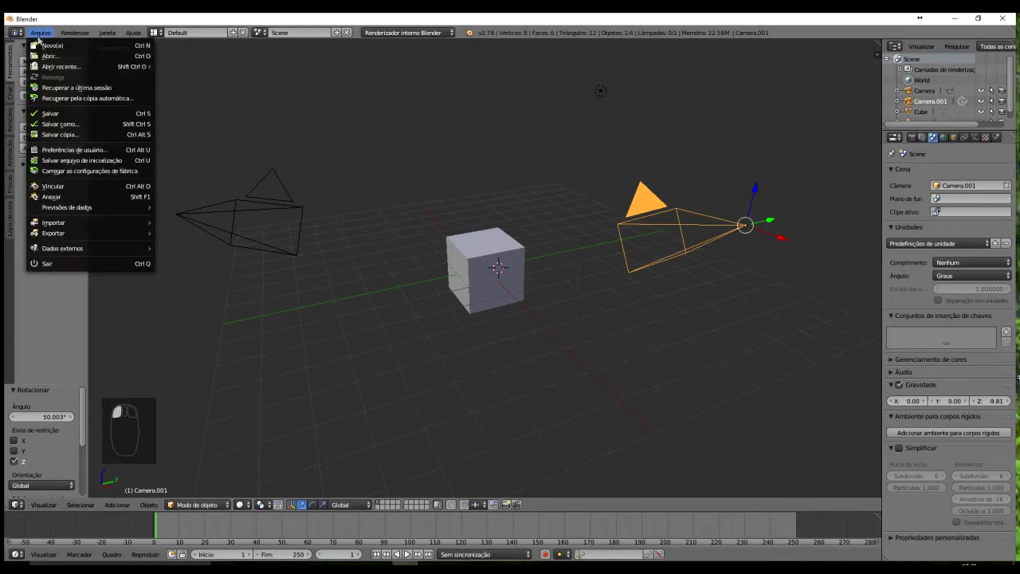
mouse_move(79, 66)
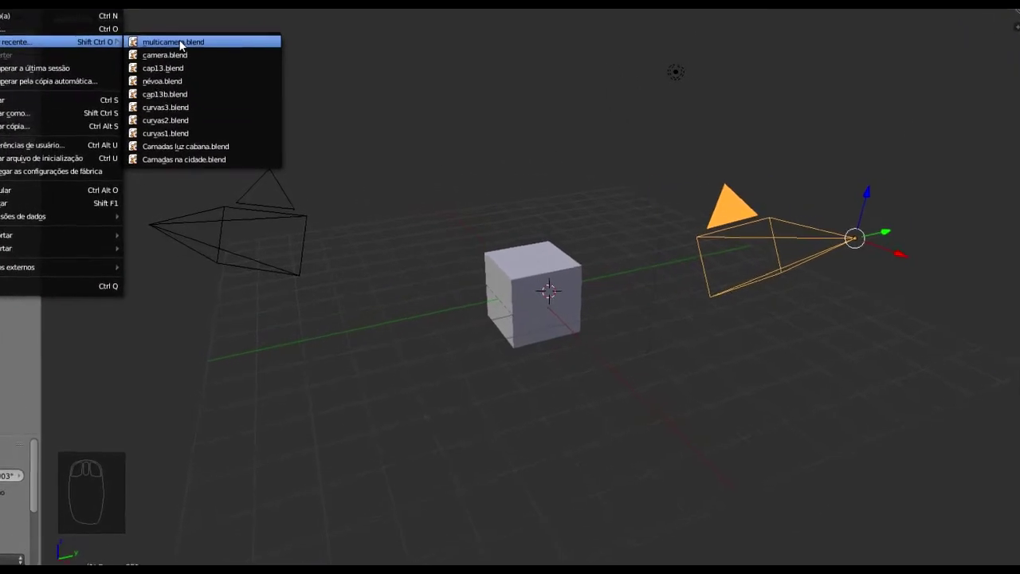
left_click(186, 52)
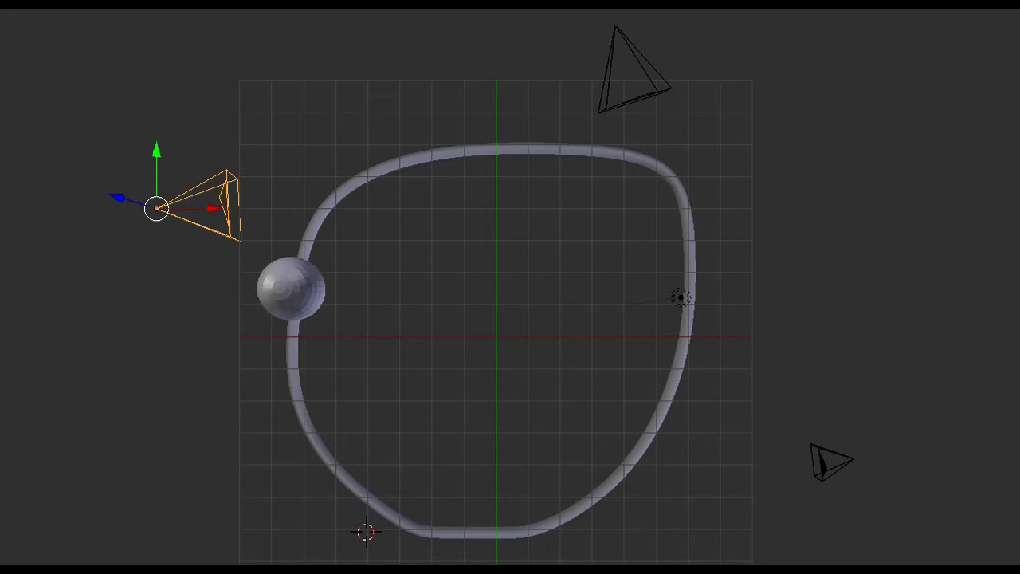
Play back the sphere's animation along the path, select the path curve, replay the animation, and stop it
key("alt+a")
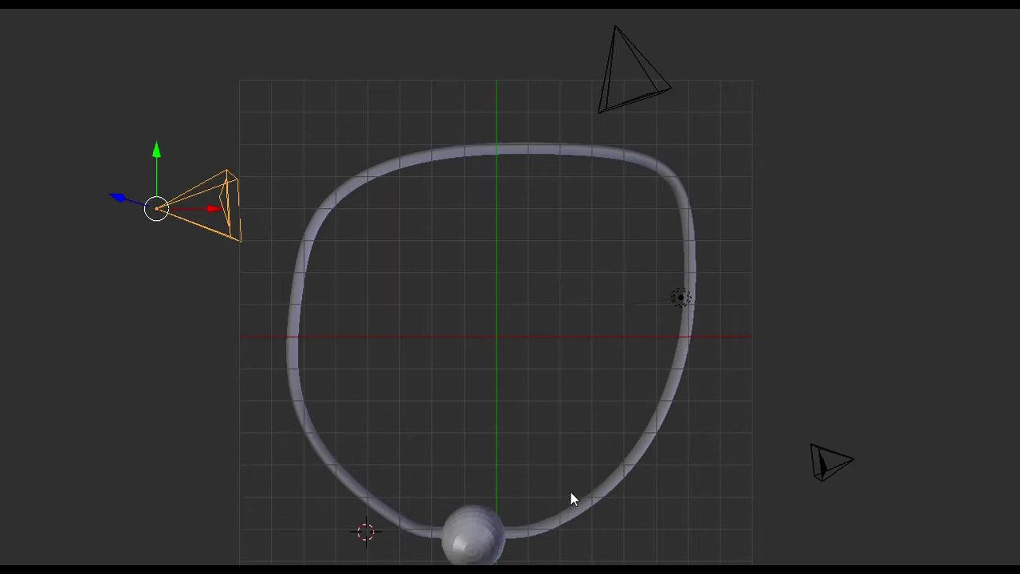
right_click(626, 468)
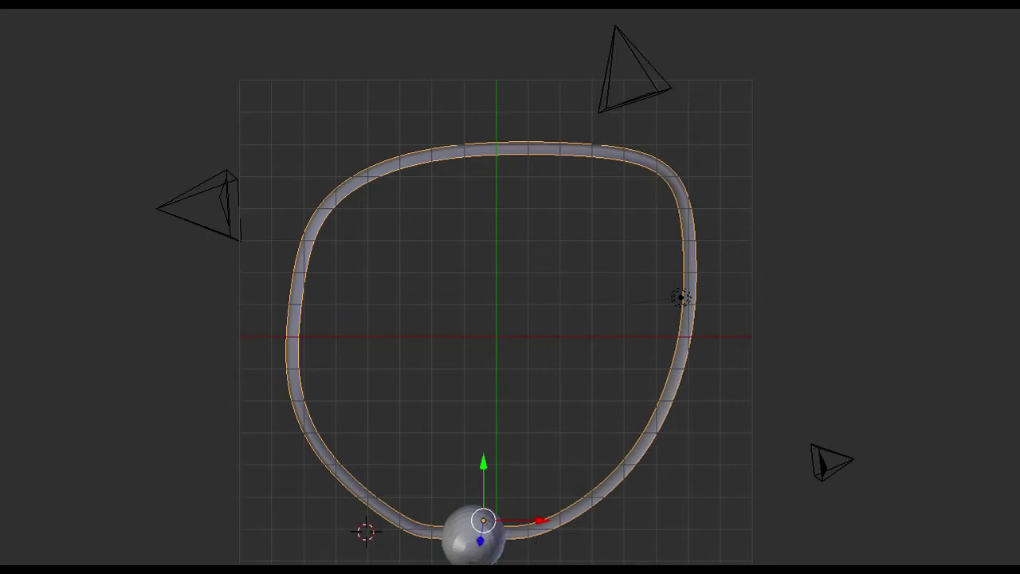
key("alt+a")
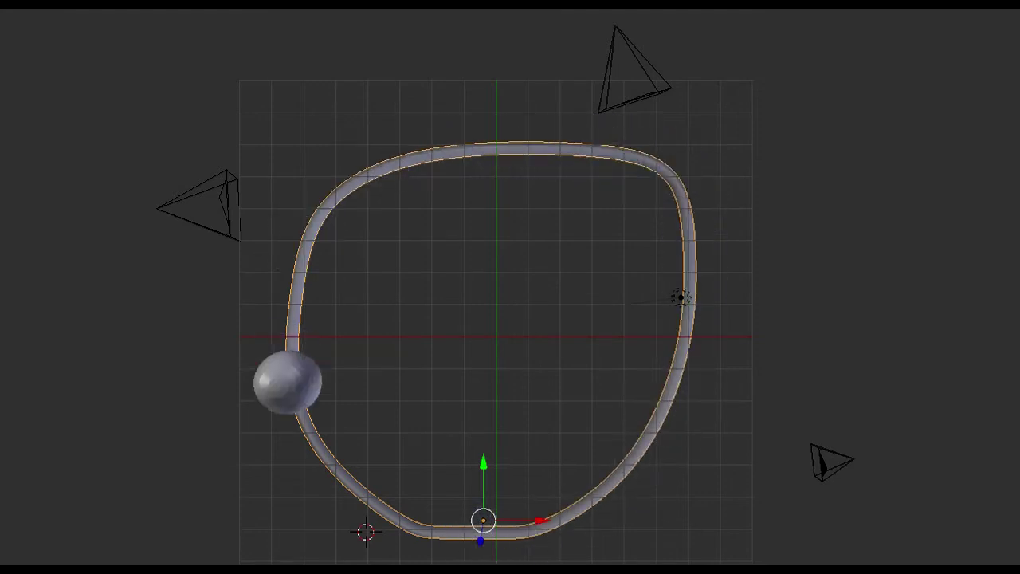
key("Escape")
Select the sphere and display the viewport's object properties and tool shelf
right_click(474, 527)
key("n")
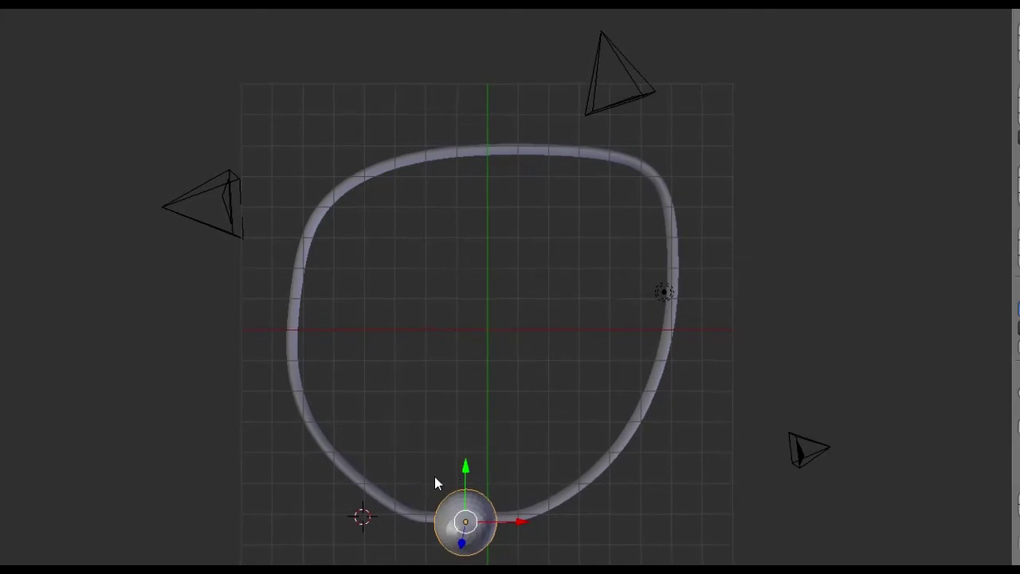
key("t")
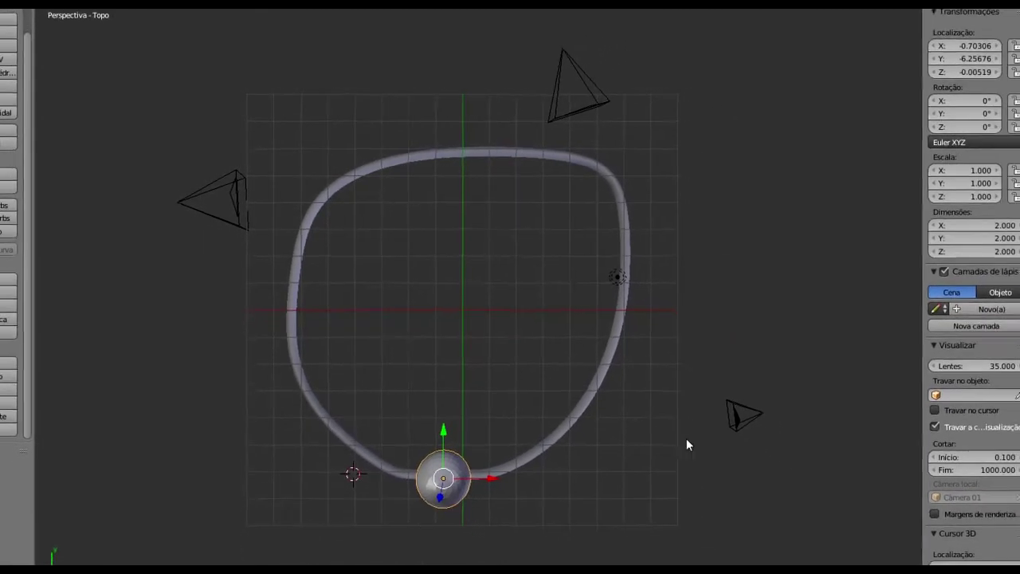
Select Câmera 02, Câmera 03 and Câmera 01 in turn to identify each camera around the path
right_click(569, 94)
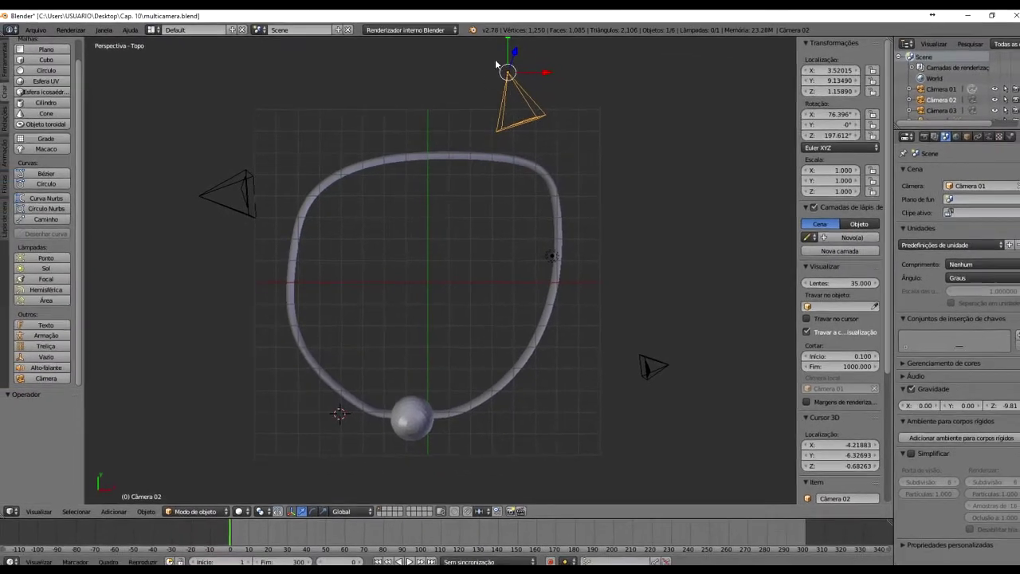
right_click(215, 193)
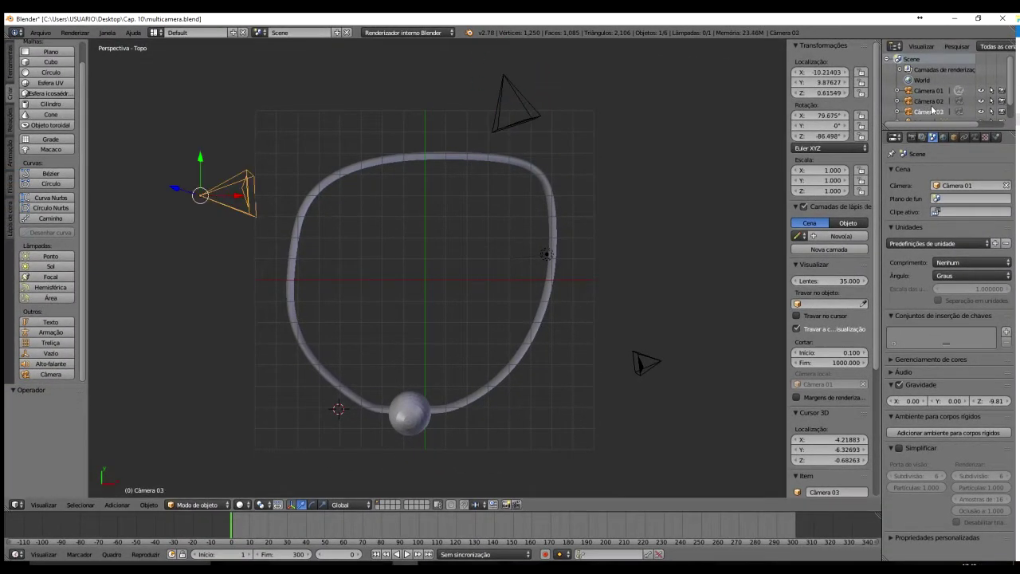
right_click(644, 367)
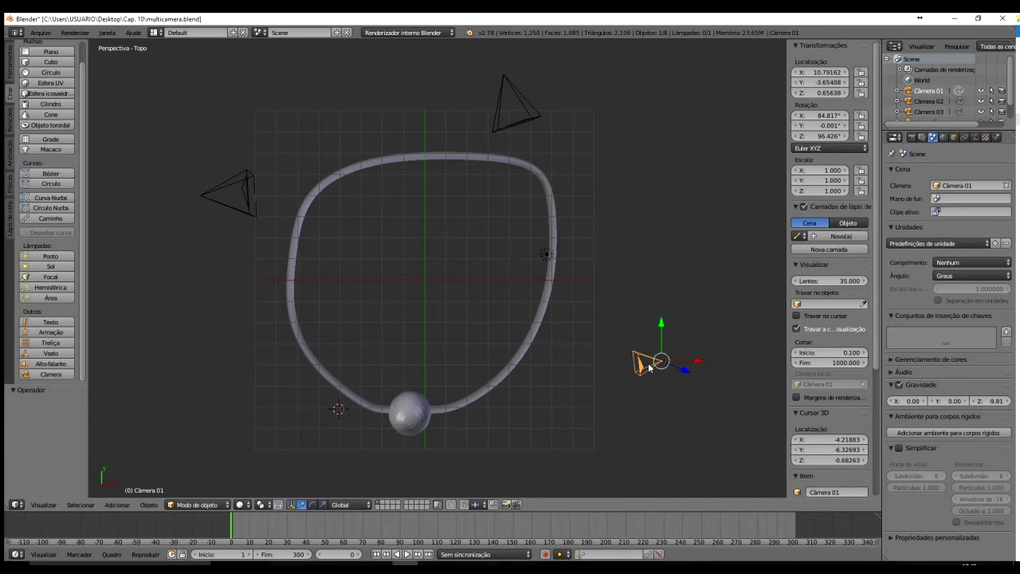
Duplicate Câmera 01, place the copy about 6.6 units further along Y, and delete the copy
key("shift+d")
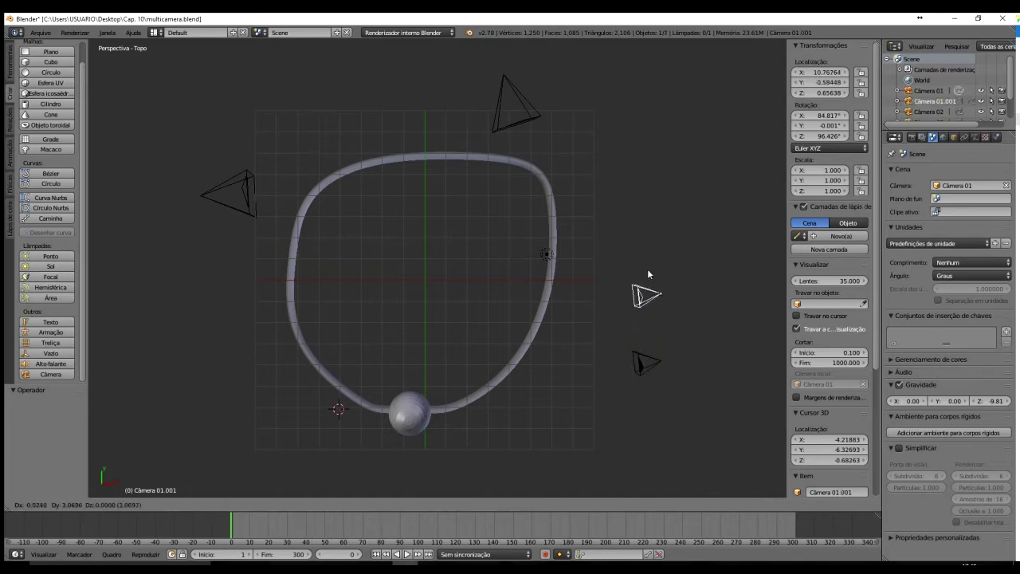
left_click(648, 223)
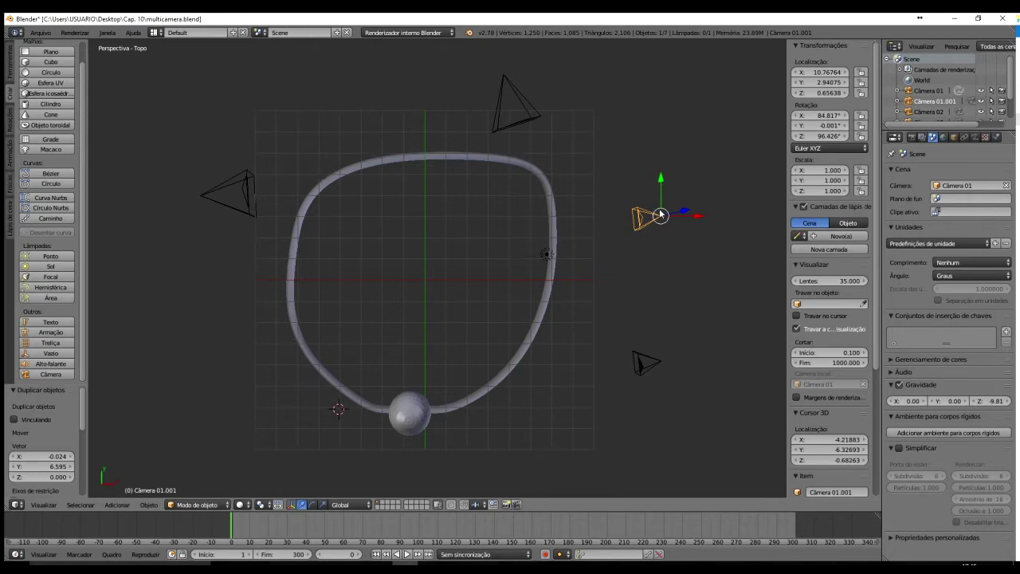
key("x")
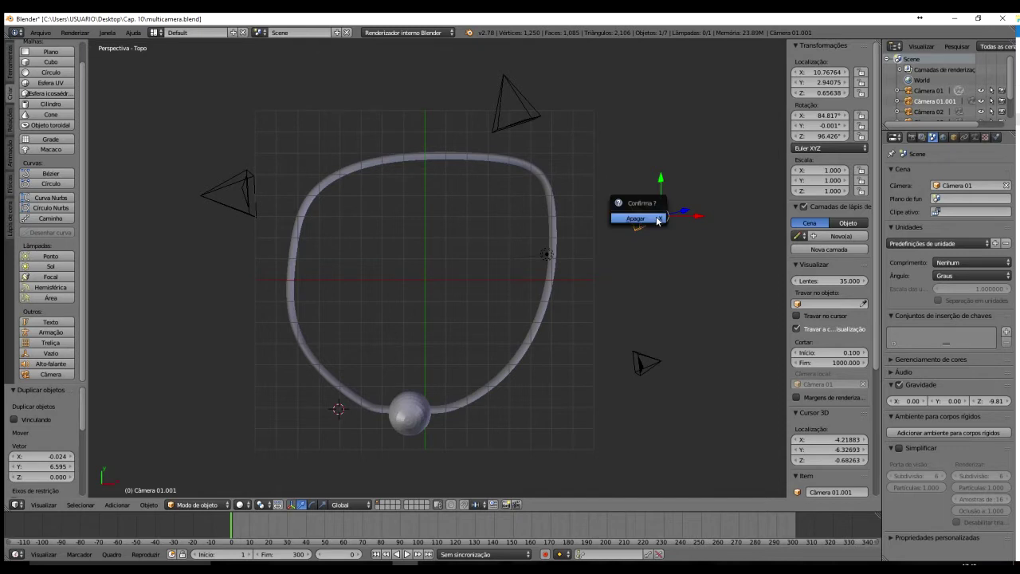
left_click(656, 221)
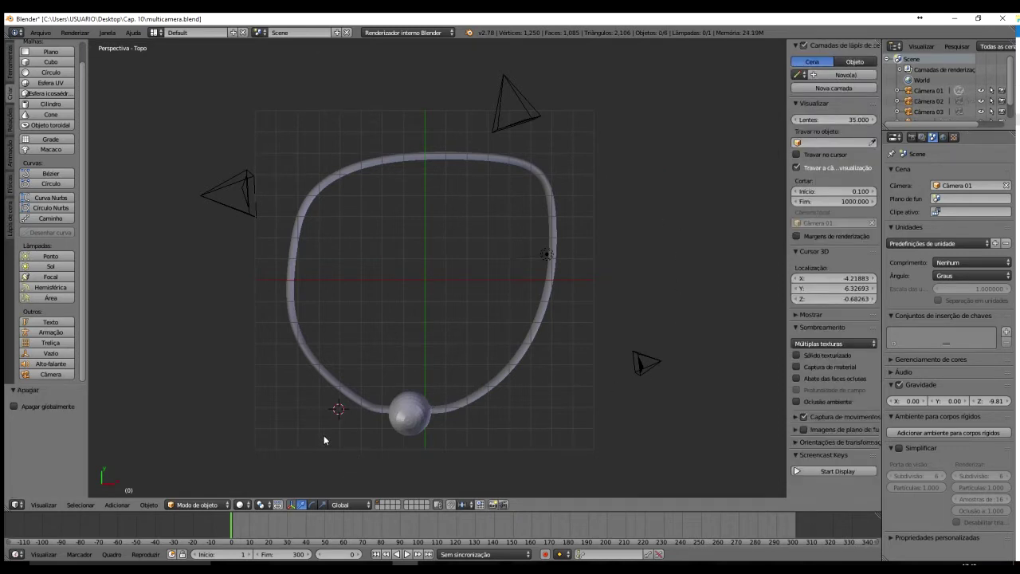
Look through Câmera 01, play the sphere's animation, and set the current frame to 60, where the sphere leaves the camera frame
right_click(642, 360)
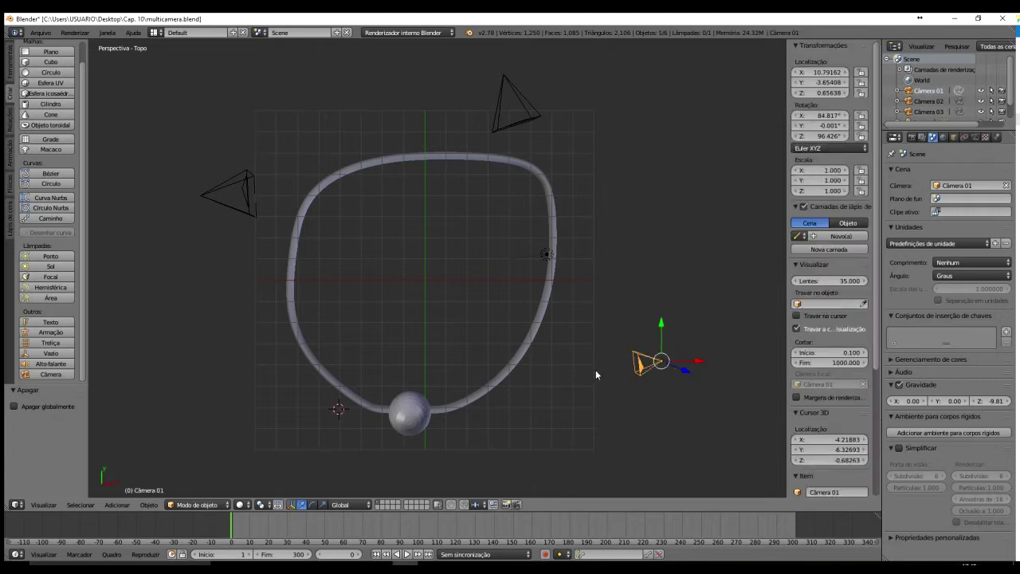
key("KP_0")
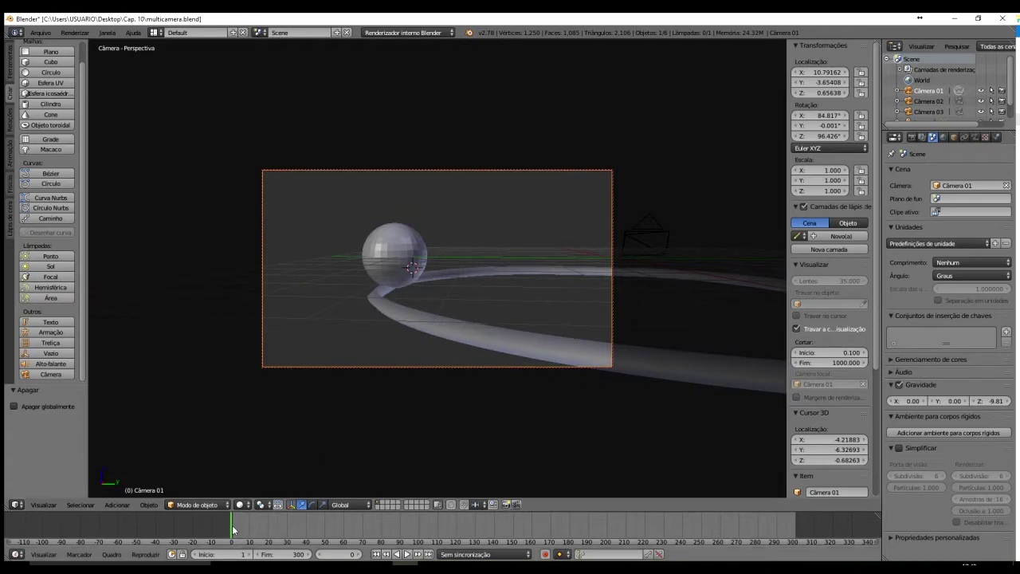
key("alt+a")
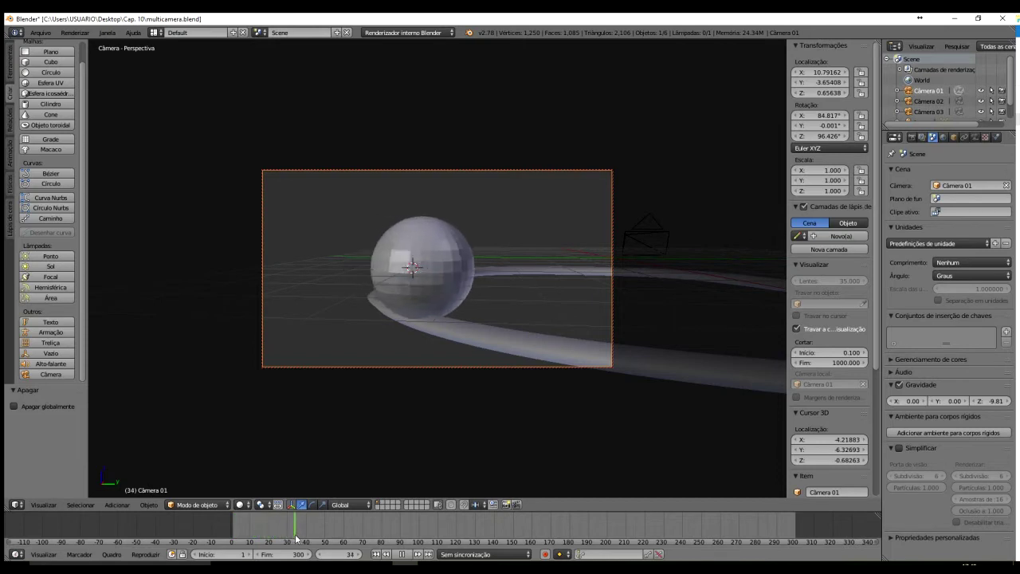
left_click_drag(309, 540, 344, 540)
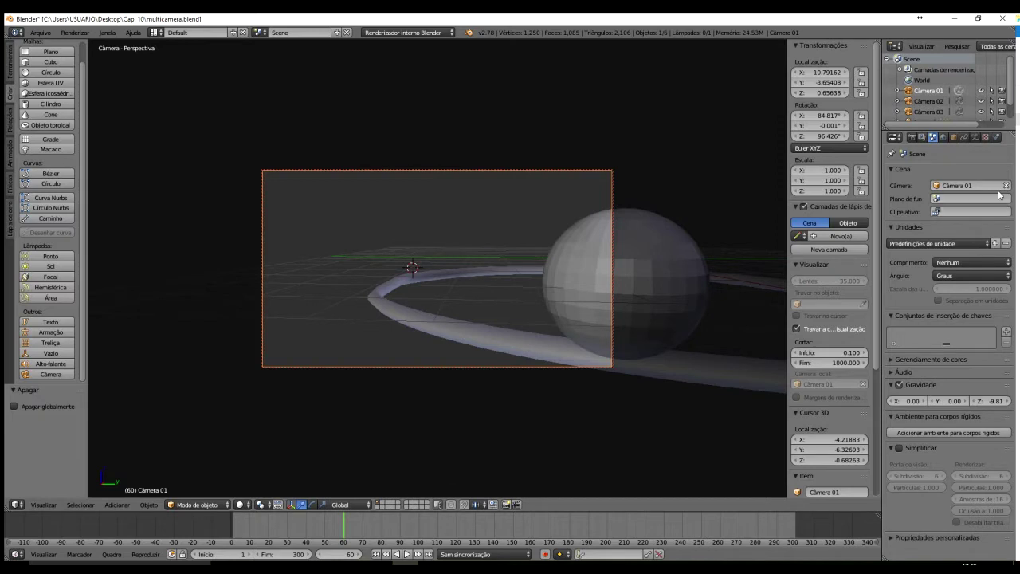
Make Câmera 02 the scene's active camera and scrub the animation to frame 130
left_click(967, 185)
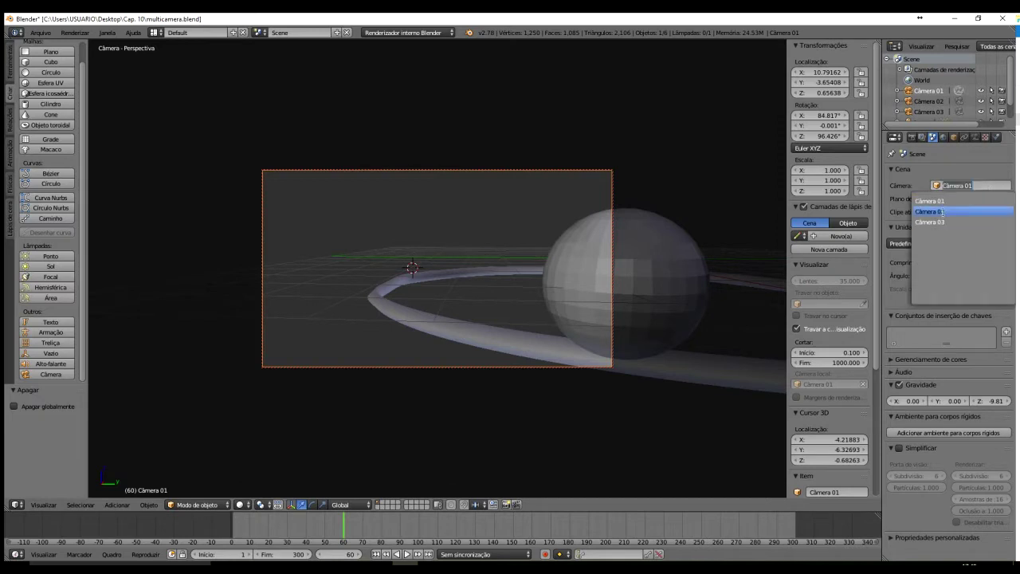
left_click(952, 211)
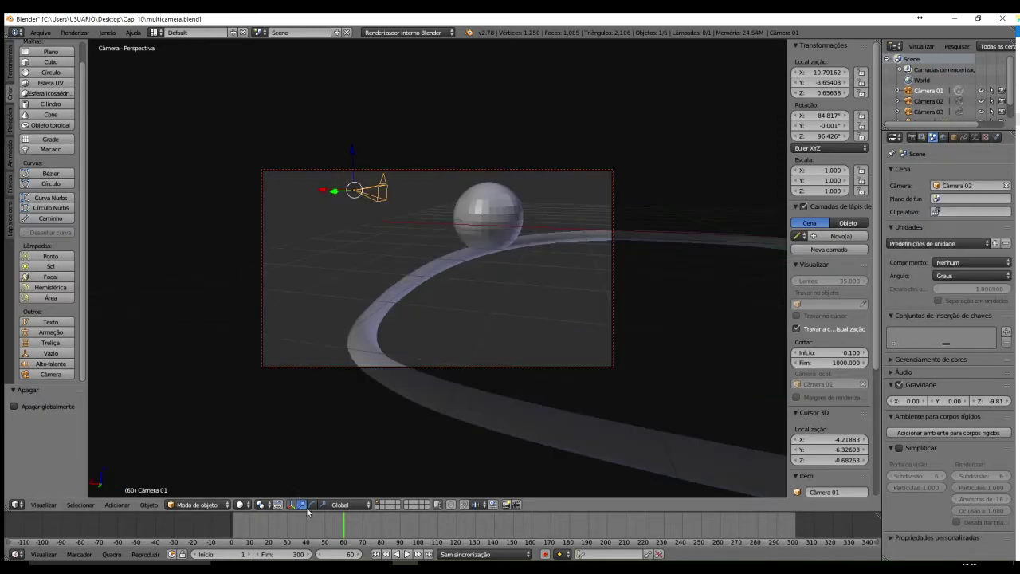
left_click_drag(345, 535, 476, 545)
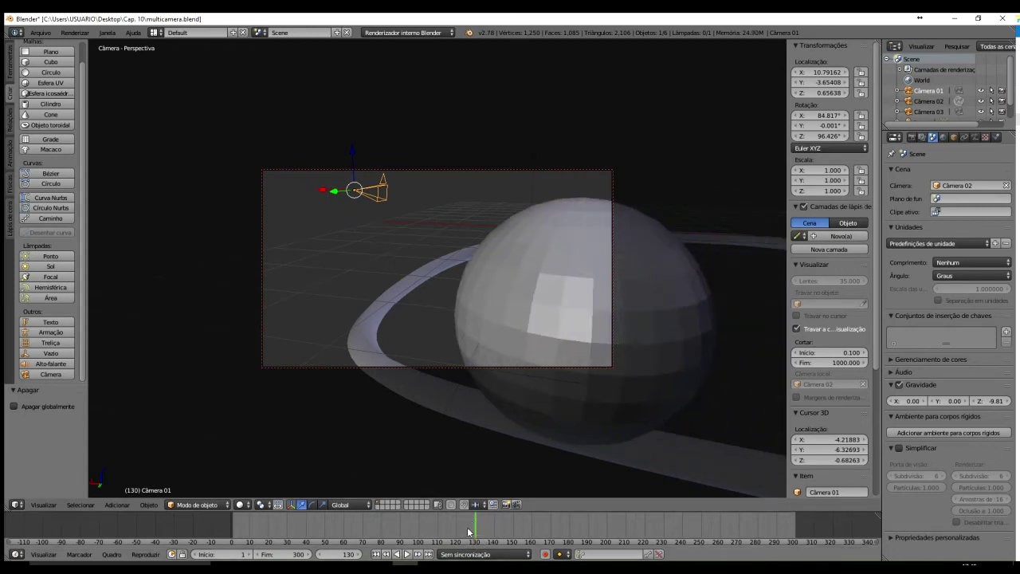
Make Câmera 03 the scene's active camera and scrub the animation to frame 209
left_click(976, 186)
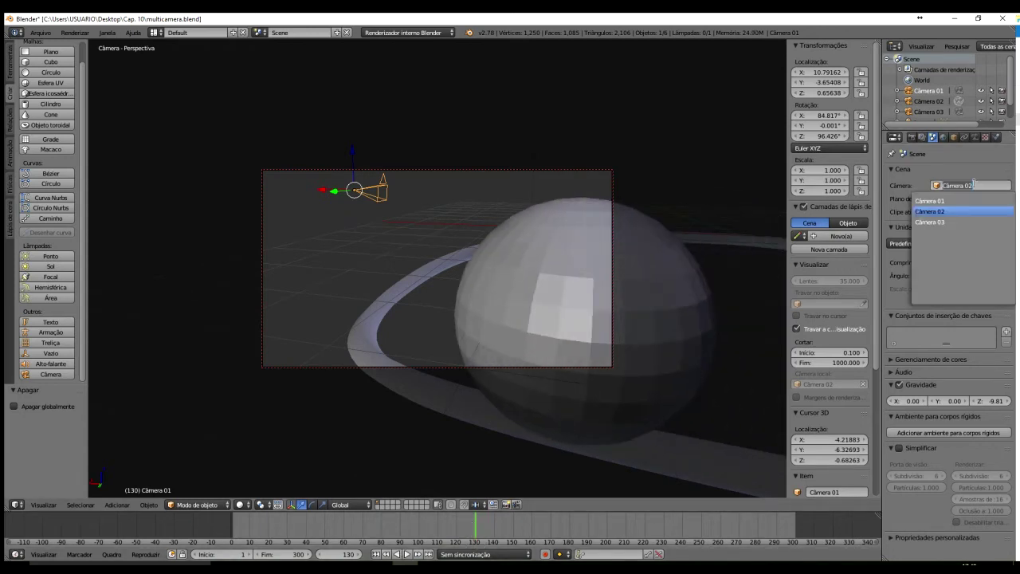
left_click(944, 222)
left_click(484, 534)
left_click_drag(484, 535, 624, 534)
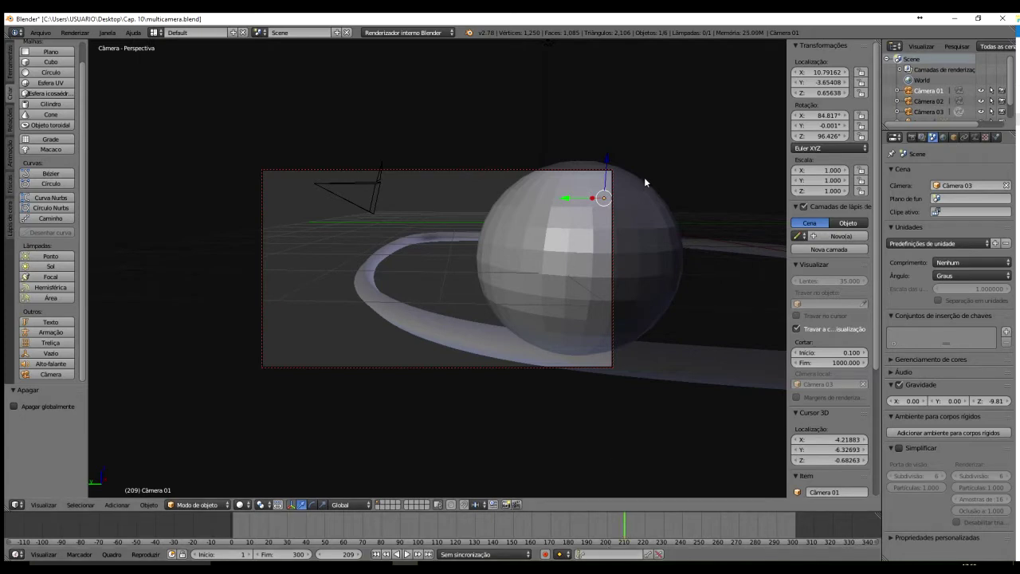
Make Câmera 01 the scene's active camera again and play the animation through to frame 300
left_click(956, 186)
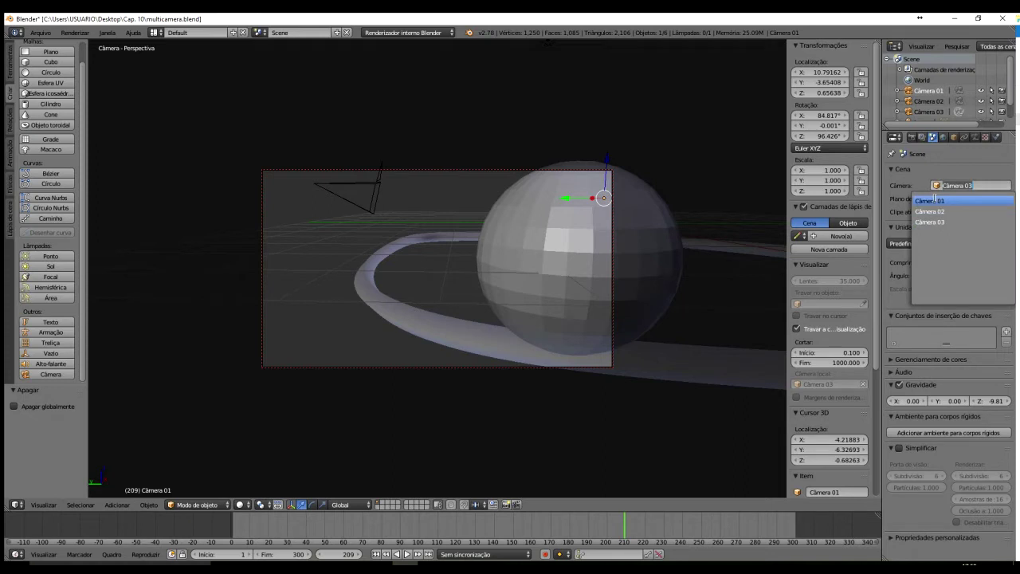
left_click(929, 200)
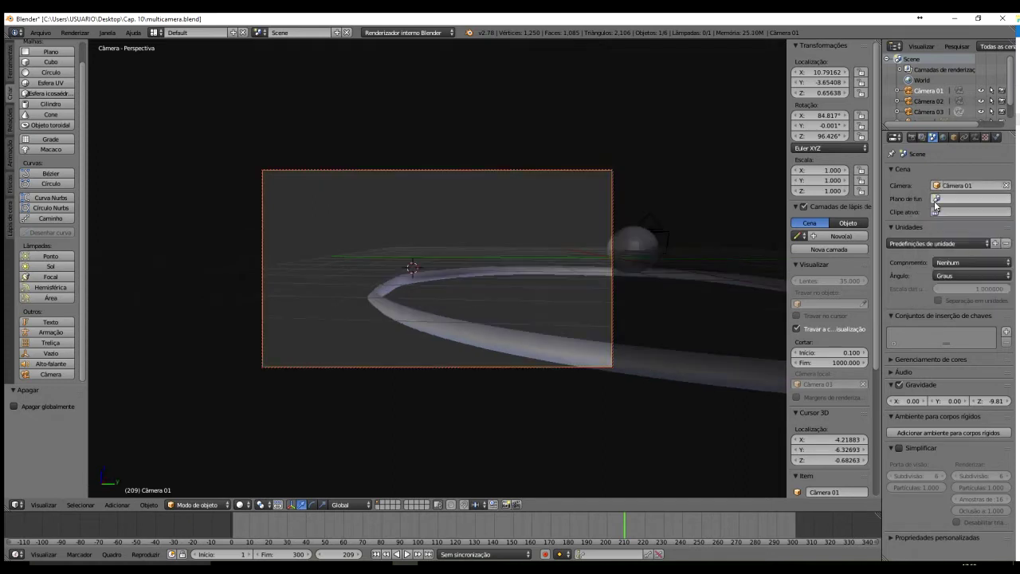
key("alt+a")
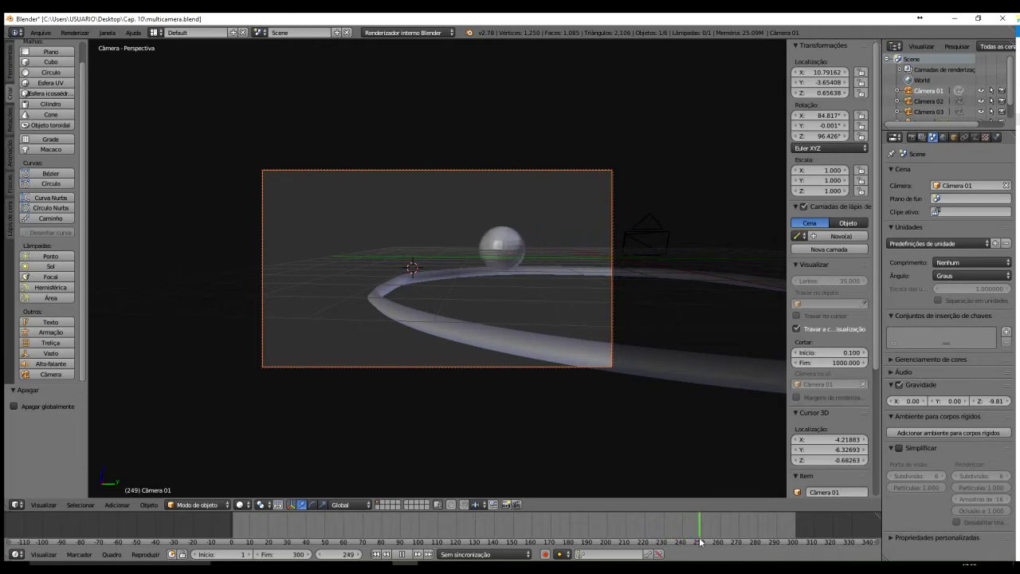
key("alt+a")
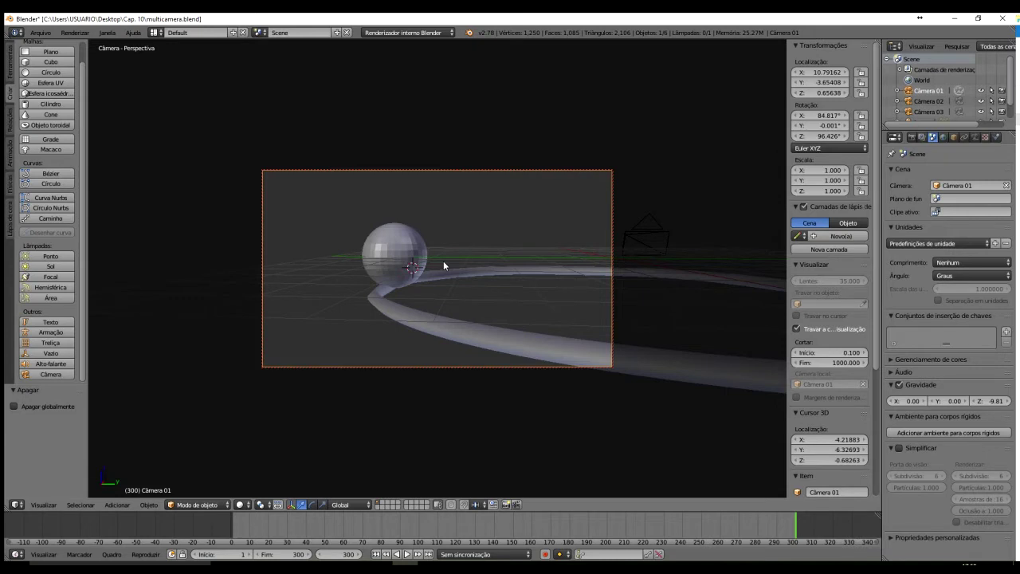
Switch to the top view, set the current frame to 0 and add a timeline marker there
key("KP_7")
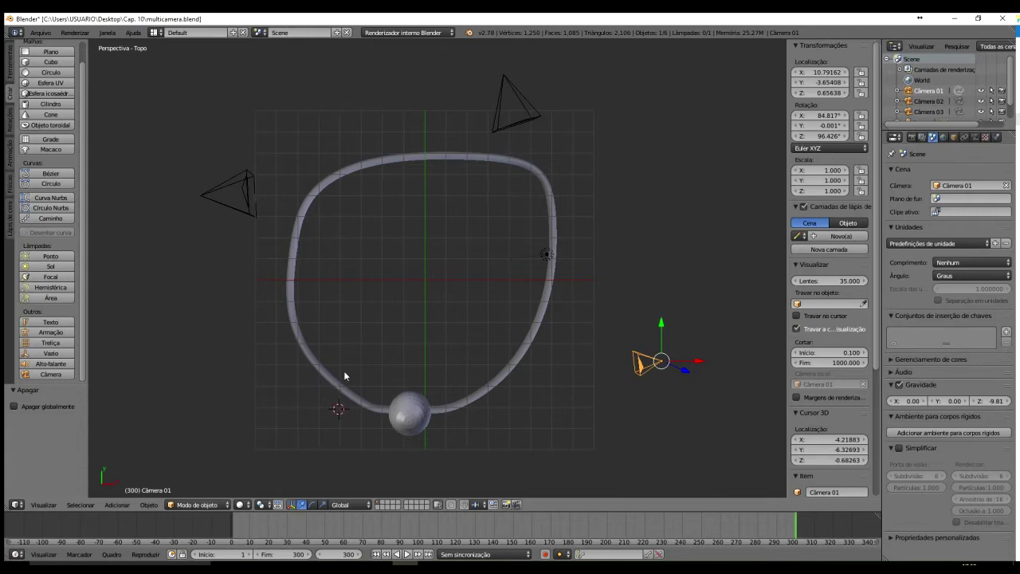
left_click(382, 531)
left_click_drag(383, 531, 229, 532)
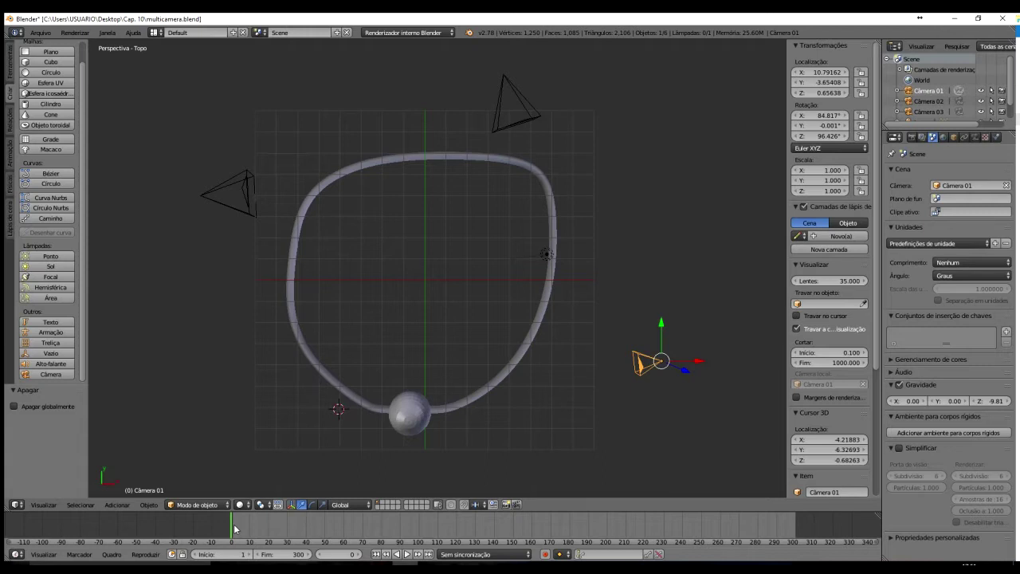
key("m")
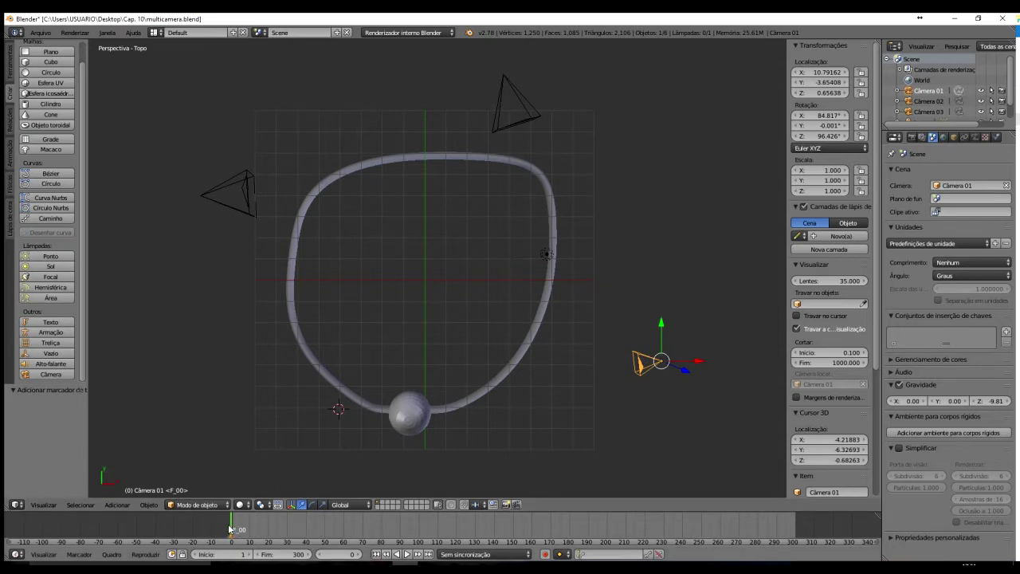
Start the Screencast Keys display and hide the viewport's properties region
scroll(832, 398, "down", 5)
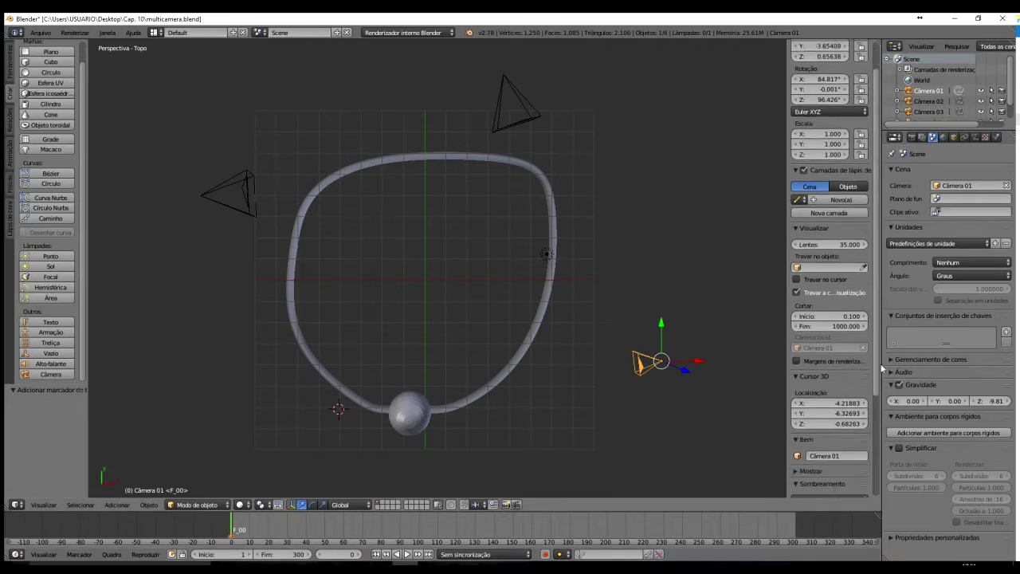
left_click(832, 488)
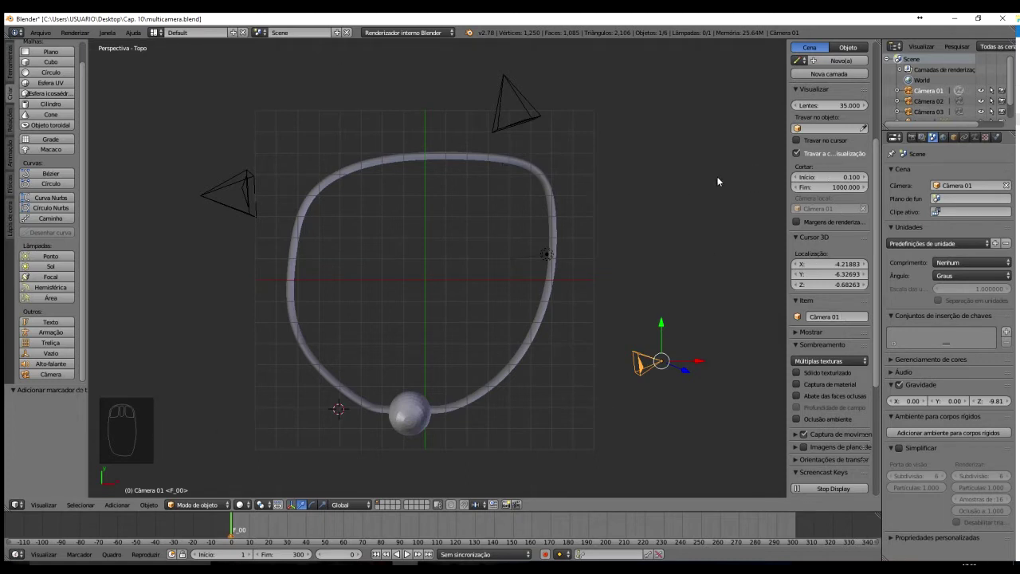
key("n")
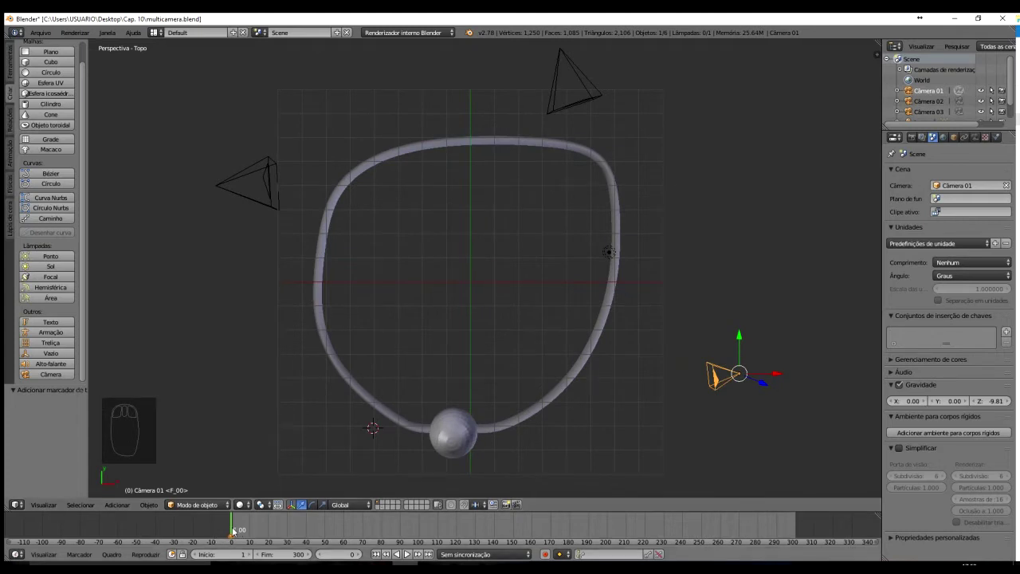
Bind Câmera 01 to the timeline marker at frame 0
key("ctrl+b")
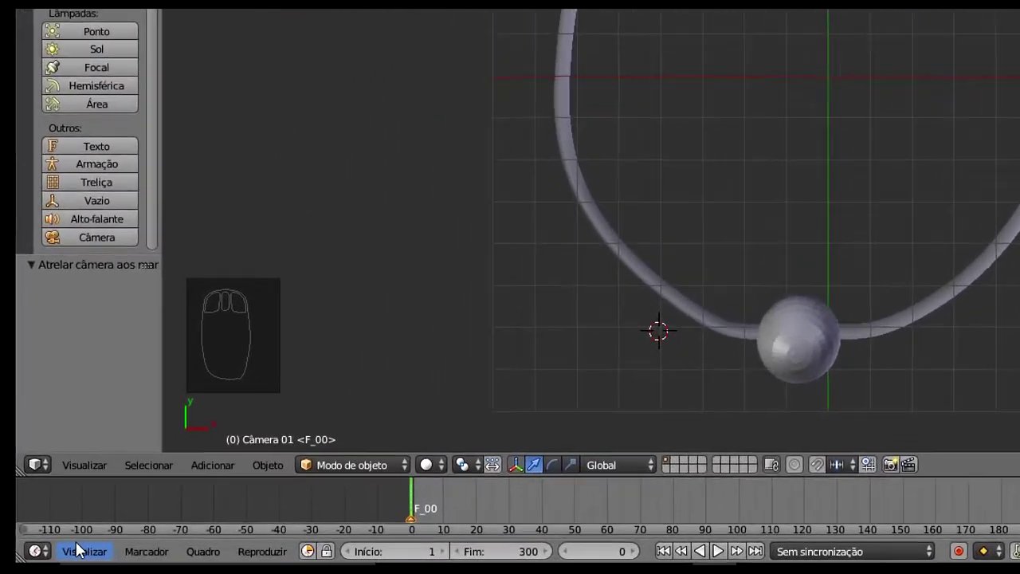
left_click(125, 546)
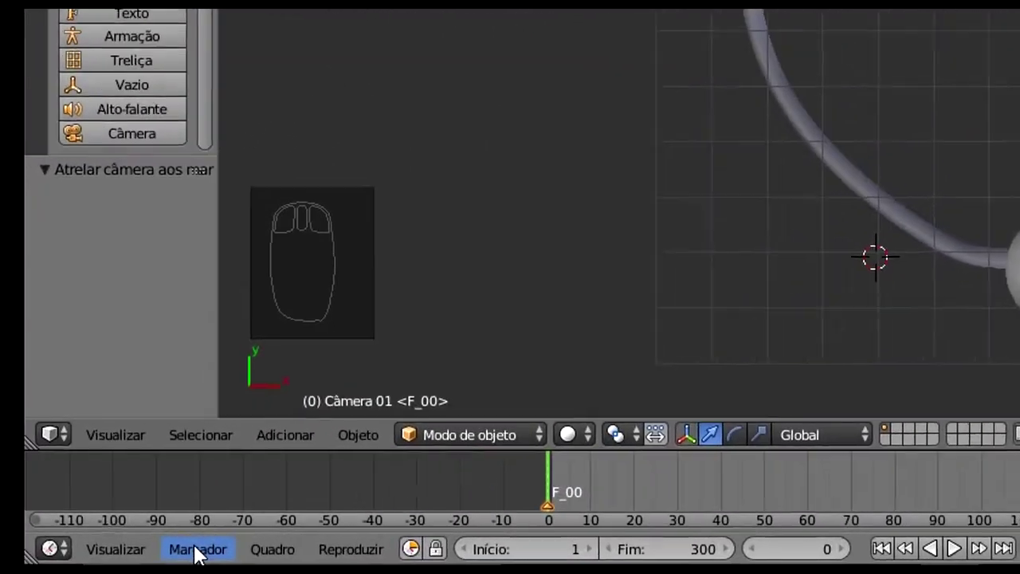
left_click(197, 549)
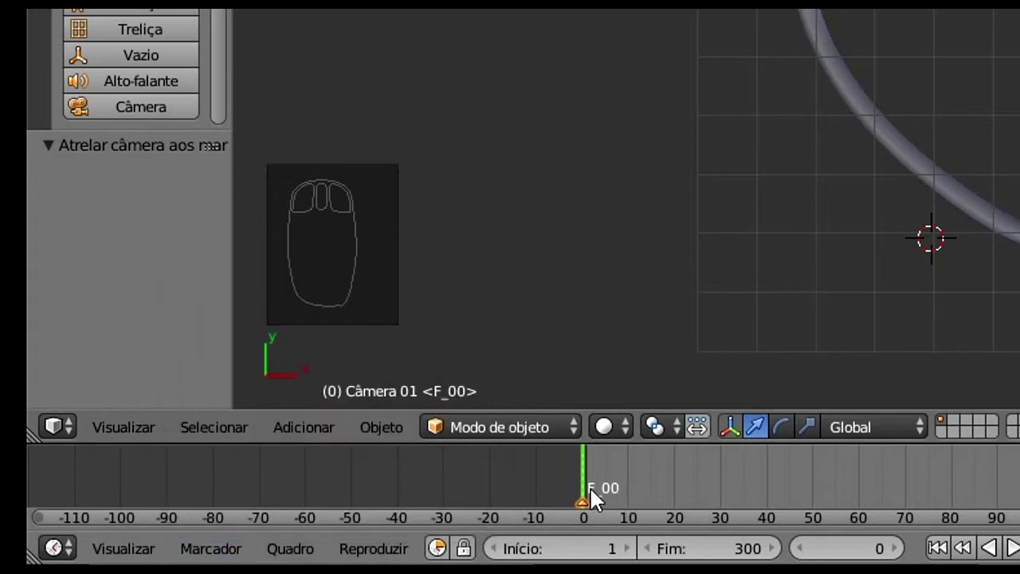
Rename the timeline marker at frame 0 as Câmera 01
key("ctrl+m")
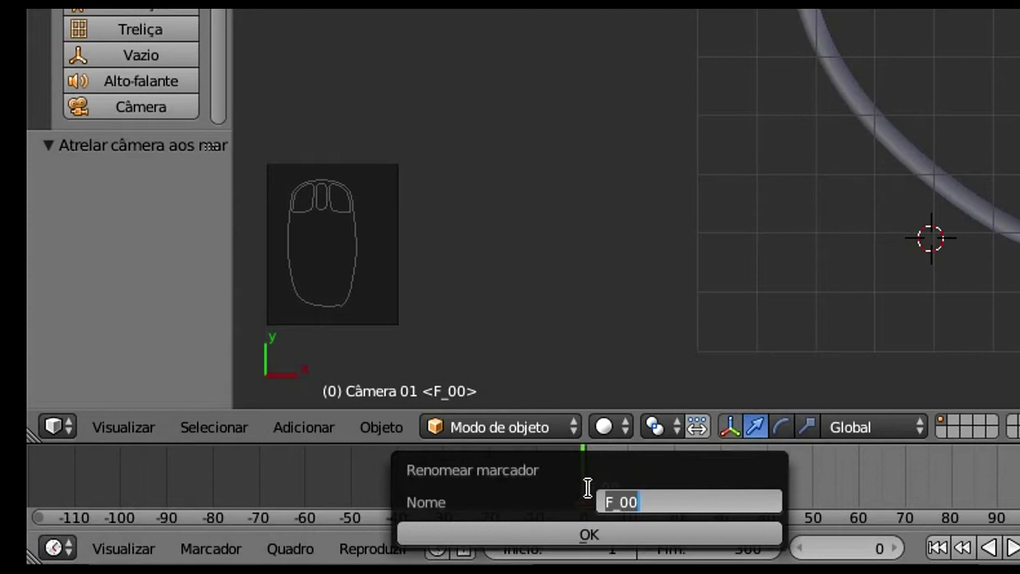
type("Câmera 01")
key("Return")
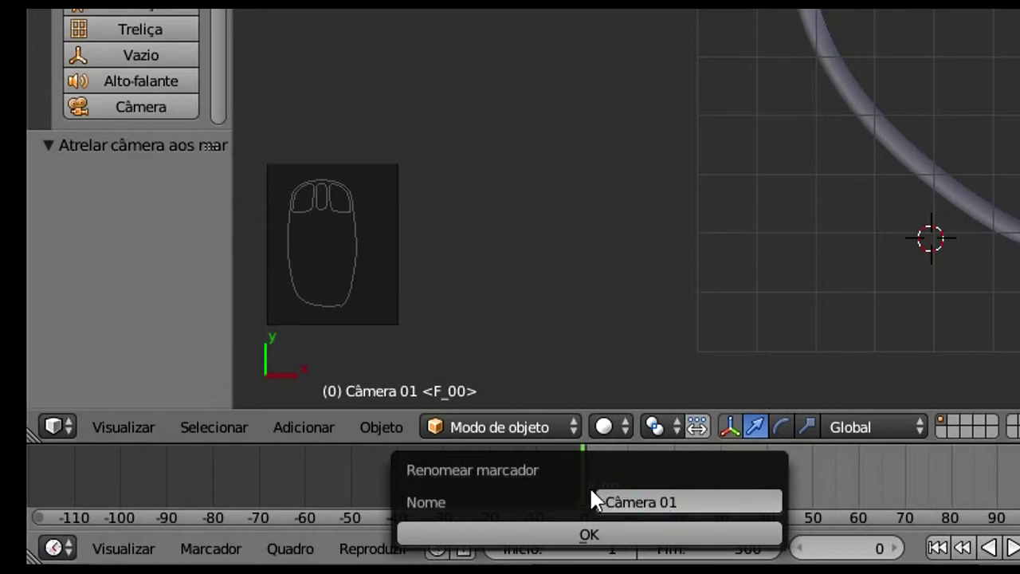
left_click(615, 533)
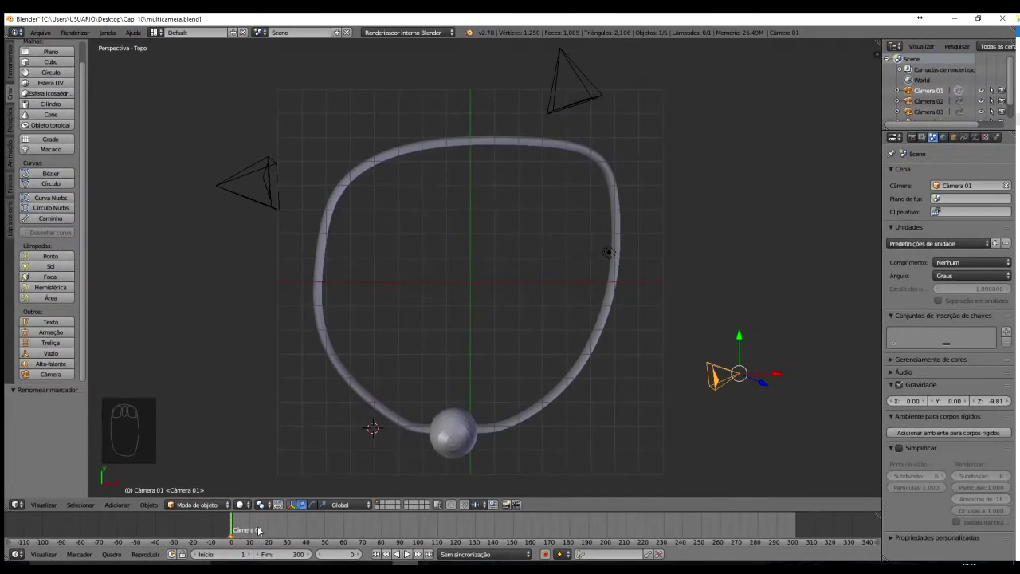
Move the animation to frame 60, select Câmera 02 and add a timeline marker at that frame
left_click_drag(235, 527, 262, 532)
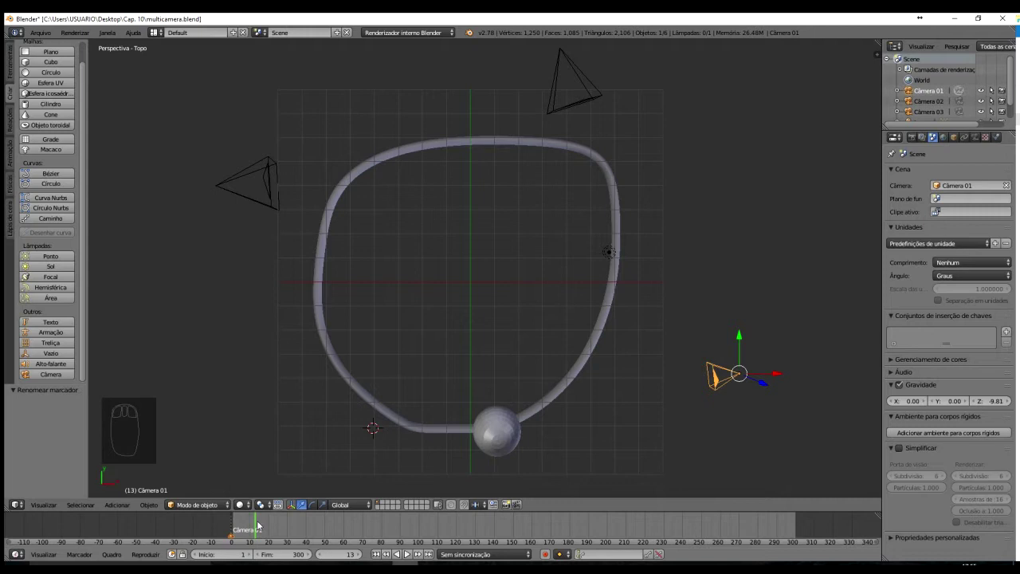
key("alt+a")
left_click_drag(303, 527, 344, 529)
key("alt+a")
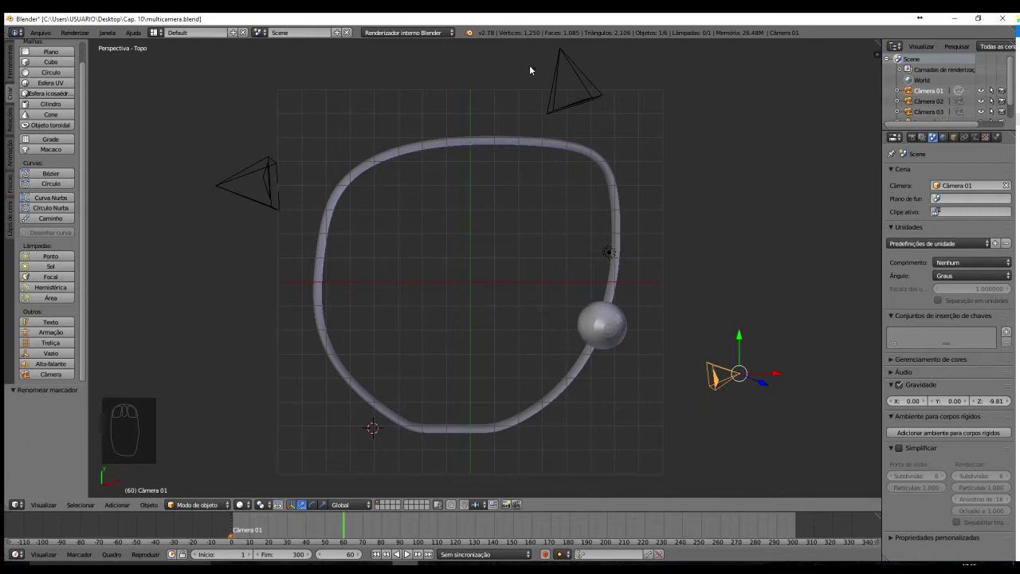
right_click(559, 62)
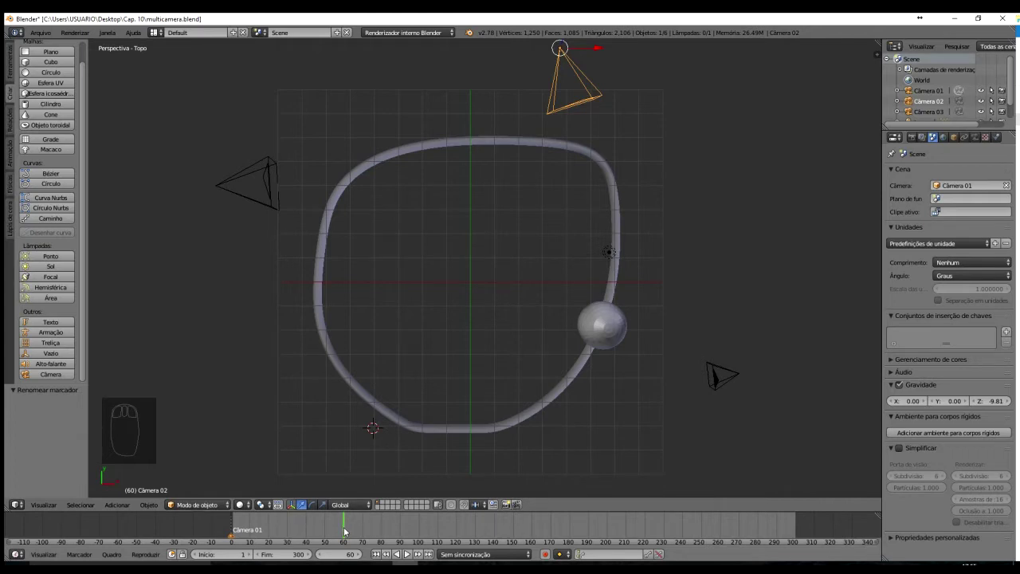
key("m")
Rename the marker at frame 60 as Câmera 02 and bind the selected camera to it
key("ctrl+m")
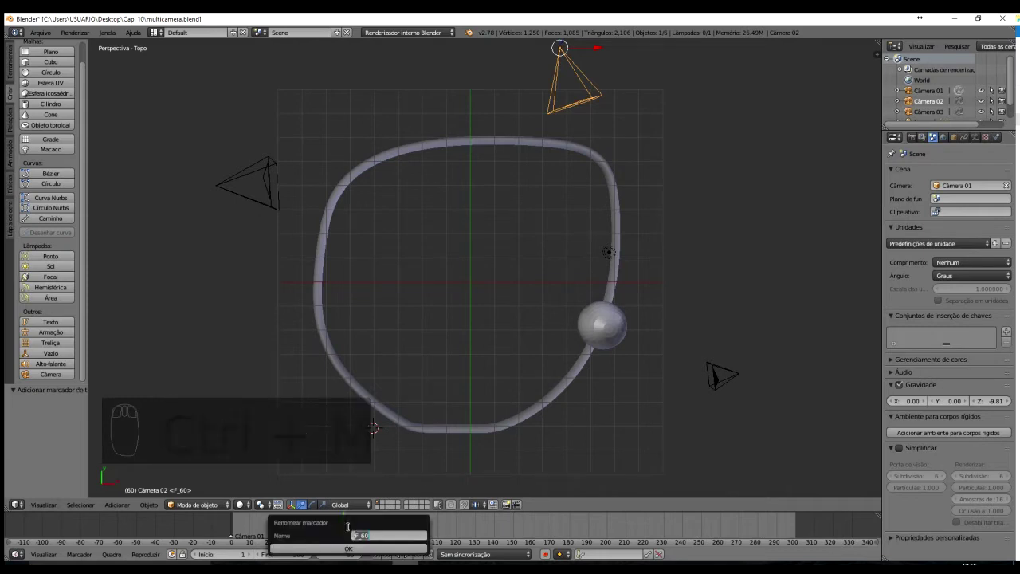
type("Câ")
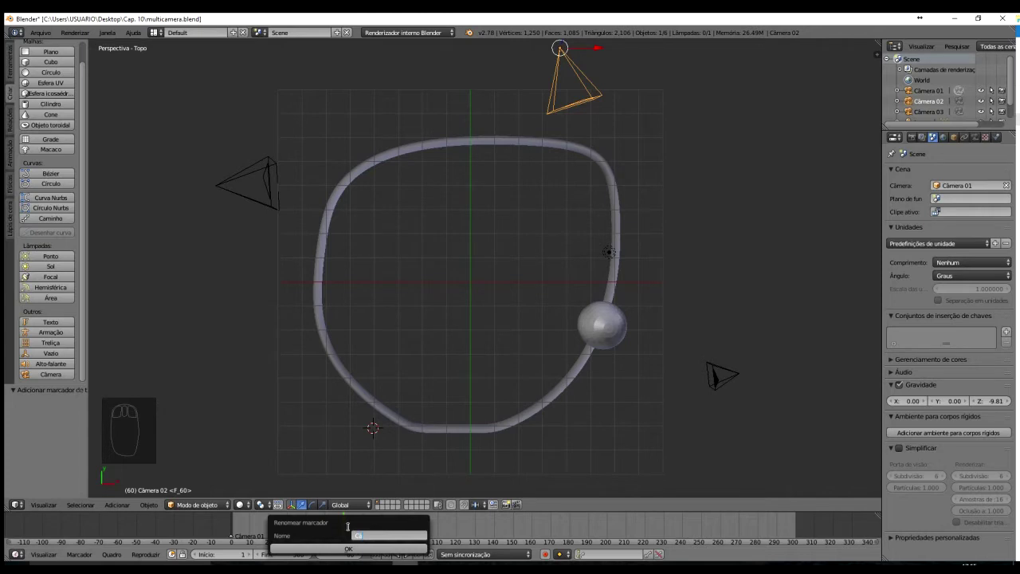
type("mera 02")
key("Return")
key("Return")
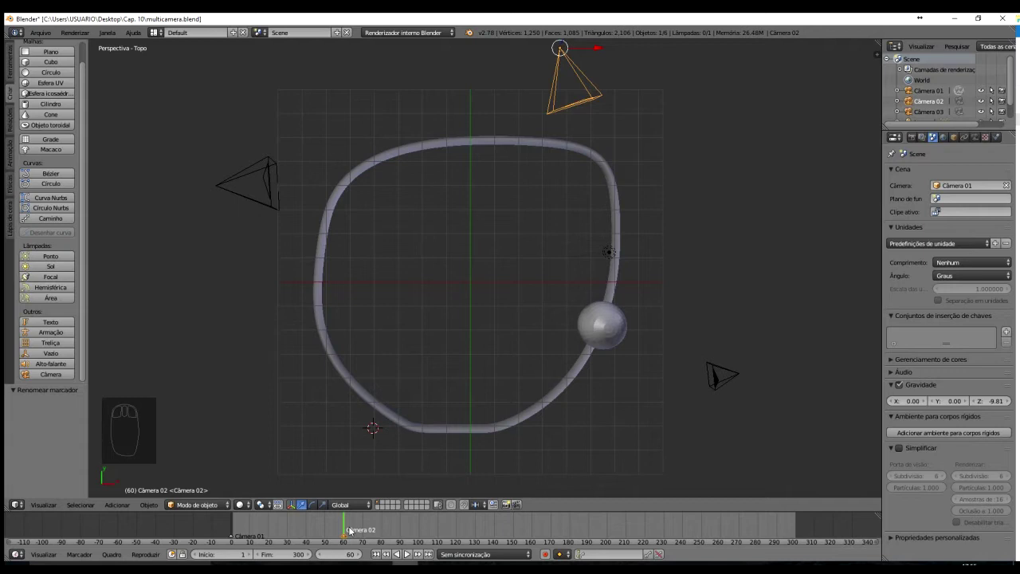
left_click(44, 554)
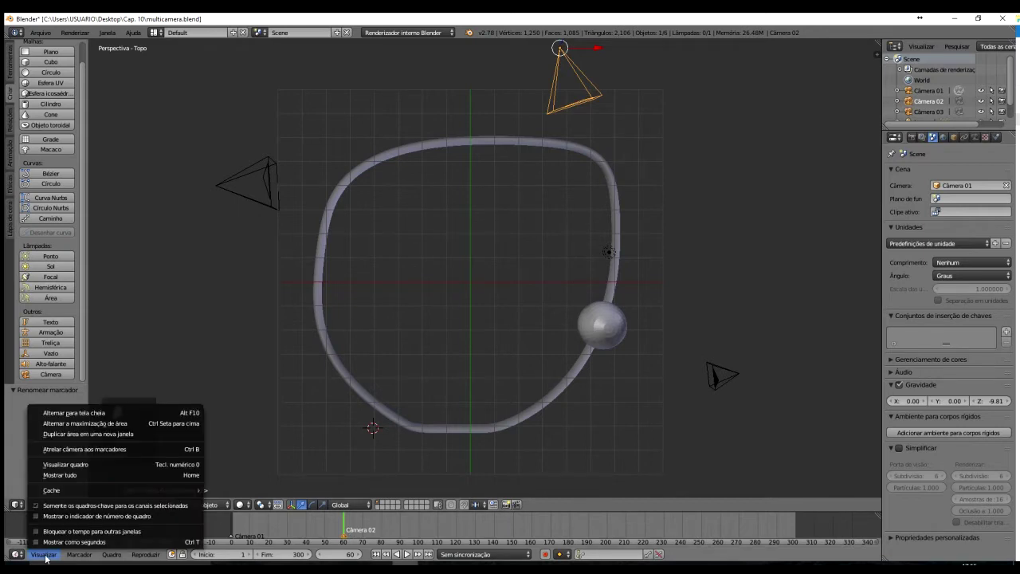
left_click(67, 449)
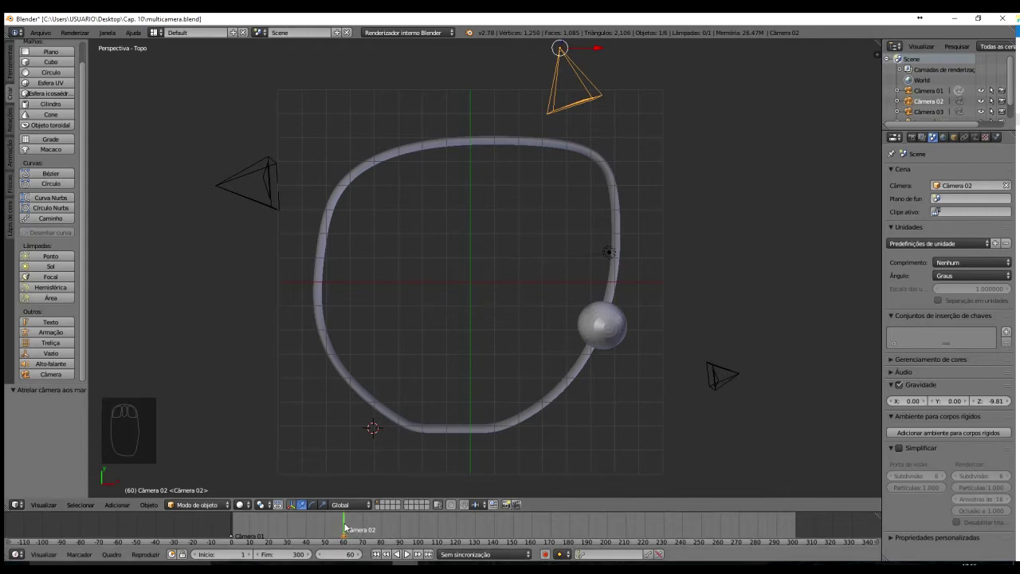
Move the animation to frame 129, select Câmera 03 and add a timeline marker at that frame
left_click_drag(344, 527, 471, 528)
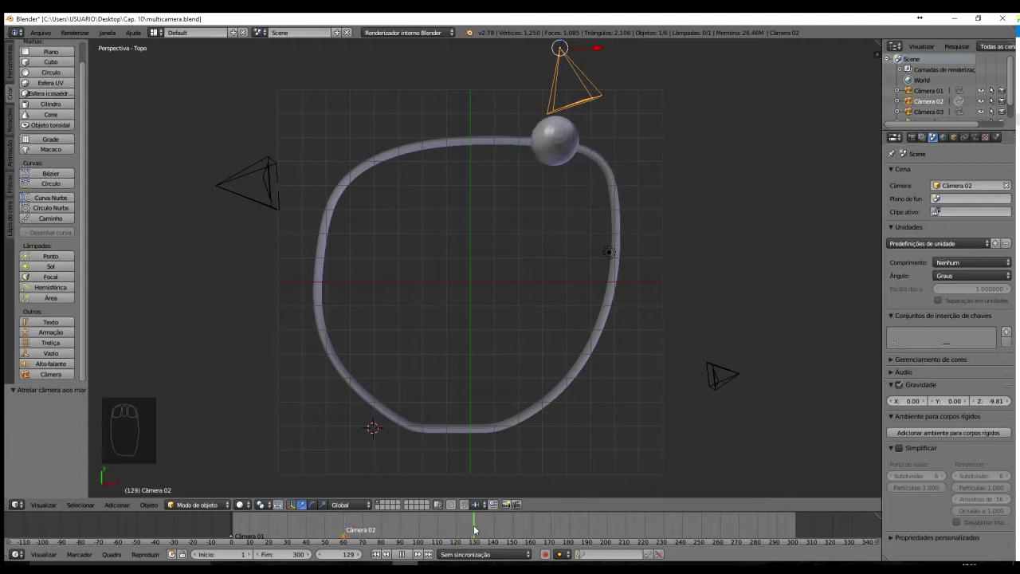
key("alt+a")
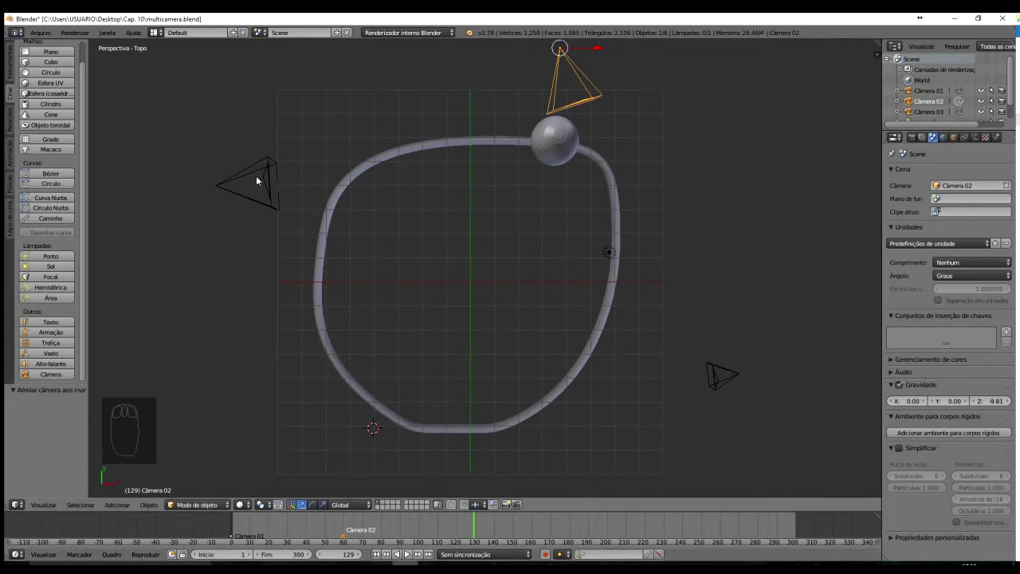
right_click(228, 186)
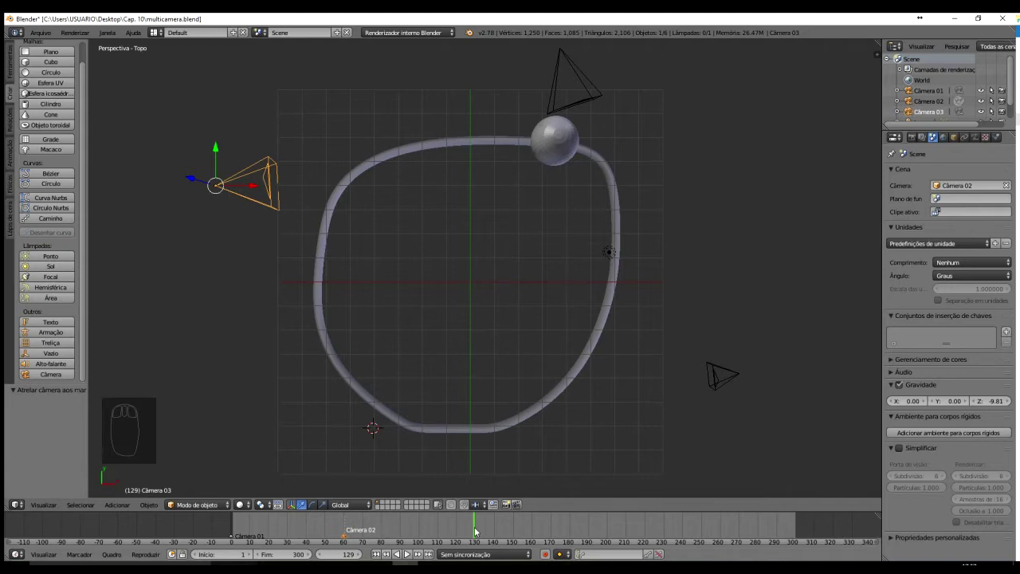
key("m")
Rename the timeline marker at frame 129 as Câmera 03
key("ctrl+m")
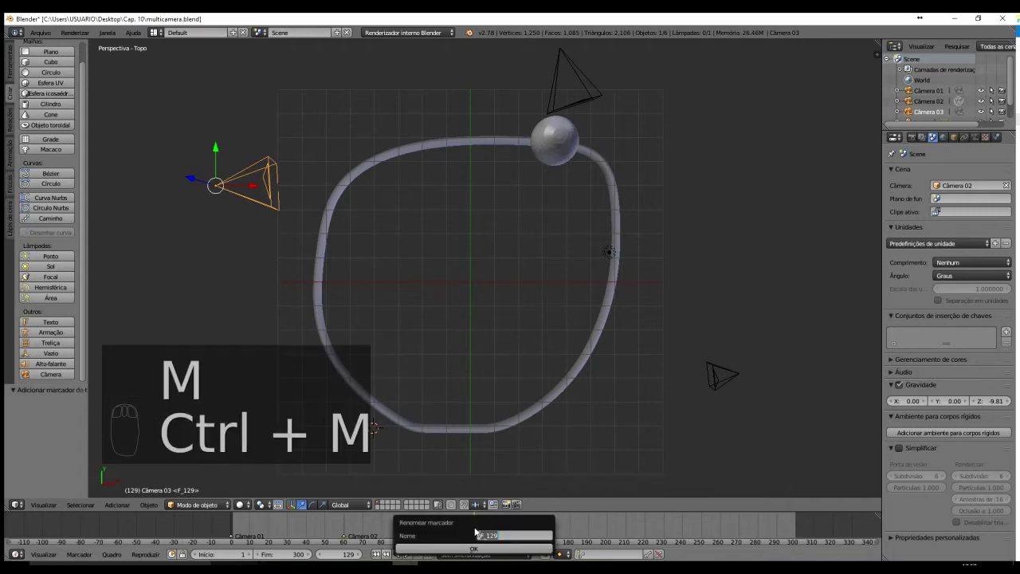
type("C")
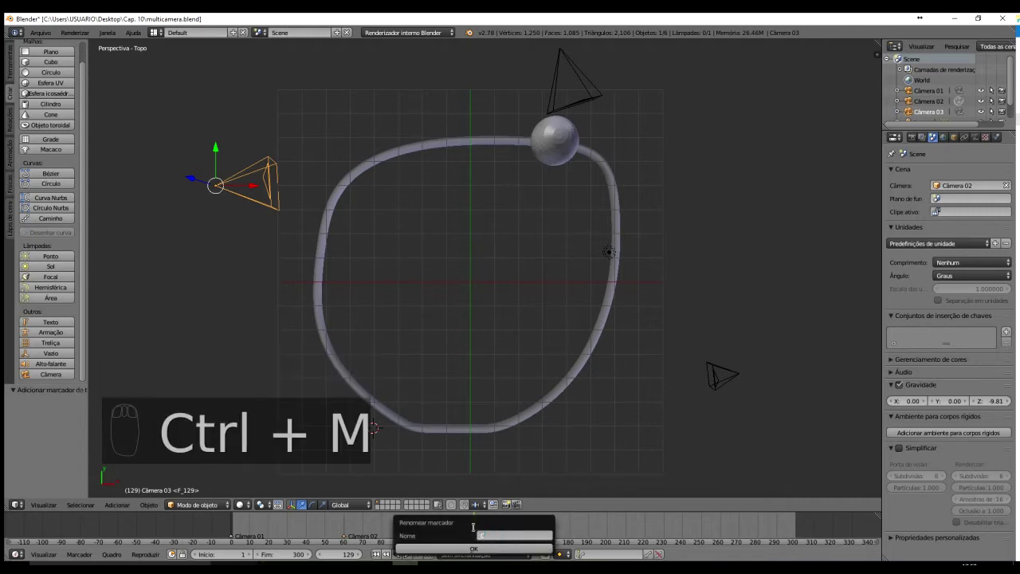
type("âmera 0")
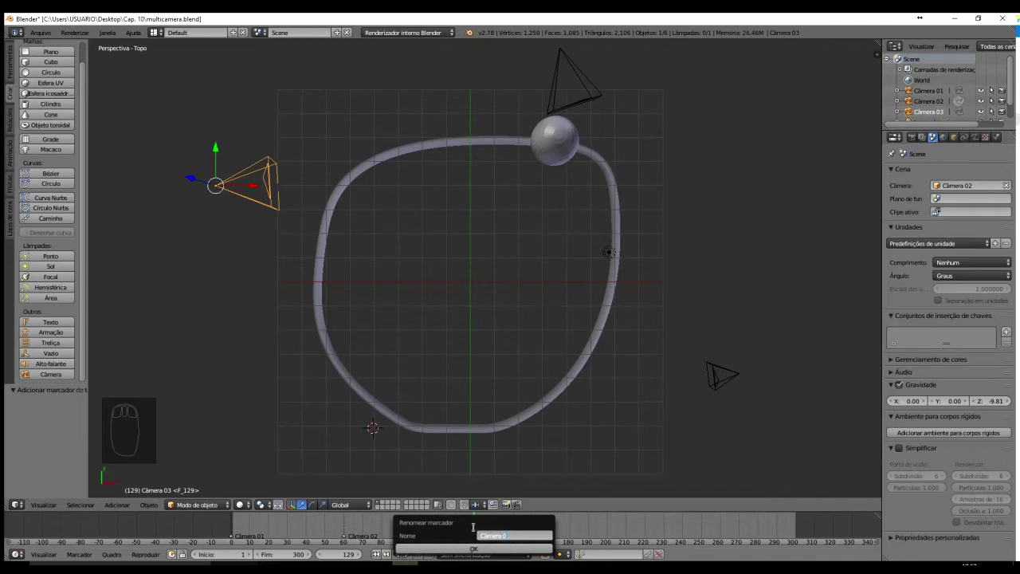
key("Return")
key("Return")
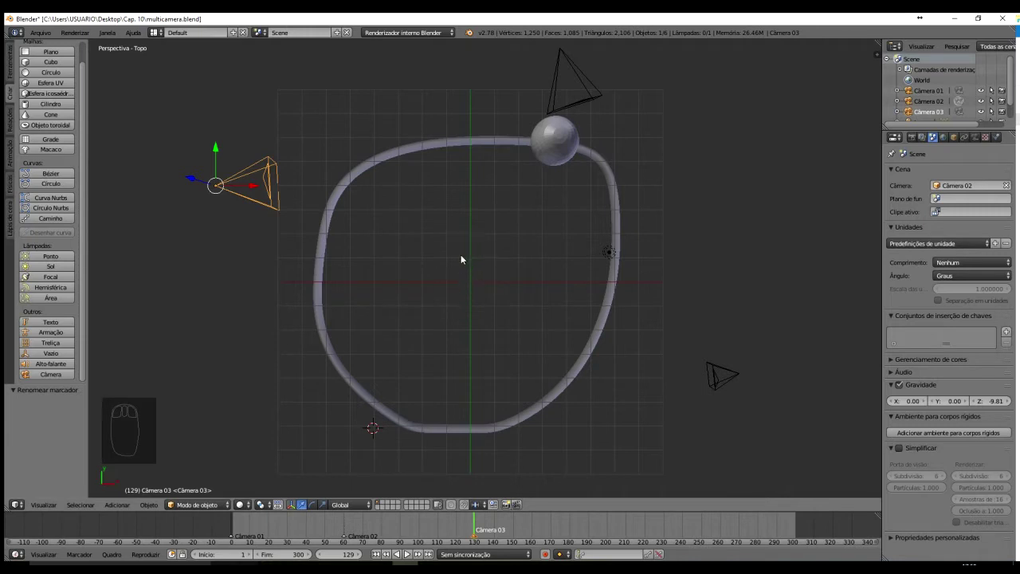
Bind the selected Câmera 03 to the timeline marker at frame 129
key("ctrl+b")
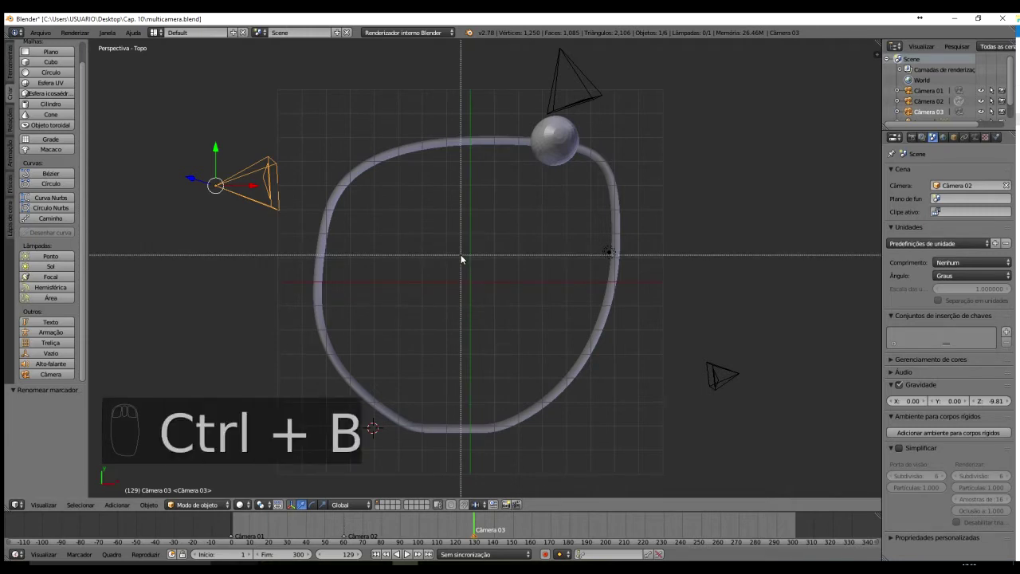
key("Escape")
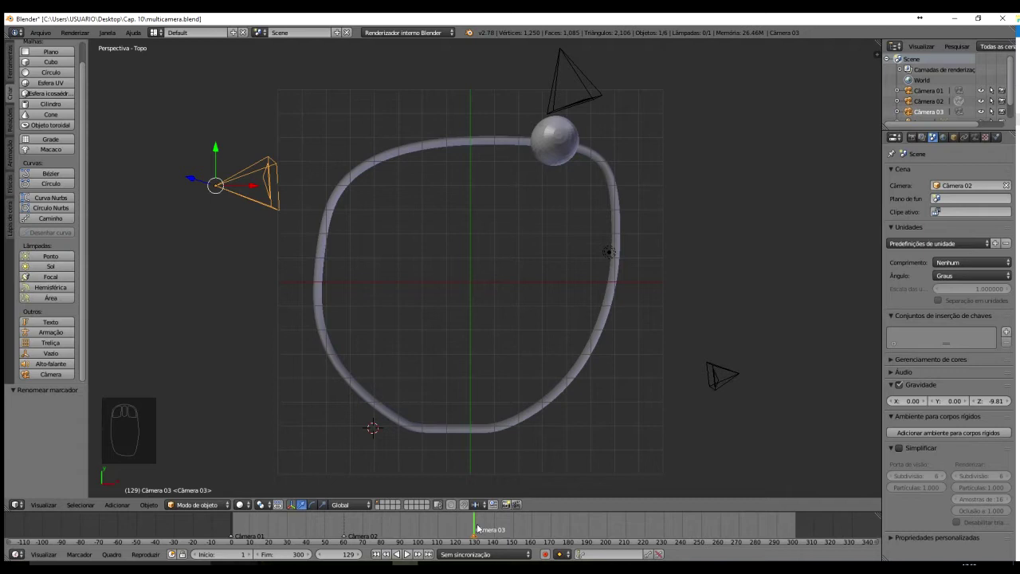
scroll(476, 526, "up", 1)
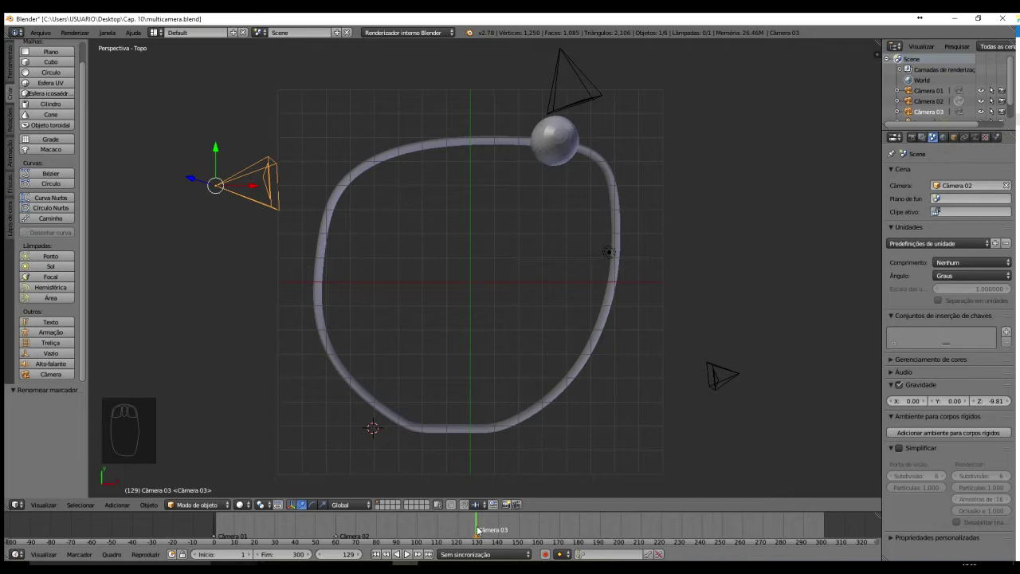
key("ctrl+b")
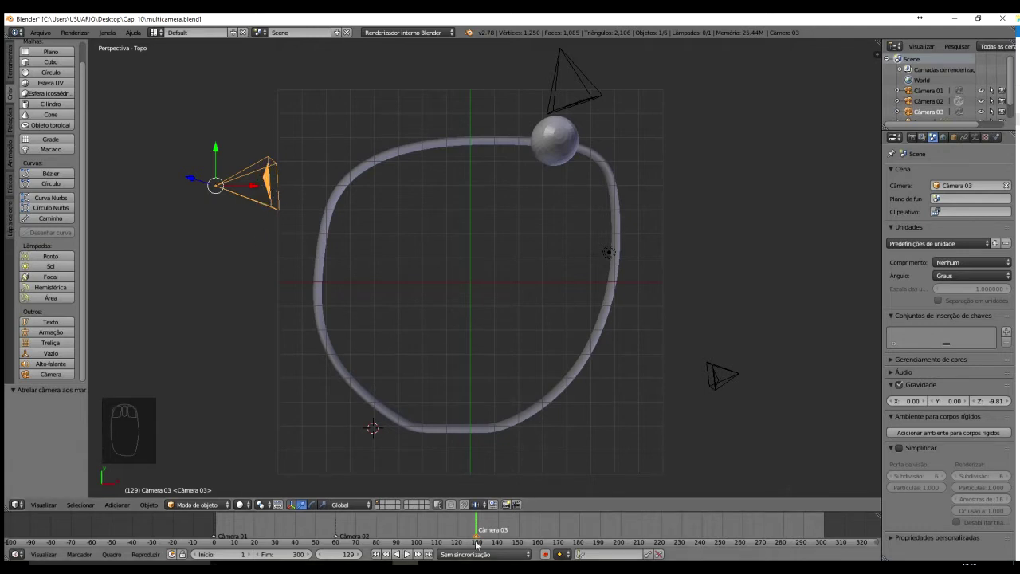
Scrub the animation to frame 301 and back to frame 0 to check the active camera changes at the markers
left_click_drag(478, 529, 826, 519)
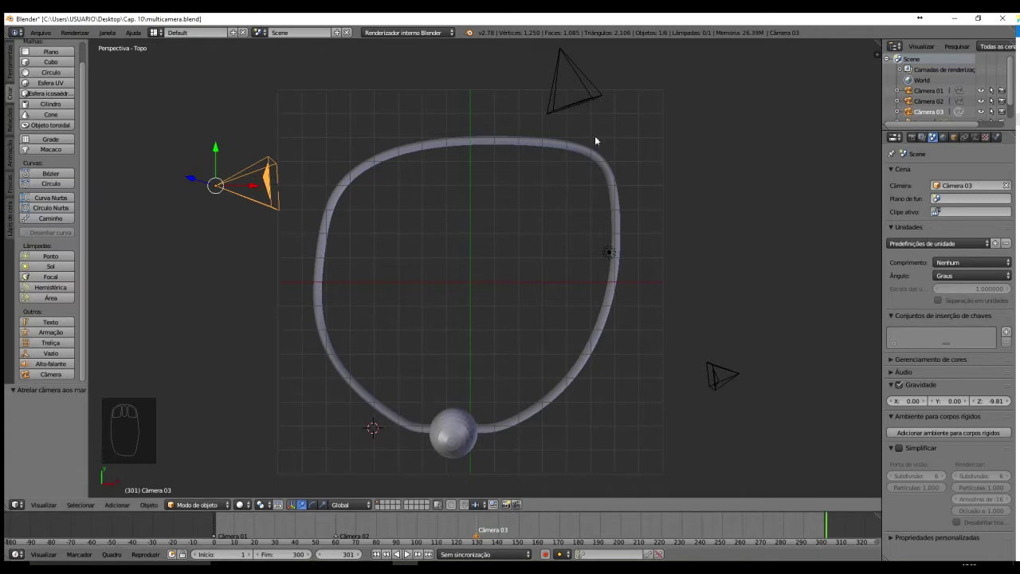
middle_click_drag(590, 224, 591, 155)
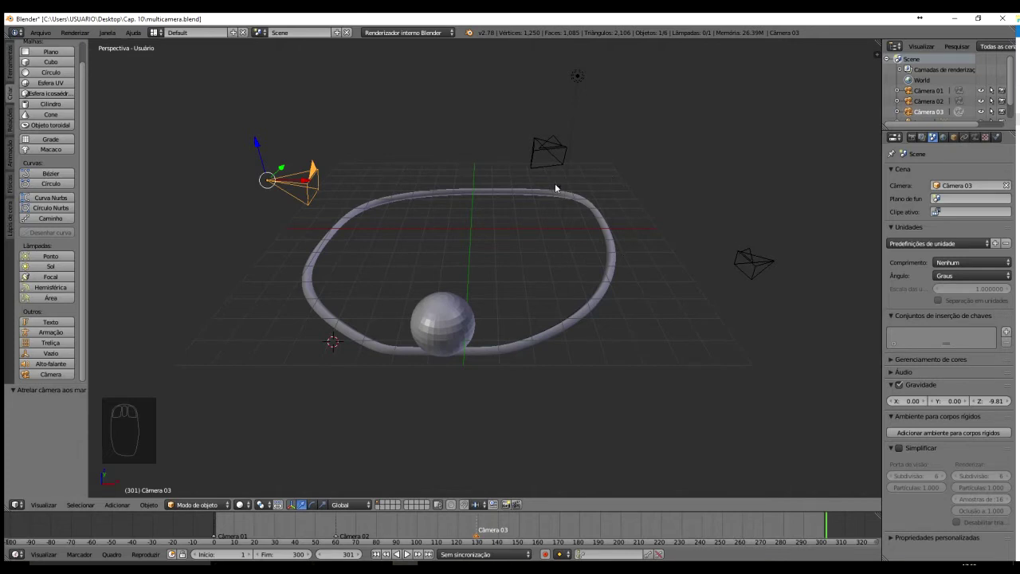
left_click_drag(828, 527, 151, 518)
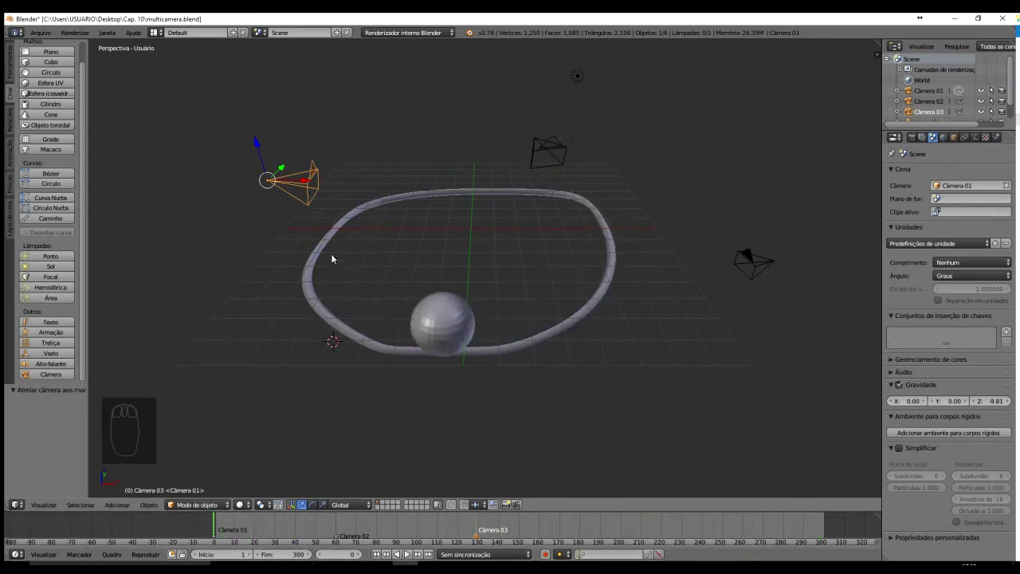
Look through the active camera at frame 0, turn off locking the camera to the view, and enlarge the camera frame
key("KP_0")
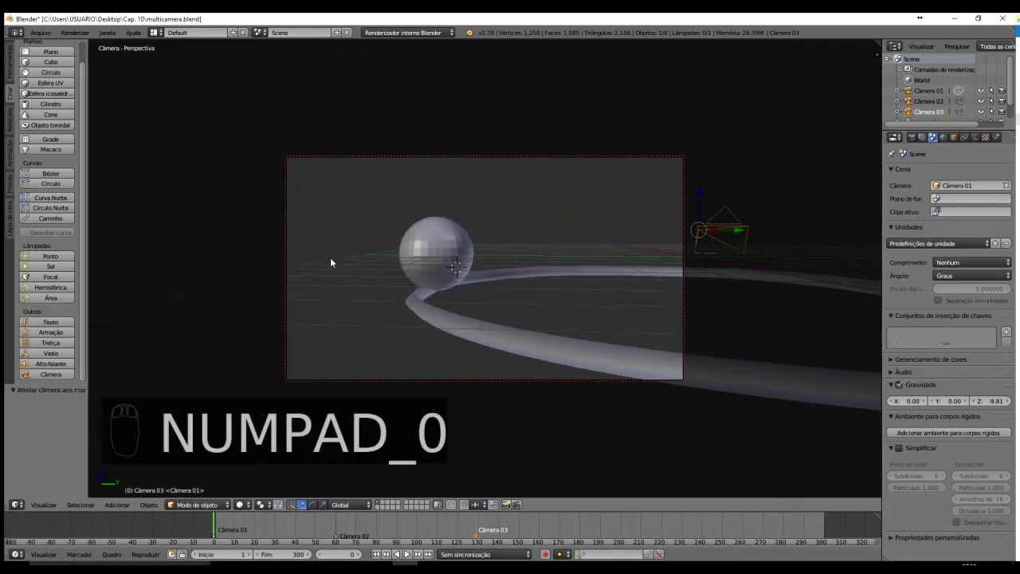
scroll(462, 279, "up", 4)
scroll(462, 280, "down", 4)
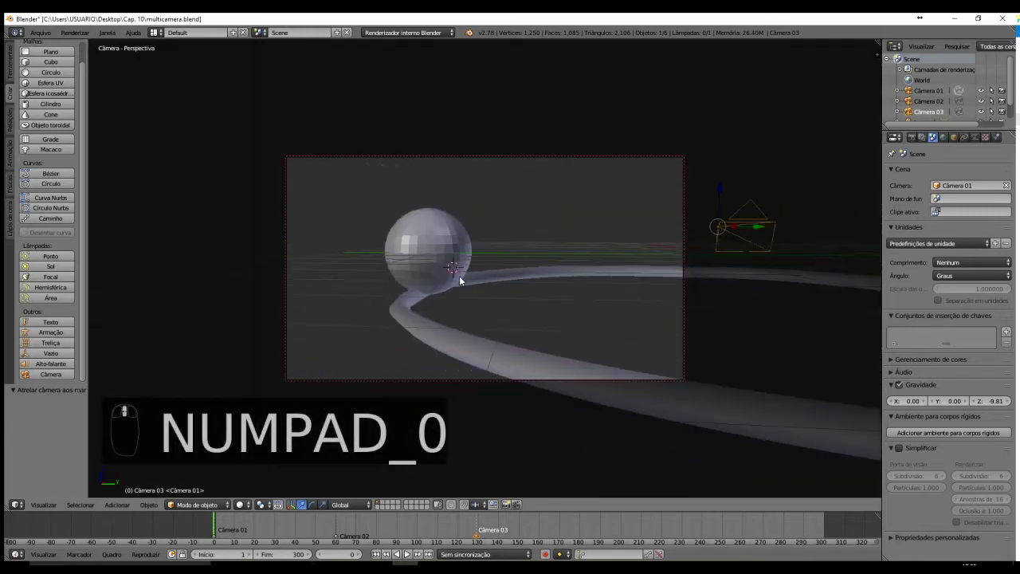
key("n")
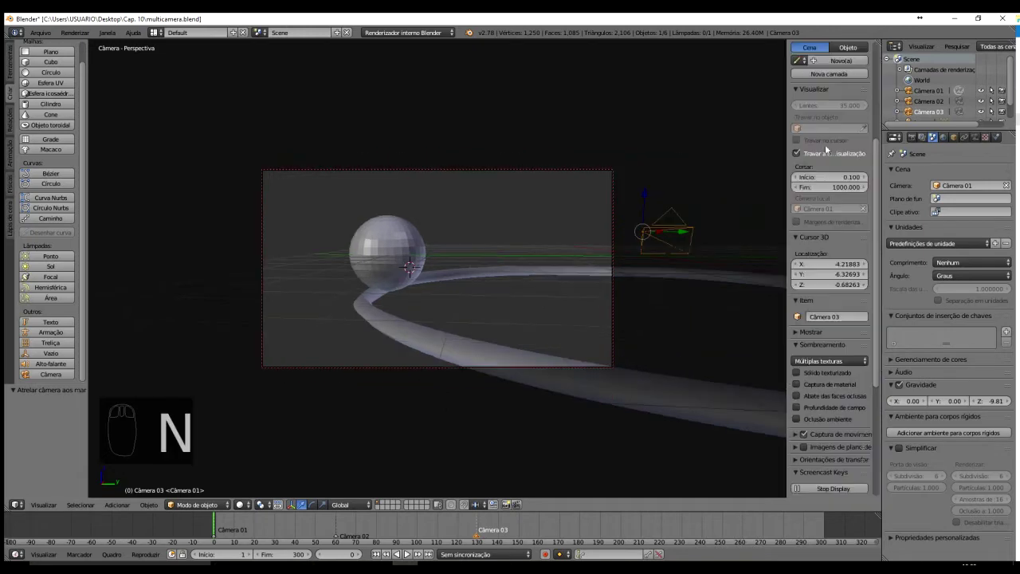
key("n")
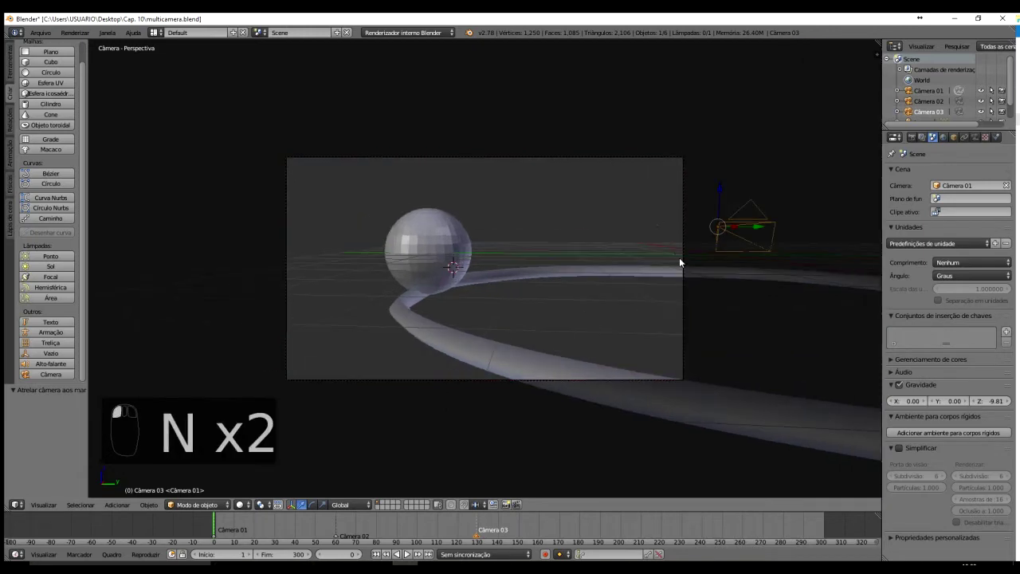
scroll(679, 259, "up", 4)
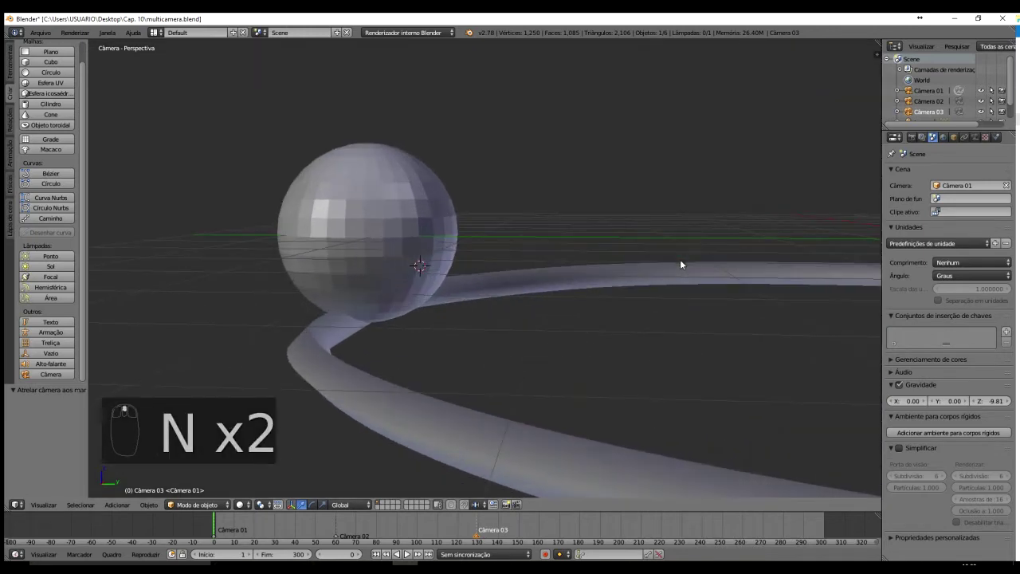
Preview the animation through the bound cameras and move it to frame 214
key("alt+a")
left_click_drag(260, 530, 332, 533)
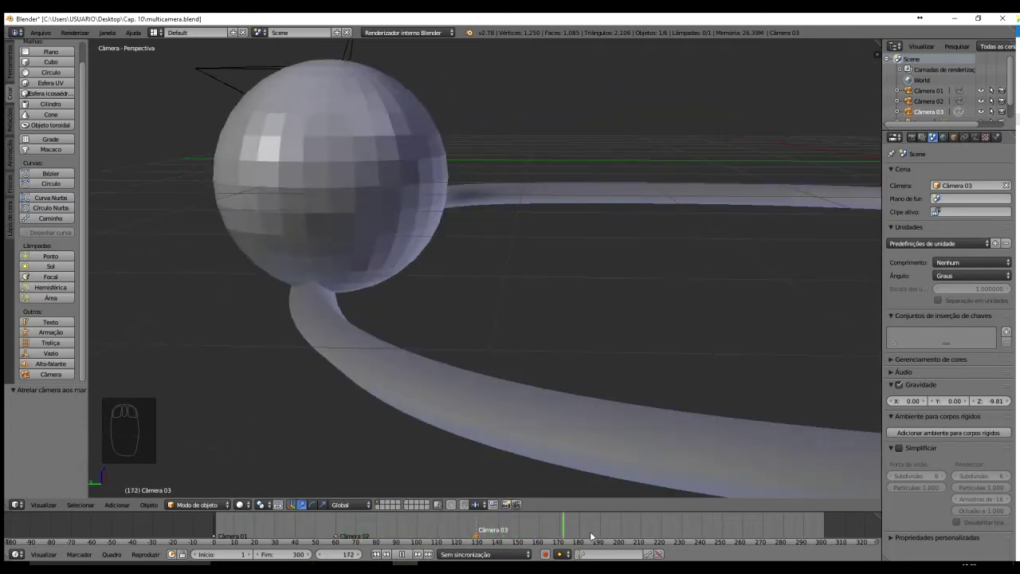
left_click_drag(591, 535, 655, 518)
left_click_drag(656, 550, 650, 546)
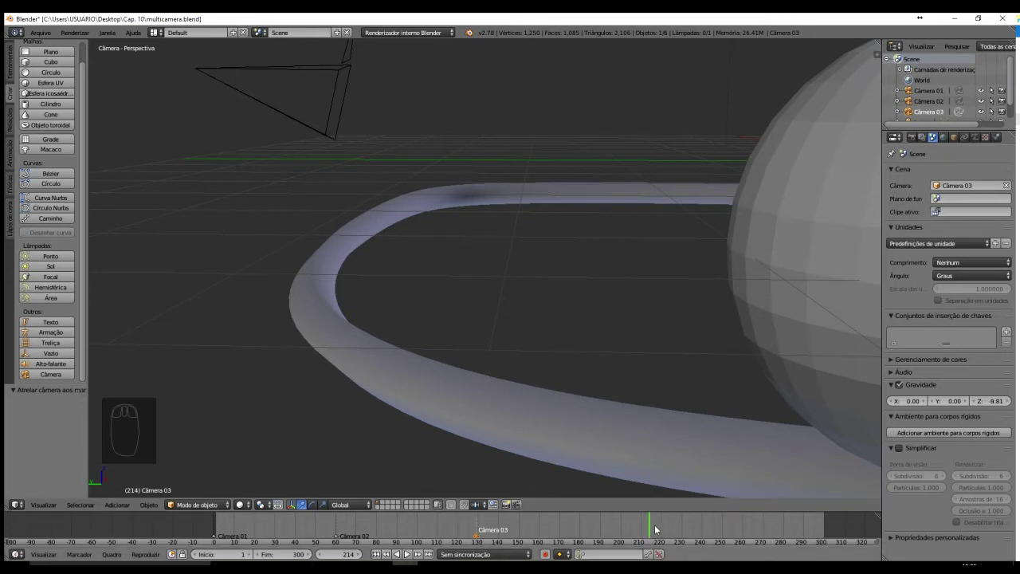
Add a timeline marker at frame 214 and rename it as Câmera 01
key("m")
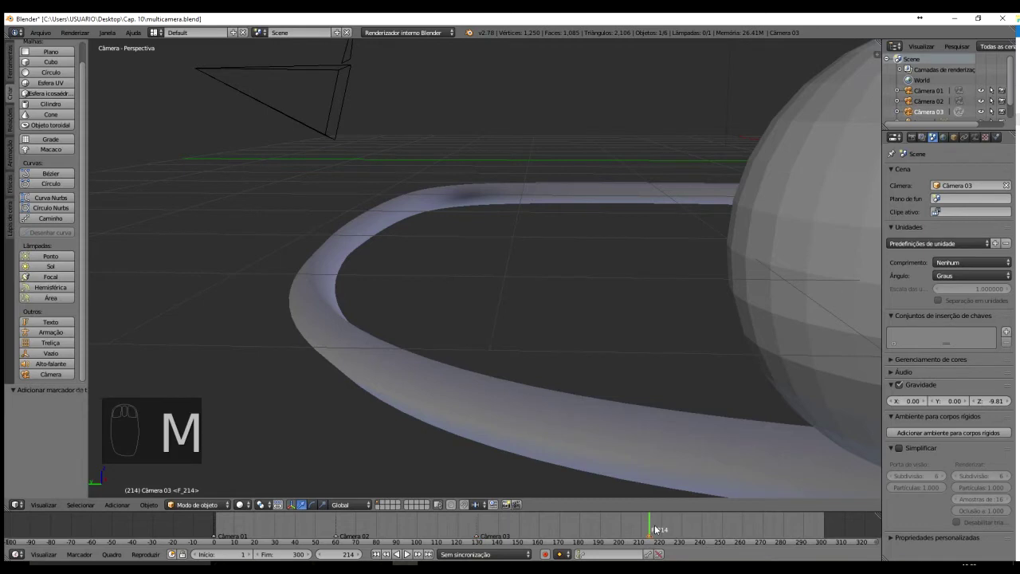
key("ctrl+m")
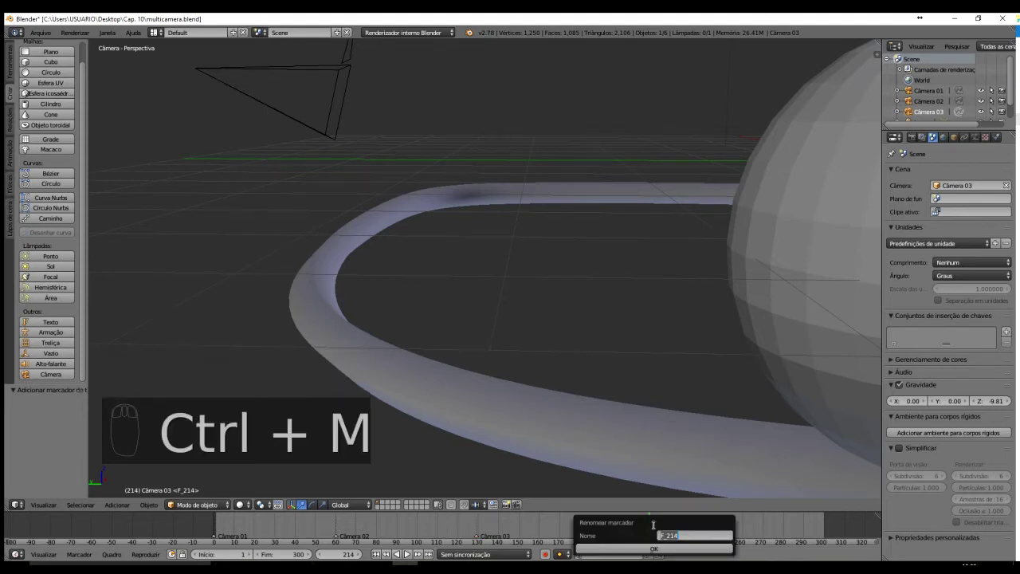
type("Câmera 01")
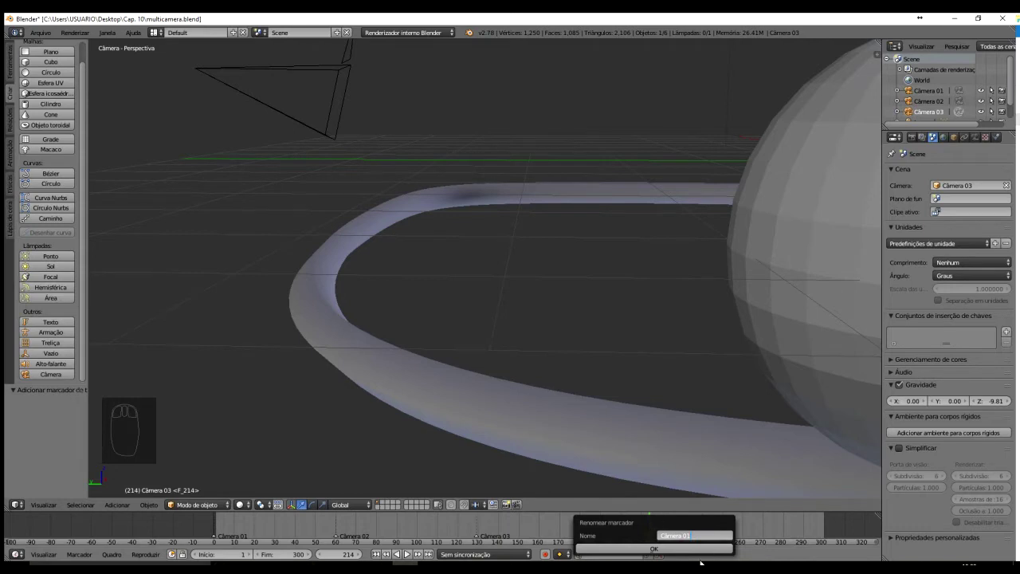
key("Return")
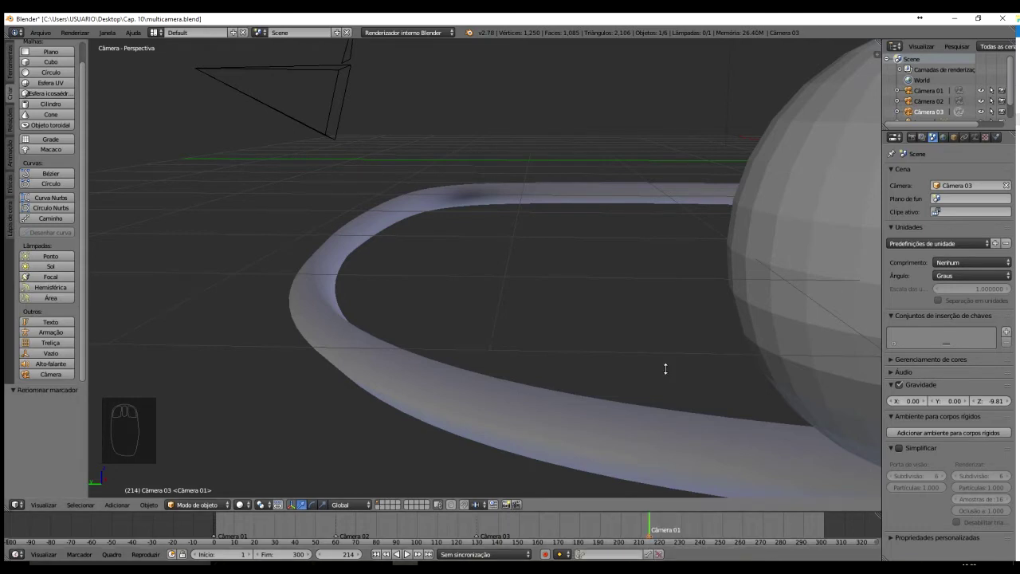
Select Câmera 01 in the top view and bind it to the marker at frame 214
key("KP_7")
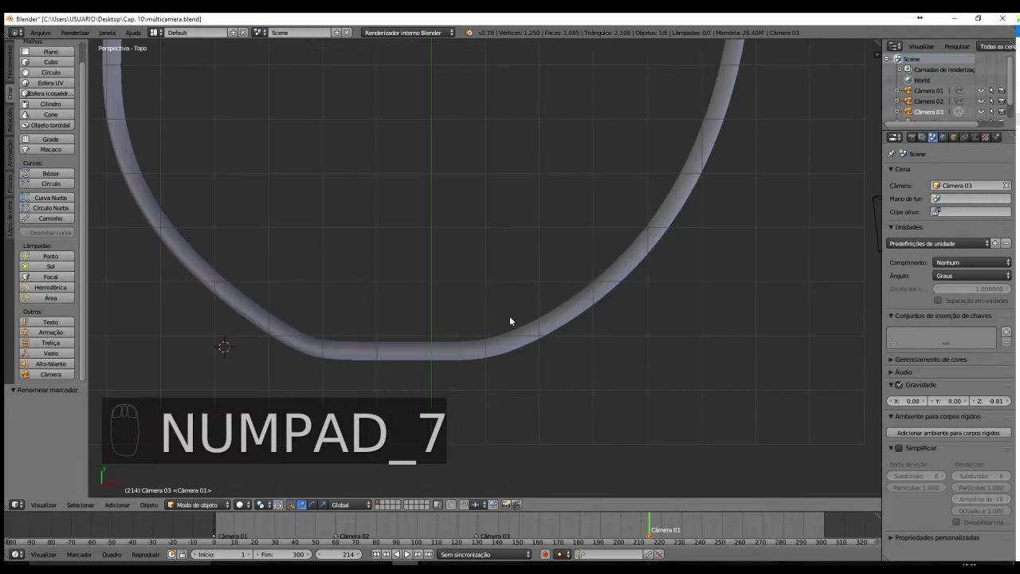
scroll(509, 321, "down", 4)
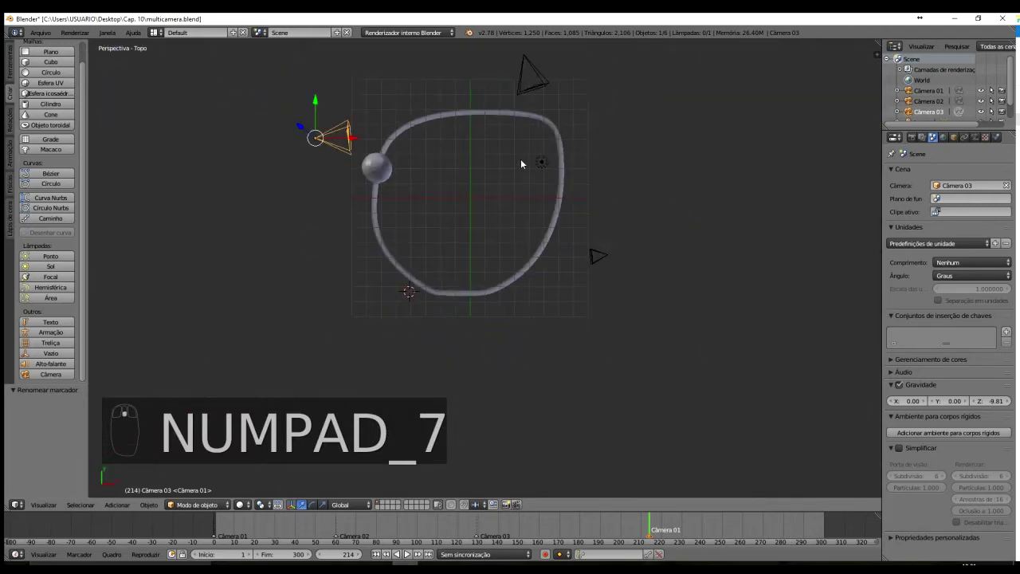
right_click(597, 259)
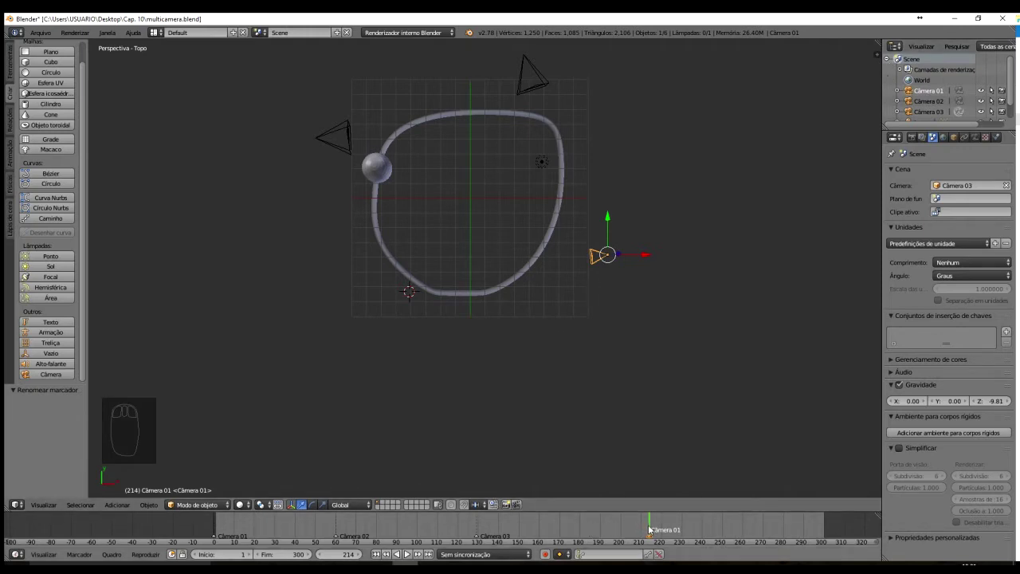
key("ctrl+b")
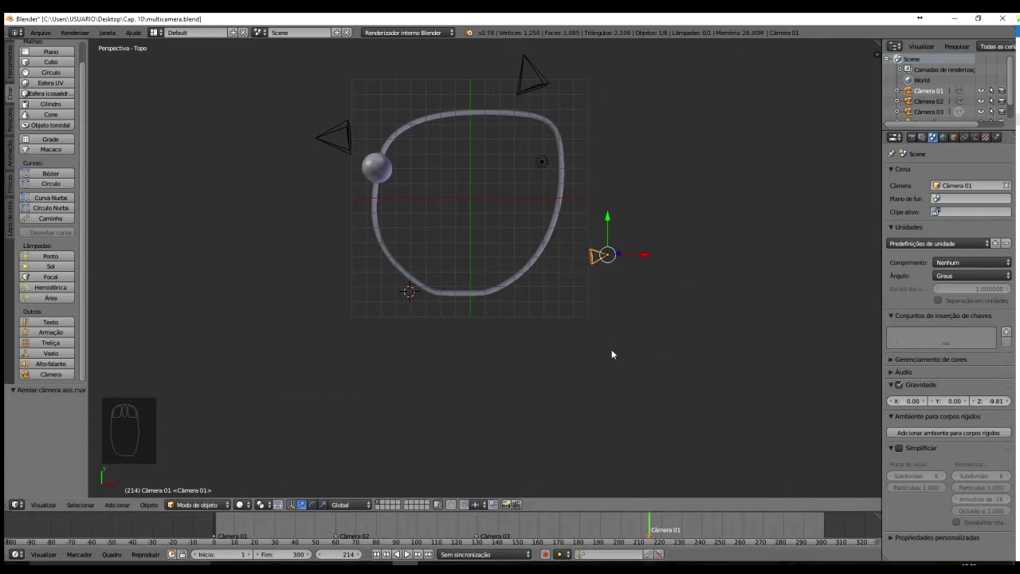
Look through the active camera and scrub from frame 214 to frame 300 to check the last camera change
middle_click_drag(568, 324, 587, 260)
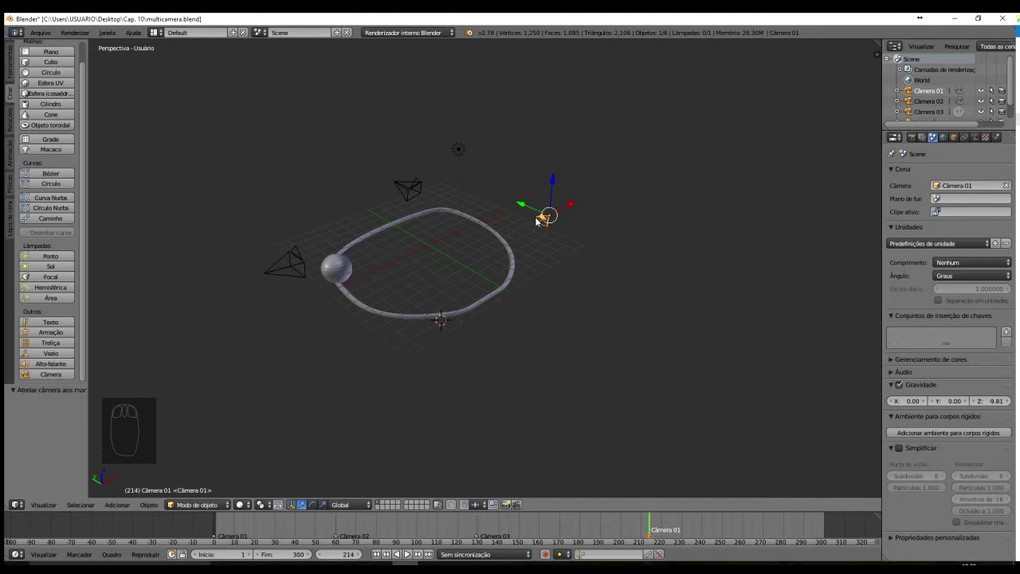
key("KP_0")
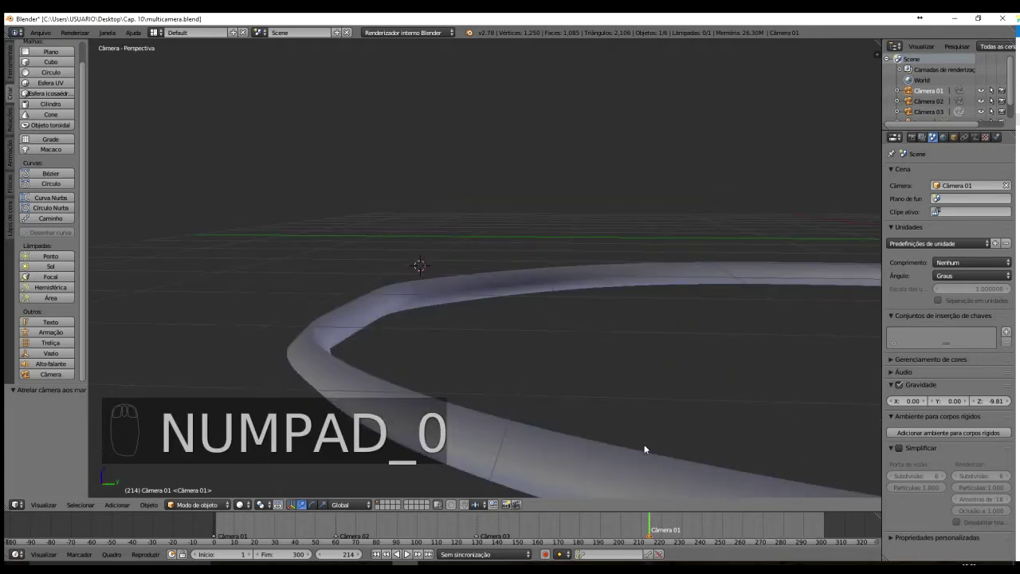
left_click_drag(653, 530, 826, 529)
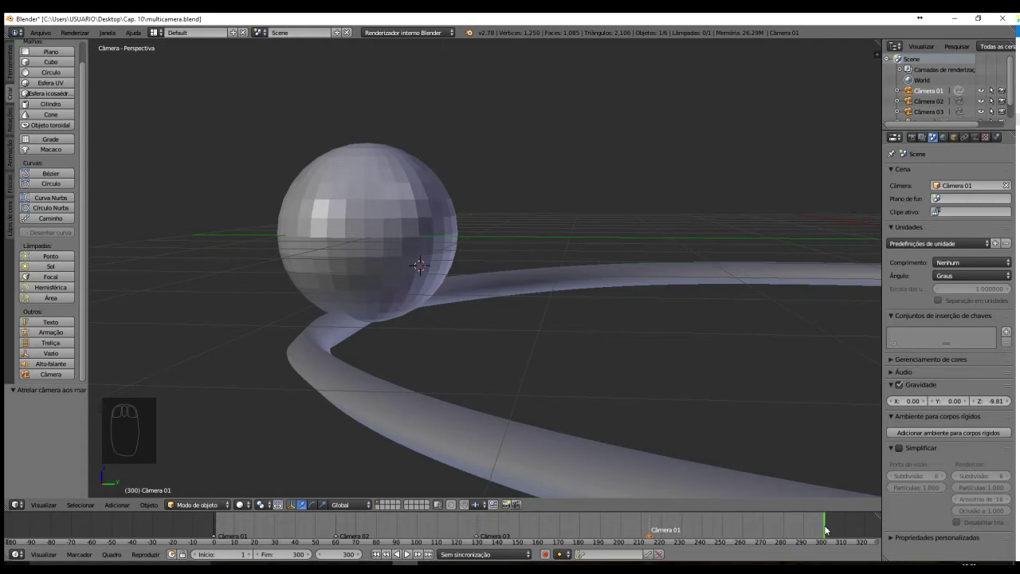
Return to frame 0, set the output format to AVI Raw and render the full animation
left_click_drag(814, 531, 191, 547)
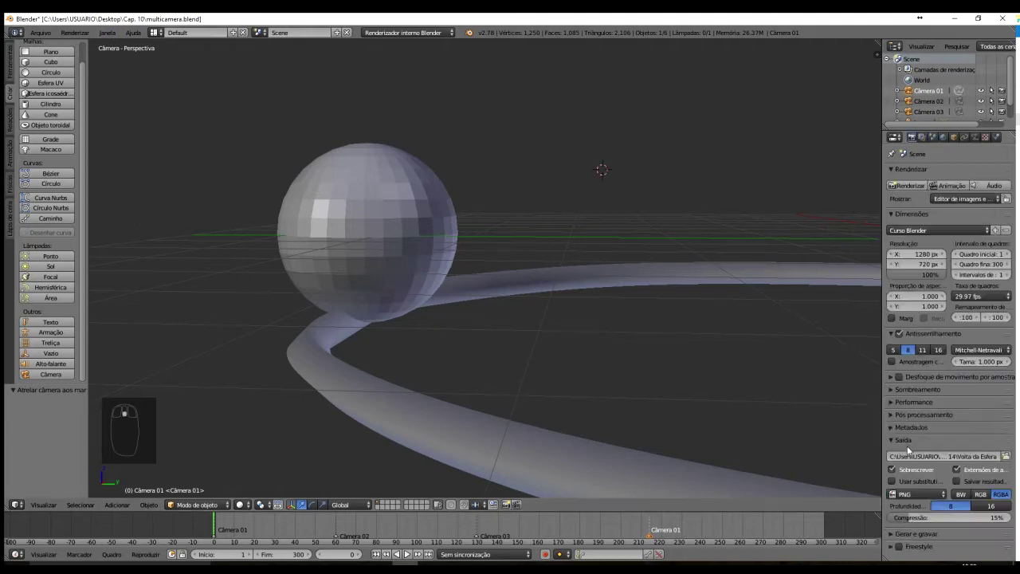
left_click(949, 185)
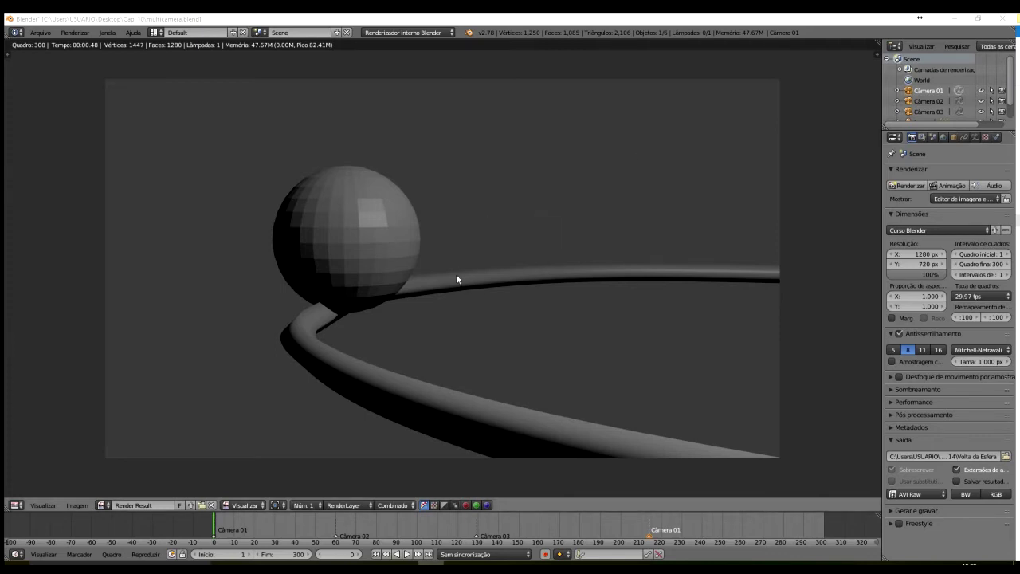
key("Escape")
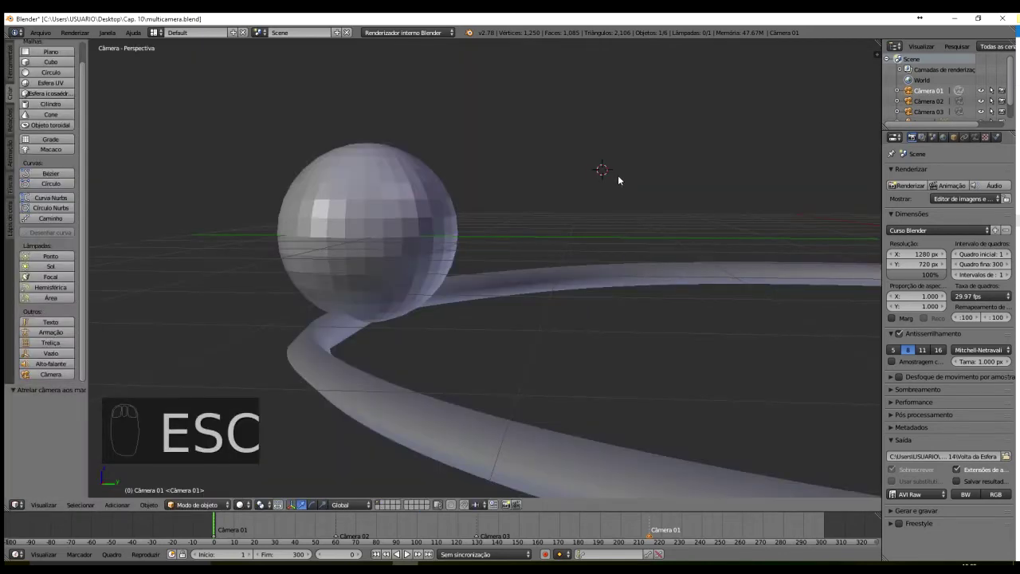
Examine Câmera 01 and its position around the sphere's path, and return to its camera view
middle_click_drag(577, 184, 828, 257)
scroll(470, 310, "down", 1)
scroll(470, 310, "down", 2)
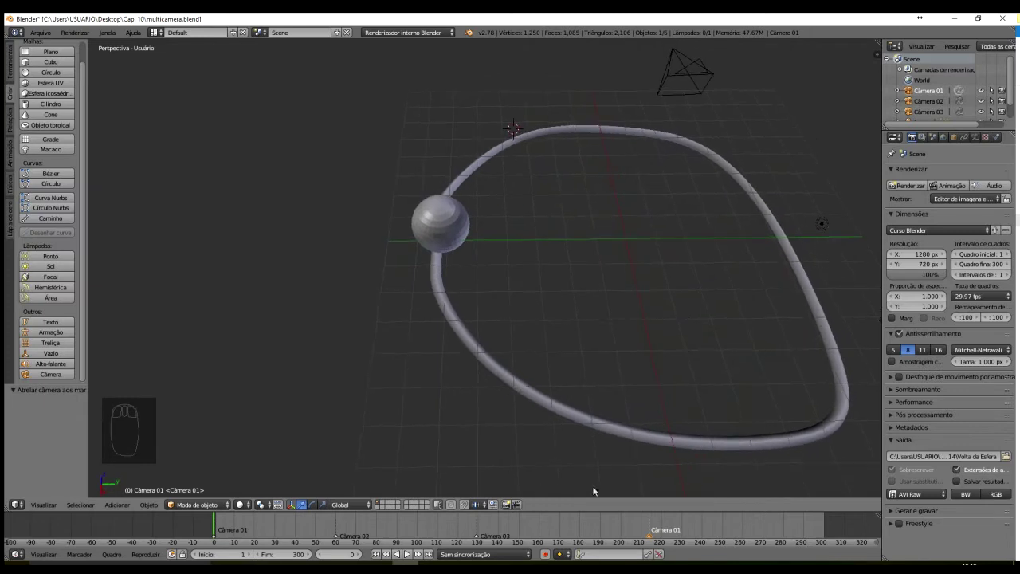
middle_click_drag(563, 446, 563, 404)
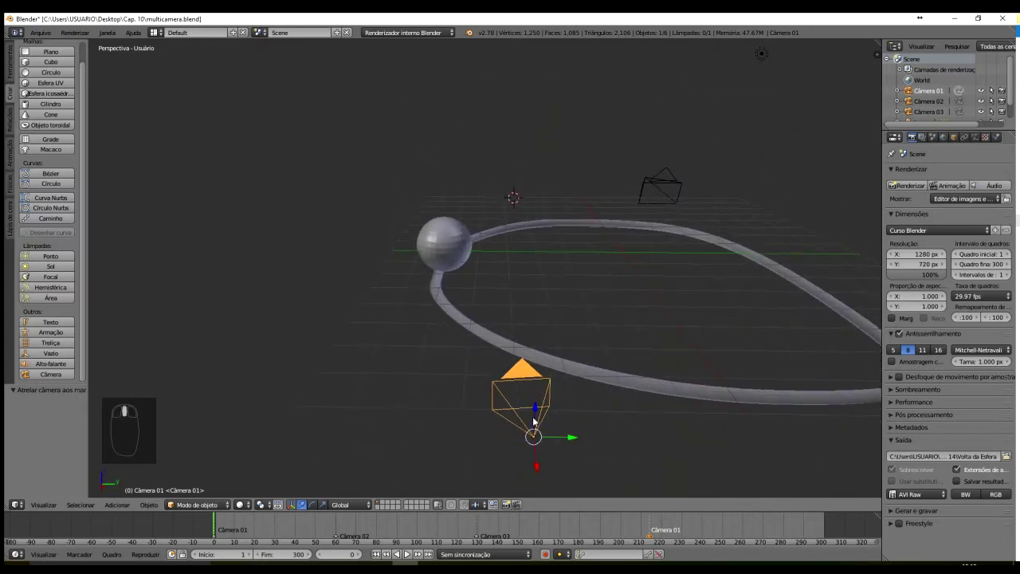
right_click(523, 372)
key("KP_0")
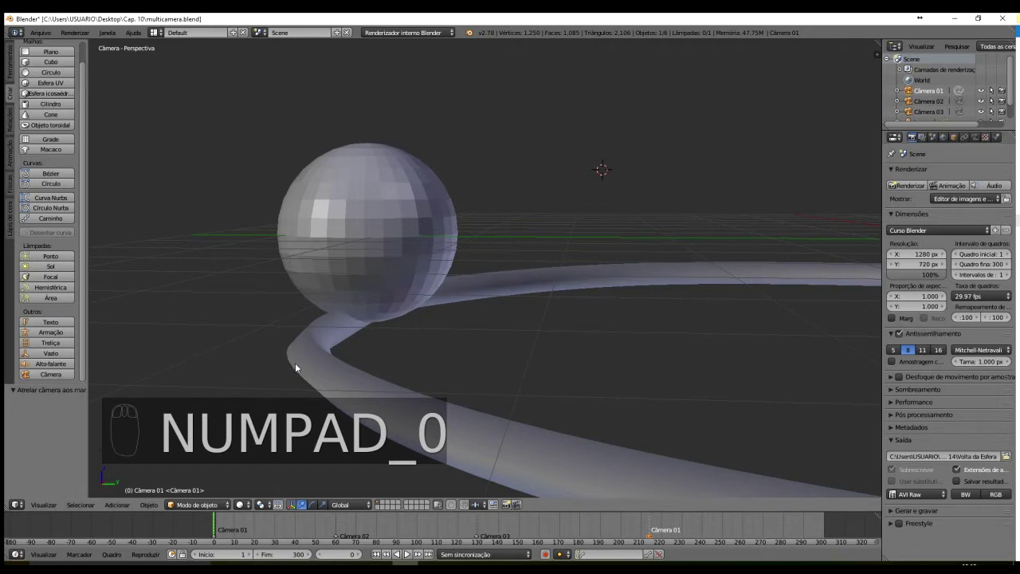
Leave the camera view and align Câmera 01 to an angled perspective view of the sphere and its path
key("Escape")
key("Escape")
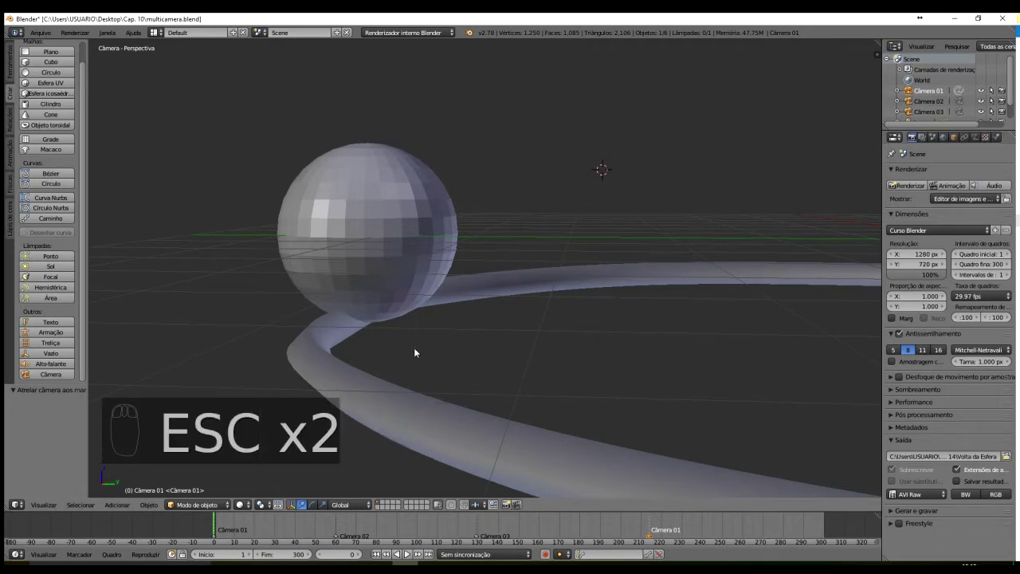
key("KP_0")
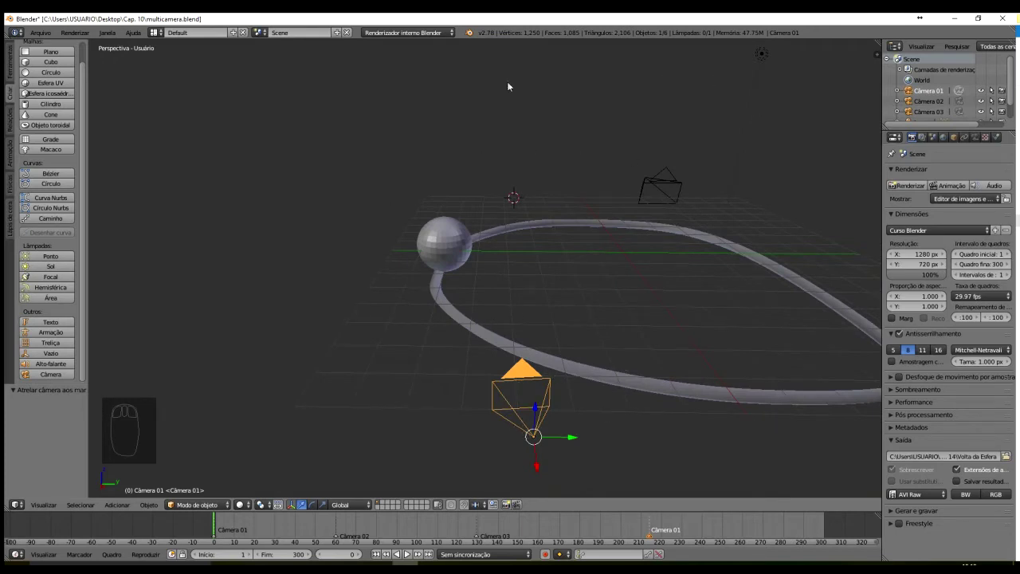
middle_click_drag(437, 364, 577, 216)
middle_click_drag(578, 221, 565, 220)
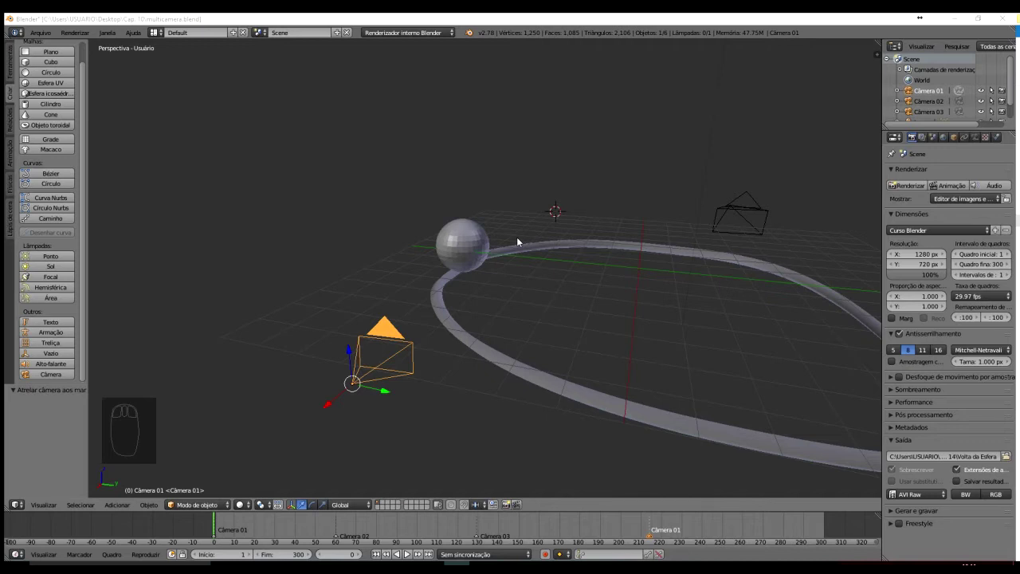
left_click(505, 145)
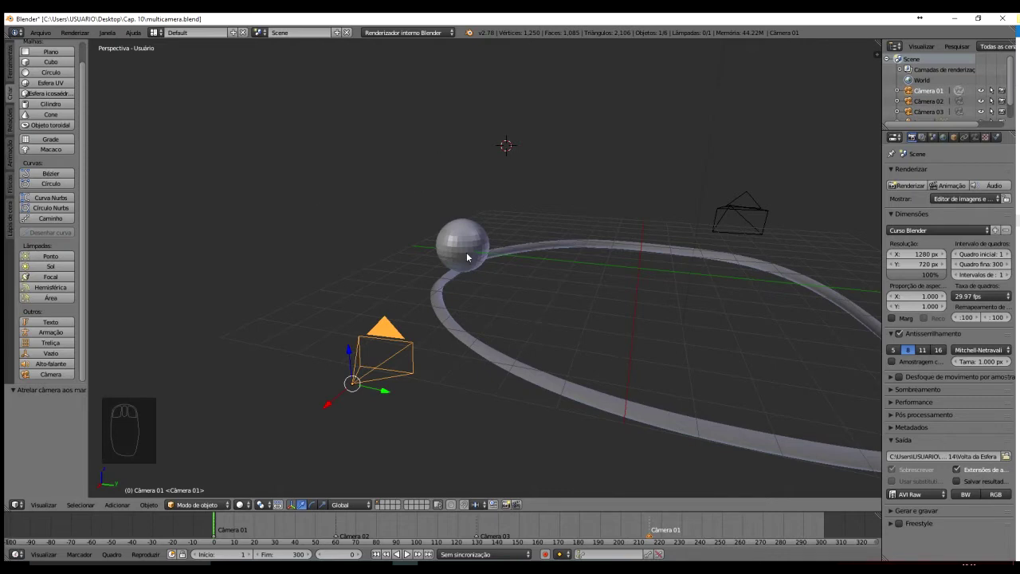
key("ctrl+alt+KP_0")
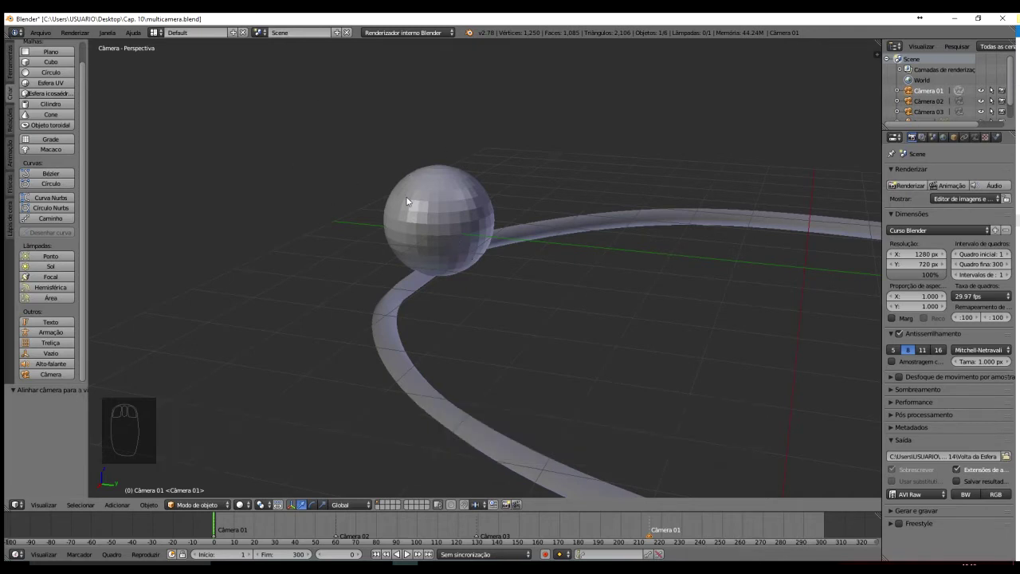
Compare Câmera 01's view with the perspective view and examine where the camera sits relative to the sphere
key("KP_0")
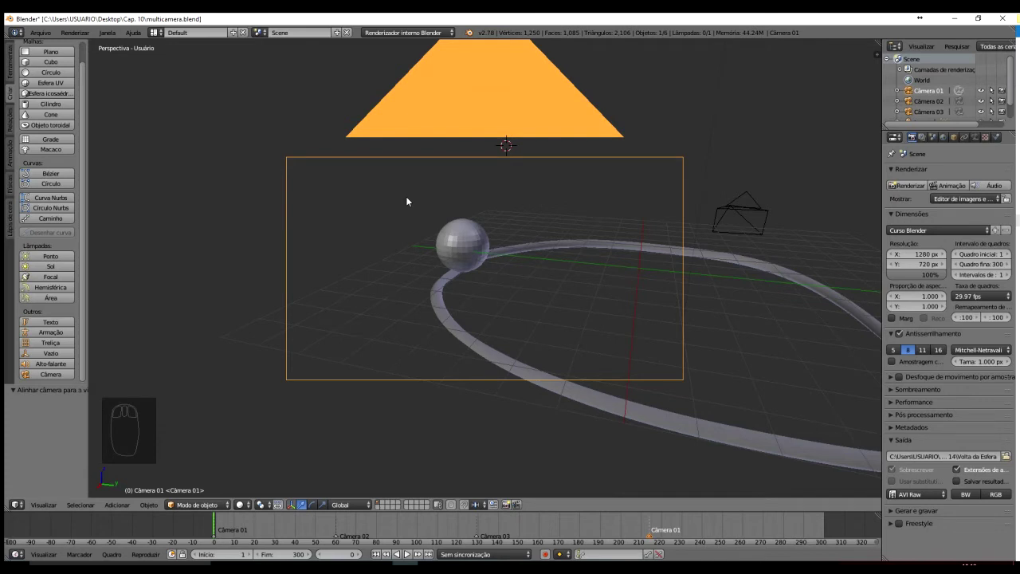
key("KP_0")
key("KP_0")
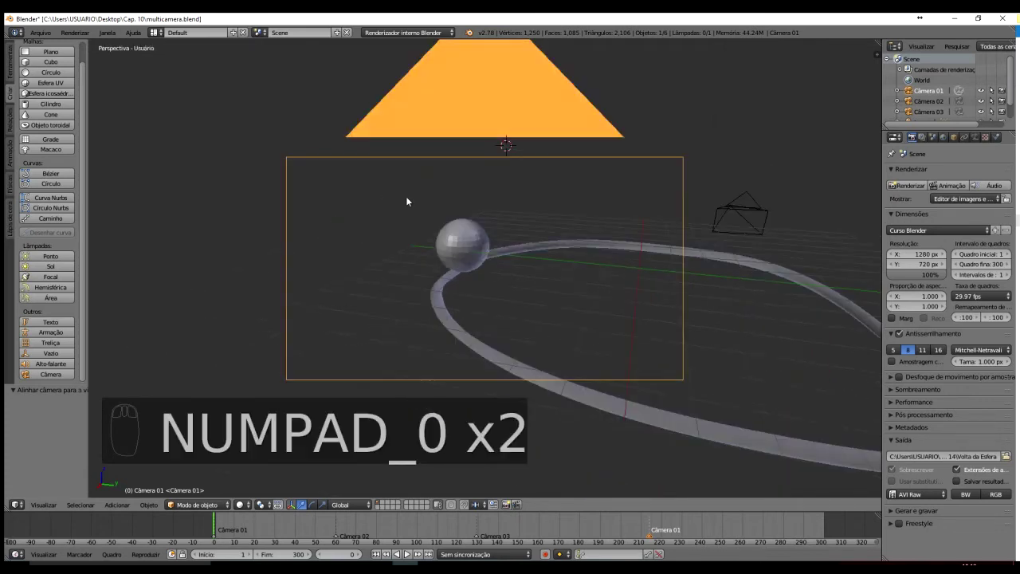
key("KP_0")
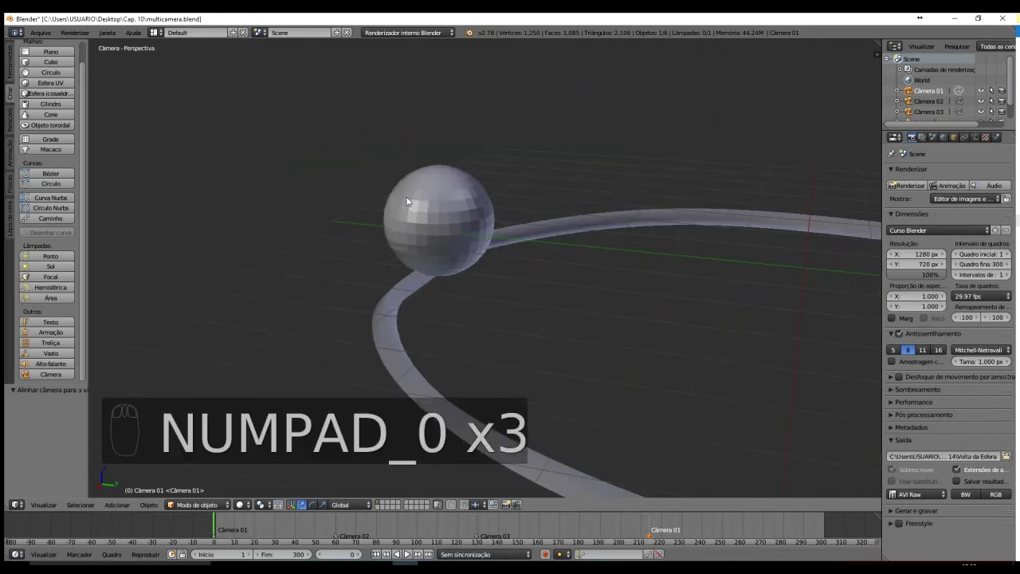
key("KP_0")
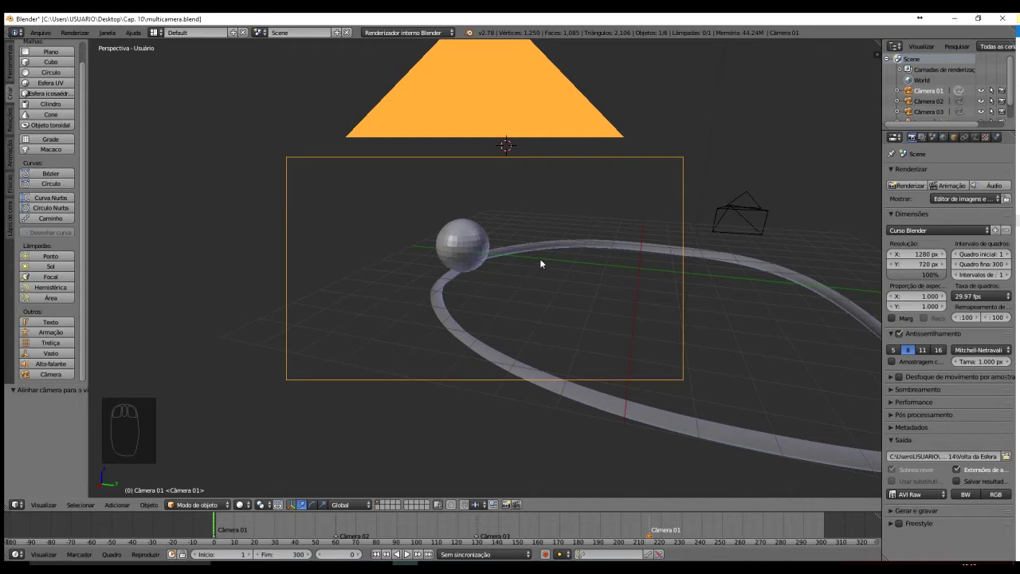
key("KP_0")
key("KP_0")
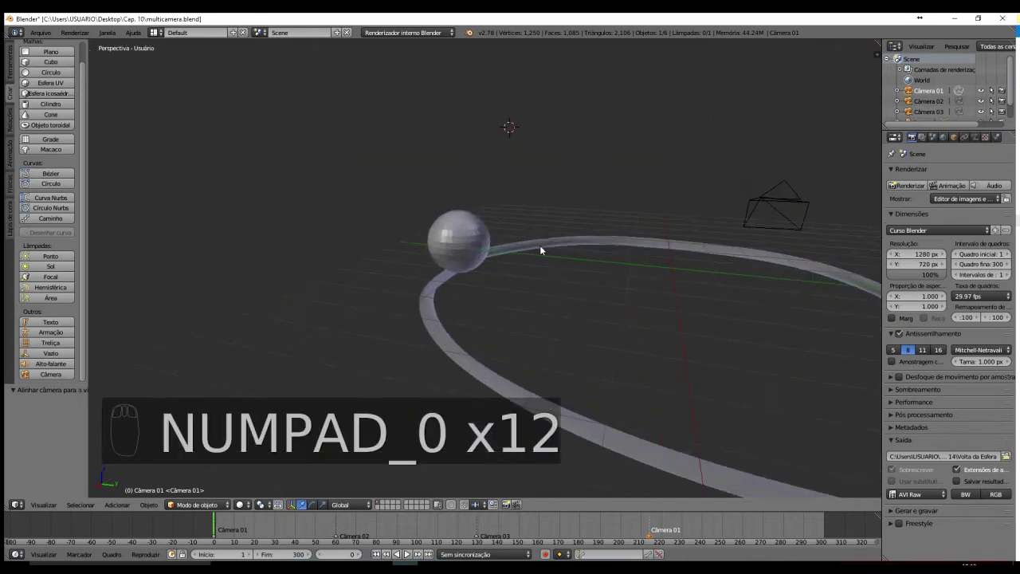
middle_click_drag(519, 279, 326, 267)
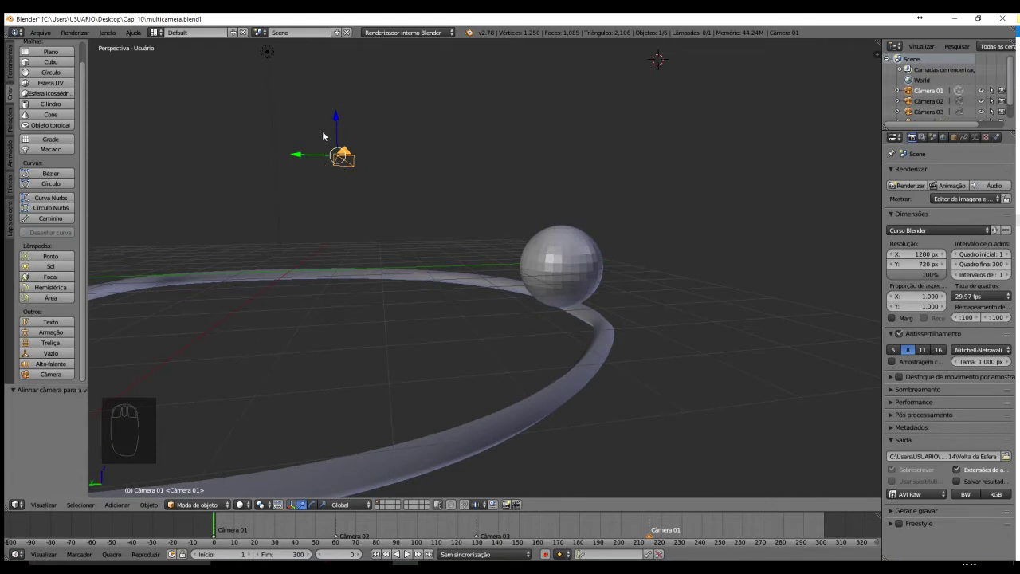
Align Câmera 01 to a distant perspective view showing the whole path and the other two cameras
key("KP_7")
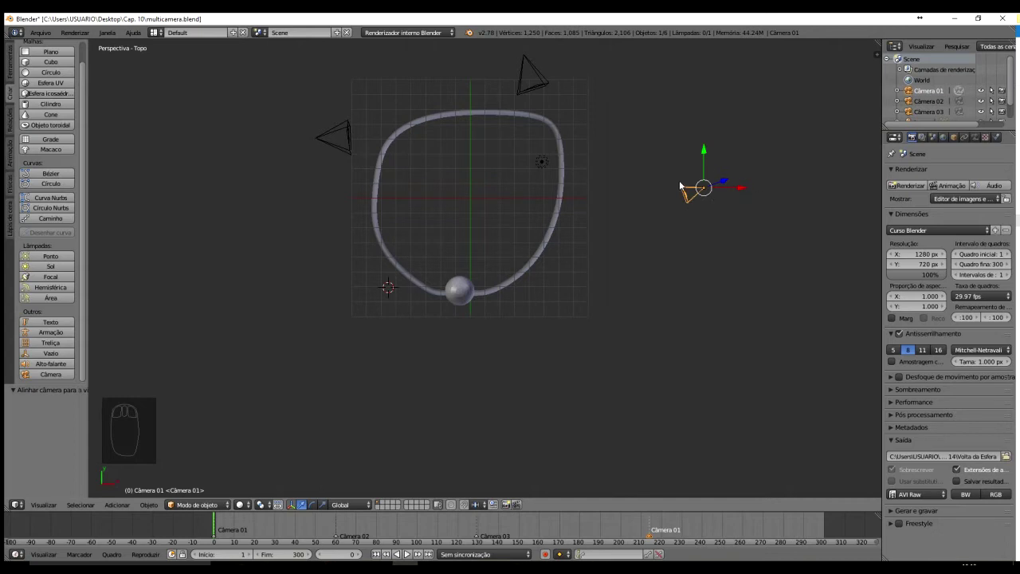
middle_click_drag(713, 173, 480, 176)
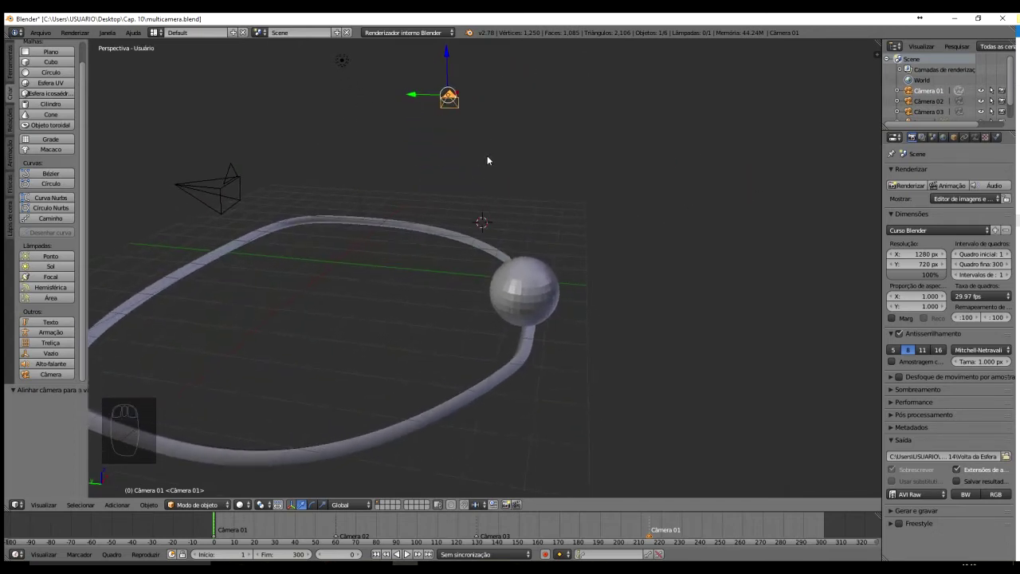
scroll(487, 157, "down", 5)
middle_click_drag(487, 155, 522, 282)
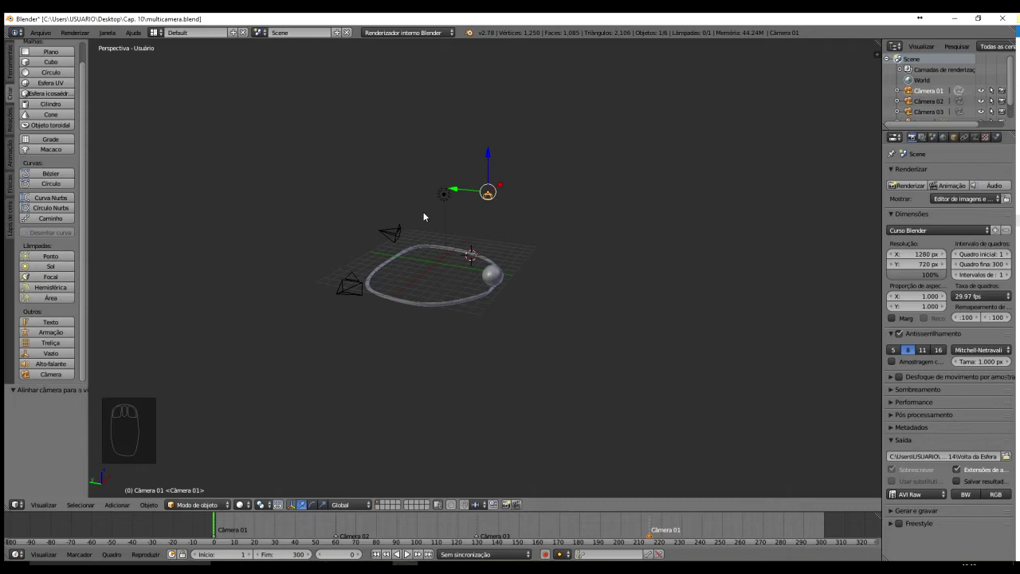
key("ctrl+alt+KP_0")
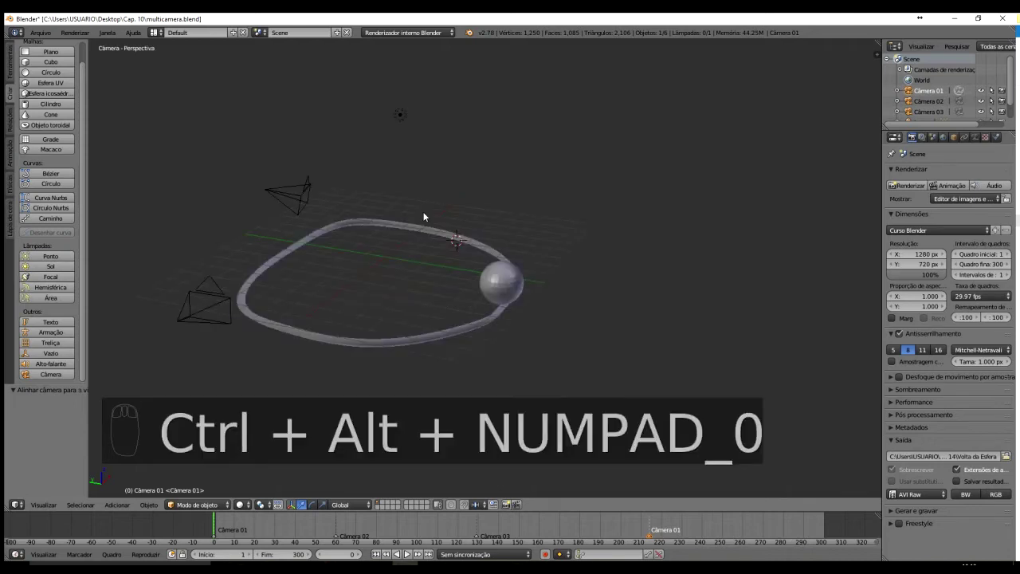
Select Câmera 02 at frame 0 and align the active Câmera 01 to a rotated overhead view of the whole path
key("KP_7")
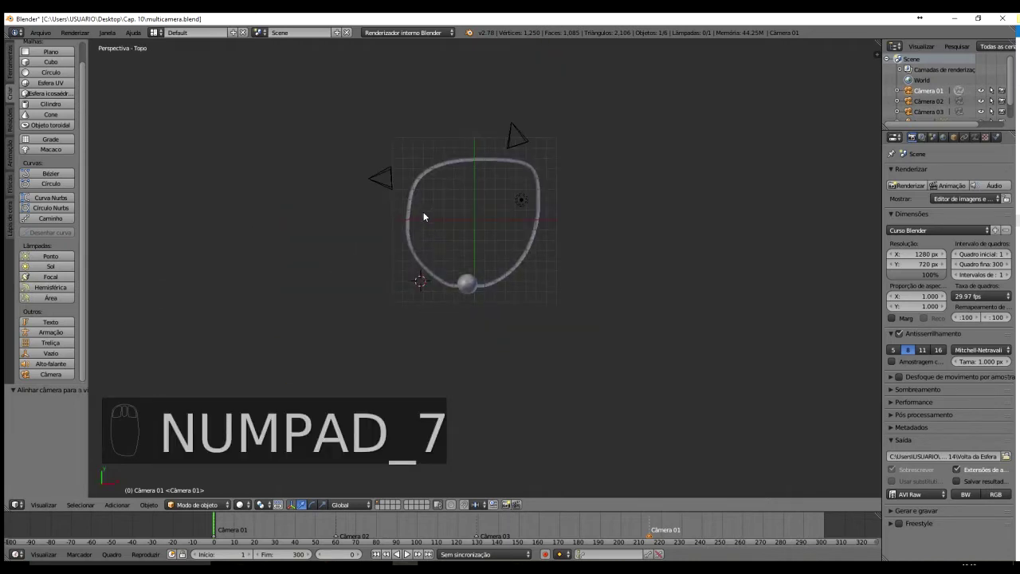
scroll(423, 217, "down", 3)
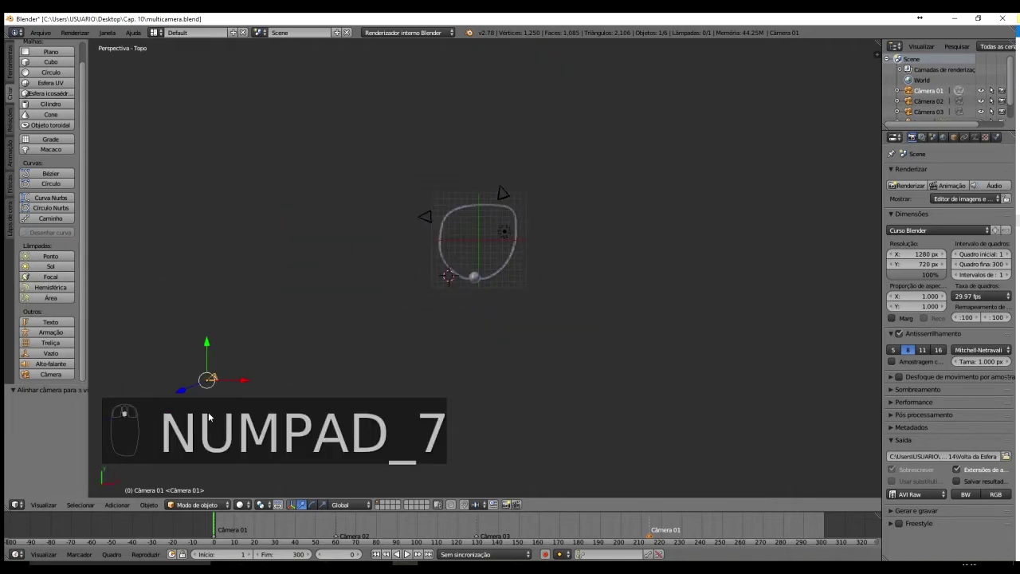
scroll(266, 419, "down", 1)
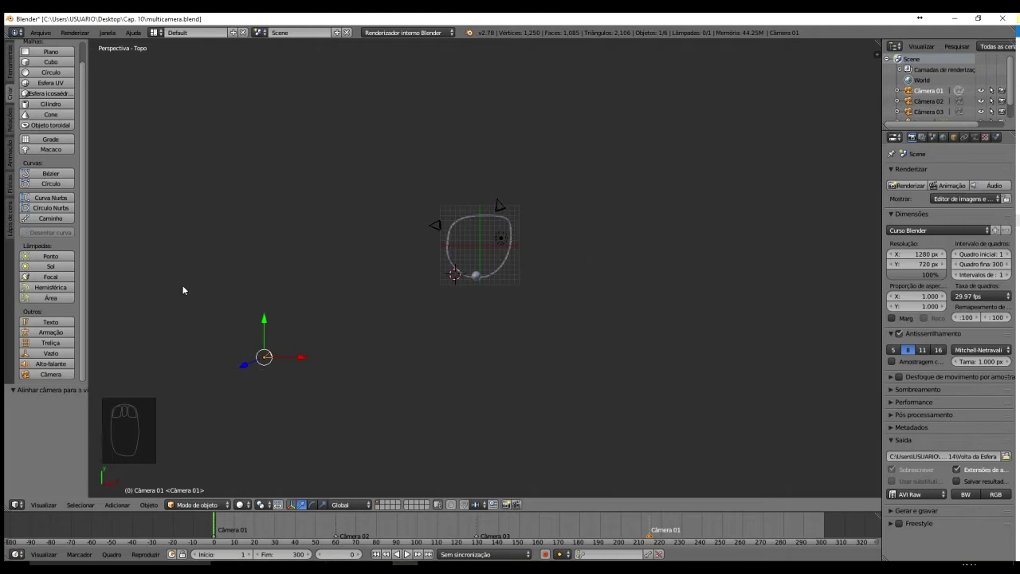
middle_click_drag(332, 339, 528, 302)
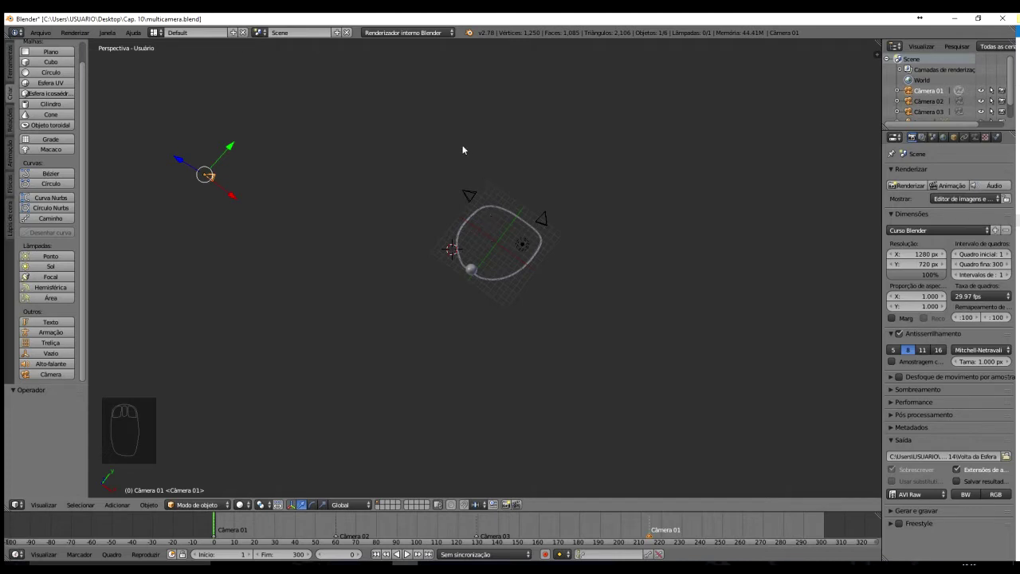
right_click(547, 219)
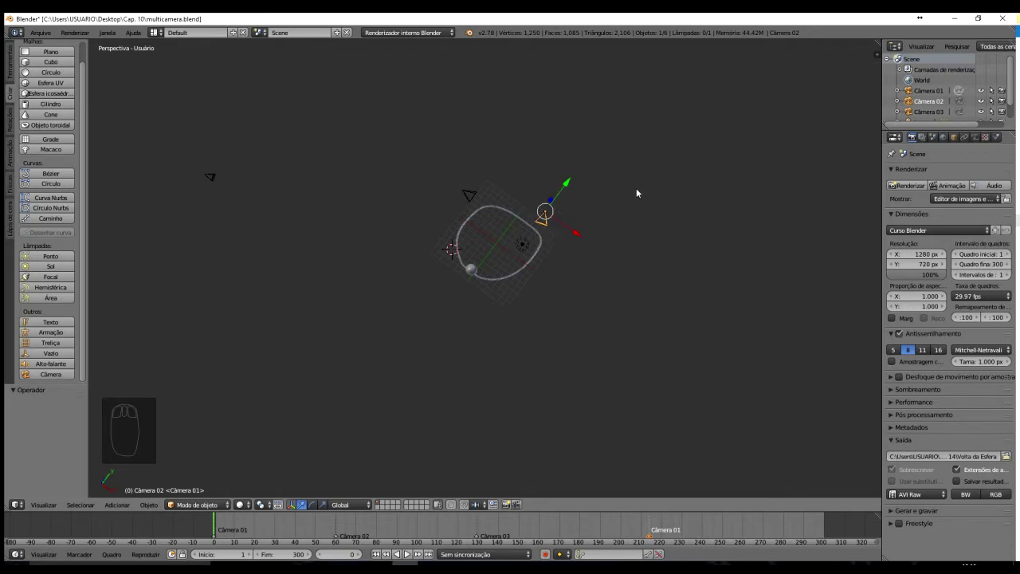
key("ctrl+alt+KP_0")
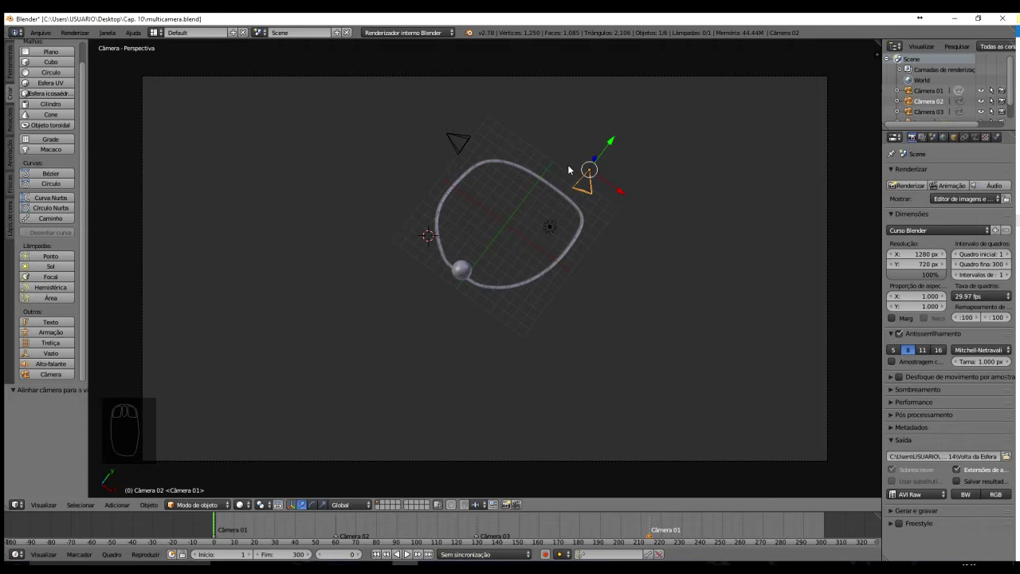
Check the camera placements by selecting Câmera 01, Câmera 02 and Câmera 03 in turn
middle_click_drag(567, 164, 578, 139)
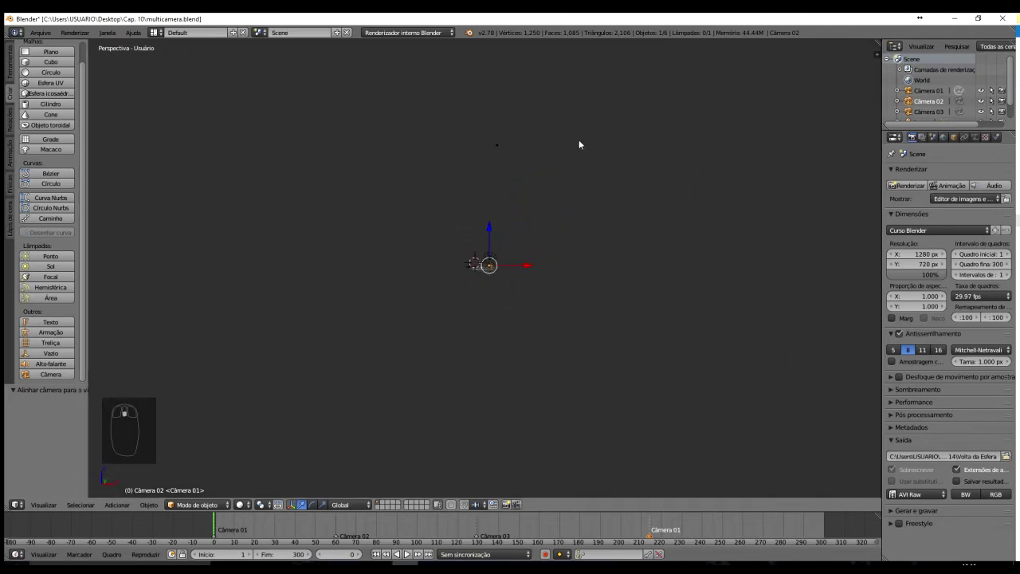
right_click(497, 145)
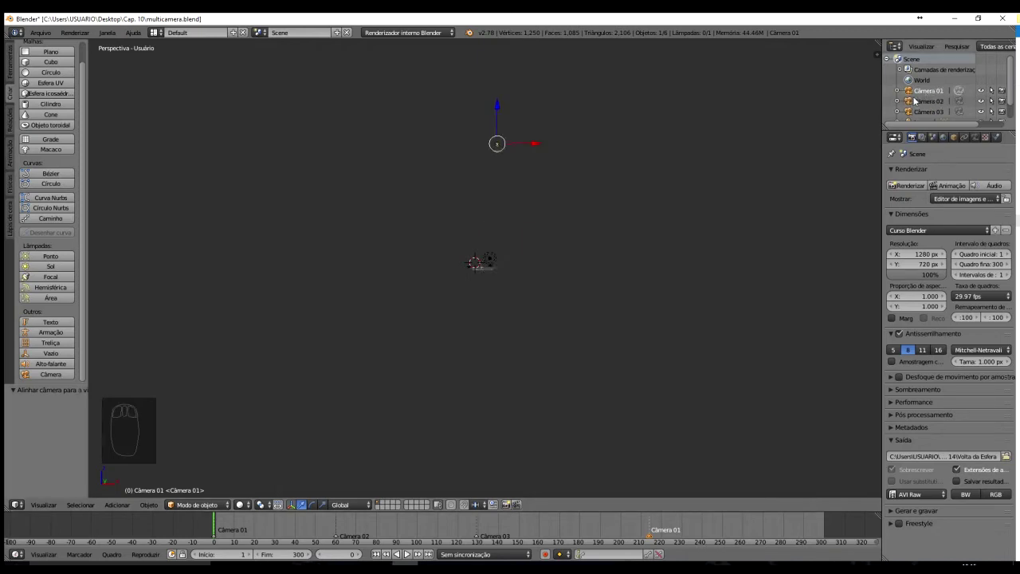
middle_click_drag(557, 169, 572, 114)
scroll(467, 308, "up", 10)
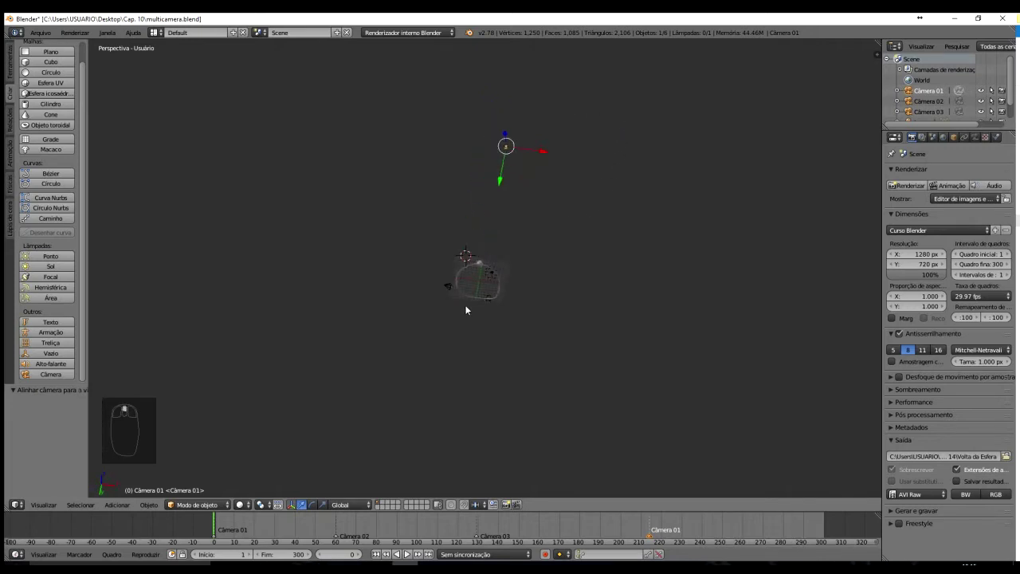
right_click(500, 389)
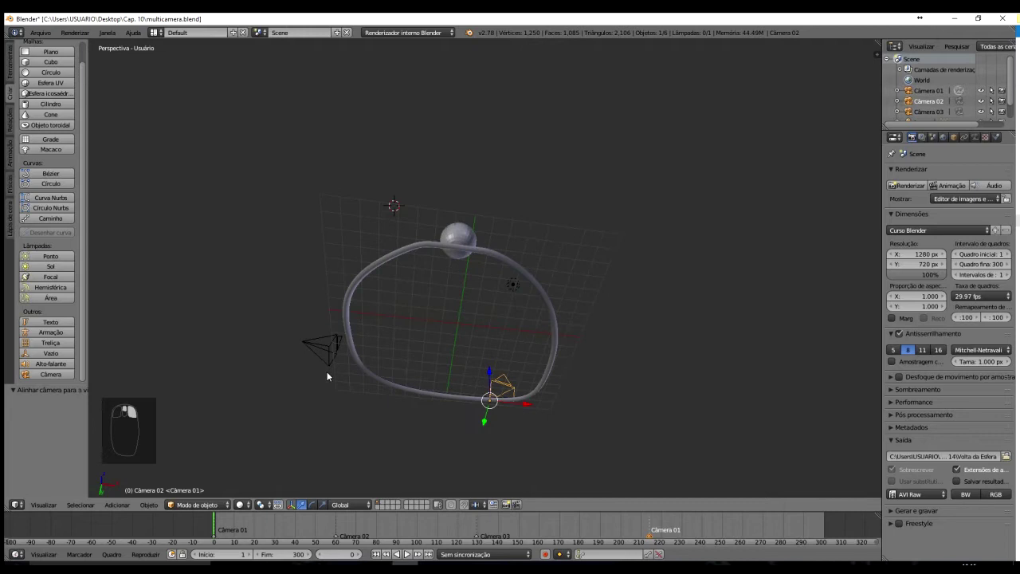
right_click(327, 342)
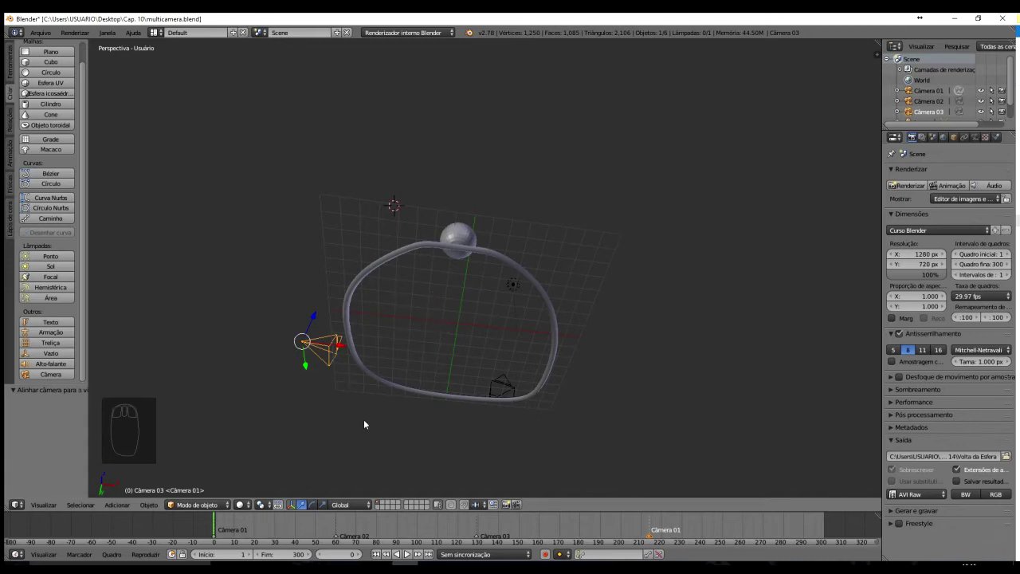
Move to frame 63, select Câmera 02 and align it to a distant overhead view of the path
left_click(215, 528)
left_click_drag(215, 528, 340, 543)
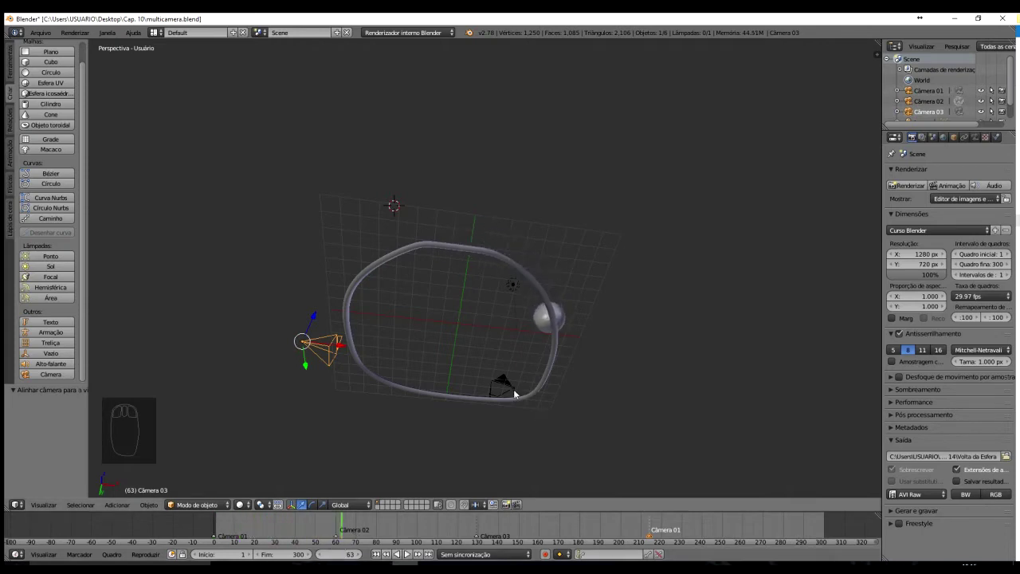
right_click(496, 385)
middle_click_drag(496, 385, 489, 348)
scroll(488, 348, "down", 7)
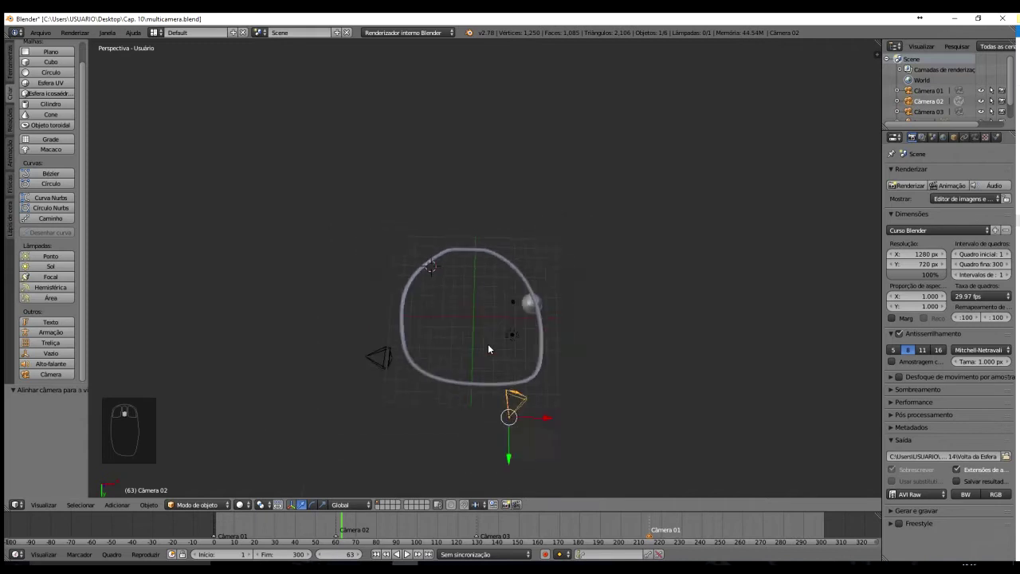
middle_click_drag(489, 348, 488, 372)
middle_click_drag(497, 349, 465, 295)
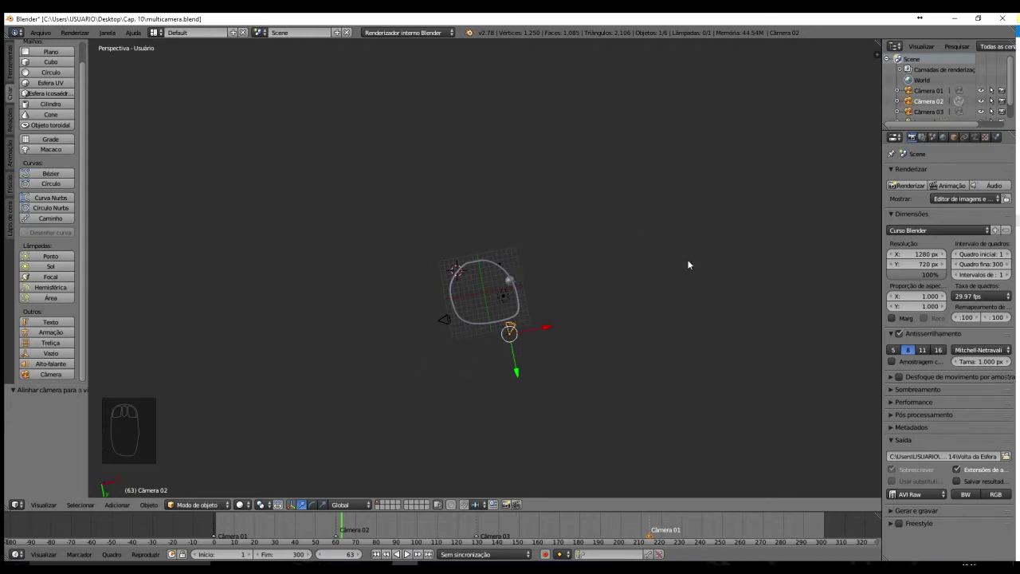
key("ctrl+alt+KP_0")
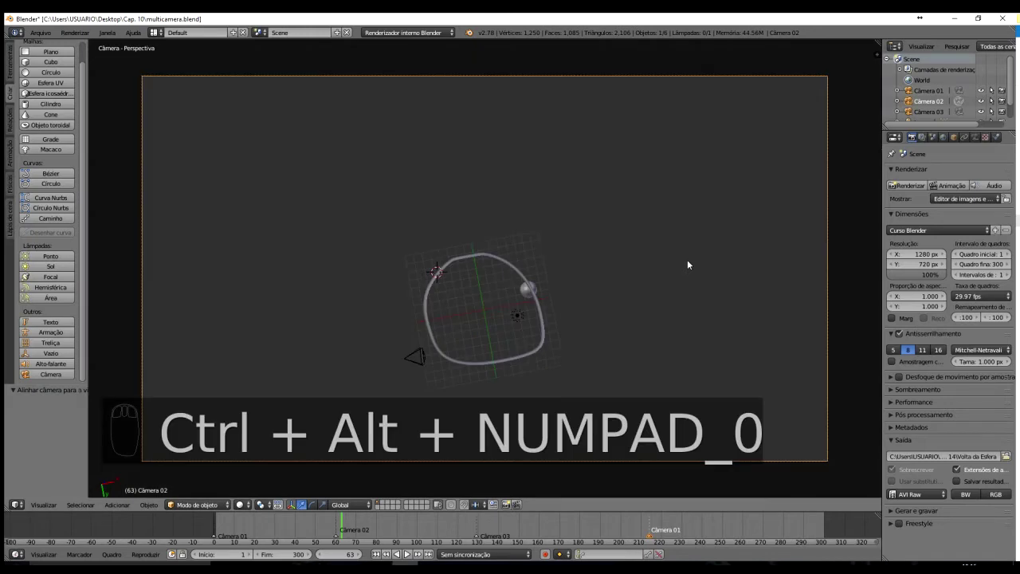
Examine the realigned Câmera 02 from outside its view, selecting Câmera 01, Câmera 02 and Câmera 03 to compare their positions
scroll(633, 261, "down", 2)
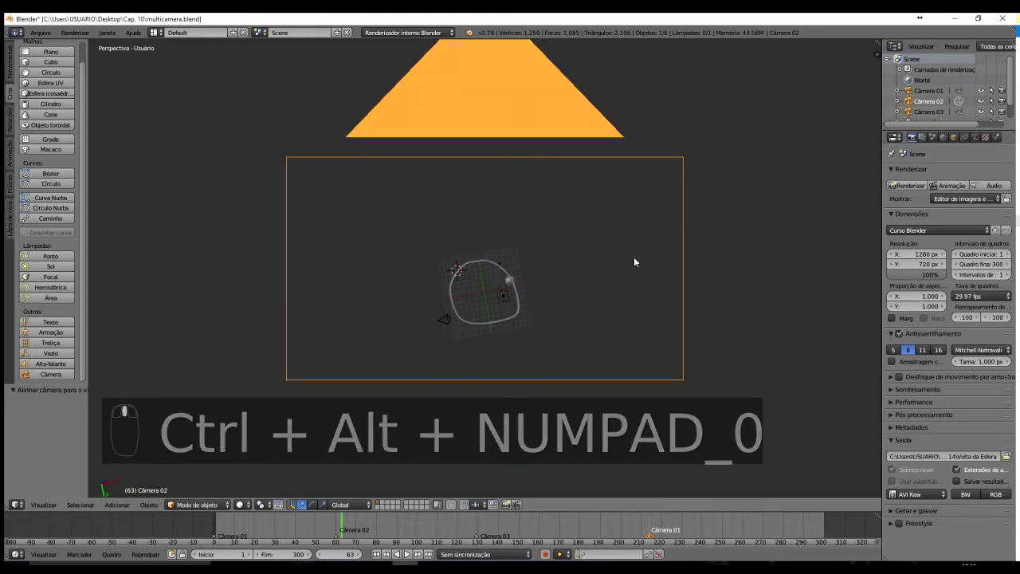
scroll(540, 260, "down", 1)
scroll(539, 260, "up", 1)
scroll(540, 260, "down", 1)
scroll(539, 260, "up", 1)
middle_click_drag(541, 260, 526, 200)
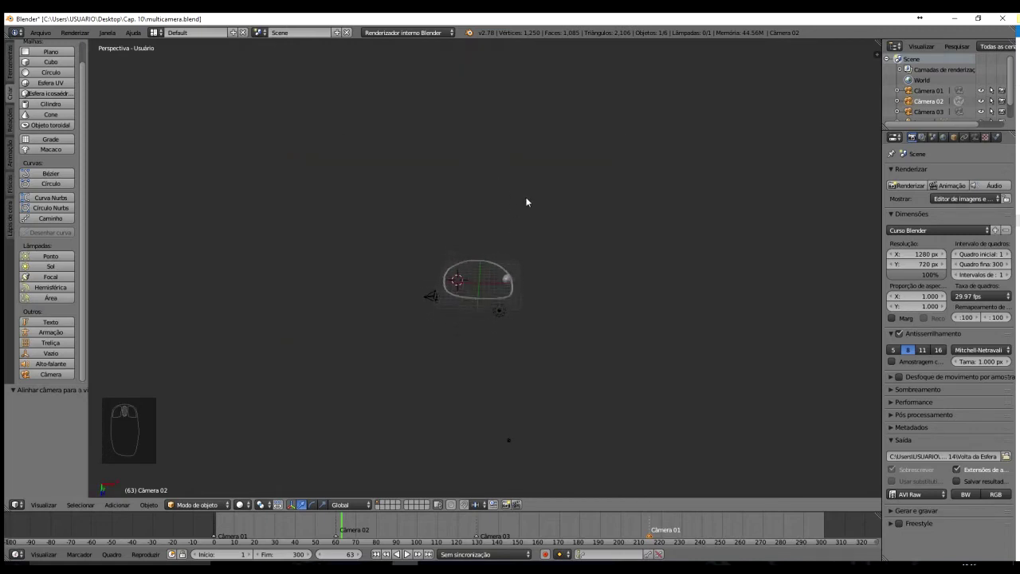
right_click(509, 442)
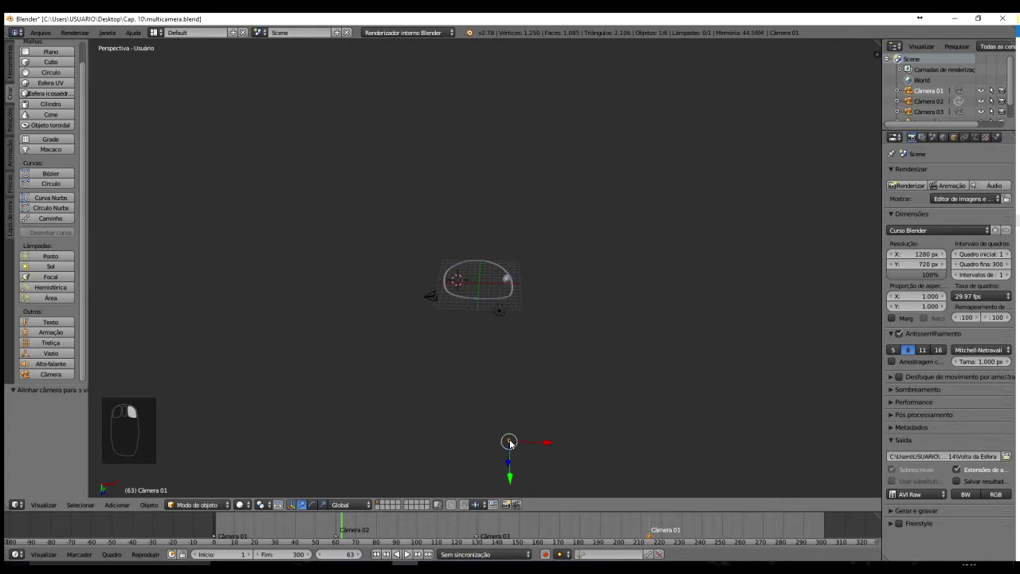
middle_click_drag(519, 414, 523, 393)
right_click(482, 121)
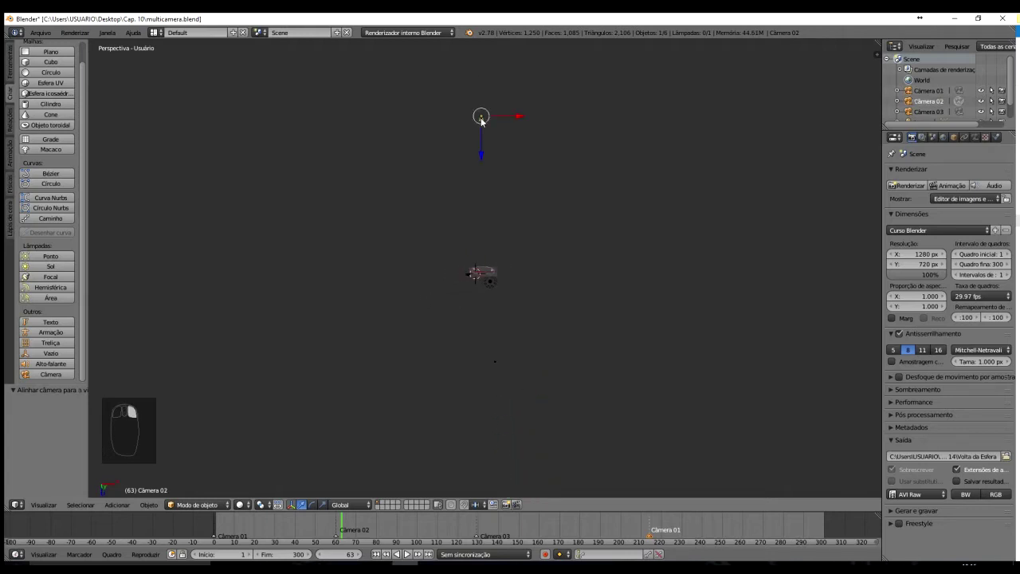
right_click(471, 276)
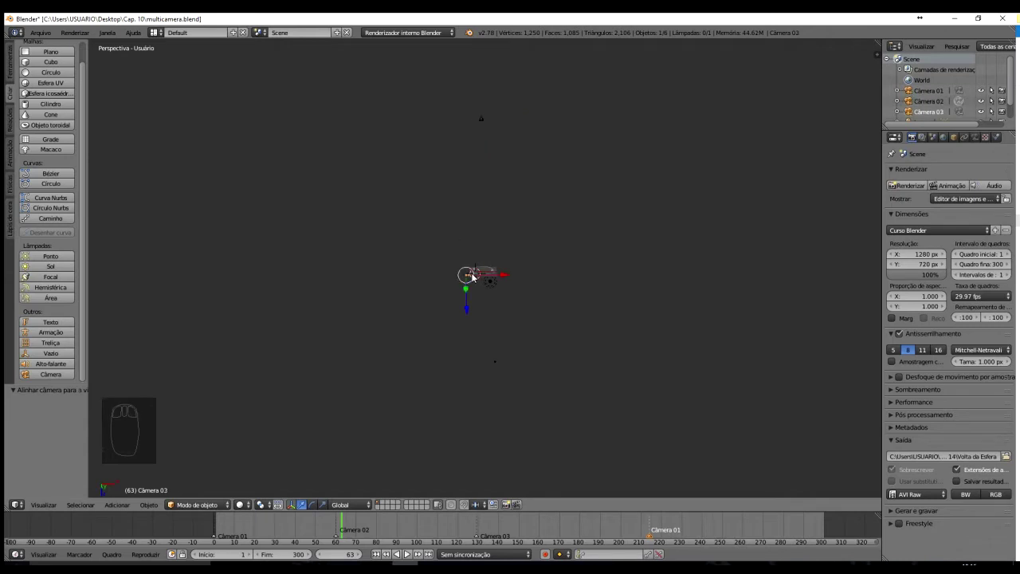
Scrub the timeline from frame 63 to 159 and back to 93, checking which camera each marker makes active
middle_click_drag(471, 275, 471, 278)
scroll(472, 278, "up", 7)
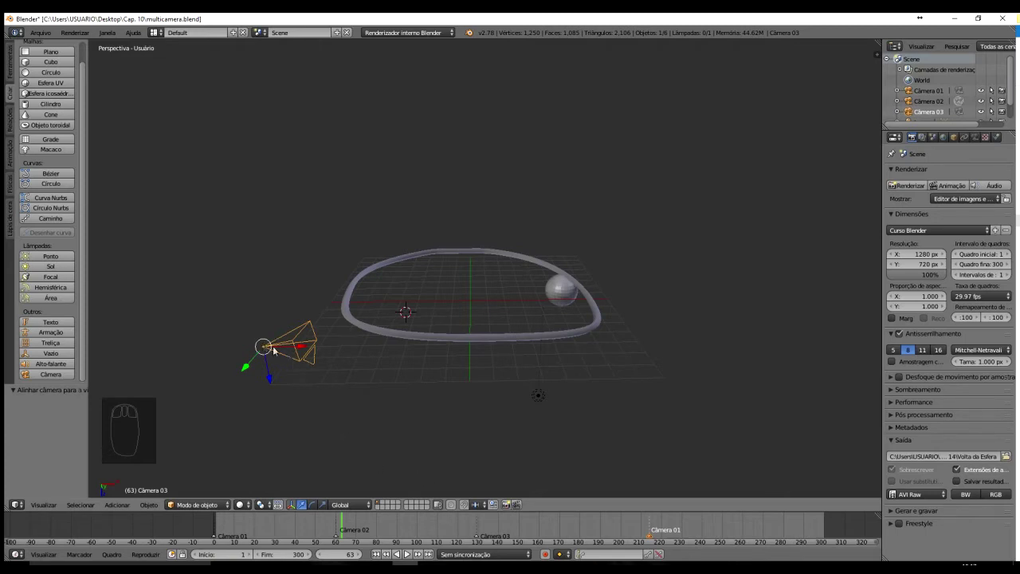
left_click_drag(342, 523, 404, 519)
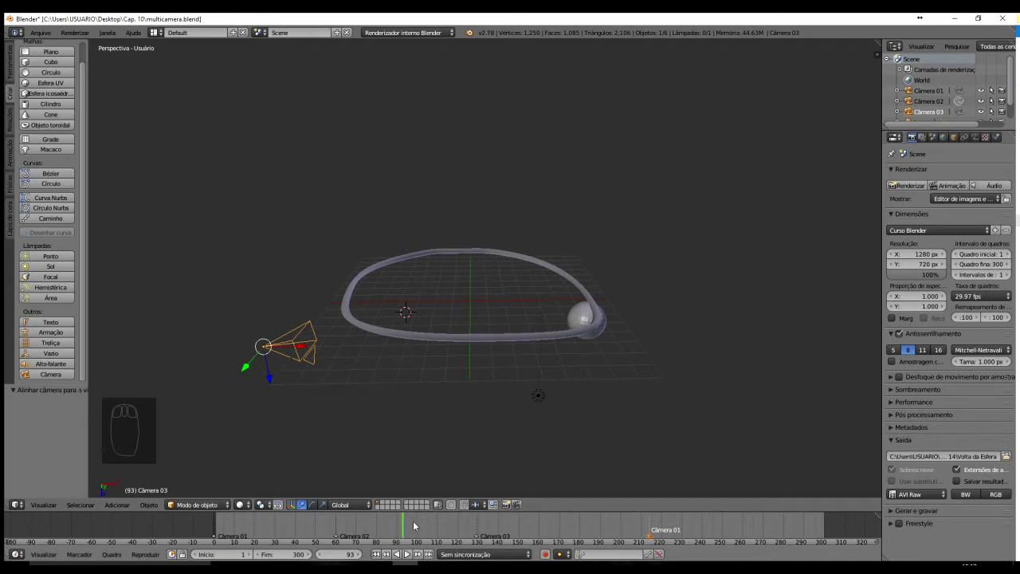
left_click_drag(401, 527, 537, 526)
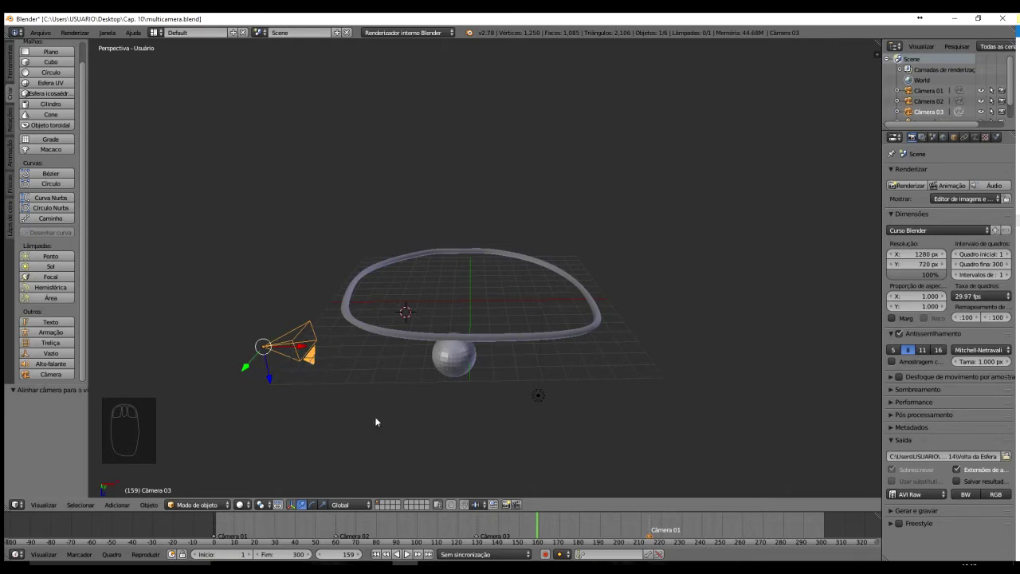
left_click_drag(539, 539, 403, 538)
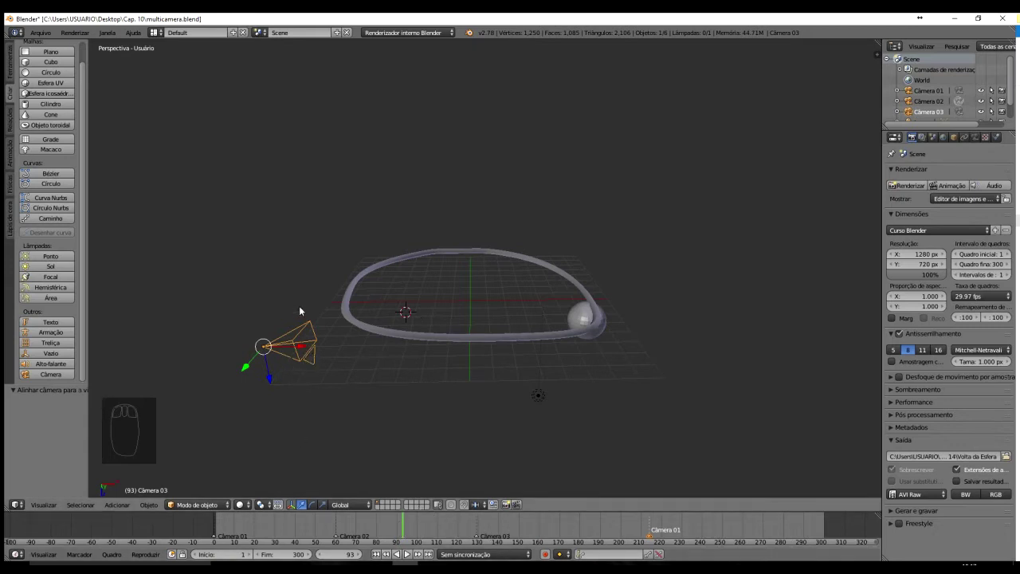
Set the scene's active camera to Câmera 03 at frame 93 and scrub to frame 97 to test the marker binding
left_click(934, 137)
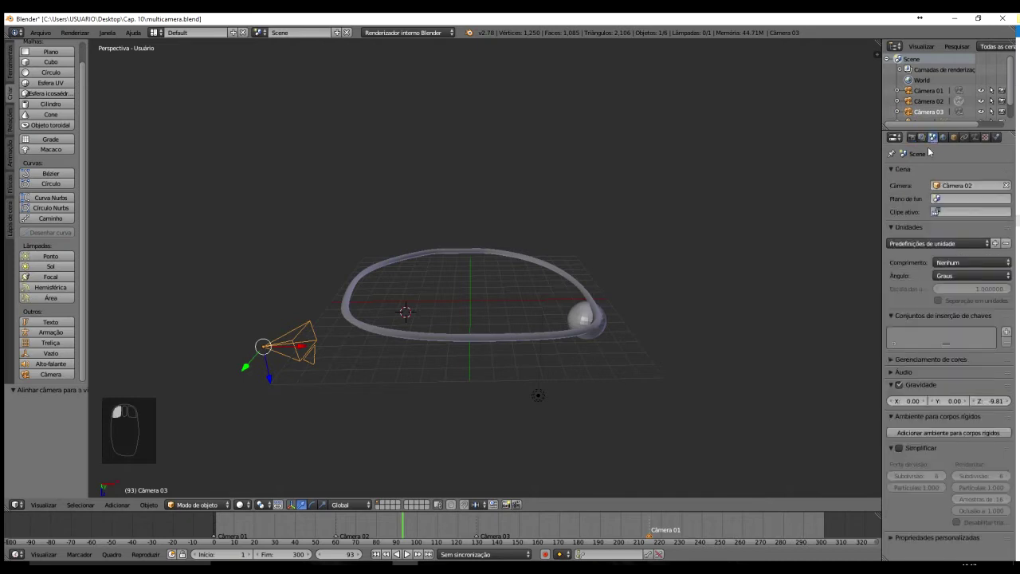
left_click(958, 185)
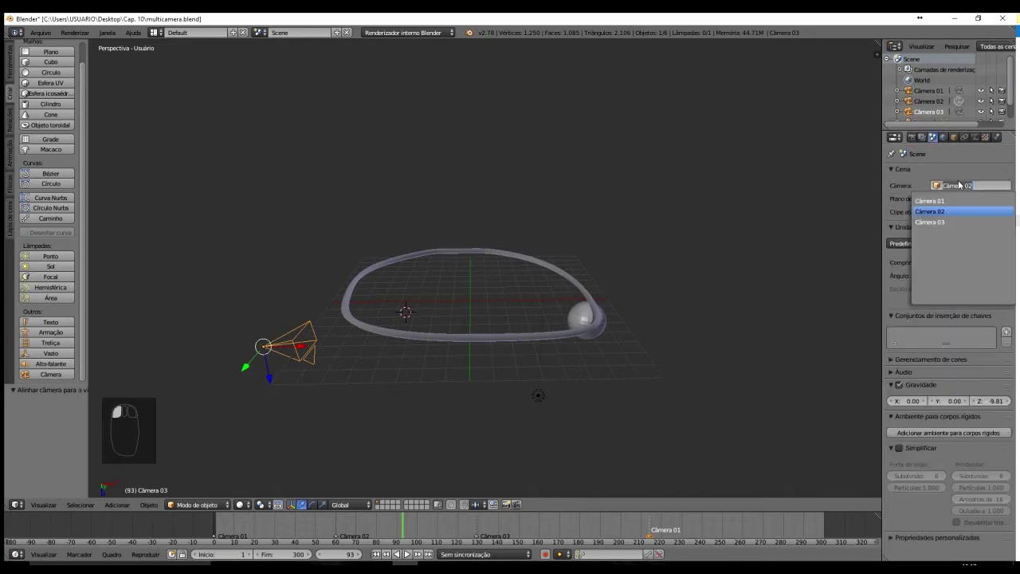
left_click(930, 222)
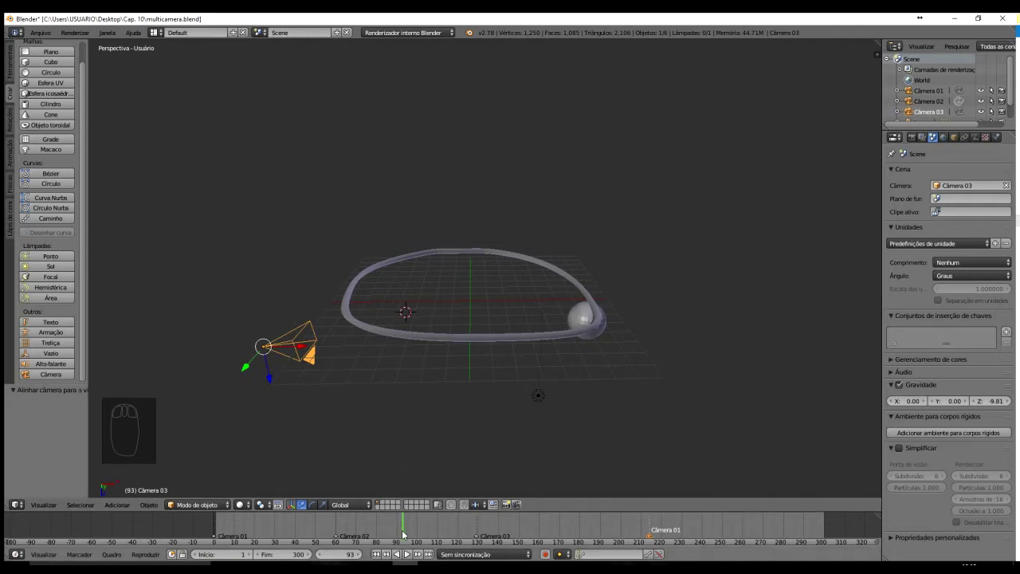
mouse_move(403, 533)
left_mouse_down()
mouse_move(394, 534)
mouse_move(411, 532)
left_mouse_up()
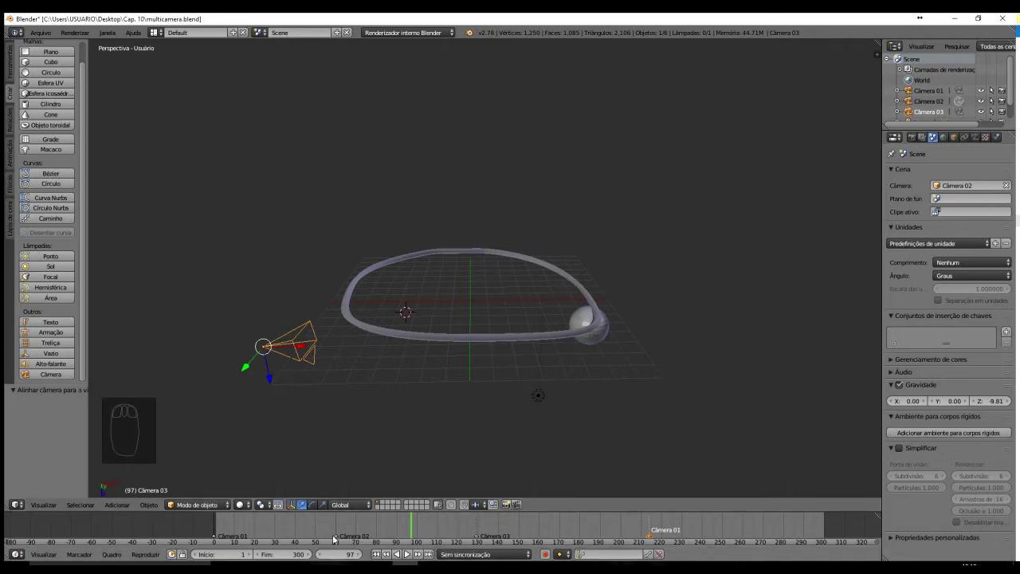
mouse_move(413, 528)
left_mouse_down()
mouse_move(338, 525)
mouse_move(410, 519)
left_mouse_up()
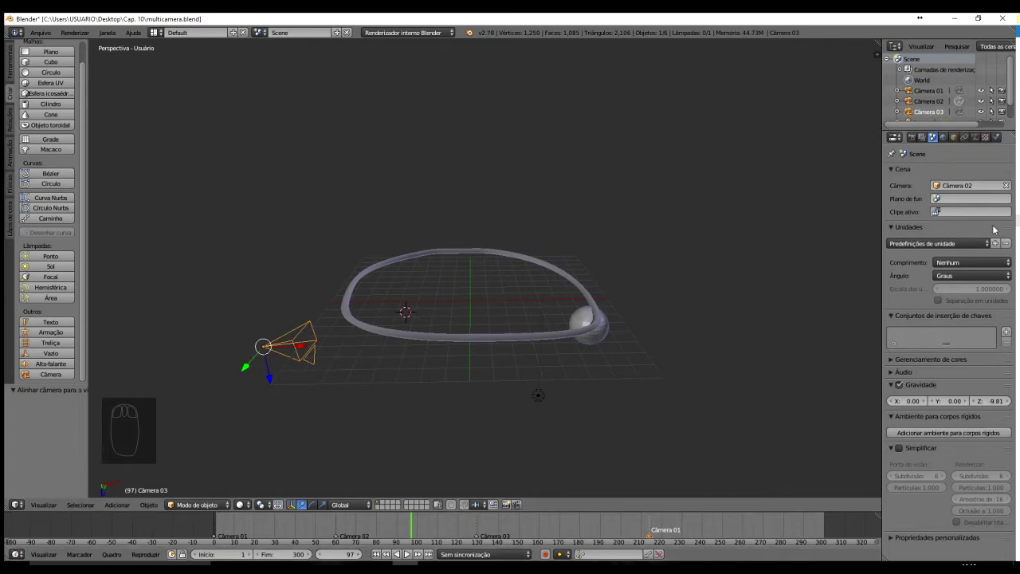
Set the scene's active camera to Câmera 03 at frame 97 and align it to the current perspective view of the path
left_click(970, 186)
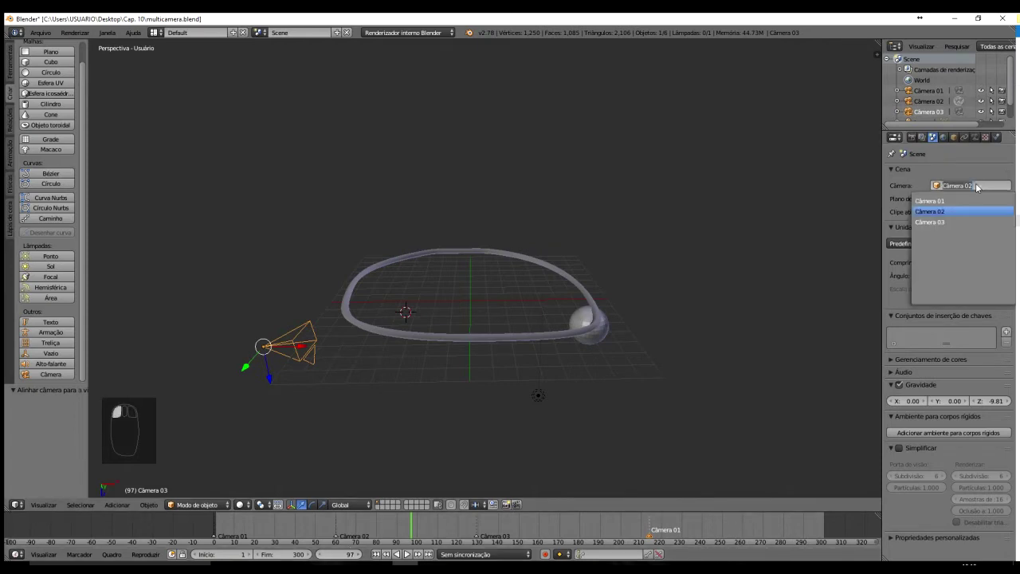
left_click(940, 222)
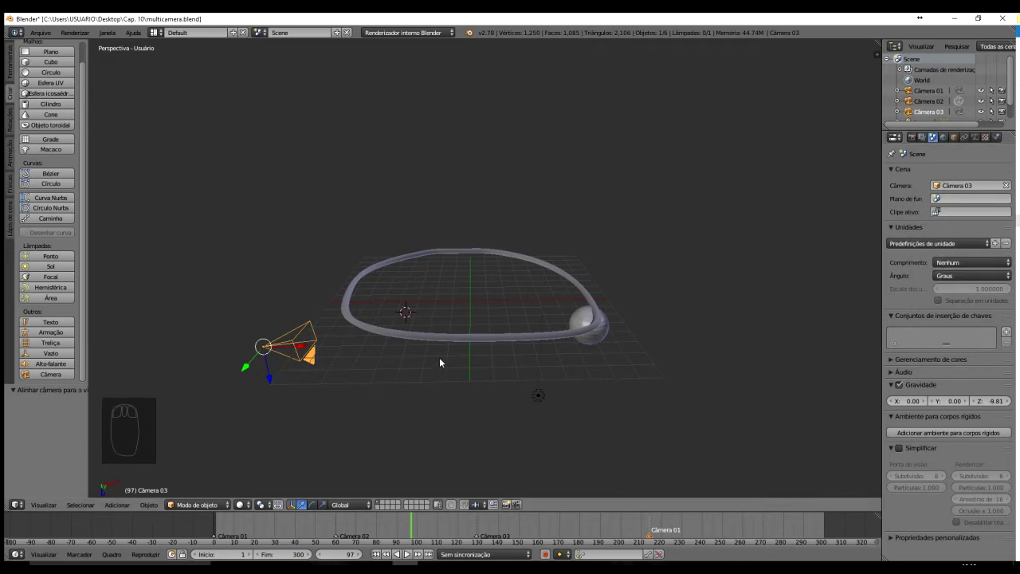
key("ctrl+alt+KP_0")
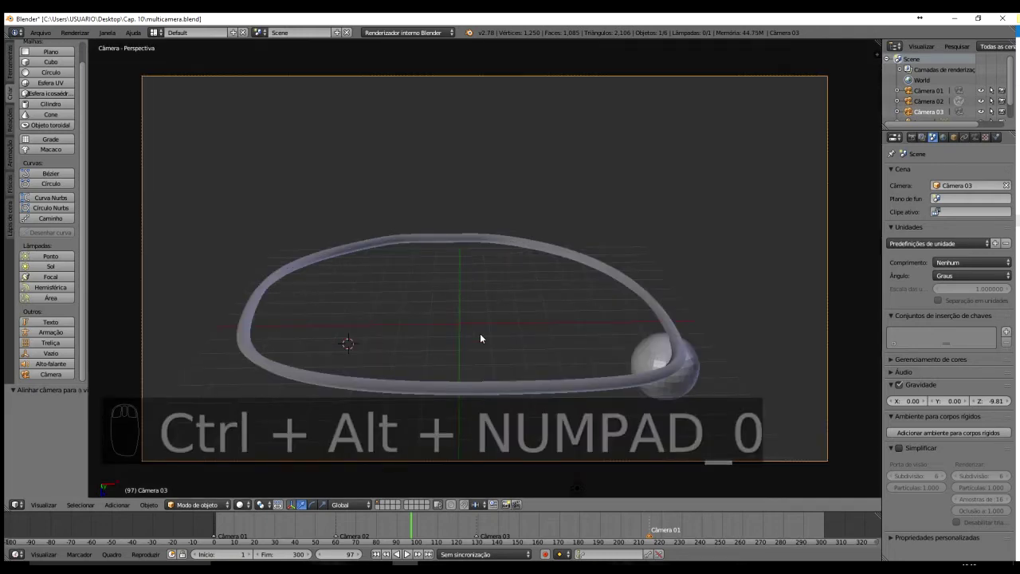
scroll(481, 335, "down", 1)
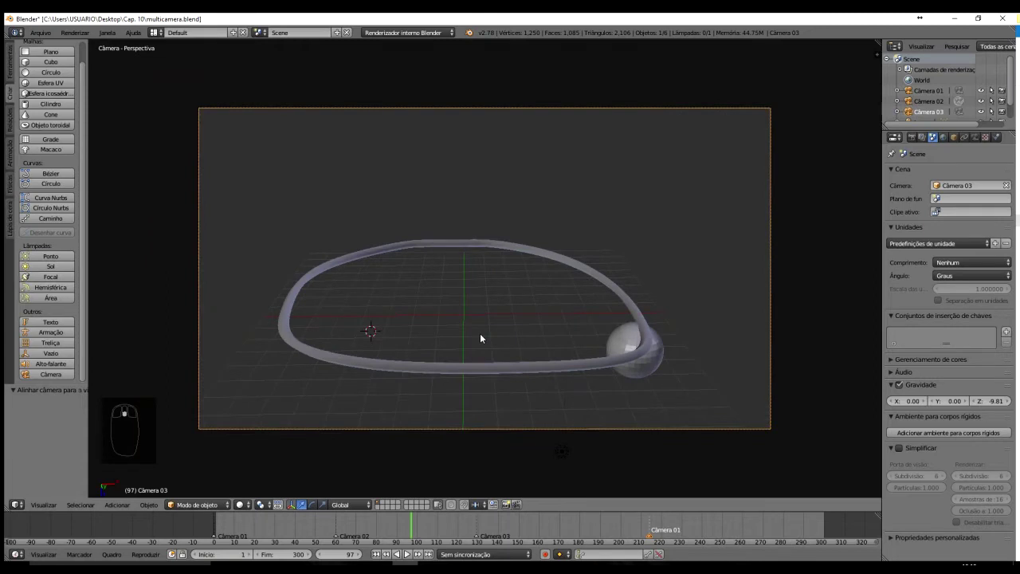
scroll(480, 338, "up", 1)
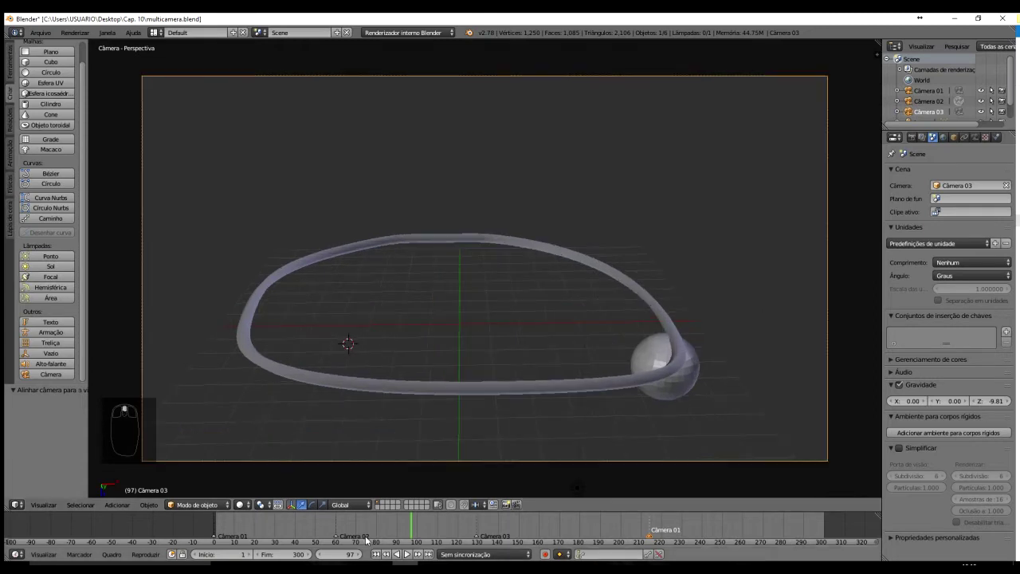
Scrub back to frame 87, jump to frame 1 and scrub through to frame 236 to check the camera switches
left_click_drag(411, 530, 391, 516)
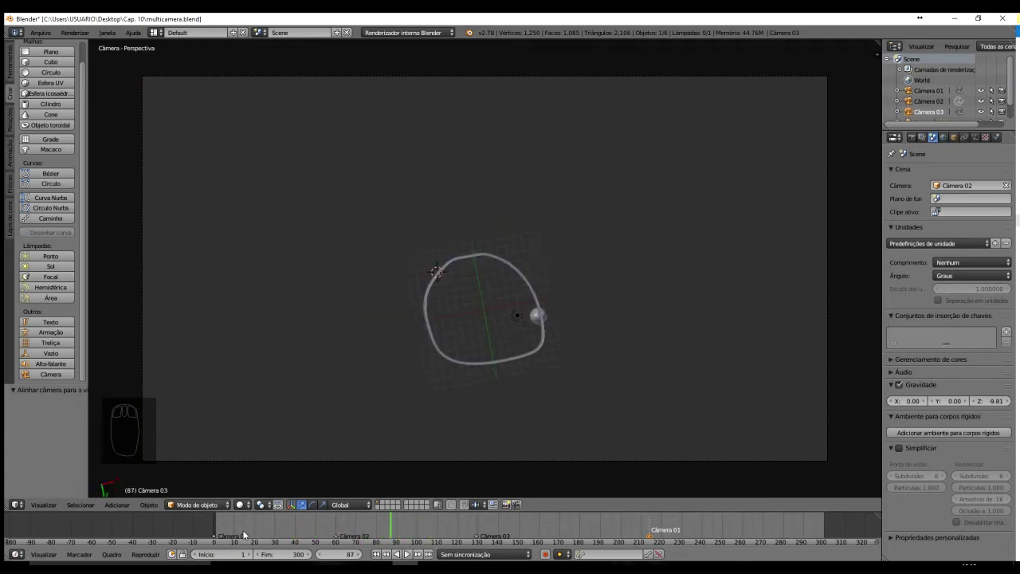
left_click(217, 526)
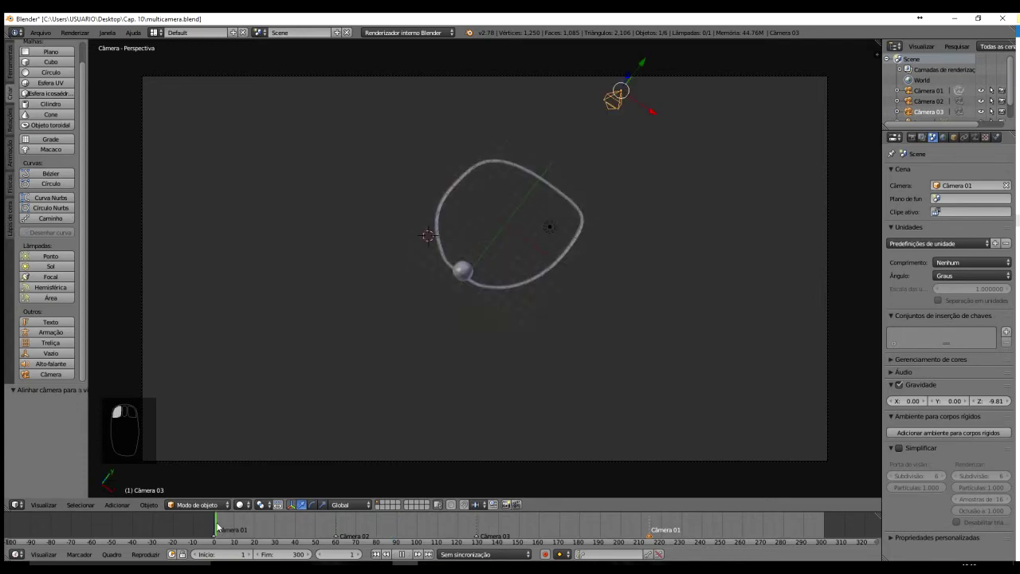
left_click_drag(217, 526, 694, 538)
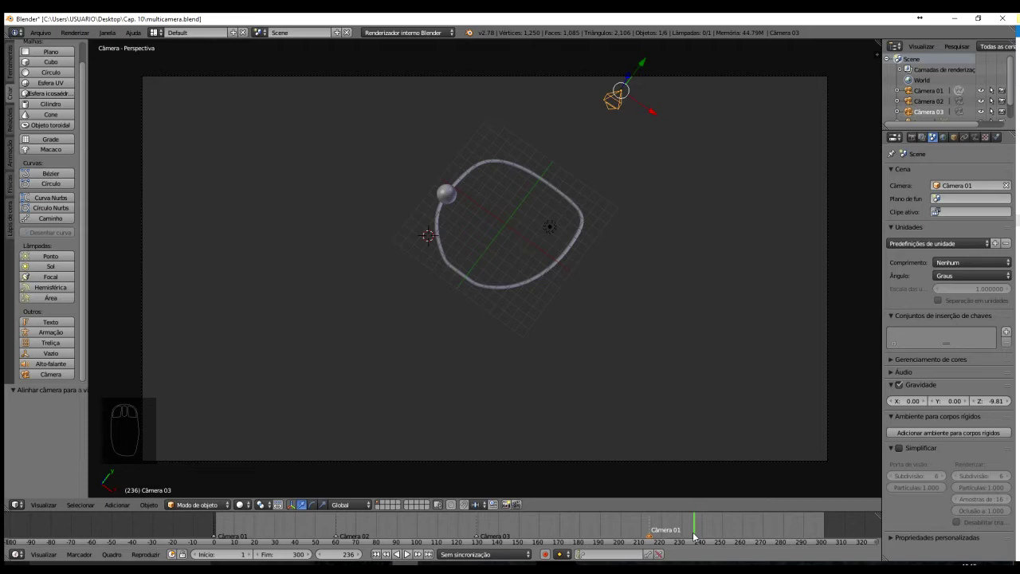
Align the active Câmera 01 to a close, low view of the sphere on the path at frame 236
middle_click_drag(554, 280, 532, 256)
scroll(515, 269, "up", 8)
middle_click_drag(569, 337, 535, 279)
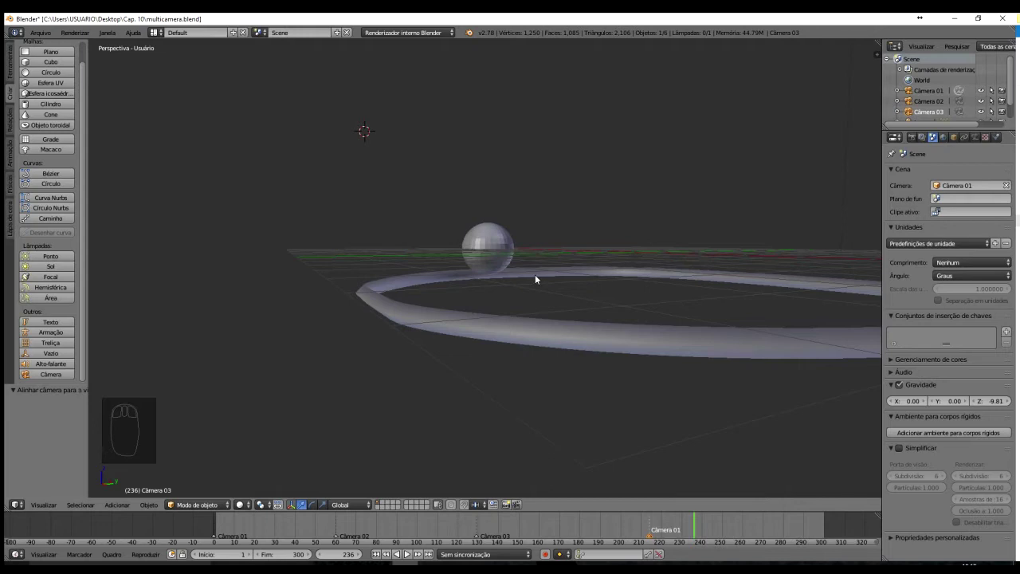
key("ctrl+alt+KP_0")
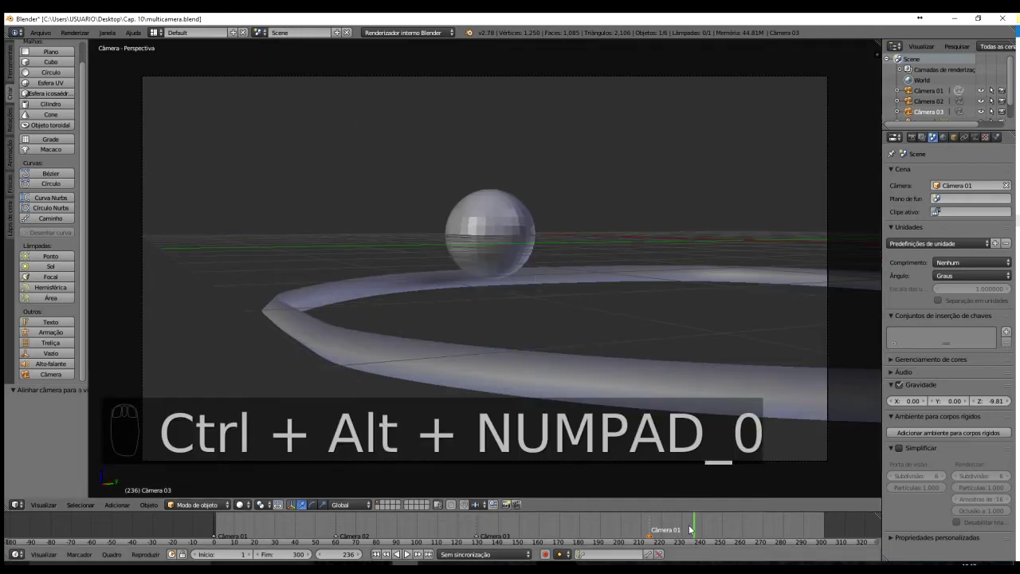
Move to frame 156 and align the active Câmera 03 to a close, low view of the sphere across the path
left_click_drag(542, 522, 532, 521)
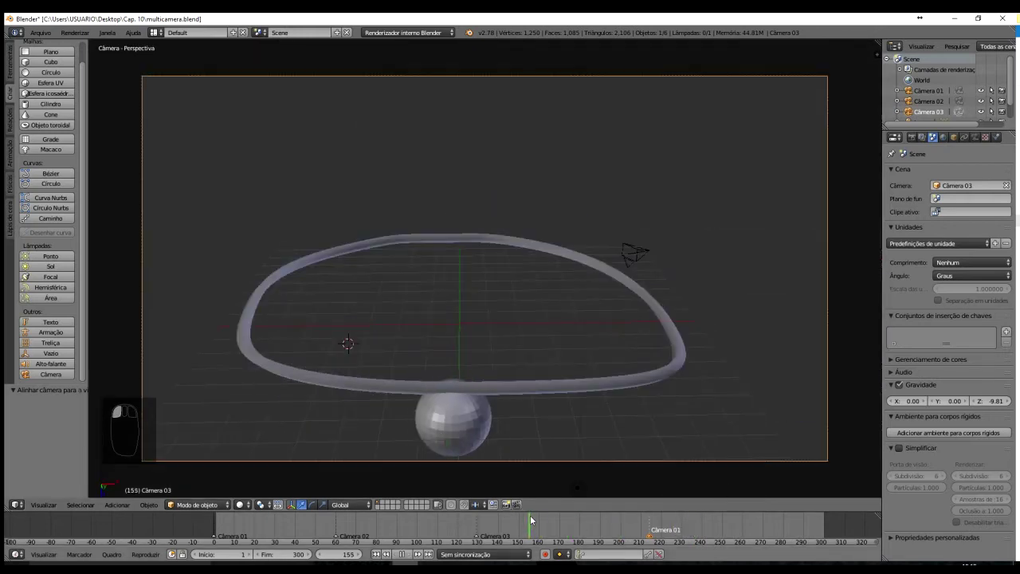
middle_click_drag(470, 382, 446, 197)
scroll(446, 197, "up", 10)
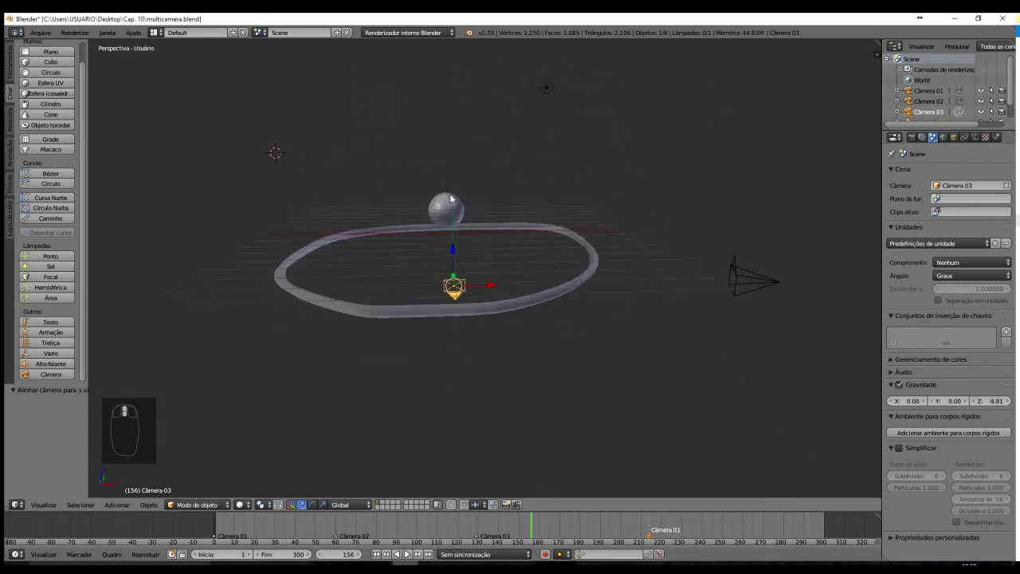
middle_click_drag(468, 237, 415, 227)
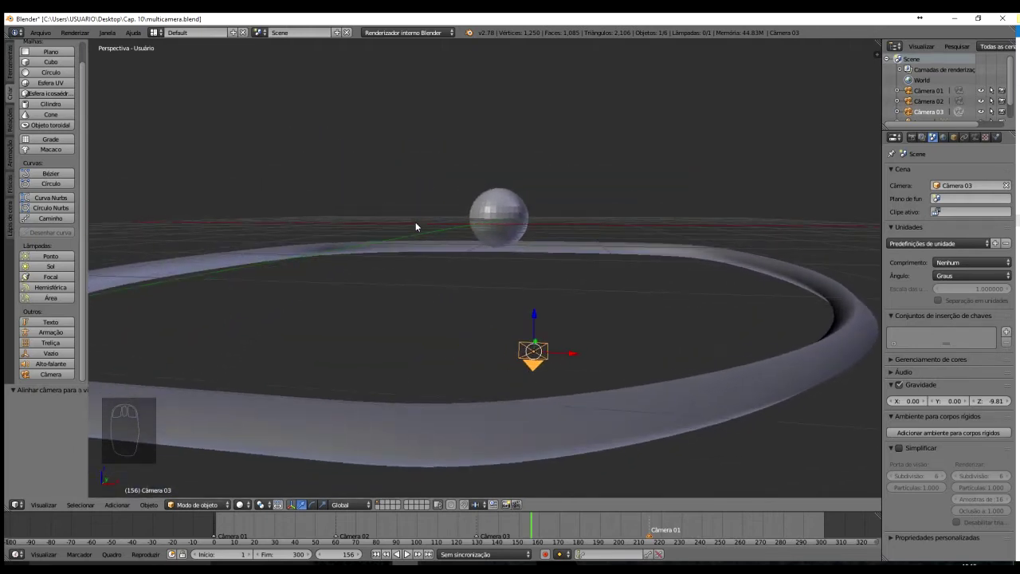
key("ctrl+alt+KP_0")
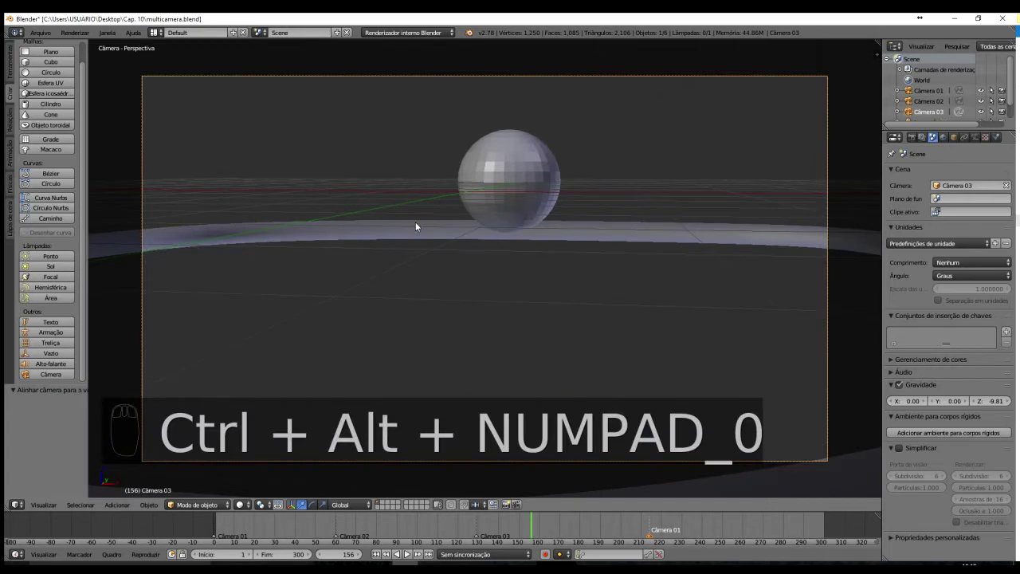
Move to frame 93 and align the active Câmera 02 to a low side view of the sphere and path
left_click(406, 553)
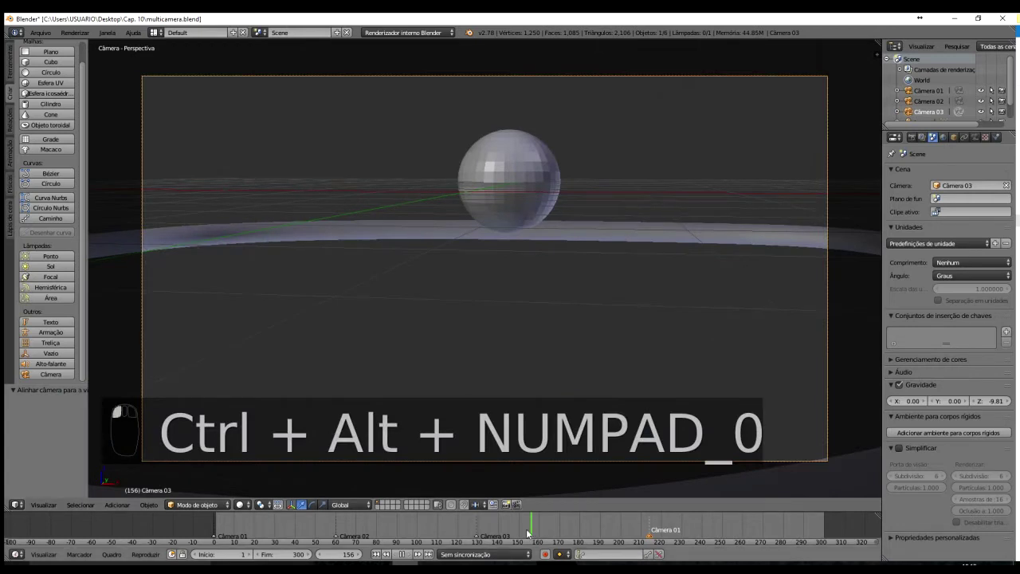
left_click(320, 530)
left_click_drag(320, 530, 402, 520)
middle_click_drag(520, 261, 480, 263)
scroll(482, 266, "up", 5)
scroll(486, 271, "down", 2)
scroll(495, 318, "up", 1)
middle_click_drag(495, 319, 514, 174)
middle_click_drag(444, 240, 395, 286)
middle_click_drag(177, 301, 279, 275)
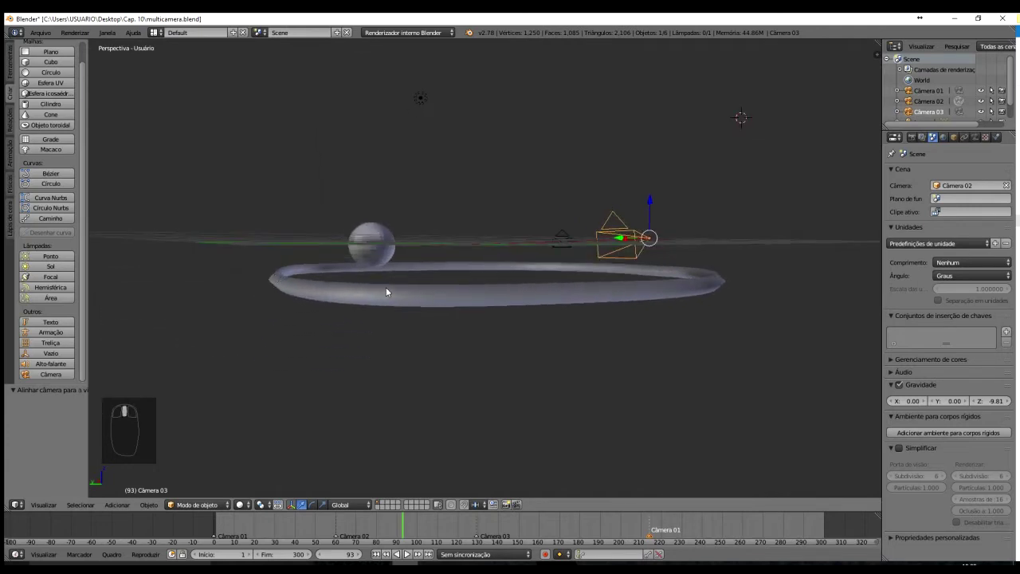
scroll(386, 292, "up", 2)
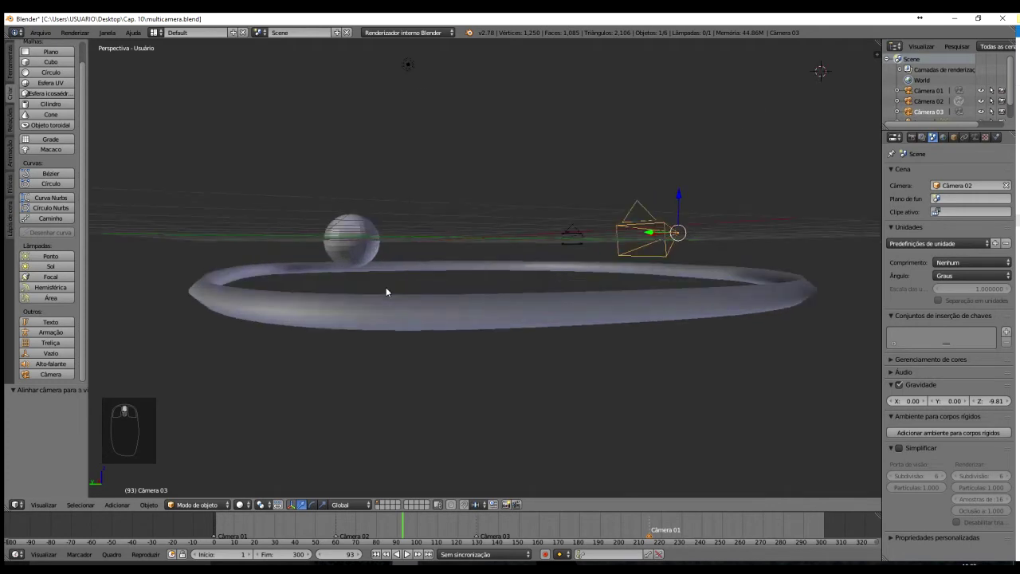
key("ctrl+alt+KP_0")
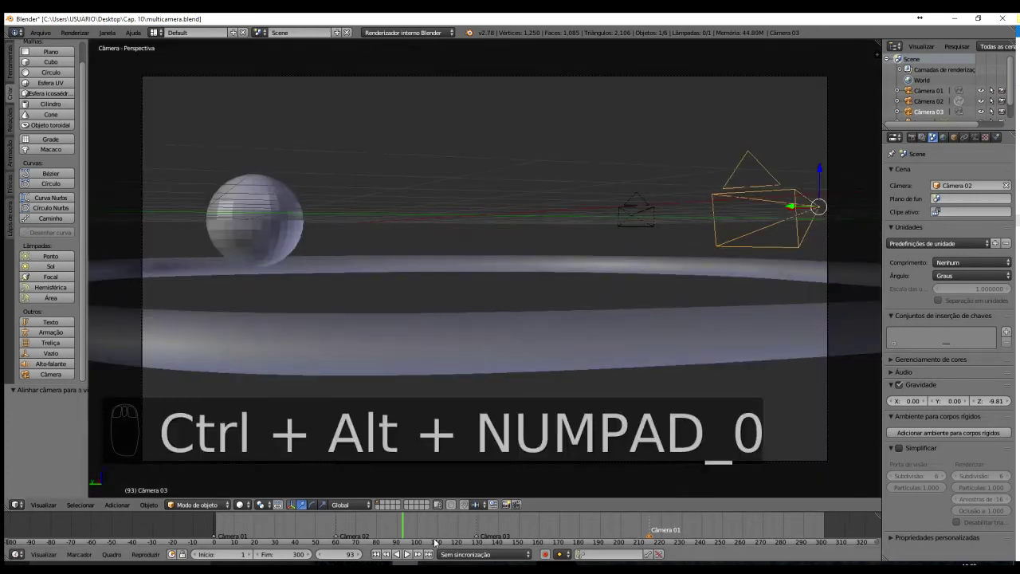
Select the sphere at frame 0, set it as the active camera, and run the timeline briefly before returning to frame 0
left_click_drag(403, 532, 132, 541)
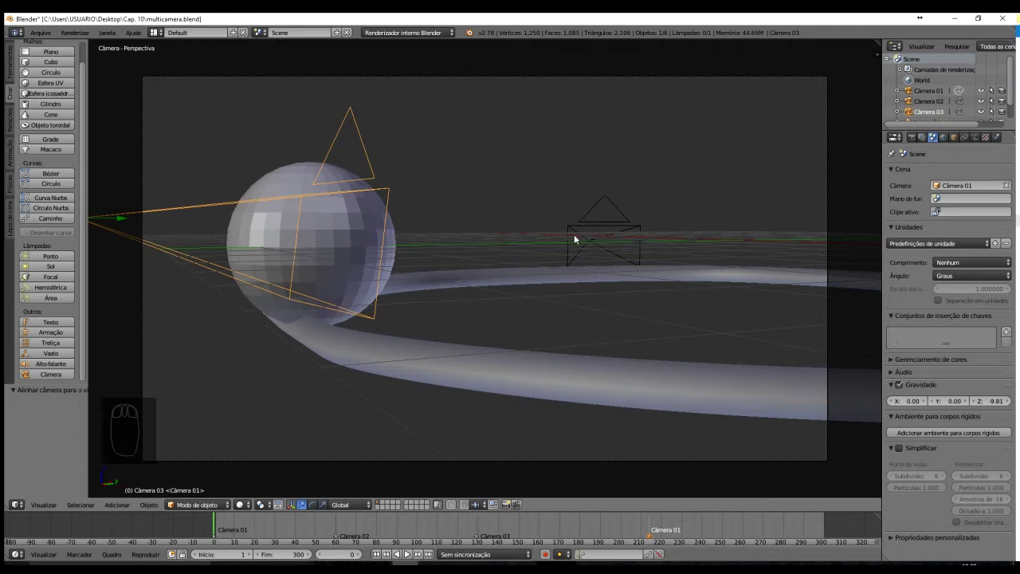
right_click(313, 214)
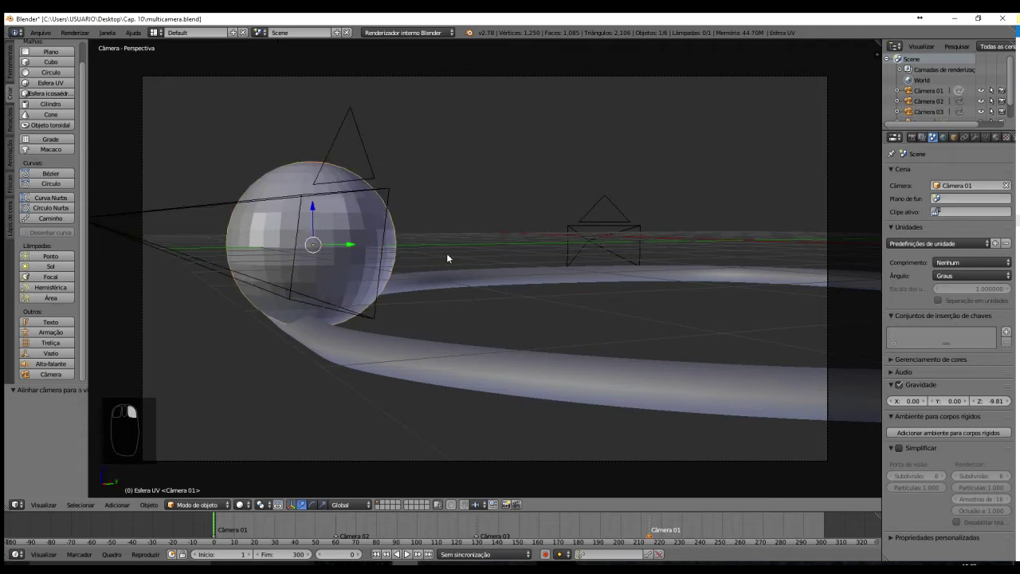
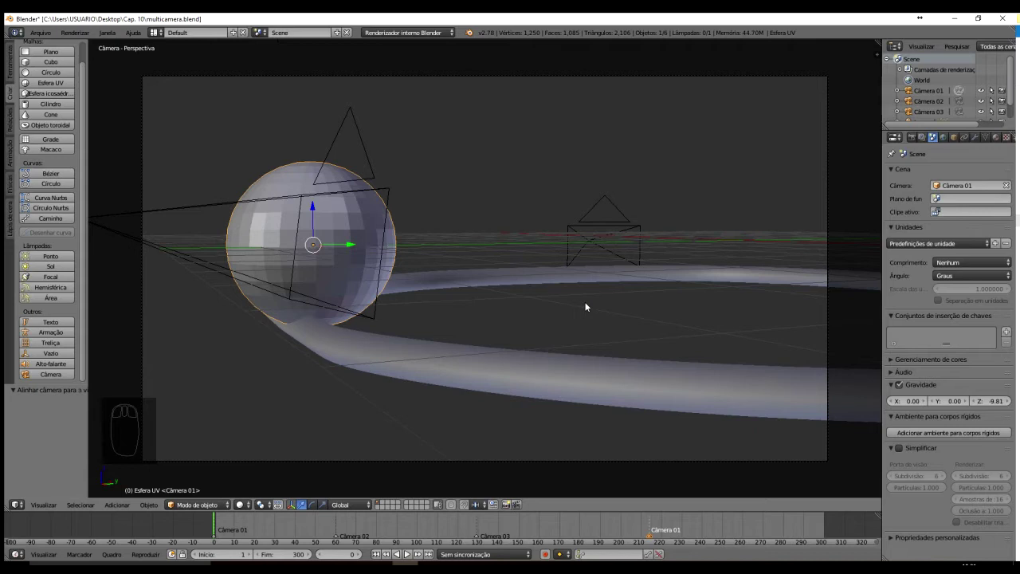
key("ctrl+KP_0")
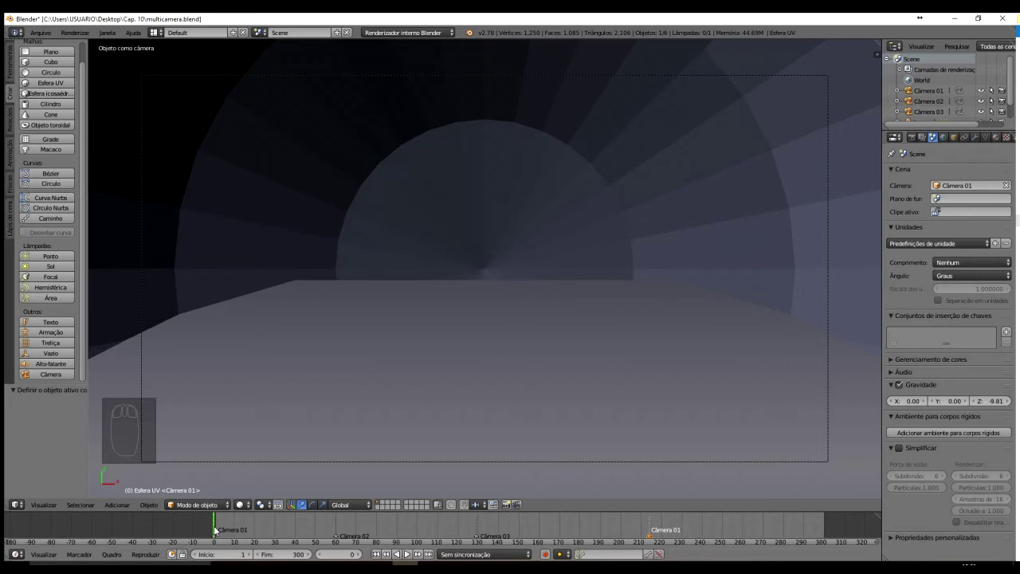
key("alt+a")
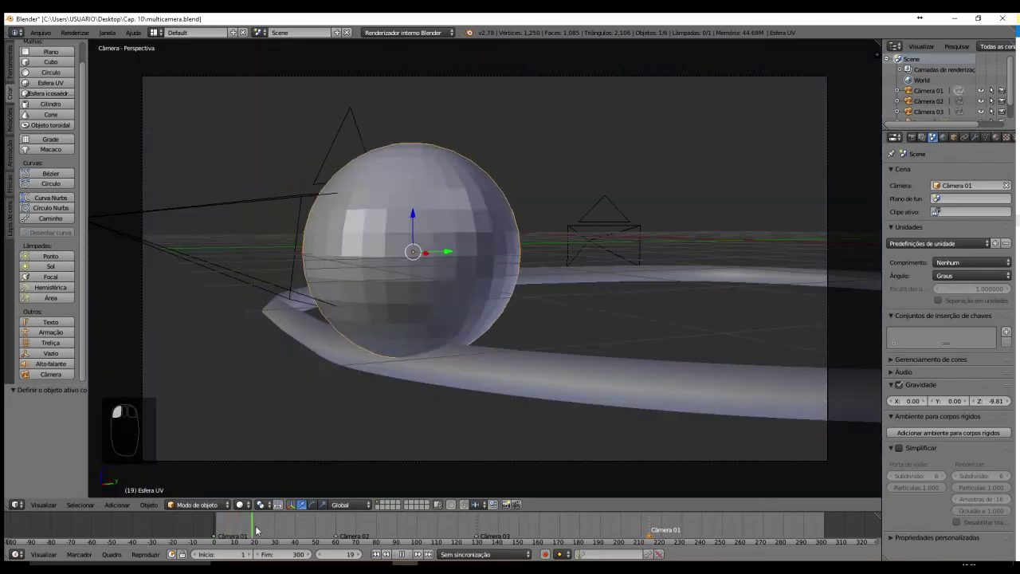
left_click_drag(249, 533, 212, 531)
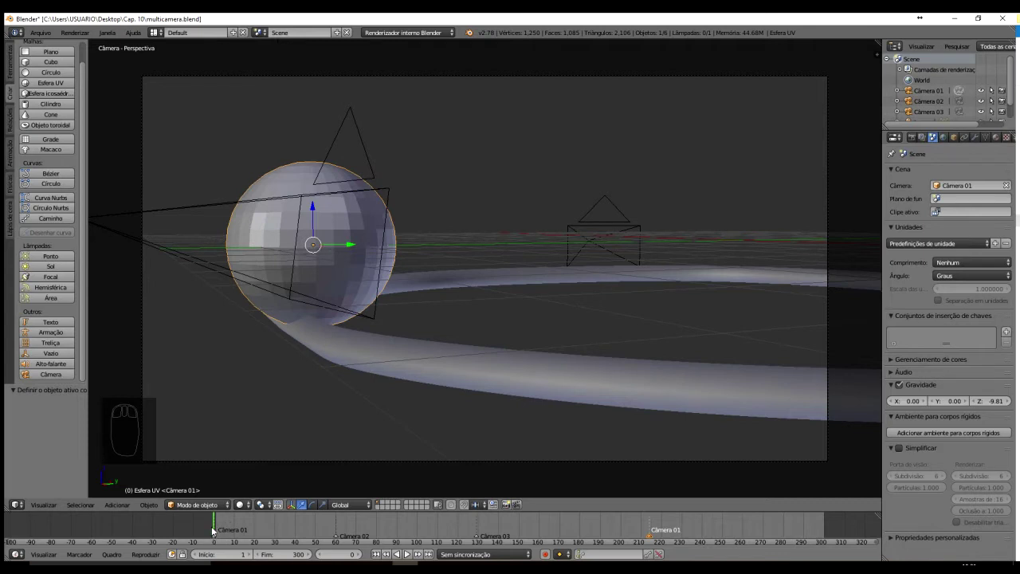
Delete all four camera markers from the timeline: both Câmera 01 markers, Câmera 02 and Câmera 03
left_click(79, 555)
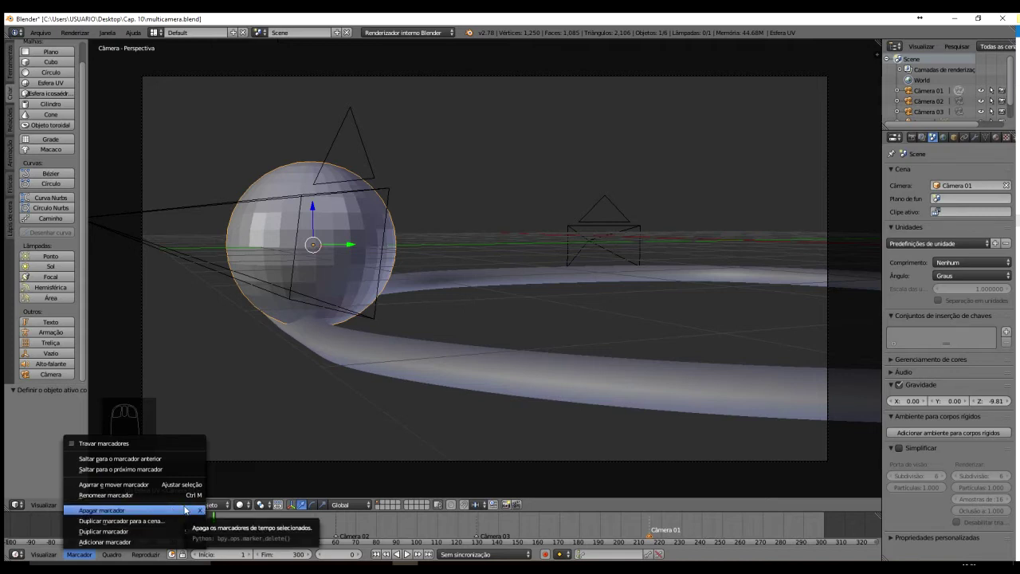
left_click(213, 532)
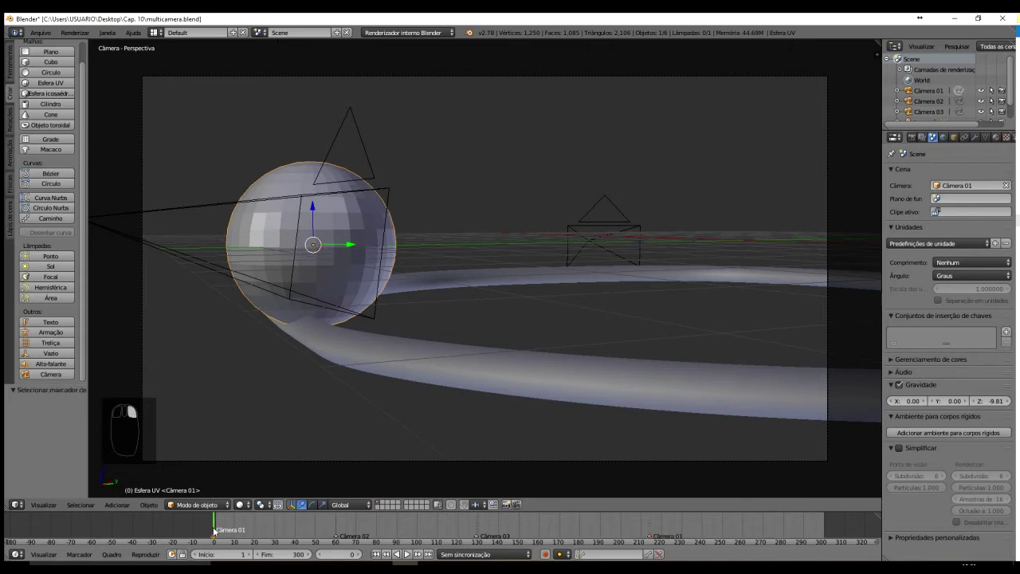
key("x")
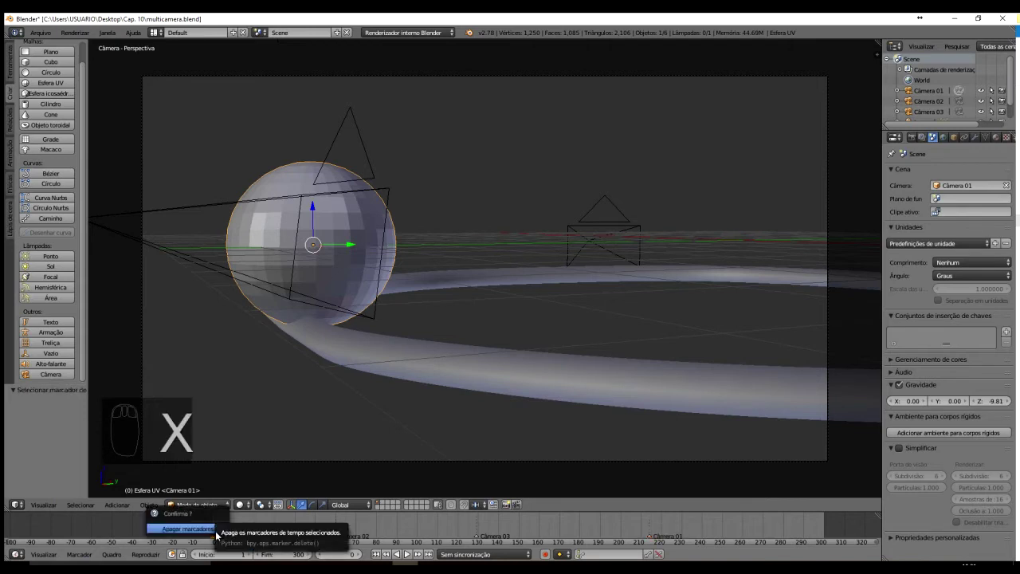
left_click(217, 532)
right_click(337, 535)
key("x")
left_click(337, 536)
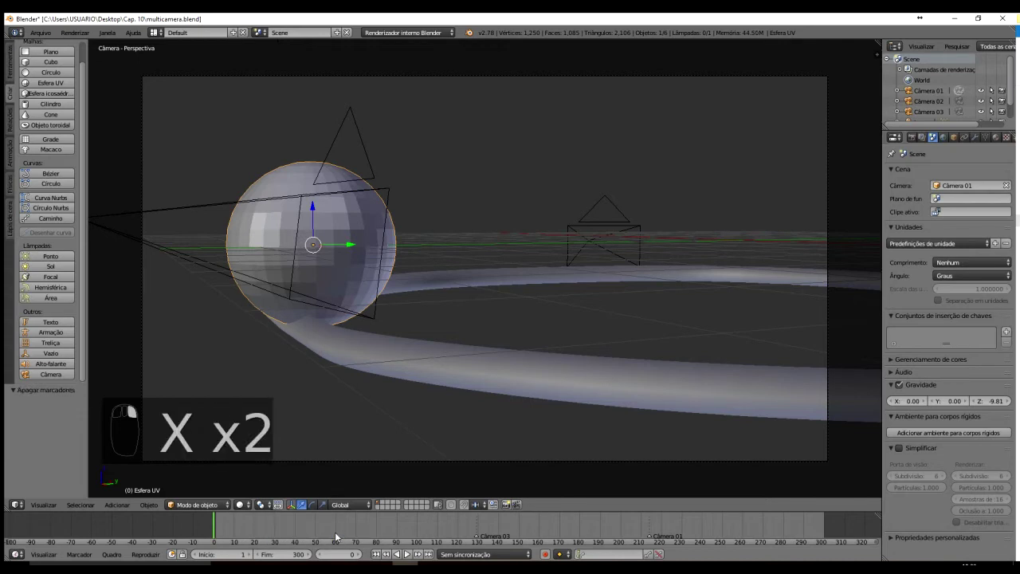
right_click(477, 535)
key("x")
left_click(476, 533)
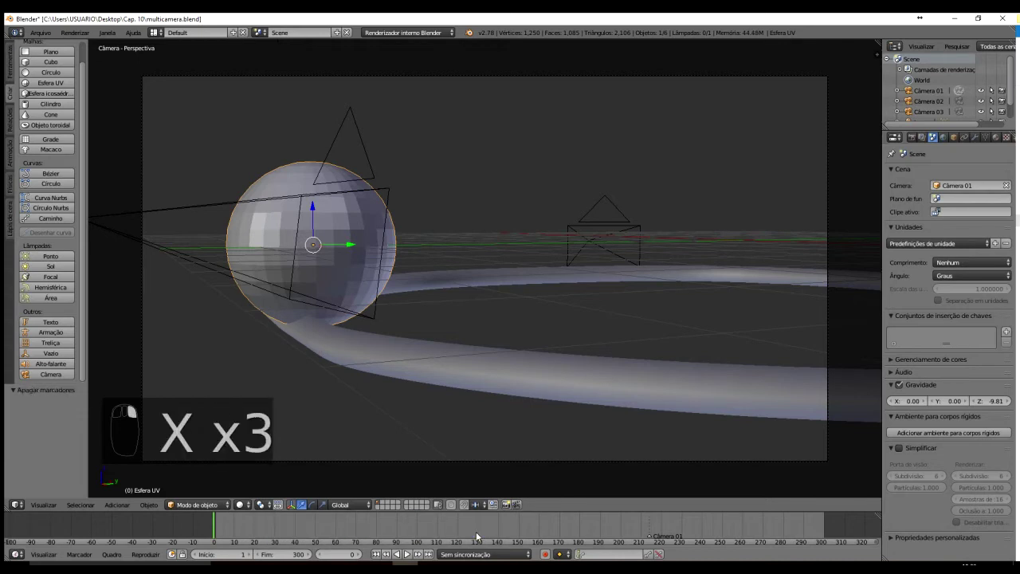
right_click(652, 536)
key("x")
left_click(650, 535)
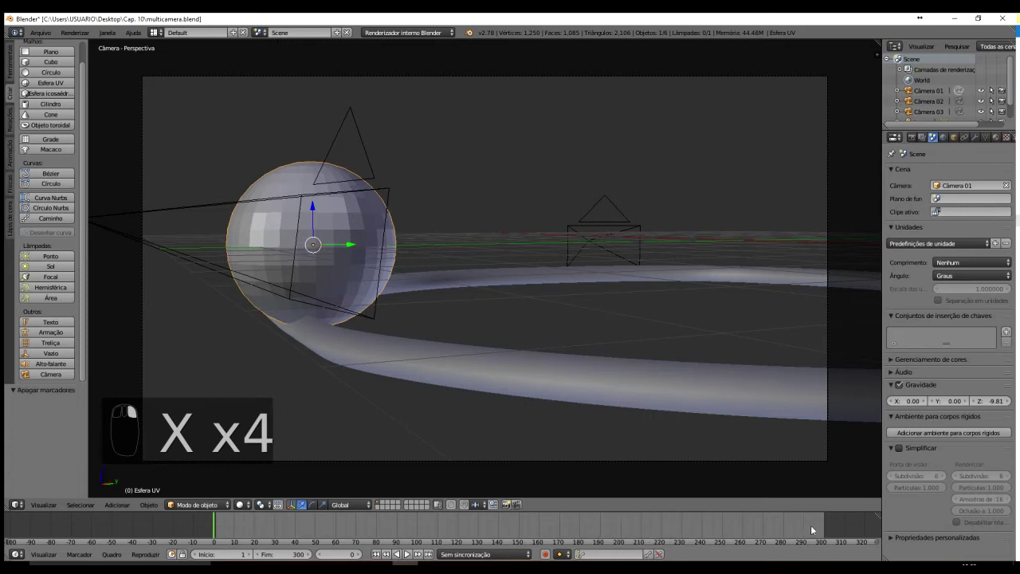
Set the sphere as the active camera at frame 3, examine the view from inside it, and orbit out at frame 8
left_click_drag(213, 530, 220, 550)
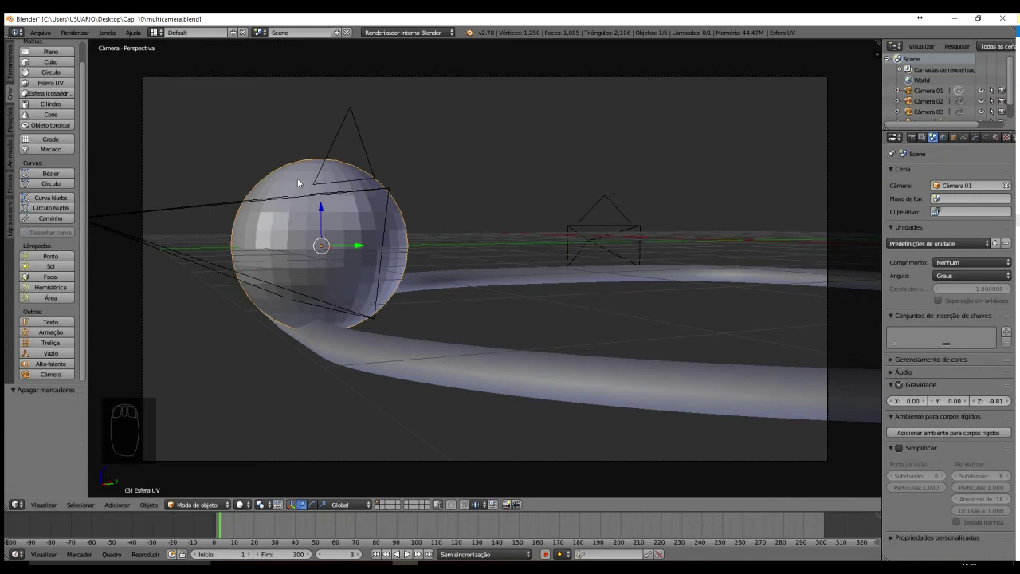
key("ctrl+KP_0")
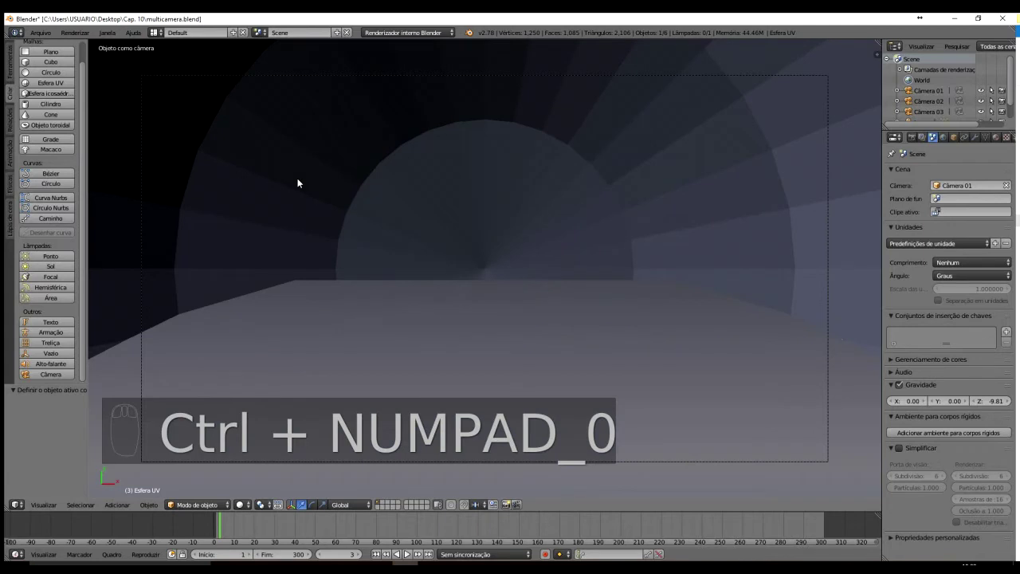
scroll(396, 288, "up", 20)
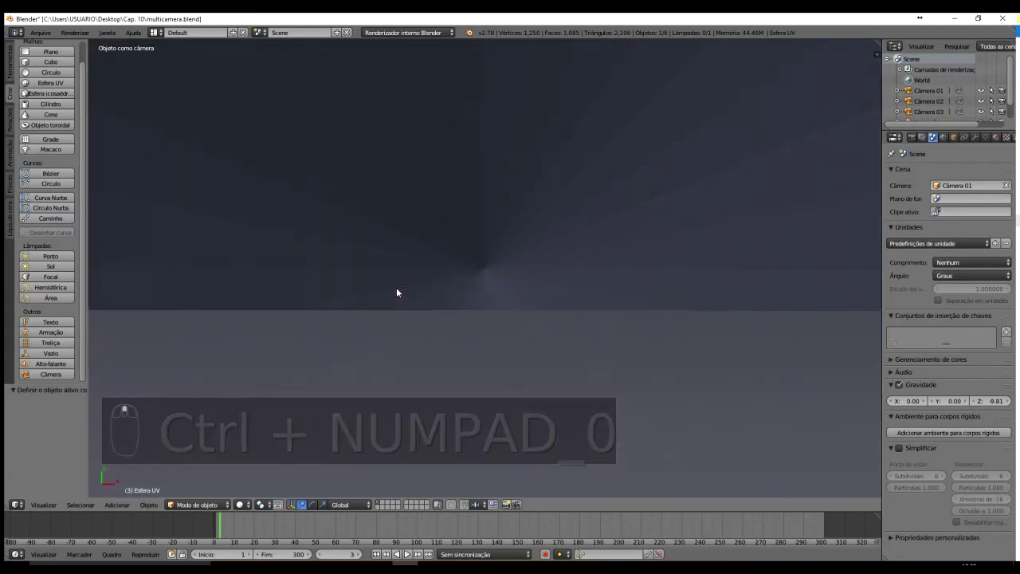
scroll(396, 289, "up", 5)
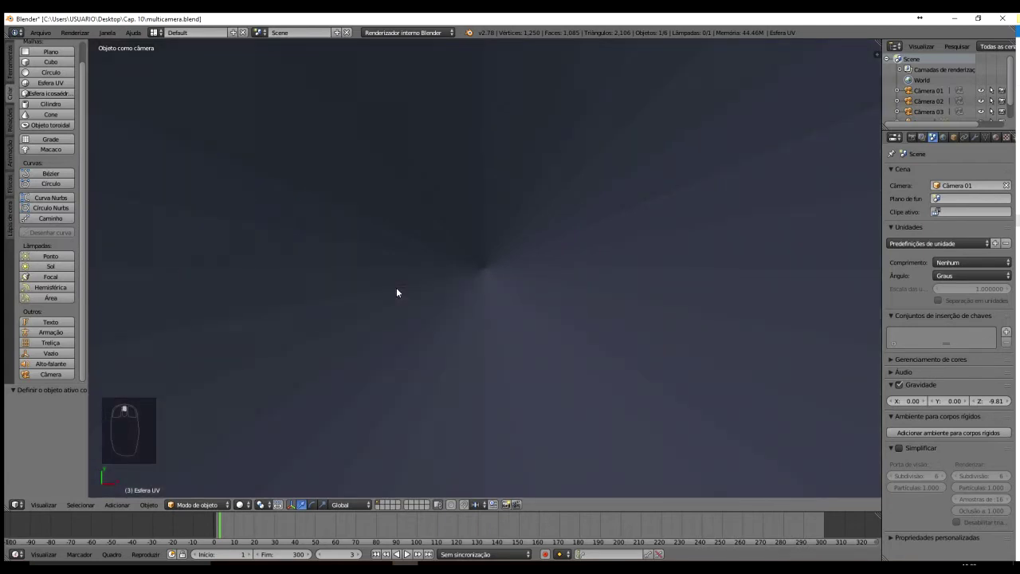
scroll(396, 292, "down", 8)
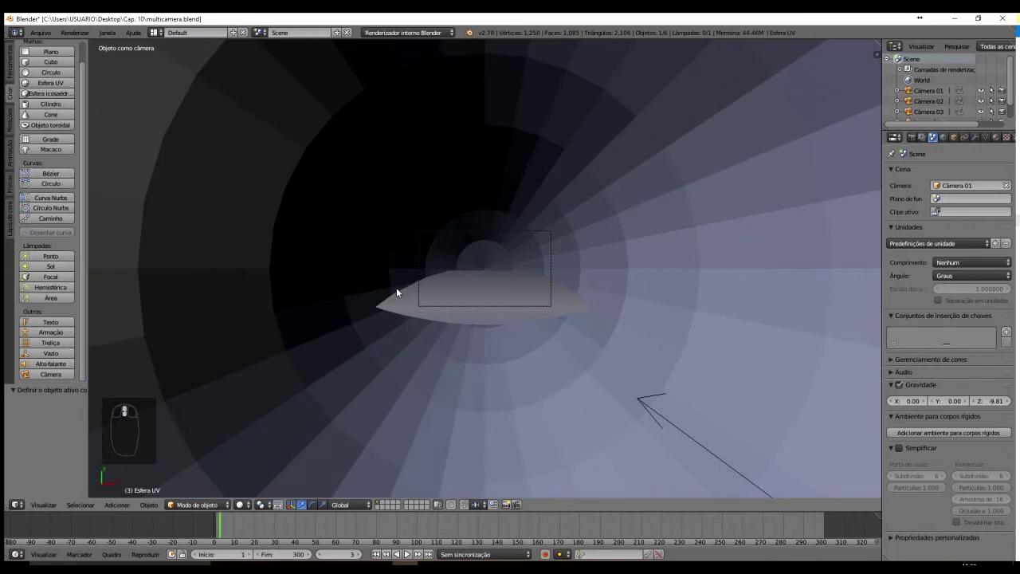
scroll(396, 293, "up", 10)
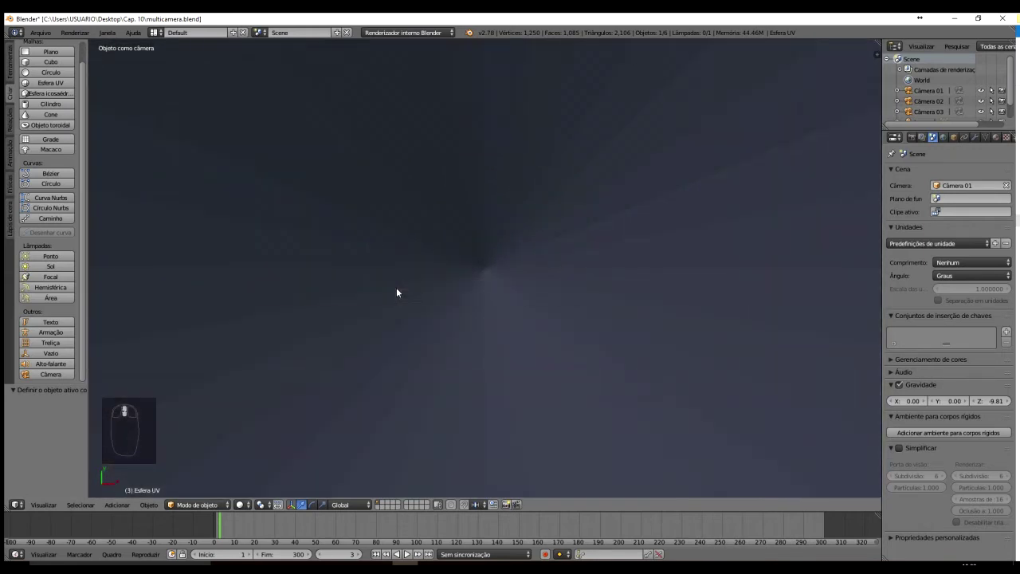
scroll(396, 292, "down", 6)
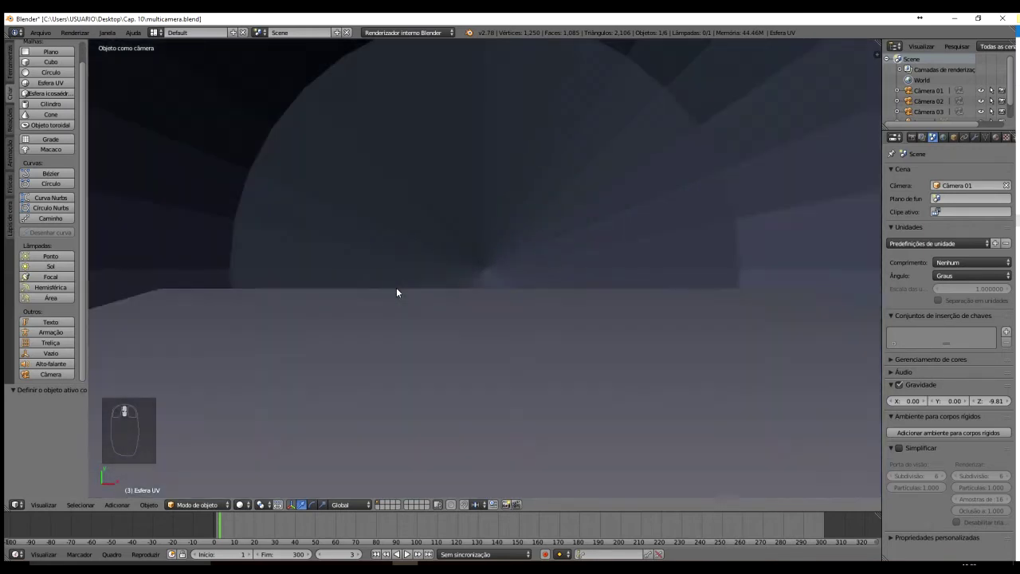
scroll(396, 293, "up", 4)
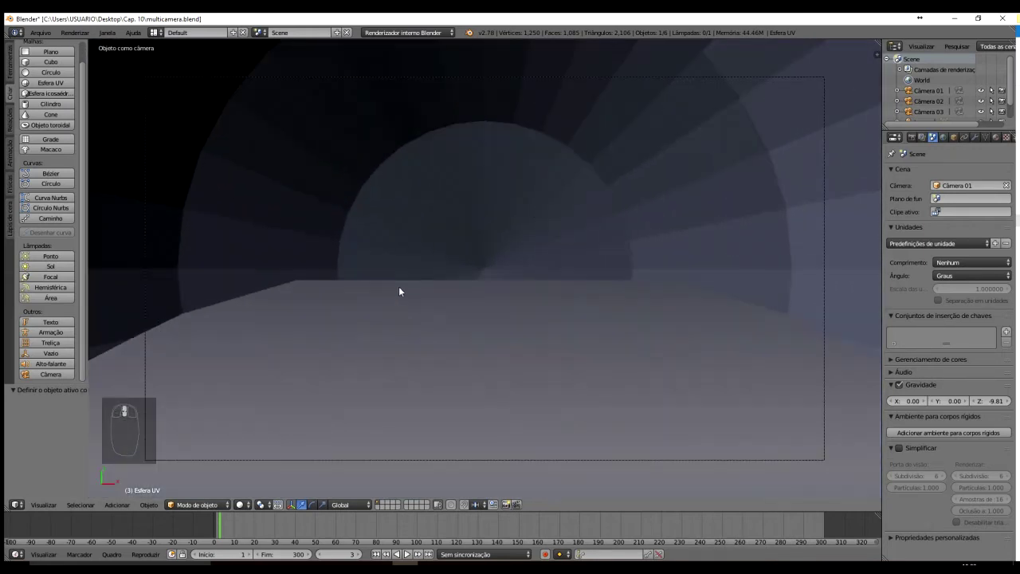
middle_click_drag(399, 292, 499, 205)
left_click_drag(253, 524, 231, 522)
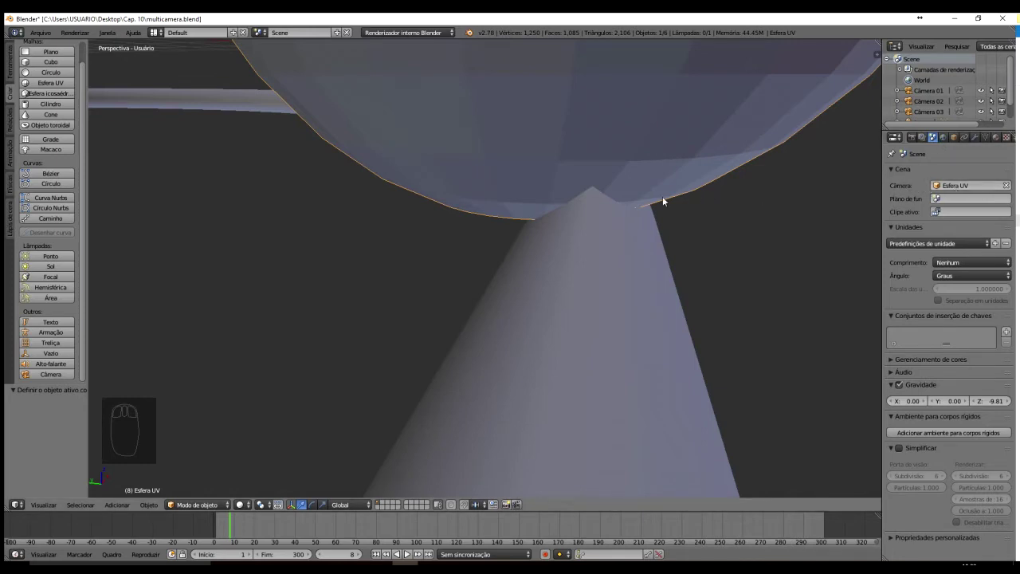
Set the Nurbs path as the active camera and scrub the timeline to check the view from it
right_click(568, 333)
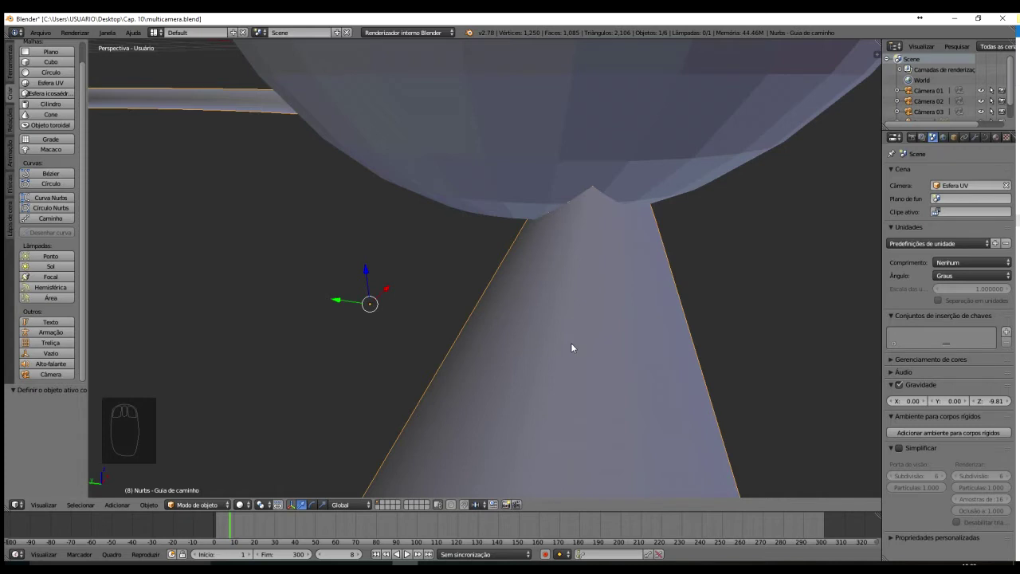
key("ctrl+KP_0")
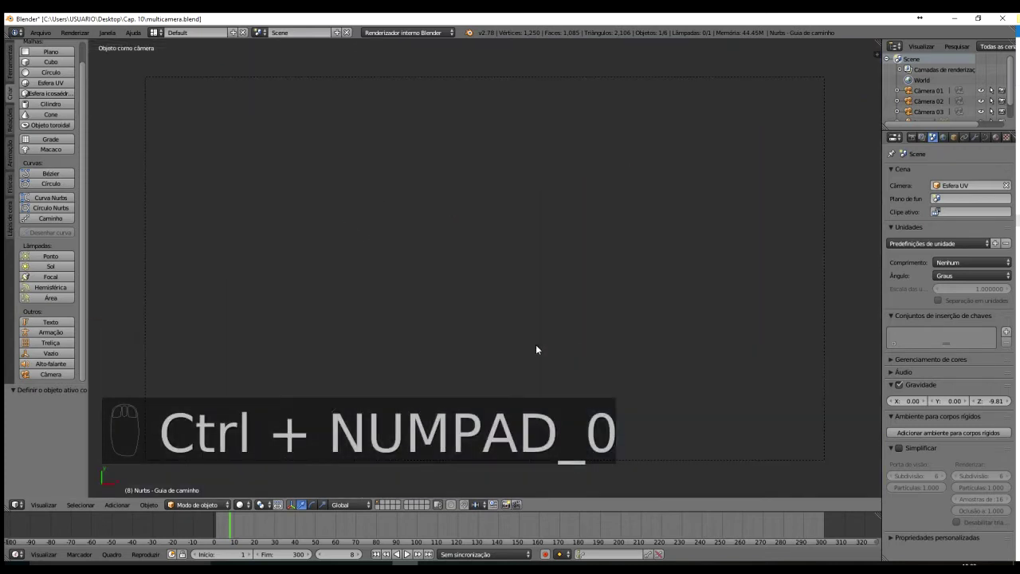
left_click_drag(230, 526, 226, 526)
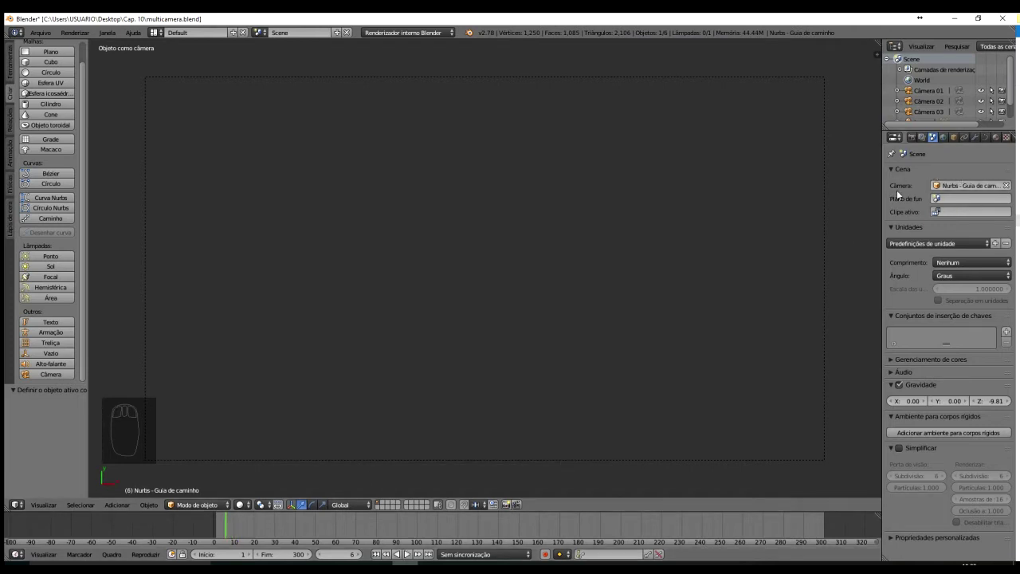
scroll(364, 342, "down", 8)
scroll(366, 343, "down", 3)
scroll(367, 341, "down", 4)
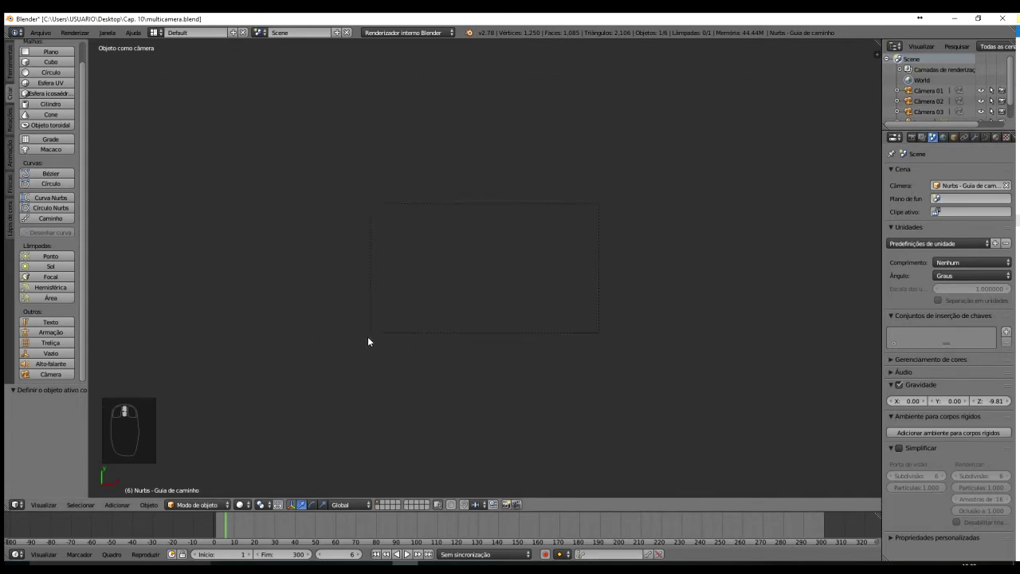
scroll(367, 341, "down", 2)
scroll(279, 529, "down", 8)
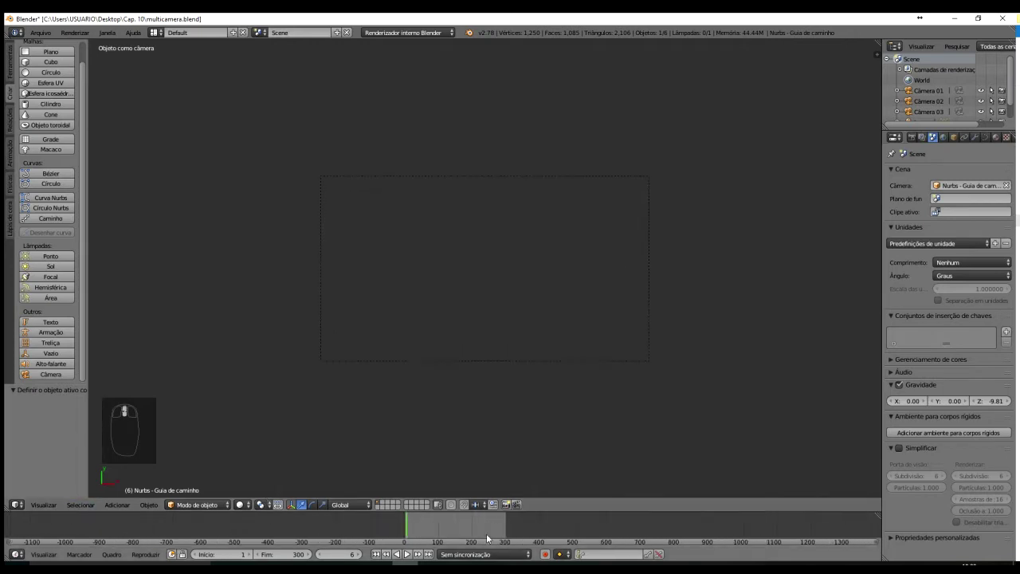
scroll(449, 527, "up", 8)
scroll(448, 526, "up", 2)
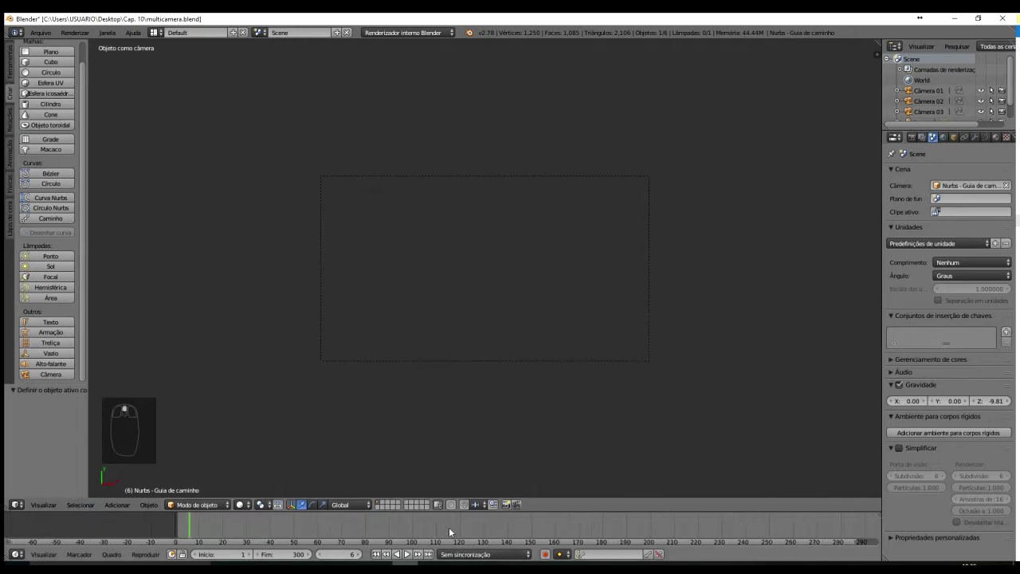
left_click_drag(189, 528, 245, 517)
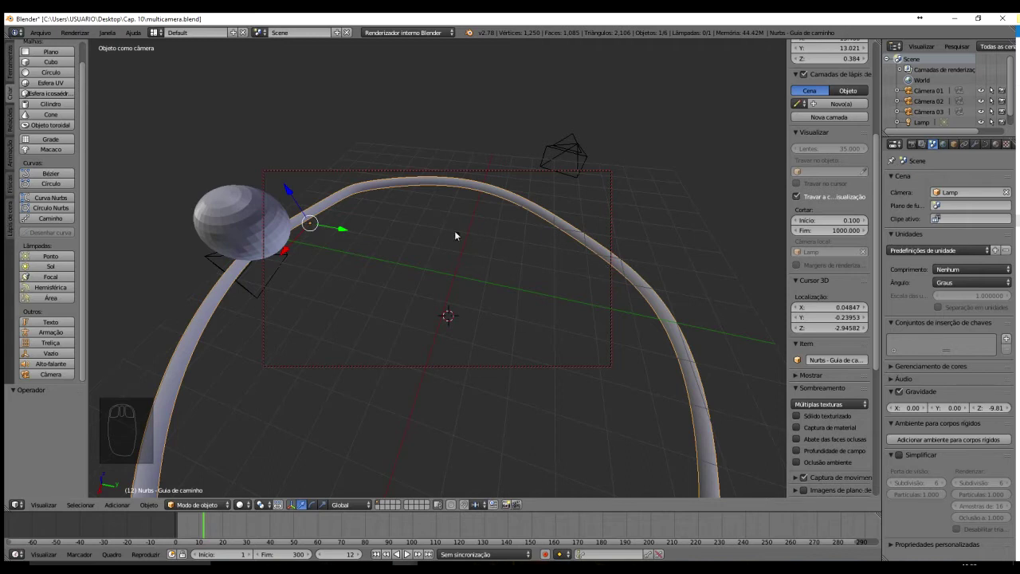
Select the sphere, each camera and the lamp in turn, using the top view, to compare them with the scene's active camera
right_click(237, 228)
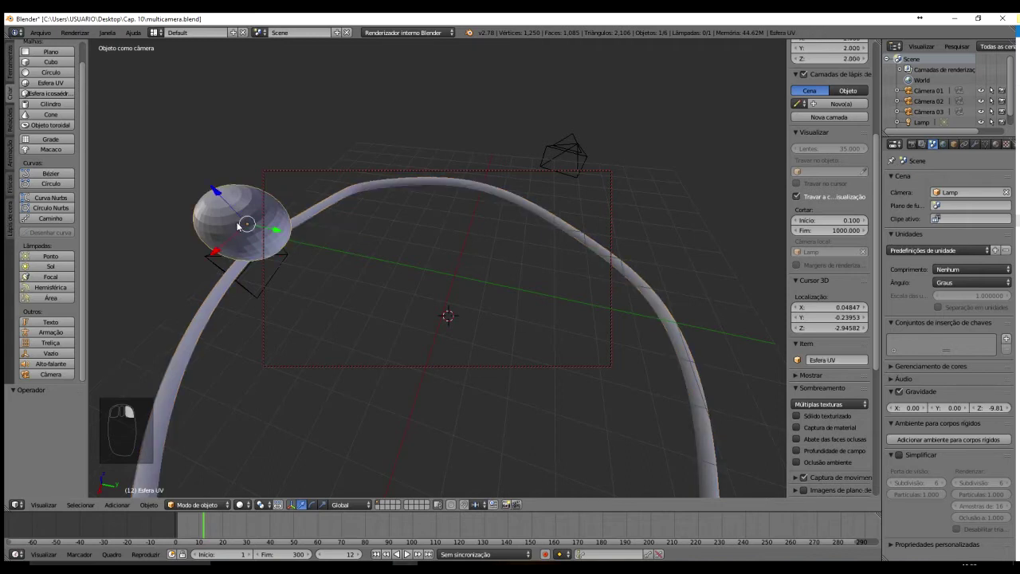
right_click(251, 289)
scroll(275, 274, "down", 3)
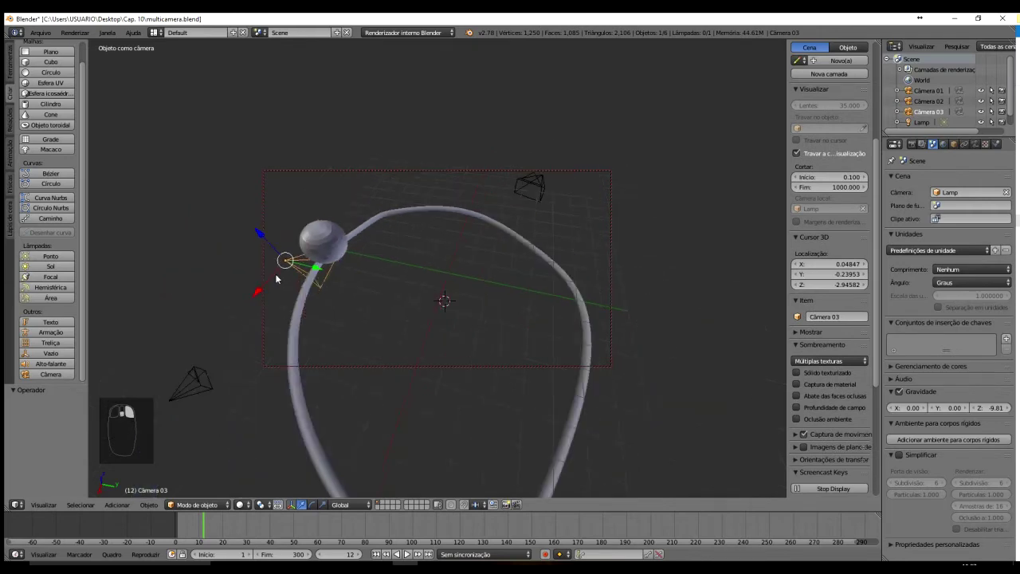
key("KP_7")
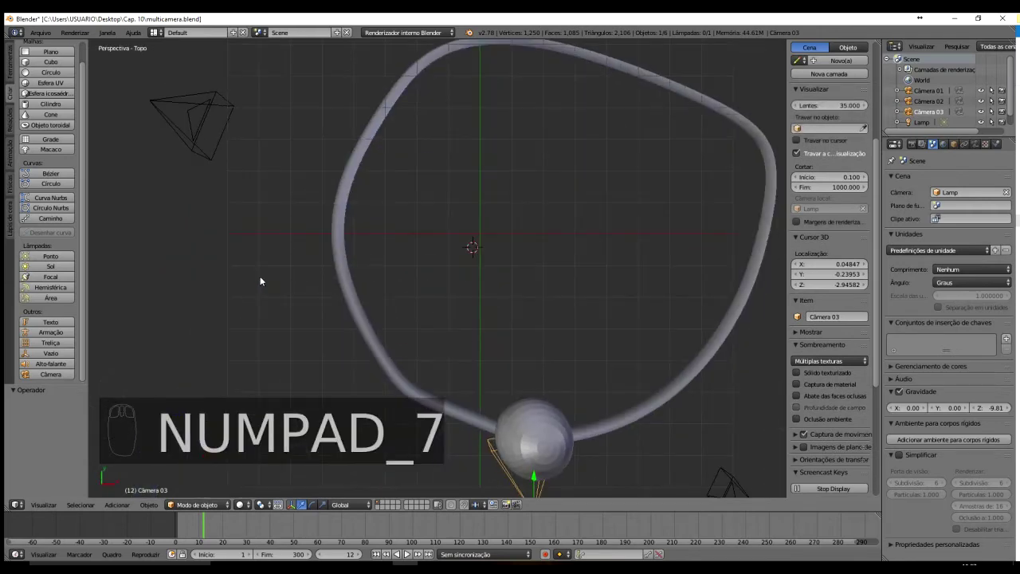
scroll(259, 280, "down", 4)
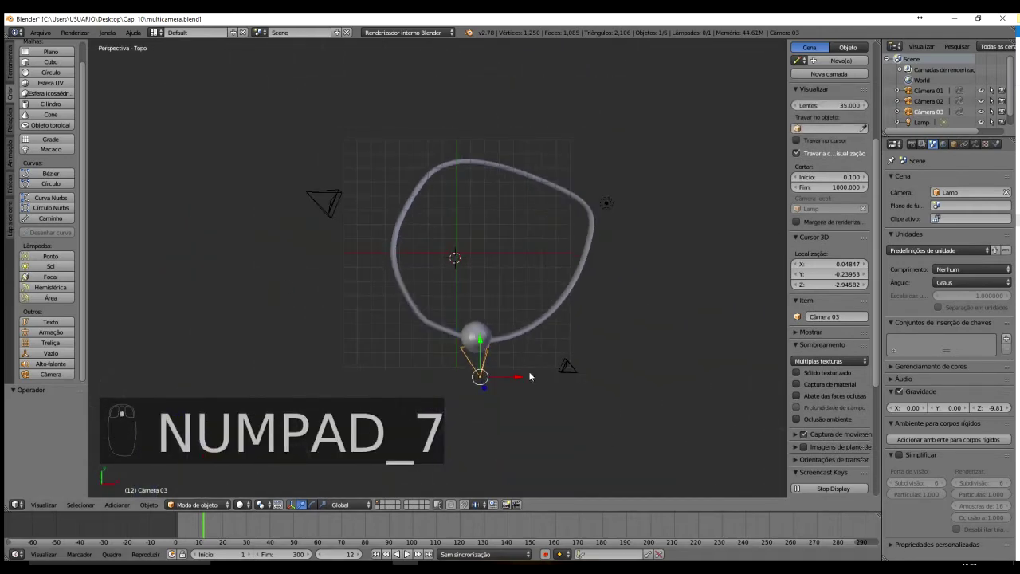
right_click(565, 368)
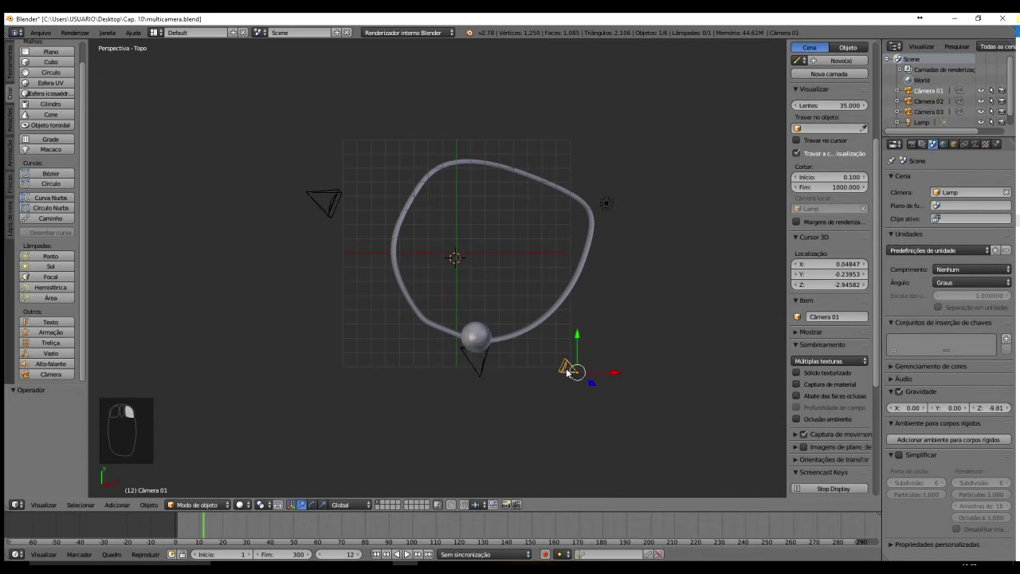
right_click(333, 204)
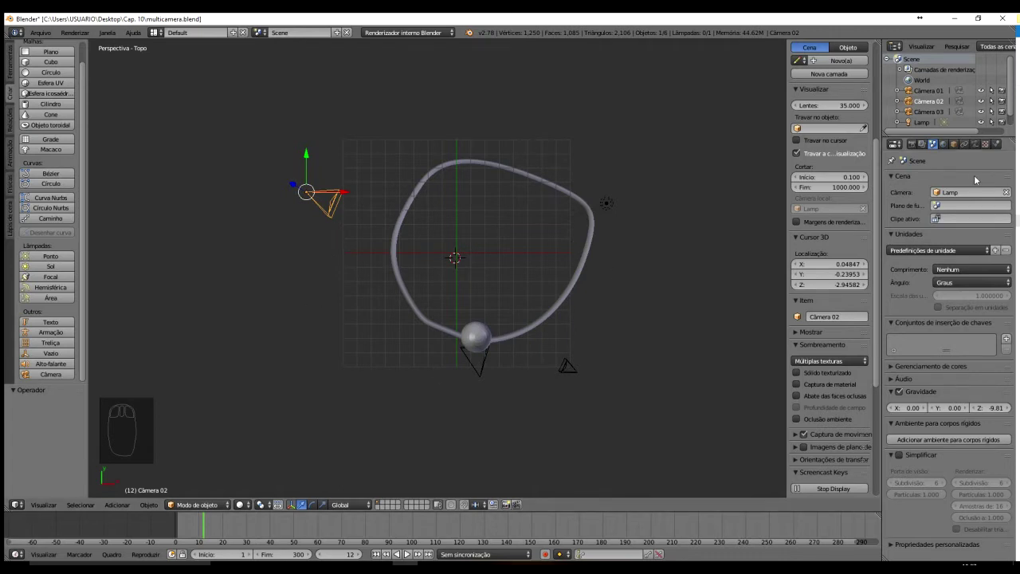
right_click(608, 204)
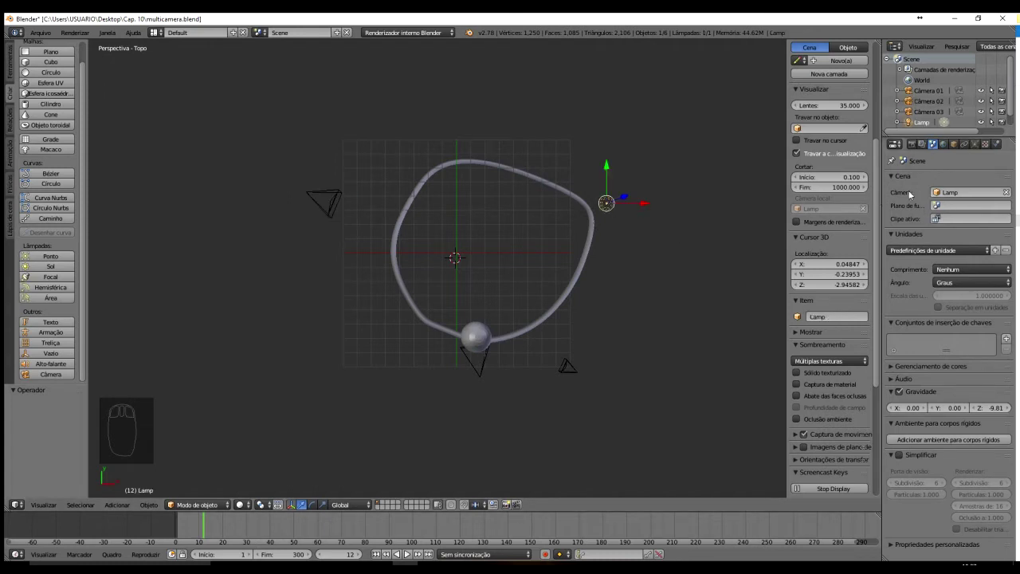
Set Câmera 02 as the scene's active camera and return to the top view
right_click(320, 197)
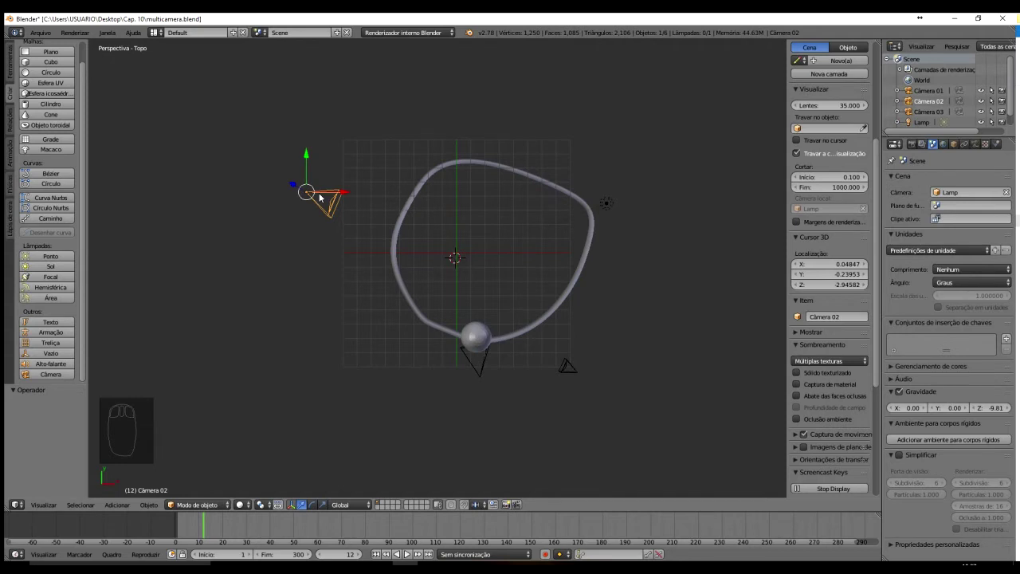
key("ctrl+KP_0")
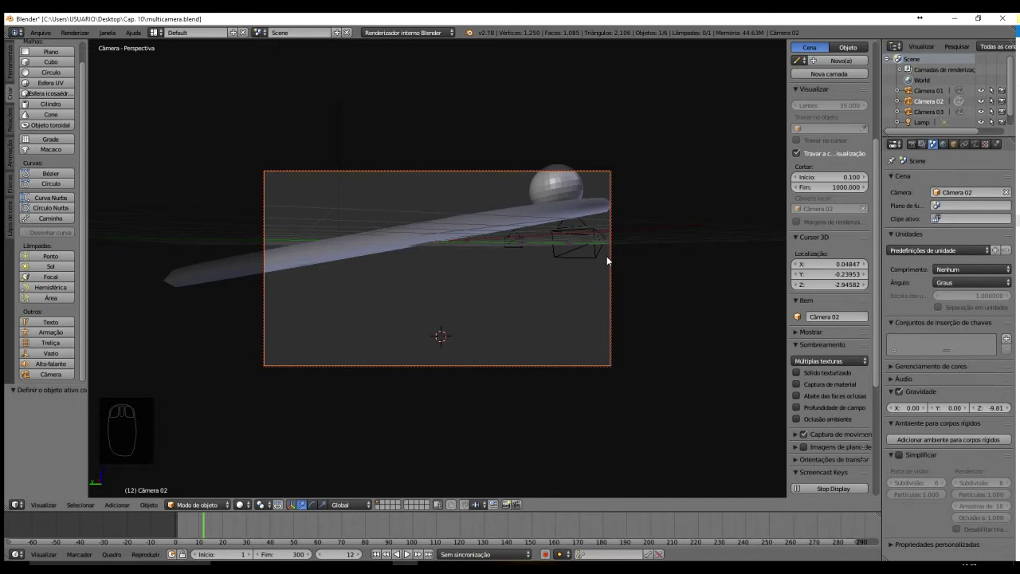
key("KP_7")
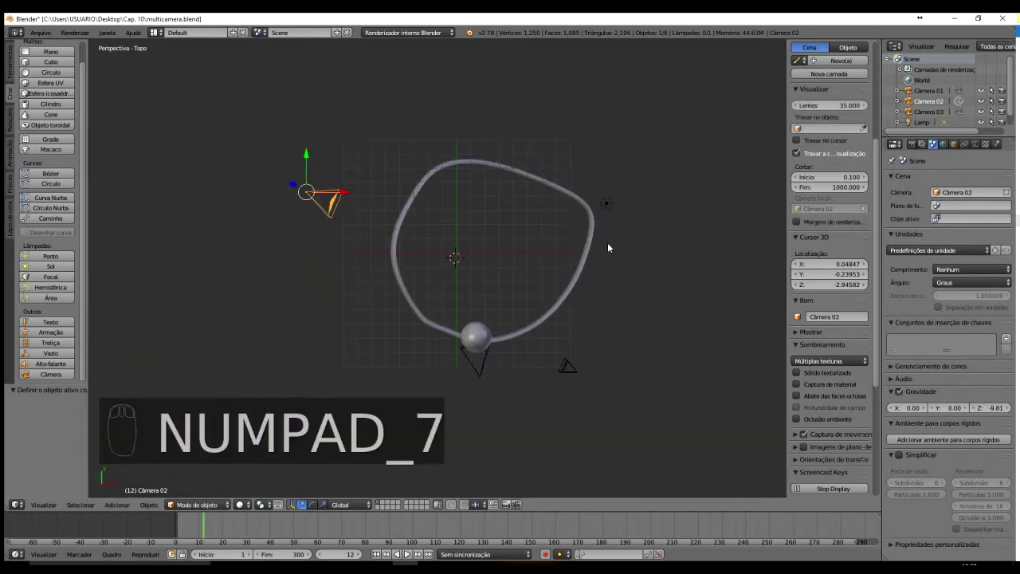
Review the render settings alongside the scene's active camera setting
left_click(911, 143)
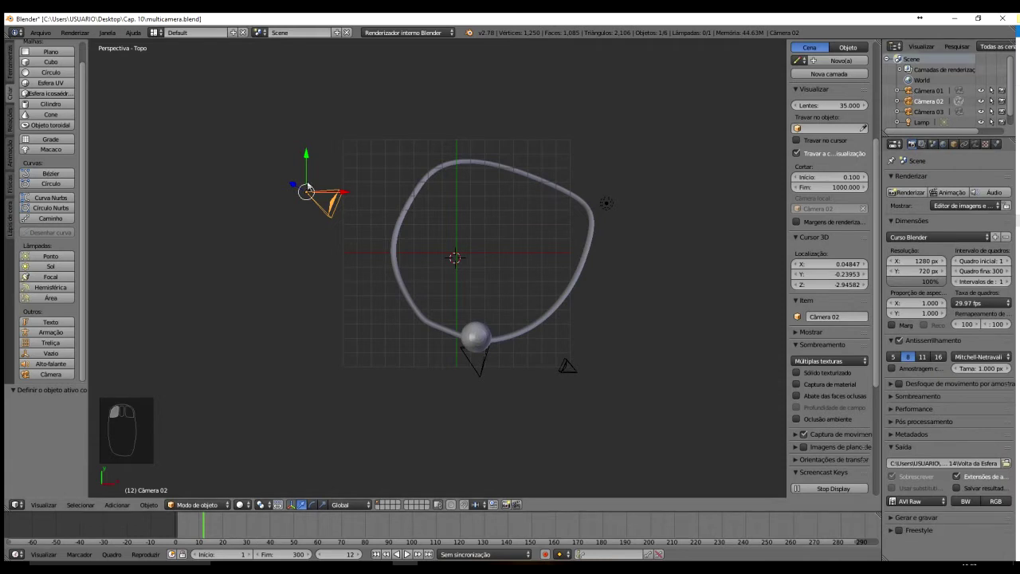
left_click(931, 144)
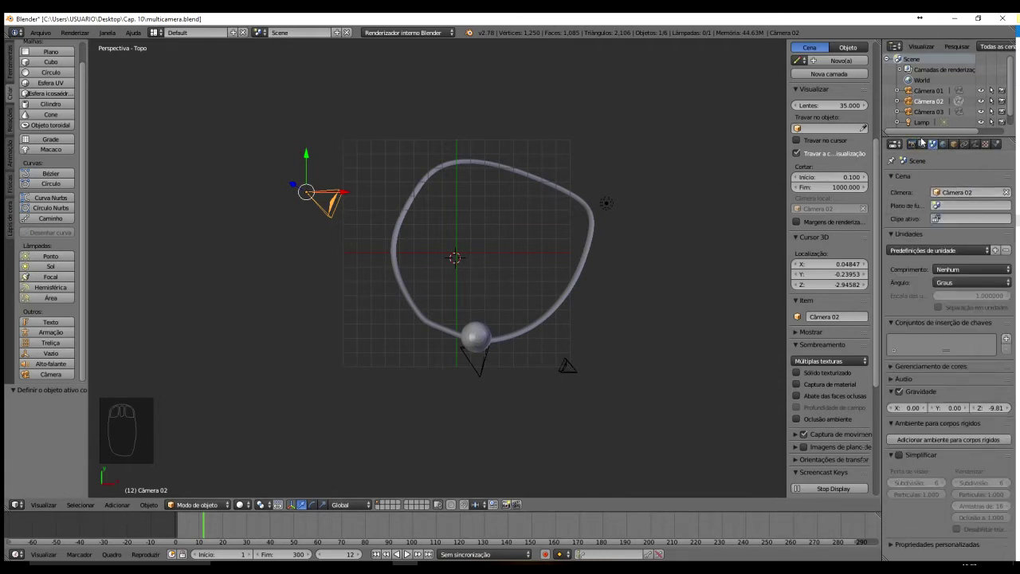
left_click(913, 145)
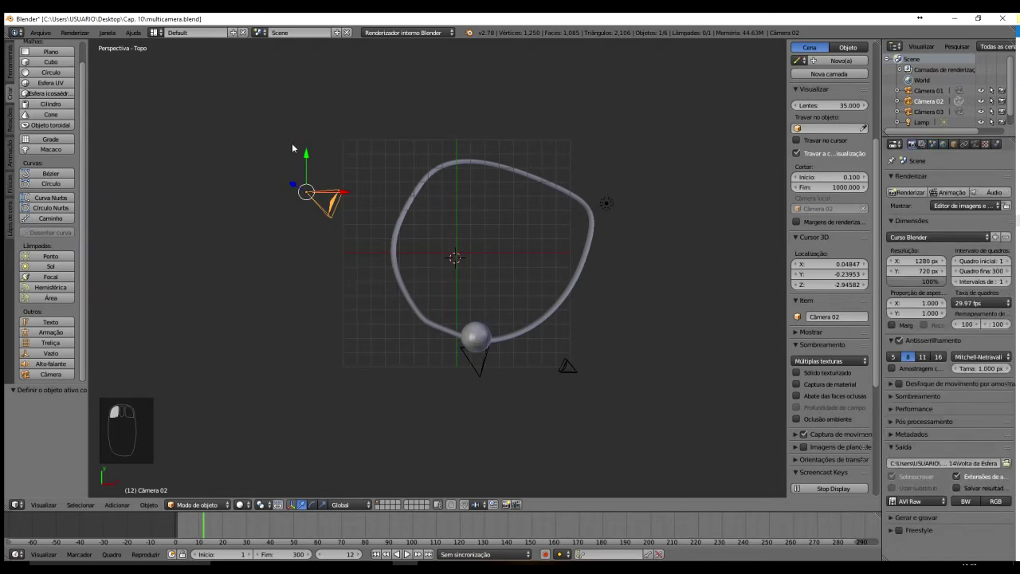
Set Câmera 01 as the scene's active camera and pull it back to a wider view of the sphere and curve
right_click(572, 369)
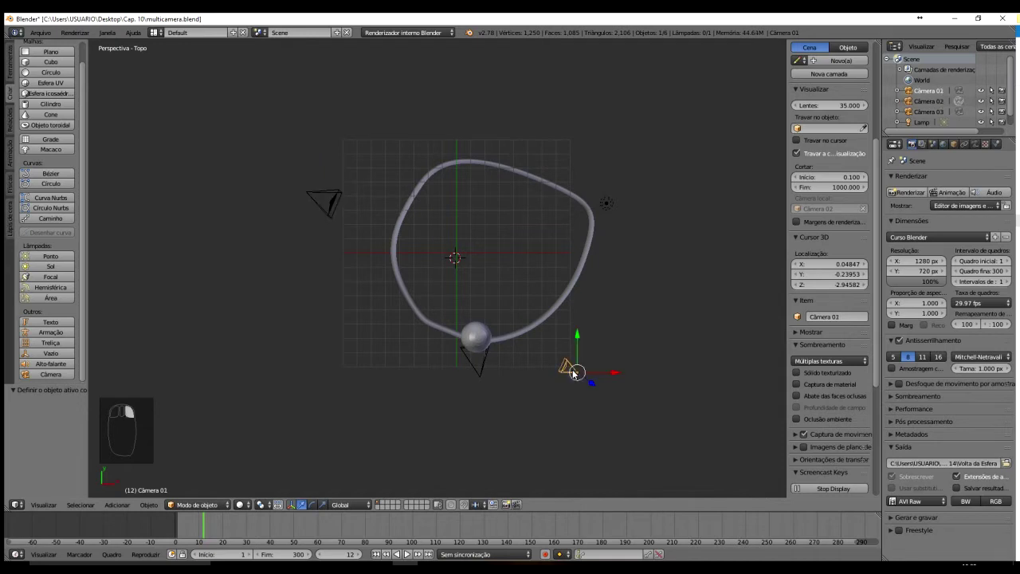
key("ctrl+KP_0")
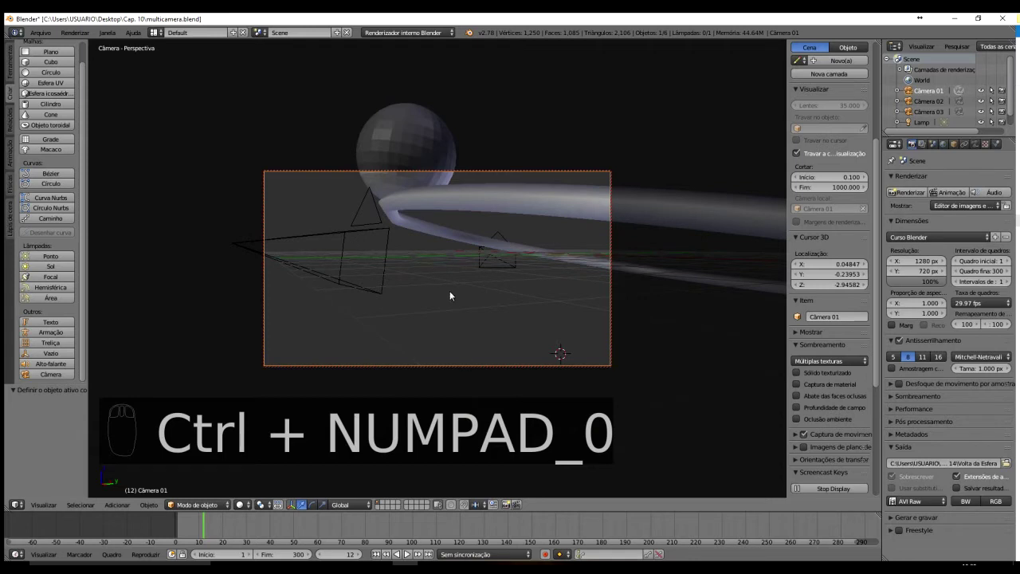
left_click(933, 144)
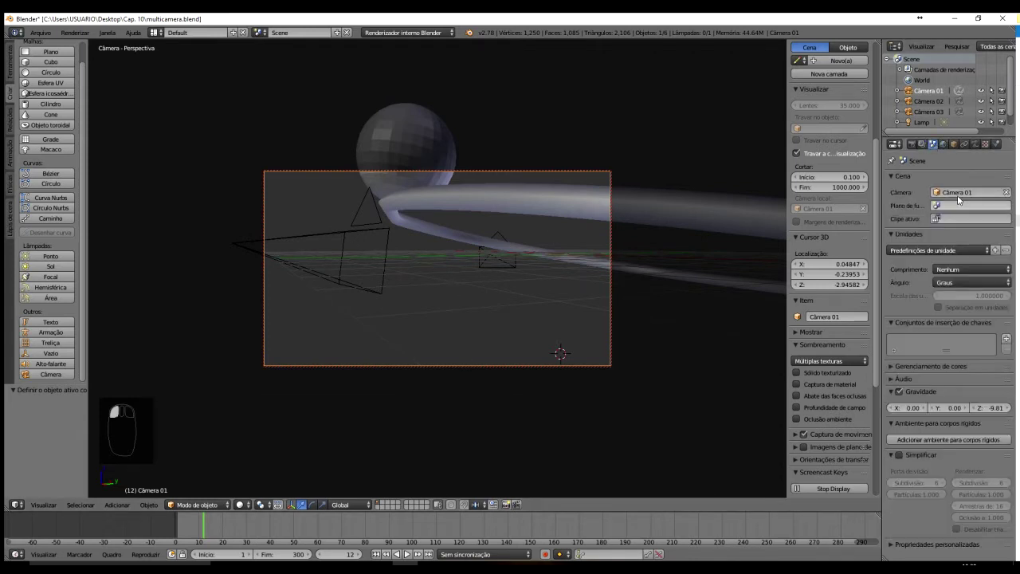
scroll(470, 271, "down", 5)
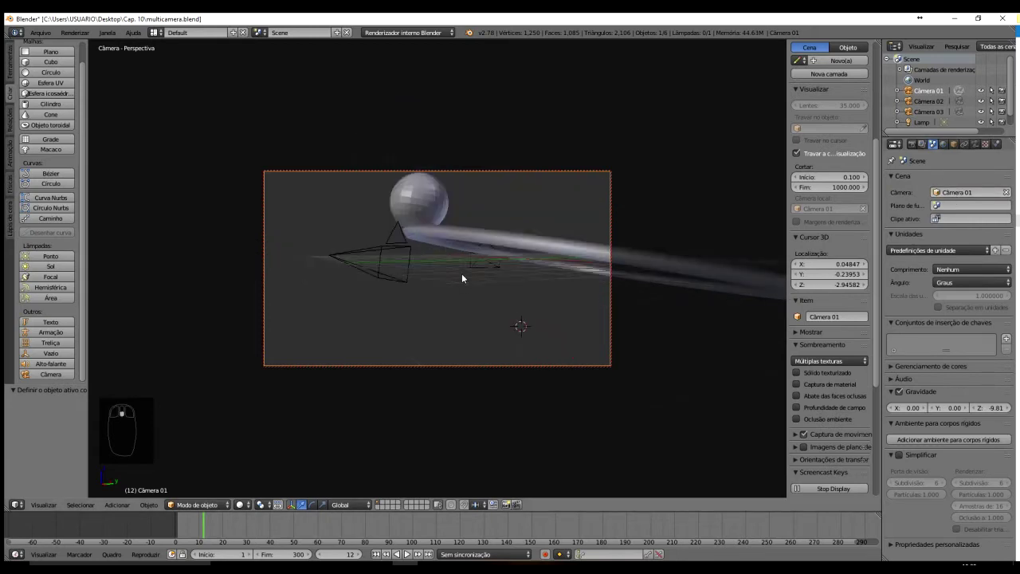
Try the sphere as the scene's active camera, then return to the top view
right_click(430, 248)
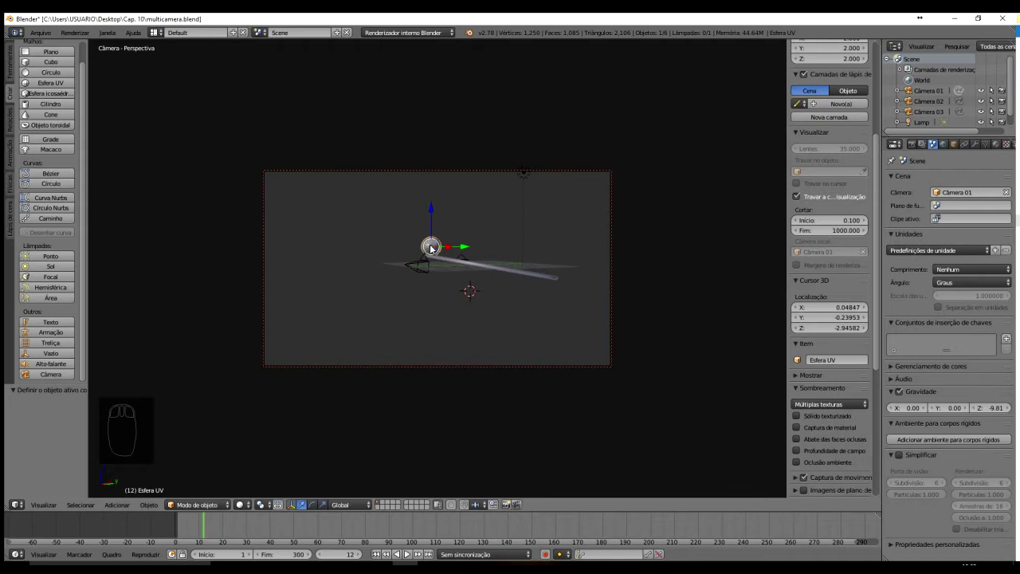
key("ctrl+KP_0")
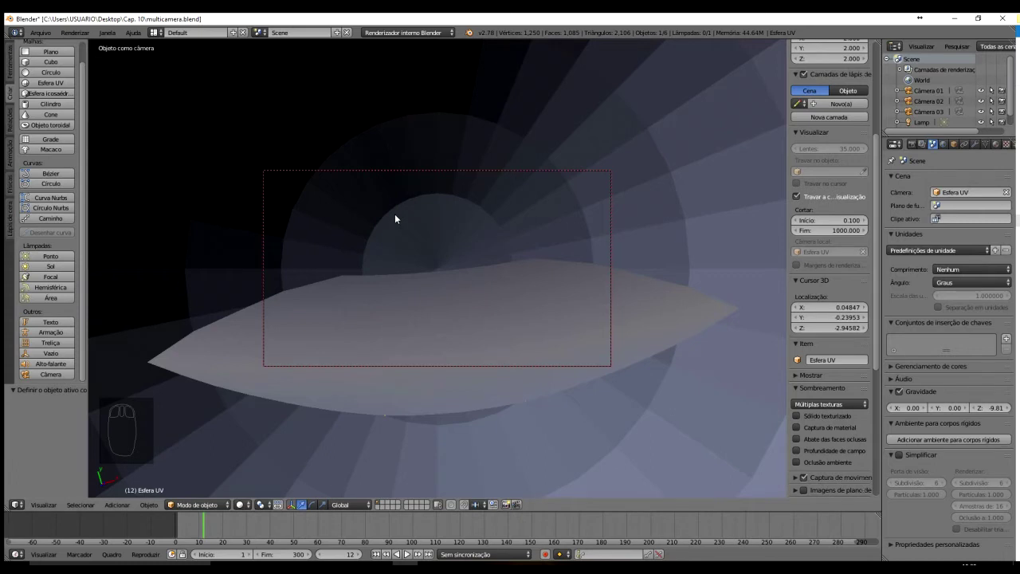
key("KP_7")
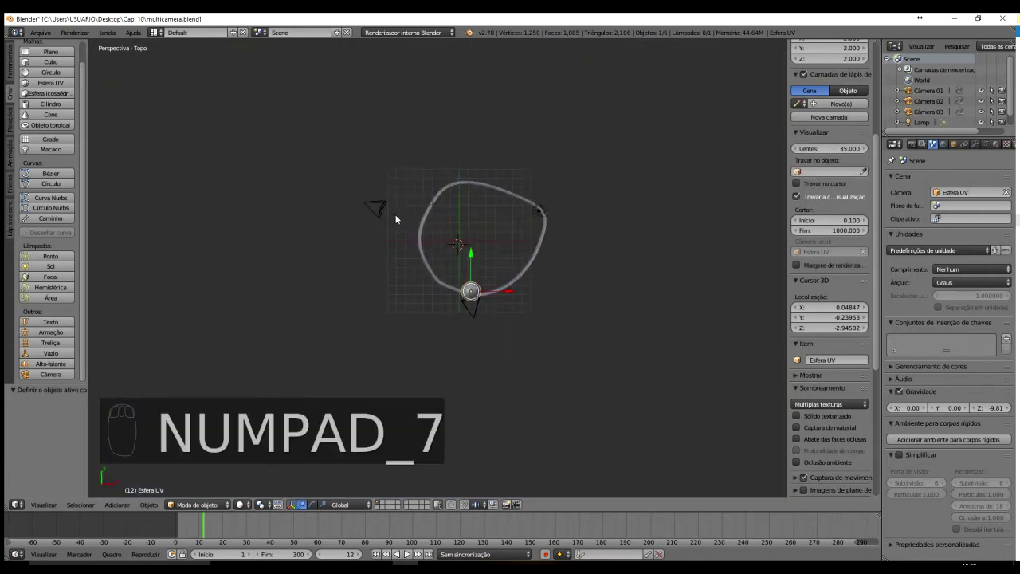
Set Câmera 02 as the scene's active camera and widen the view properties so the camera lock option is readable
right_click(374, 207)
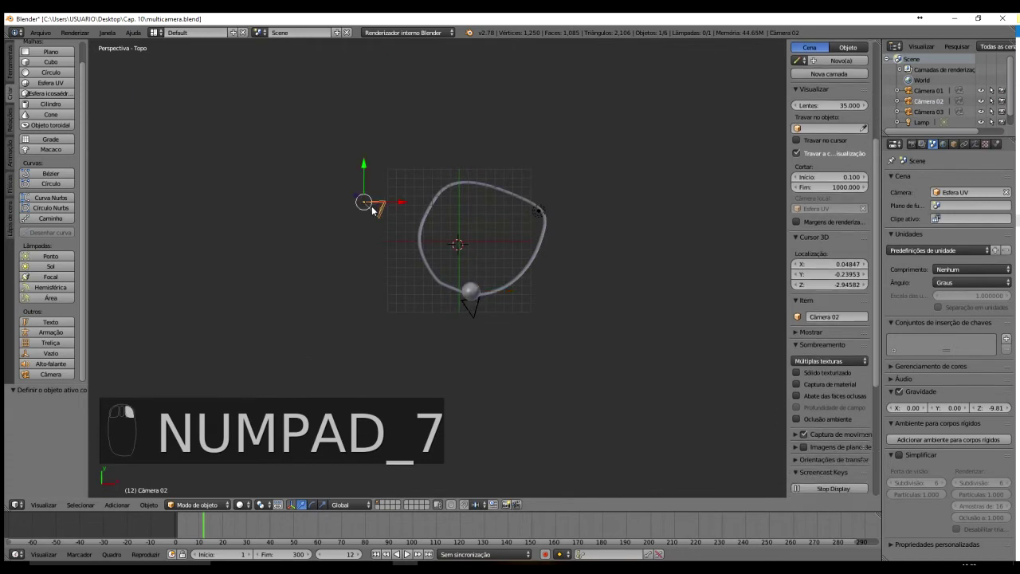
key("ctrl+KP_0")
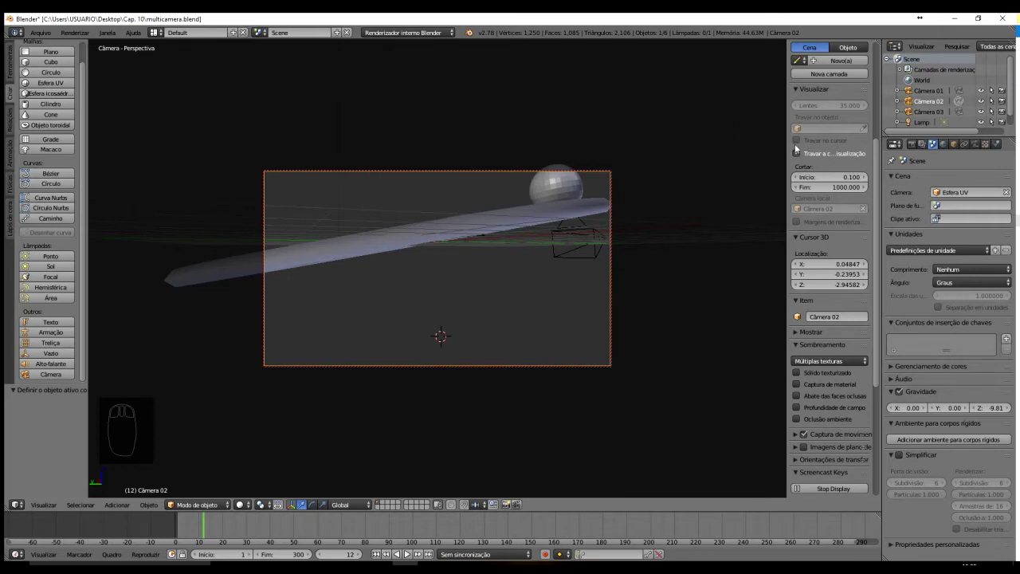
left_click_drag(787, 157, 699, 152)
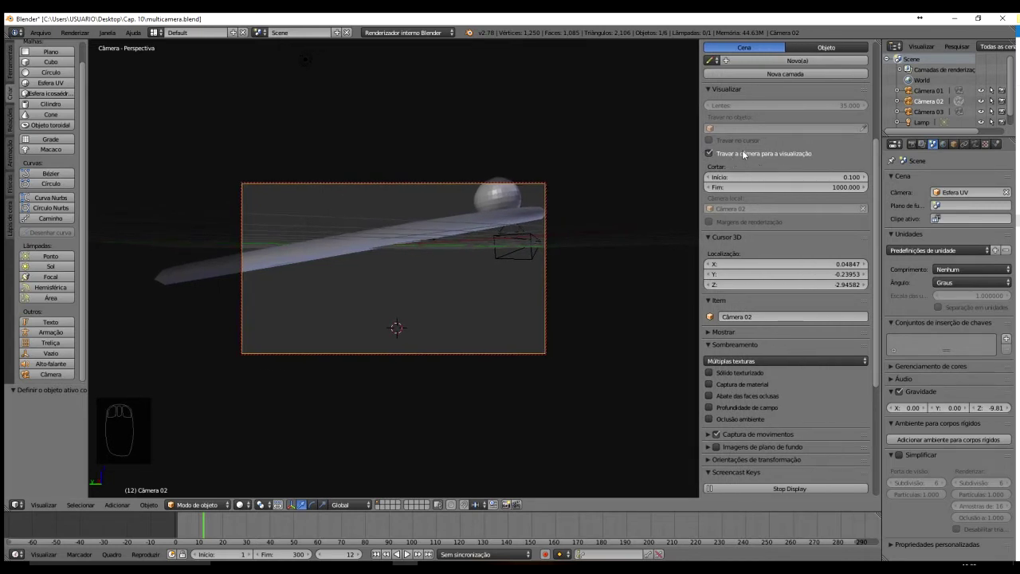
Unlock the camera from the view and orbit out of Câmera 02 without moving it
left_click(716, 152)
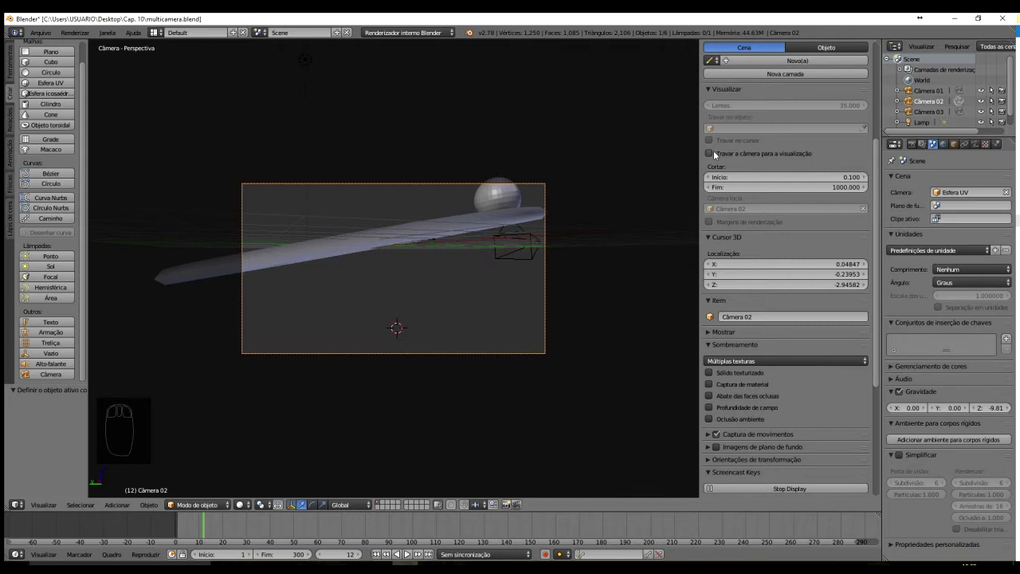
middle_click_drag(407, 300, 374, 311)
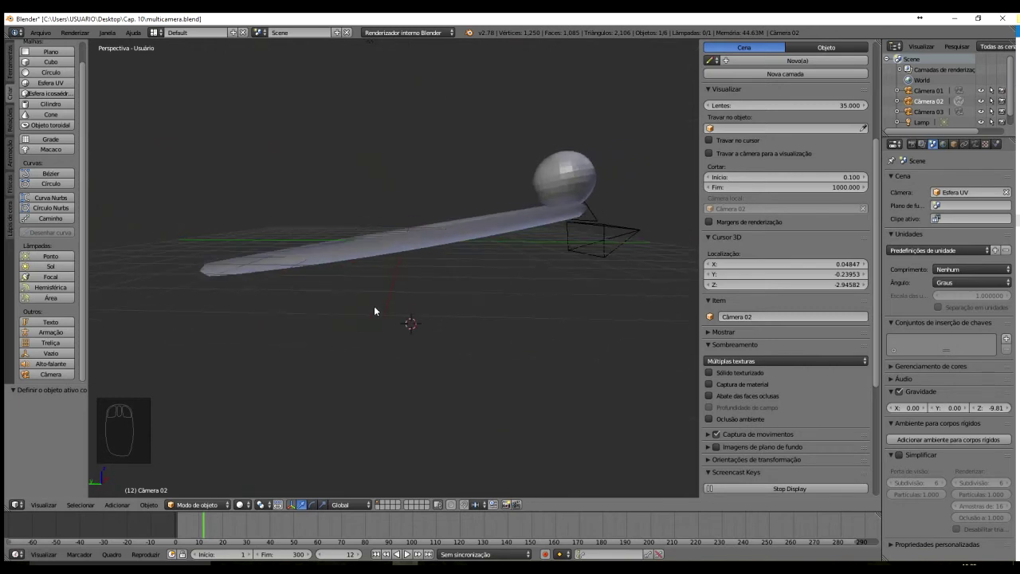
key("KP_0")
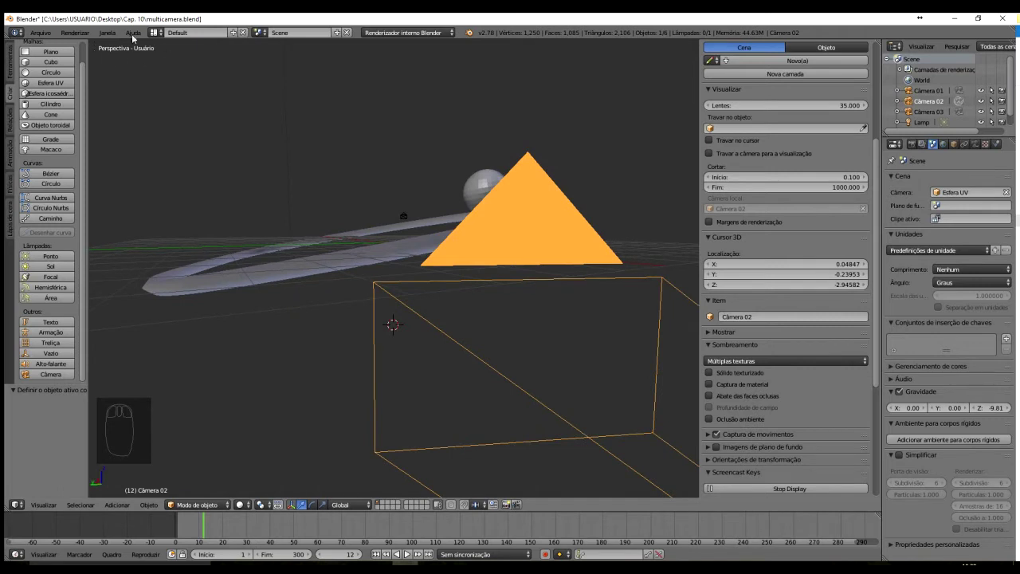
mouse_move(531, 332)
middle_mouse_down()
mouse_move(499, 296)
mouse_move(492, 312)
mouse_move(501, 325)
mouse_move(538, 296)
mouse_move(484, 289)
mouse_move(431, 296)
mouse_move(421, 326)
mouse_move(471, 348)
mouse_move(504, 348)
mouse_move(521, 324)
middle_mouse_up()
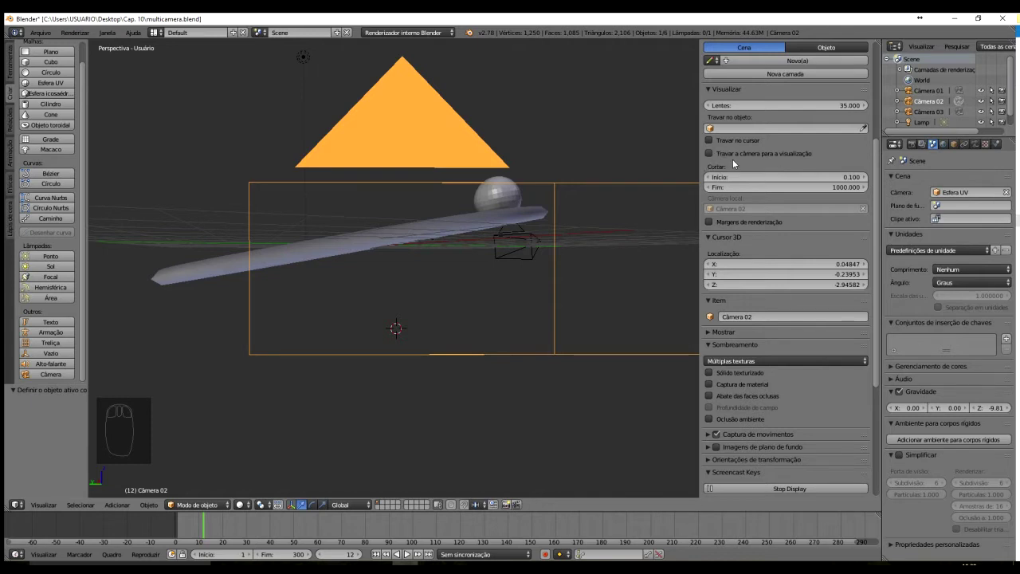
Lock the camera to the view and reframe Câmera 02 so the sphere sits near the middle of its frame
left_click(708, 152)
key("KP_0")
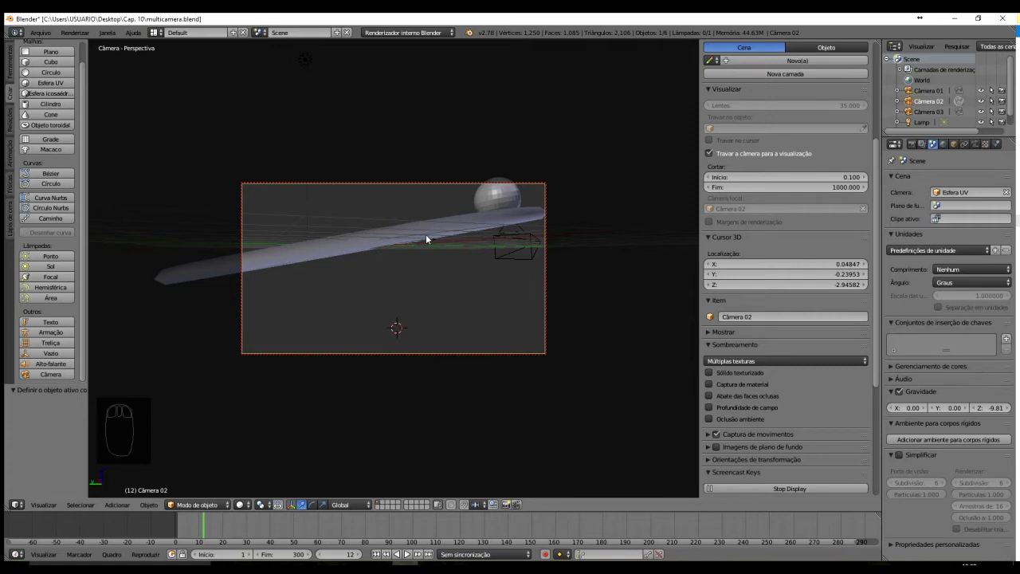
scroll(425, 234, "up", 3)
scroll(425, 234, "down", 4)
scroll(426, 234, "up", 1)
middle_click_drag(424, 234, 482, 235)
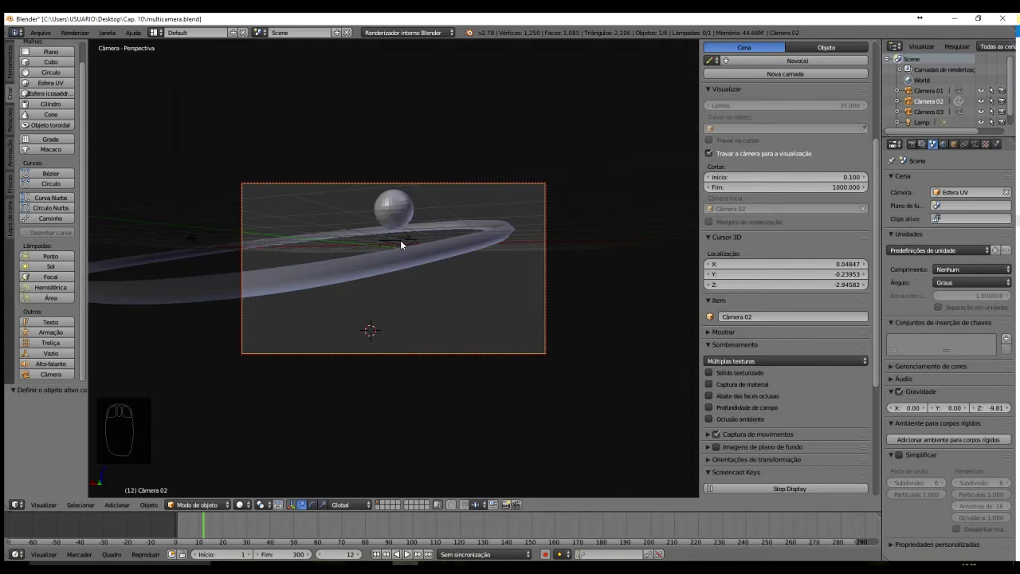
middle_click_drag(398, 240, 399, 247)
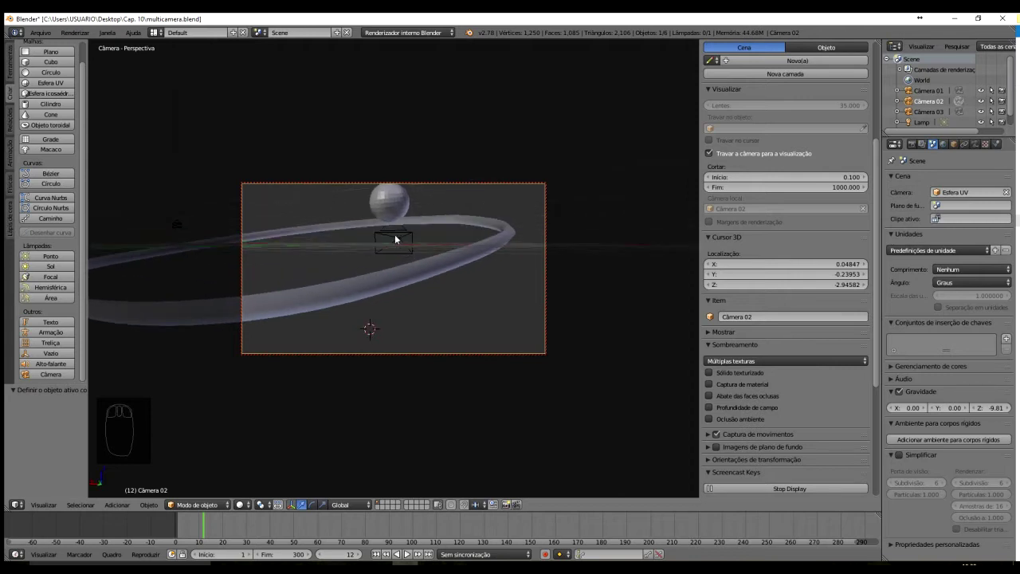
Set Câmera 03 as the scene's active camera and reframe it from farther back and above, fitting the sphere and whole curve
right_click(395, 238)
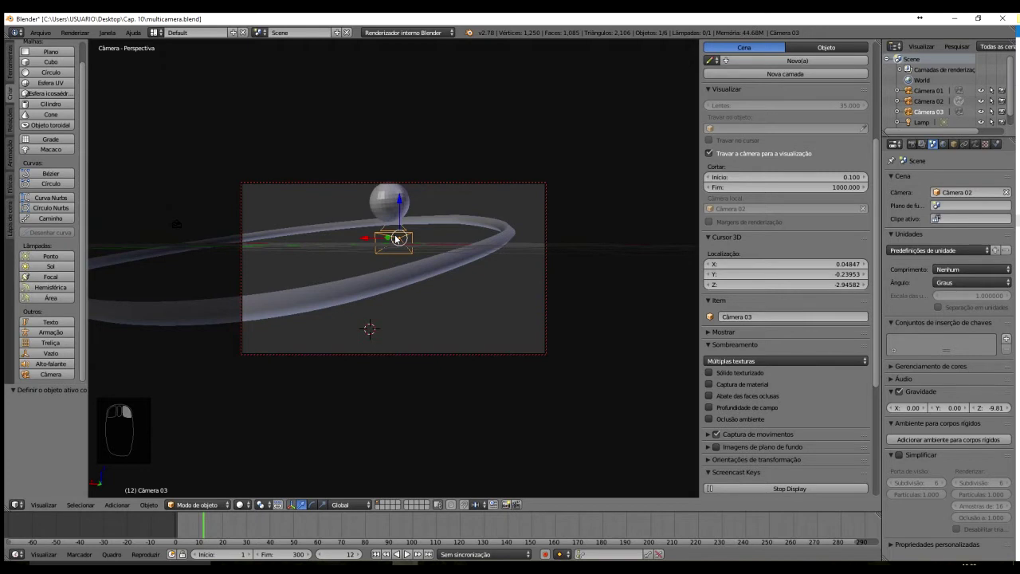
key("ctrl+KP_0")
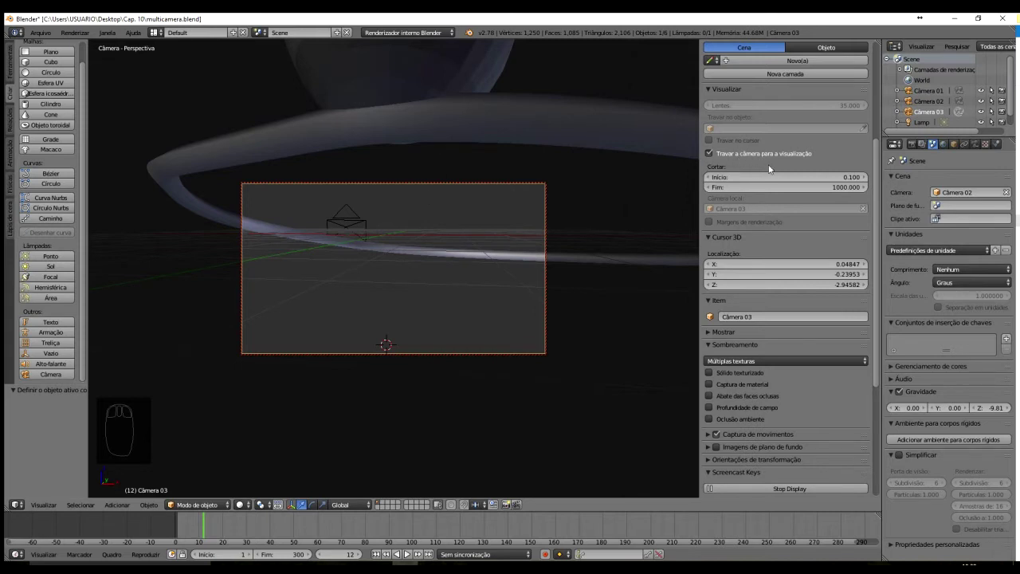
middle_click_drag(426, 251, 443, 275)
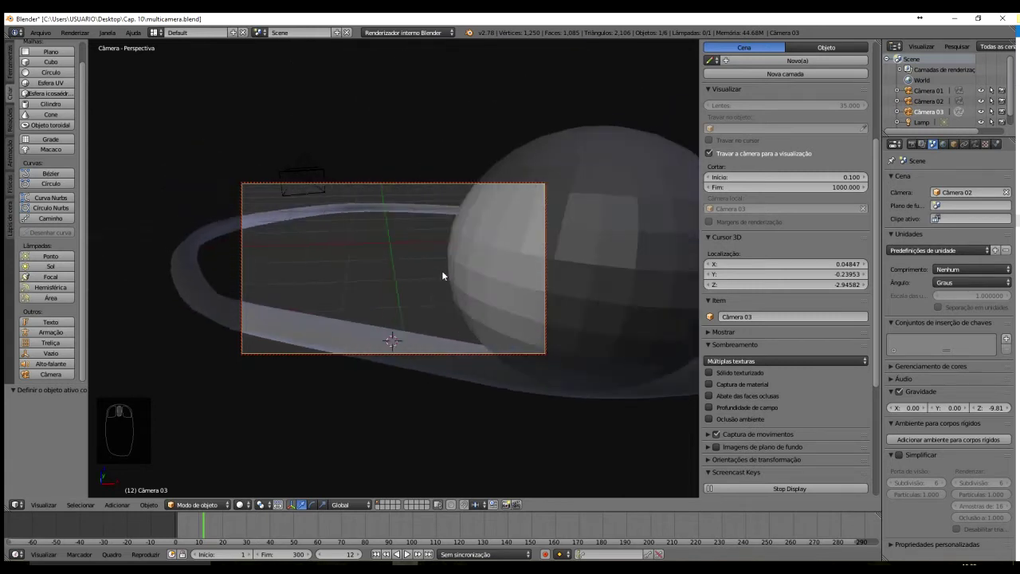
scroll(441, 270, "down", 8)
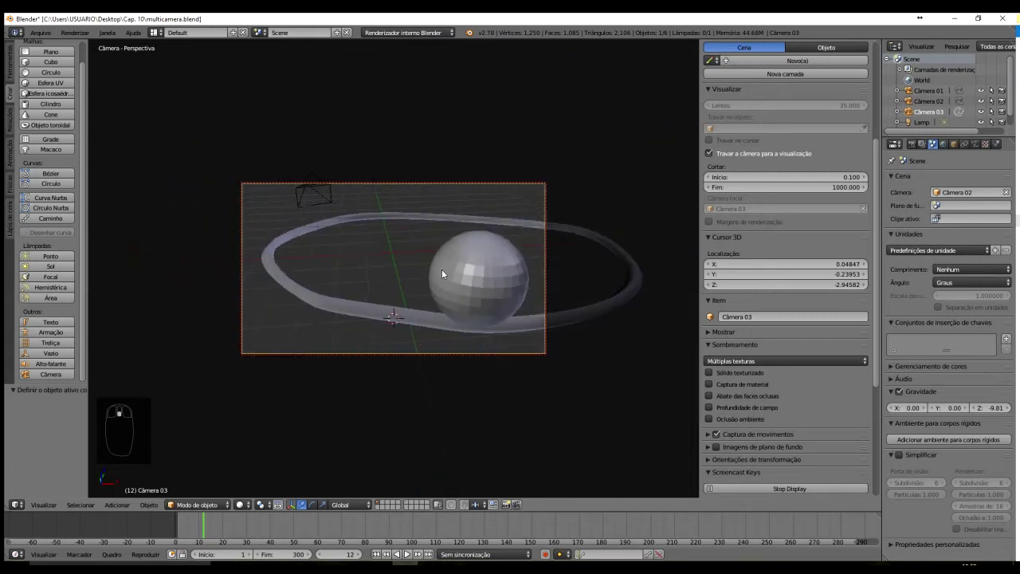
scroll(441, 268, "down", 3)
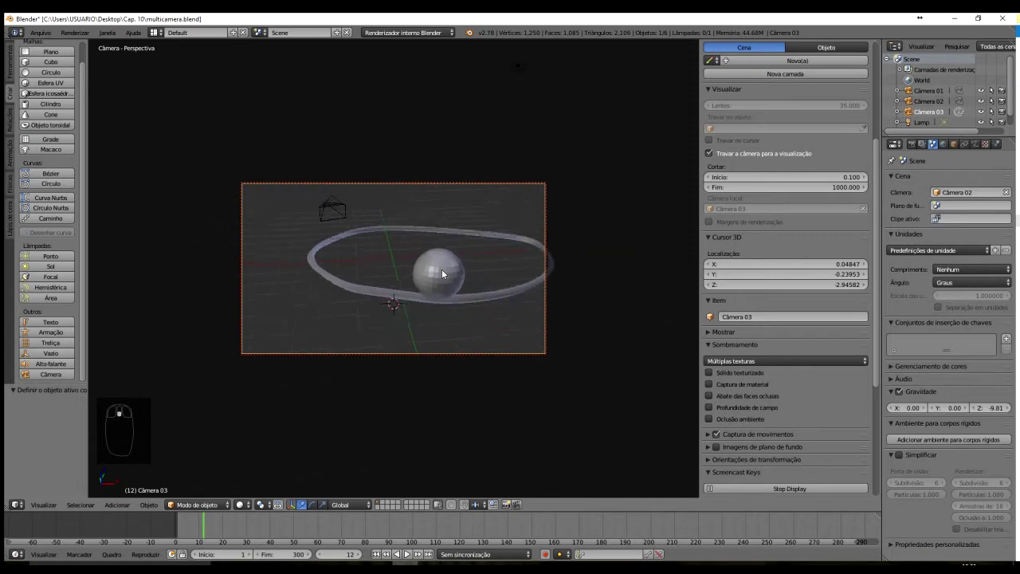
scroll(441, 269, "up", 2)
middle_click_drag(446, 280, 416, 274)
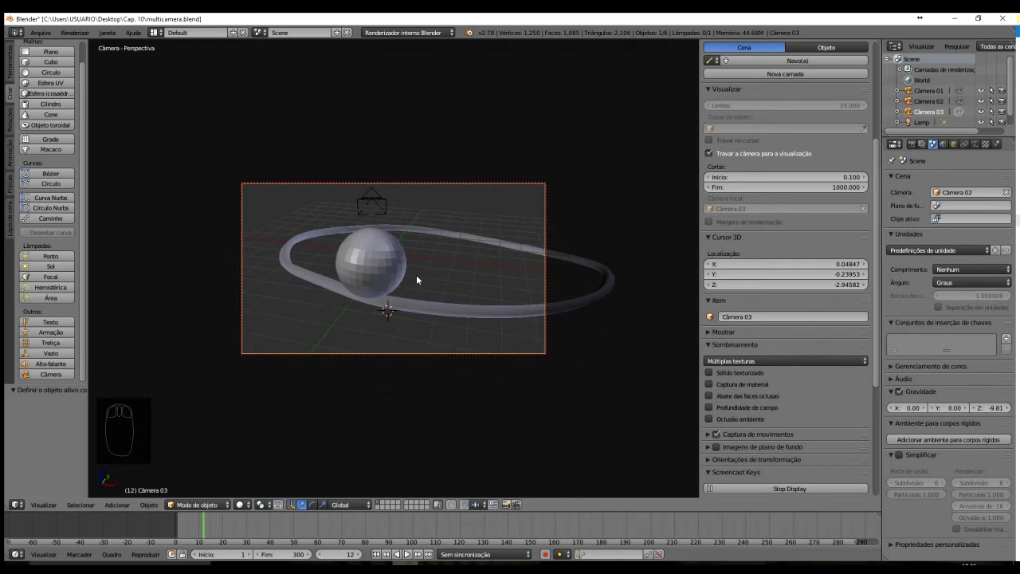
mouse_move(412, 268)
middle_mouse_down()
mouse_move(426, 273)
mouse_move(423, 258)
mouse_move(423, 275)
middle_mouse_up()
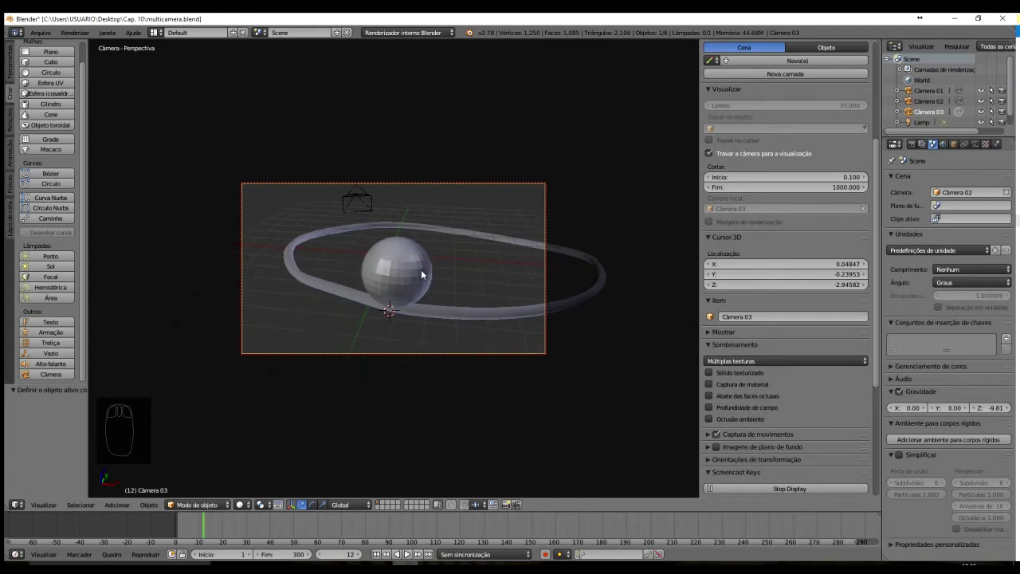
middle_click_drag(422, 274, 390, 279)
scroll(395, 272, "down", 2)
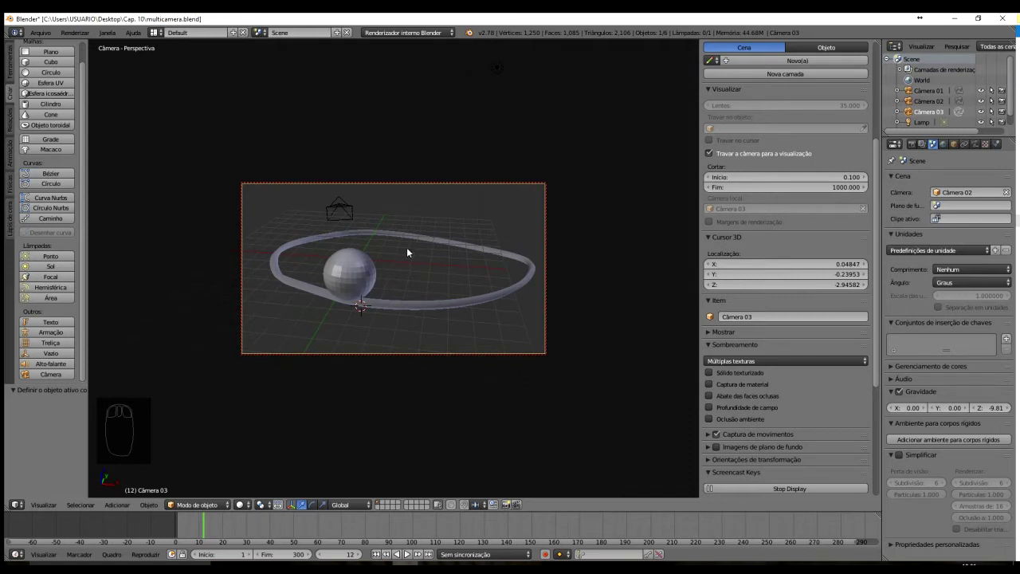
Turn off locking the camera to the view and orbit freely out of Câmera 03
left_click(714, 152)
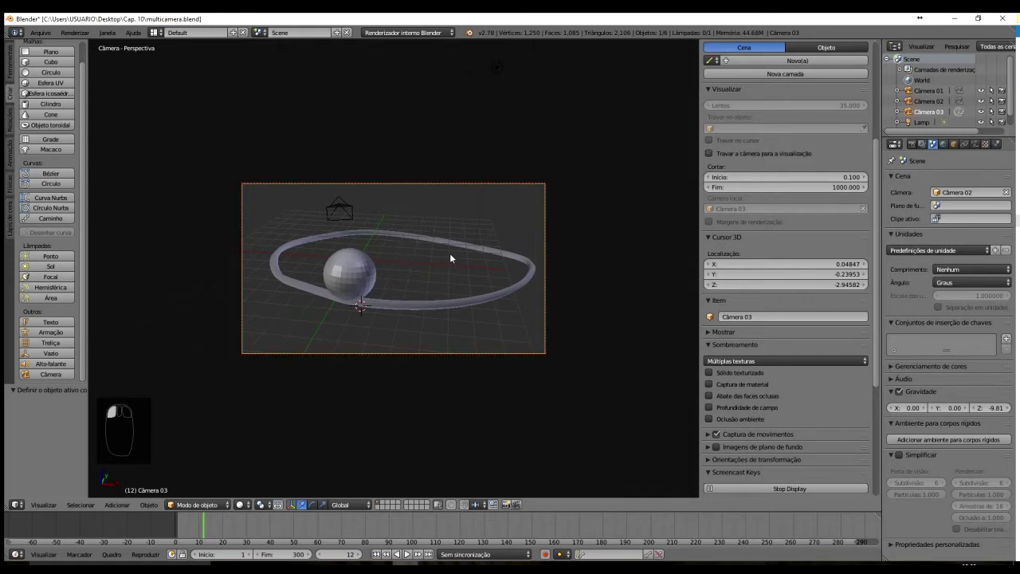
middle_click_drag(383, 281, 413, 293)
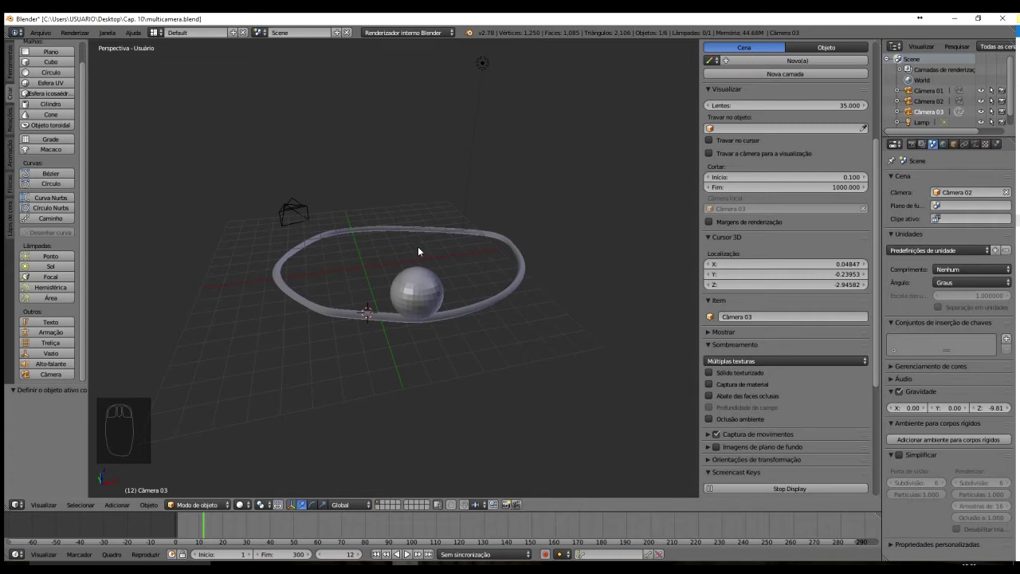
scroll(649, 181, "up", 2)
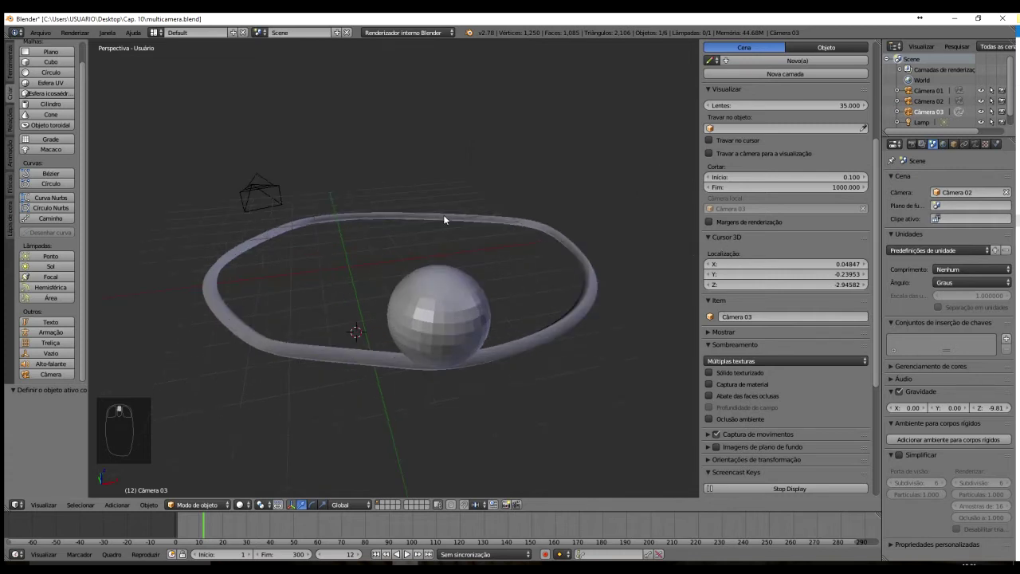
scroll(446, 189, "down", 2)
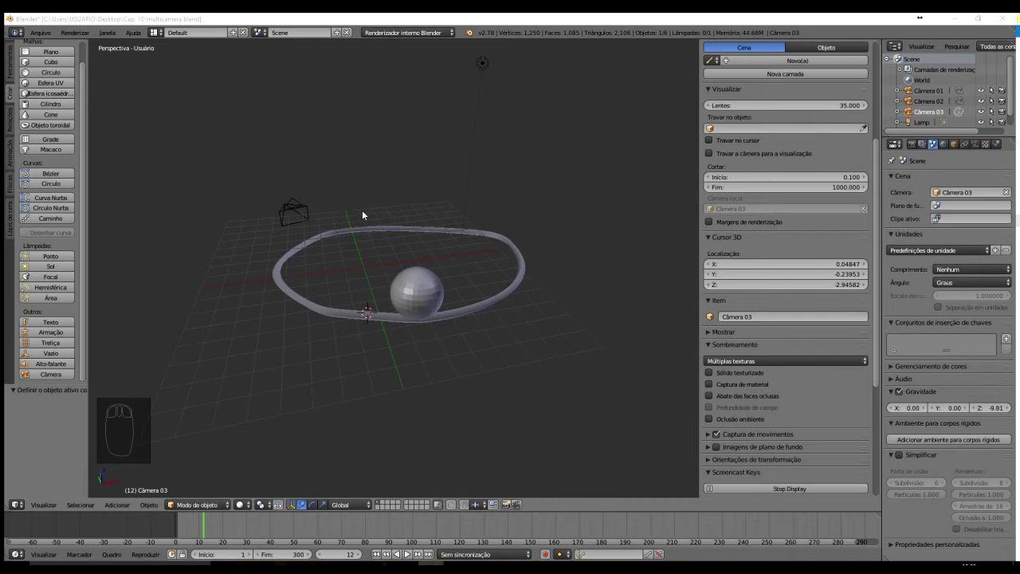
Show the whole scene with all three cameras from the top and hide the view properties
left_click(396, 187)
key("KP_7")
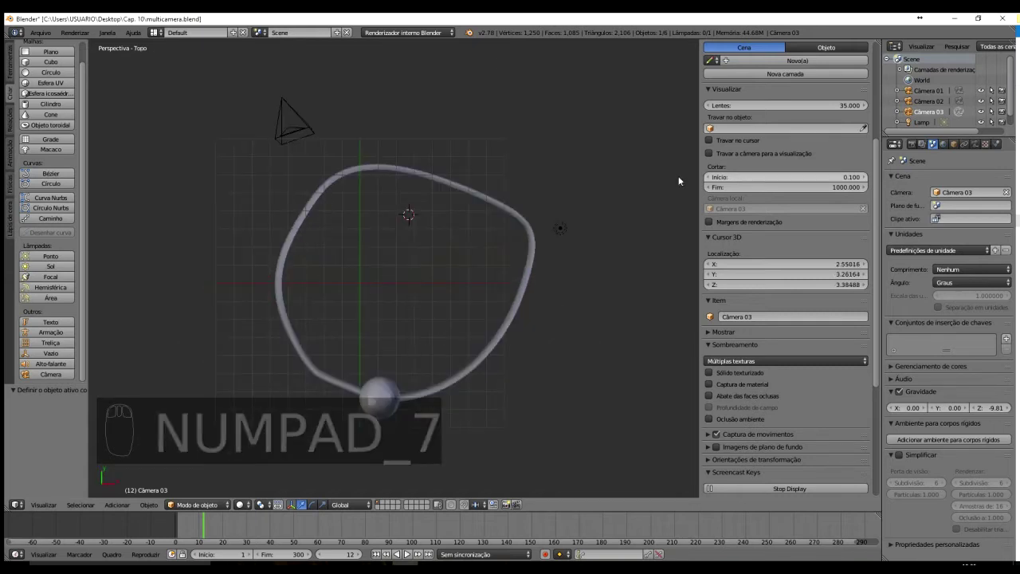
key("n")
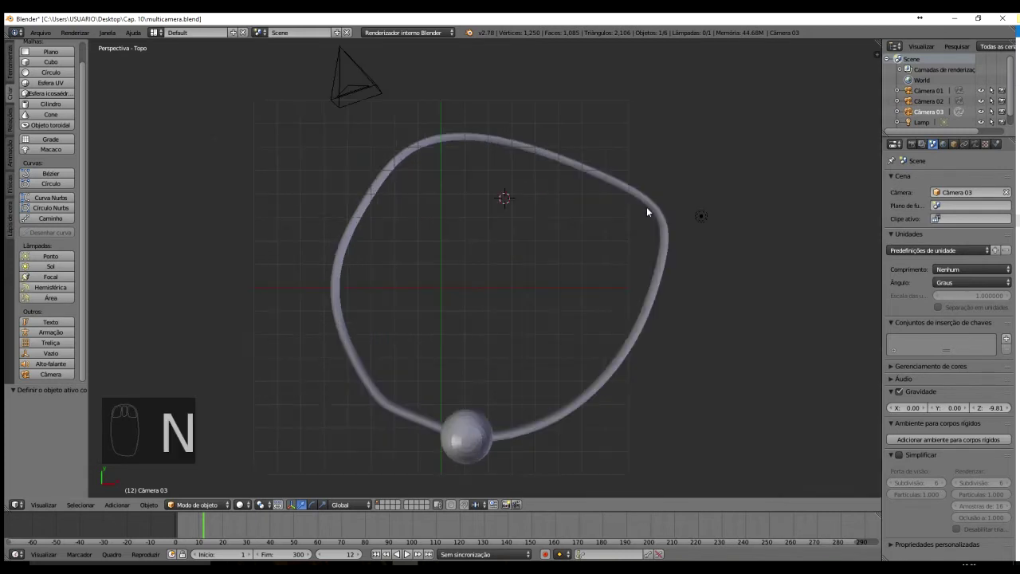
scroll(613, 216, "down", 4)
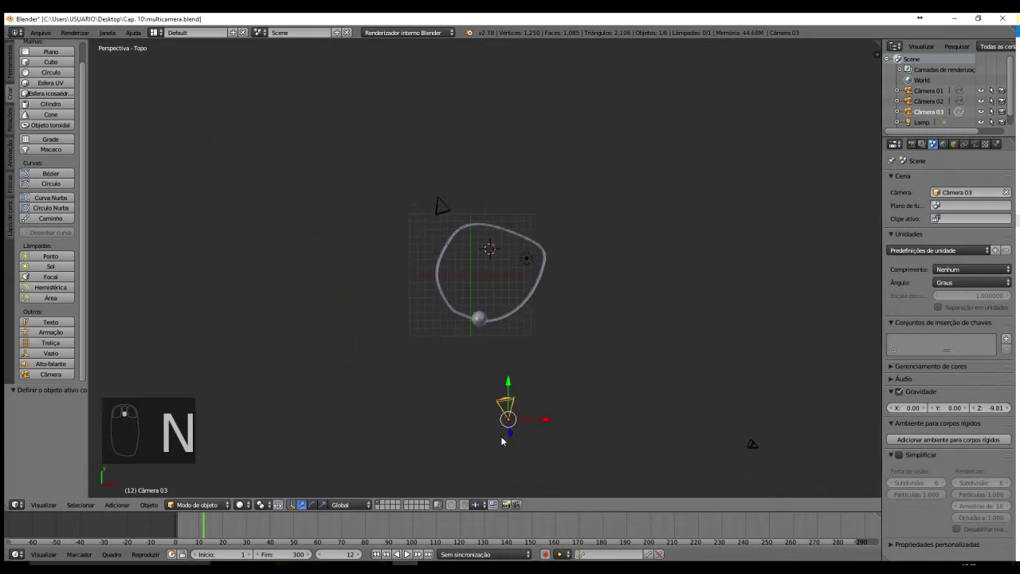
Delete Câmera 03 and Câmera 02 from the scene, keeping only Câmera 01
right_click(754, 446)
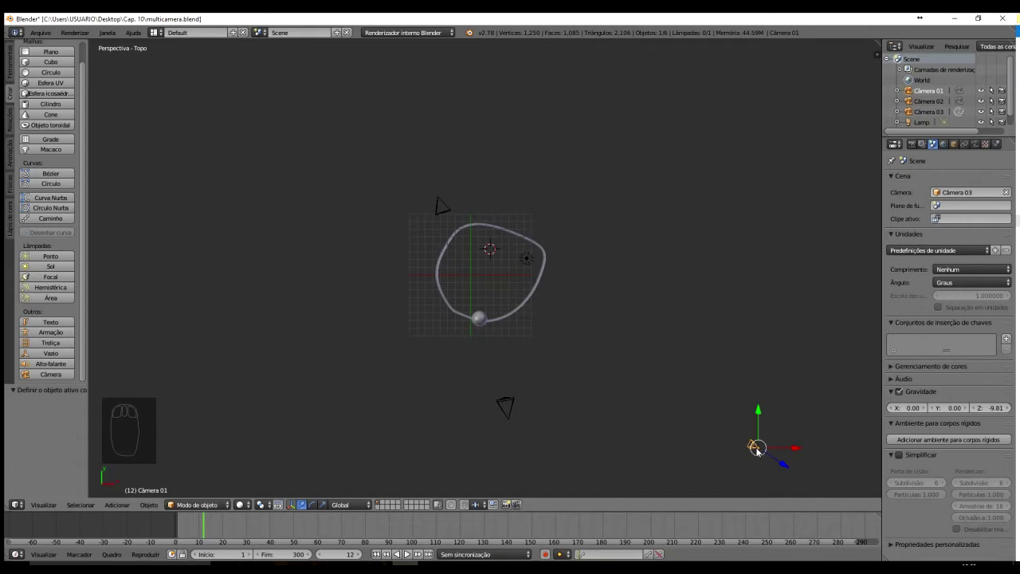
right_click(505, 408)
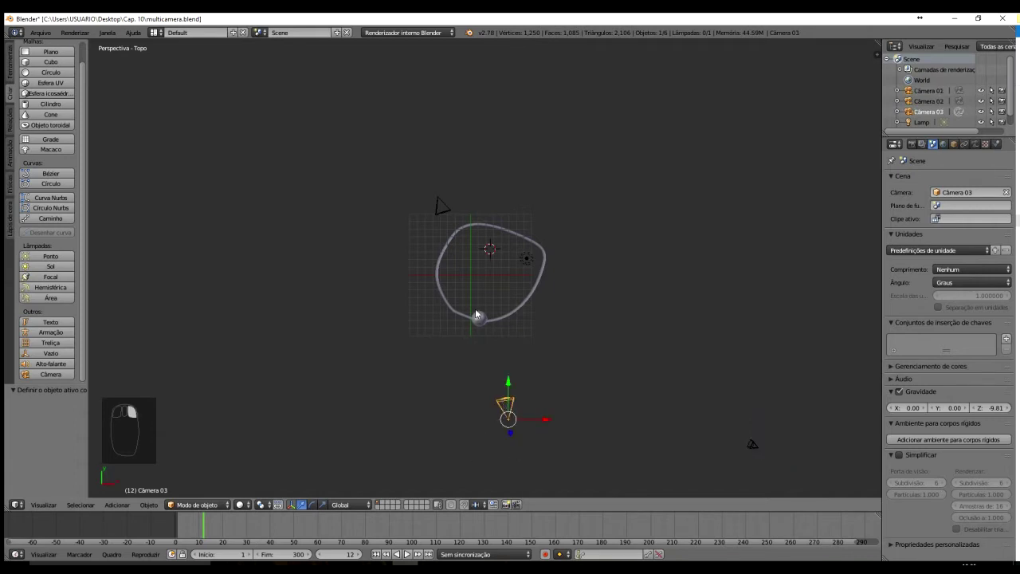
key("Delete")
left_click(446, 208)
right_click(442, 209)
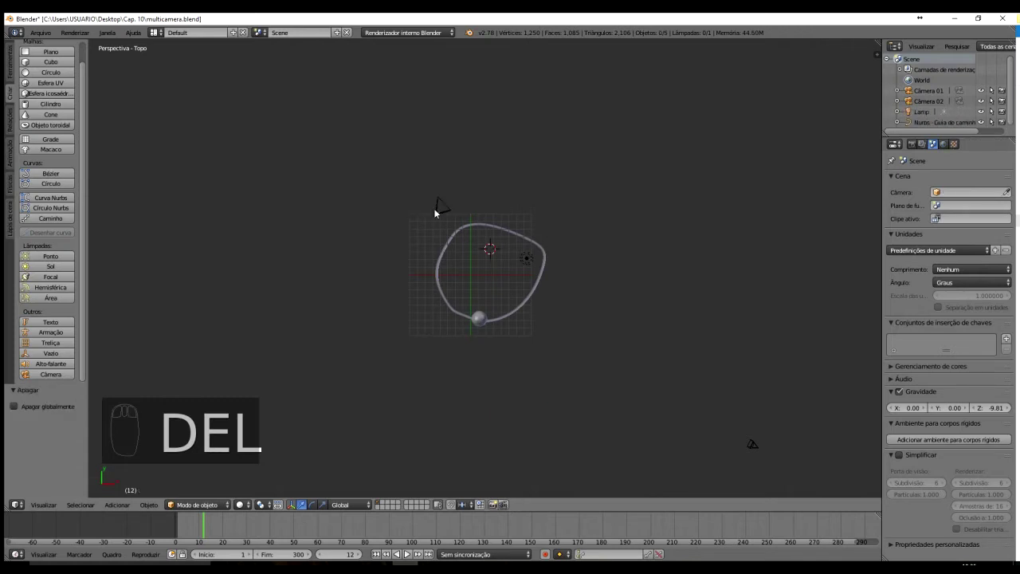
key("Delete")
left_click(440, 208)
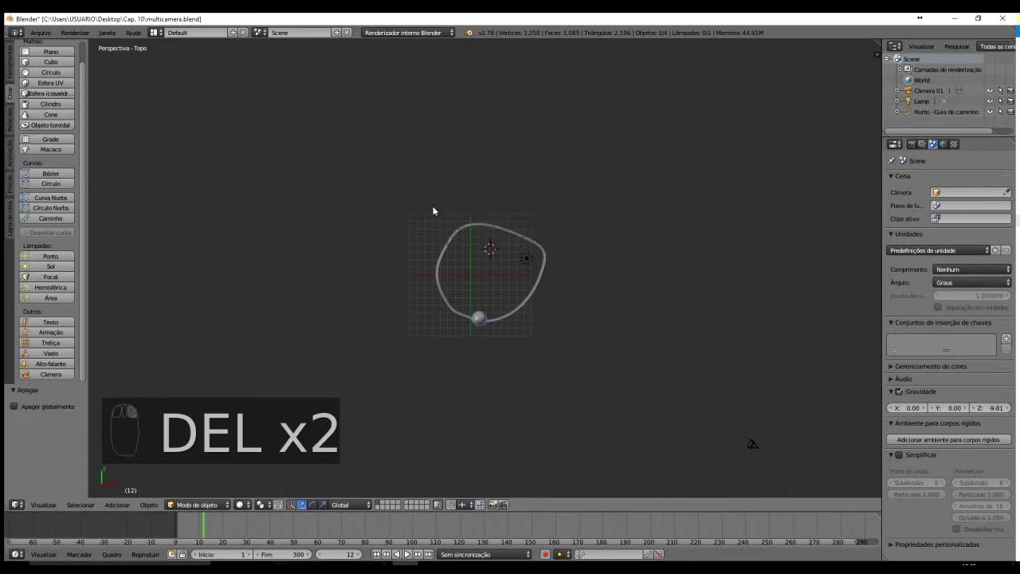
Move Câmera 01 close to the curve beside the sphere and rotate it about 21° in the top view
right_click_drag(754, 445, 533, 325)
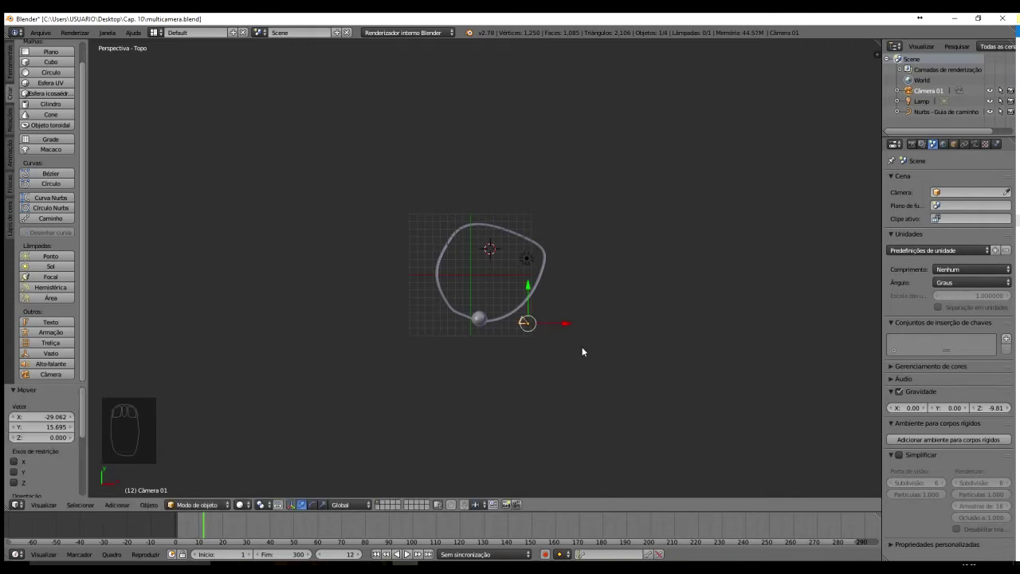
left_click_drag(567, 325, 545, 306)
key("r")
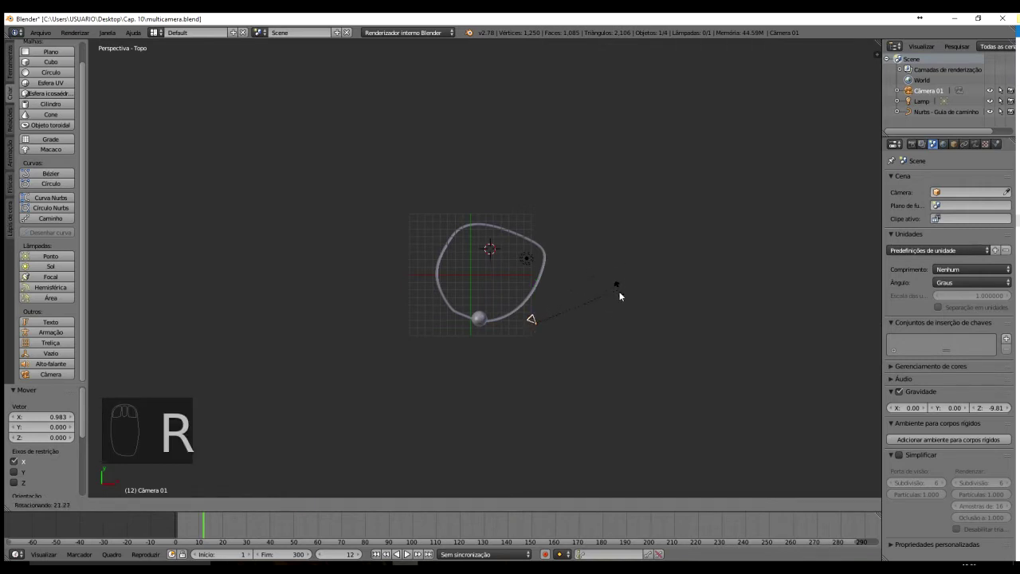
left_click(619, 296)
mouse_move(541, 326)
left_mouse_down()
mouse_move(547, 347)
mouse_move(533, 336)
left_mouse_up()
scroll(533, 335, "up", 5)
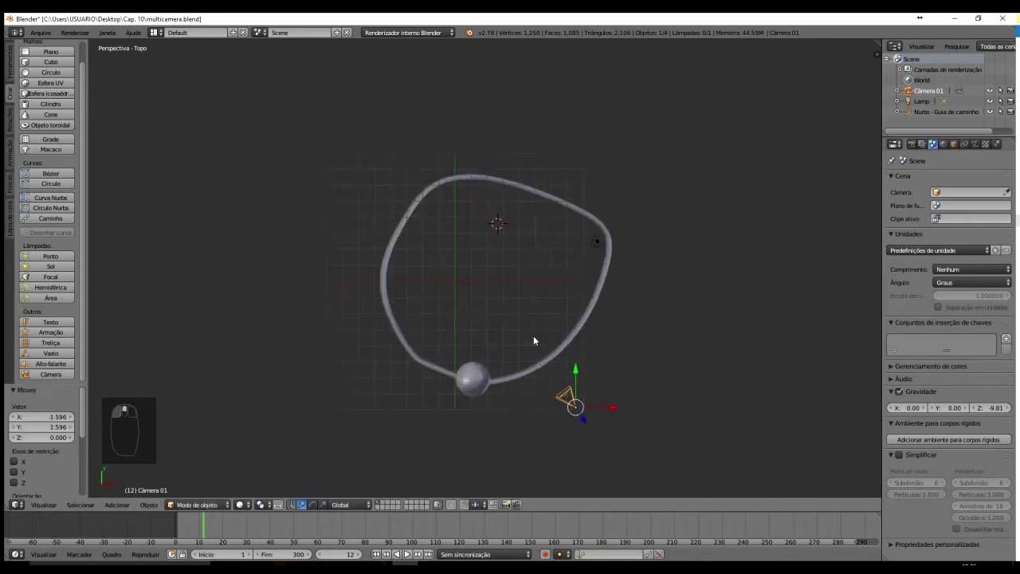
middle_click_drag(626, 393, 633, 330)
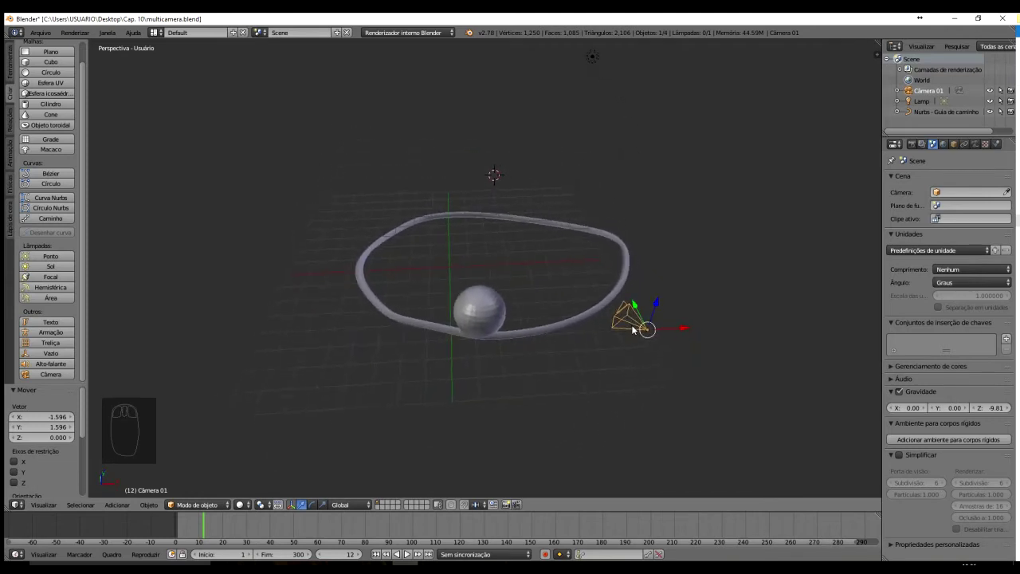
middle_click_drag(643, 348, 647, 341)
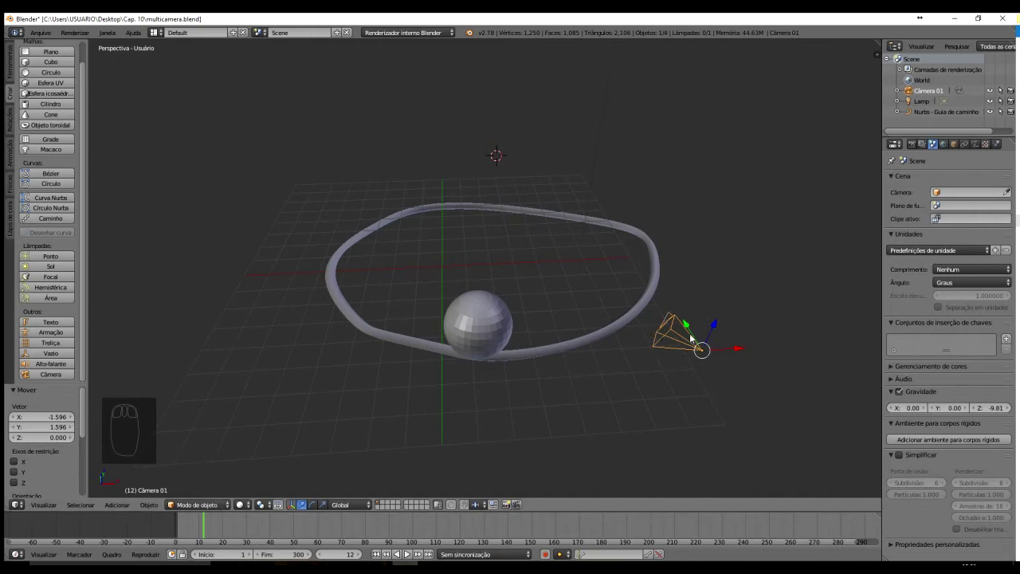
left_click(226, 505)
left_click(226, 505)
left_click(225, 505)
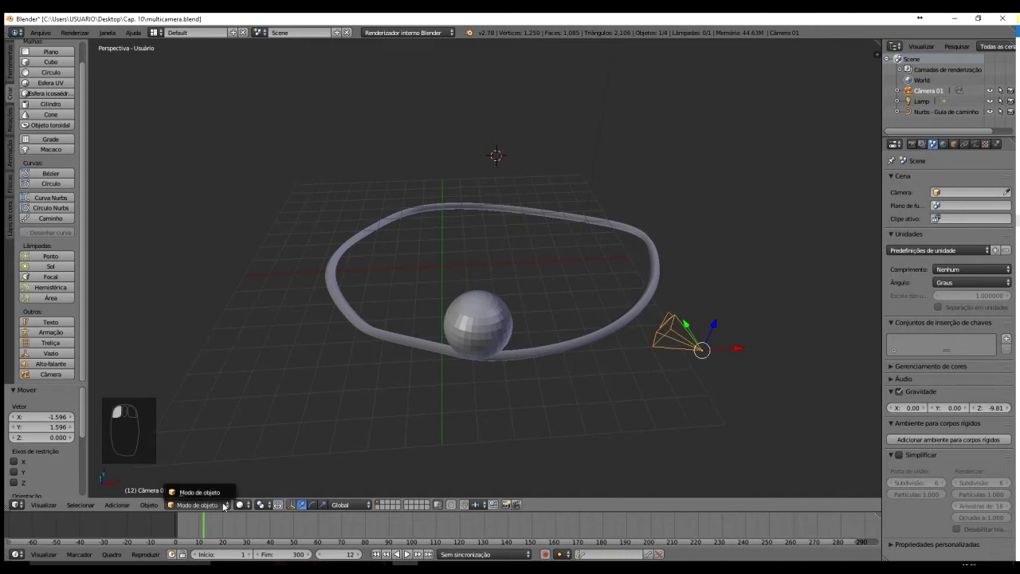
left_click(223, 506)
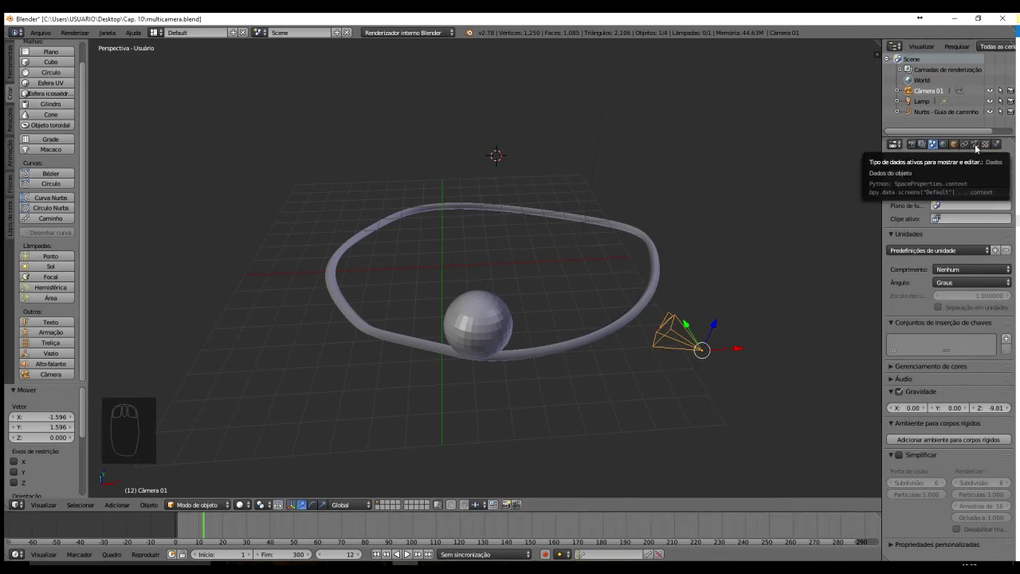
Show Câmera 01's object data in a widened properties editor and check the available camera data-blocks
left_click_drag(881, 161, 829, 161)
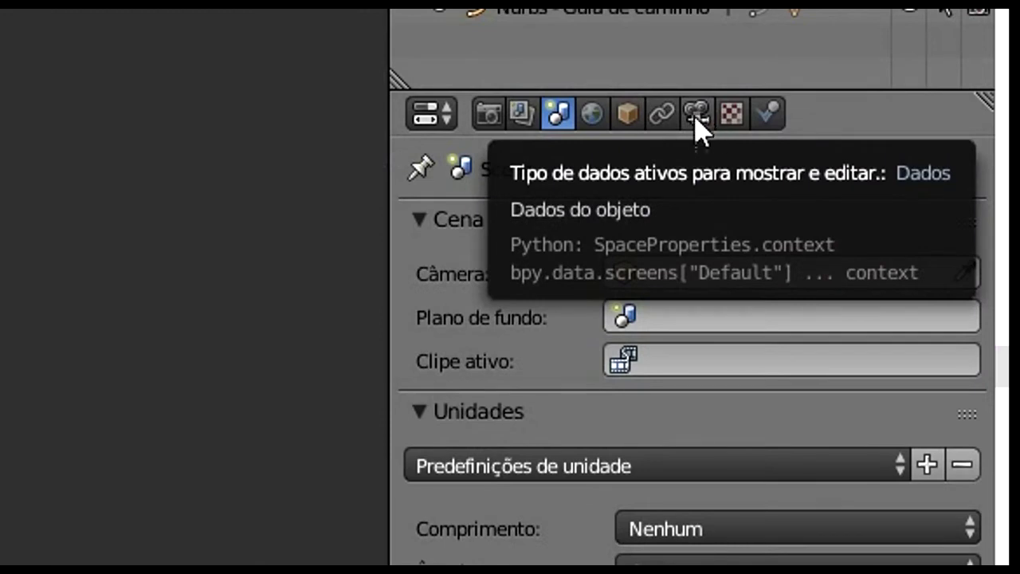
left_click(696, 117)
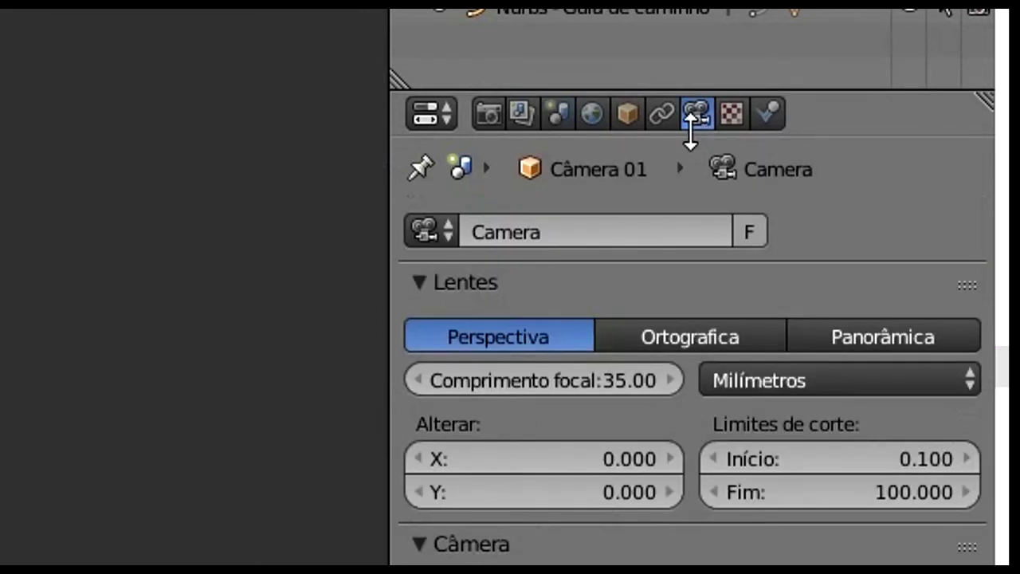
left_click_drag(390, 184, 183, 184)
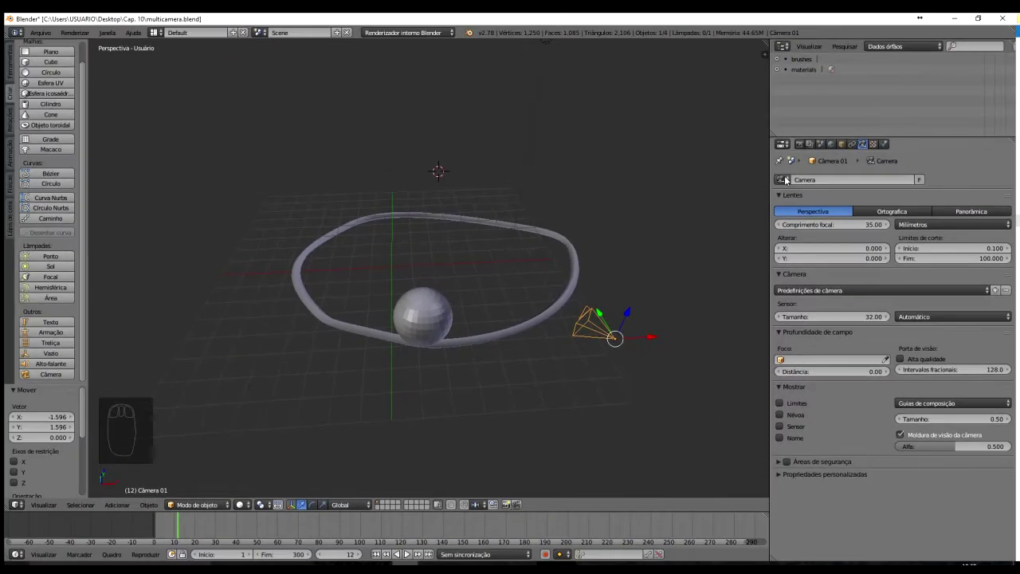
left_click(784, 179)
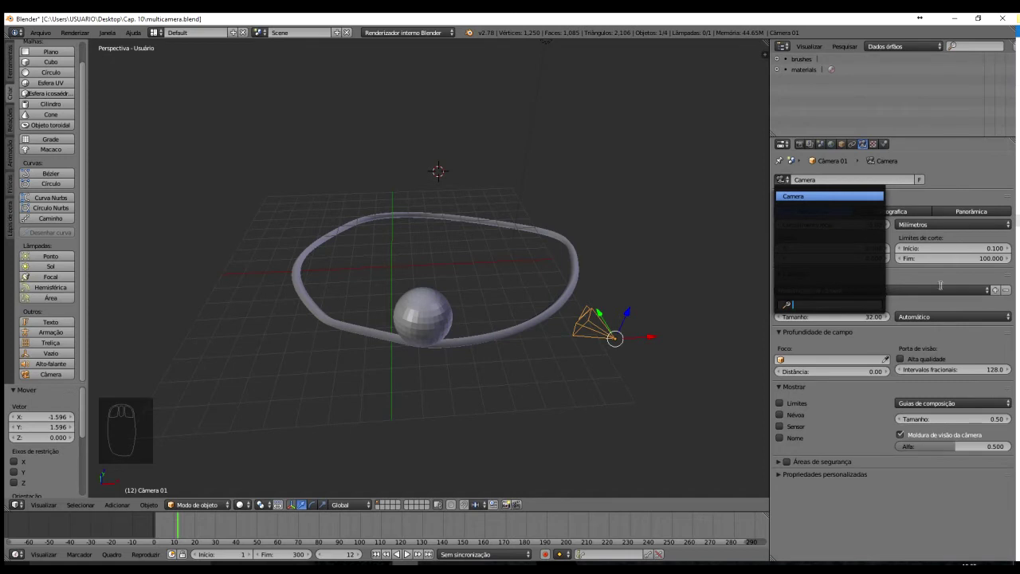
left_click(956, 172)
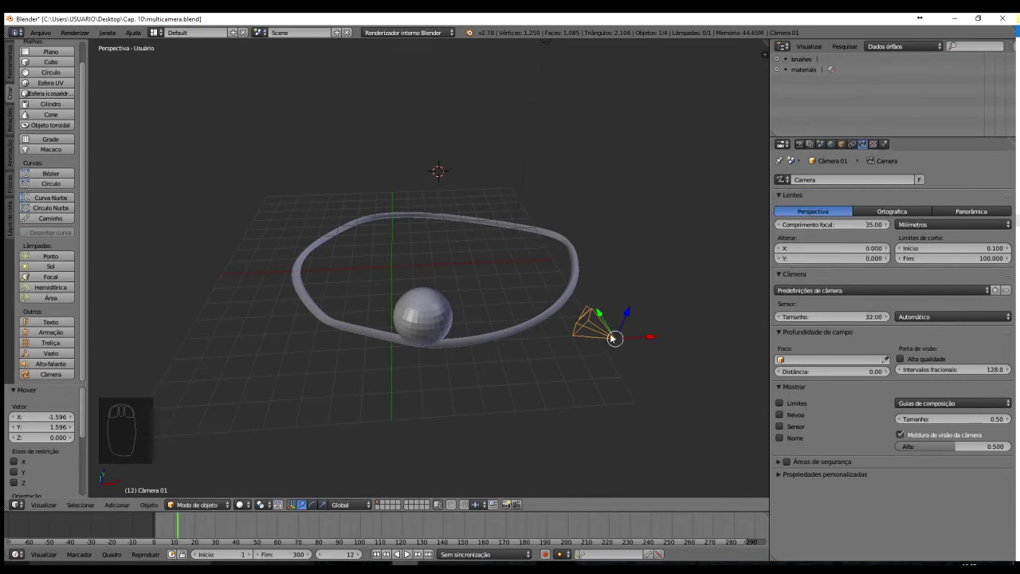
Duplicate Câmera 01, place the copy above it, and assign the original's Camera data-block to the copy
key("shift+d")
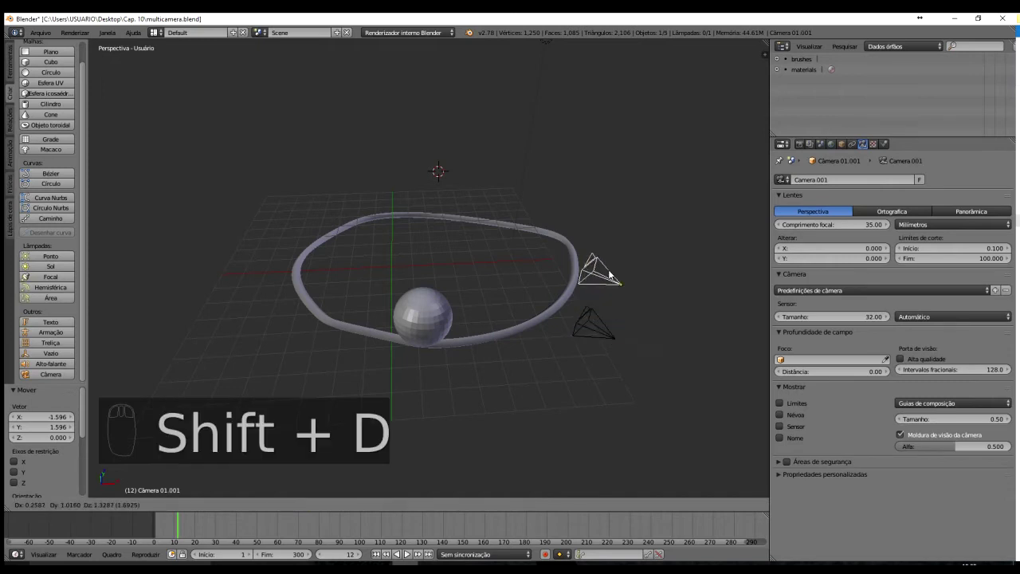
left_click(619, 219)
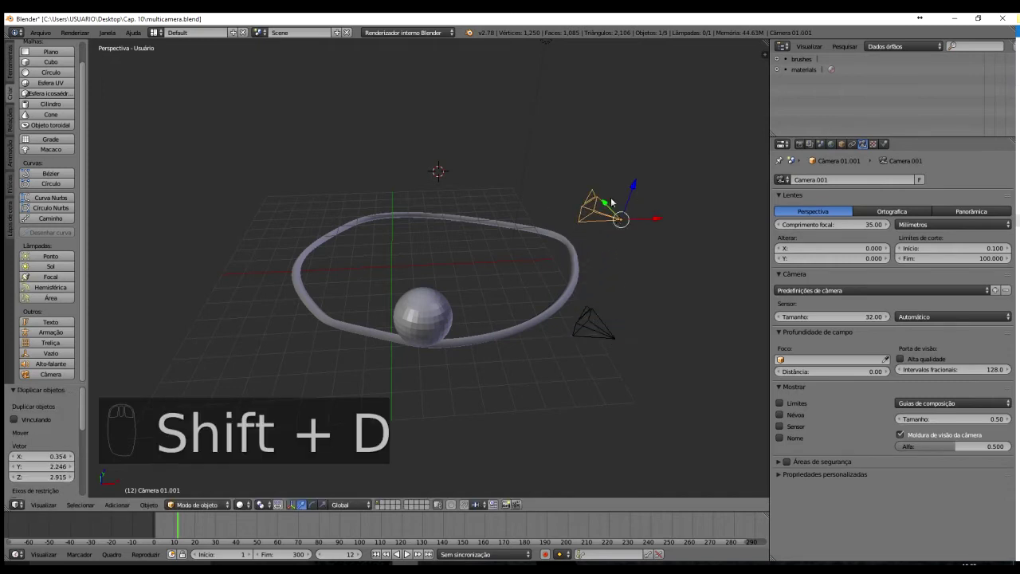
left_click(783, 179)
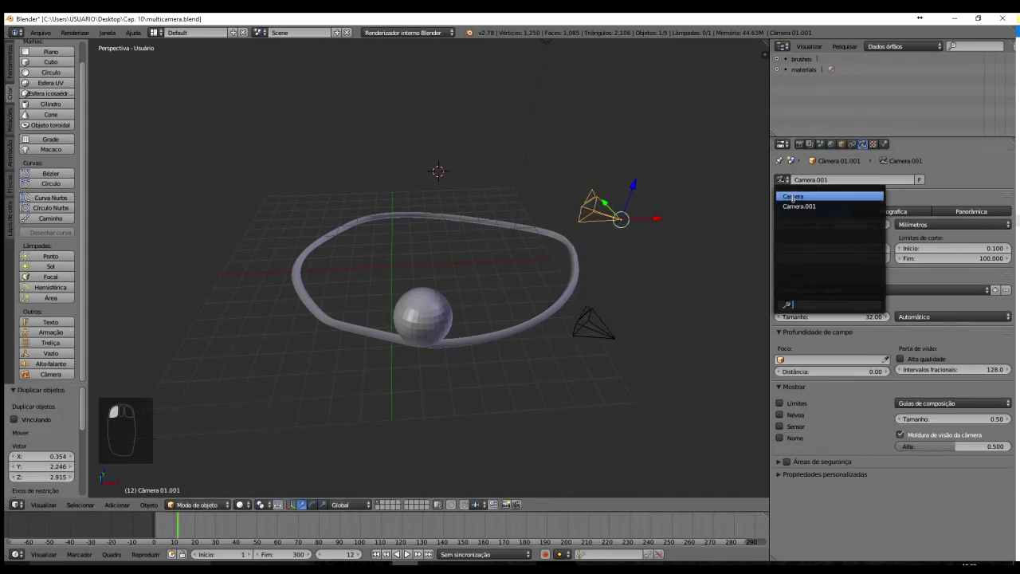
left_click(793, 197)
left_click(783, 179)
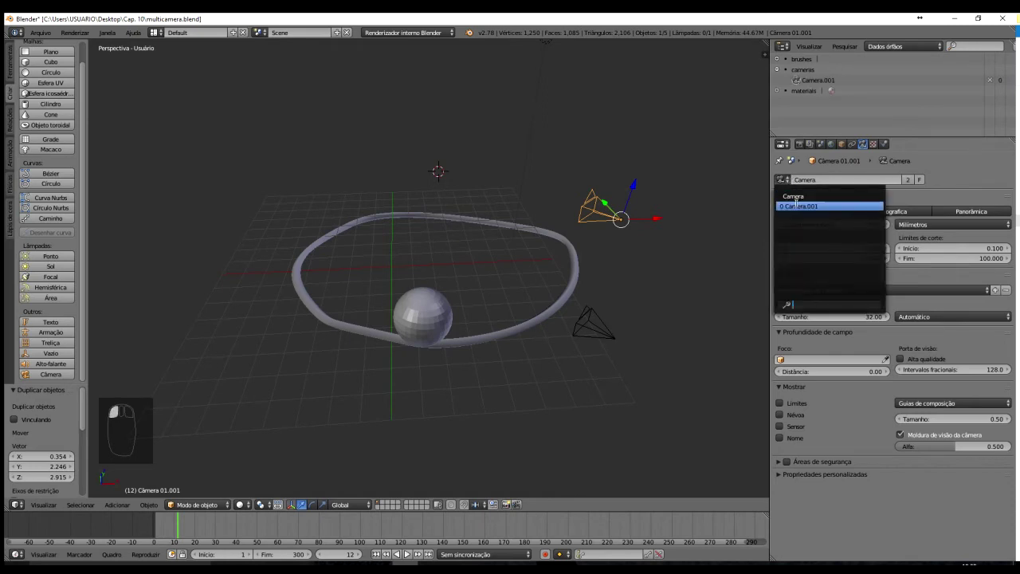
left_click(797, 206)
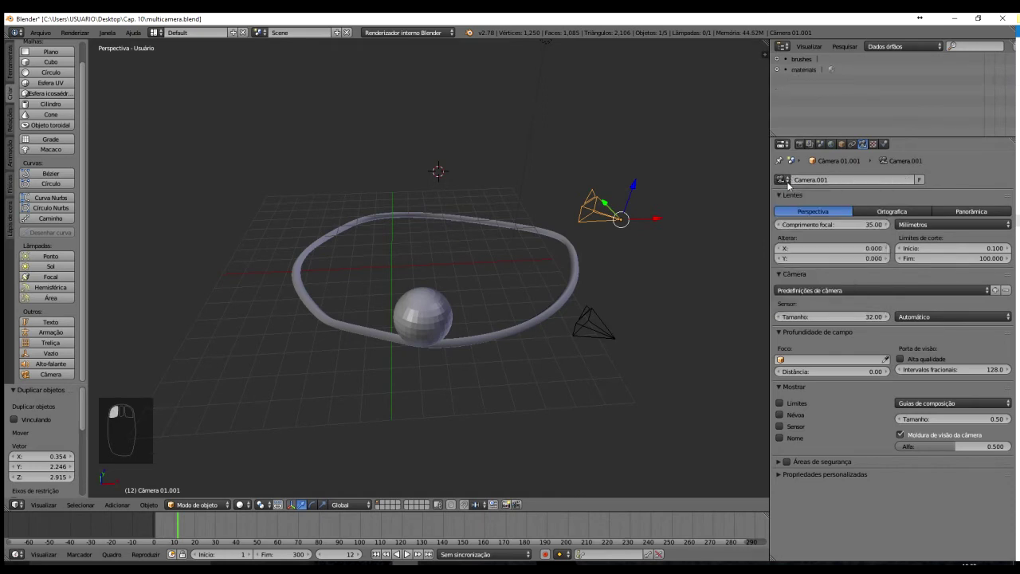
left_click(784, 179)
left_click(791, 197)
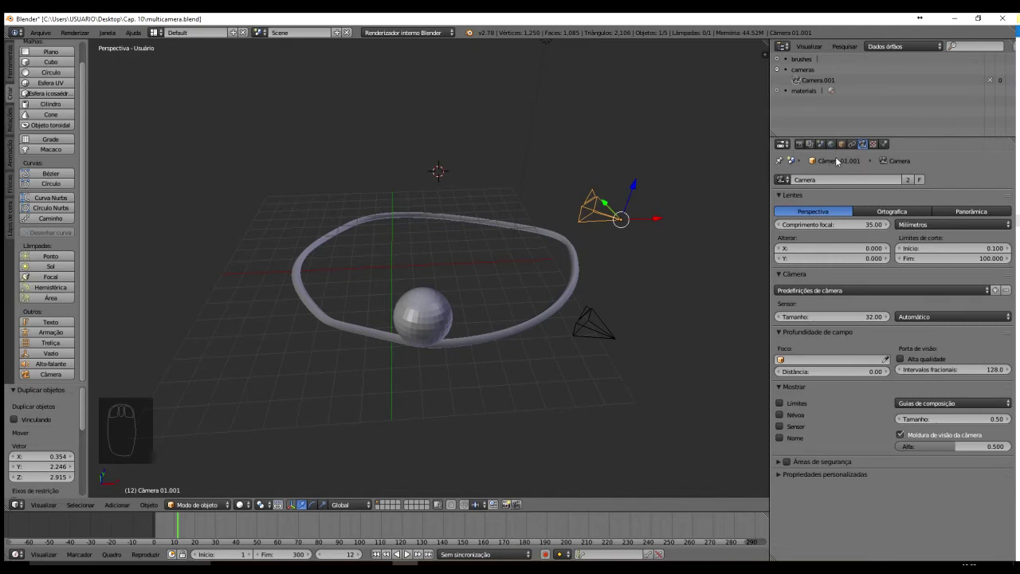
left_click(784, 180)
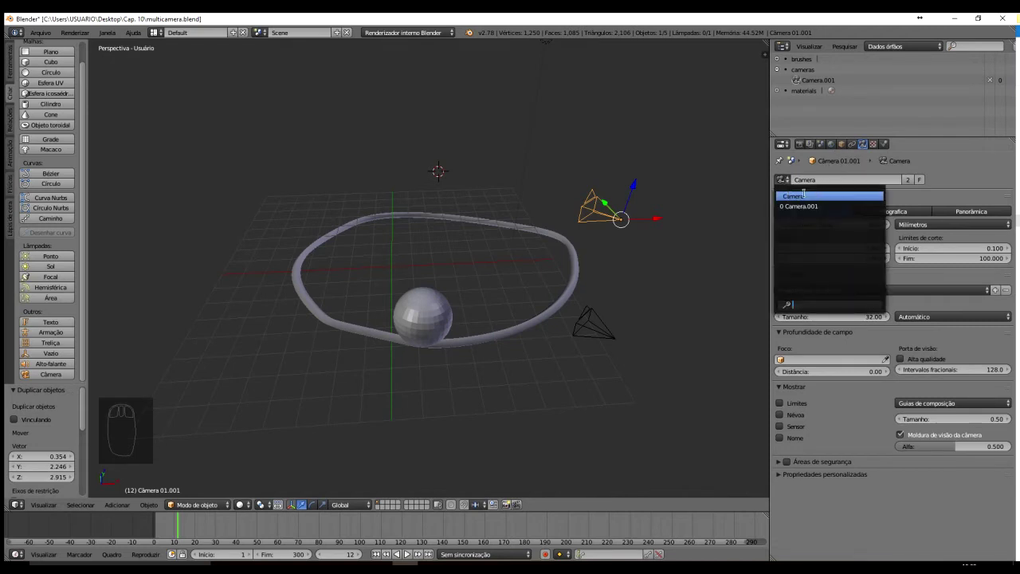
Rename the original lower camera object as Câmera original
right_click(608, 333)
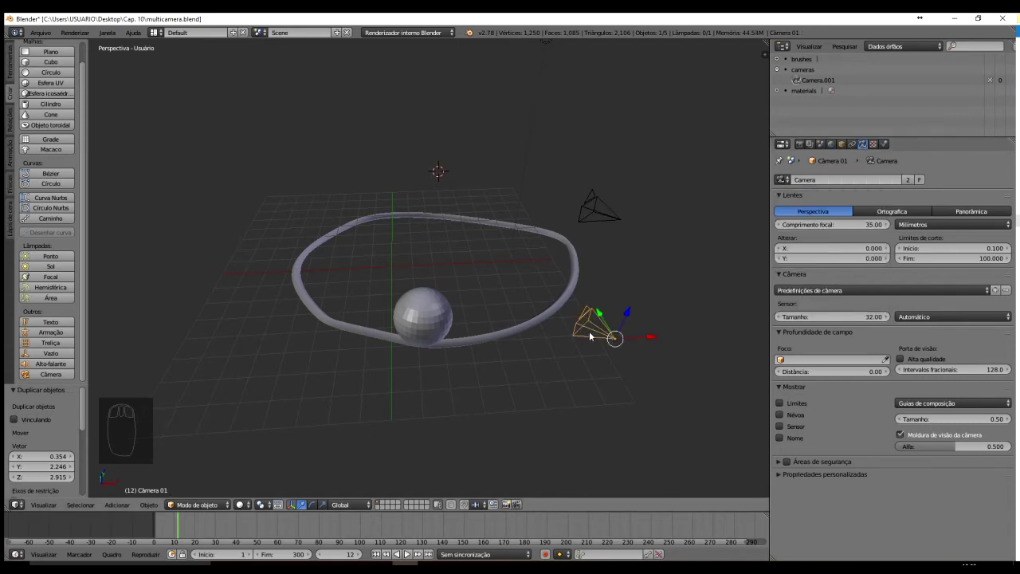
right_click(597, 220)
right_click(608, 325)
right_click(612, 215)
right_click(611, 339)
left_click(842, 144)
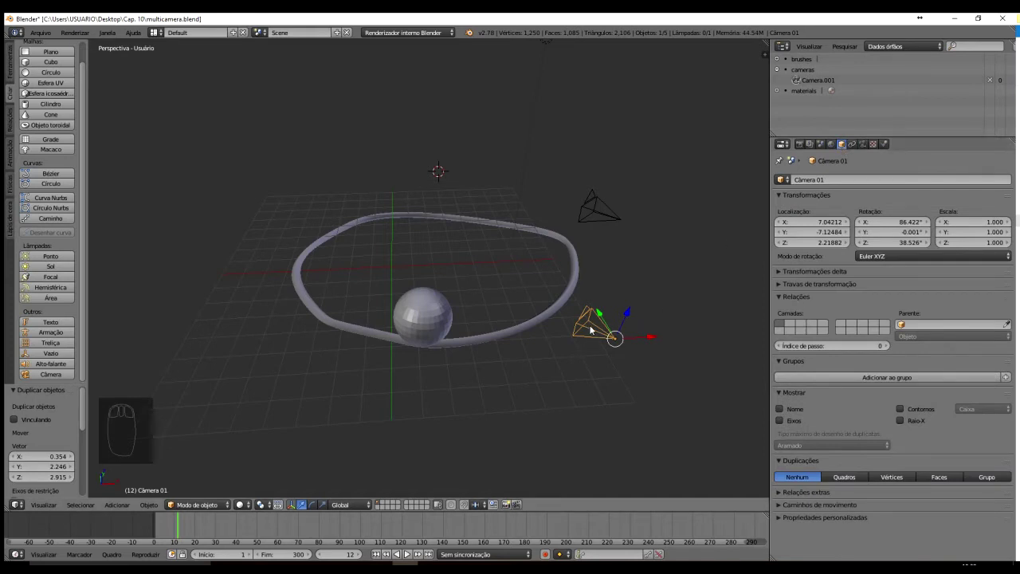
left_click(835, 180)
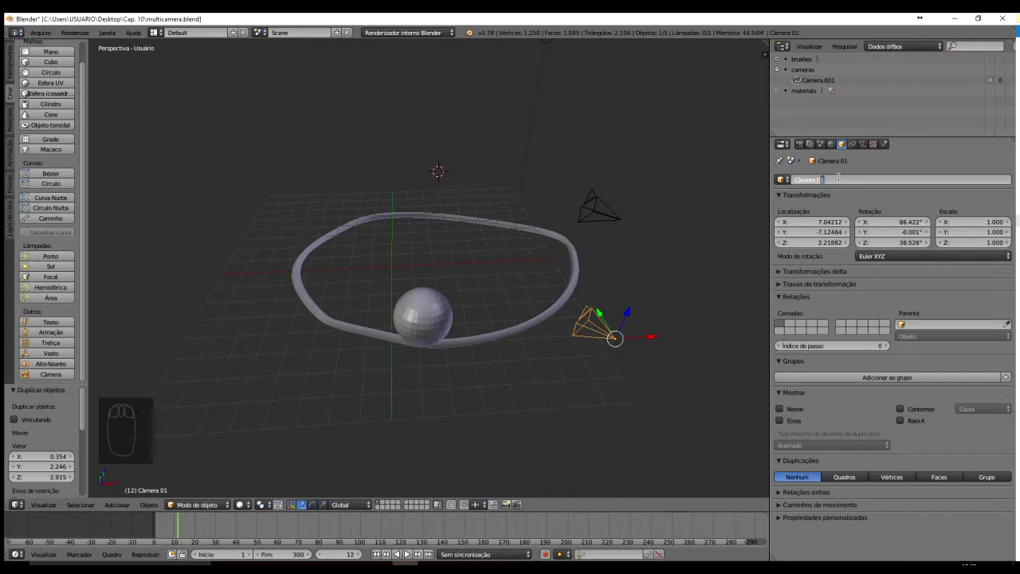
key("BackSpace")
key("Return")
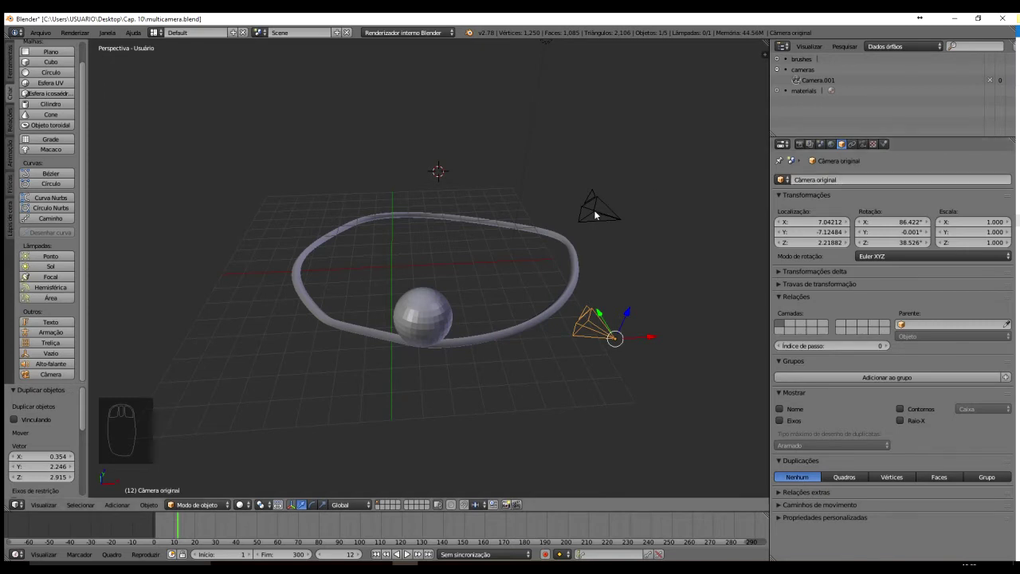
Rename the duplicated upper camera object as Câmera Teste and check the object names of both cameras
right_click(598, 212)
left_click(835, 182)
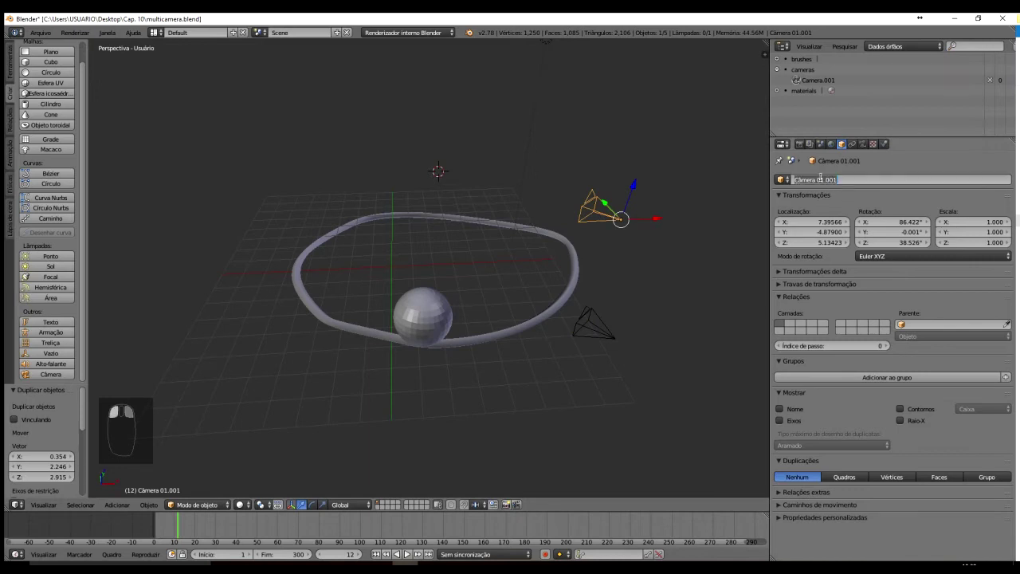
left_click_drag(819, 180, 885, 187)
key("BackSpace")
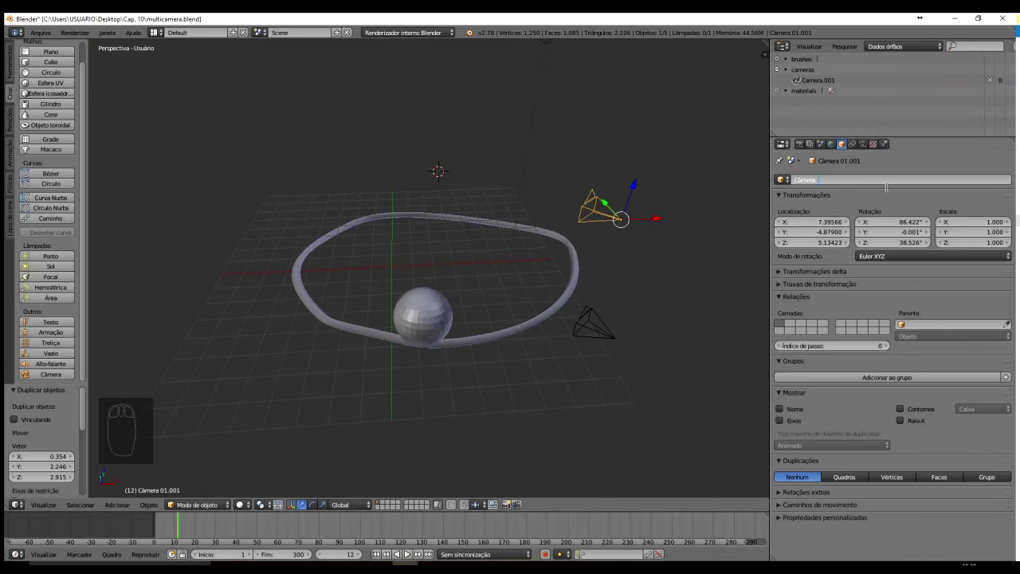
type("Teste")
key("BackSpace")
key("BackSpace")
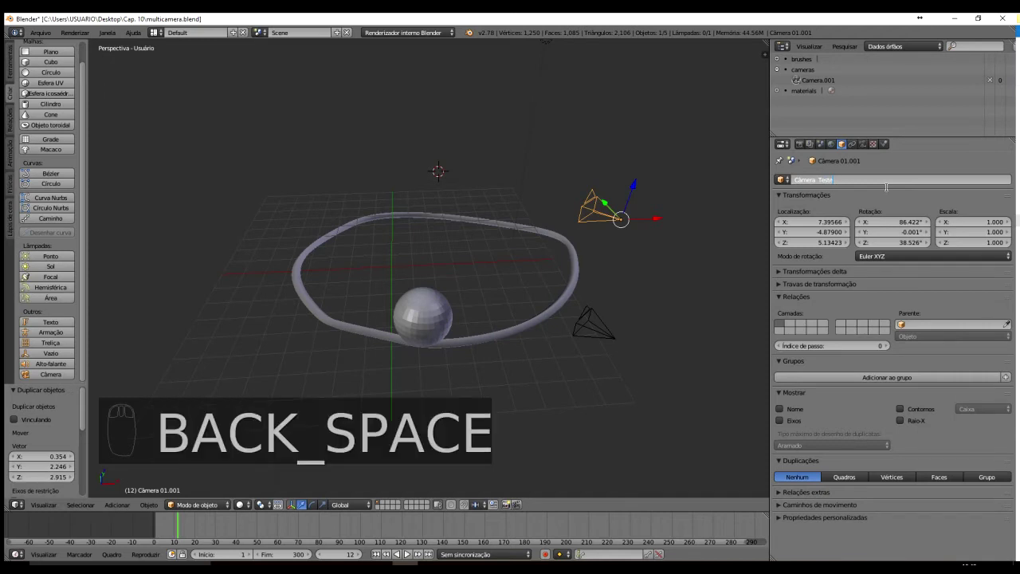
key("Return")
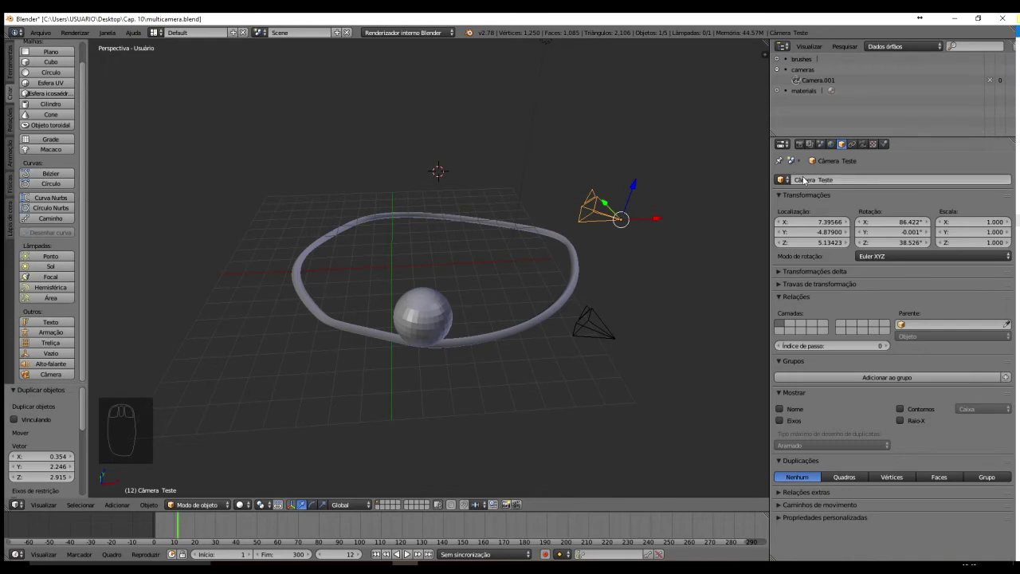
right_click(612, 335)
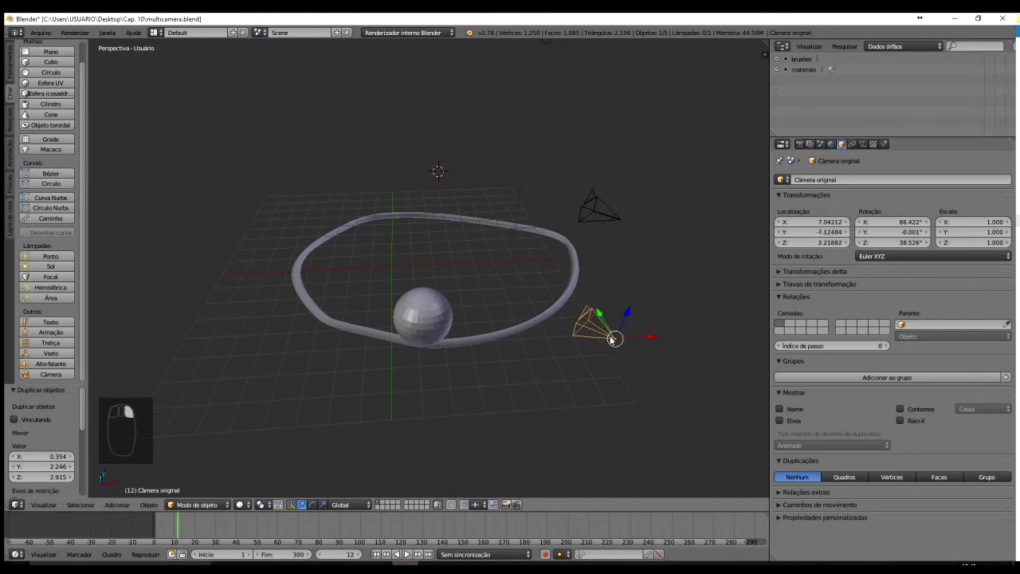
right_click(613, 218)
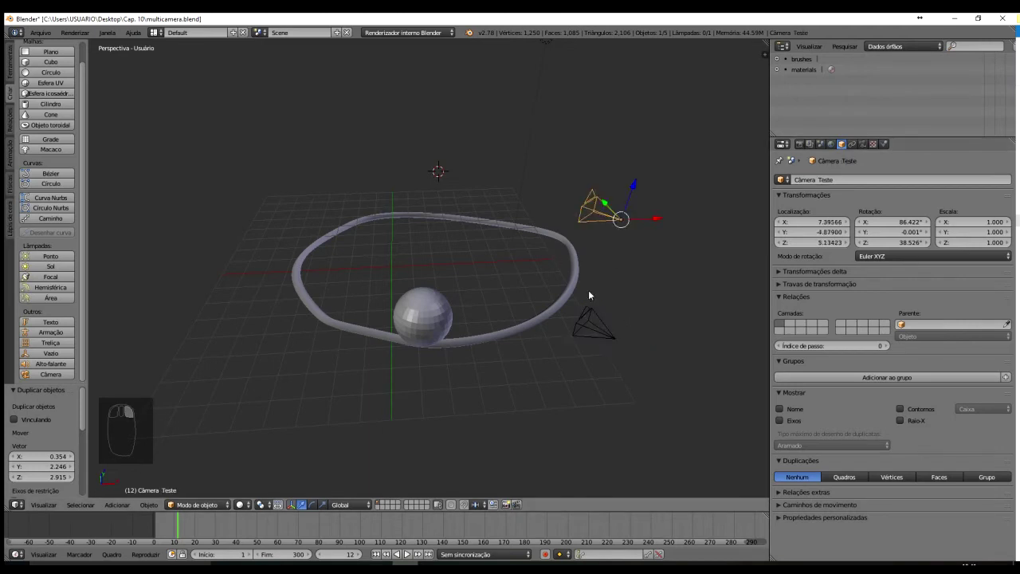
right_click(603, 333)
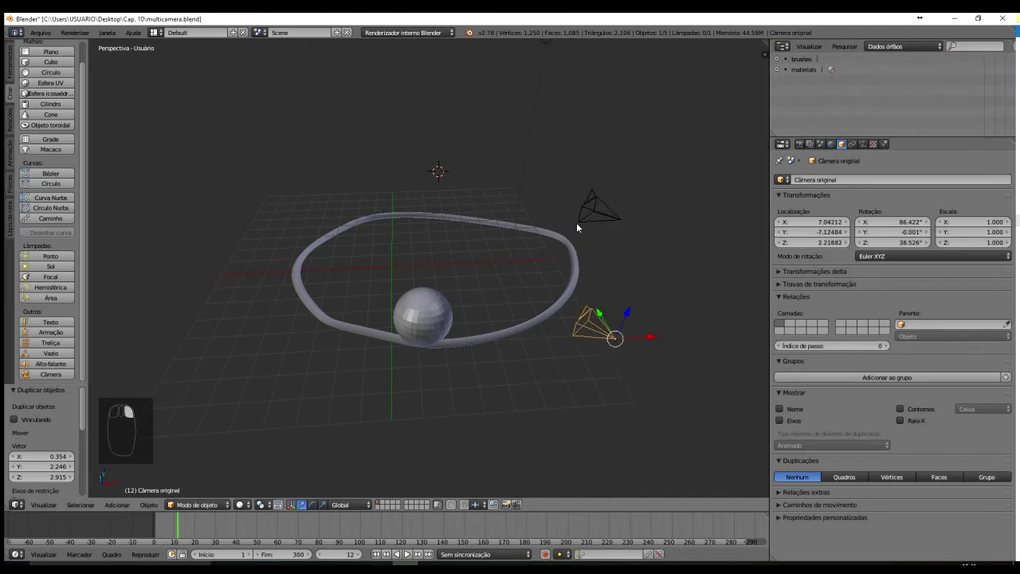
right_click(608, 211)
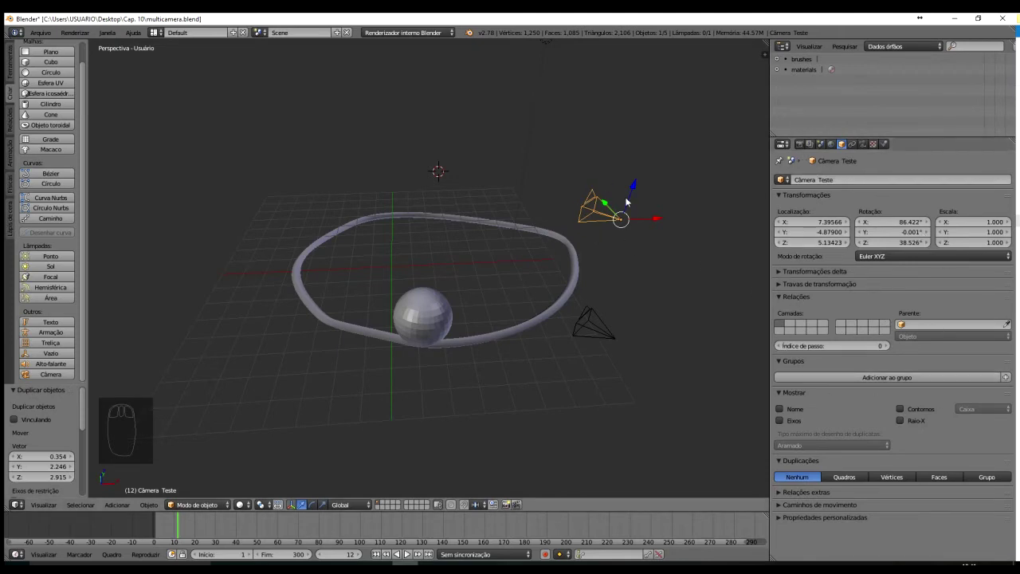
Shift Câmera original by about 0.15 along X, and move Câmera Teste slightly upward by about 0.17 in Z
right_click(606, 336)
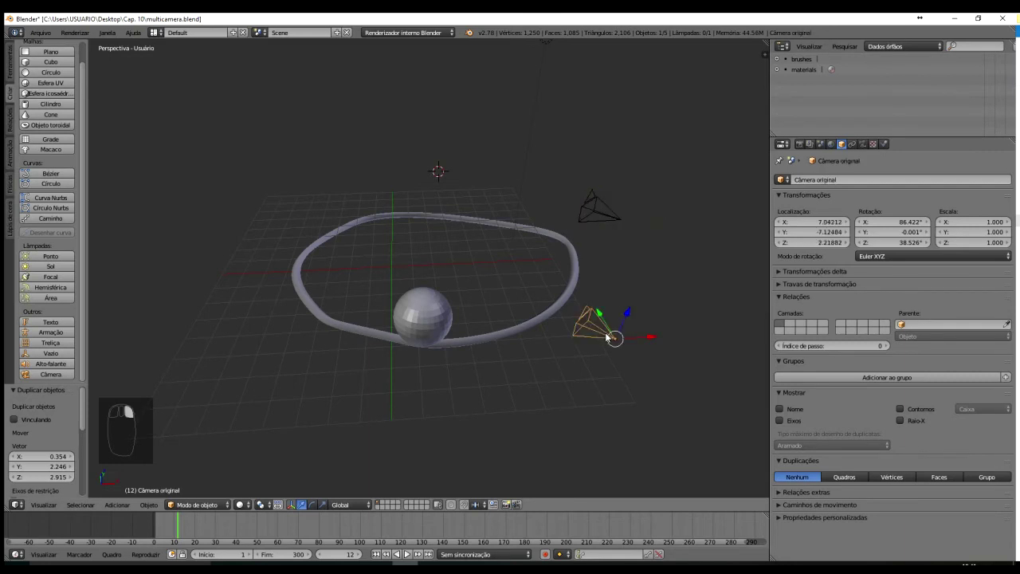
left_click_drag(612, 334, 542, 297)
left_click(621, 322)
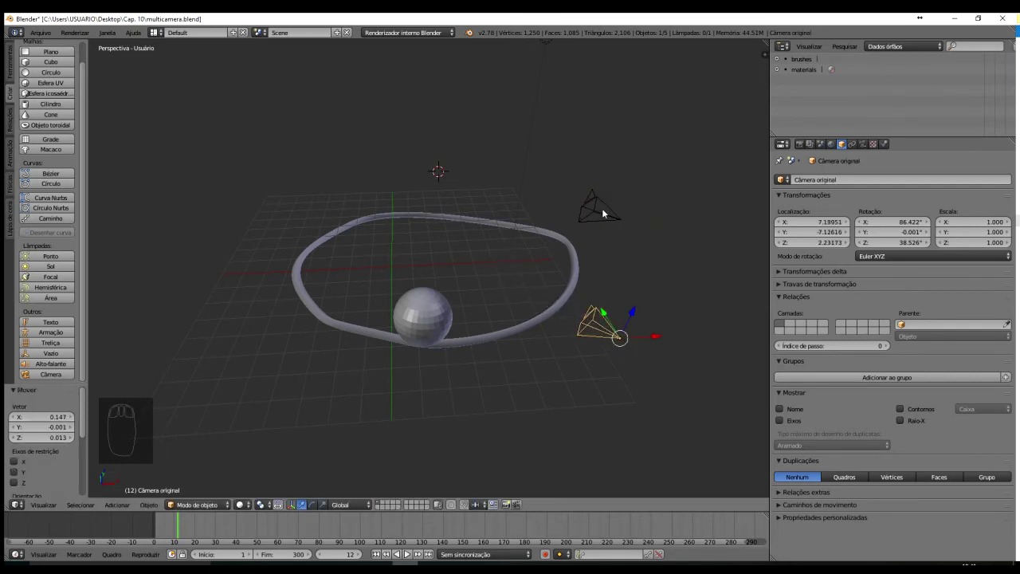
right_click(622, 218)
mouse_move(625, 221)
left_mouse_down()
mouse_move(628, 197)
mouse_move(622, 212)
left_mouse_up()
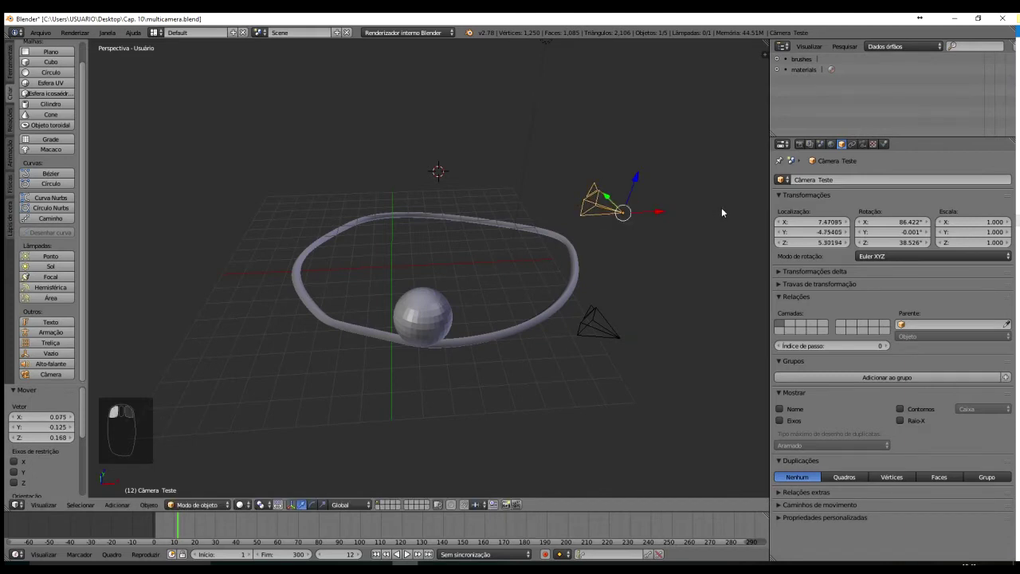
left_click_drag(806, 222, 774, 229)
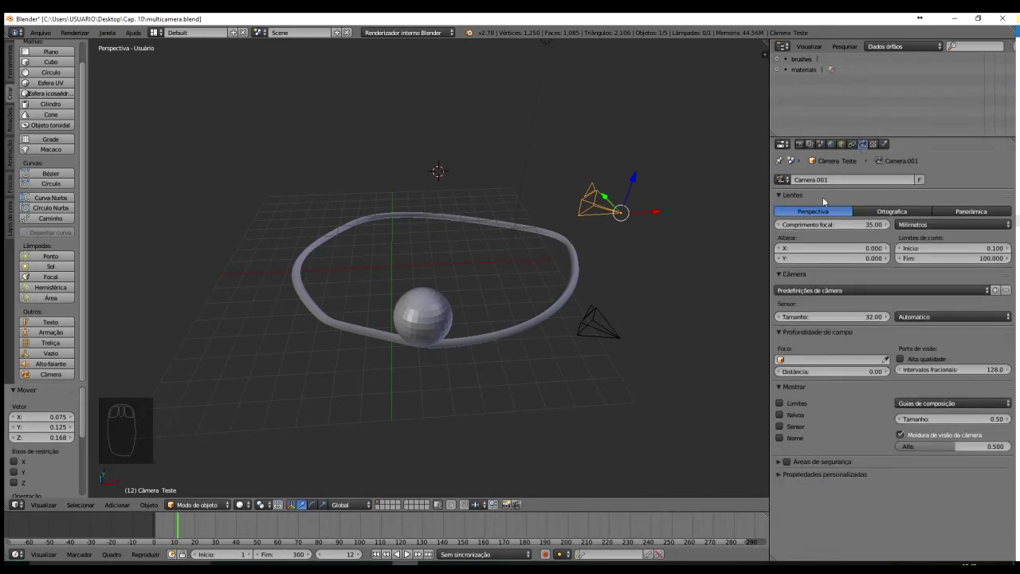
Check the data-blocks of both cameras and rename the one used by Câmera Teste as Câmera de lente aberta
right_click(603, 328)
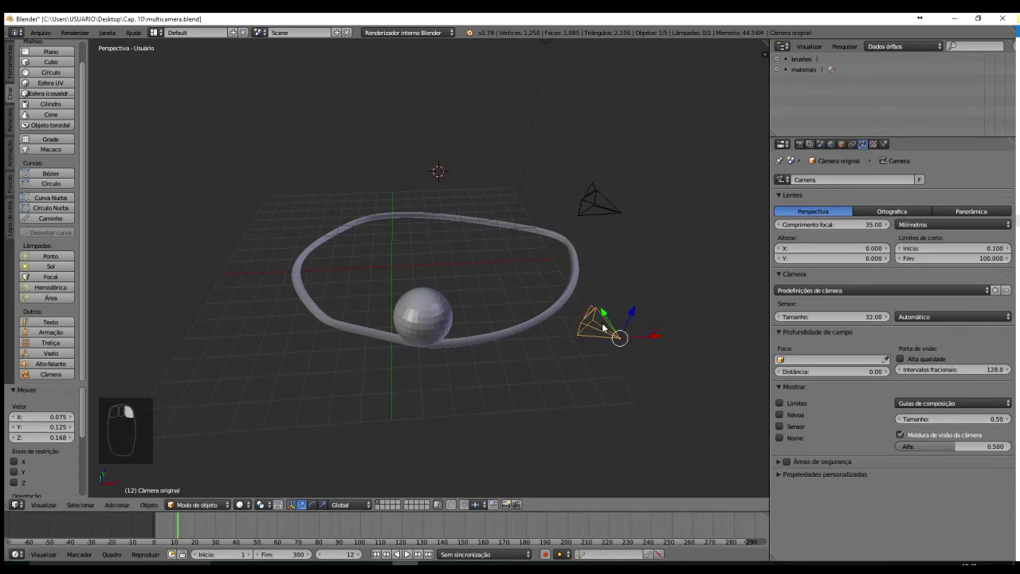
right_click(608, 213)
left_click(846, 179)
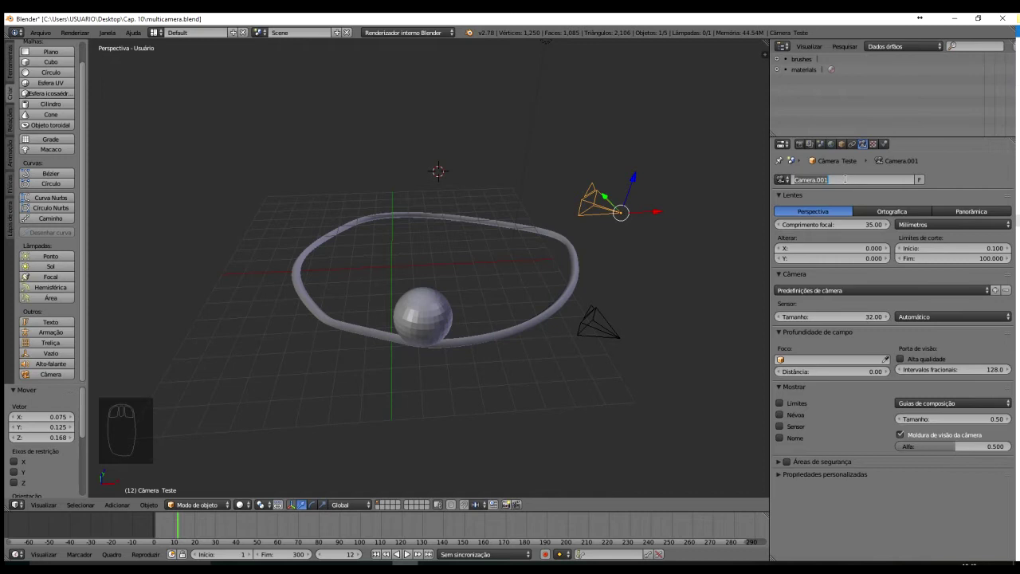
key("BackSpace")
key("Return")
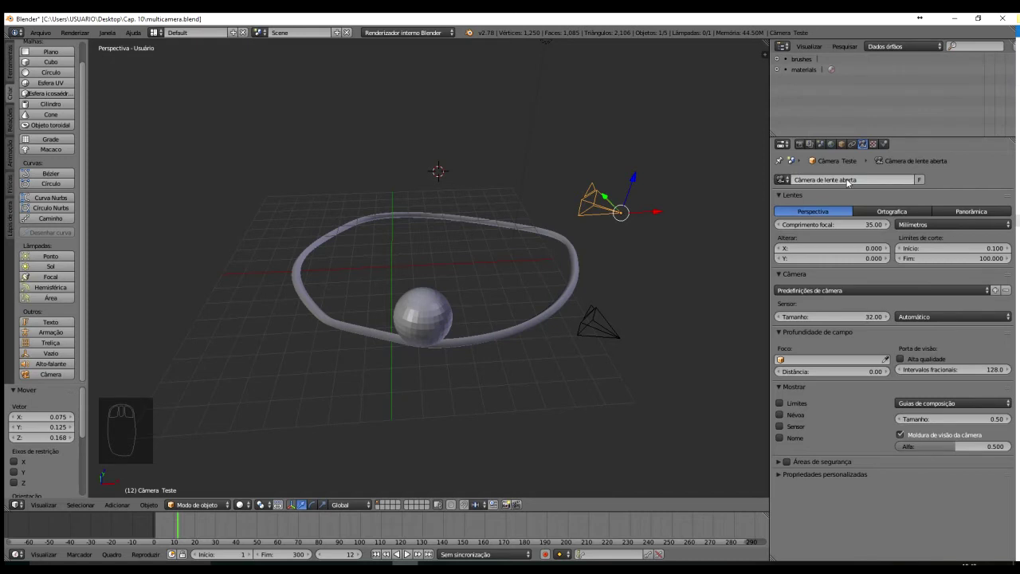
Assign the original's camera data-block to Câmera Teste and rename that data-block as Camera de lente fechada
left_click(784, 180)
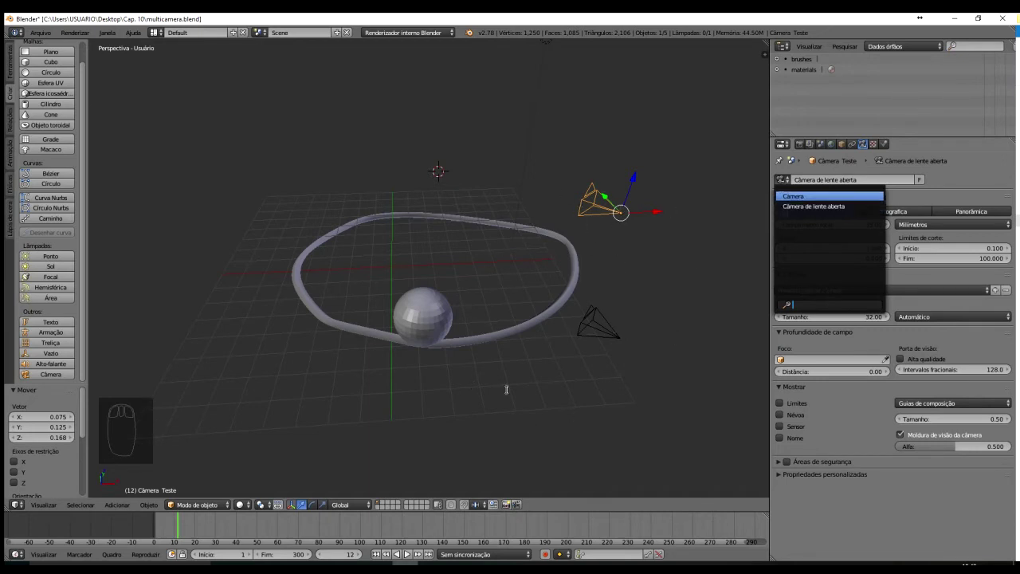
left_click(805, 195)
left_click(834, 180)
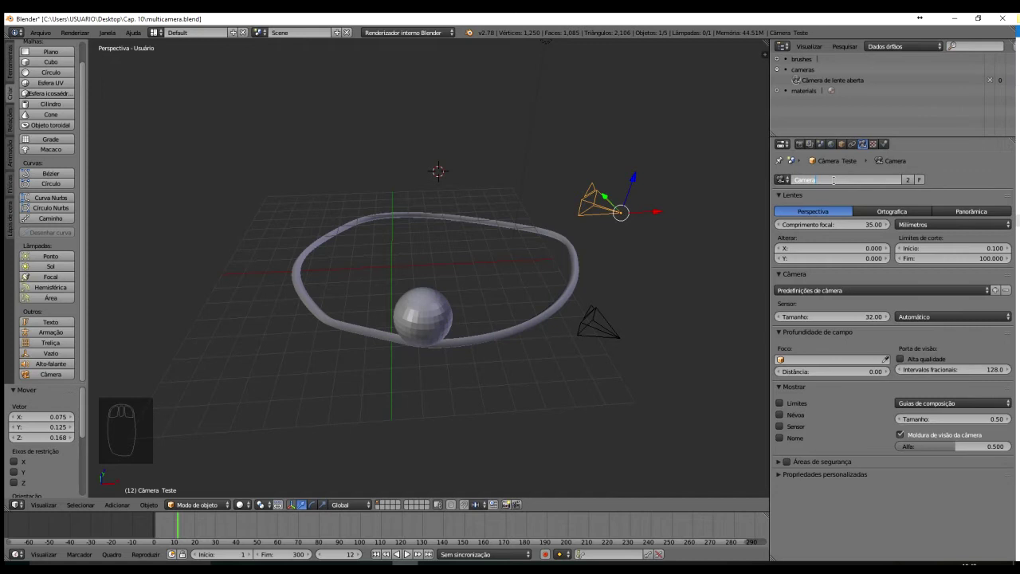
type("Câmera de lente fechada")
key("Return")
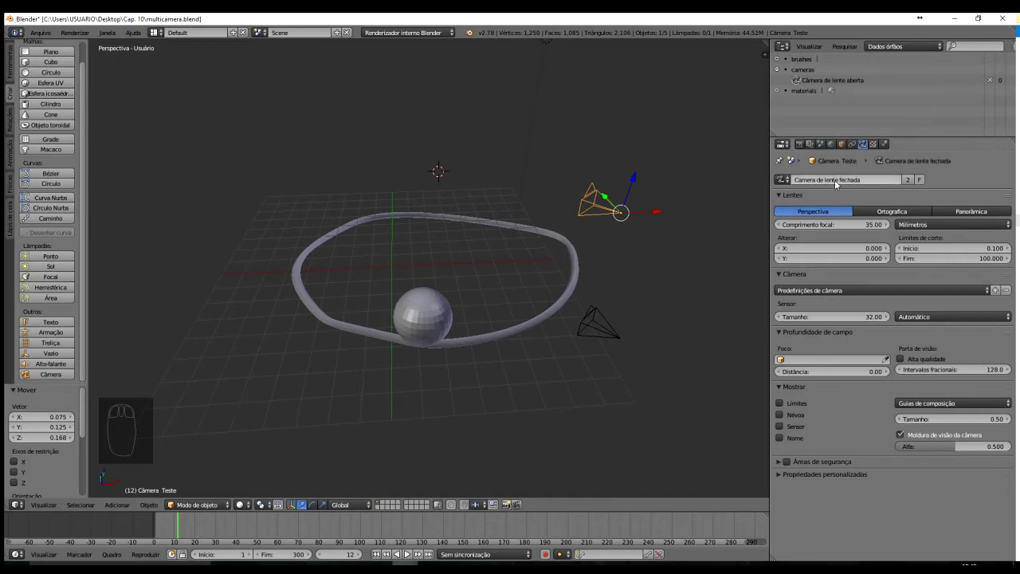
Reassign the Câmera de lente aberta data-block to Câmera Teste, and look through it as active camera with the view properties shown
left_click(789, 183)
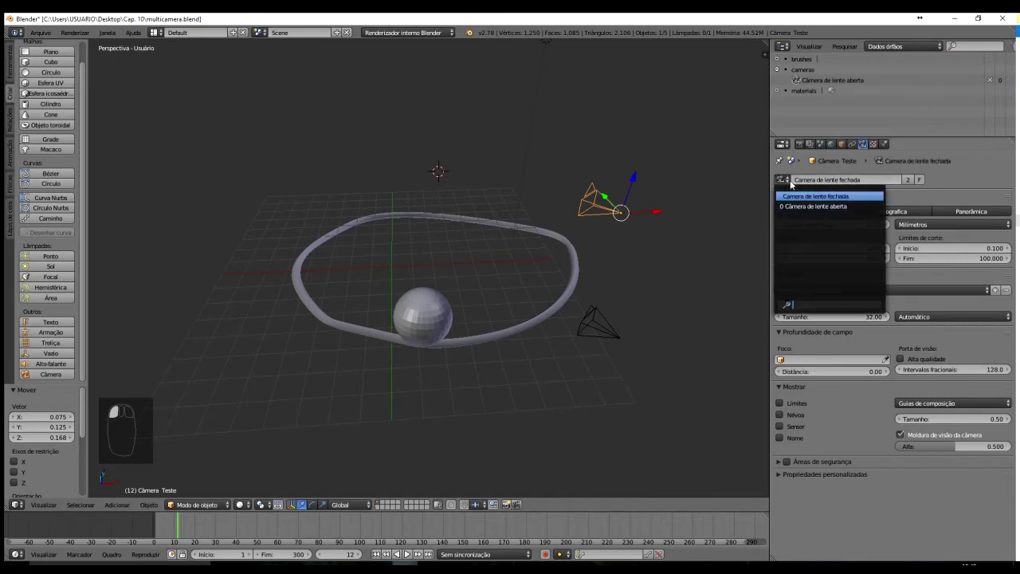
left_click(822, 207)
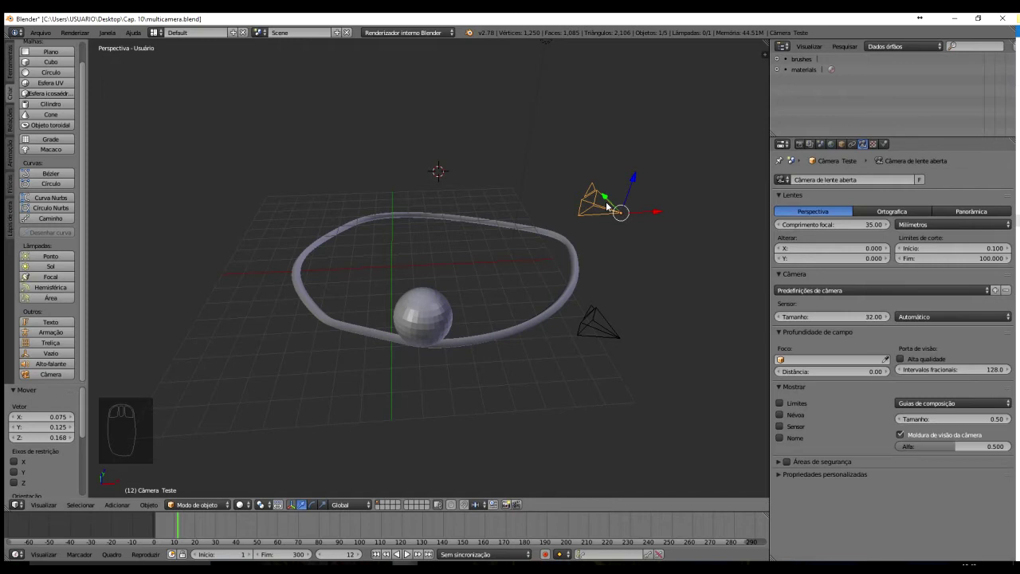
key("ctrl+KP_0")
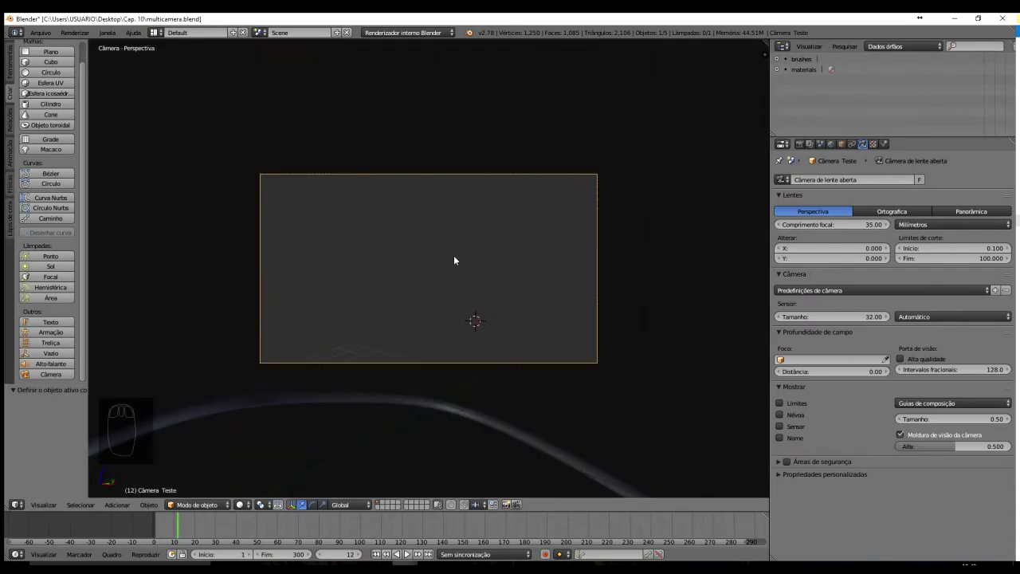
key("n")
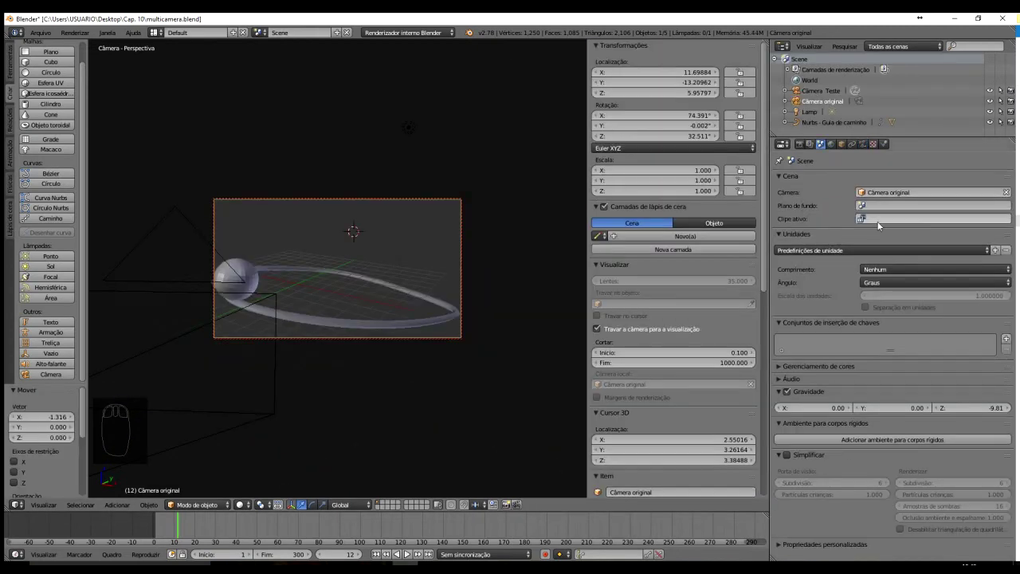
Switch the scene's active camera between Câmera Teste and Câmera original to compare their views, ending on Câmera Teste
left_click(912, 192)
left_click(904, 208)
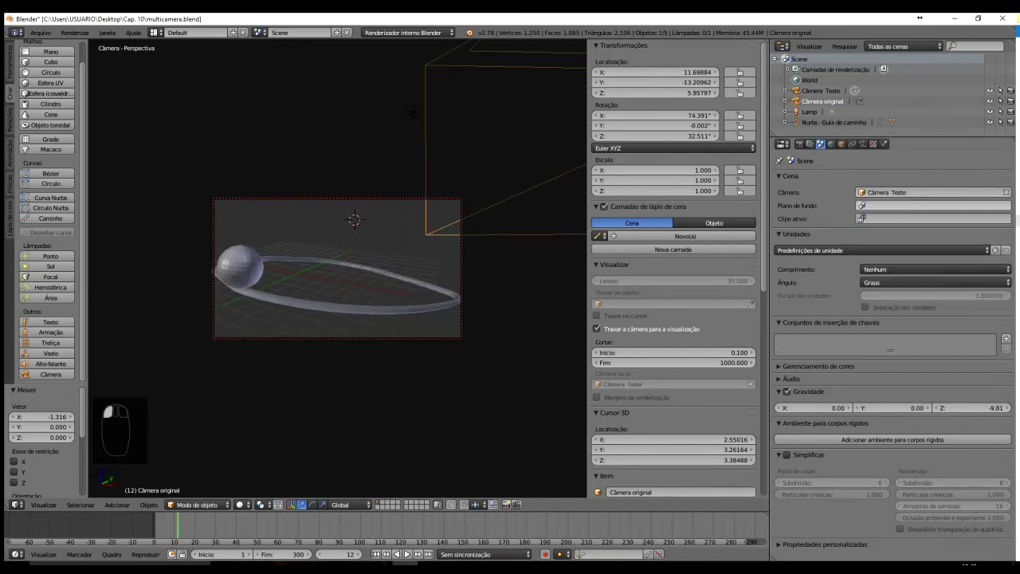
left_click(916, 192)
left_click(901, 216)
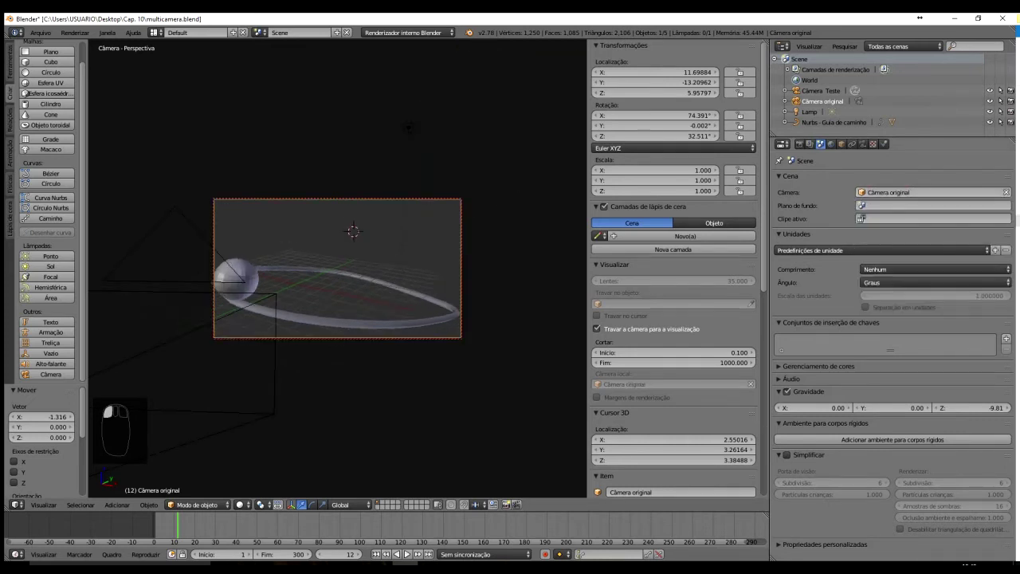
left_click(910, 192)
left_click(905, 204)
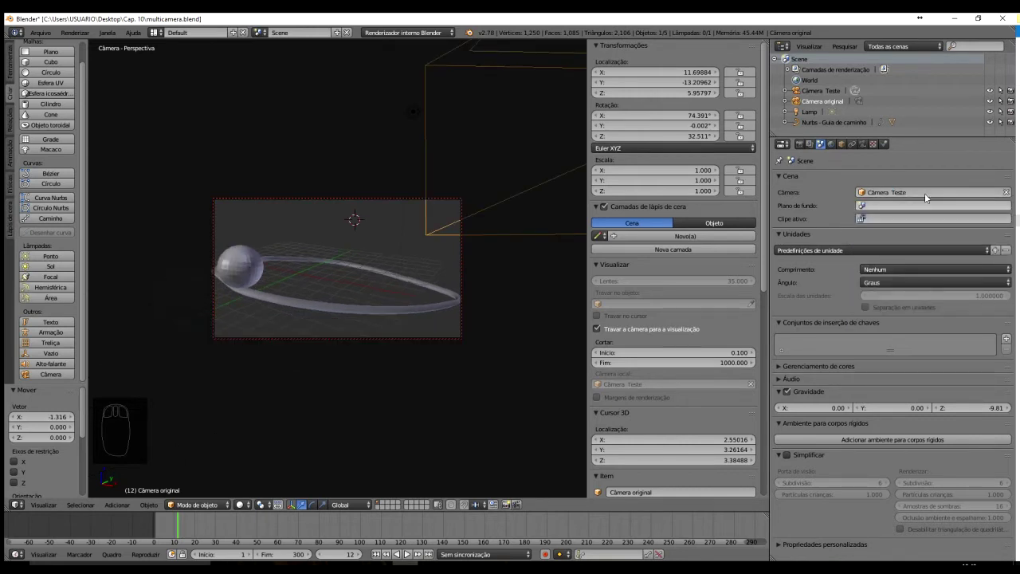
middle_click_drag(709, 184, 708, 185)
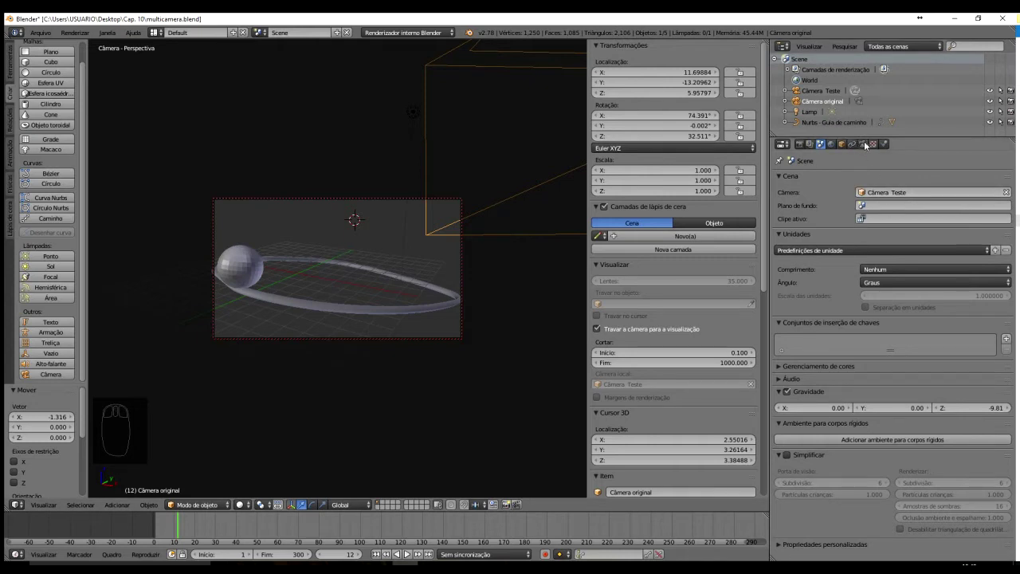
Set the camera sensor size to 100 for Câmera Teste and to 9.45 for Câmera original
left_click(823, 92)
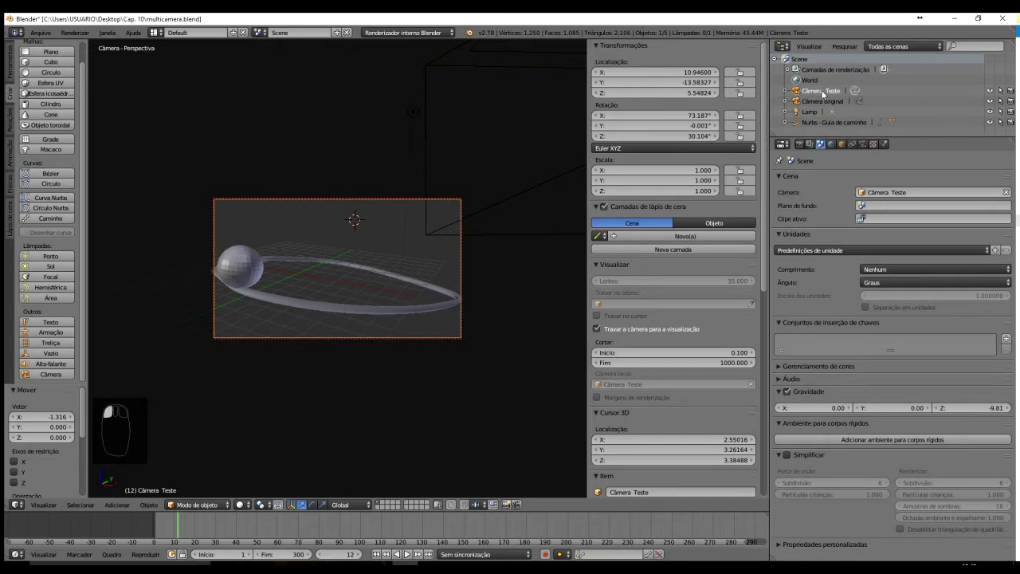
left_click(862, 144)
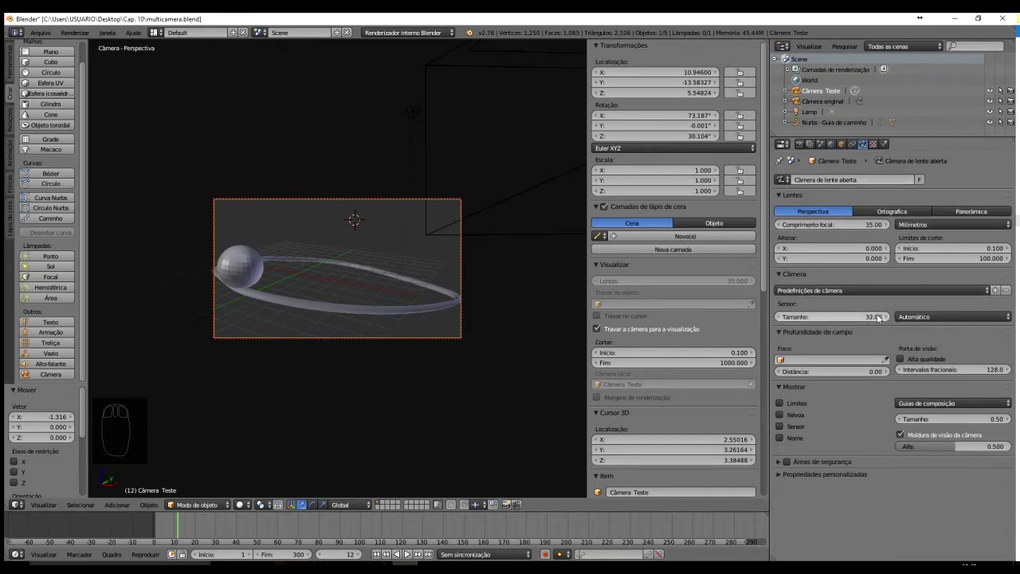
left_click_drag(878, 318, 892, 317)
left_click_drag(14, 295, 425, 507)
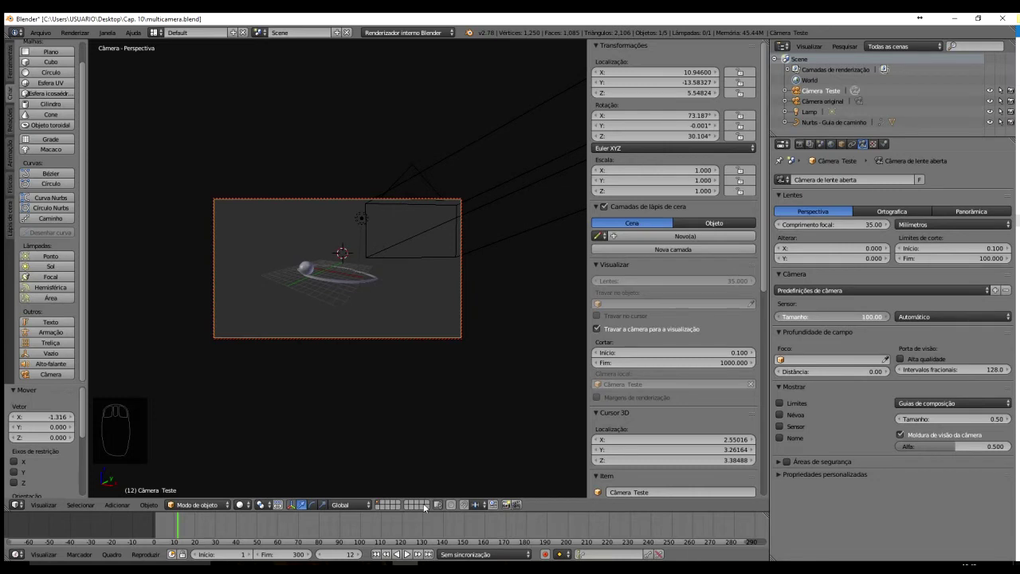
left_click_drag(624, 493, 880, 317)
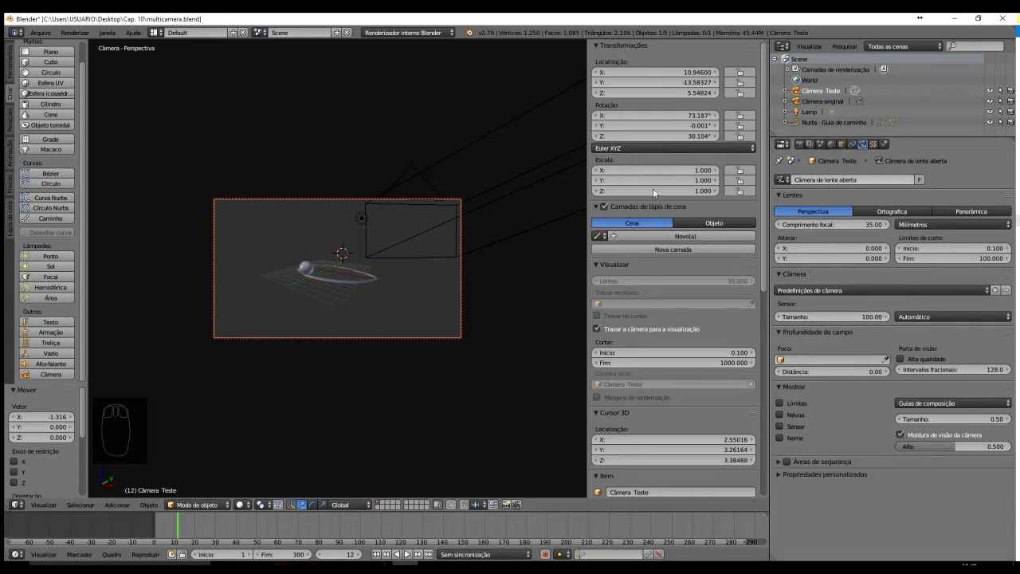
right_click(430, 230)
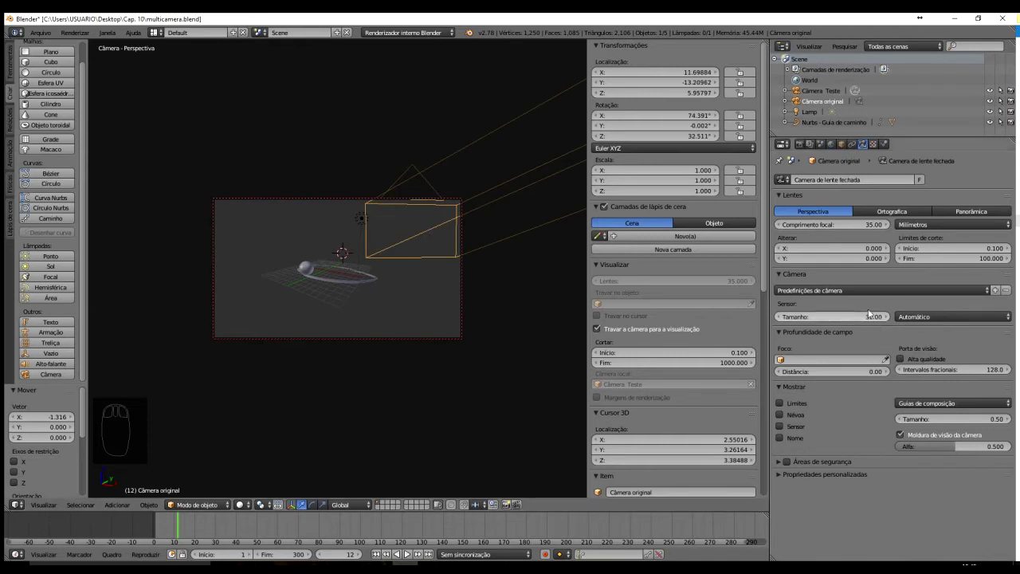
left_click_drag(876, 318, 695, 372)
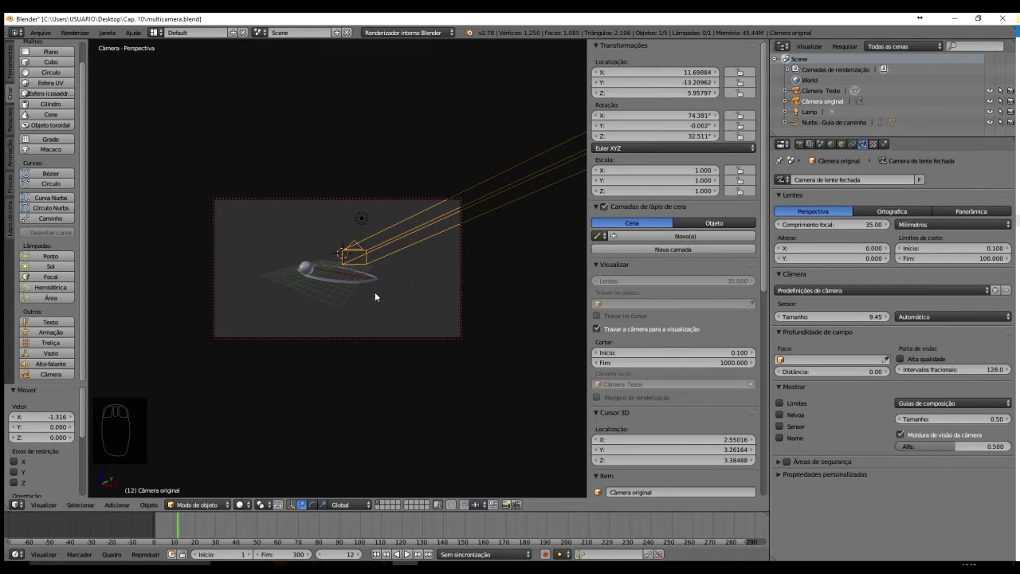
Examine both cameras up close from above, comparing the shapes of their viewing cones
key("KP_7")
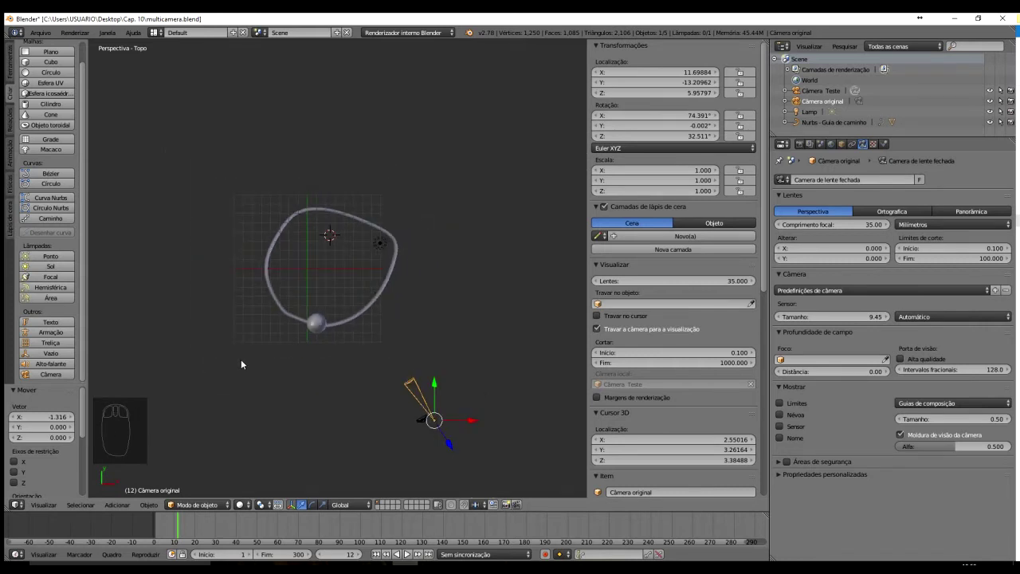
right_click(419, 425)
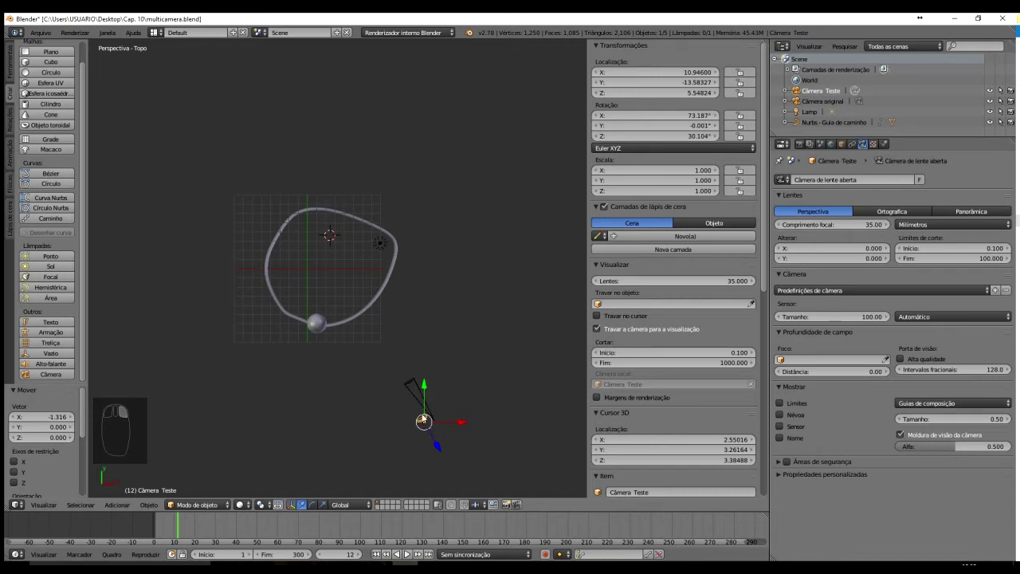
right_click(414, 392)
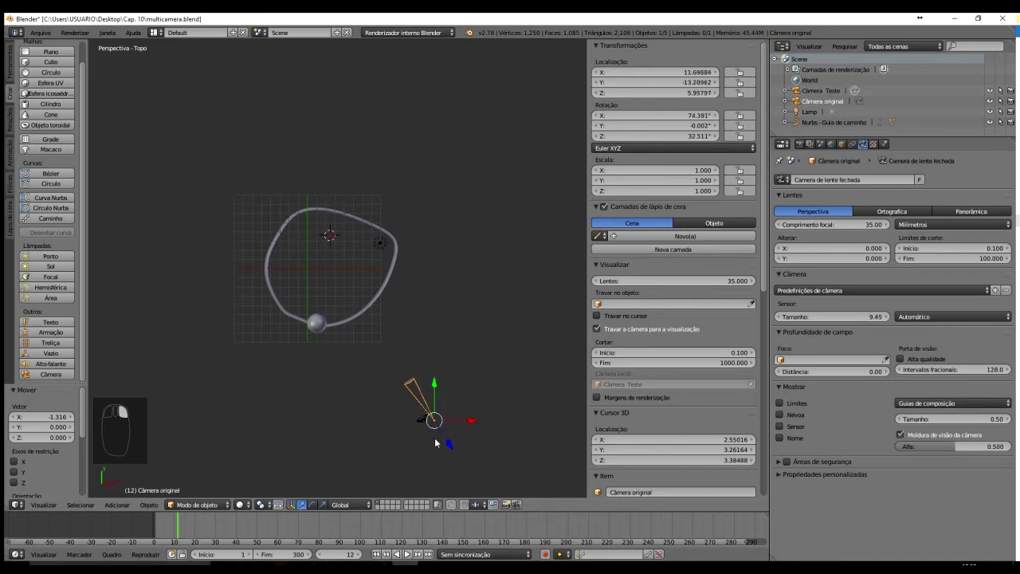
middle_click_drag(488, 454, 402, 394, "shift")
scroll(384, 390, "up", 4)
middle_click_drag(493, 455, 472, 397, "shift")
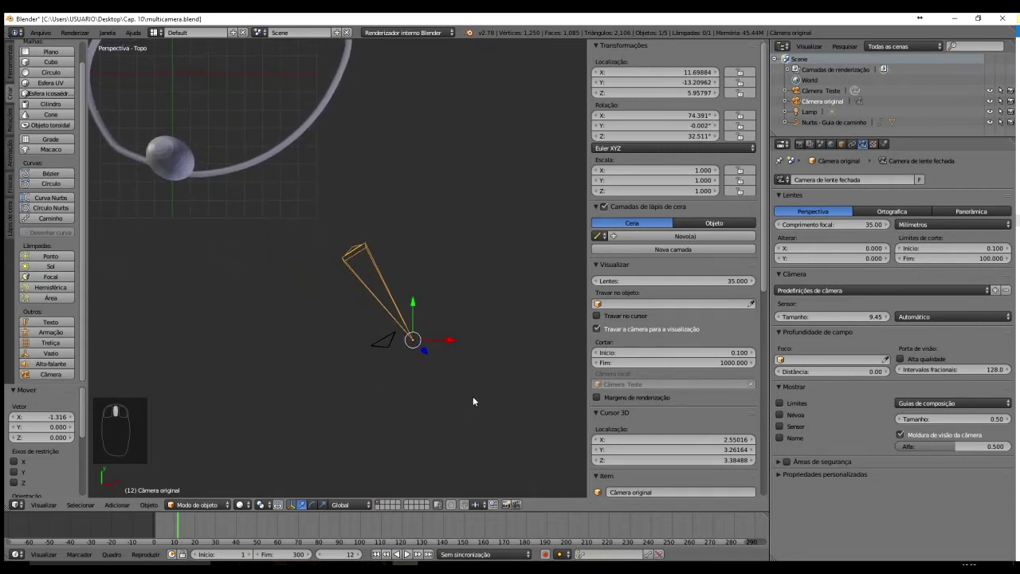
scroll(405, 406, "up", 3)
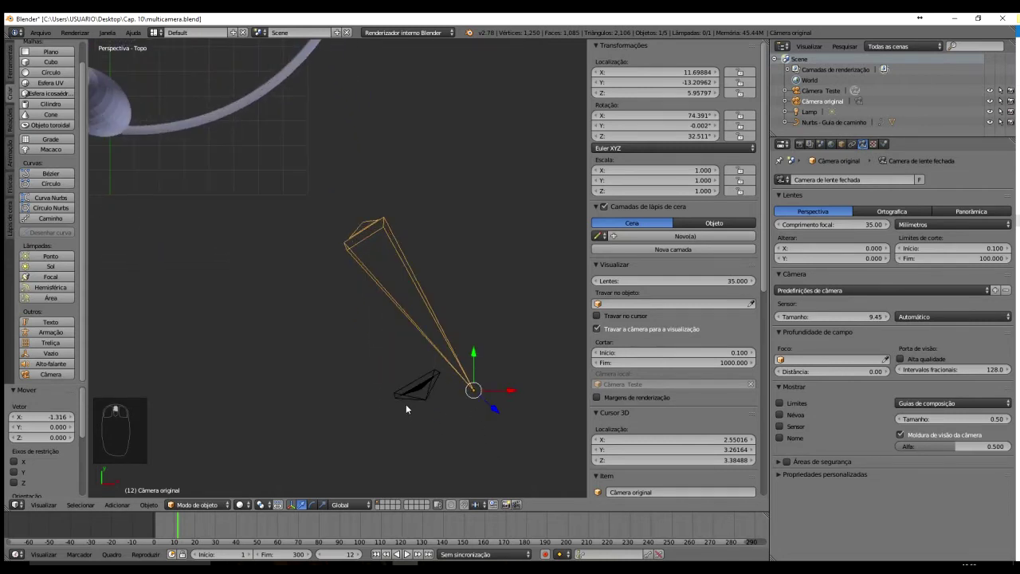
middle_click_drag(405, 404, 442, 402)
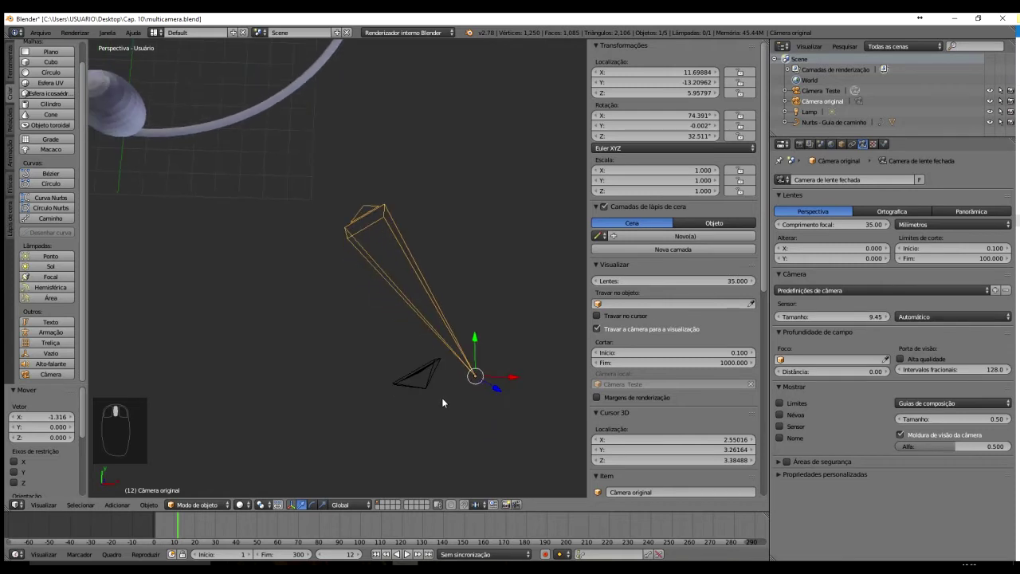
Alternate between Câmera Teste and Câmera original to compare each one's object name, data-block and sensor size
right_click(415, 377)
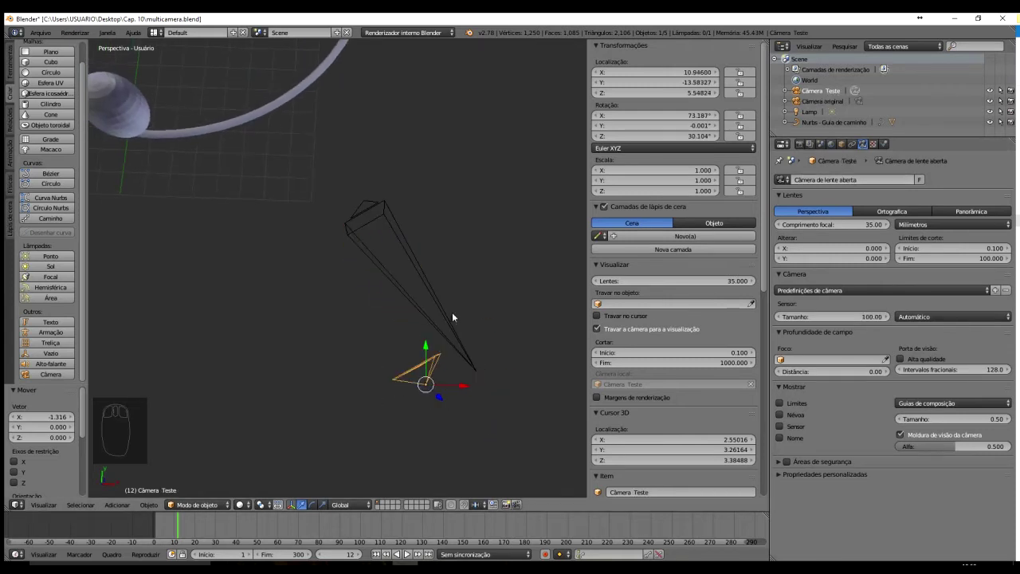
right_click(408, 283)
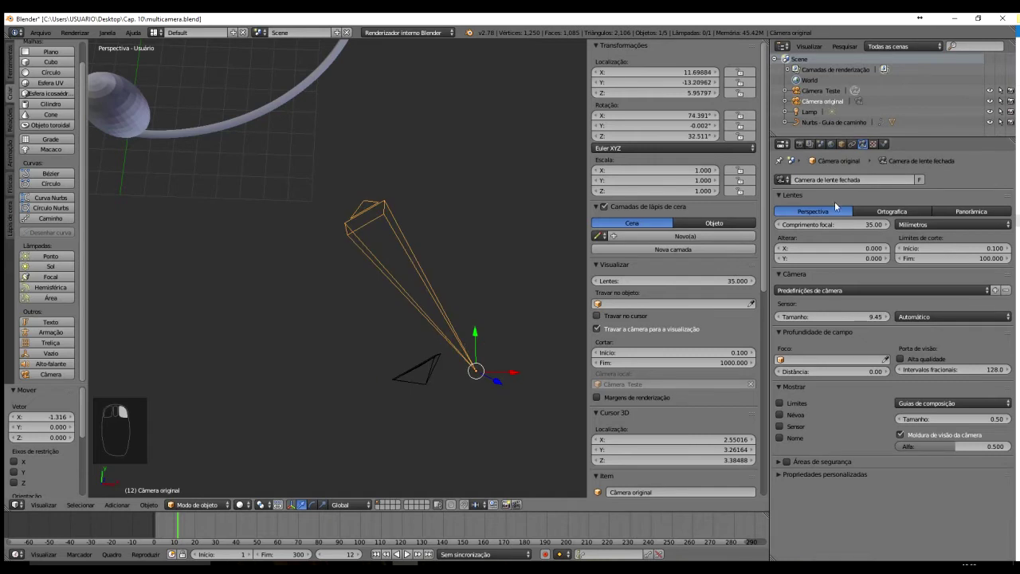
right_click(406, 373)
right_click(415, 283)
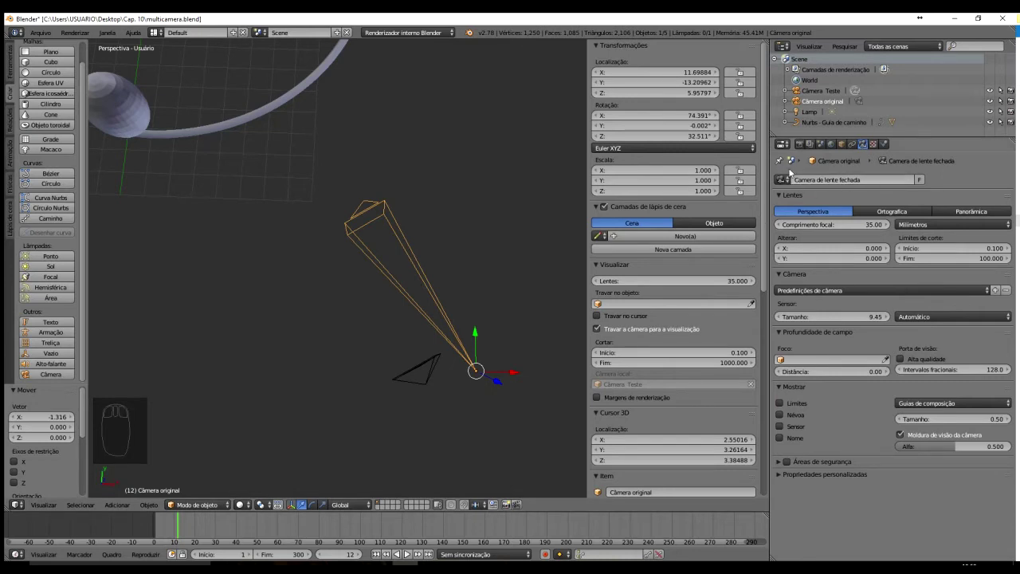
right_click(410, 283)
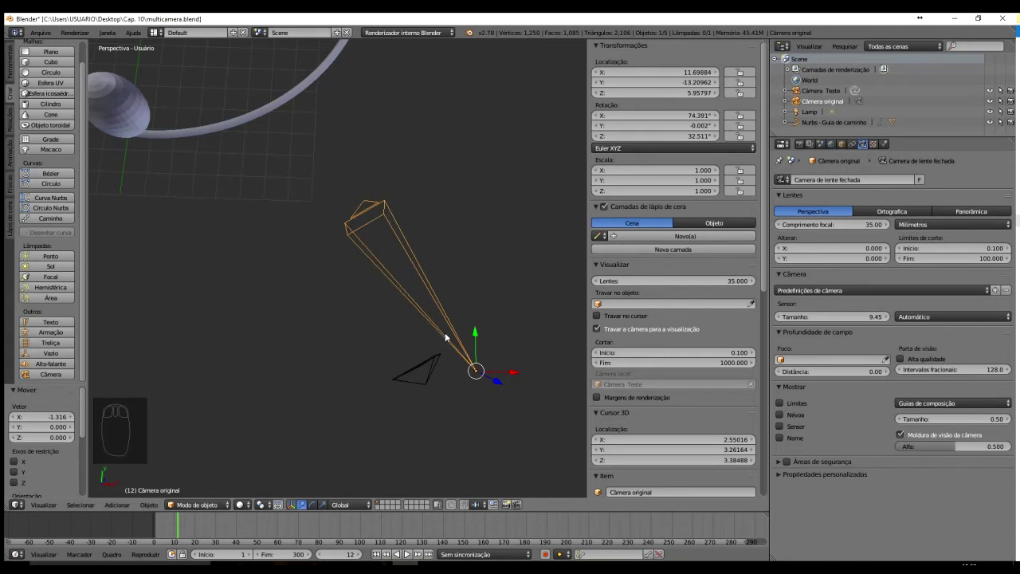
right_click(425, 368)
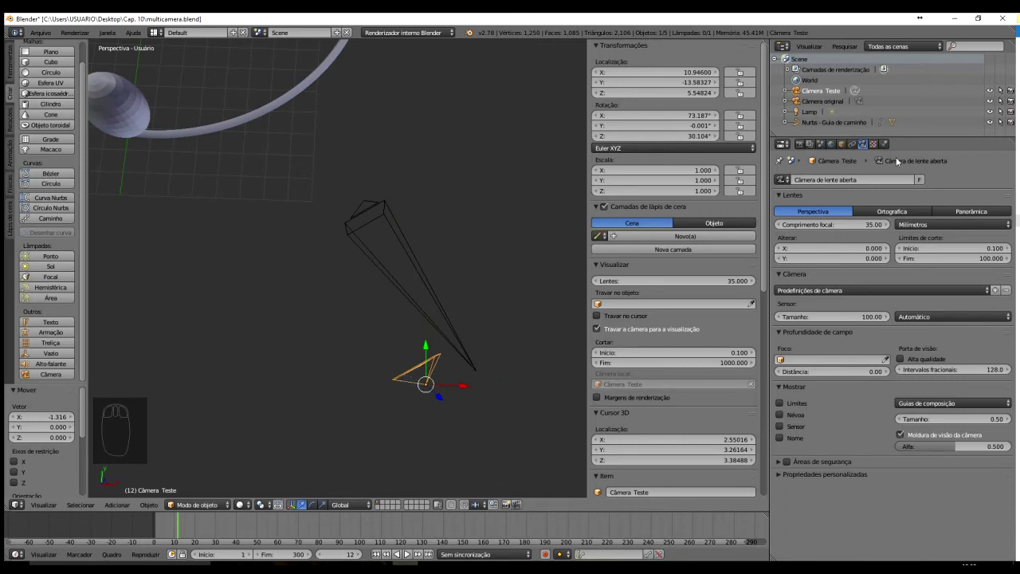
Assign the Câmera de lente aberta data-block to Câmera original
right_click(415, 281)
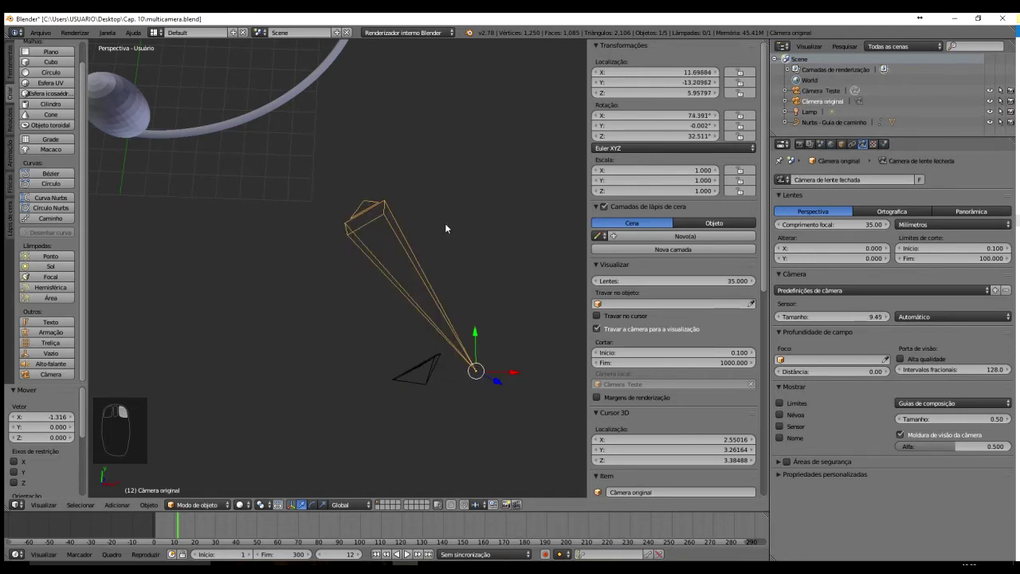
left_click(783, 179)
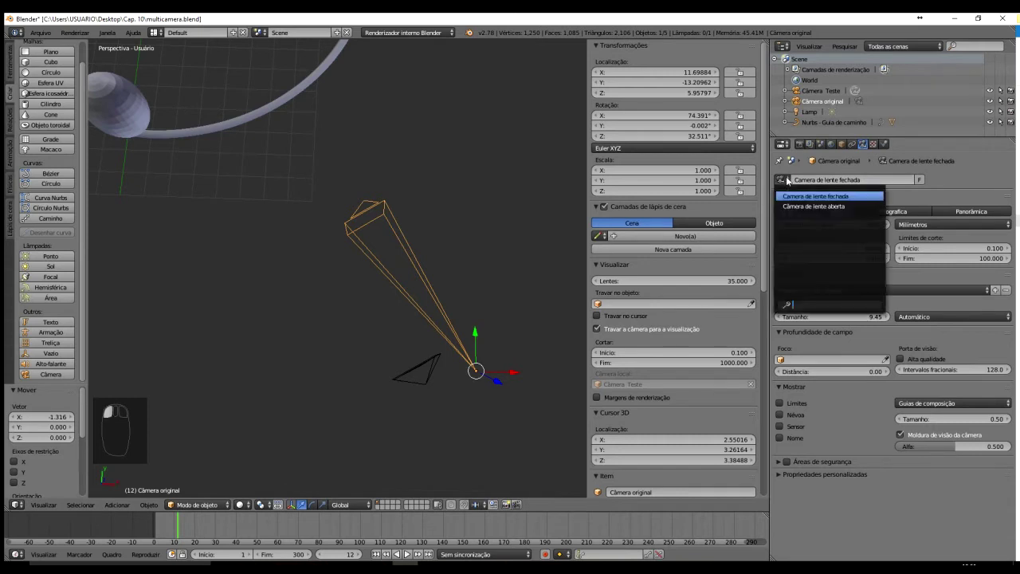
left_click(816, 207)
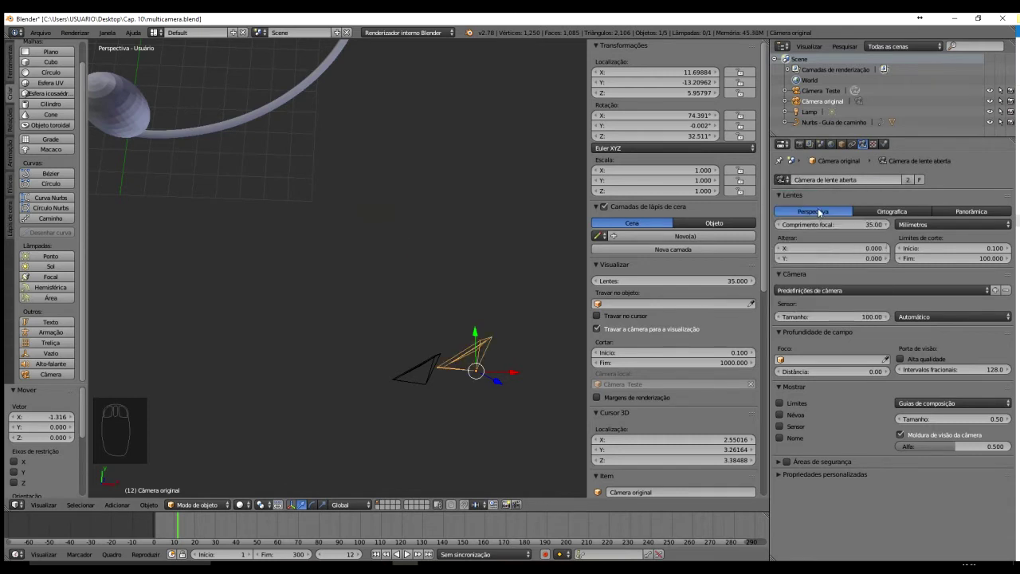
Alternate between Câmera Teste and Câmera original to check which camera data-block and viewing cone each one uses
right_click(419, 374)
right_click(476, 359)
right_click(420, 368)
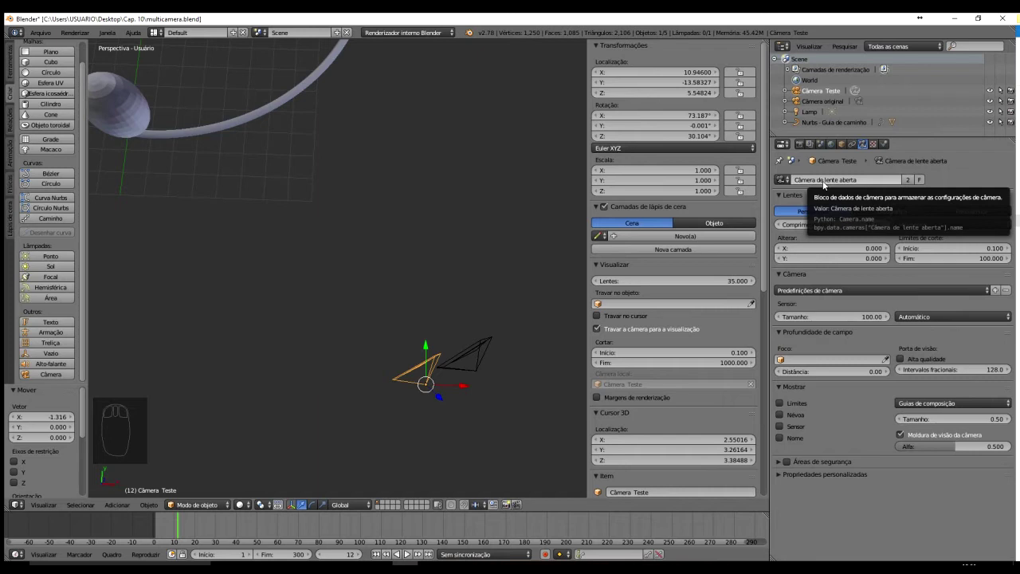
key("KP_Decimal")
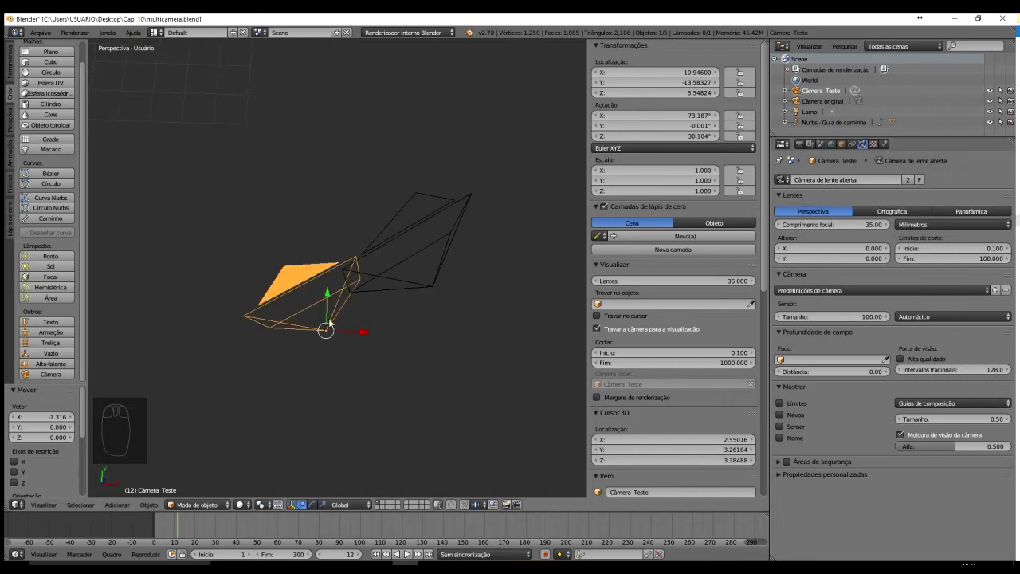
right_click(429, 230)
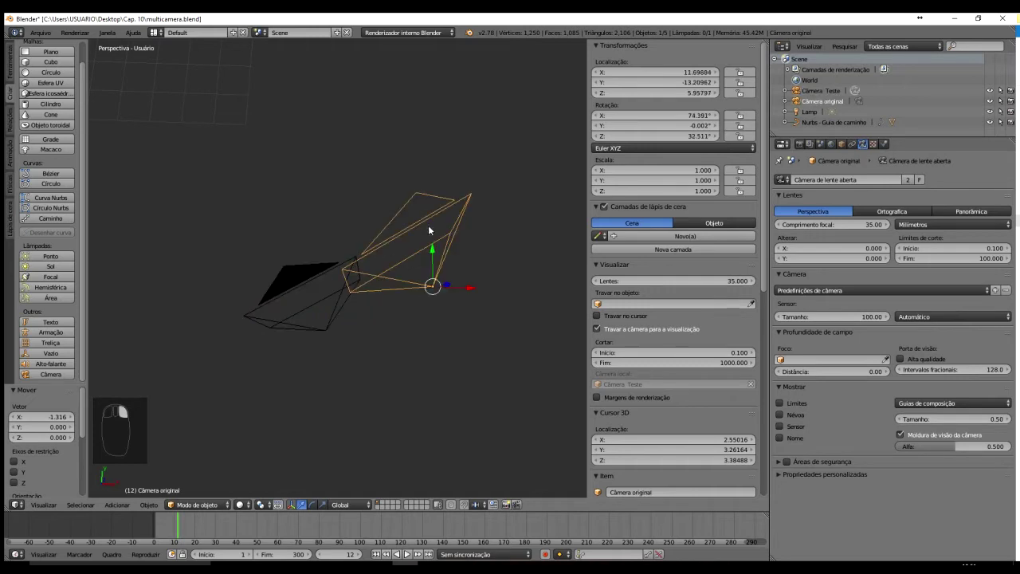
right_click(284, 300)
right_click(387, 252)
right_click(291, 295)
right_click(396, 260)
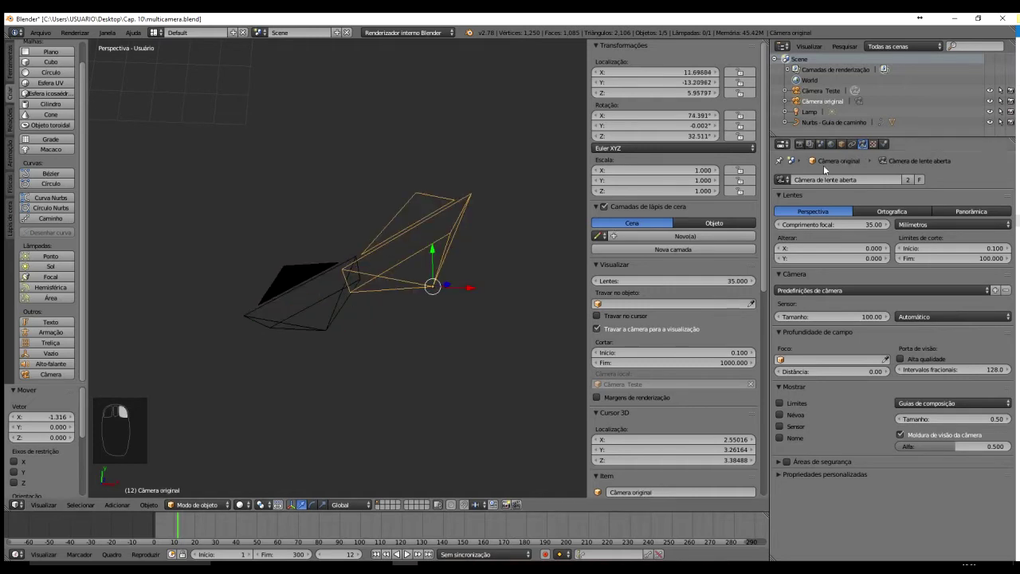
Reassign the Câmera de lente fechada data-block to Câmera original and return the timeline to the first frame
left_click(783, 180)
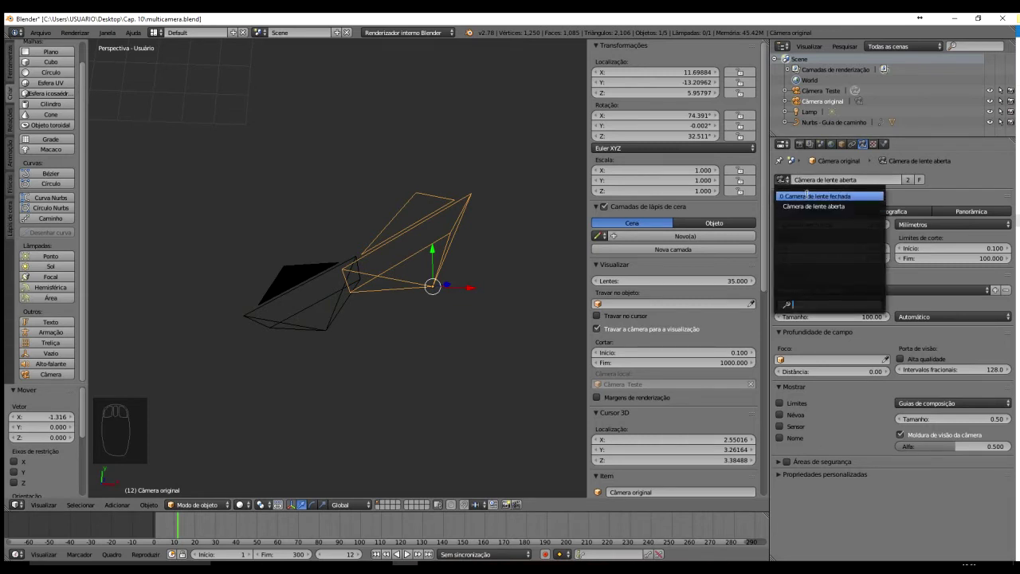
left_click(808, 195)
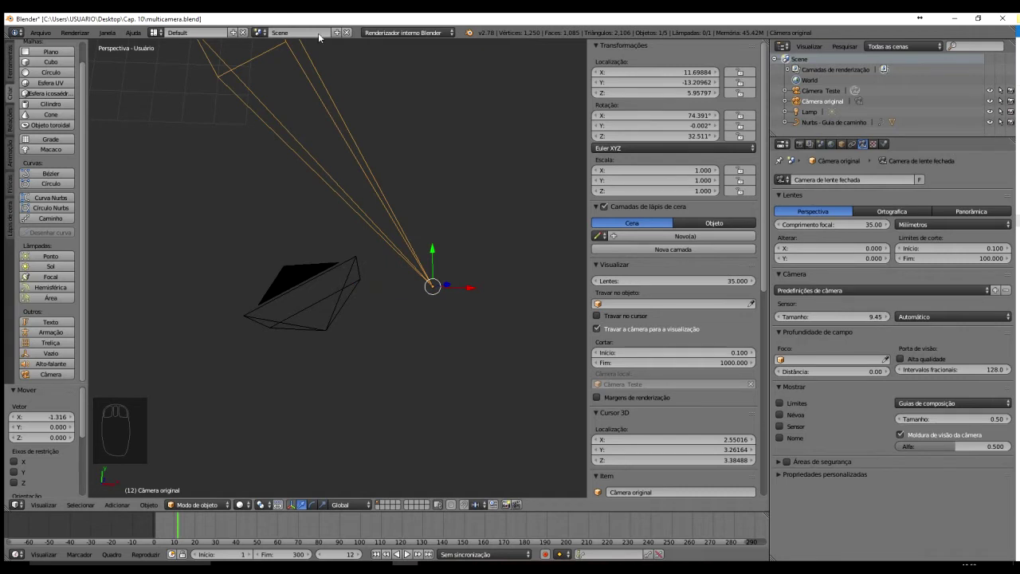
key("shift+Left")
Switch Câmera Teste's data-block to Câmera de lente fechada, and set it back to Câmera de lente aberta
right_click(314, 285)
right_click(364, 207)
left_click(313, 292)
right_click(312, 292)
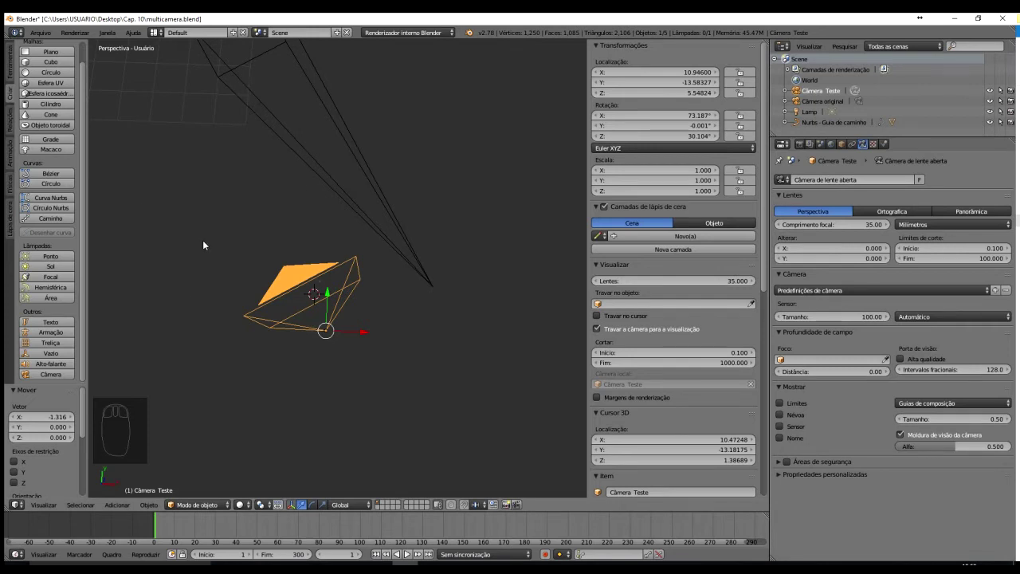
left_click(785, 180)
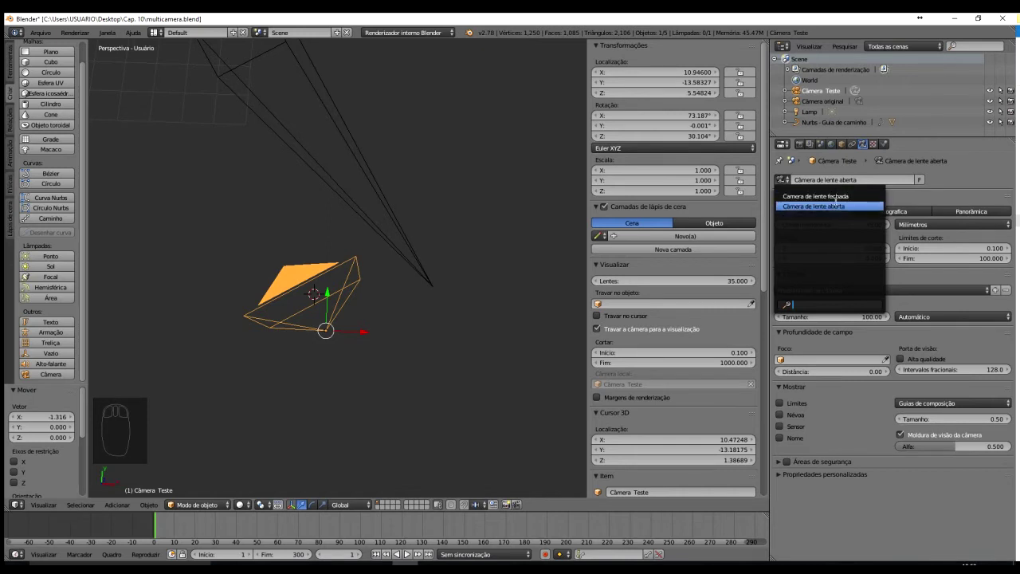
left_click(831, 197)
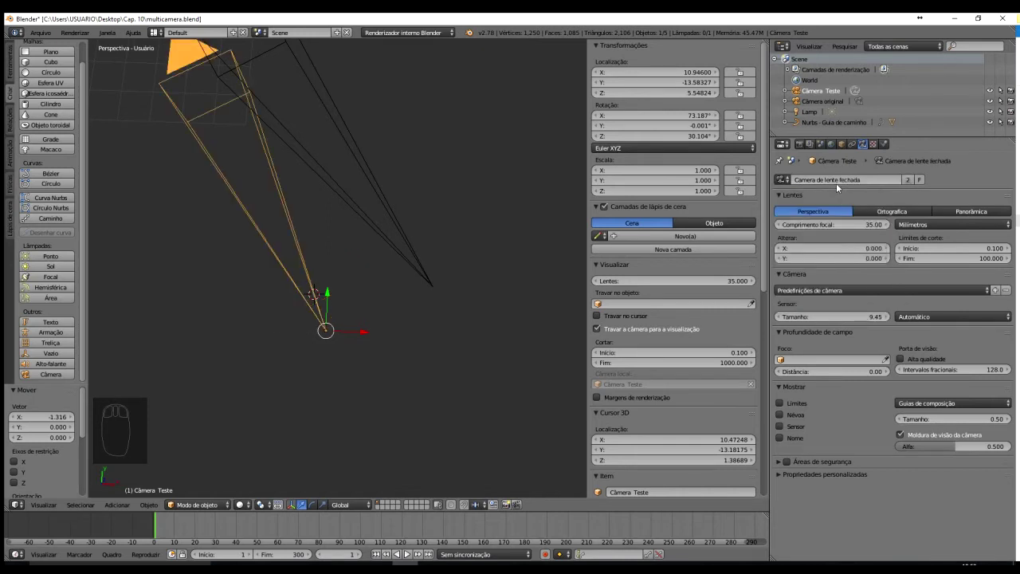
left_click(785, 180)
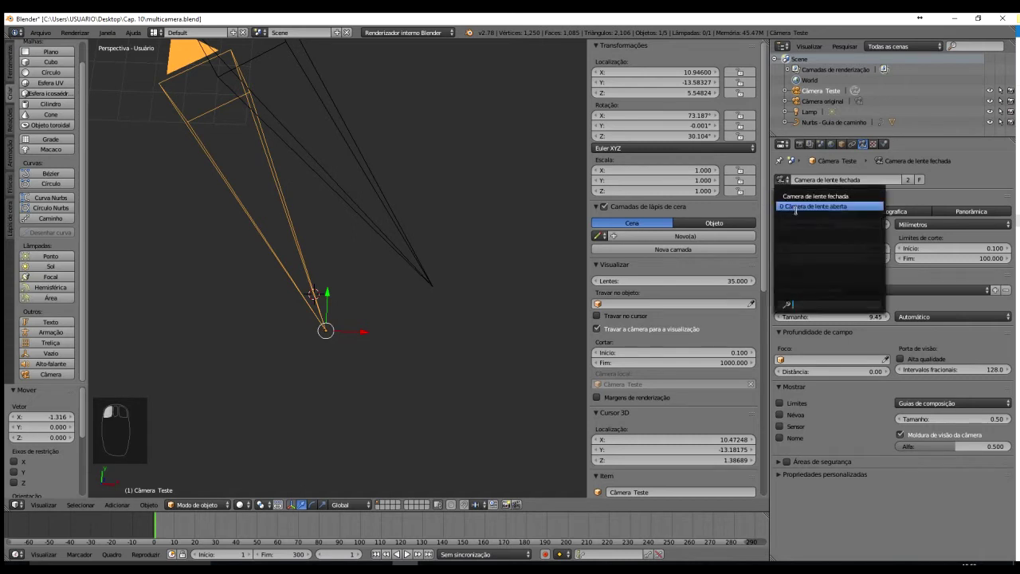
left_click(797, 210)
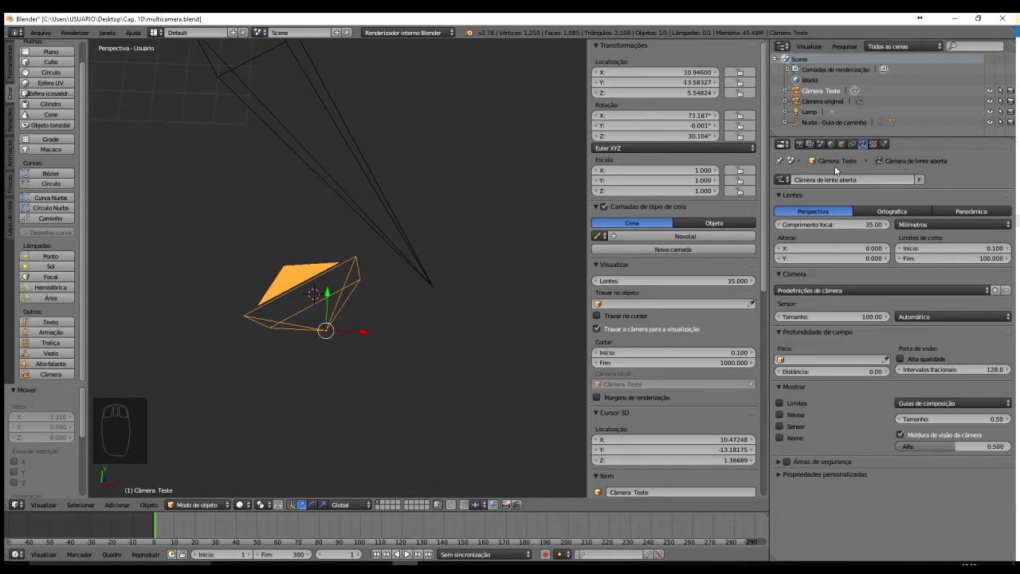
Delete the Câmera Teste object from the scene
right_click(300, 284)
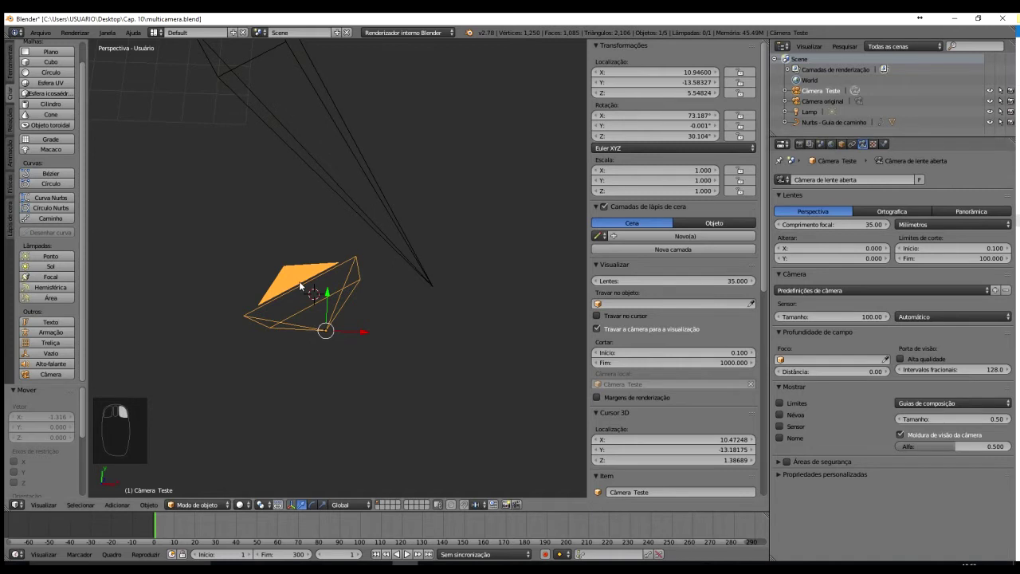
key("Delete")
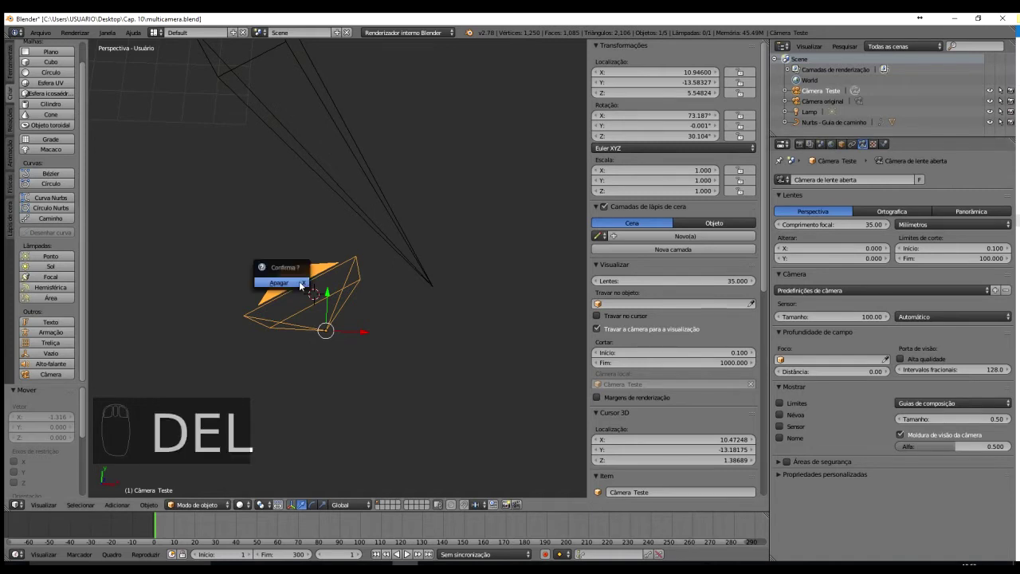
left_click(299, 285)
scroll(315, 245, "down", 5)
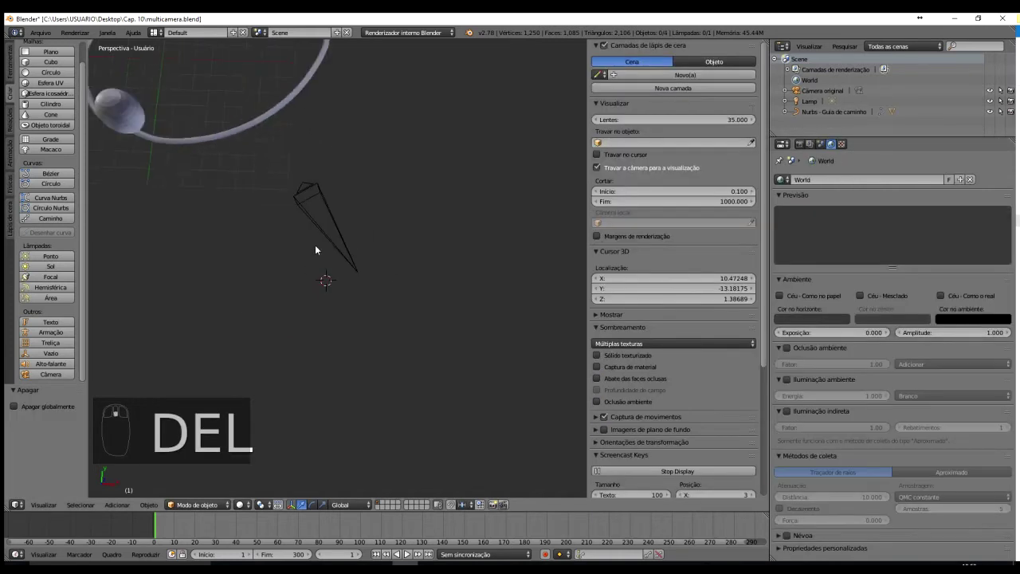
Set Câmera original's lens type to Ortográfica and look through the camera
right_click(332, 214)
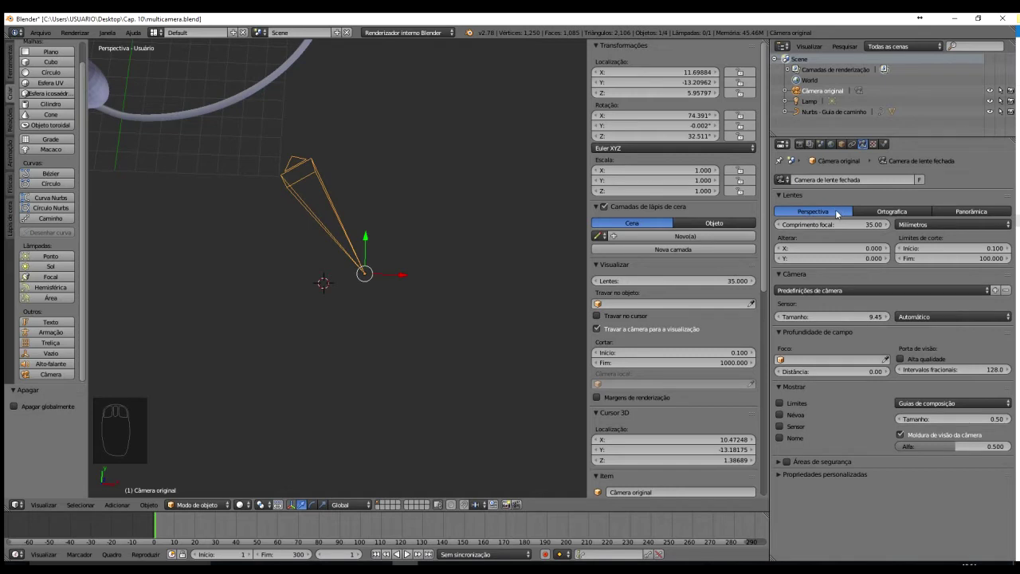
left_click(894, 214)
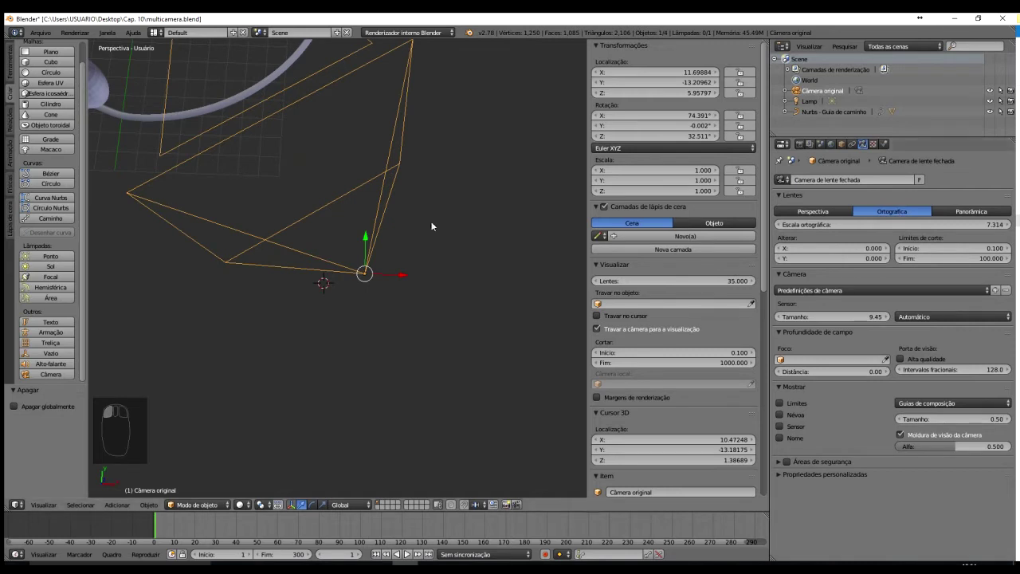
key("KP_0")
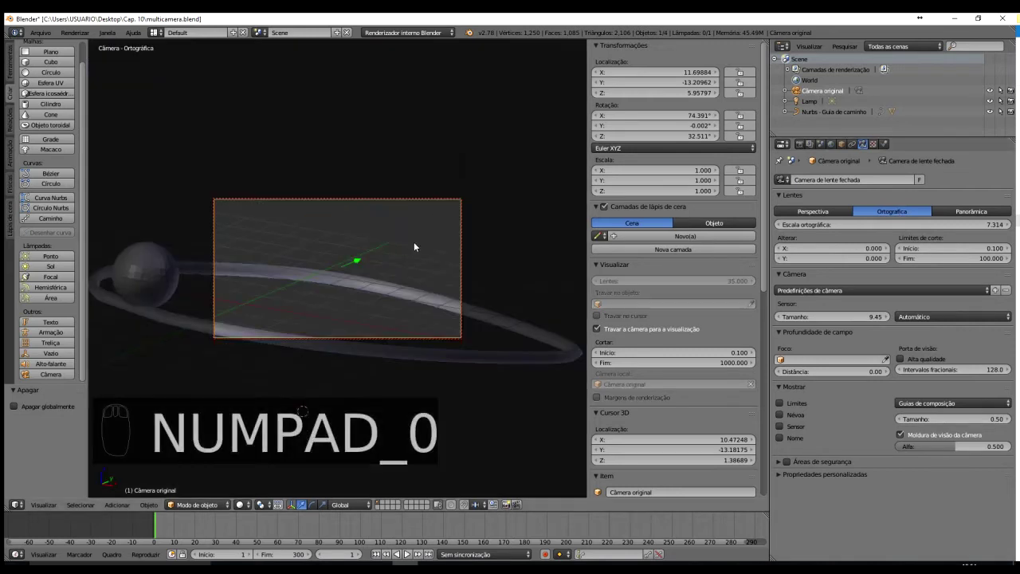
scroll(345, 299, "down", 2)
scroll(344, 299, "up", 2)
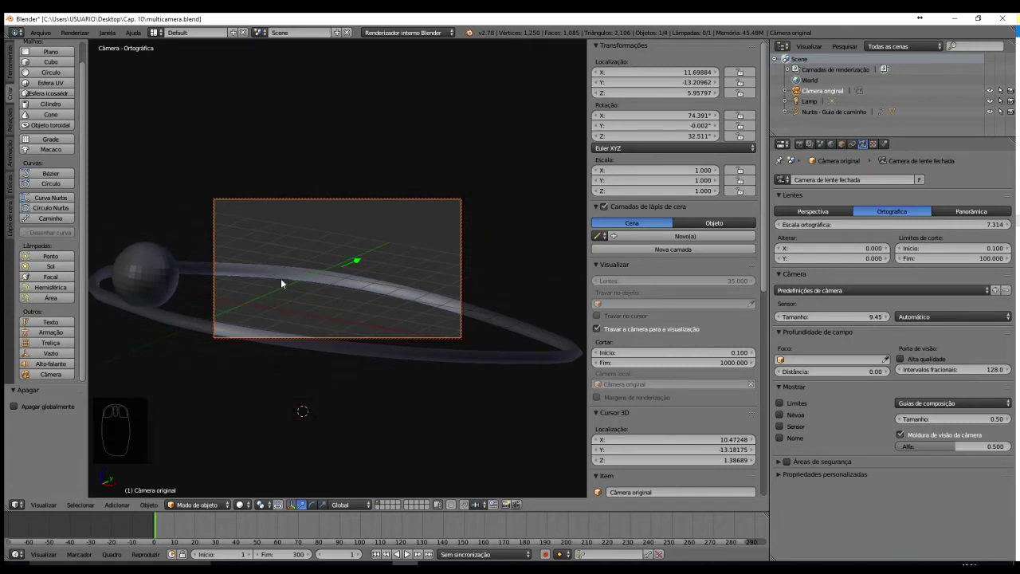
Discard the current scene by reloading the startup file, and turn on the Screencast Keys display
left_click(40, 33)
left_click(51, 45)
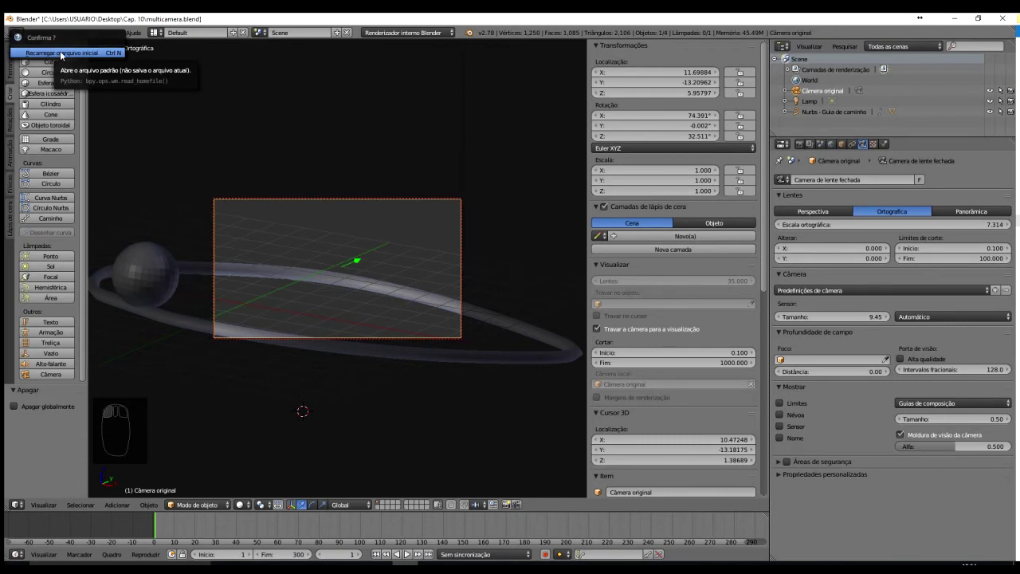
left_click(61, 54)
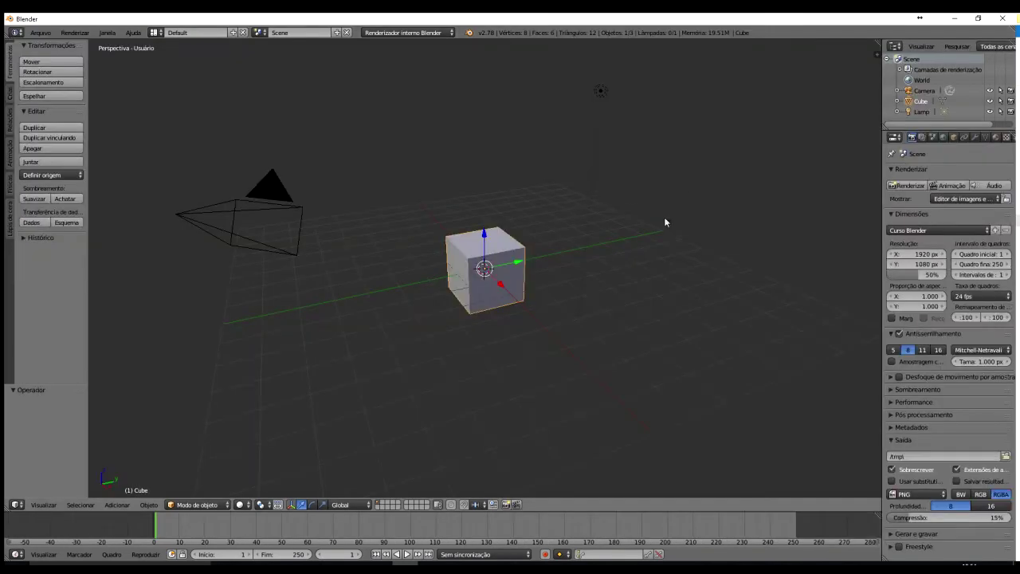
key("n")
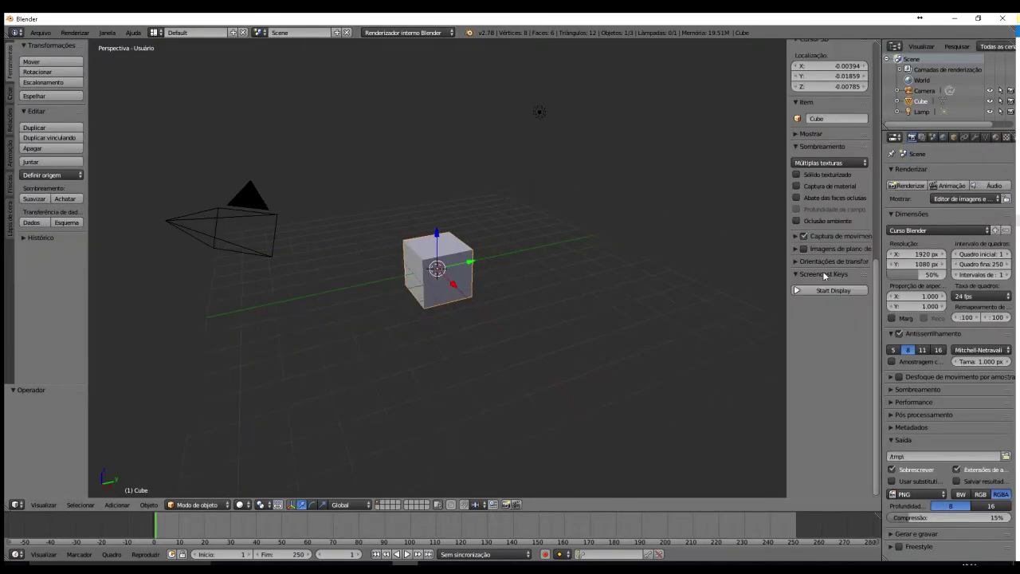
key("n")
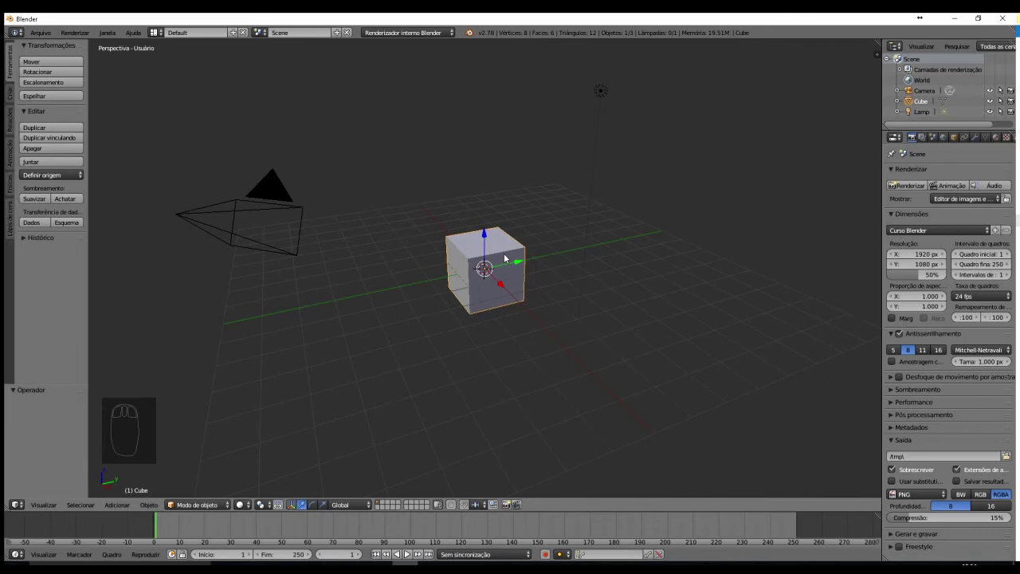
Stretch the default cube along the Y axis by a factor of about 8.54
key("s")
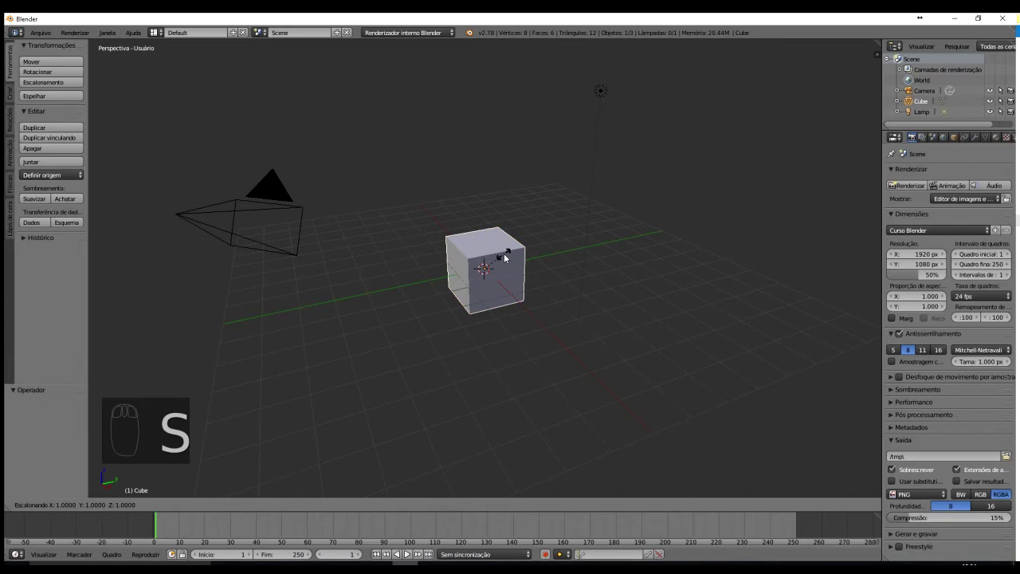
key("y")
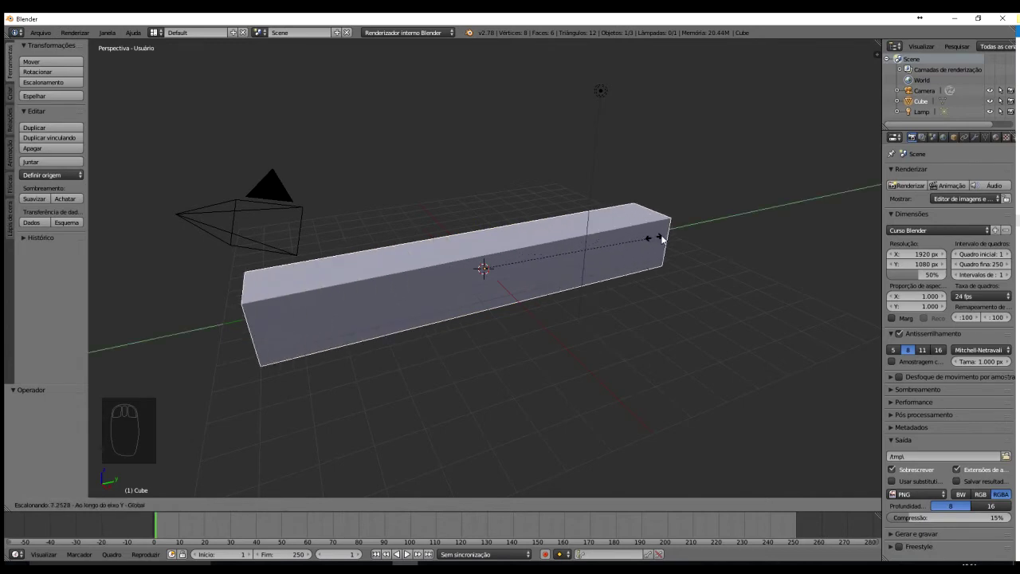
left_click(682, 230)
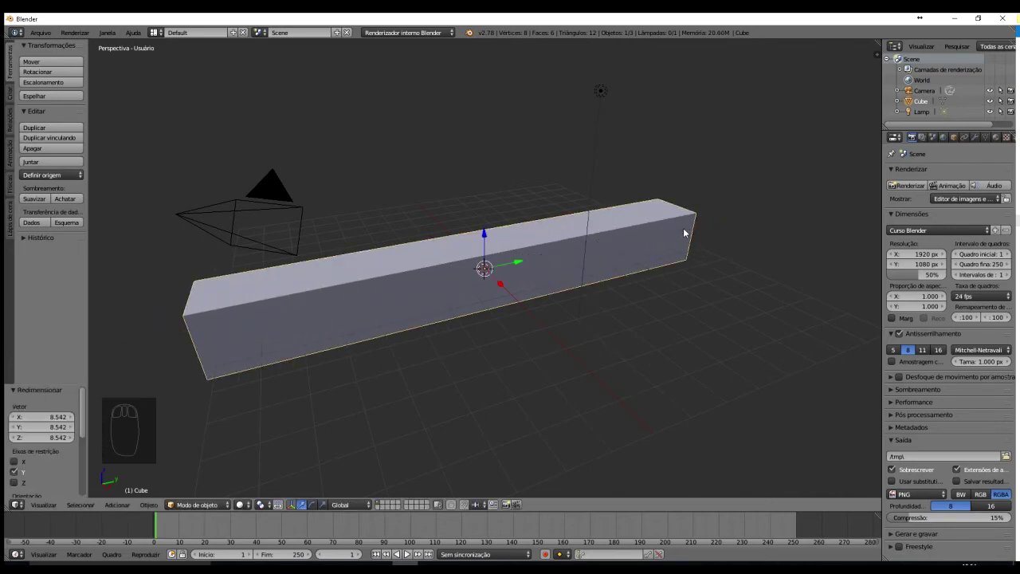
Look through the camera, lock it to the view and reframe it to face the long box from its end
key("KP_0")
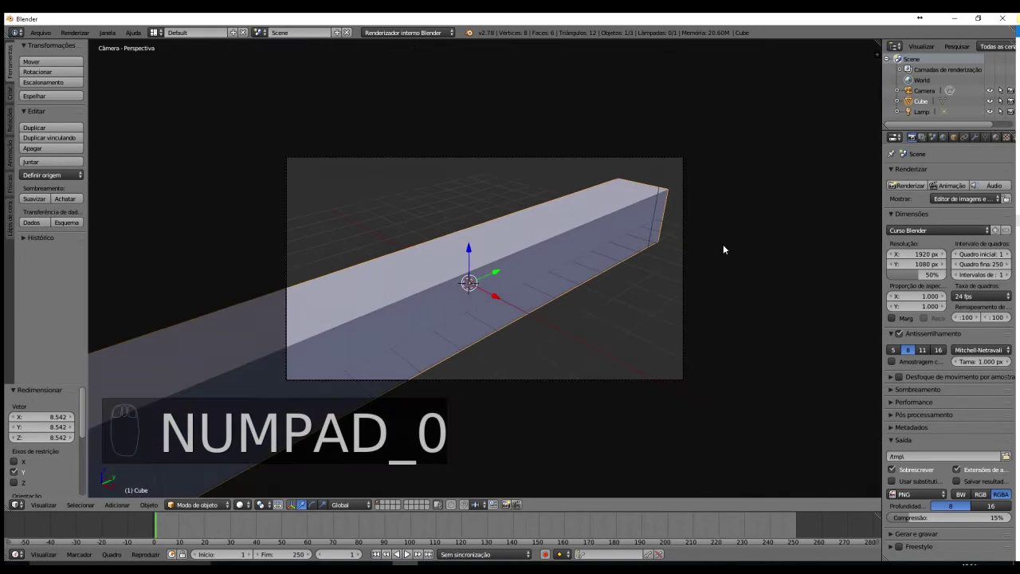
key("n")
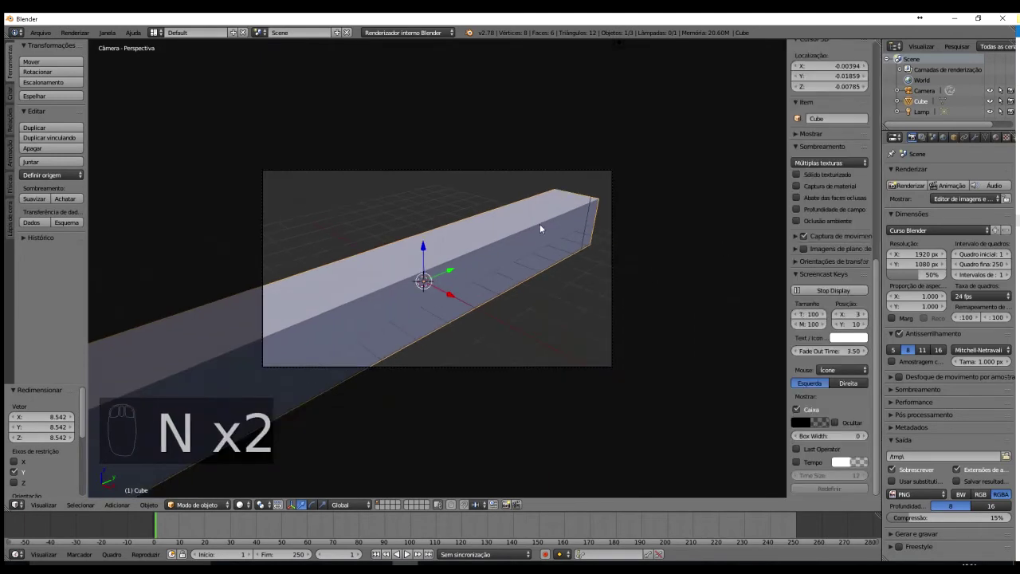
scroll(876, 261, "up", 6)
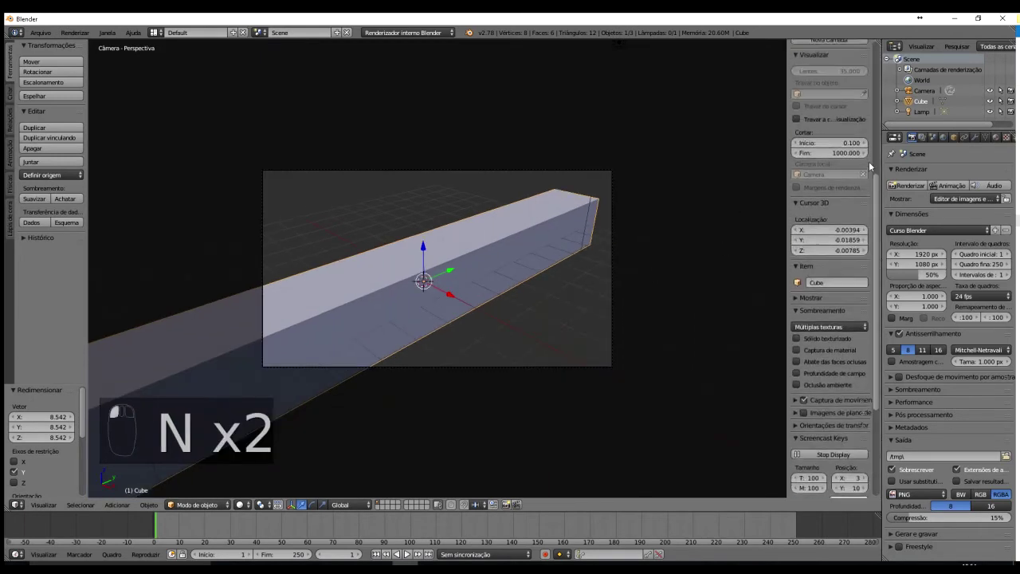
left_click(798, 209)
middle_click_drag(415, 315, 478, 294)
scroll(477, 294, "down", 5)
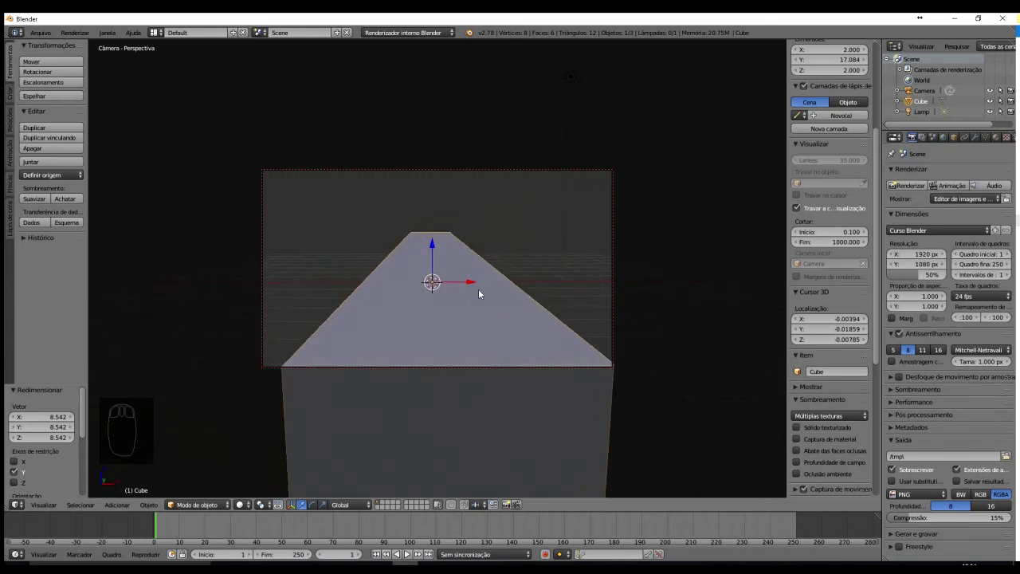
mouse_move(476, 289)
middle_mouse_down()
mouse_move(486, 296)
mouse_move(478, 288)
middle_mouse_up()
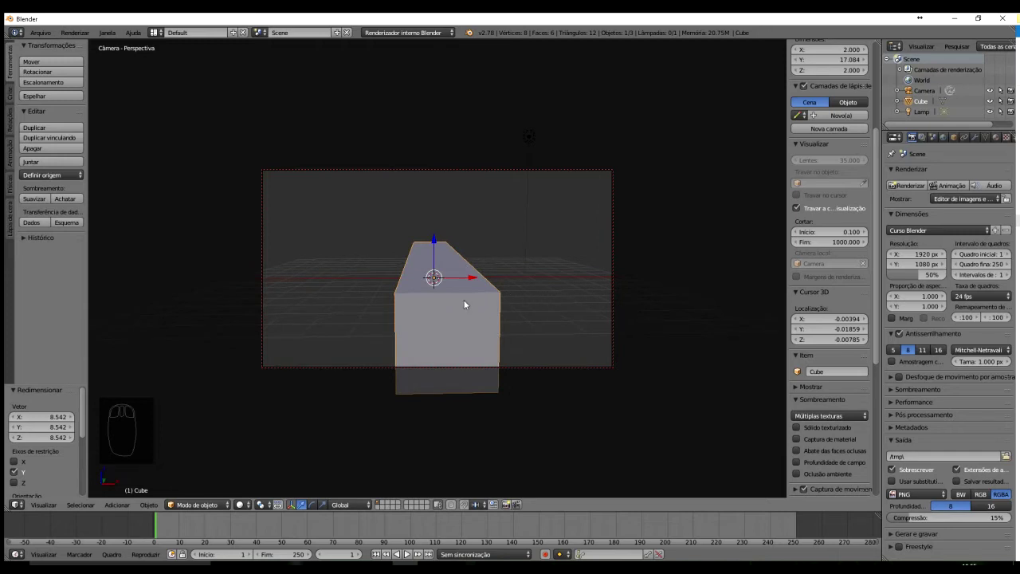
Flatten the long box along the Z axis into a thin slab about 0.058 high
right_click(460, 308)
key("s")
key("z")
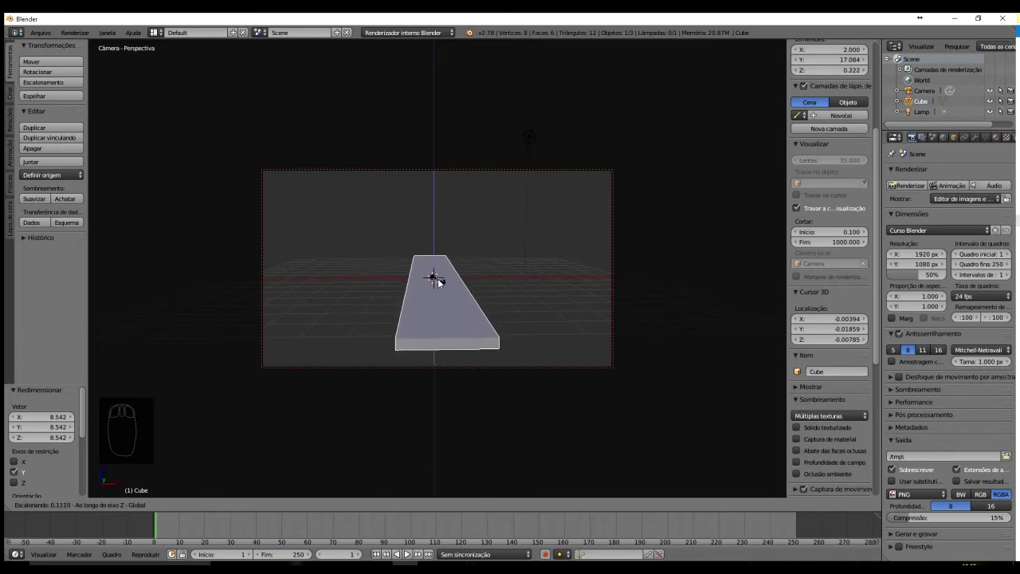
left_click(437, 283)
key("s")
key("z")
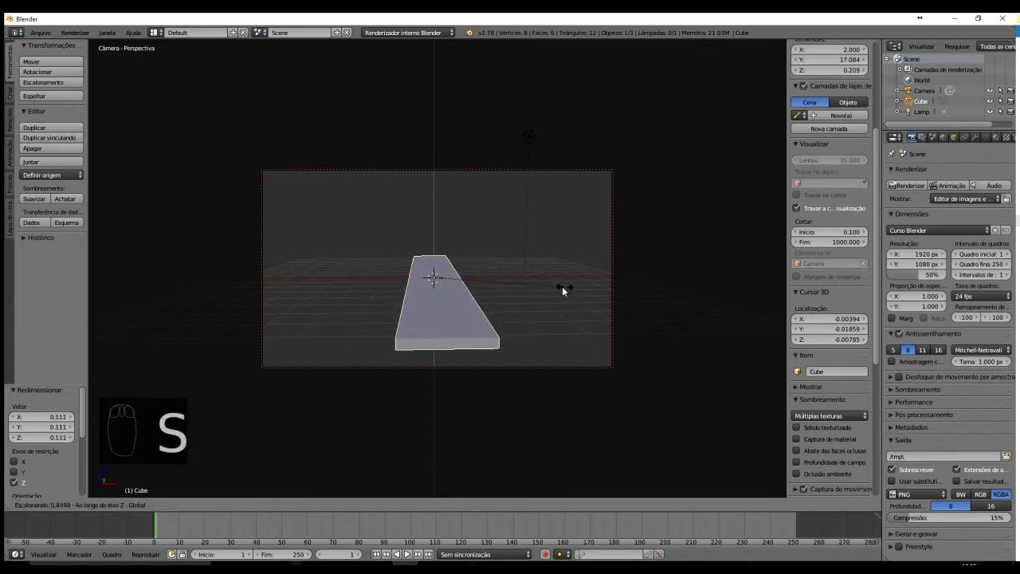
left_click(467, 291)
Lower the camera to a shallower angle over the slab, and unlock the camera from the view
middle_click_drag(462, 315, 461, 311)
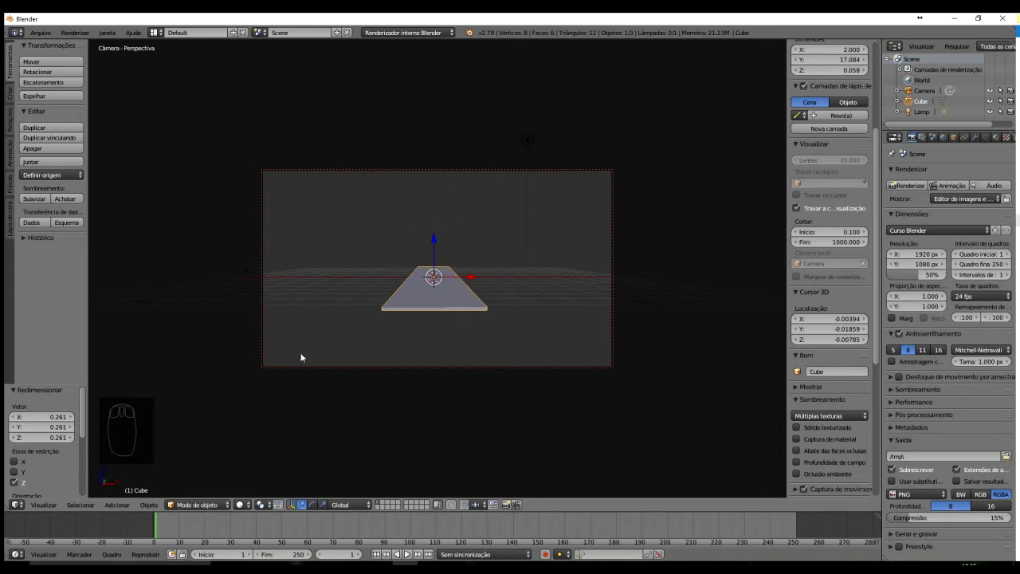
scroll(375, 302, "up", 3)
scroll(375, 303, "down", 3)
left_click(803, 208)
scroll(550, 257, "up", 2)
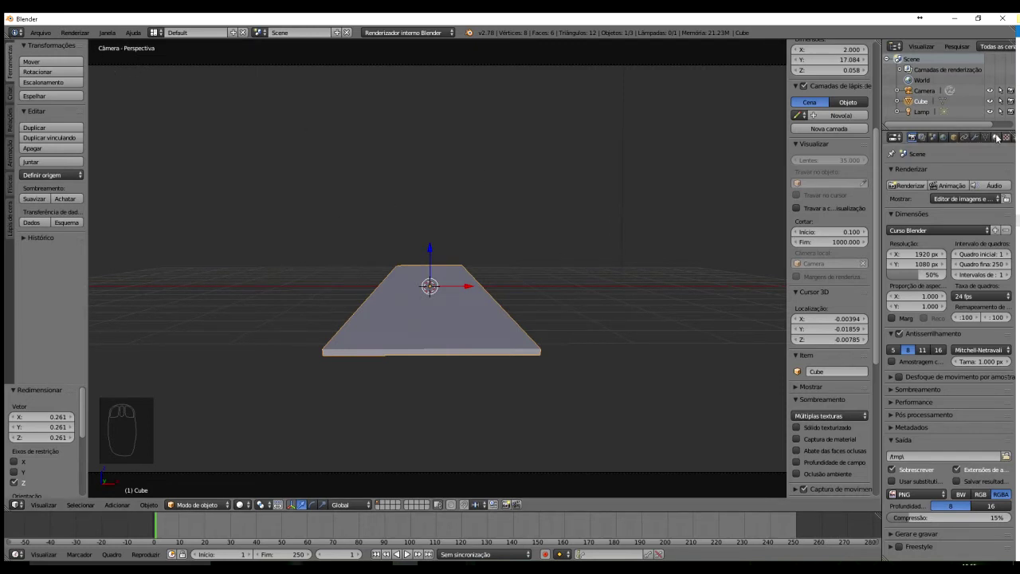
Select the scene's Camera and open its camera data settings
left_click(922, 91)
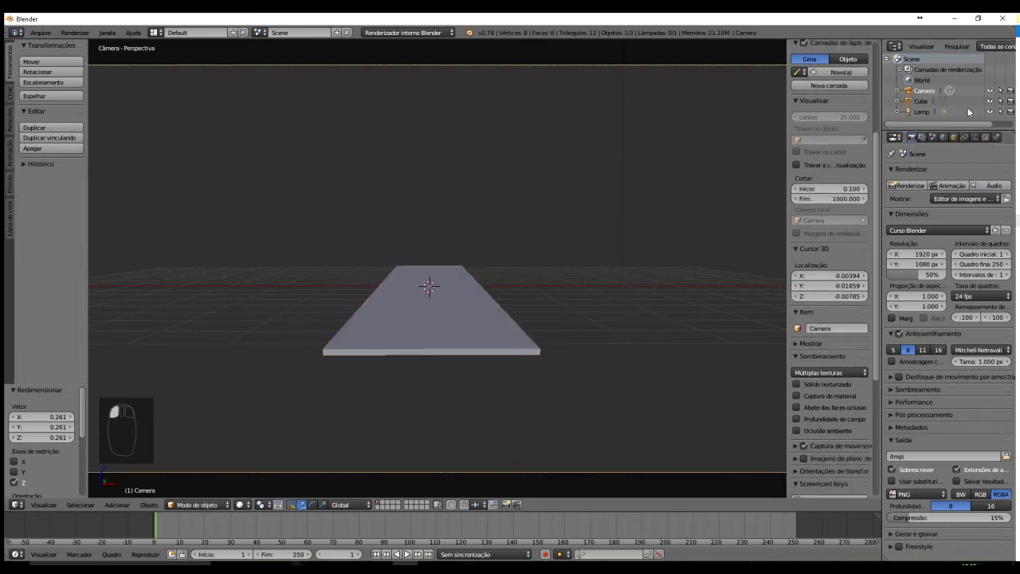
left_click(974, 137)
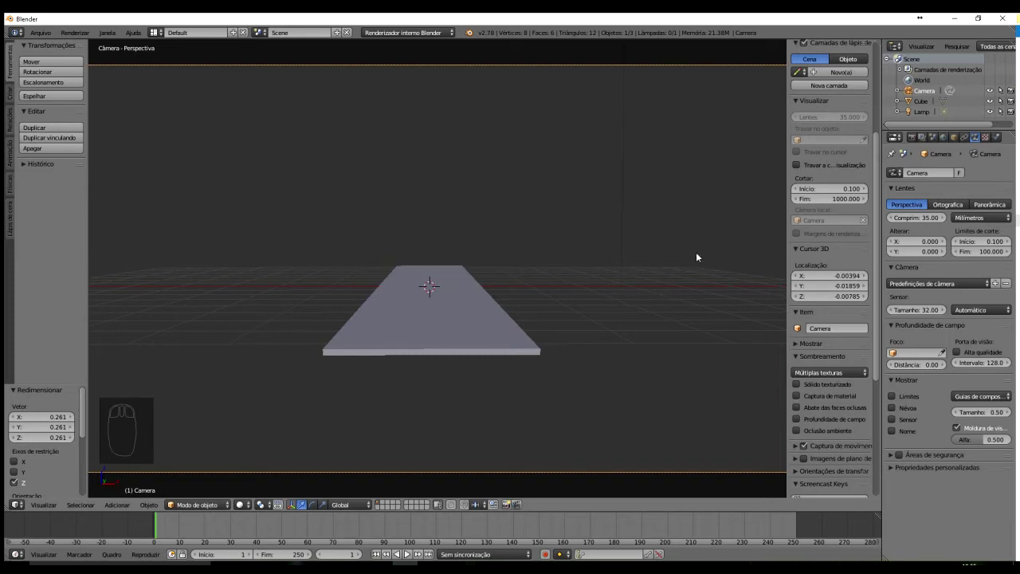
Set the camera to orthographic projection, return to the camera view and lock the camera to the view
left_click(956, 205)
middle_click_drag(497, 339, 496, 348)
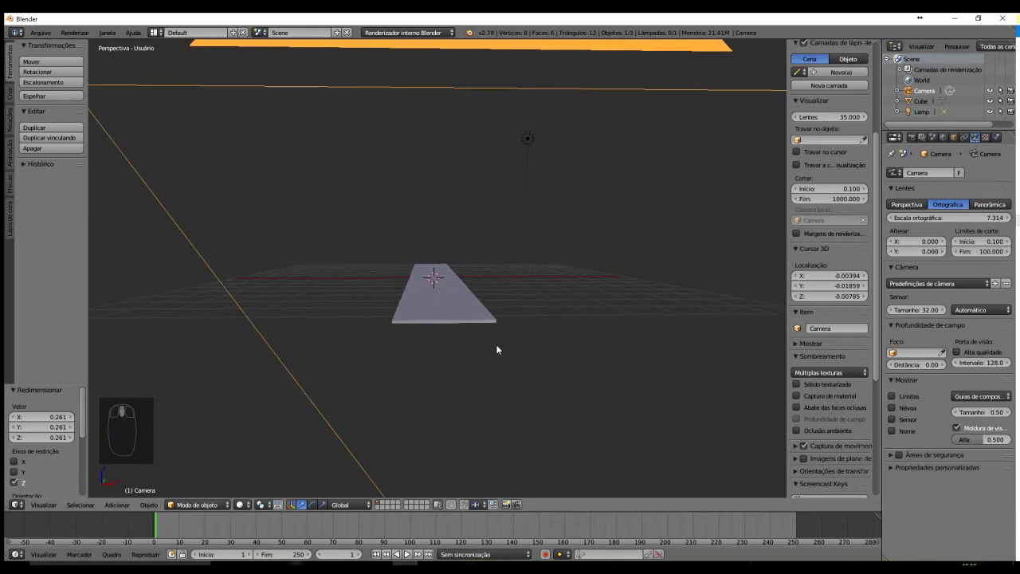
key("KP_0")
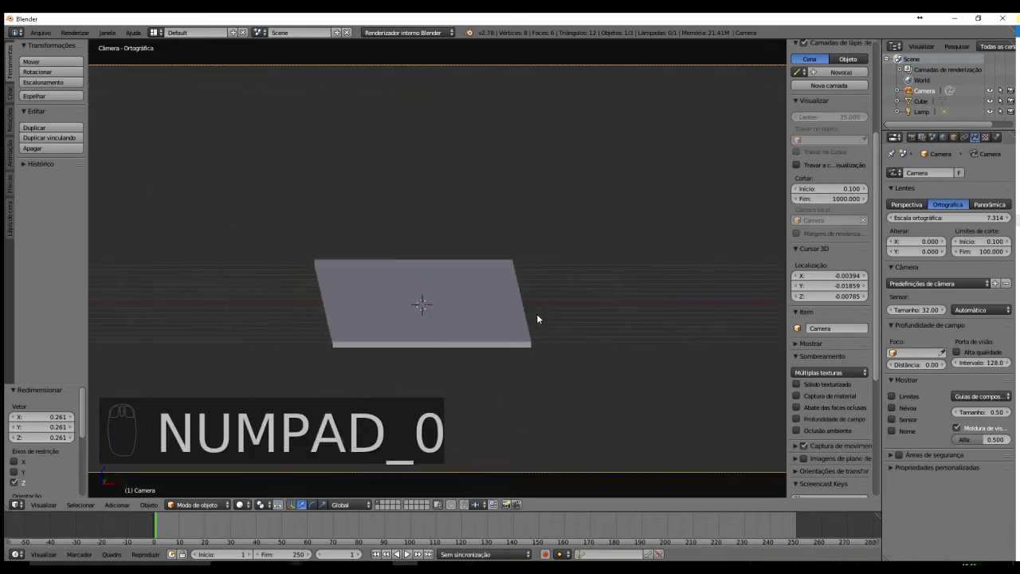
left_click(796, 164)
middle_click_drag(542, 312, 541, 311)
middle_click_drag(420, 355, 404, 431)
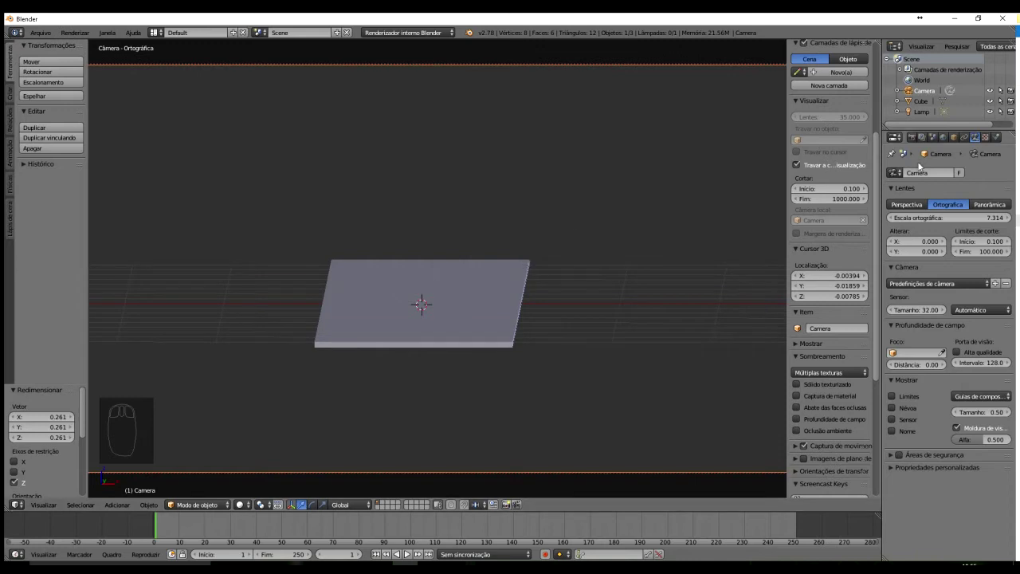
Set the camera to perspective projection and view the slab from above and from a low angle
left_click(905, 206)
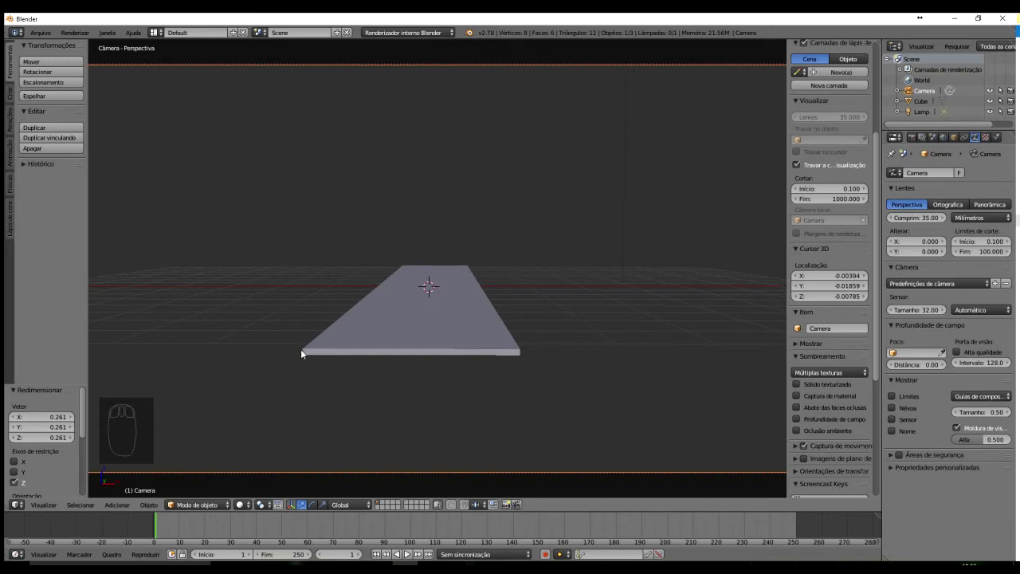
mouse_move(525, 323)
middle_mouse_down()
mouse_move(530, 389)
mouse_move(522, 334)
middle_mouse_up()
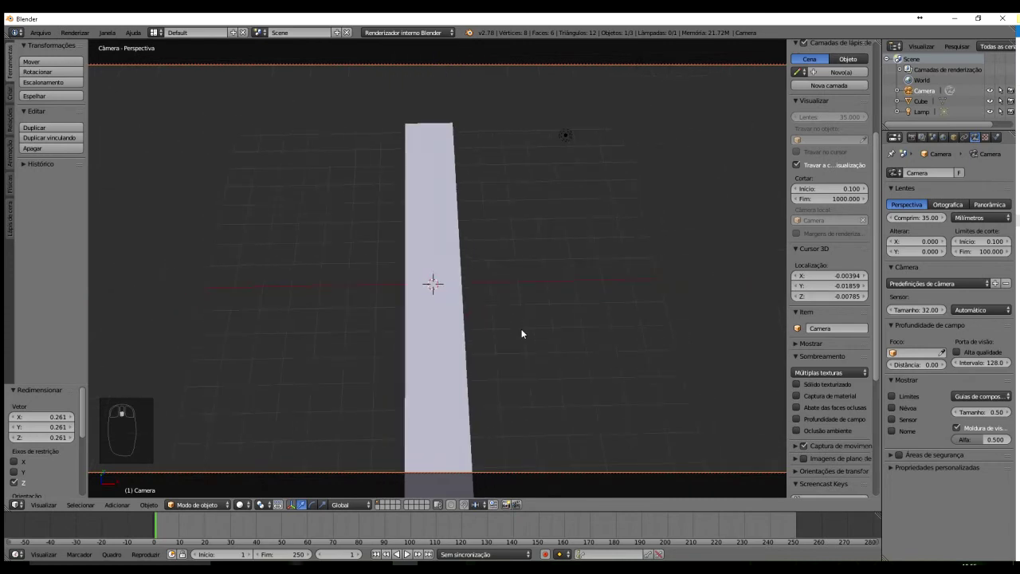
scroll(522, 334, "down", 2)
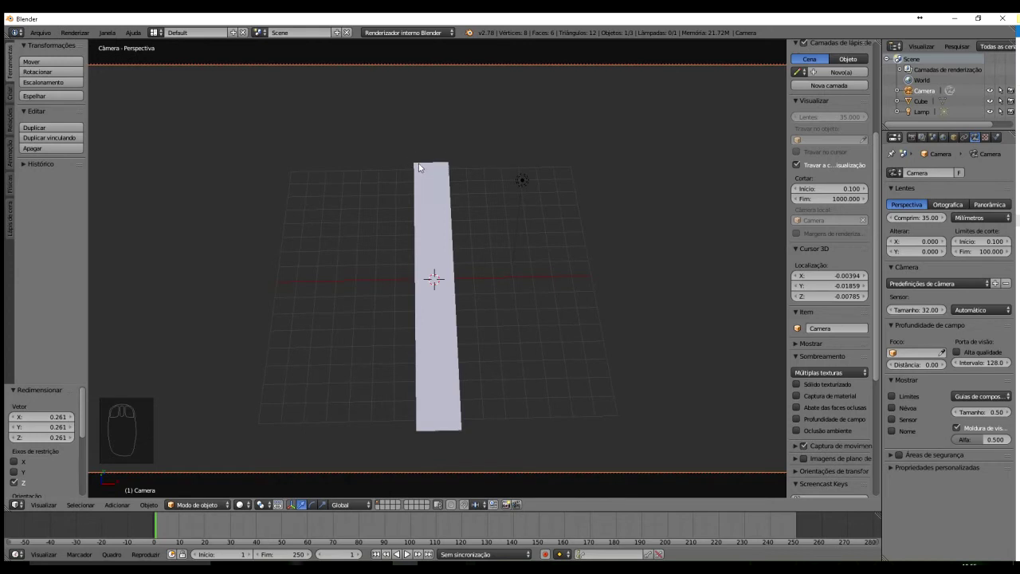
middle_click_drag(526, 337, 505, 302)
scroll(505, 299, "up", 8)
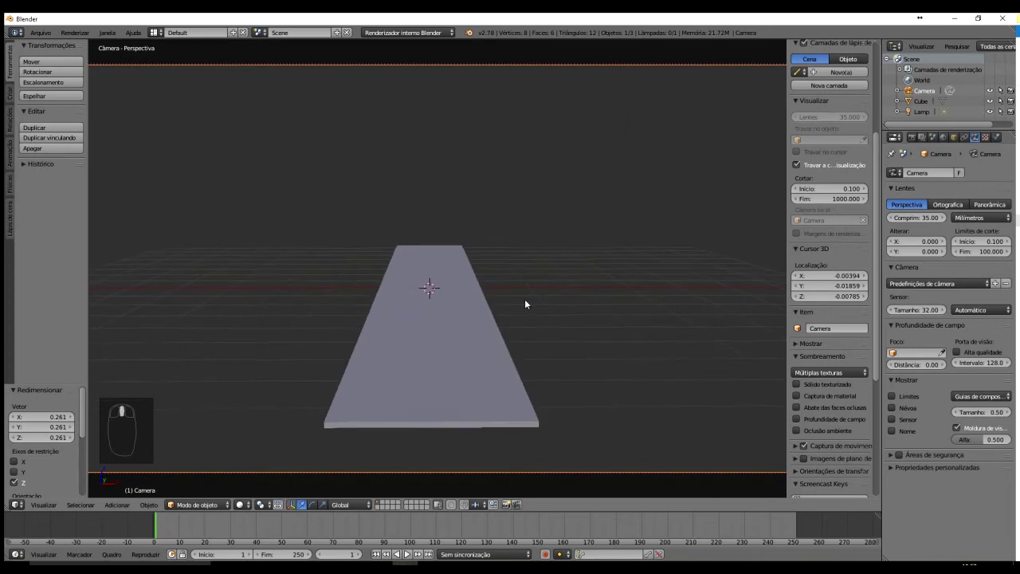
middle_click_drag(525, 300, 522, 295)
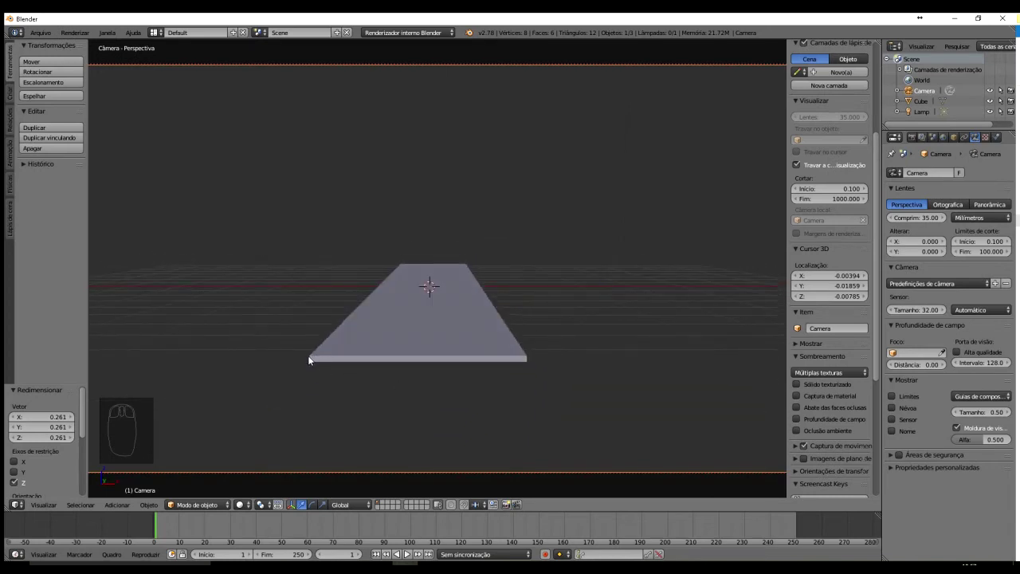
Select the slab and examine its perspective from the opposite end at near and far camera distances
right_click_drag(412, 355, 444, 341)
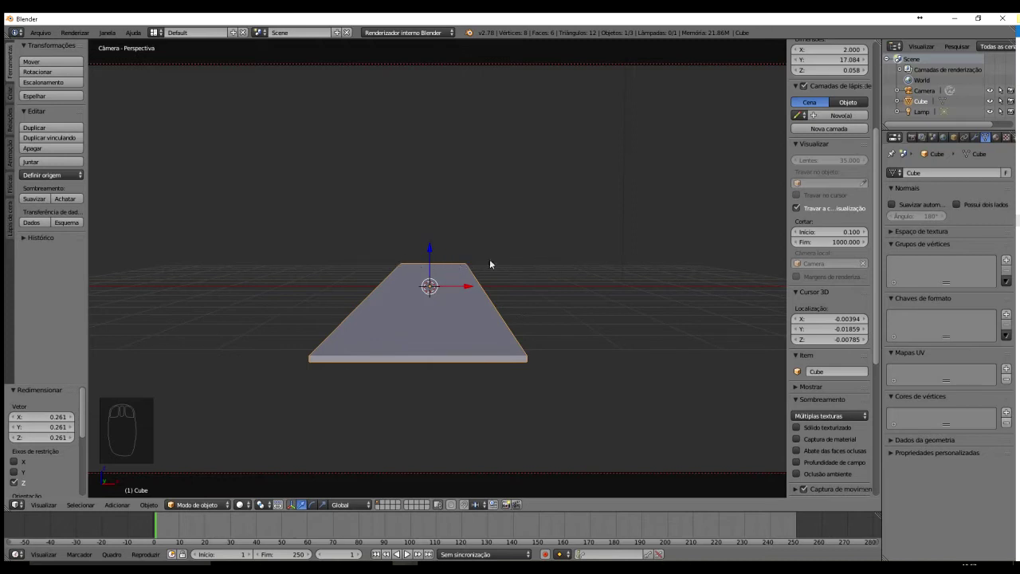
middle_click_drag(497, 290, 257, 289)
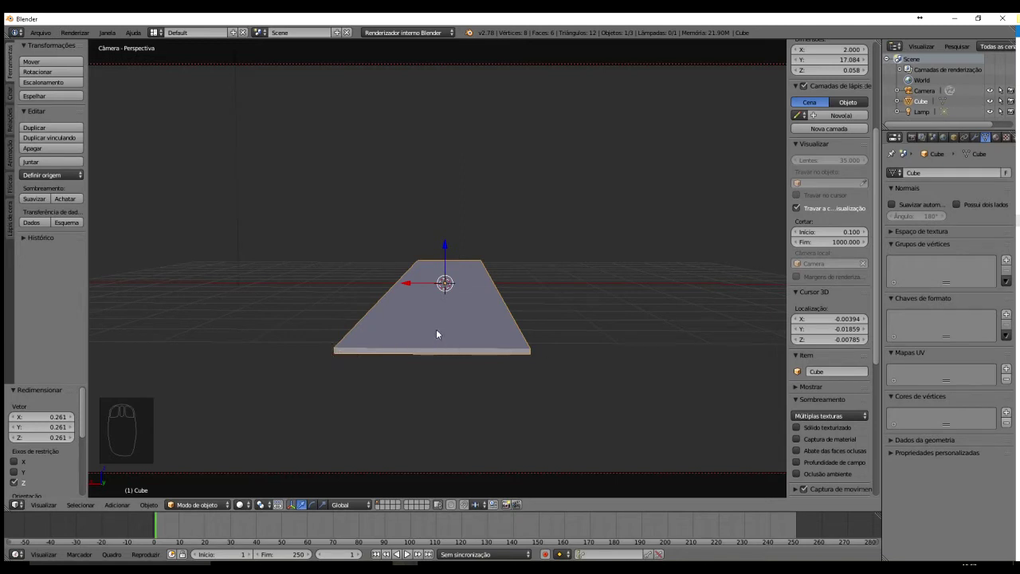
scroll(441, 322, "down", 5)
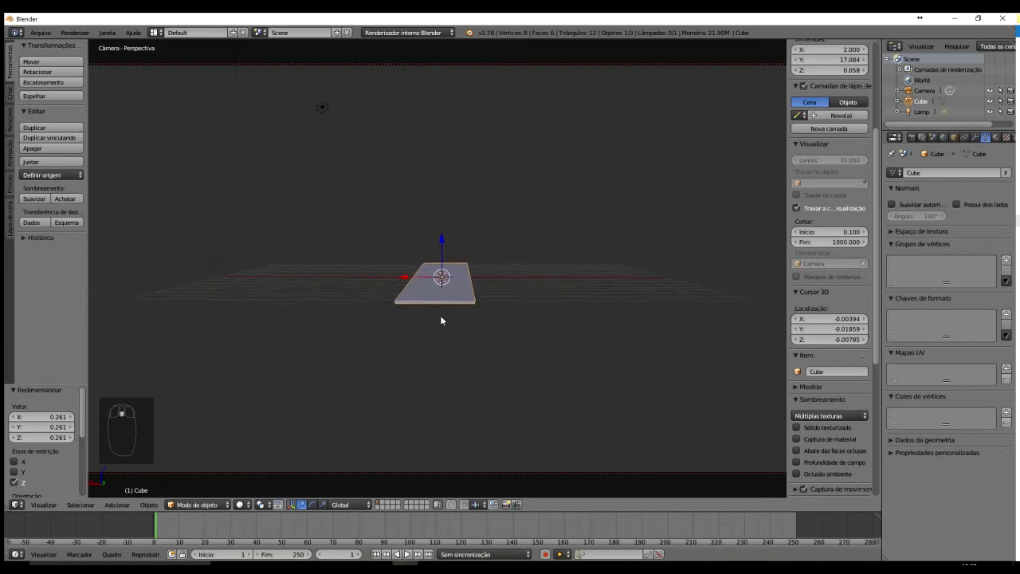
scroll(440, 316, "down", 6)
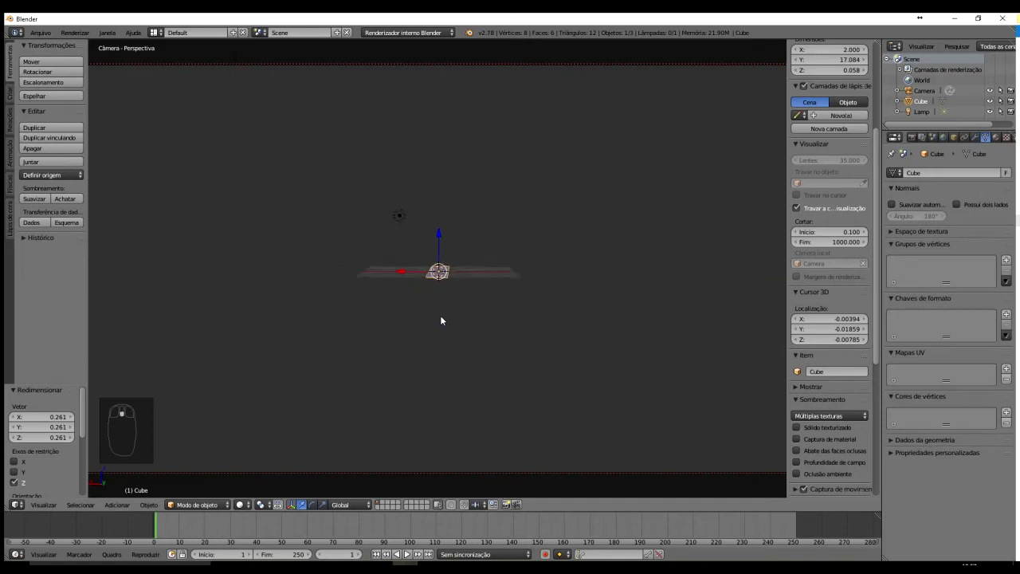
scroll(440, 295, "down", 2)
scroll(440, 295, "up", 1)
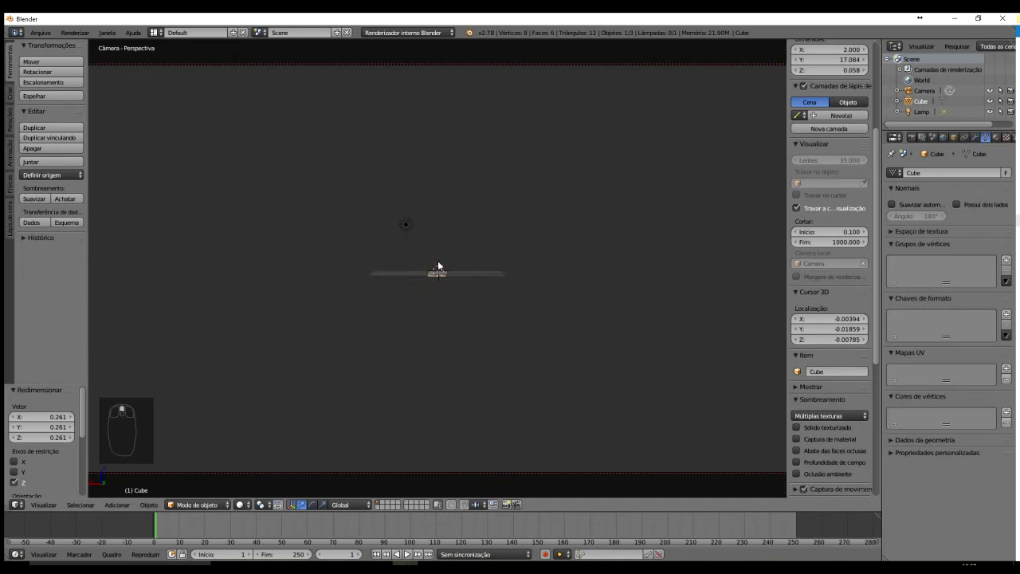
scroll(425, 282, "down", 1)
scroll(425, 282, "up", 5)
scroll(427, 283, "up", 3)
scroll(427, 283, "down", 2)
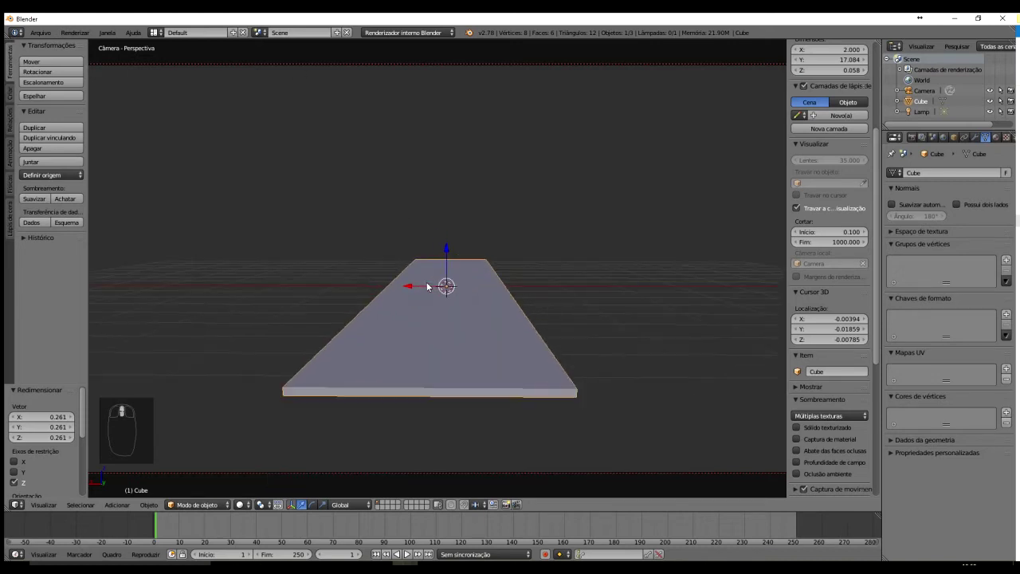
scroll(427, 286, "up", 1)
scroll(427, 287, "down", 1)
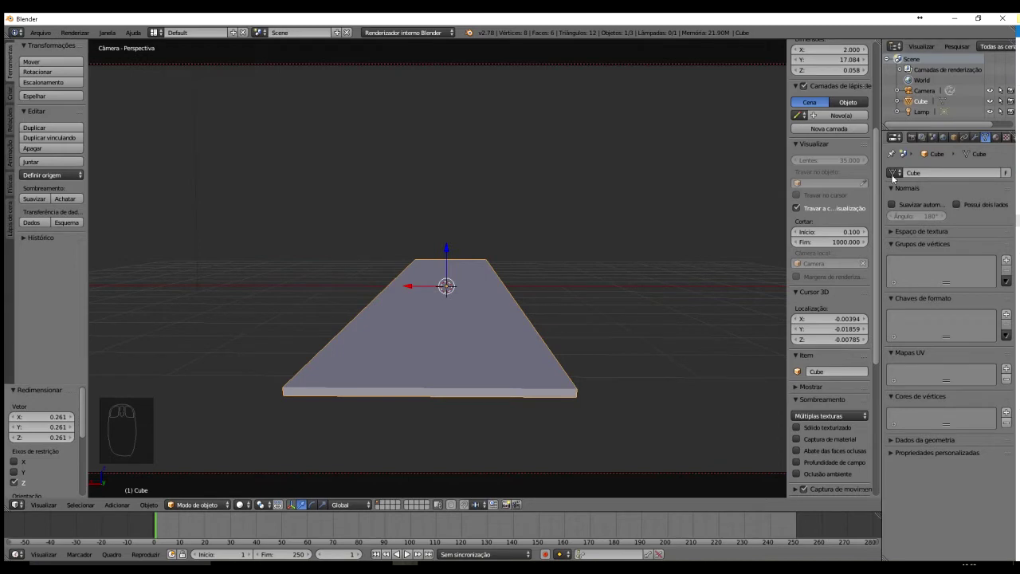
Set the camera to orthographic projection and bring the slab into an edge-on view
left_click(926, 91)
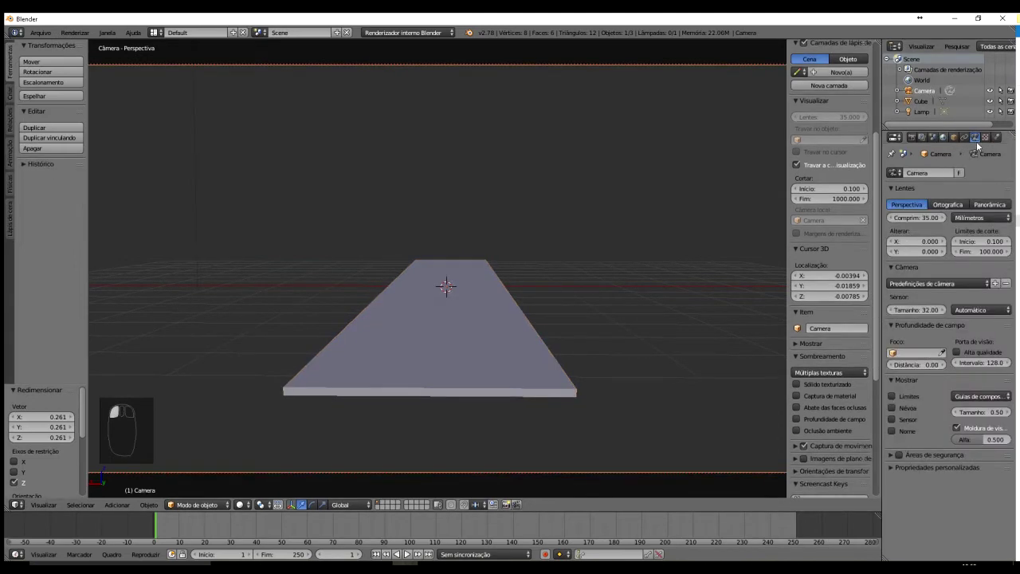
left_click(948, 204)
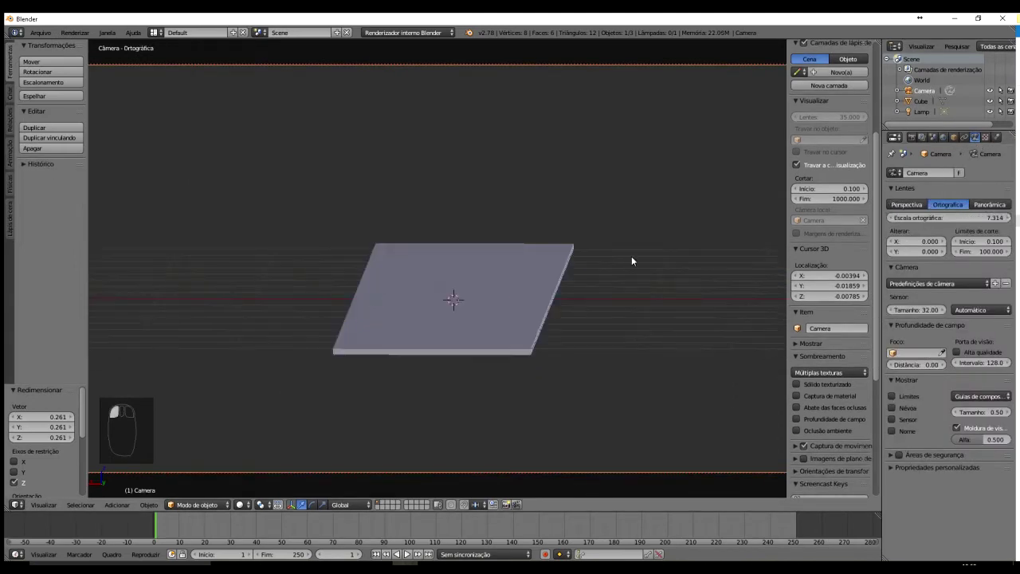
middle_click_drag(512, 315, 521, 308)
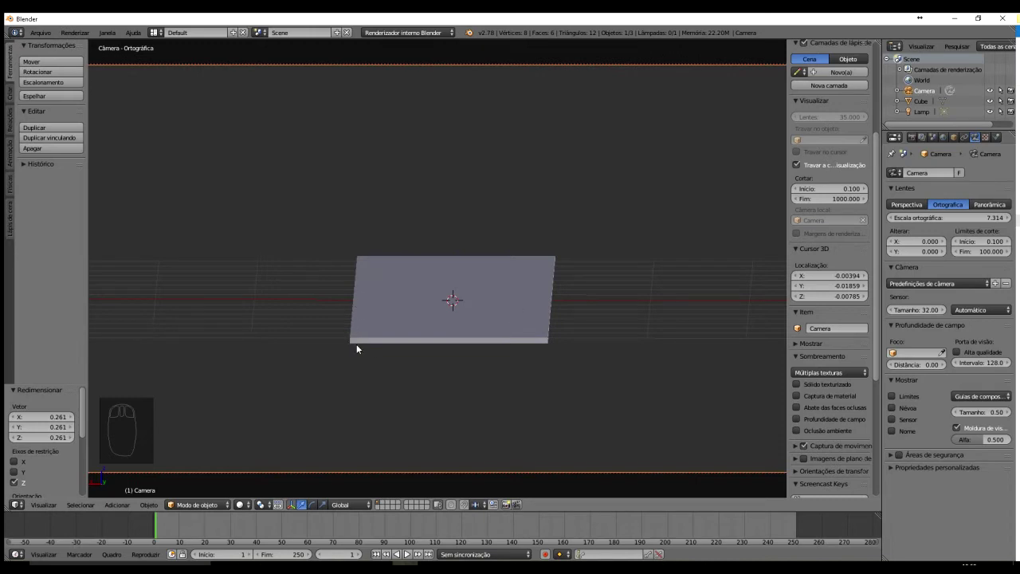
scroll(525, 284, "down", 3)
scroll(525, 284, "up", 3)
mouse_move(525, 283)
middle_mouse_down()
mouse_move(523, 296)
mouse_move(524, 279)
middle_mouse_up()
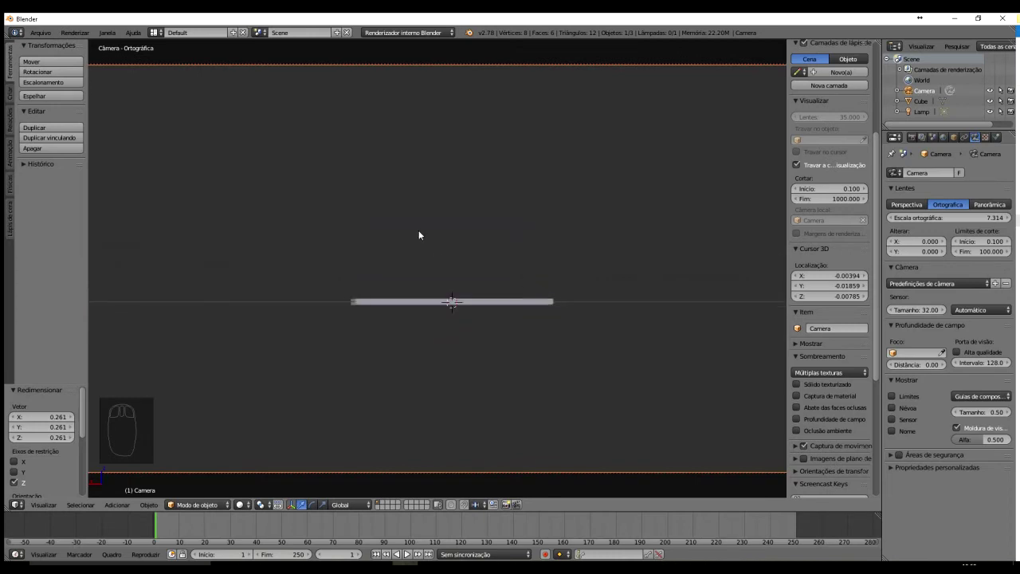
Add a UV sphere at the 3D cursor and scale it down to about 0.609 in diameter
left_click(10, 92)
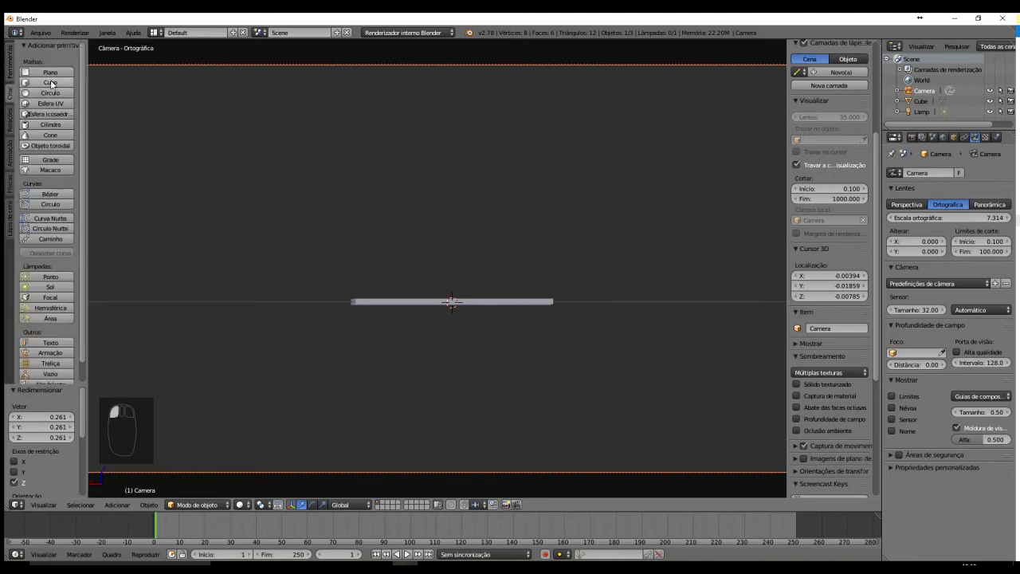
left_click(50, 103)
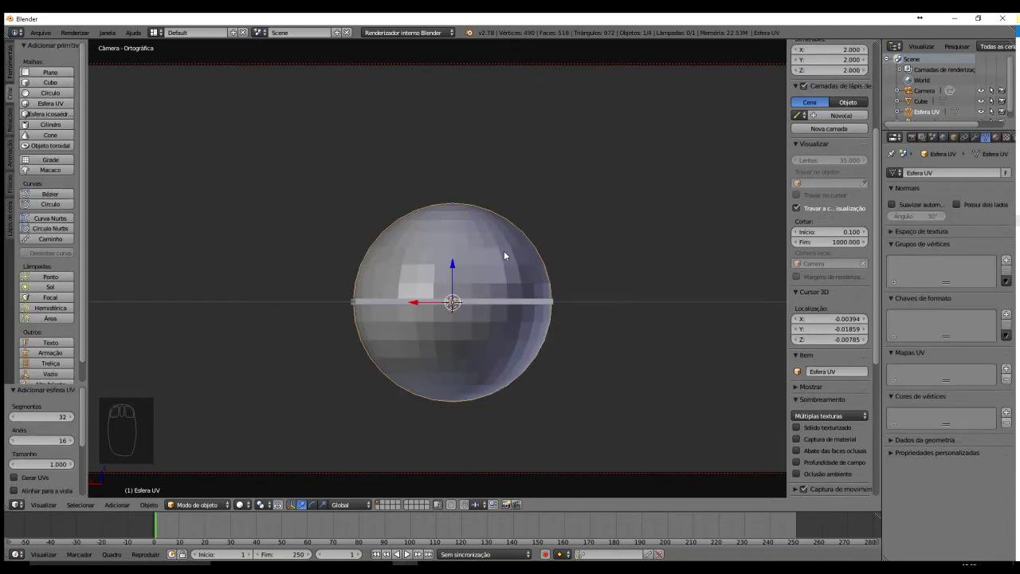
key("s")
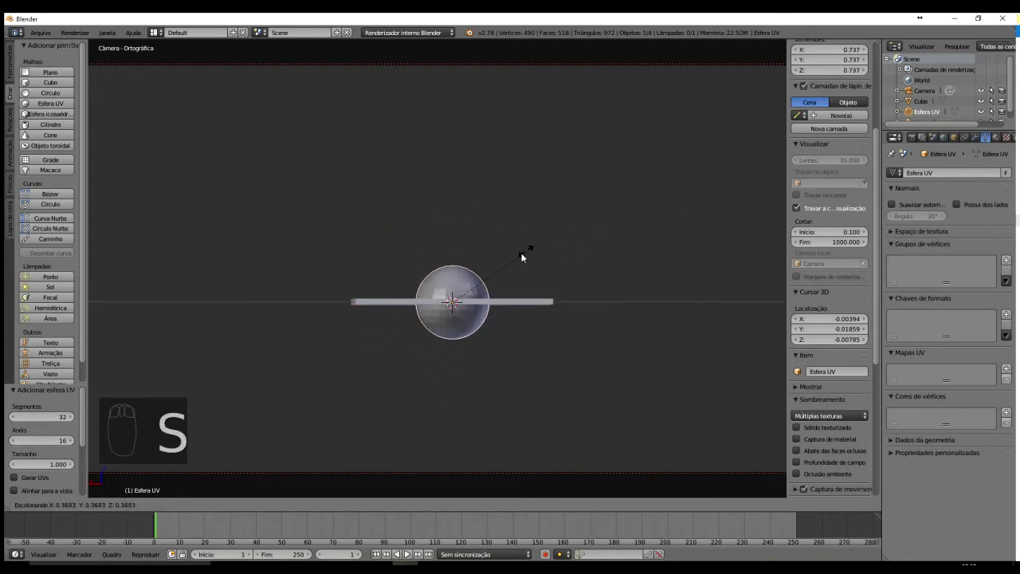
left_click(513, 258)
Raise the sphere about 0.367 along Z, then lower it about 0.025 onto the slab's top surface
left_click_drag(452, 265, 458, 232)
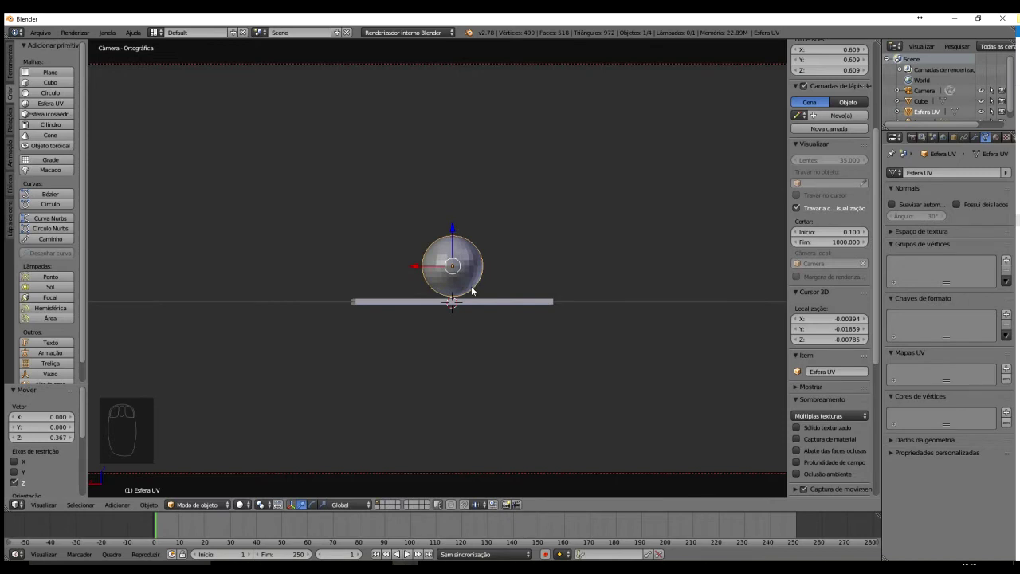
scroll(472, 290, "up", 1)
scroll(471, 291, "up", 3)
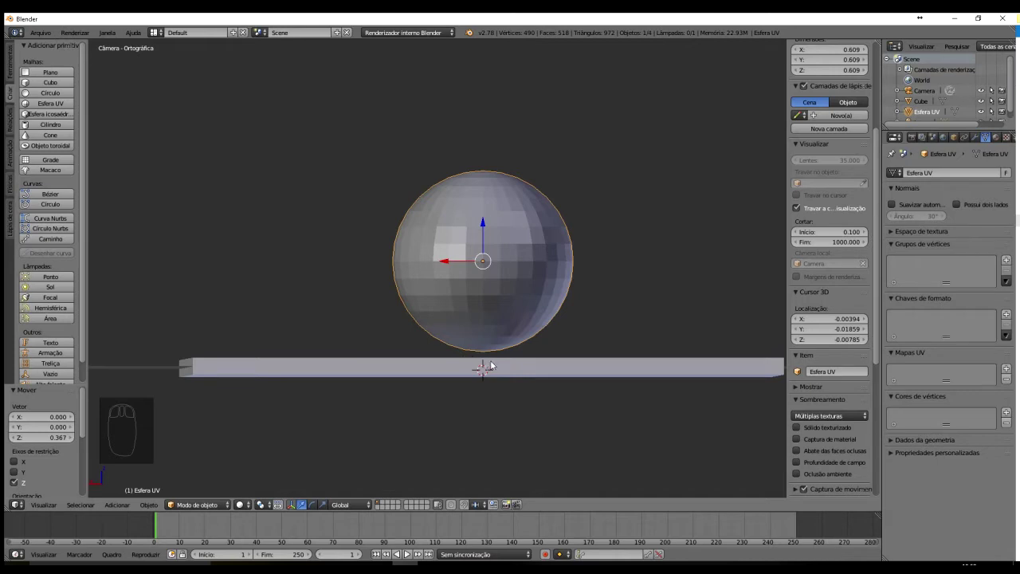
left_click_drag(483, 223, 481, 228)
mouse_move(553, 244)
middle_mouse_down()
mouse_move(545, 254)
mouse_move(546, 245)
mouse_move(560, 250)
mouse_move(550, 250)
middle_mouse_up()
middle_click_drag(547, 248, 548, 248)
Set the camera to perspective projection and view the sphere on the slab from a low angle
left_click(920, 92)
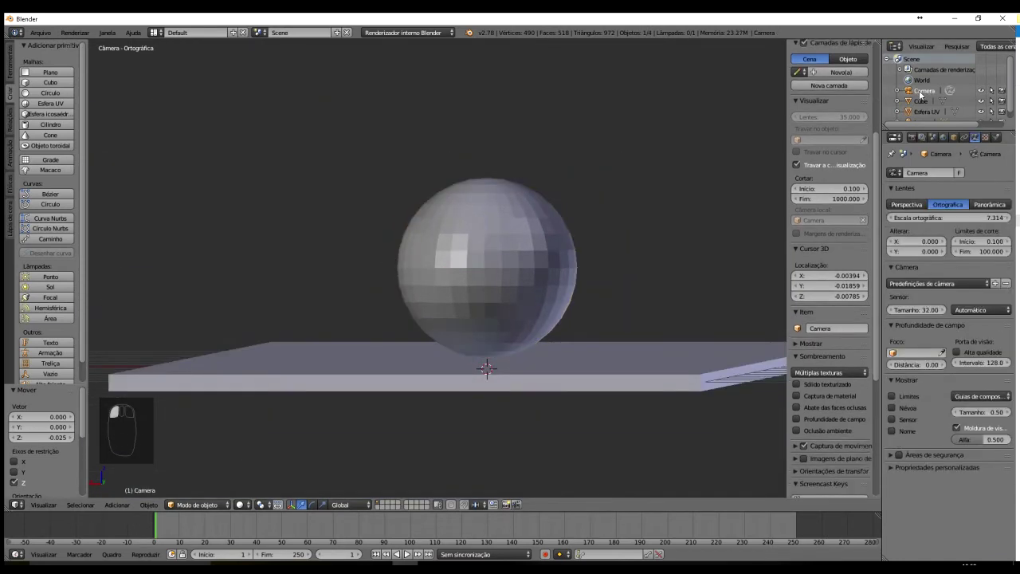
left_click(908, 205)
middle_click_drag(526, 278, 523, 279)
Nudge the sphere up and down along Z to seat it on the slab, ending with a 0.006 upward move
right_click(512, 277)
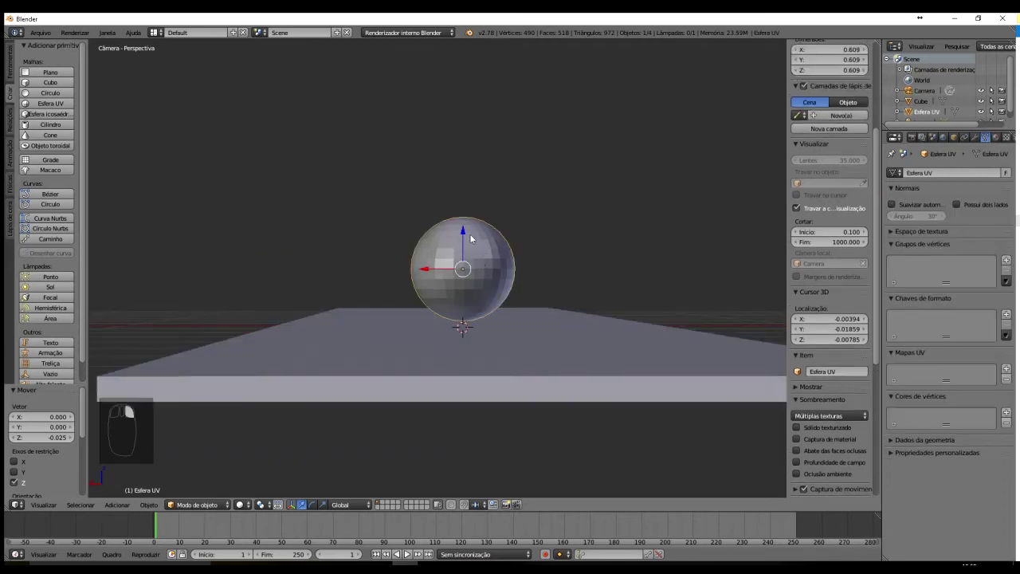
mouse_move(469, 234)
left_mouse_down()
mouse_move(465, 208)
mouse_move(467, 234)
left_mouse_up()
left_click(467, 235)
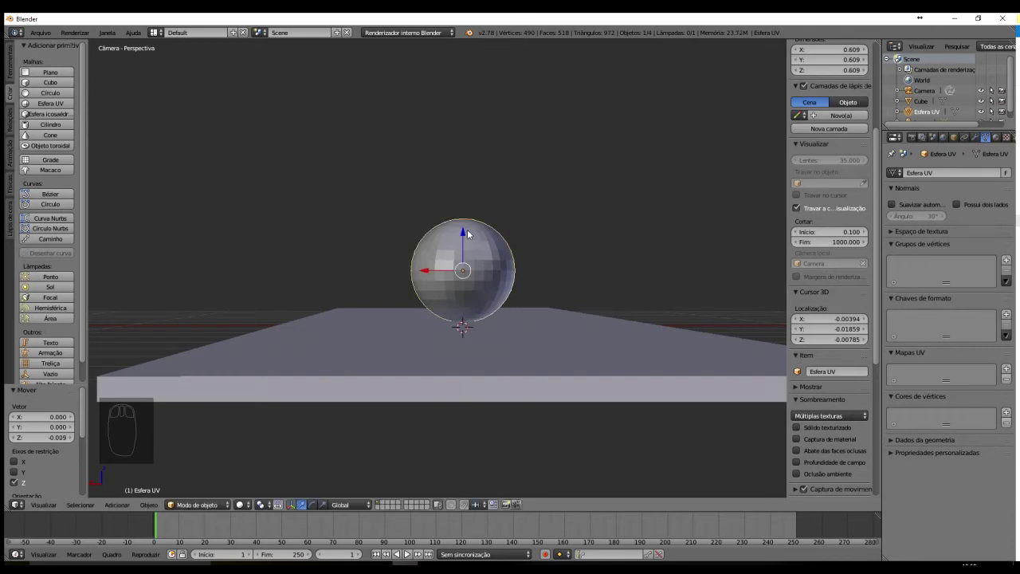
left_click_drag(463, 239, 465, 237)
left_click(464, 237)
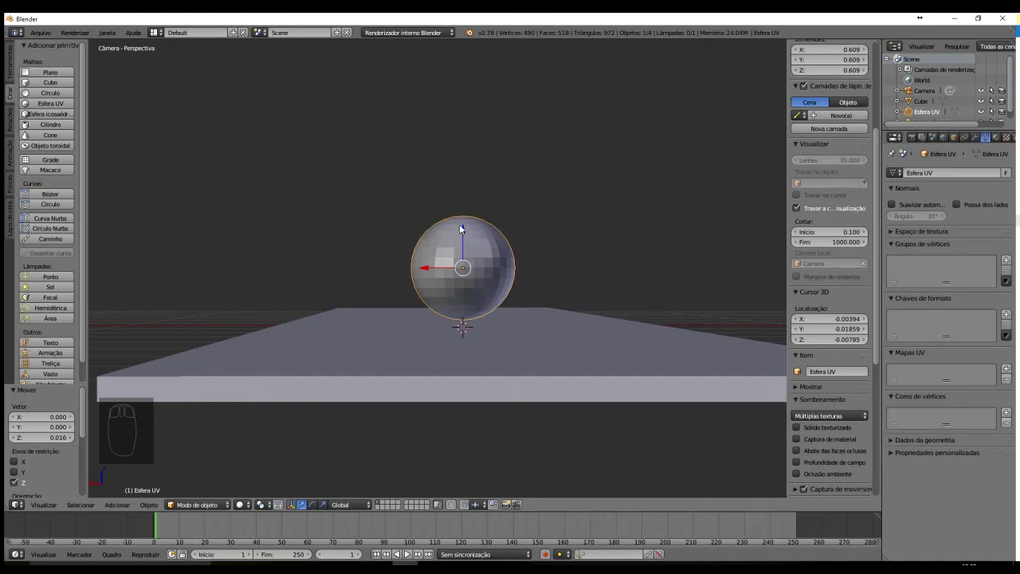
mouse_move(460, 230)
left_mouse_down()
mouse_move(466, 213)
mouse_move(465, 239)
left_mouse_up()
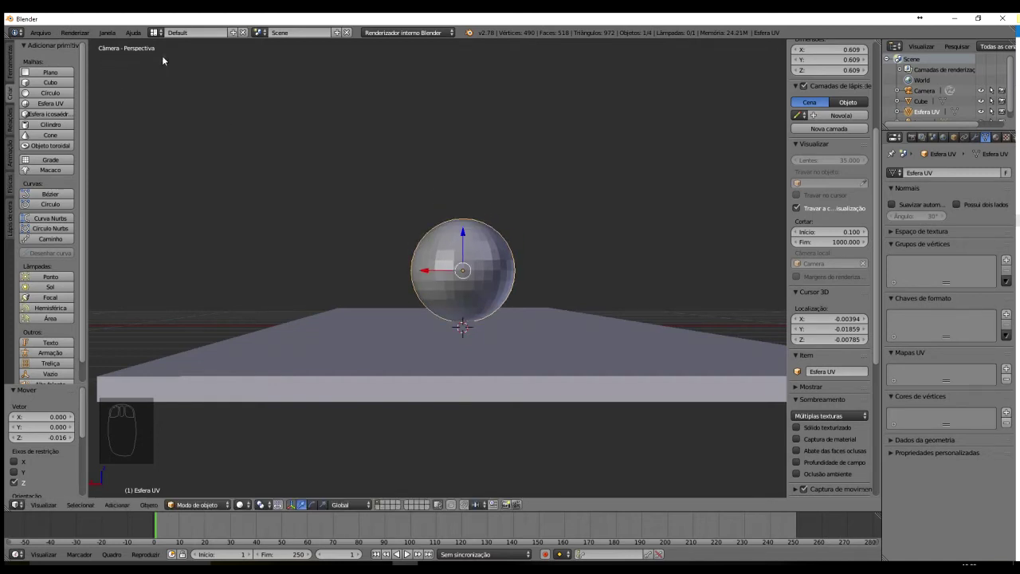
left_click_drag(459, 235, 461, 234)
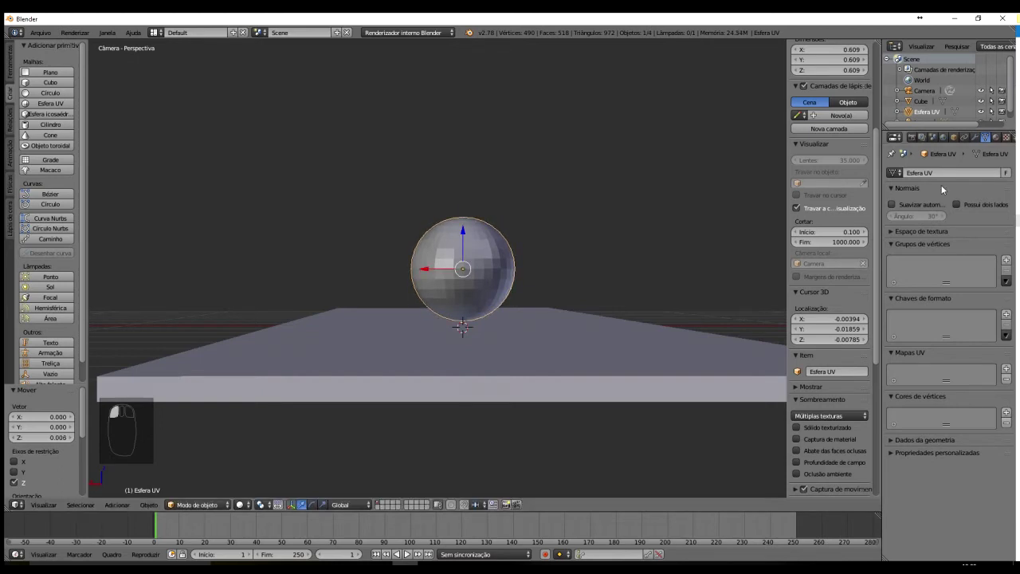
Set the camera to orthographic projection and raise the sphere about 0.005 along Z to touch the slab's top
left_click(924, 90)
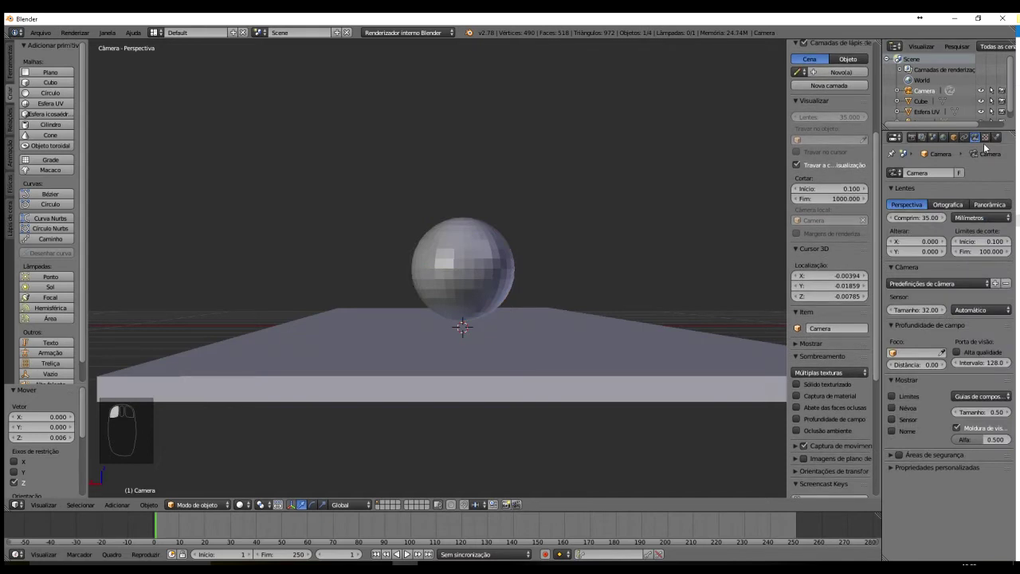
left_click(947, 204)
middle_click_drag(546, 273, 545, 280)
right_click(478, 300)
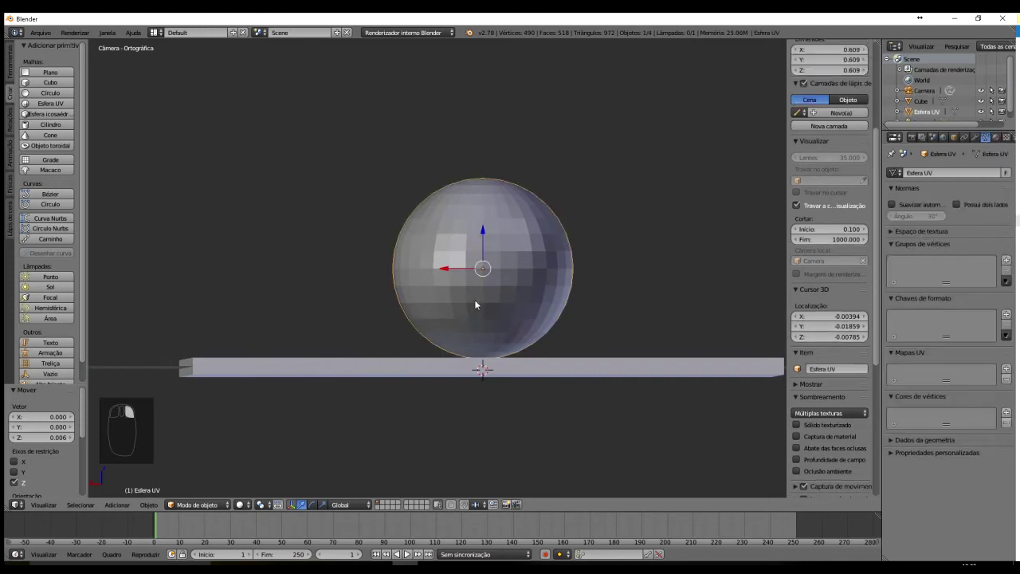
left_click_drag(482, 233, 482, 228)
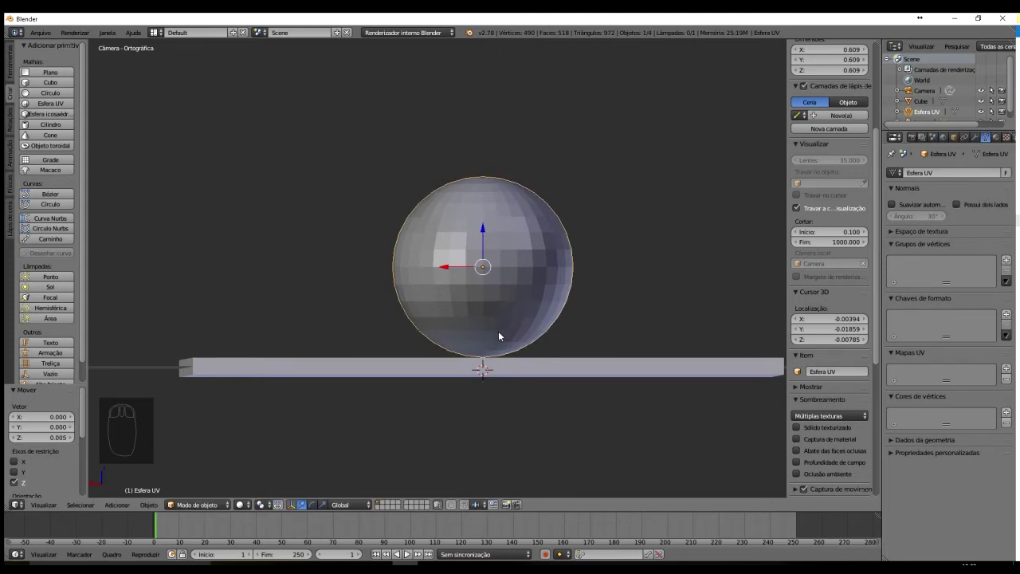
middle_click_drag(482, 350, 481, 347)
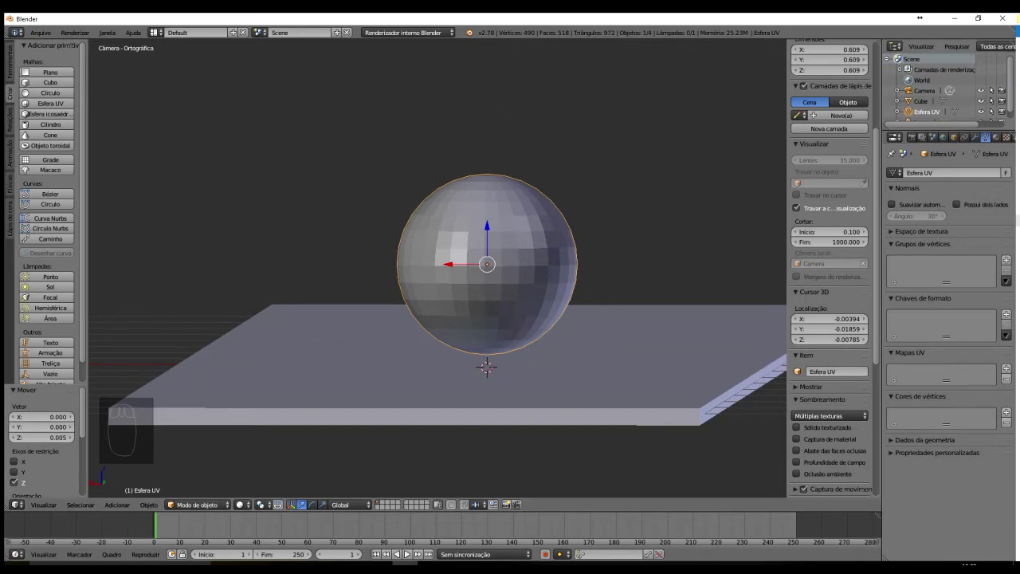
Select the camera and render the sphere and slab once in orthographic and once in perspective projection
left_click(924, 90)
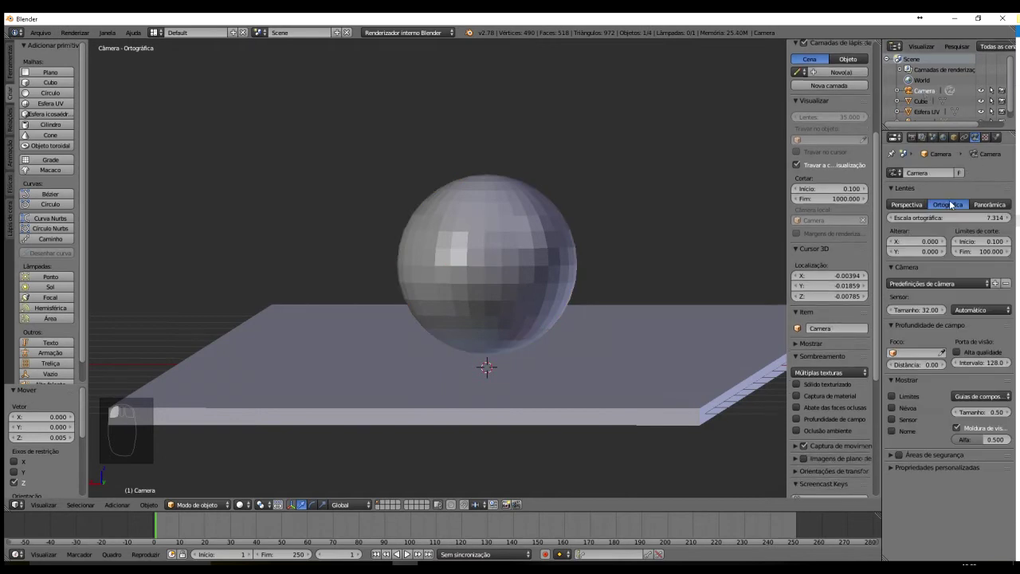
key("F12")
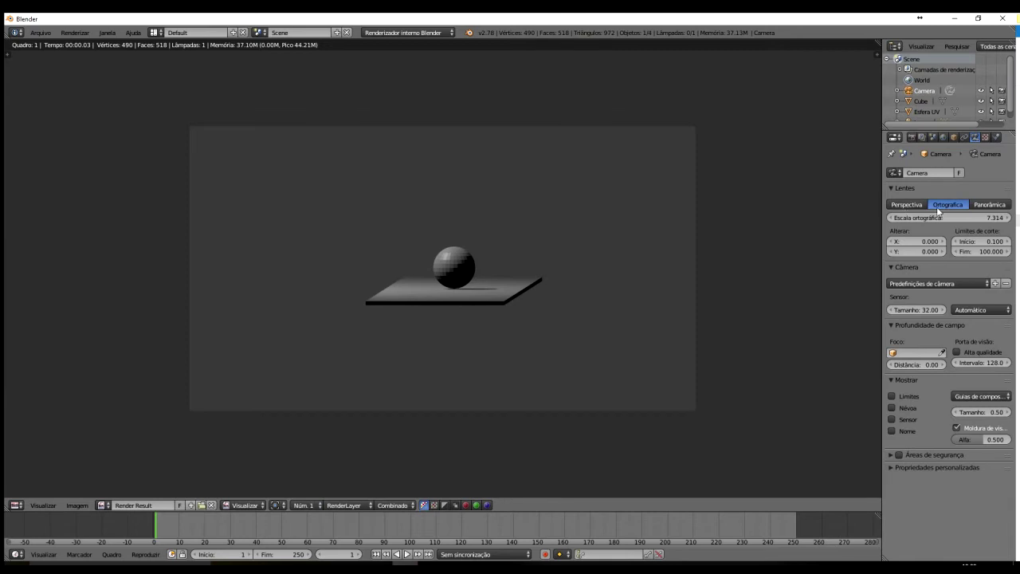
left_click(920, 206)
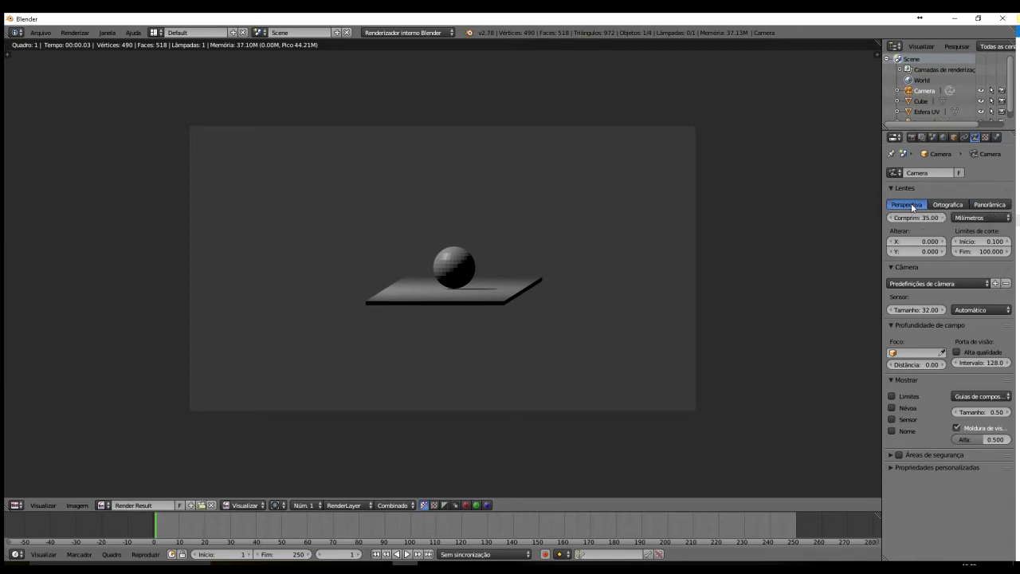
key("F12")
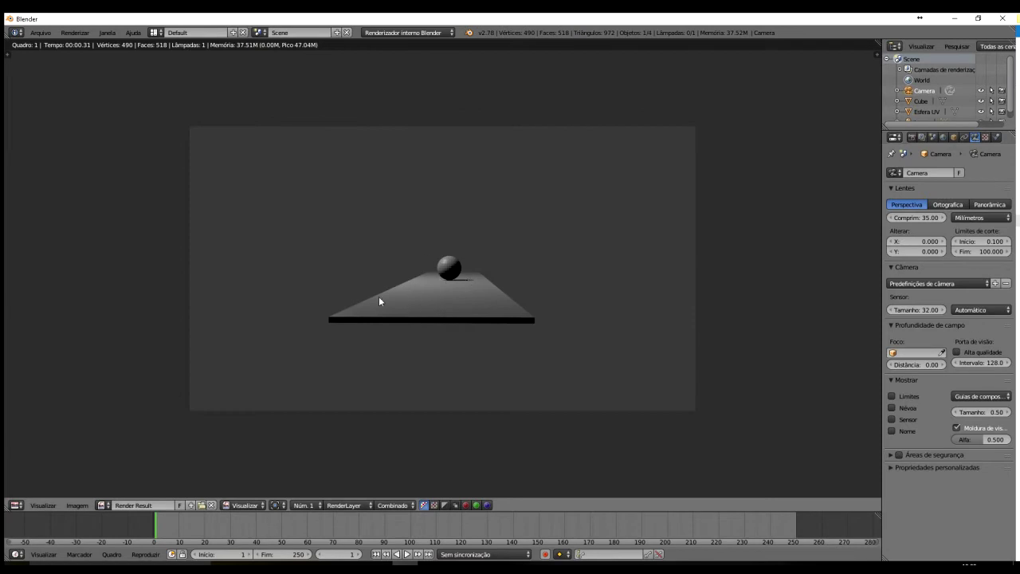
Repeat the orthographic render and the perspective render to compare how the slab and sphere appear
left_click(948, 205)
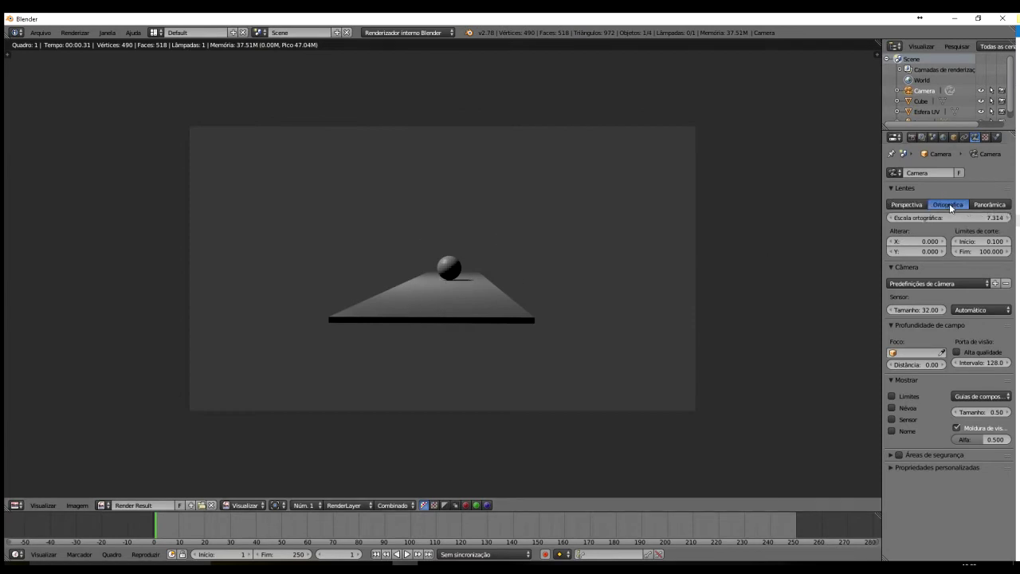
key("F12")
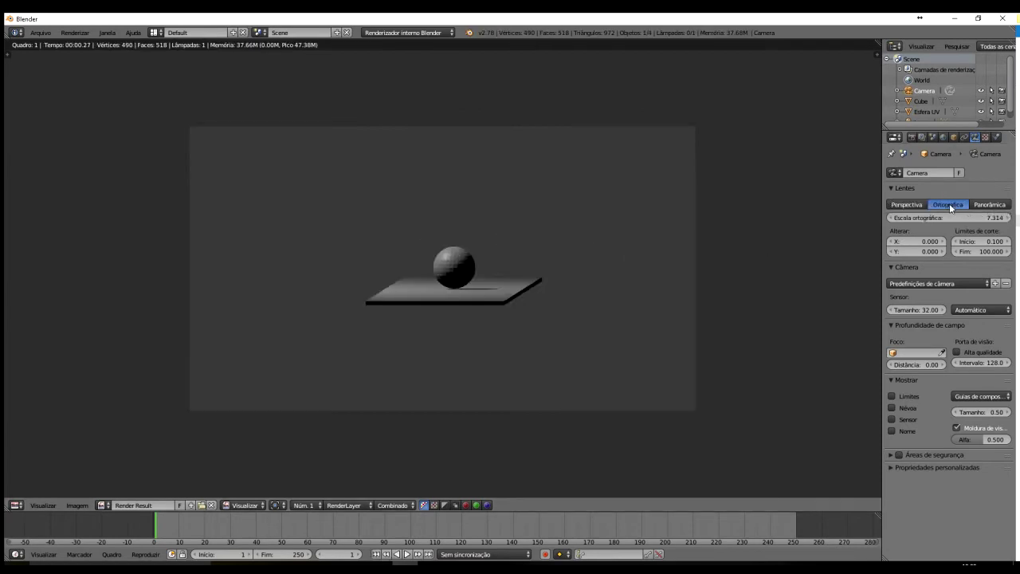
left_click(908, 206)
key("F12")
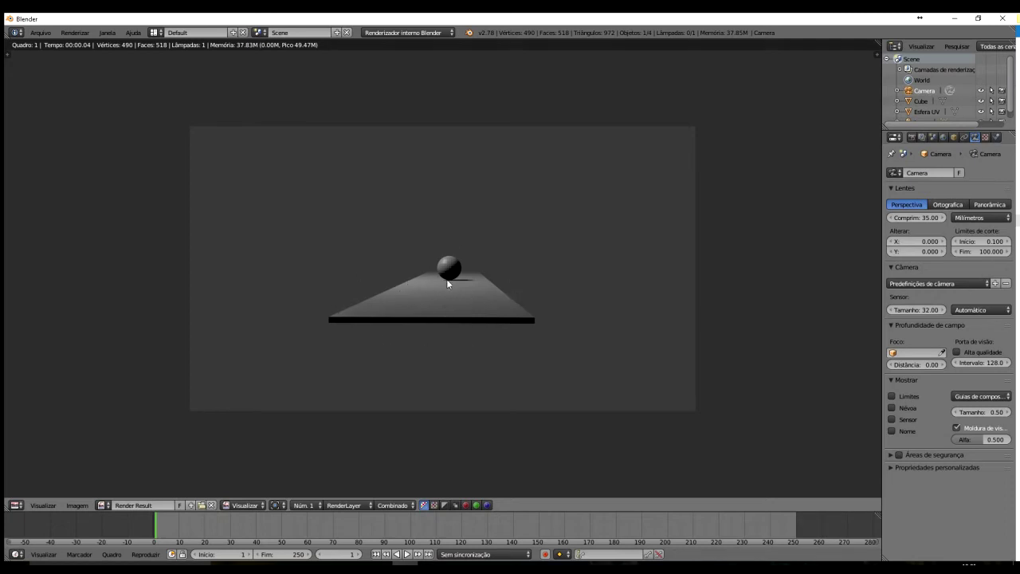
scroll(447, 284, "up", 3)
scroll(447, 283, "down", 2)
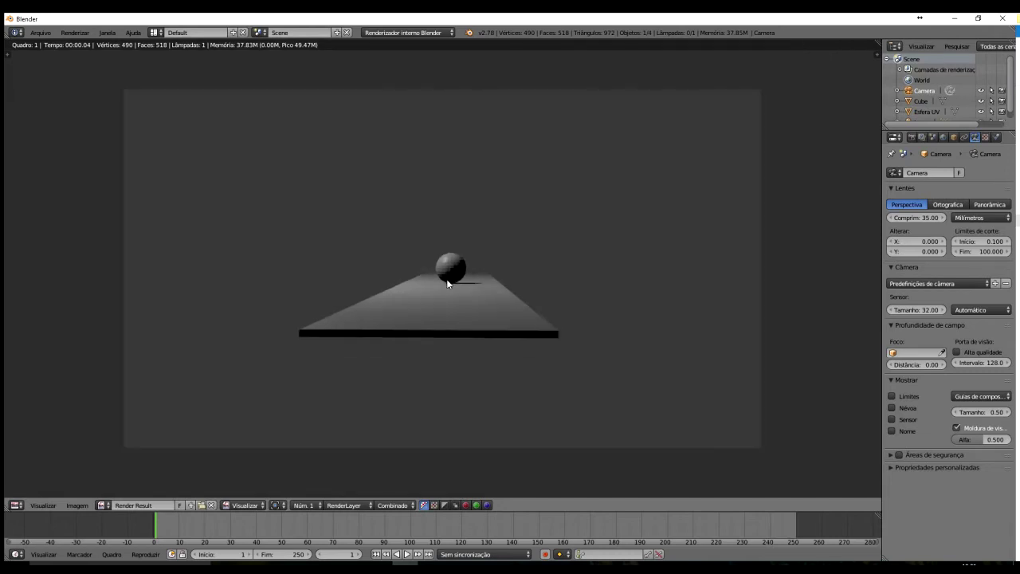
Render the scene with the panoramic camera, and re-render it in perspective projection for comparison
left_click(990, 204)
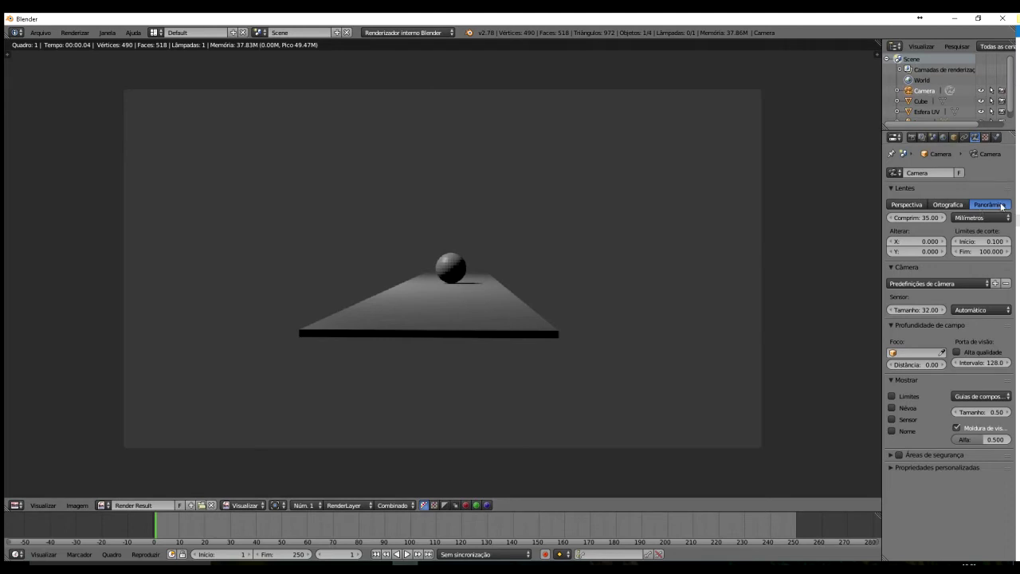
key("F12")
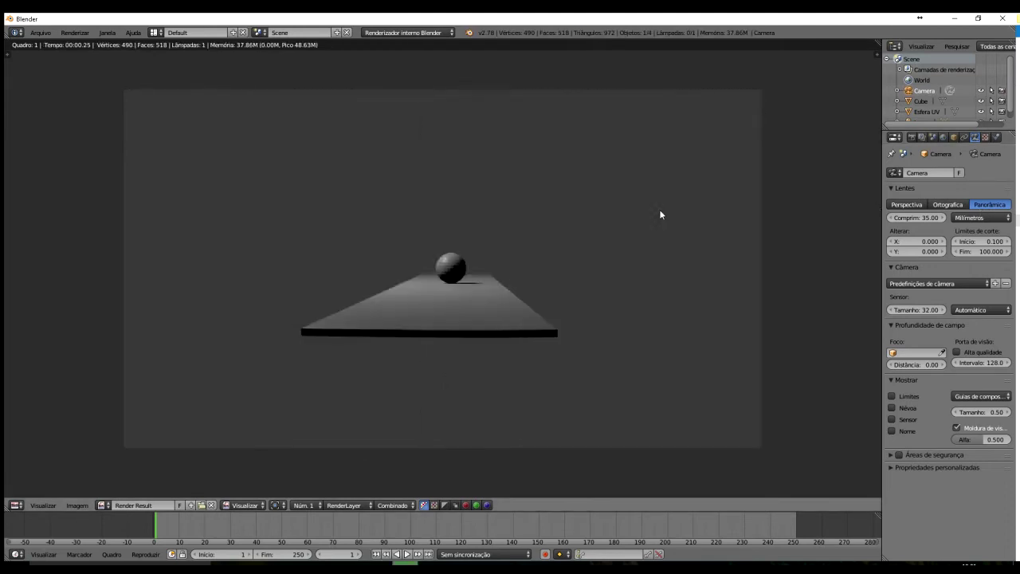
left_click(906, 205)
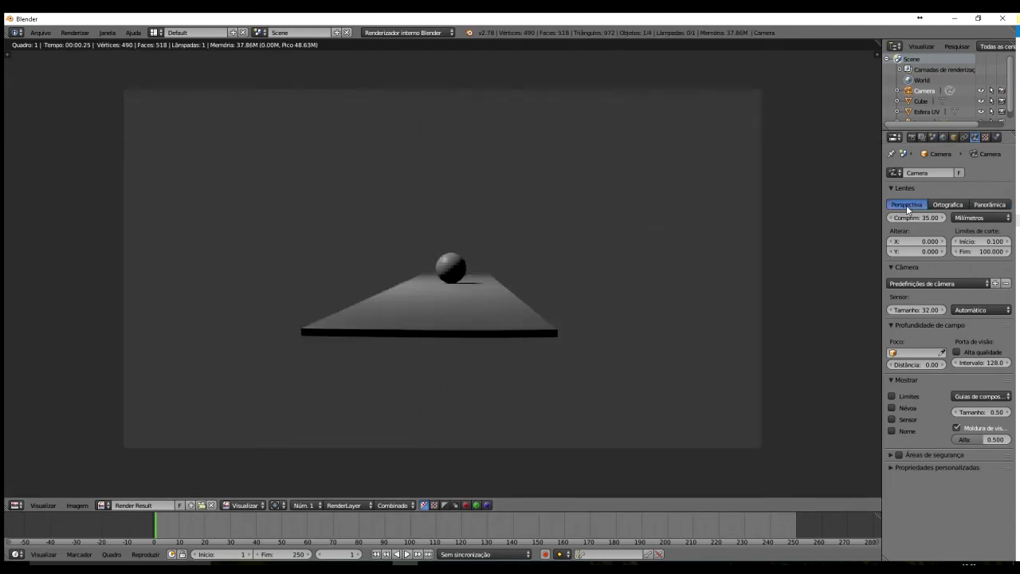
key("F12")
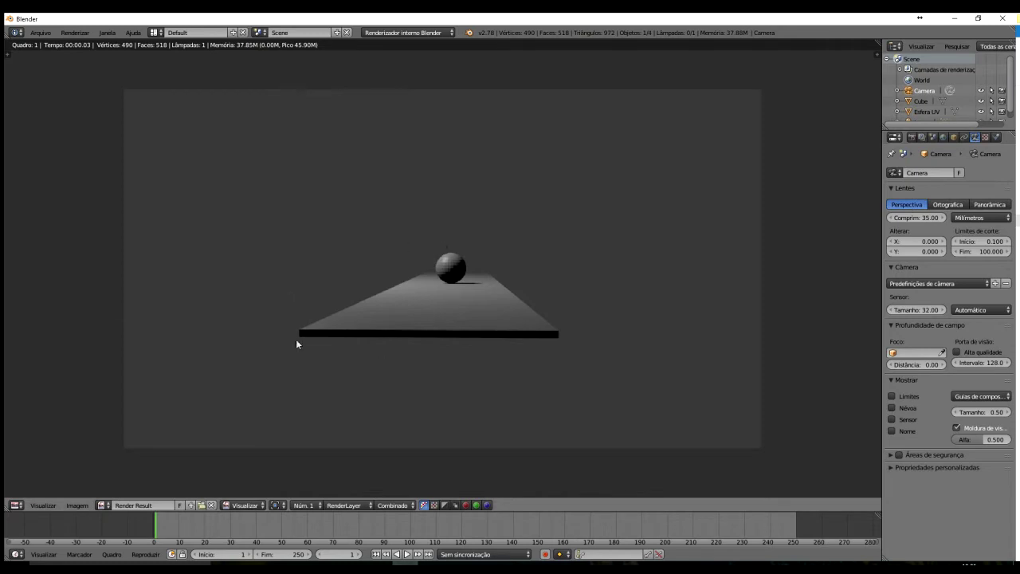
key("F12")
Switch the render engine to Cycles and render the scene with the panoramic fisheye camera and again in perspective
left_click(998, 206)
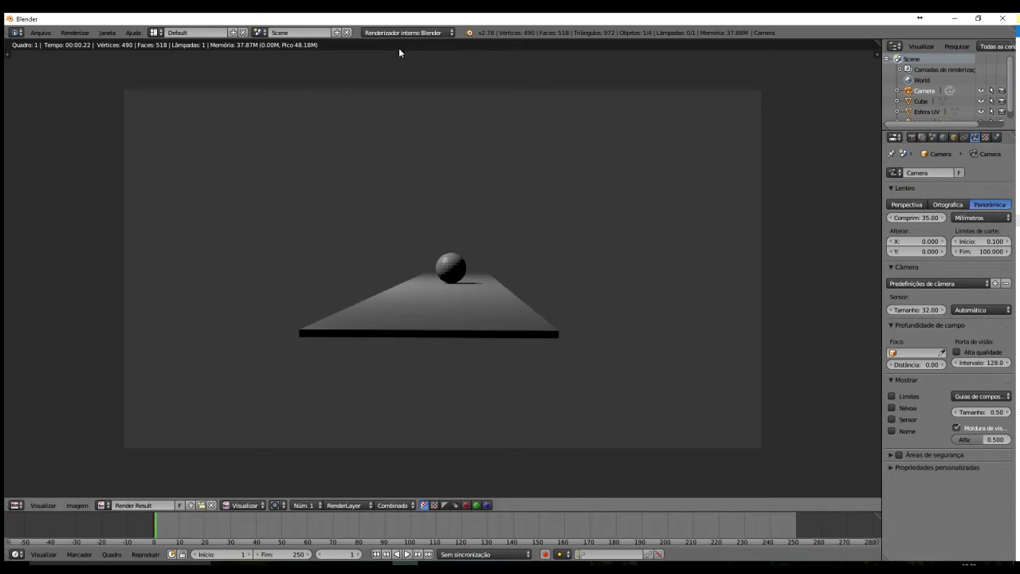
left_click(439, 32)
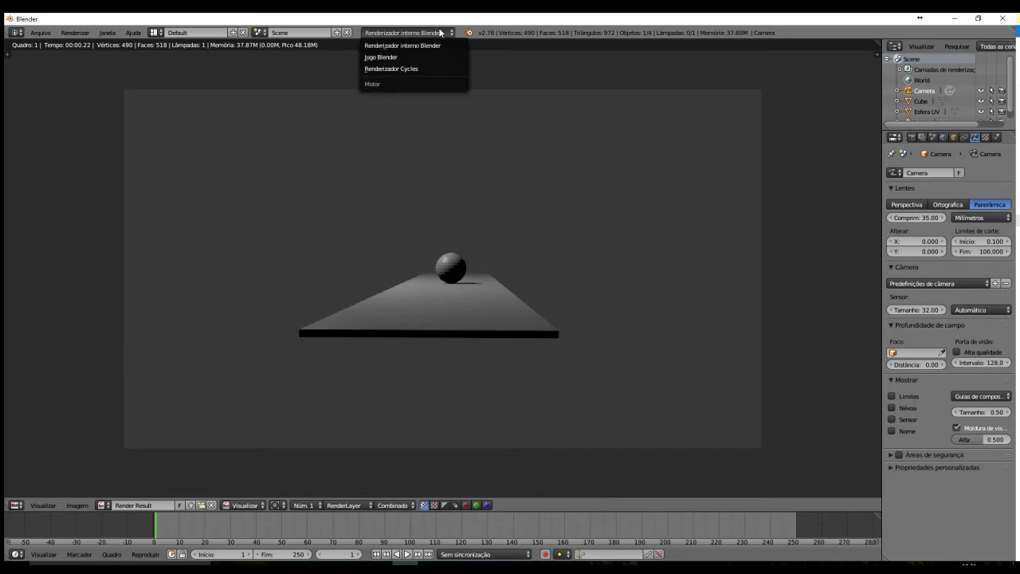
left_click(413, 69)
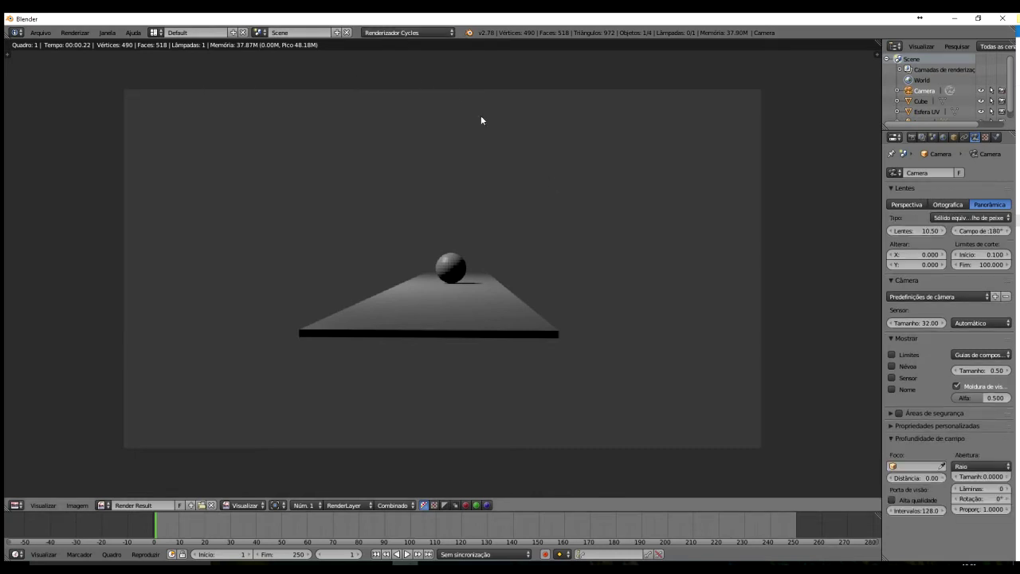
key("F12")
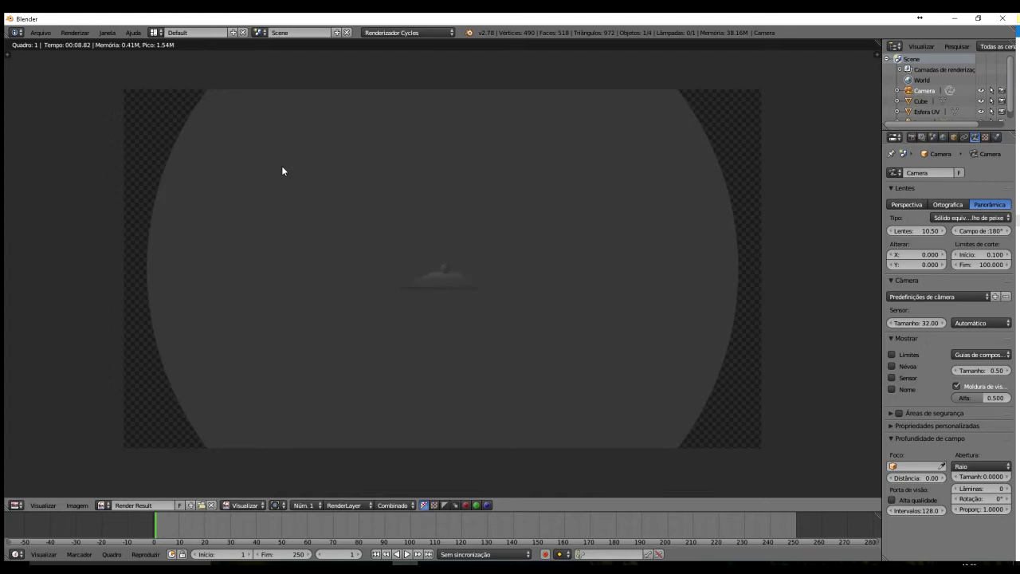
left_click(904, 205)
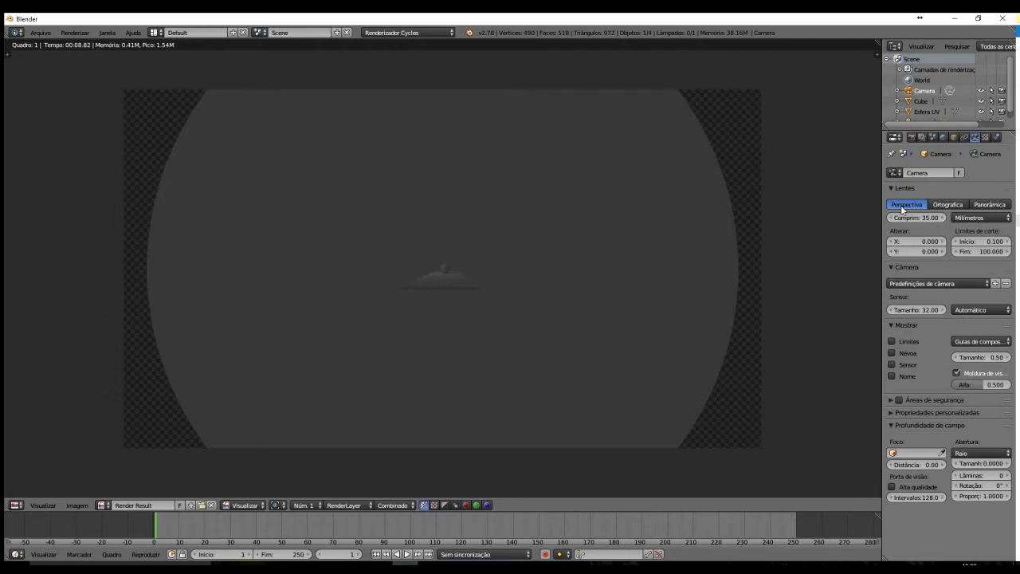
key("F12")
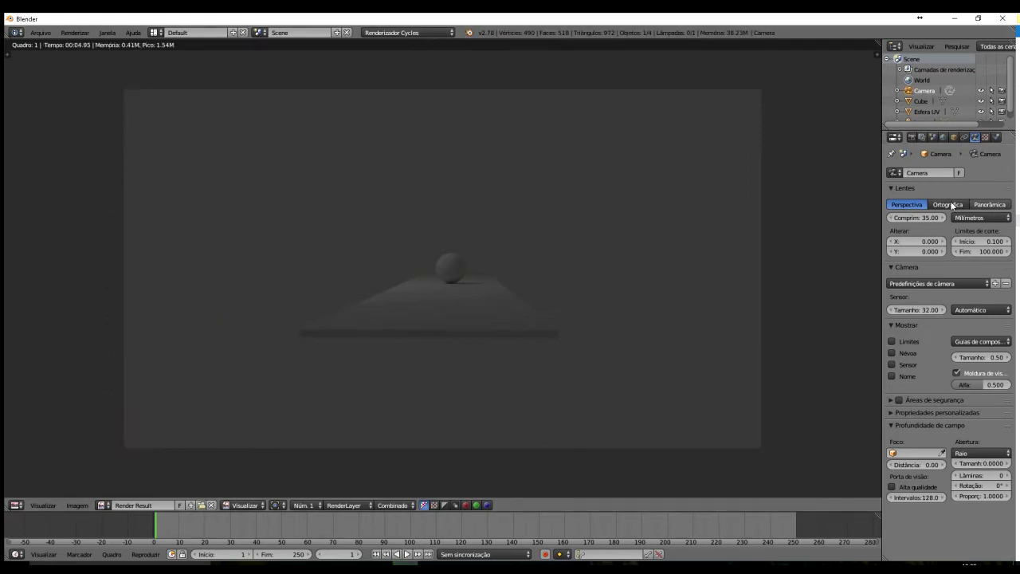
Return the render engine to Blender Internal and render the scene with the perspective camera and the panoramic camera
left_click(420, 32)
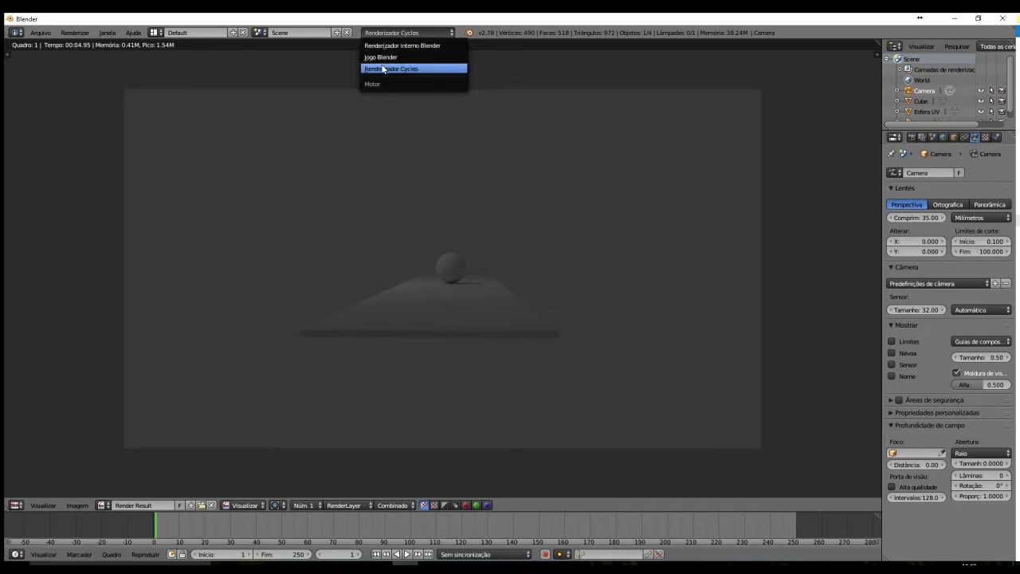
left_click(418, 46)
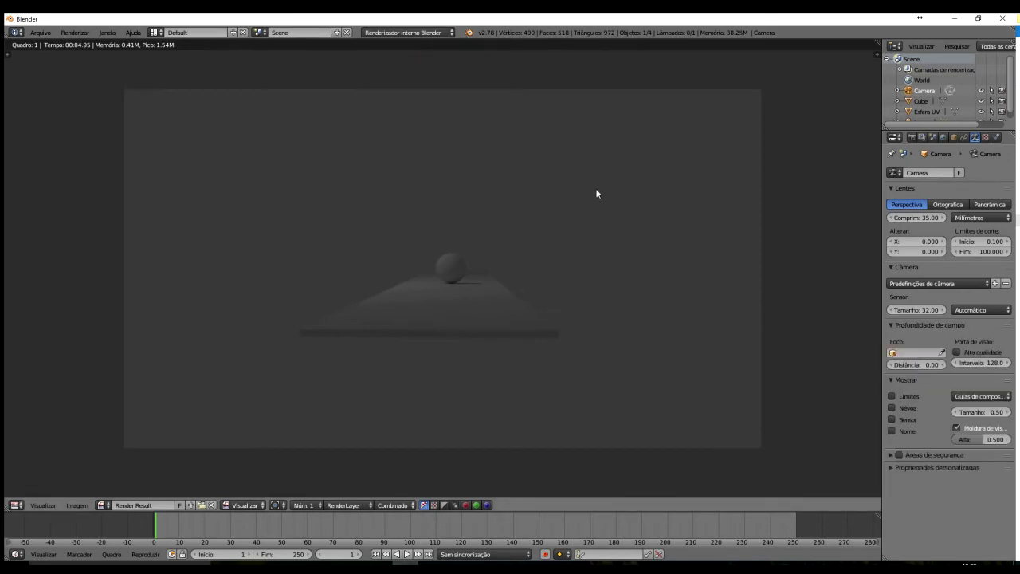
key("F12")
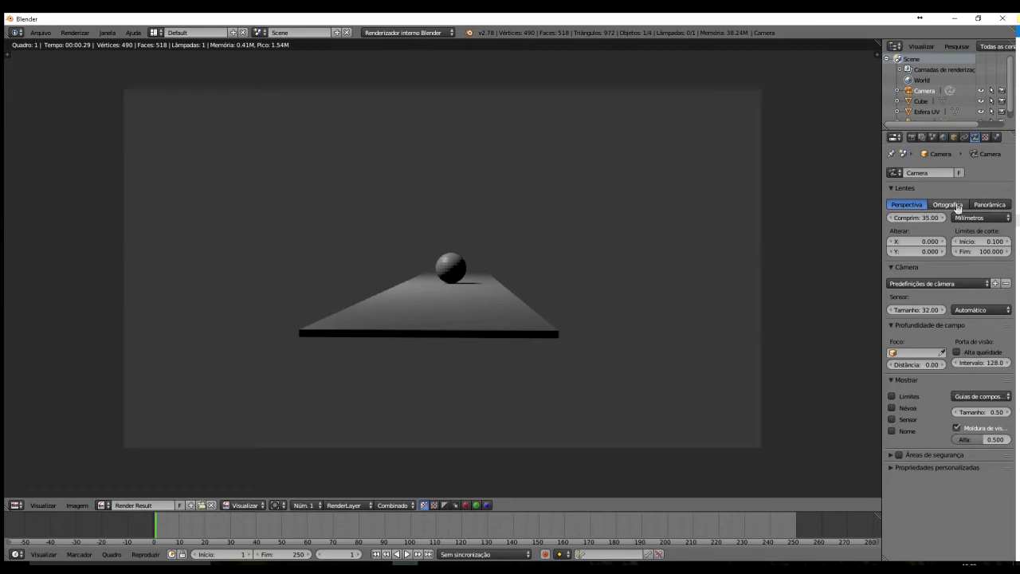
left_click(982, 204)
key("F12")
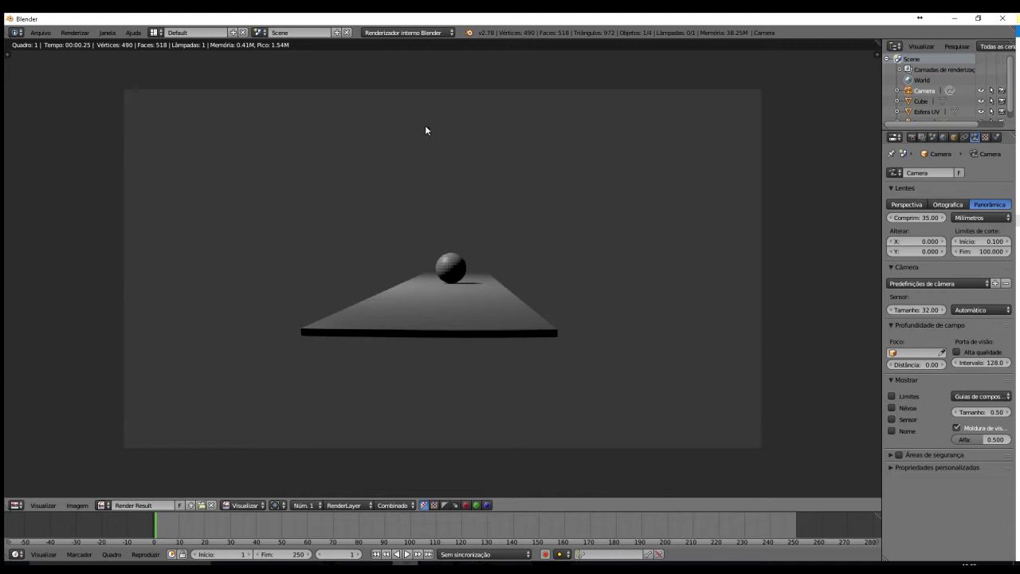
Keep Blender Internal as the render engine and render the panoramic camera view again
left_click(387, 33)
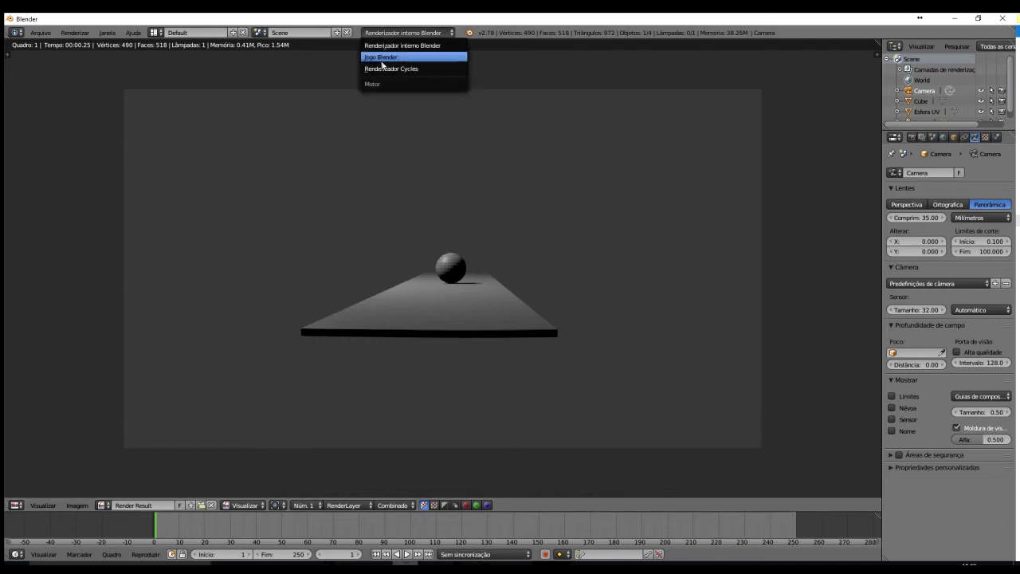
left_click(434, 47)
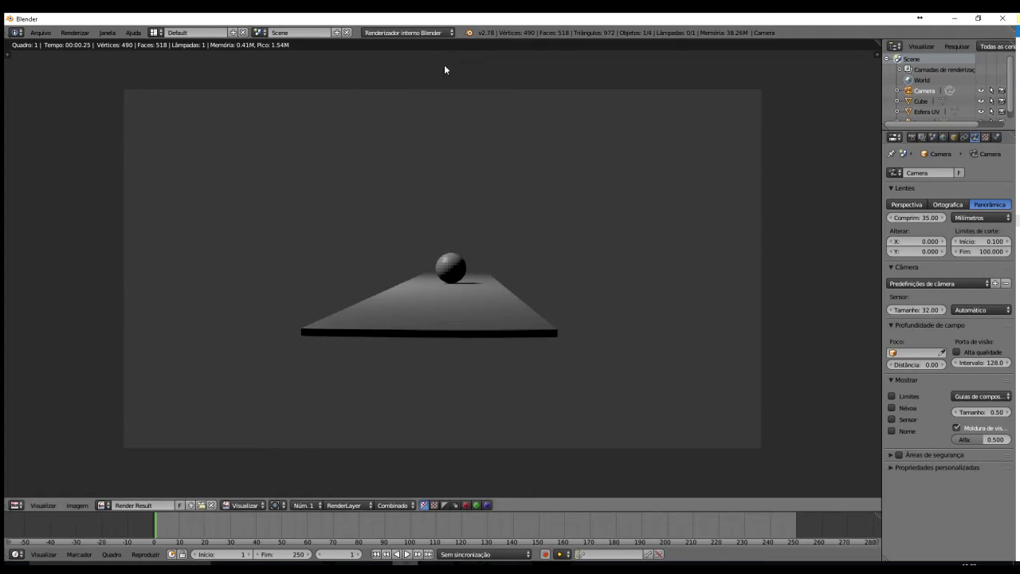
key("F12")
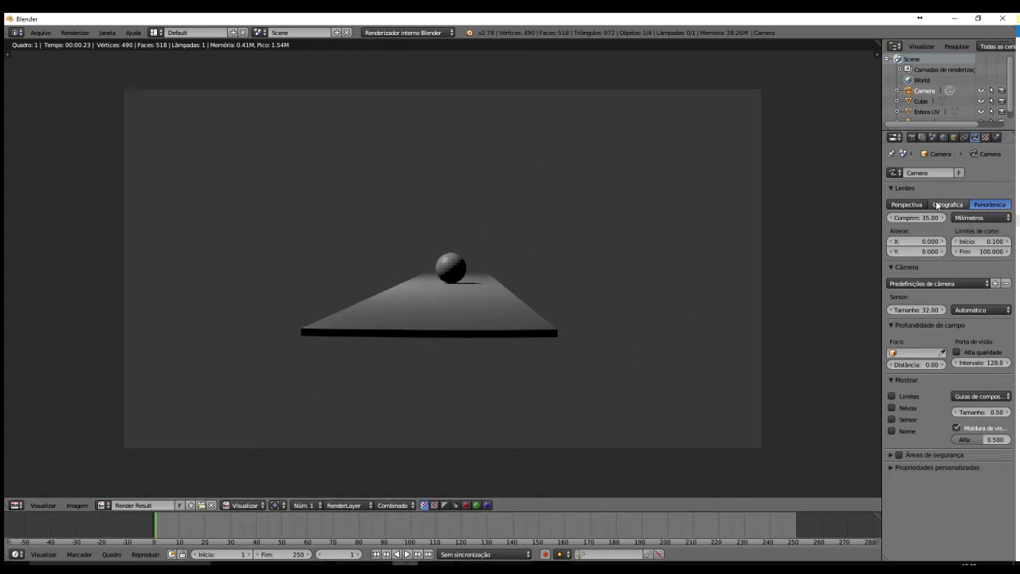
Alternate the camera between perspective, panoramic and orthographic projection to compare the renders, ending on orthographic
left_click(902, 204)
left_click(991, 205)
left_click(905, 205)
left_click(988, 205)
left_click(906, 205)
left_click(988, 205)
left_click(921, 206)
left_click(948, 205)
left_click(985, 204)
left_click(947, 203)
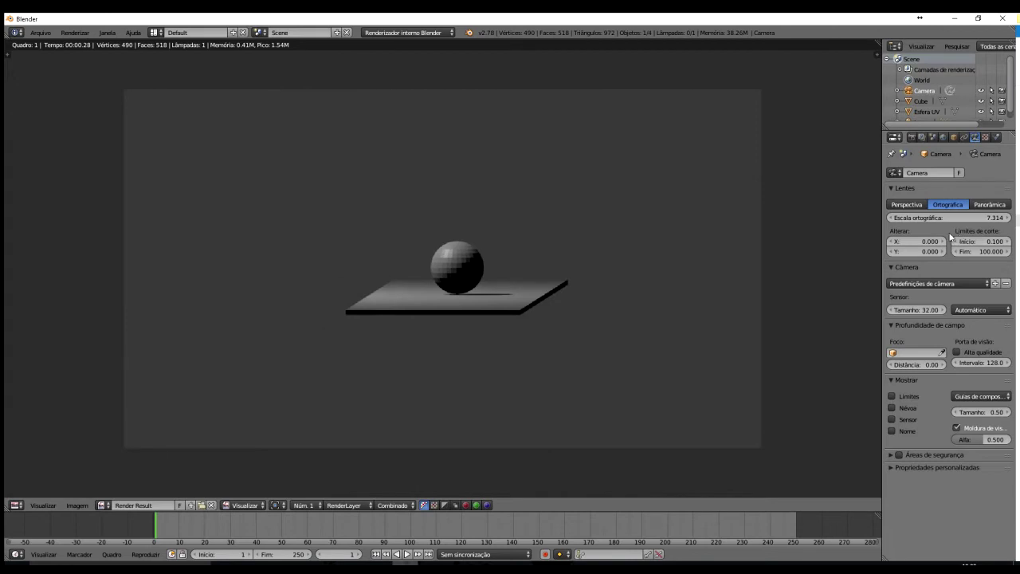
Render the orthographic camera view at scales of 28.014, 0.001 and 6.001
left_click_drag(928, 218, 29, 217)
key("F12")
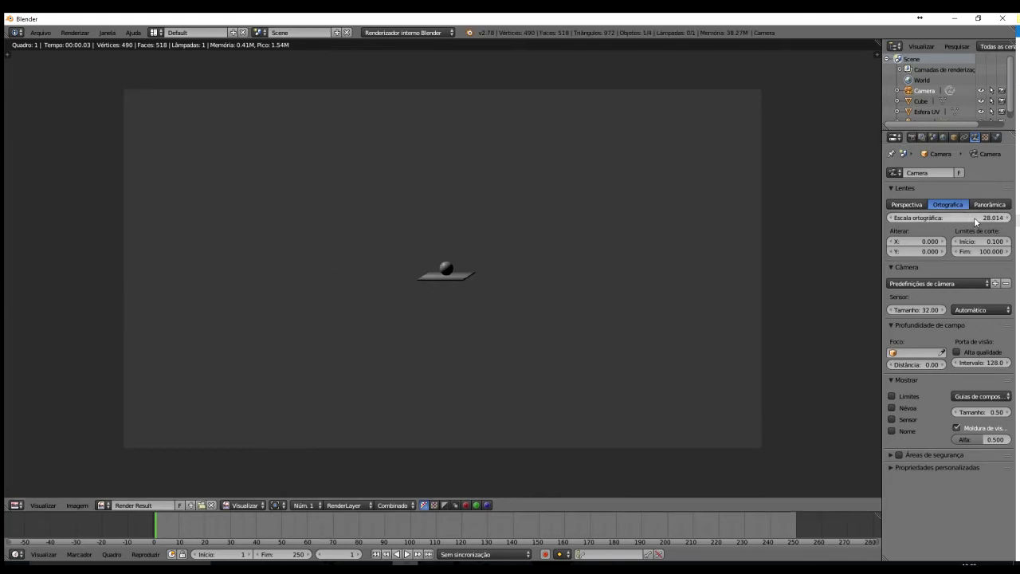
left_click_drag(976, 217, 605, 199)
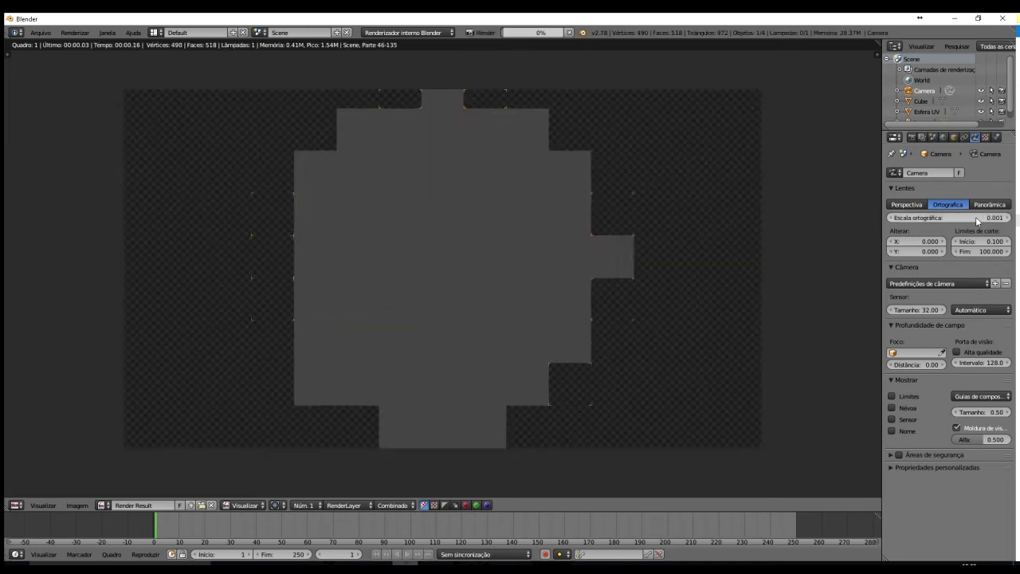
left_click_drag(974, 218, 1018, 216)
key("F12")
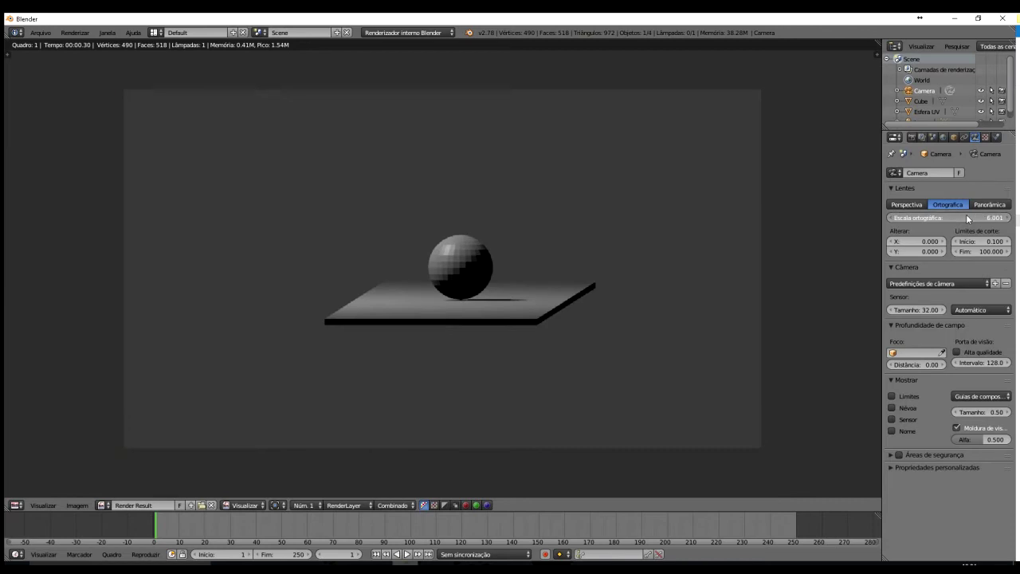
Vary the camera's orthographic scale with repeated renders, ending at a scale of 13.101
left_click_drag(956, 214, 48, 214)
key("F12")
key("F12")
key("F12")
key("F12")
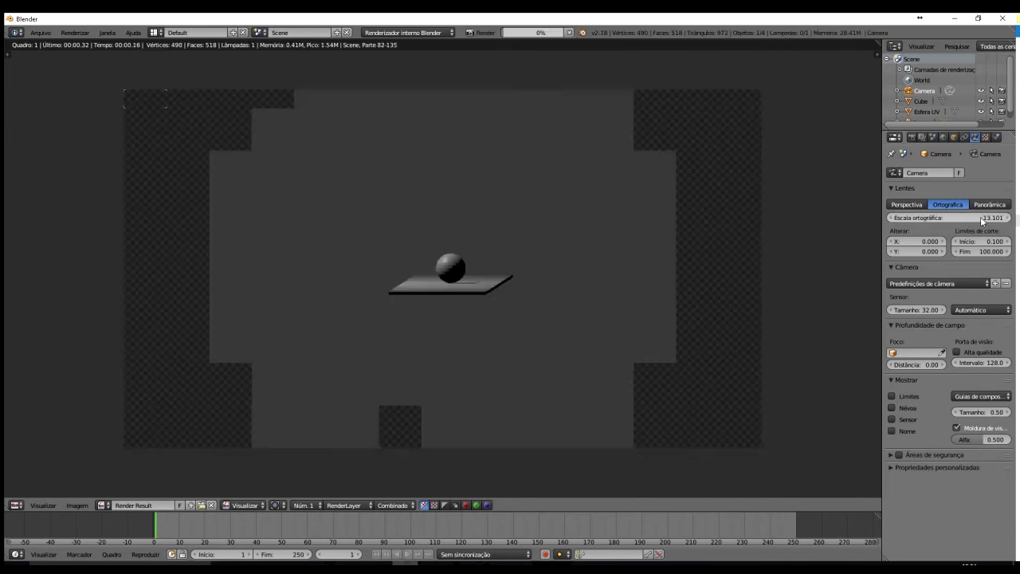
Set the camera to perspective projection and render it at focal lengths of 35 mm and 22.49 mm
left_click(899, 205)
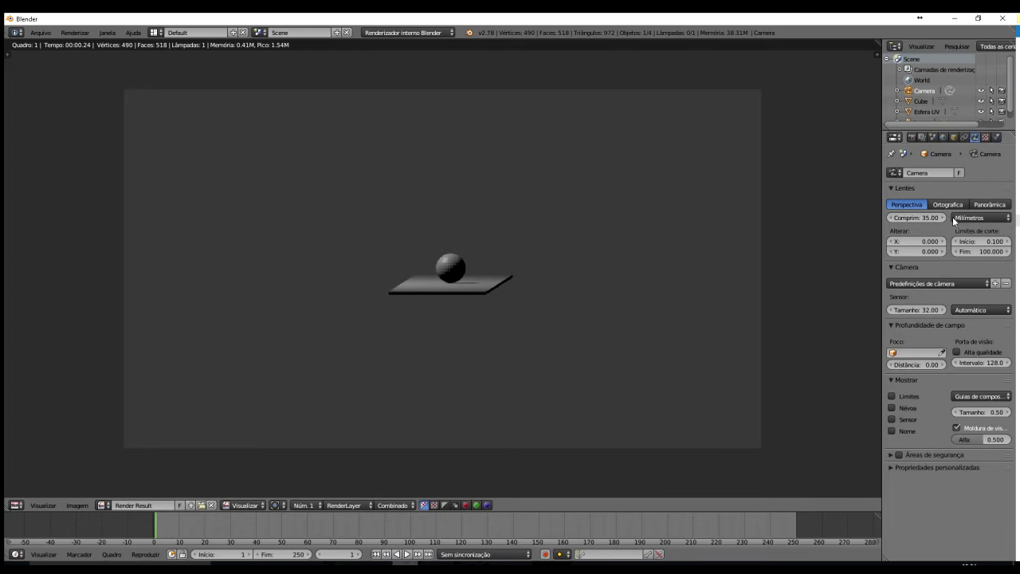
key("F12")
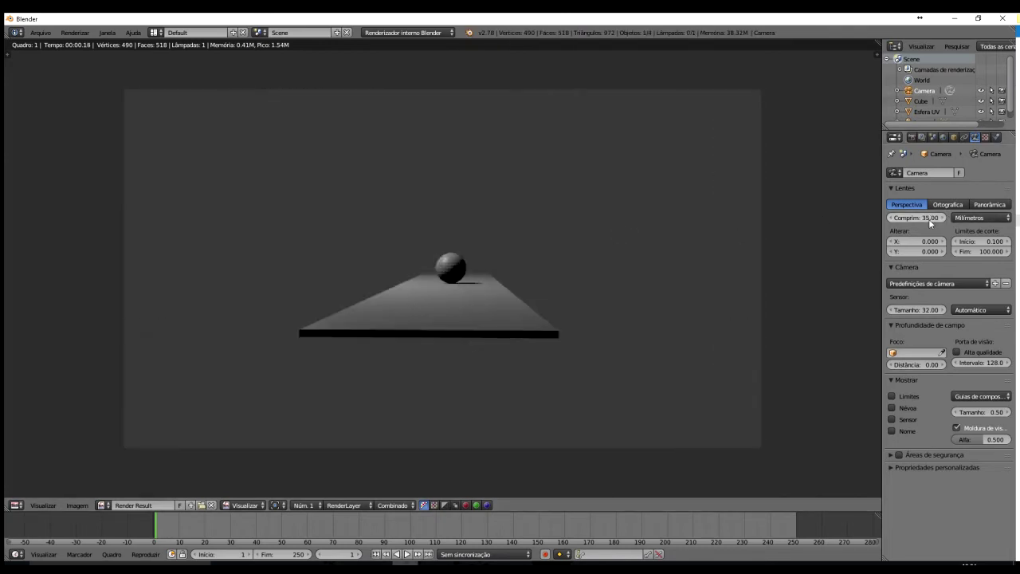
left_click_drag(928, 216, 915, 218)
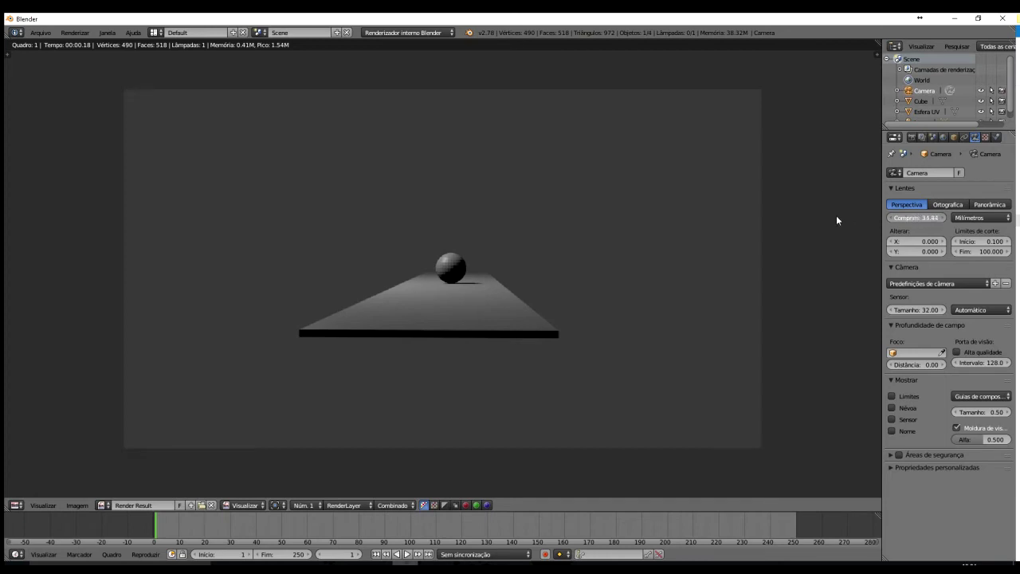
left_click_drag(269, 243, 206, 242)
key("F12")
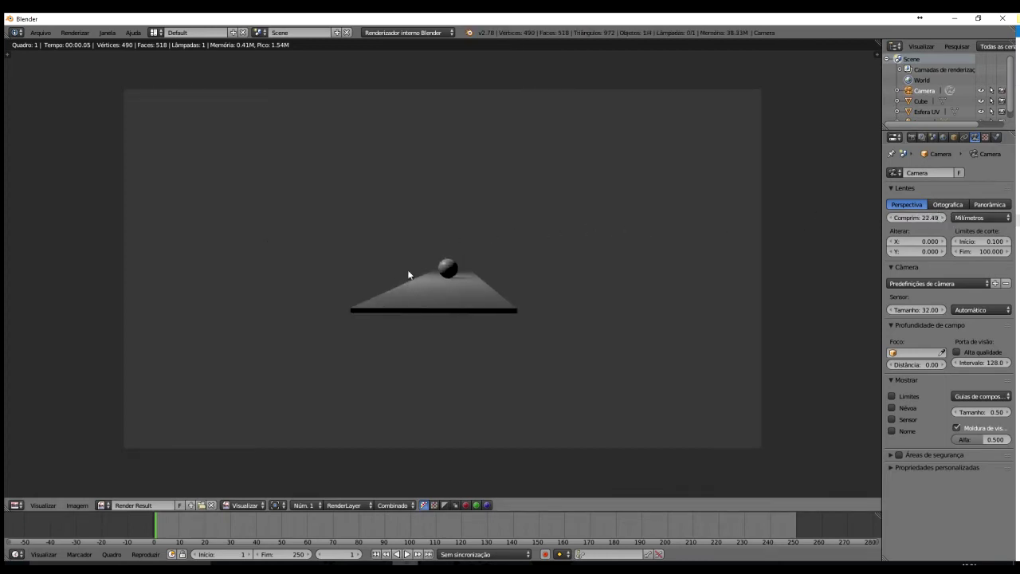
Render the perspective camera view at increasing focal lengths, including 48.98 mm and ending at 122.77 mm
left_click_drag(901, 218, 63, 205)
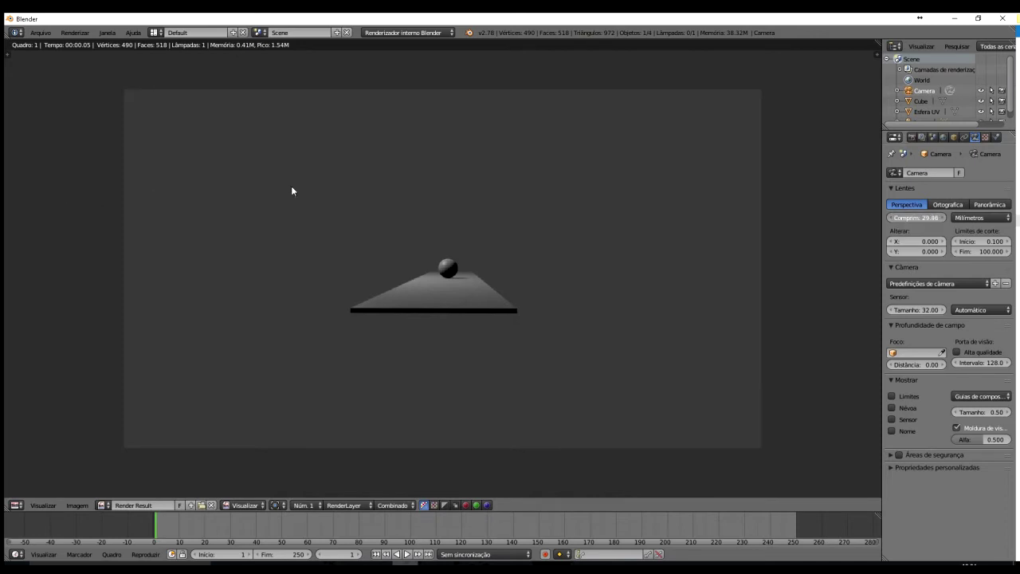
left_click_drag(530, 169, 288, 130)
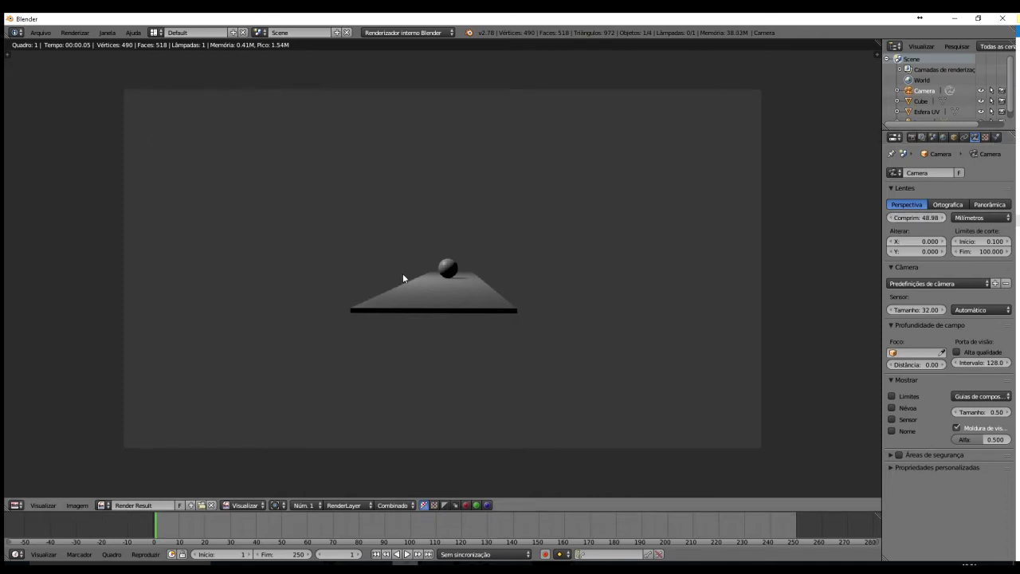
key("F12")
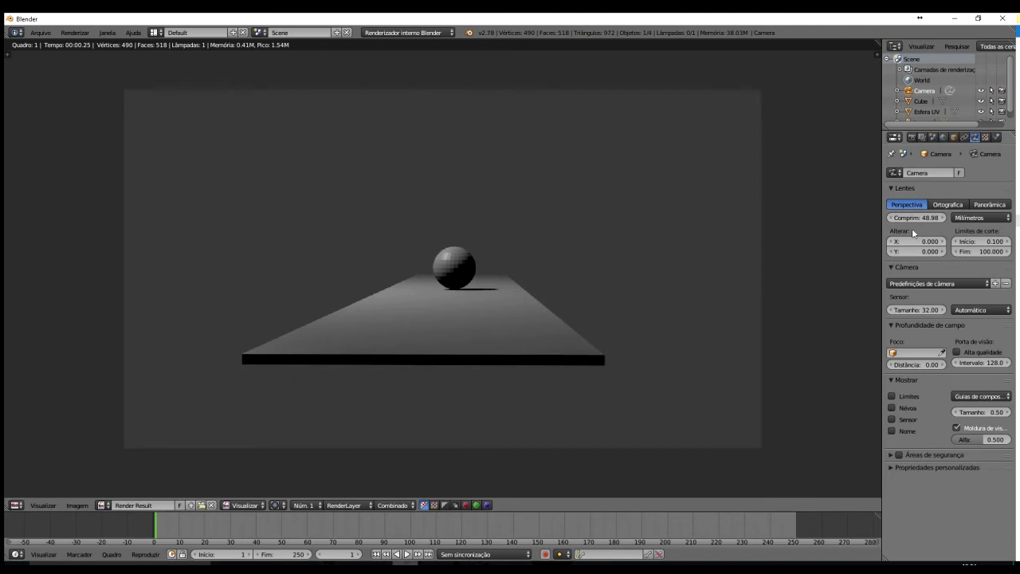
left_click_drag(946, 217, 56, 200)
key("F12")
left_click_drag(916, 218, 14, 209)
left_click_drag(881, 149, 934, 217)
key("F12")
key("F12")
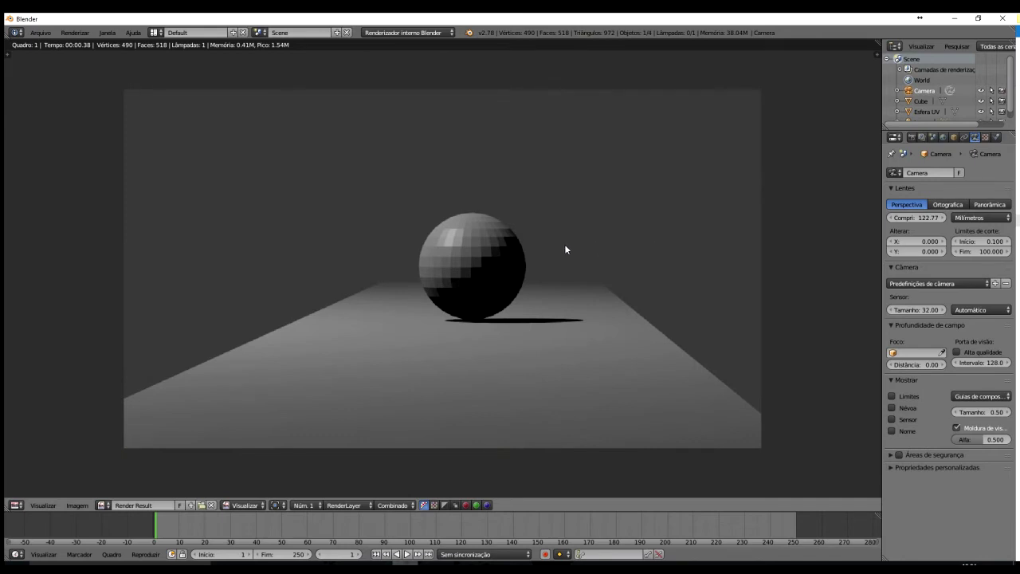
Watch the camera's frustum from above while lowering the focal length to 85.33 mm and 76.30 mm
key("Escape")
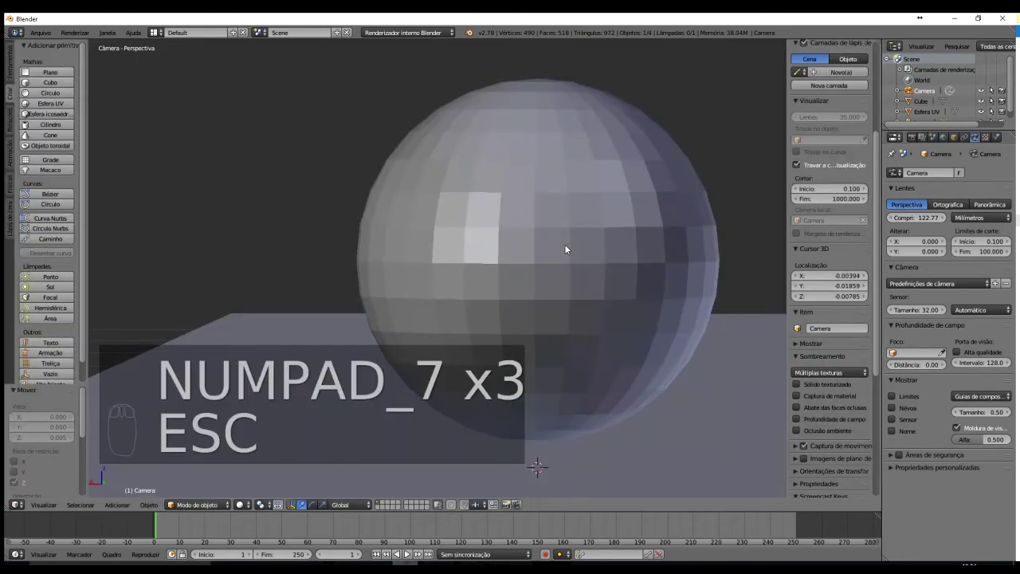
key("KP_7")
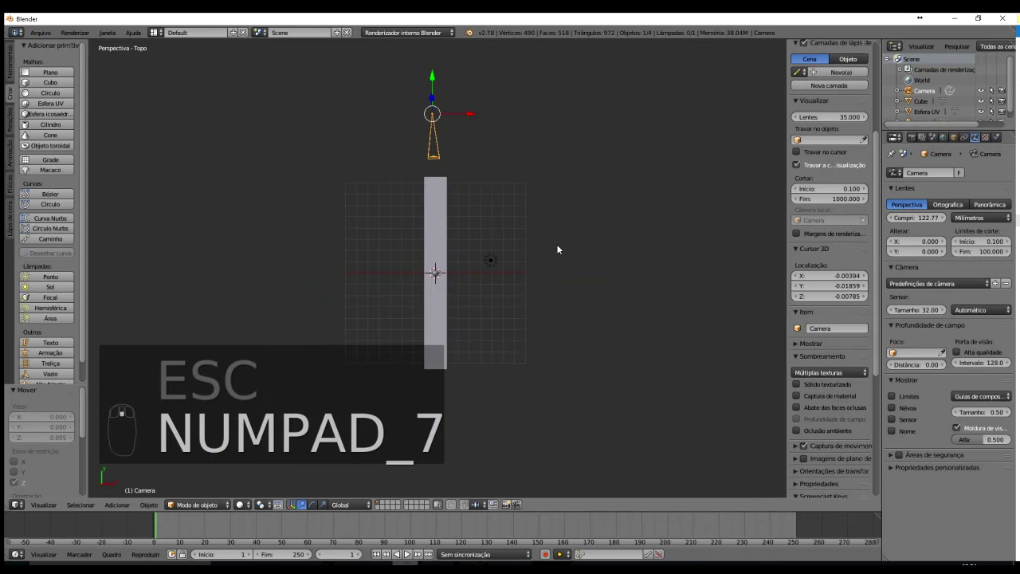
scroll(439, 136, "up", 2)
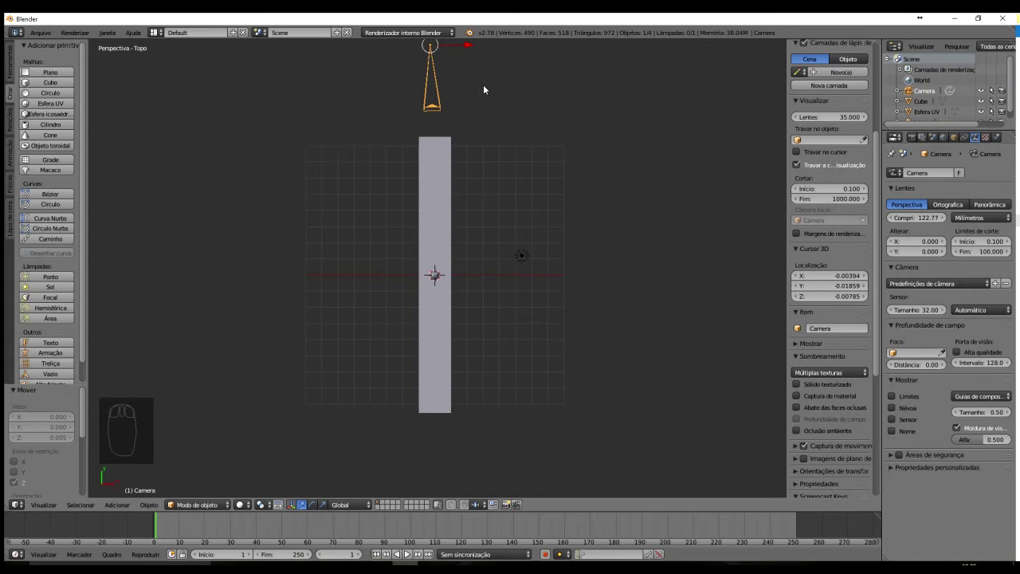
middle_click_drag(478, 89, 842, 227, "shift")
scroll(519, 253, "up", 2)
scroll(519, 258, "up", 2)
left_click_drag(916, 217, 397, 205)
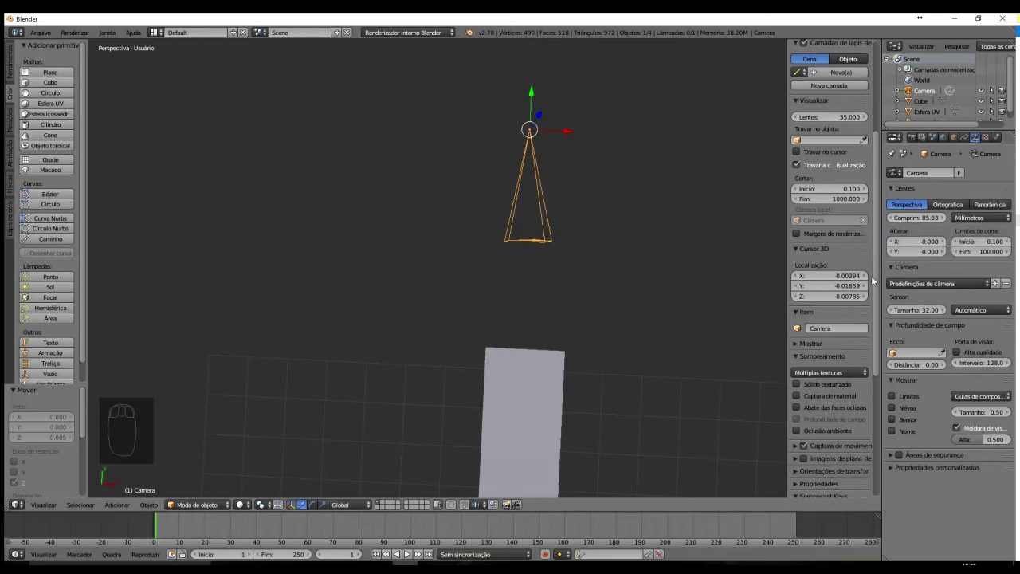
left_click_drag(920, 221, 574, 182)
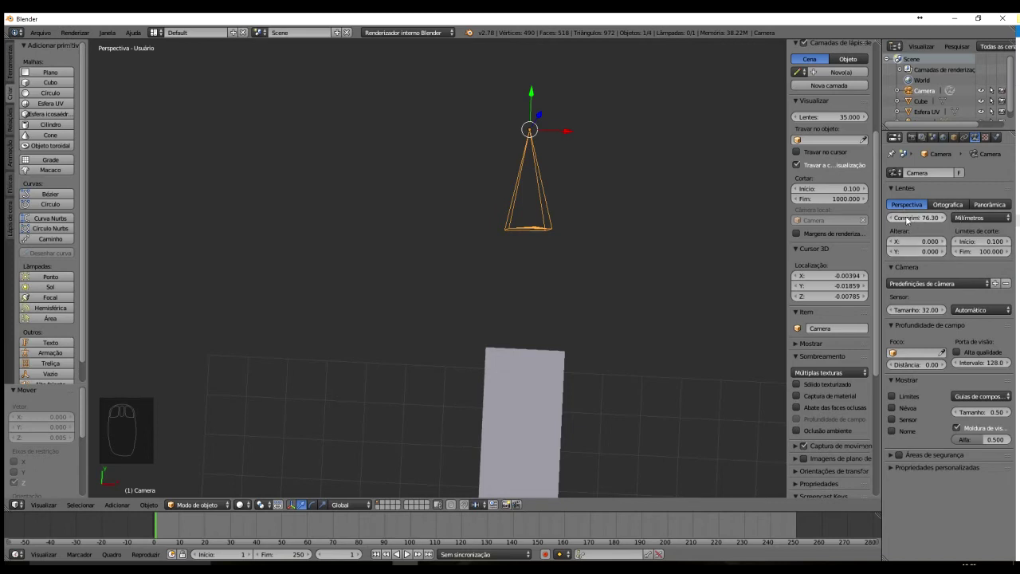
Switch the camera's lens unit to field of view and vary the angle to 111.086° and 104.404°
left_click(971, 218)
left_click(973, 205)
left_click(976, 218)
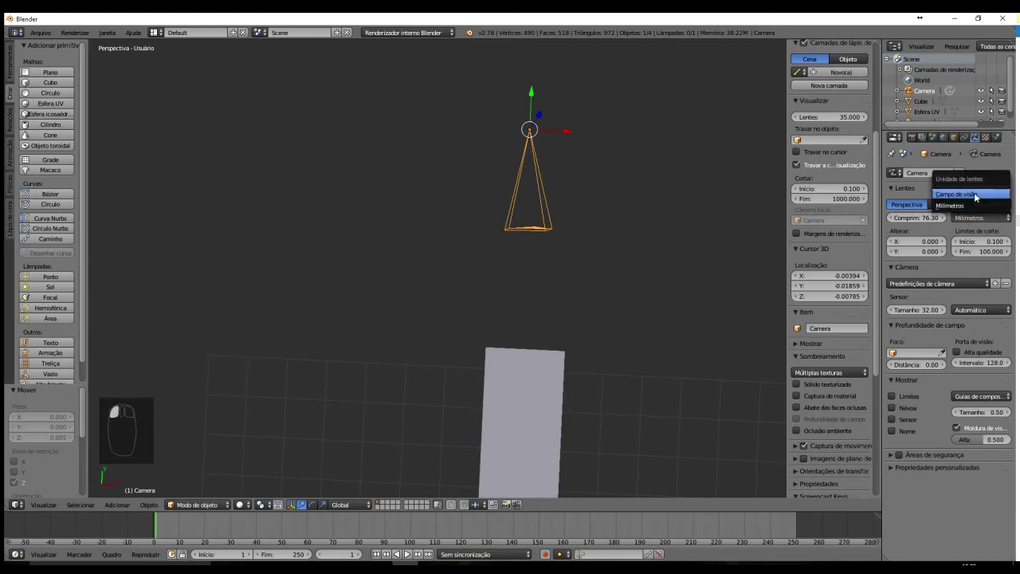
left_click(974, 194)
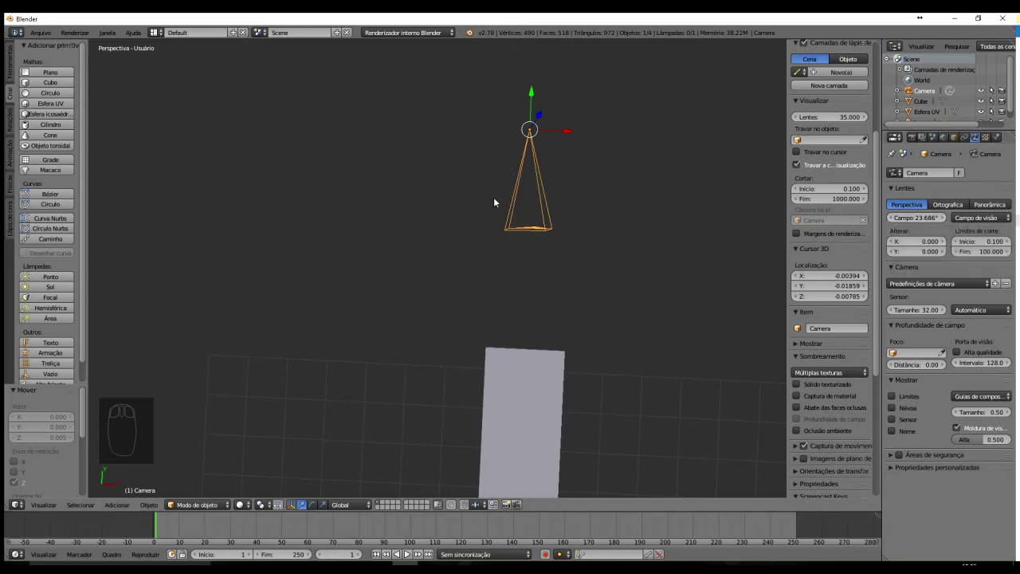
left_click_drag(917, 217, 604, 167)
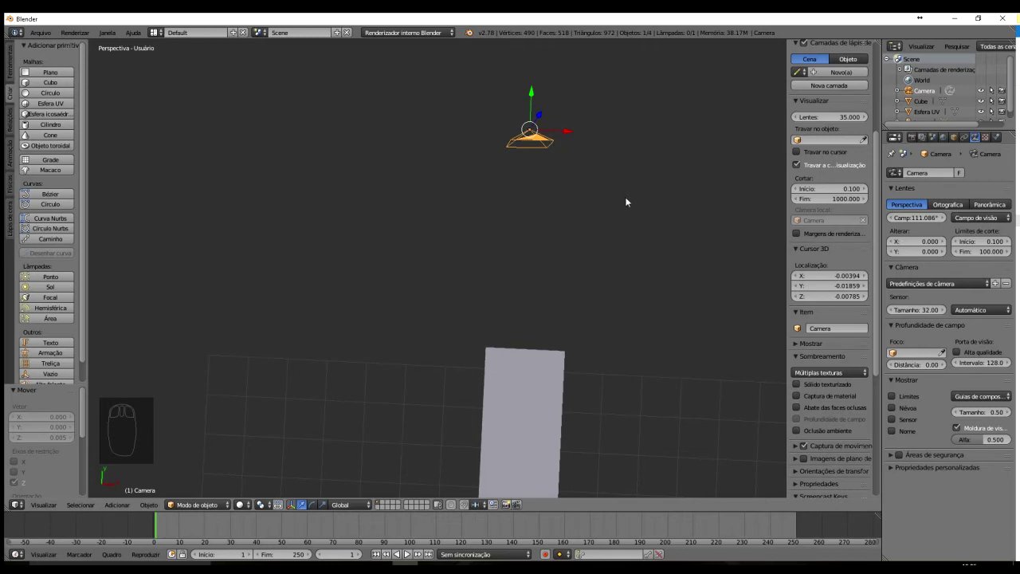
left_click_drag(920, 224, 908, 220)
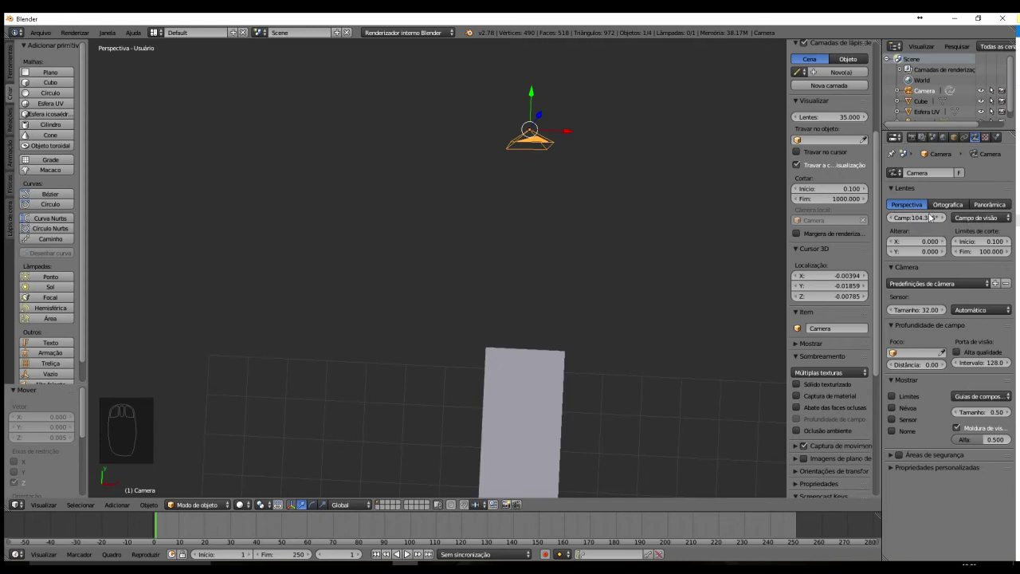
Switch the lens unit to millimetres and back to field of view
left_click(965, 219)
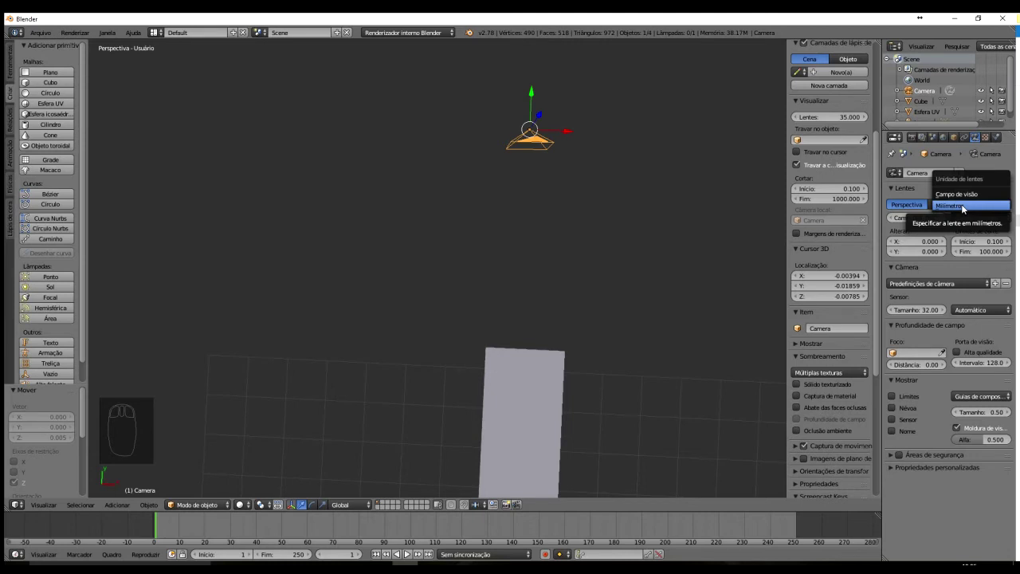
left_click(962, 207)
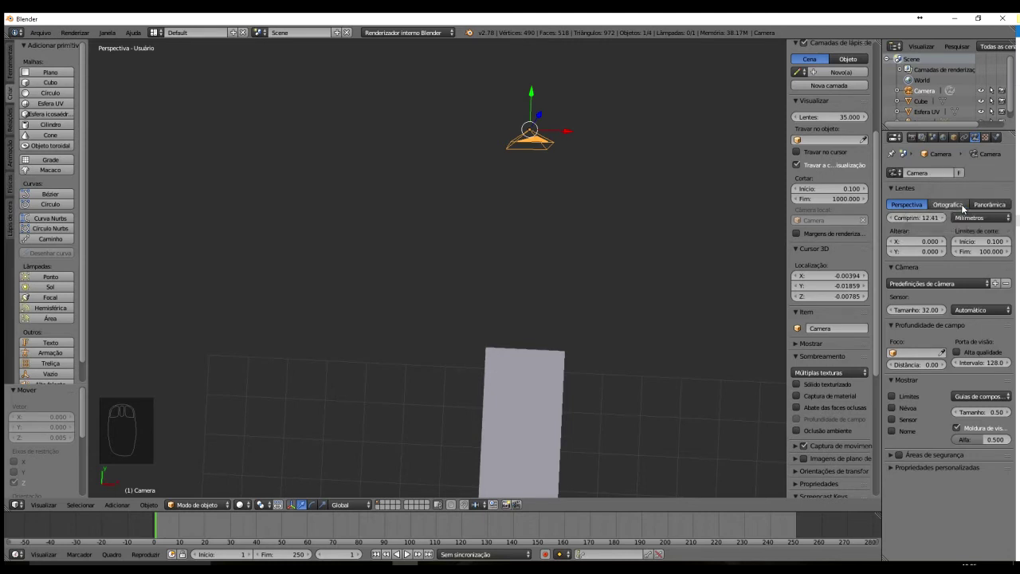
left_click(906, 219)
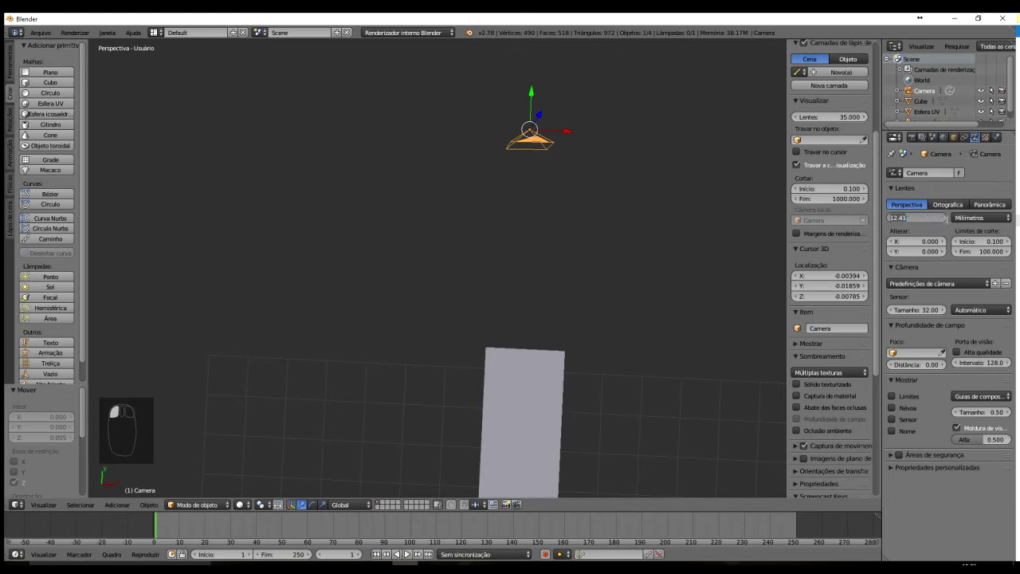
left_click(955, 231)
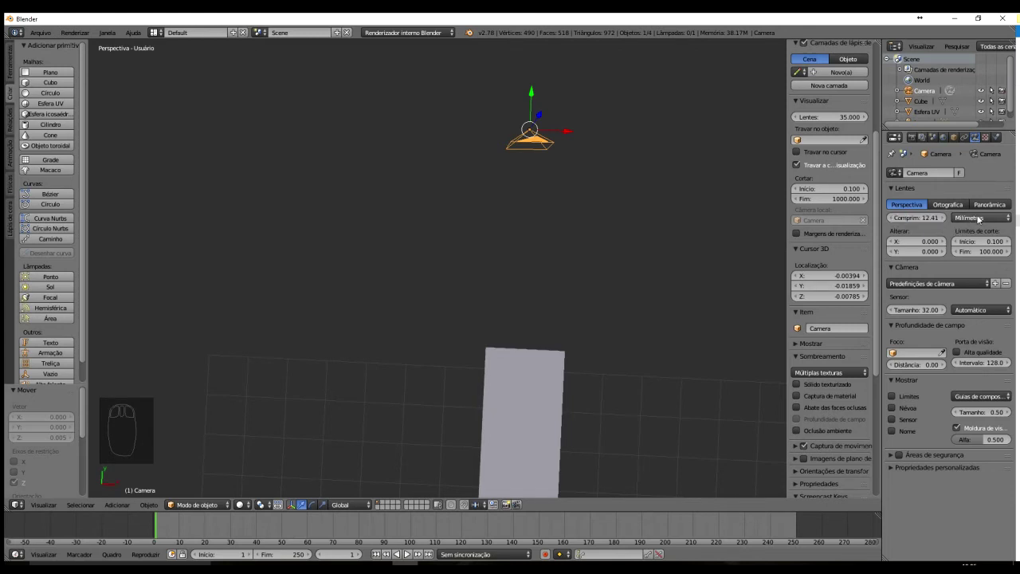
left_click(981, 217)
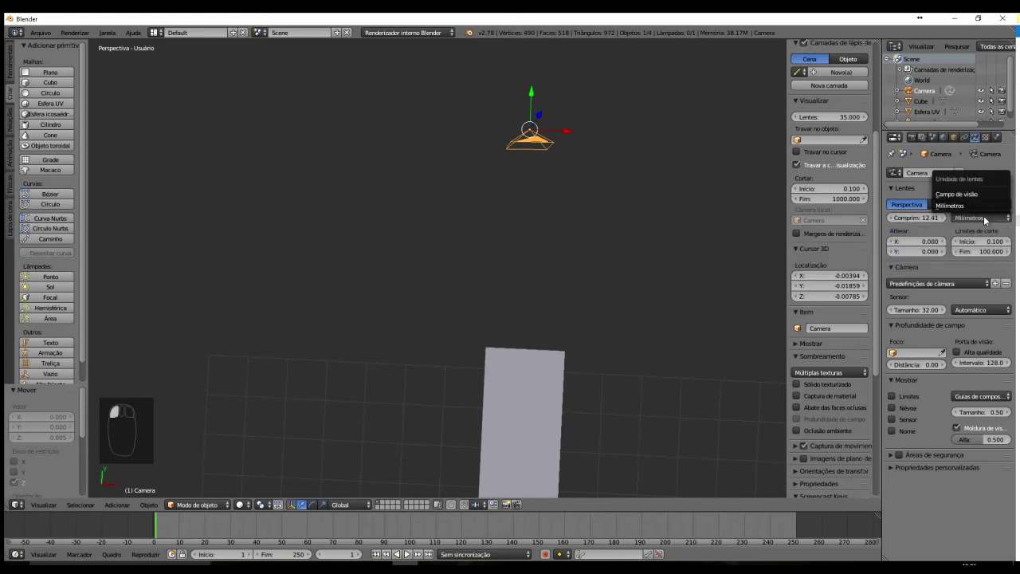
left_click(976, 195)
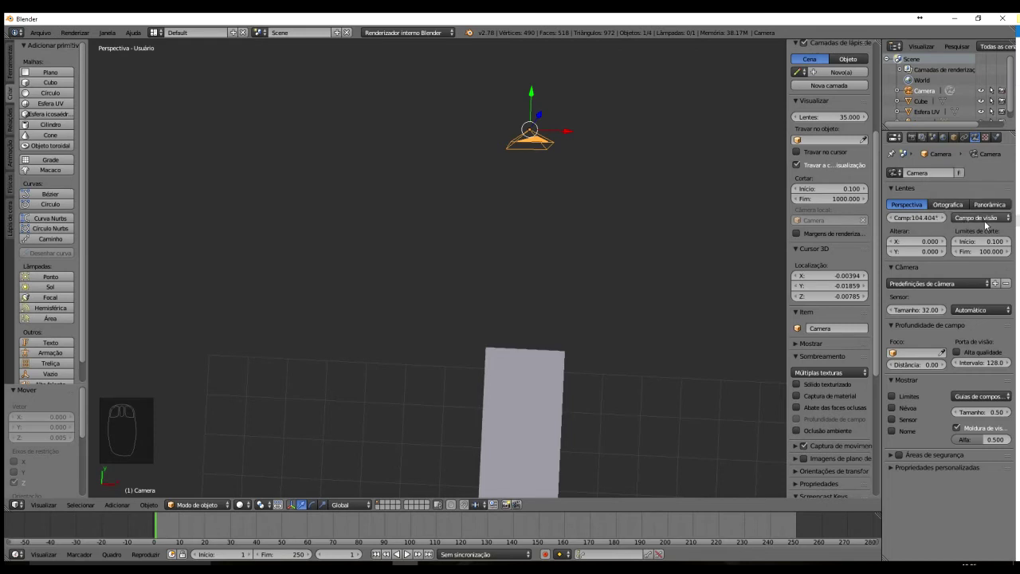
Set the camera's field of view to 120° and look at the scene through the camera
left_click(927, 220)
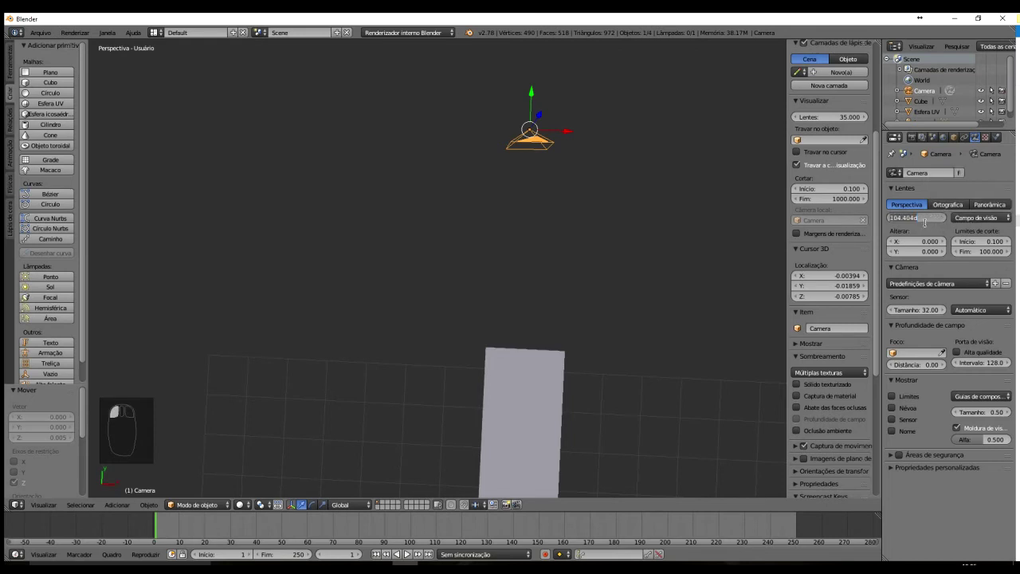
type("120")
key("Return")
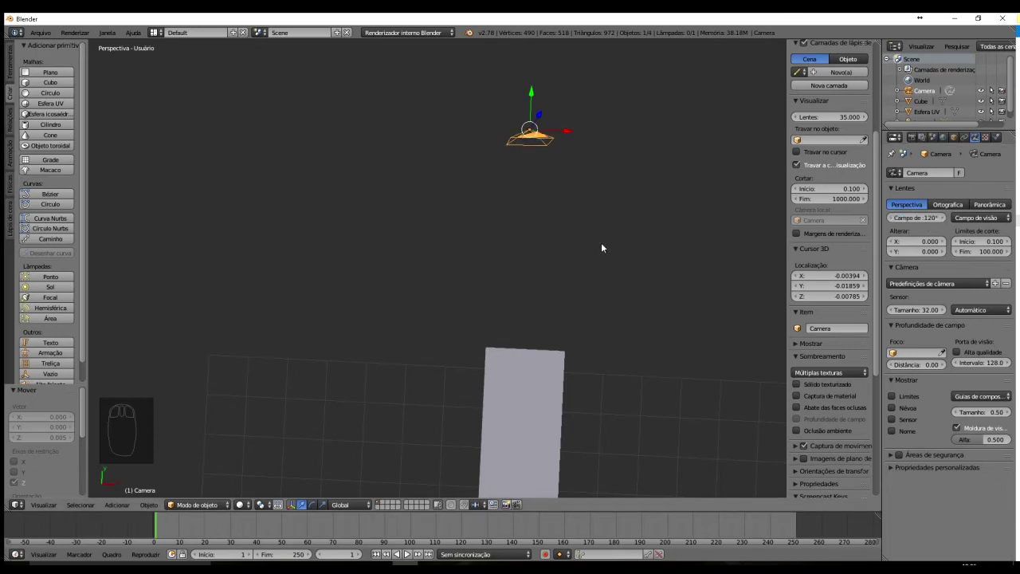
key("KP_0")
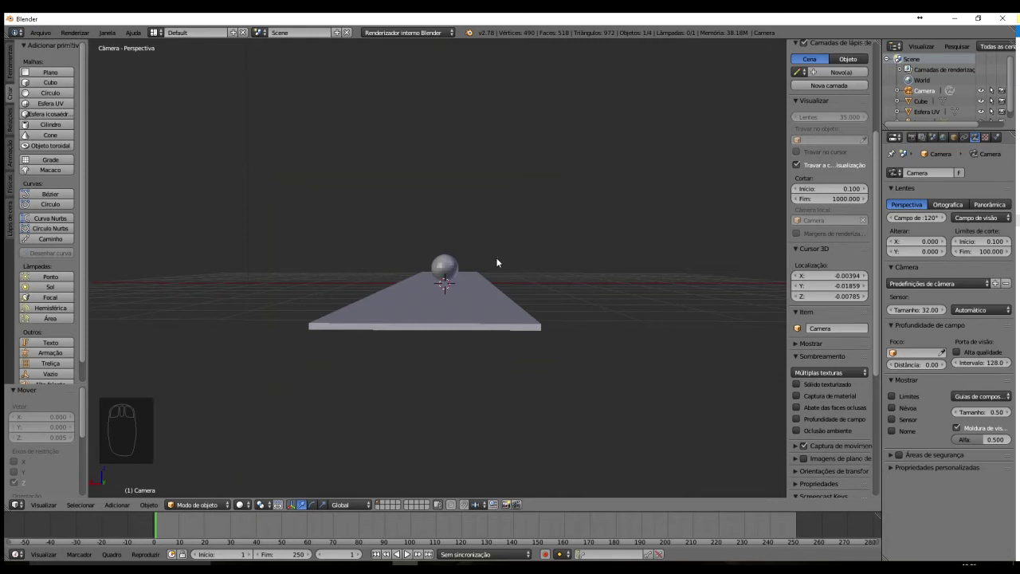
Set the camera's field of view to 45° and switch the lens unit to millimetres
left_click(908, 217)
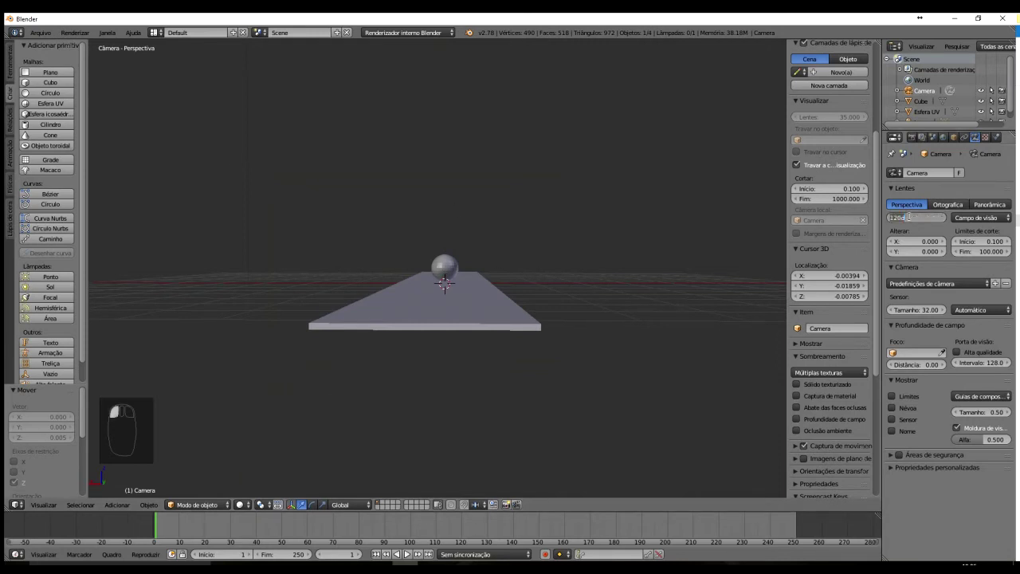
type("45")
key("Return")
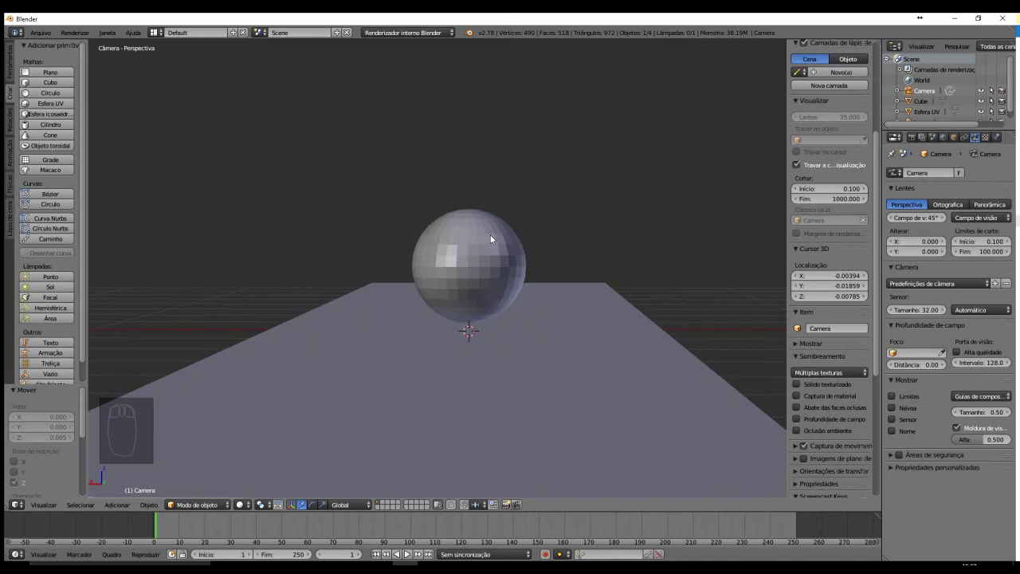
left_click(977, 218)
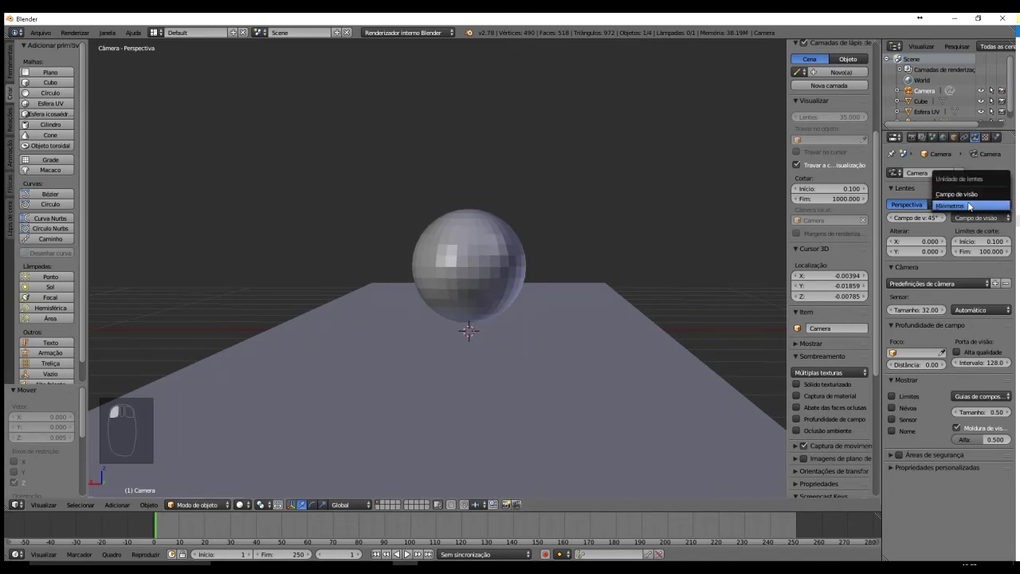
left_click(952, 206)
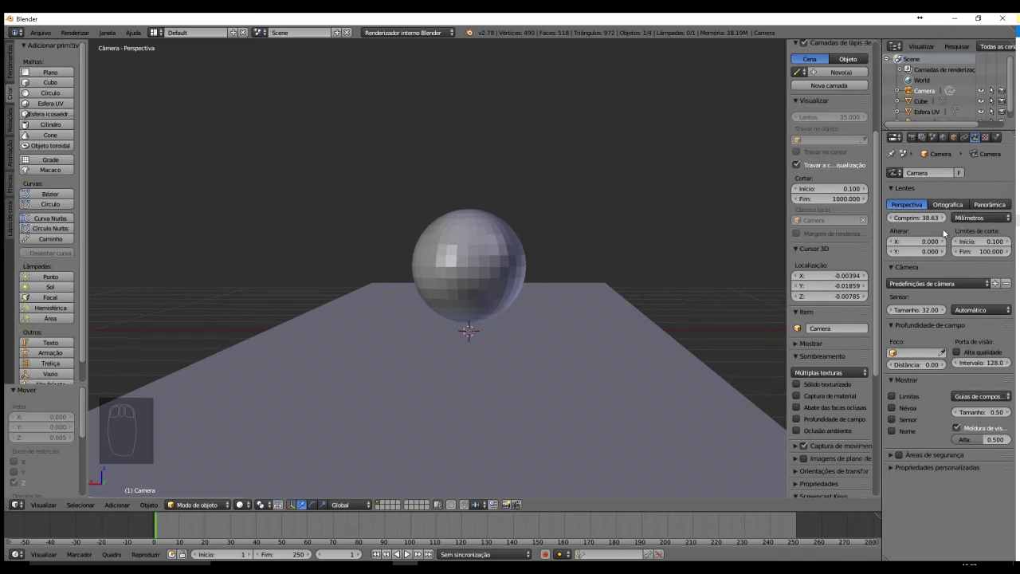
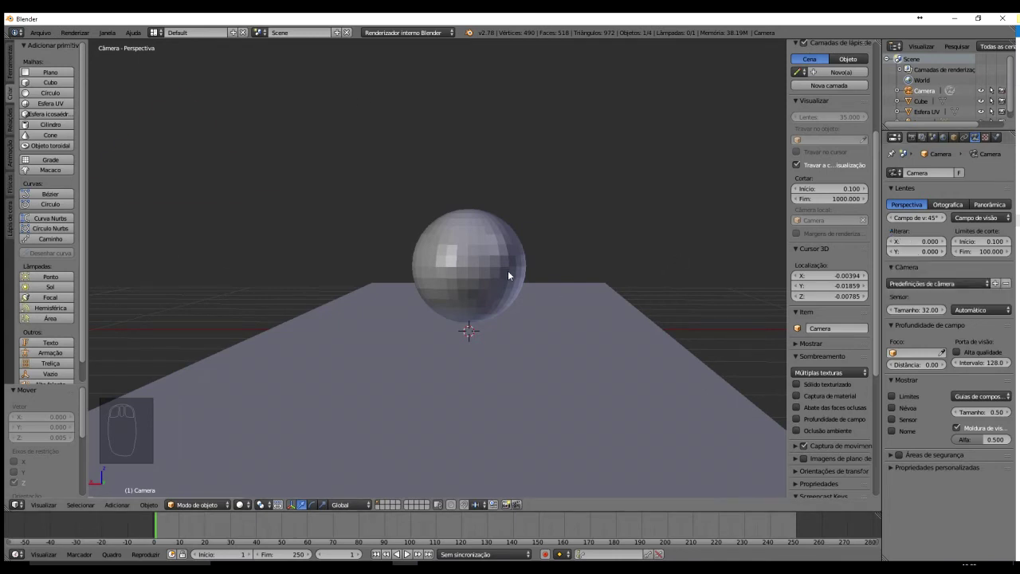
Frame the camera object in top view and try shifting its lens along X
key("KP_7")
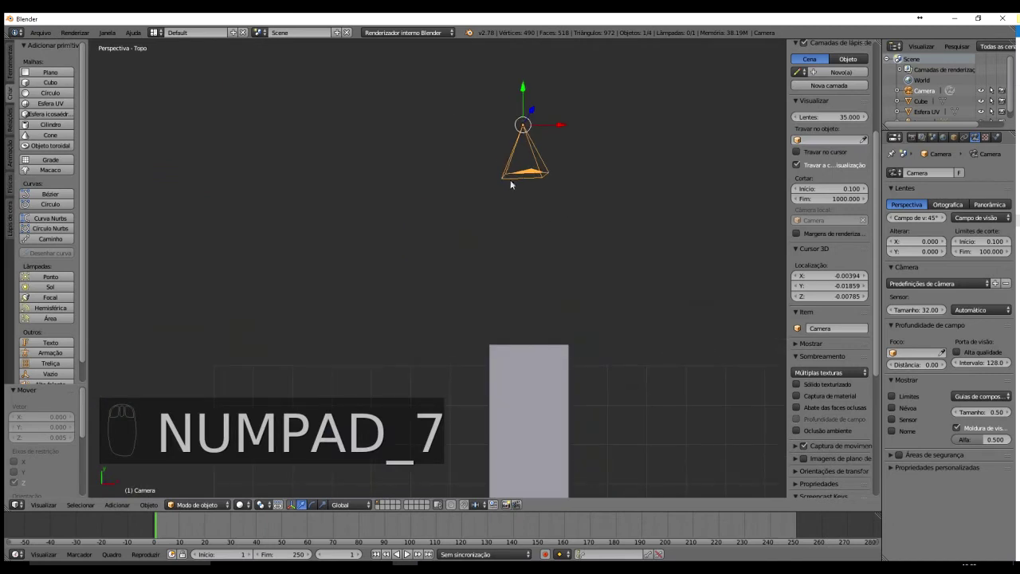
scroll(560, 141, "down", 2)
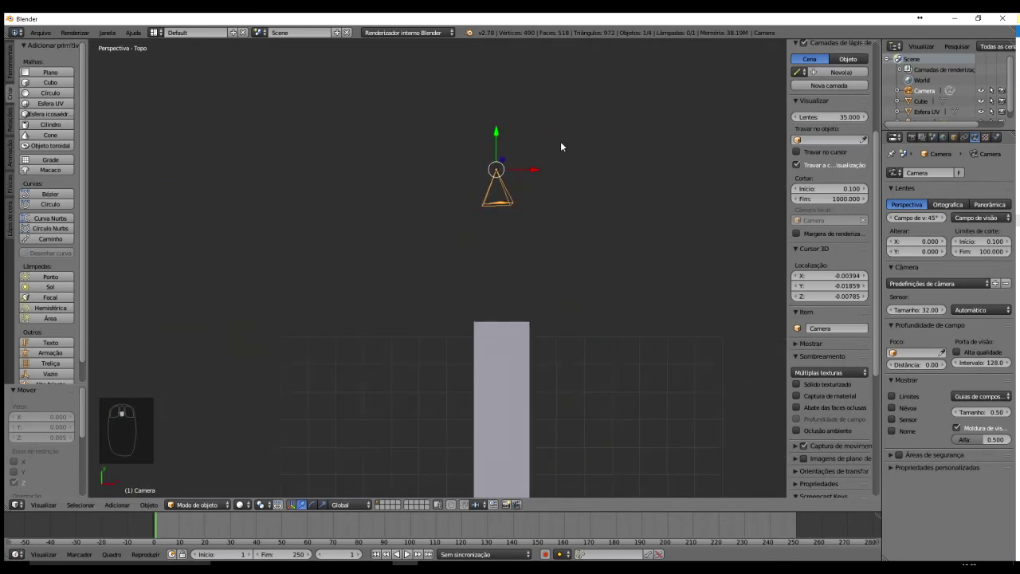
scroll(496, 163, "up", 5)
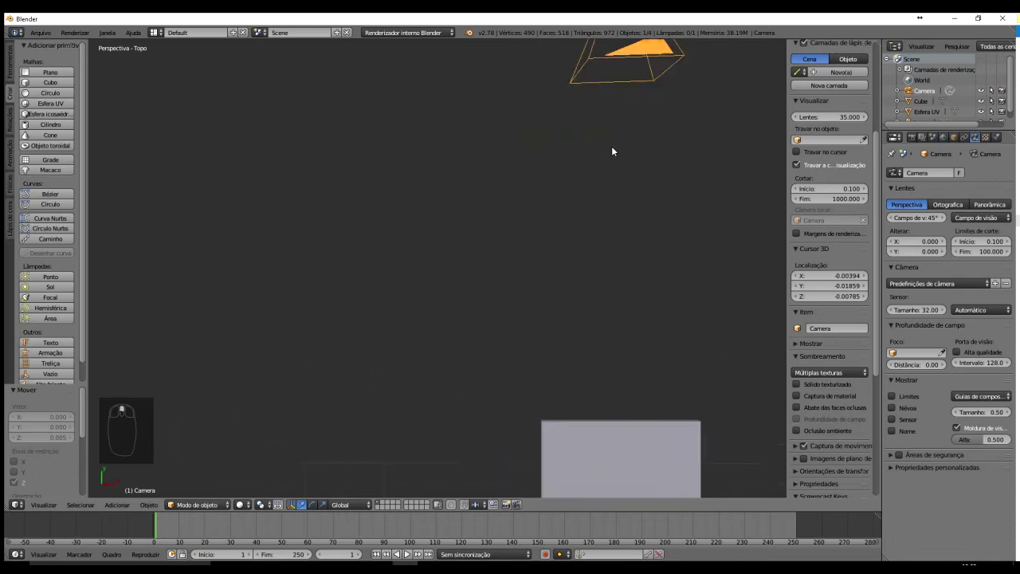
middle_click_drag(591, 154, 391, 421, "shift")
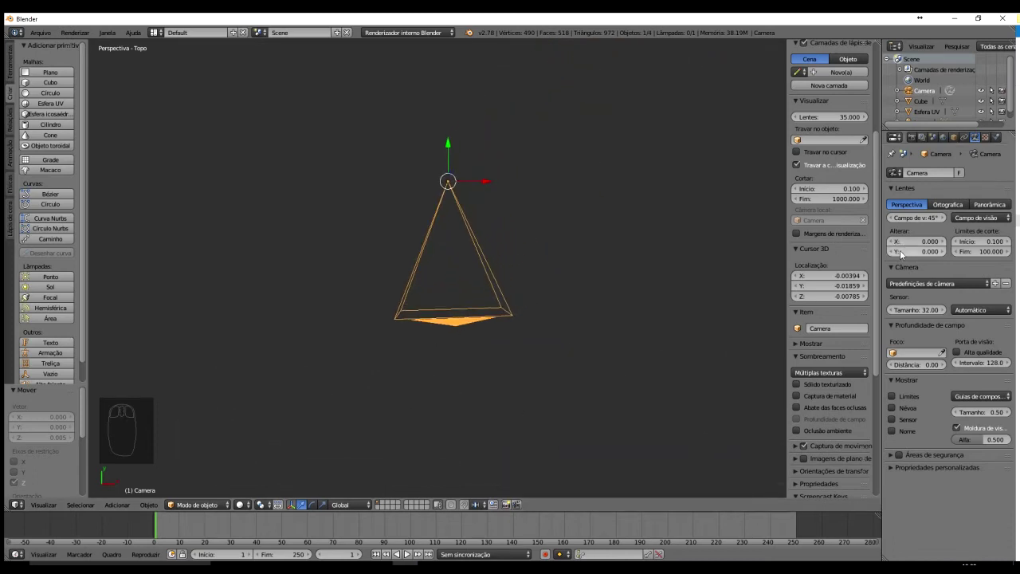
left_click_drag(898, 243, 986, 207)
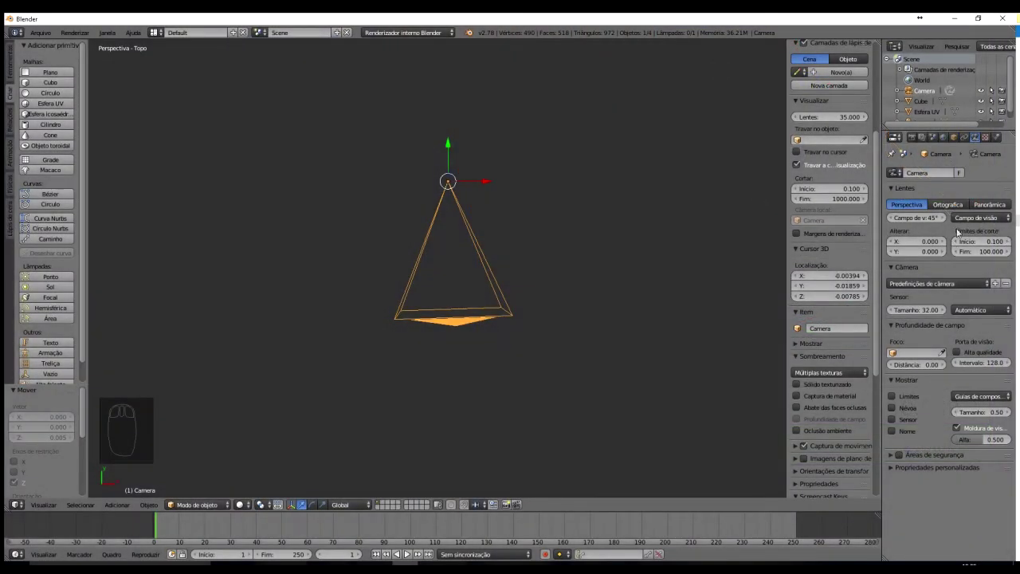
Return to the camera view and widen the field of view to 73.6°
key("KP_0")
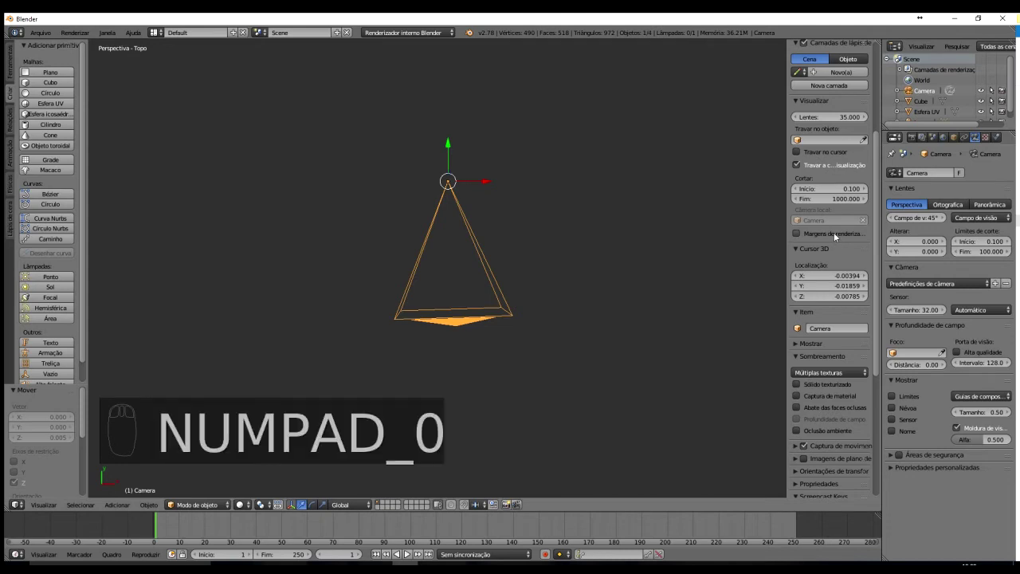
key("KP_0")
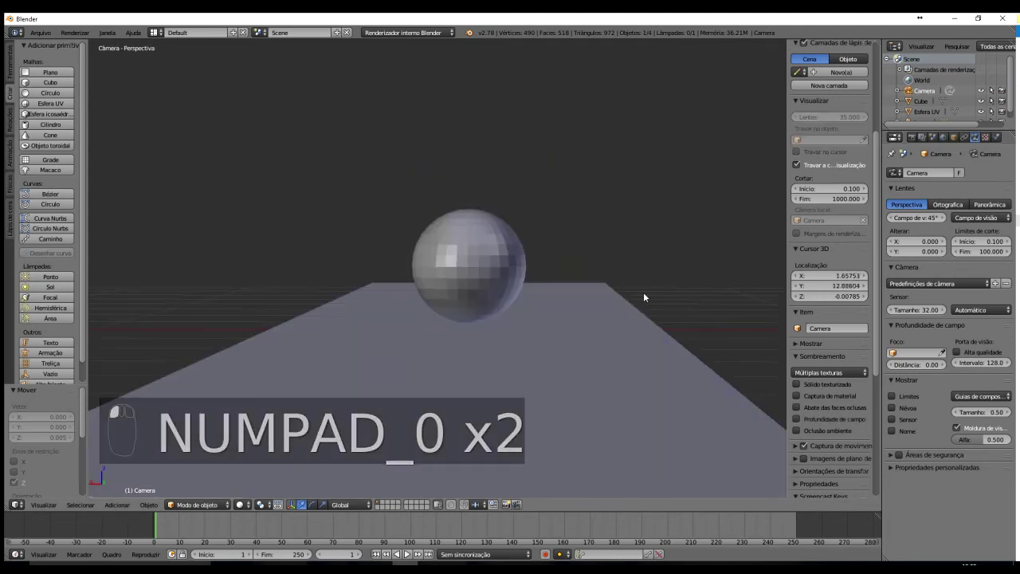
left_click_drag(930, 222, 598, 294)
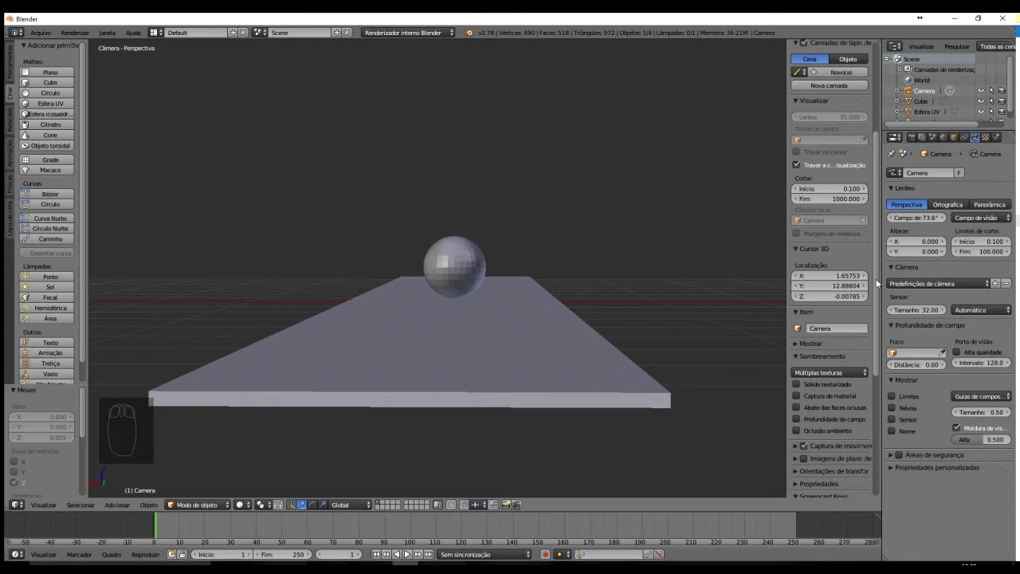
Raise the camera's clipping start to 13.8 to cut away the near part of the slab and sphere
left_click(976, 242)
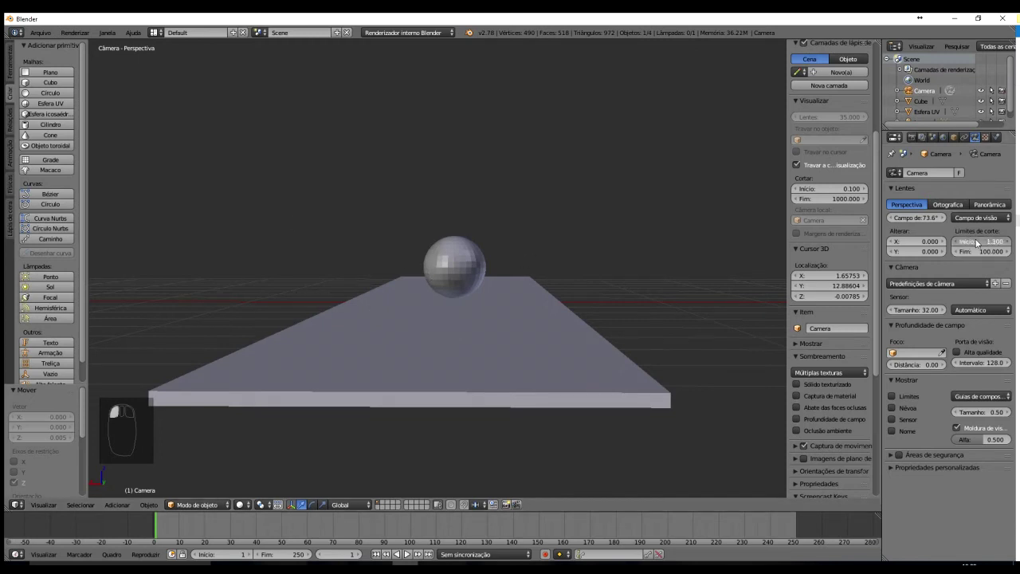
left_click_drag(977, 243, 33, 244)
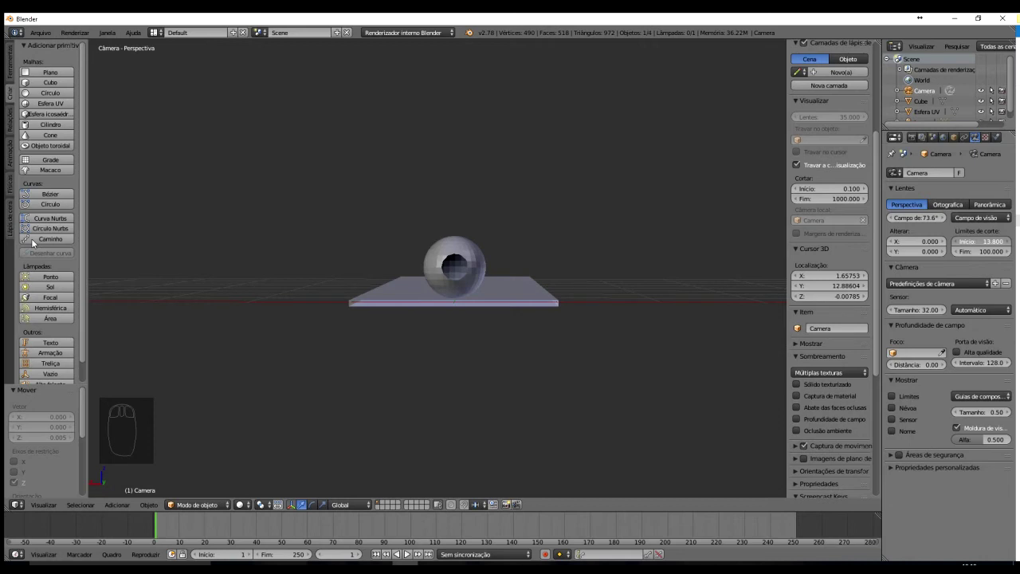
left_click_drag(33, 244, 33, 244)
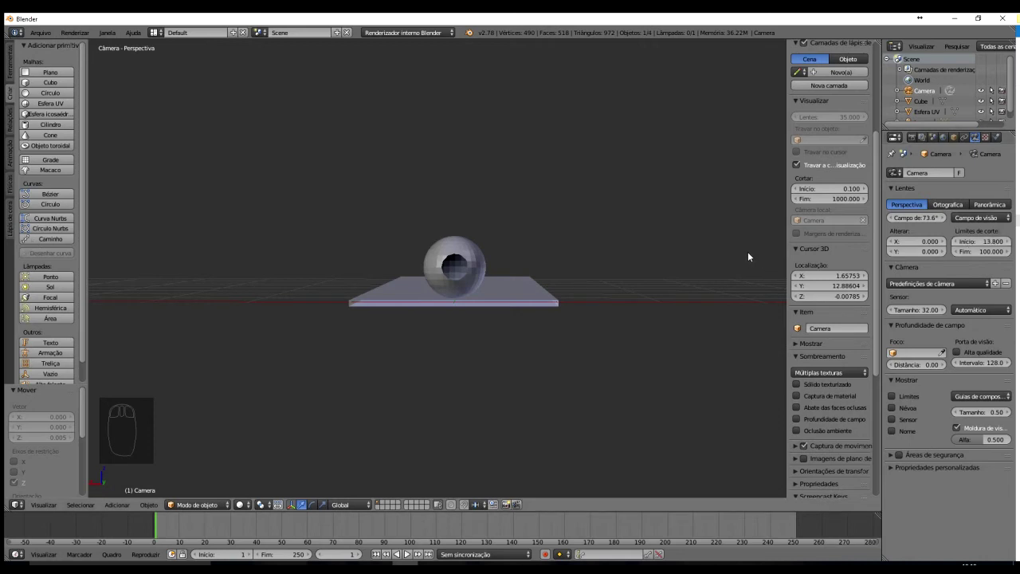
Examine the camera's distance from the slab in top view and return to the camera view
key("KP_7")
scroll(468, 260, "down", 5)
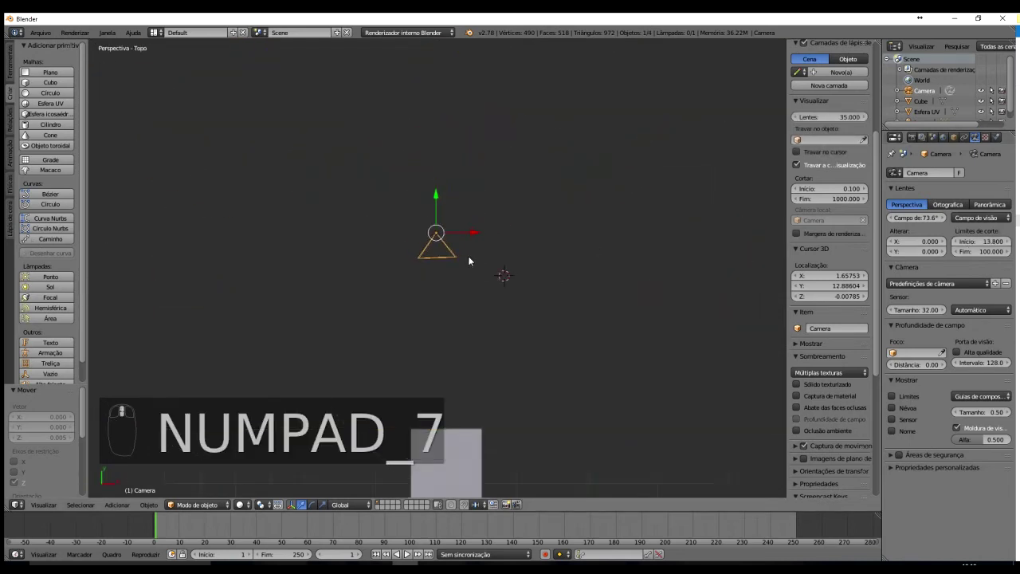
scroll(468, 260, "down", 7)
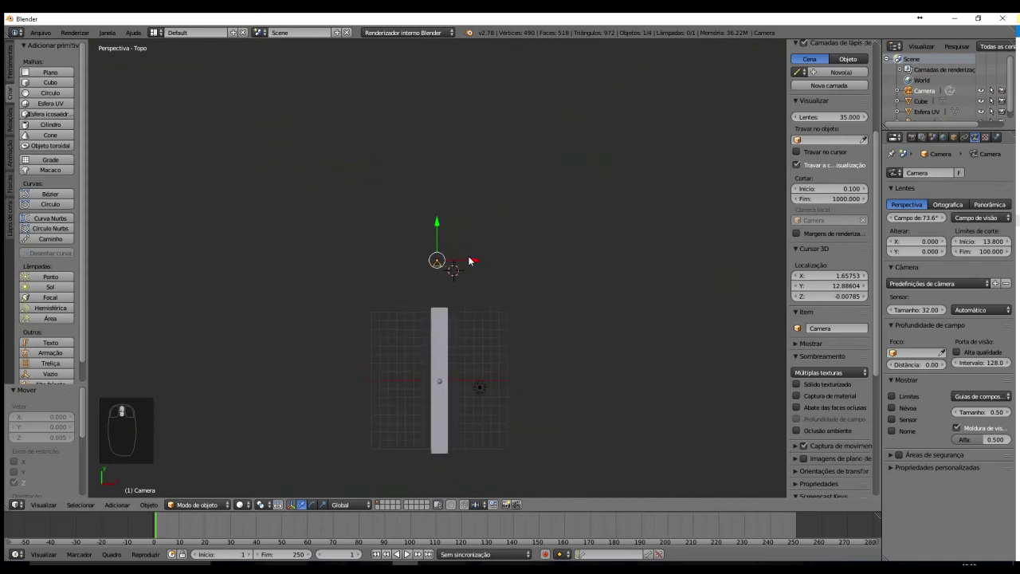
mouse_move(472, 358)
middle_mouse_down()
mouse_move(476, 333)
mouse_move(470, 343)
middle_mouse_up()
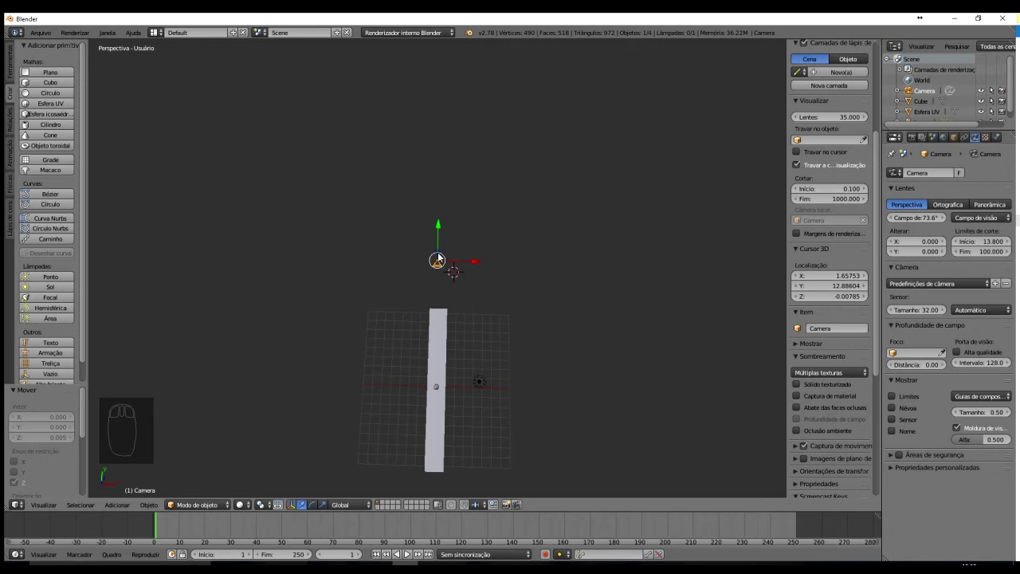
key("KP_0")
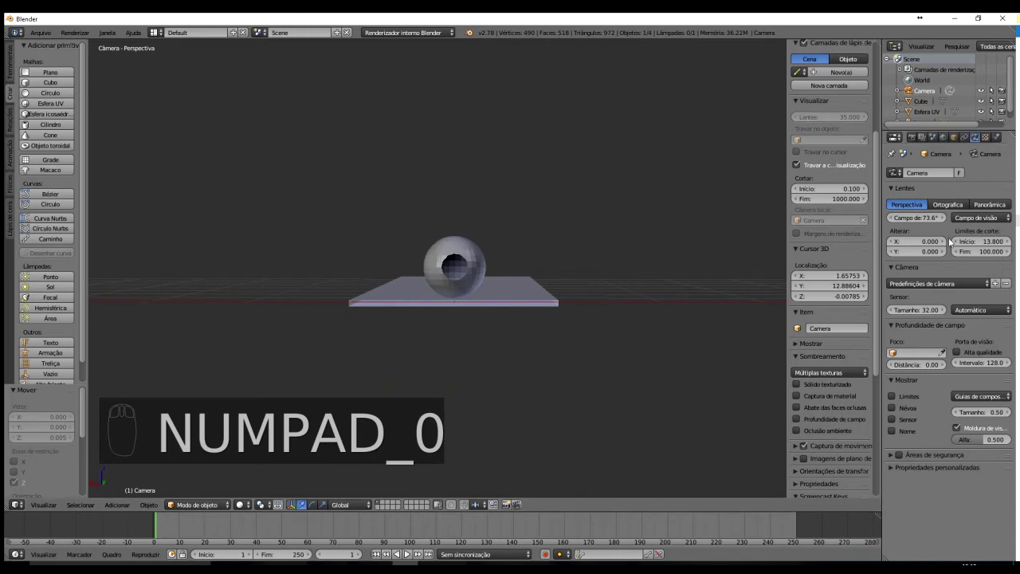
left_click_drag(969, 243, 875, 233)
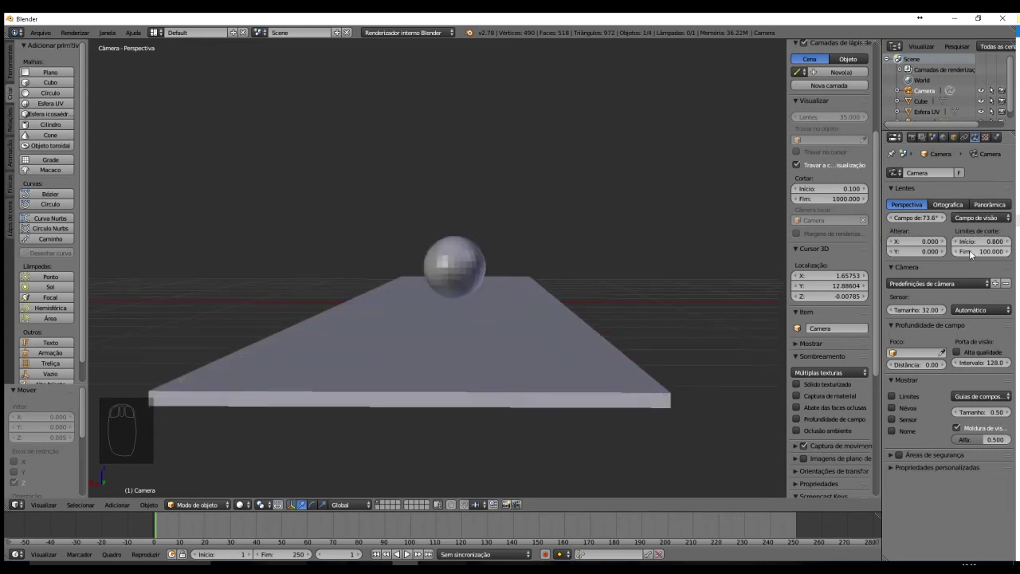
left_click_drag(968, 253, 748, 238)
left_click_drag(620, 253, 64, 252)
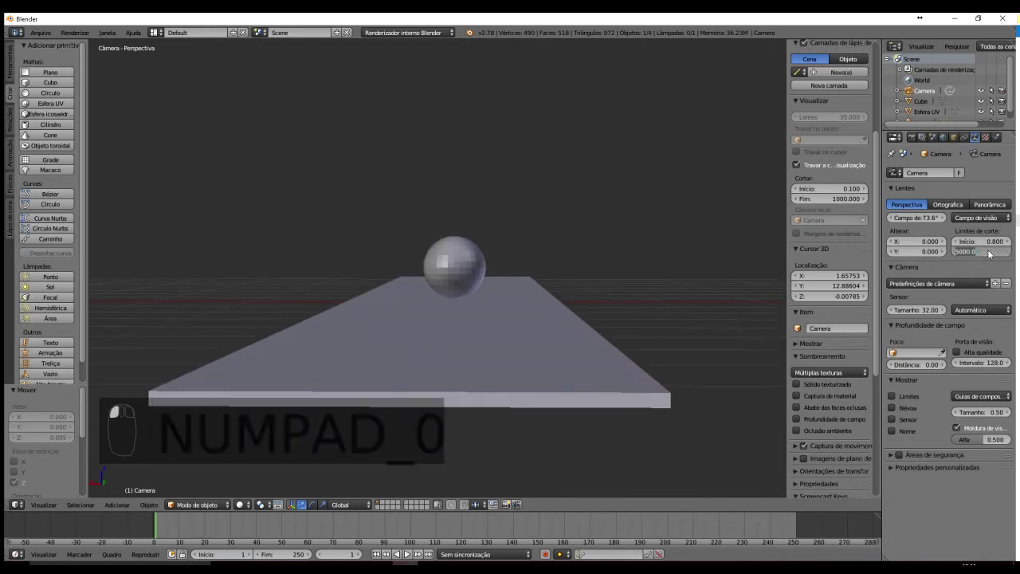
left_click(988, 251)
type("50")
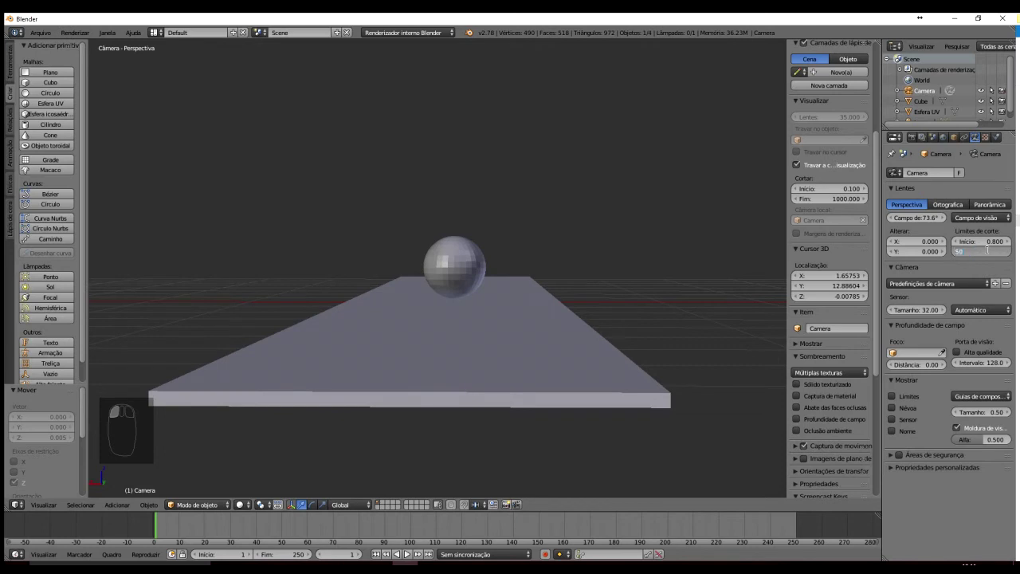
type("00000000")
key("Return")
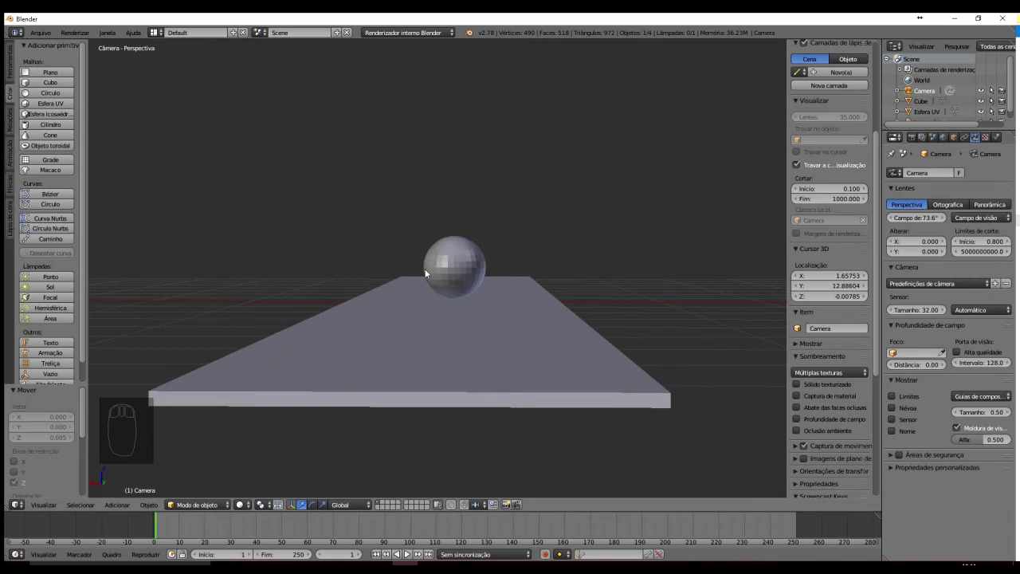
Move the sphere about -202.53 units along the Y axis, far behind the slab
right_click(453, 270)
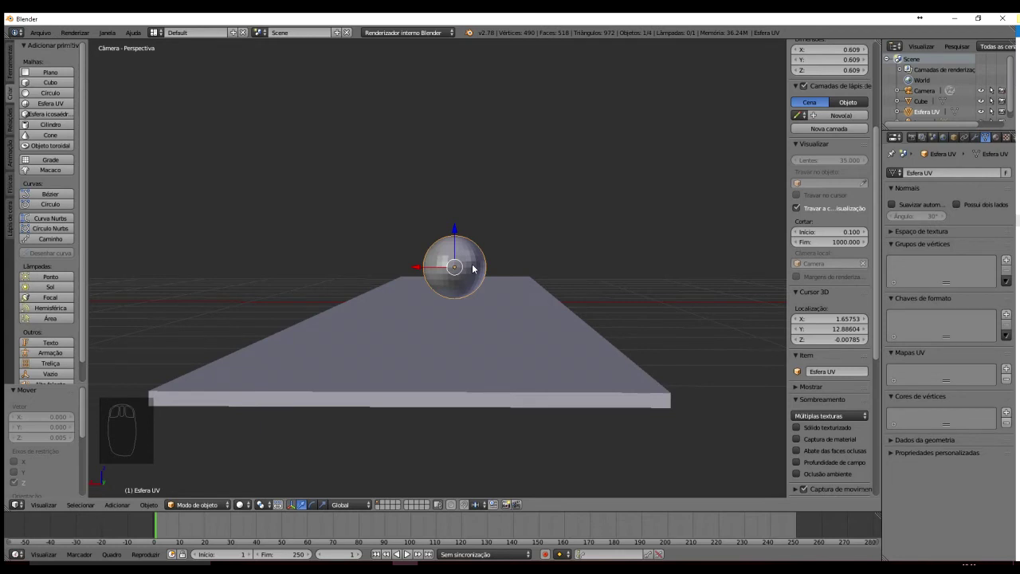
key("g")
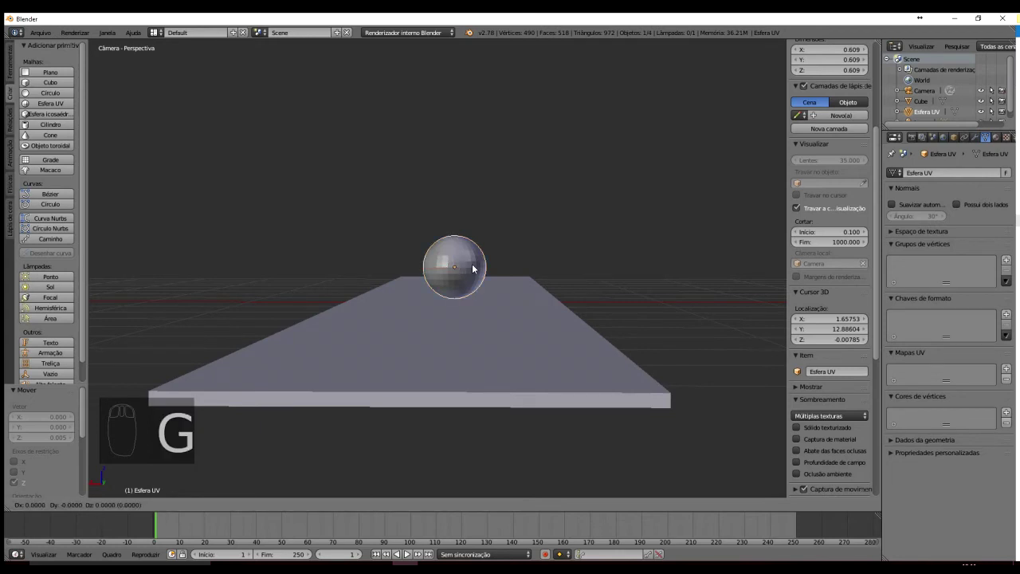
key("y")
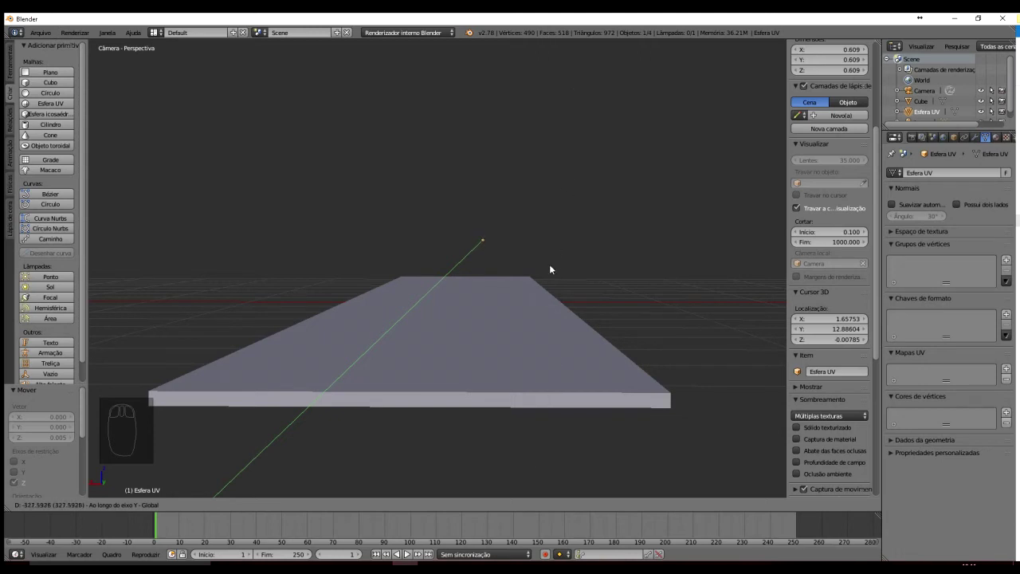
left_click(521, 446)
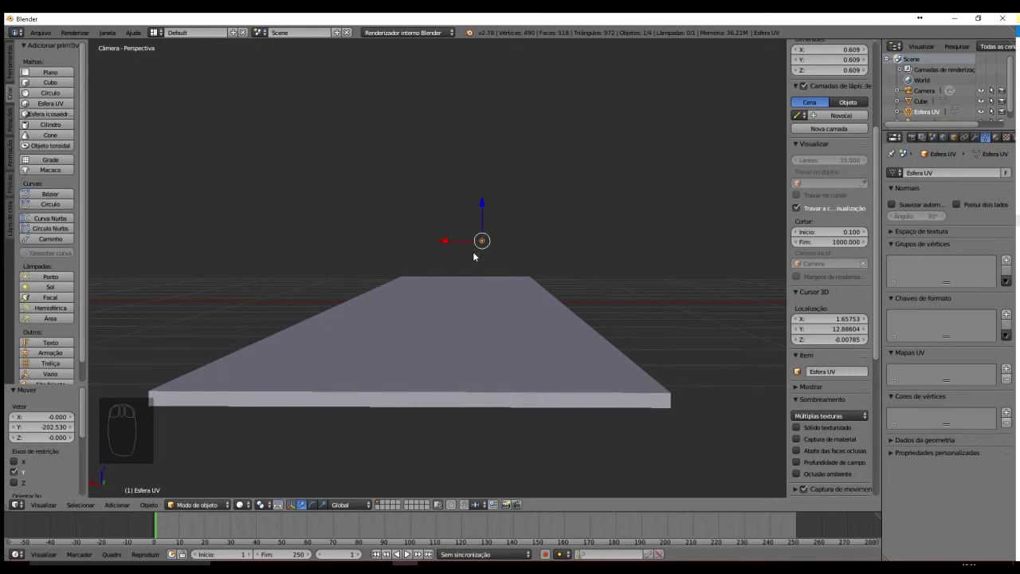
Render the scene, inspect the distant sphere up close, and close the render
key("F12")
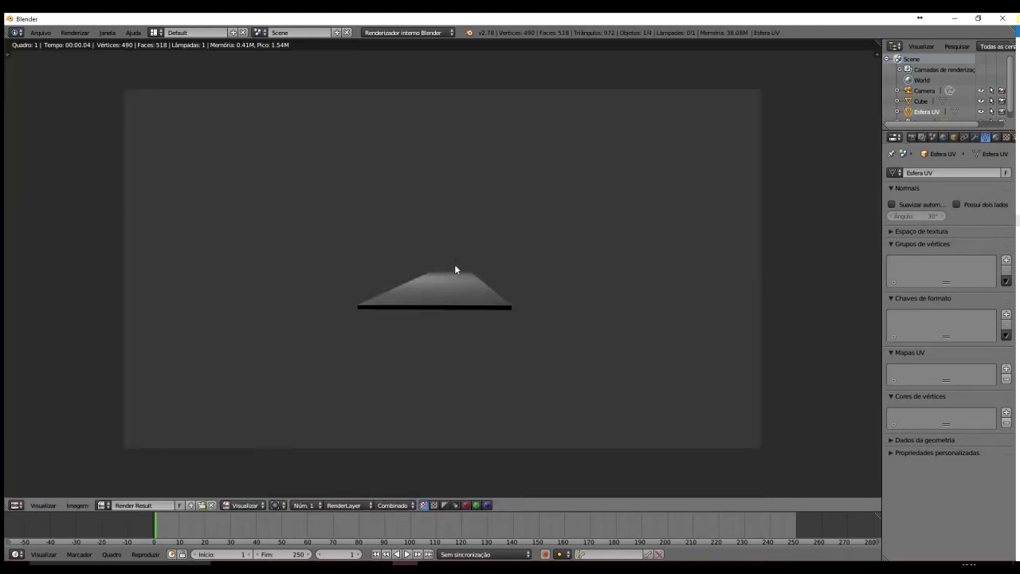
scroll(456, 264, "up", 6)
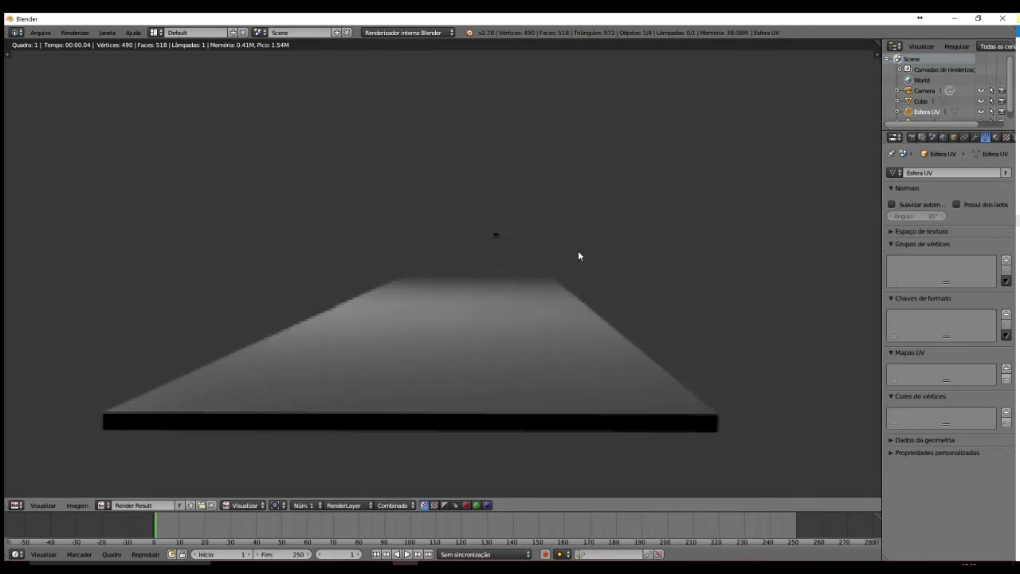
key("Escape")
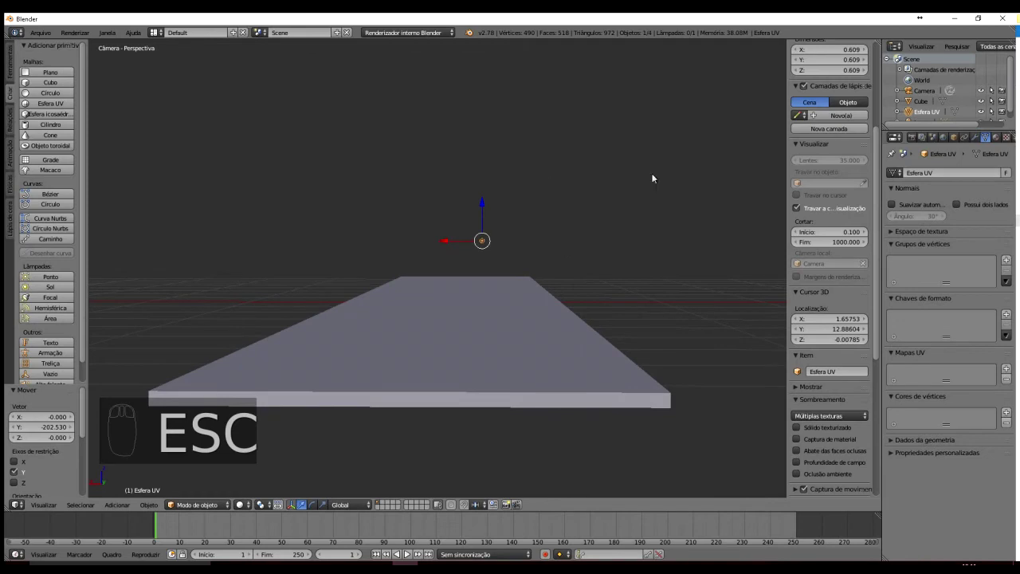
Select the camera and try clipping end values of 100 and 200
left_click(924, 91)
left_click(965, 252)
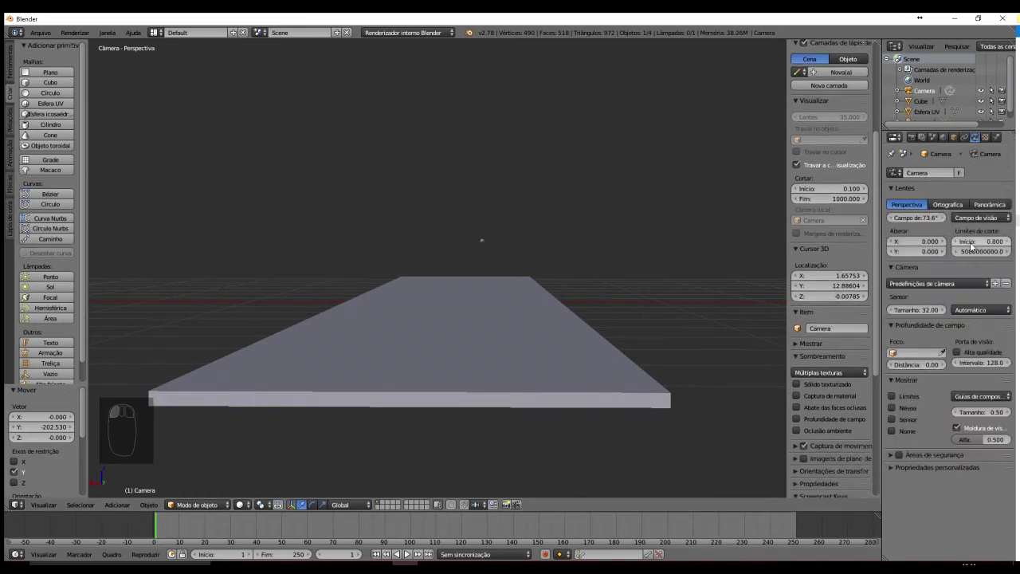
type("100")
key("Return")
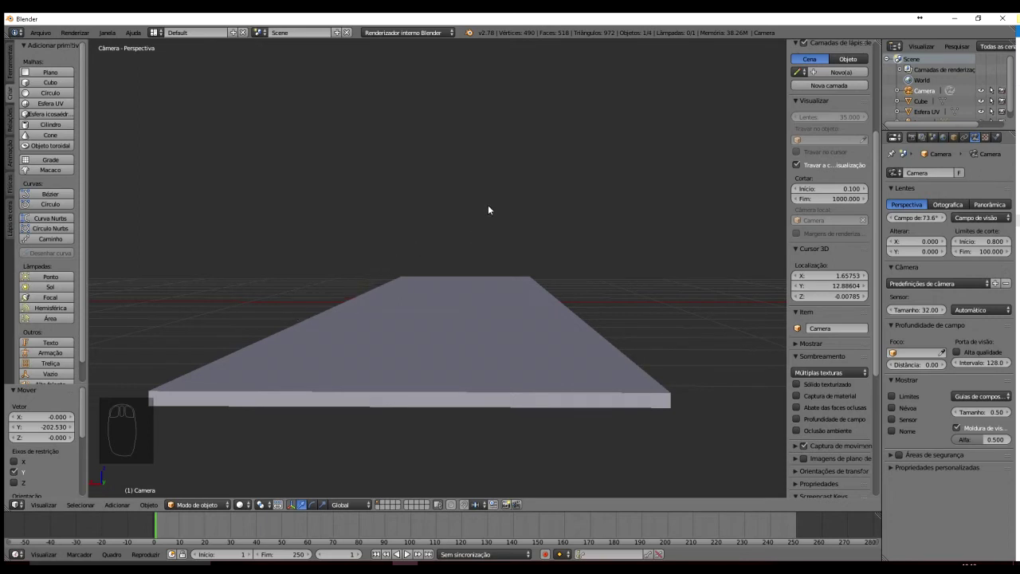
left_click(988, 251)
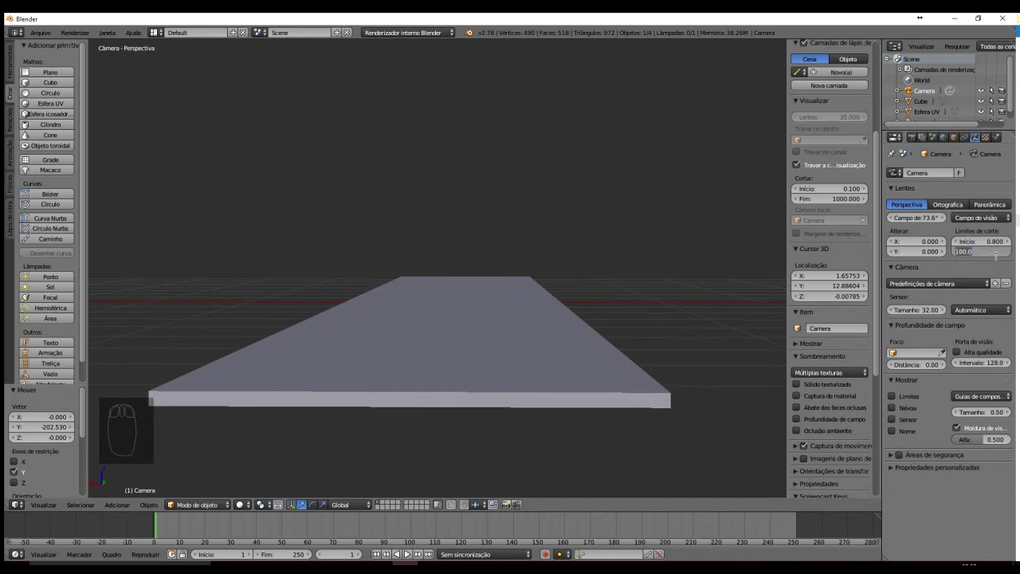
type("200")
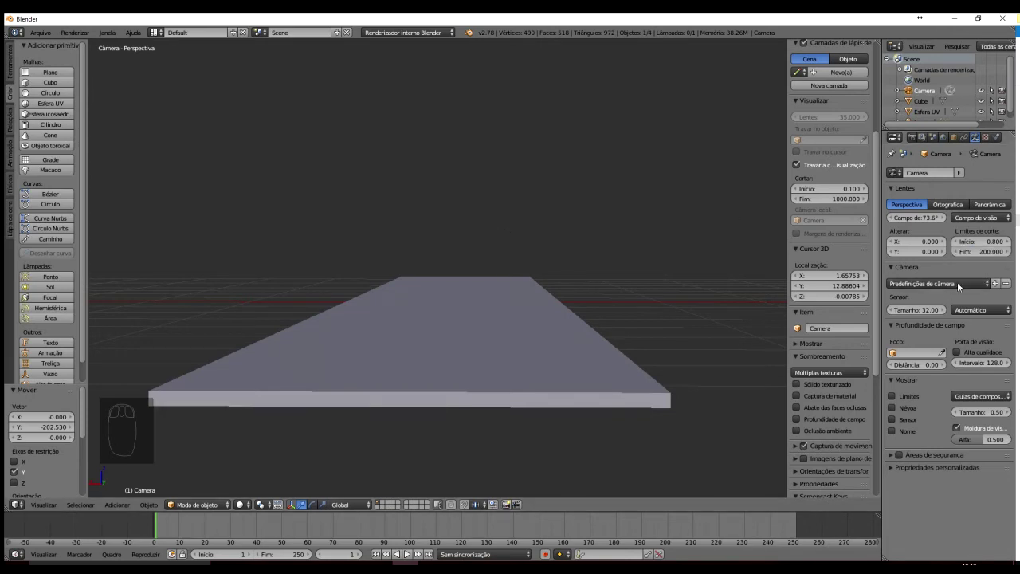
Try a camera clipping end of 500, vary it gradually, and settle on 220
left_click(979, 250)
type("500")
left_click(997, 253)
left_click_drag(997, 253, 877, 234)
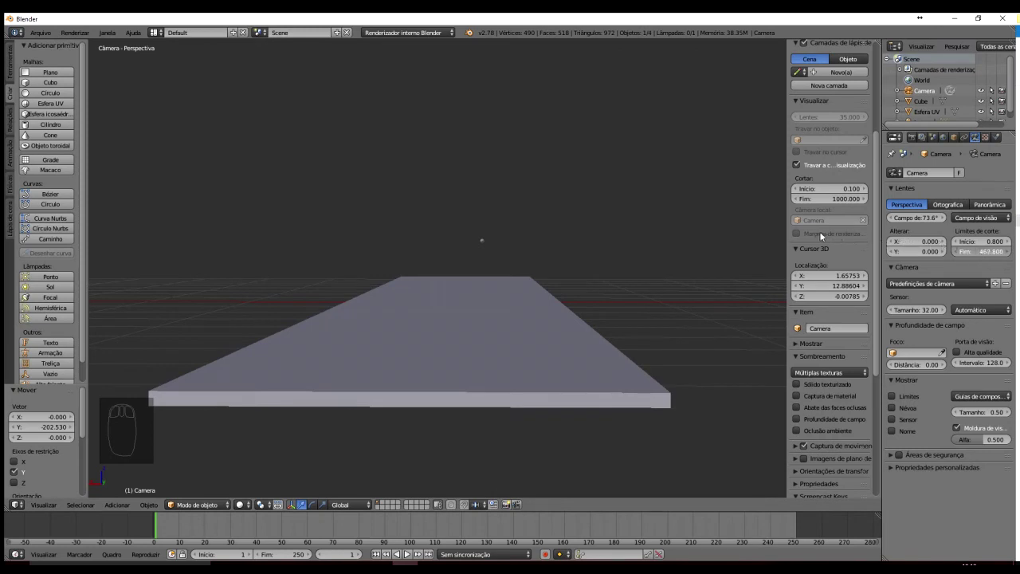
left_click_drag(800, 235, 206, 210)
left_click_drag(825, 221, 493, 198)
left_click(981, 251)
type("220")
key("Return")
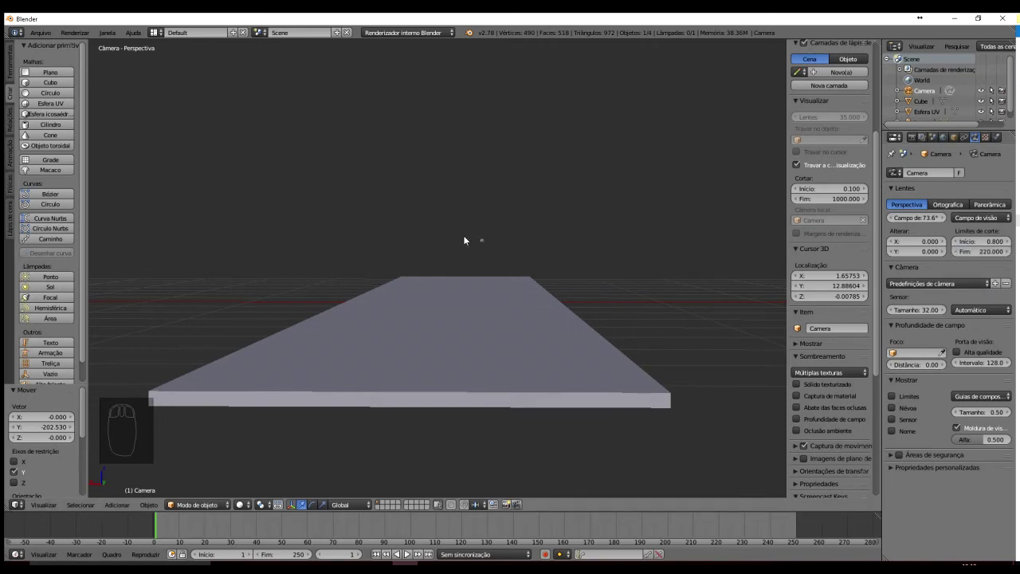
Select the distant sphere, render the scene with the 220 clipping end, and close the render after checking it
right_click(481, 240)
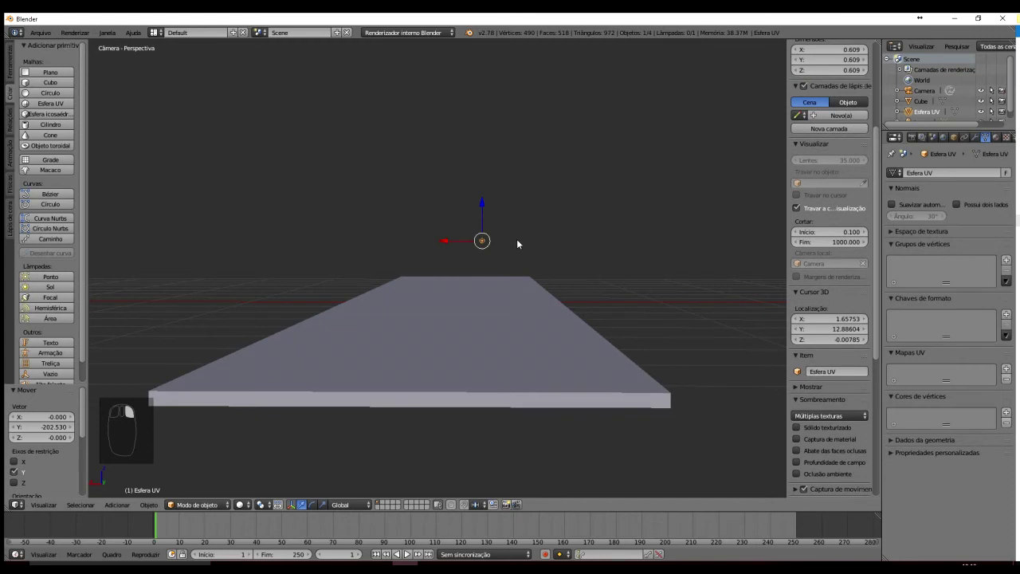
key("F12")
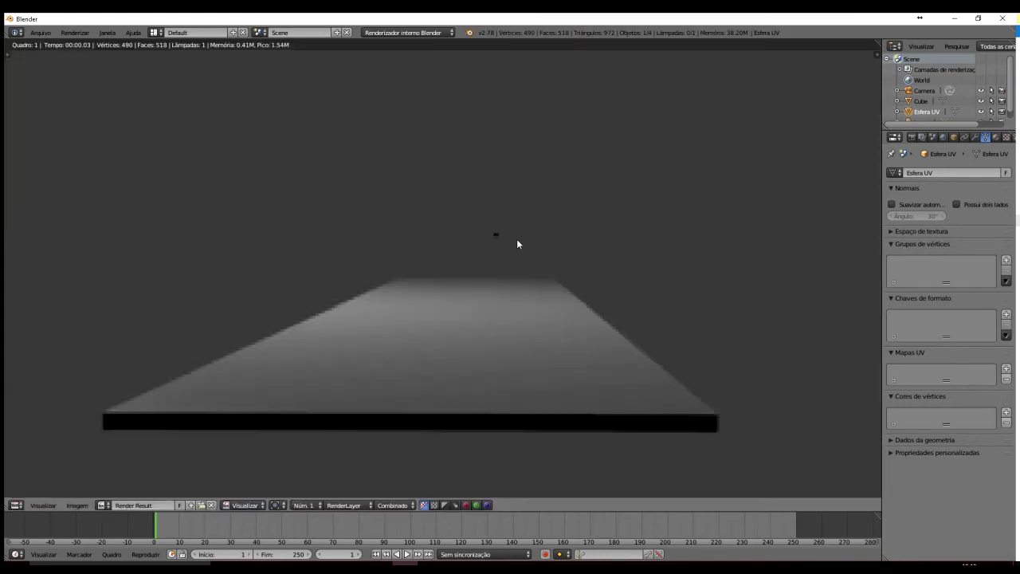
scroll(503, 241, "down", 2)
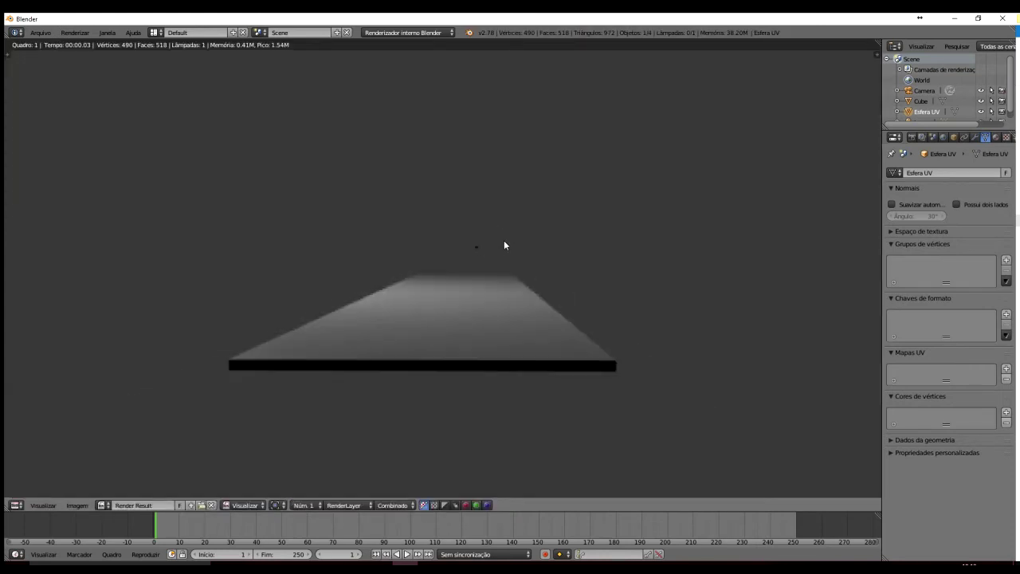
scroll(504, 241, "down", 2)
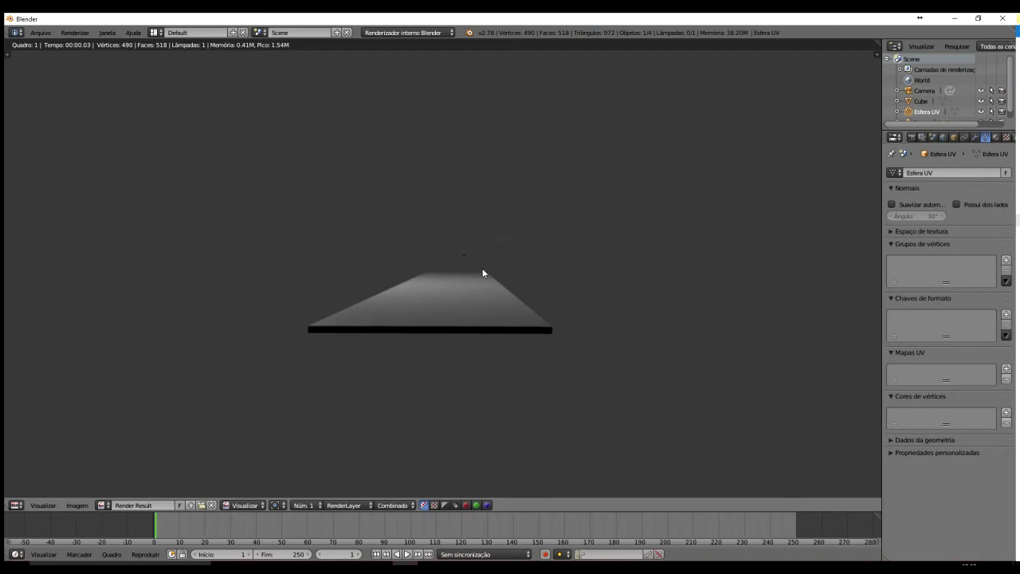
key("Escape")
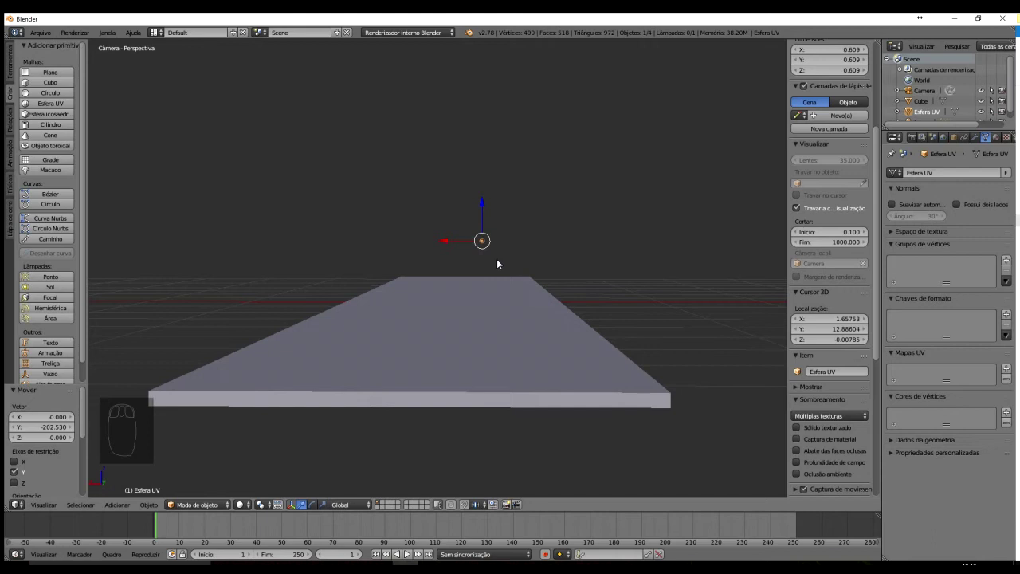
left_click(482, 240)
left_click(924, 91)
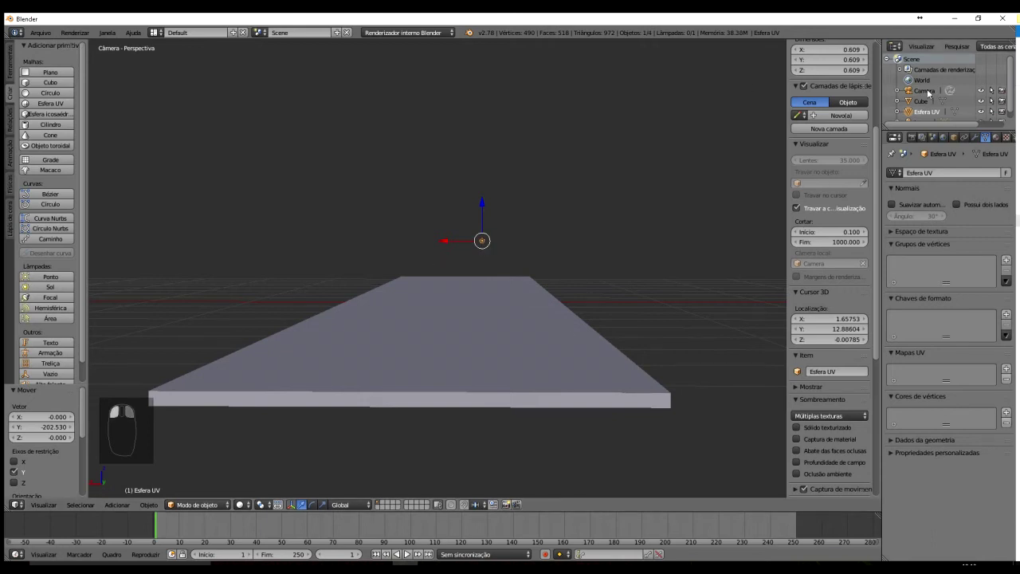
left_click(980, 251)
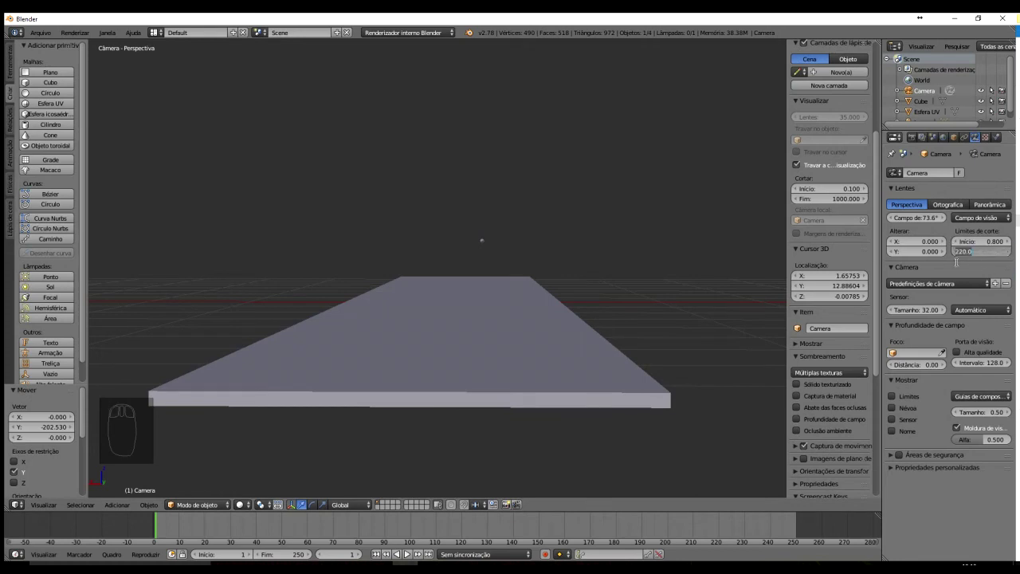
key("Escape")
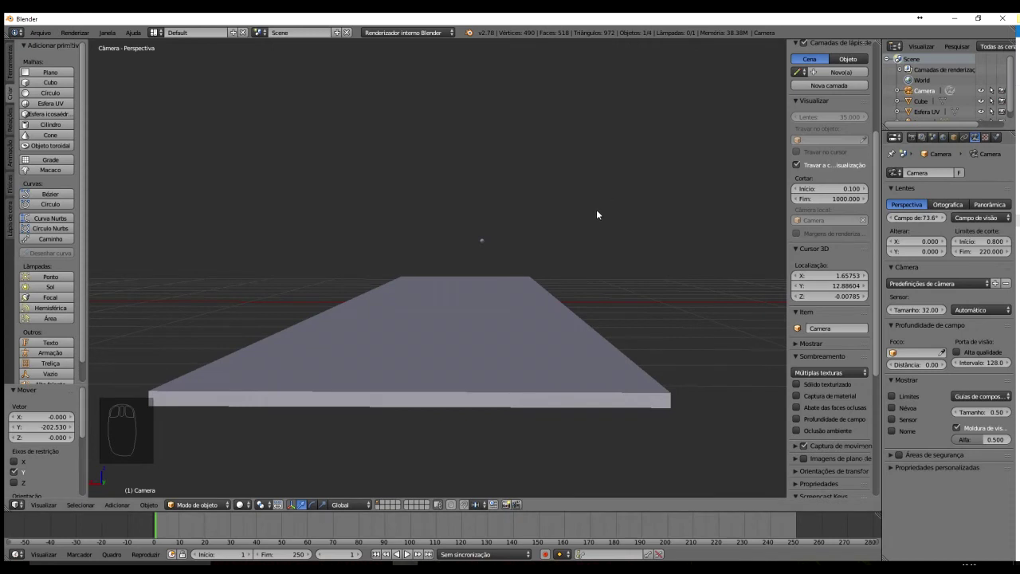
Move the sphere about 206.16 units along the Y axis, back over the slab
right_click(482, 241)
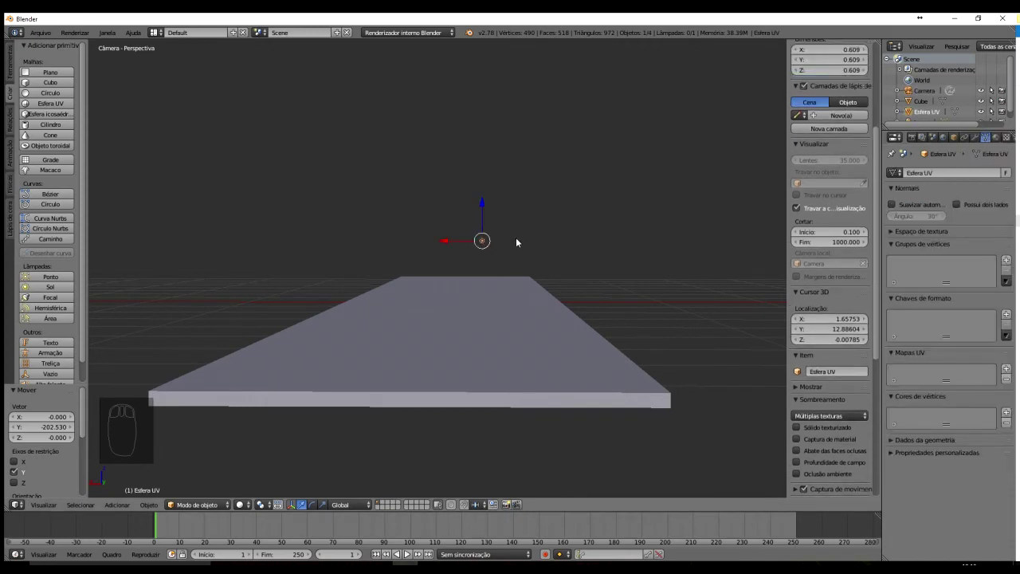
key("g")
key("y")
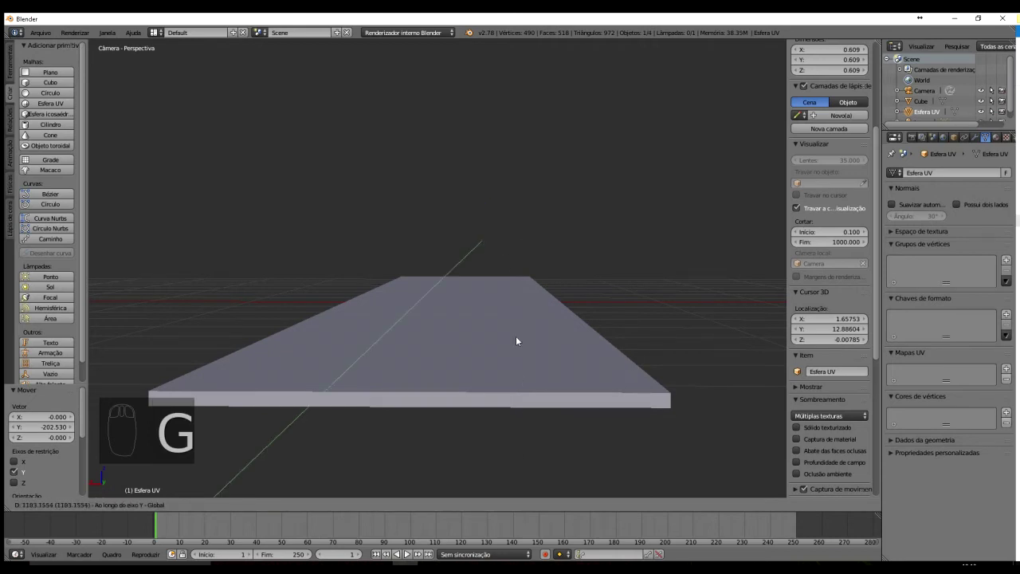
left_click(520, 285)
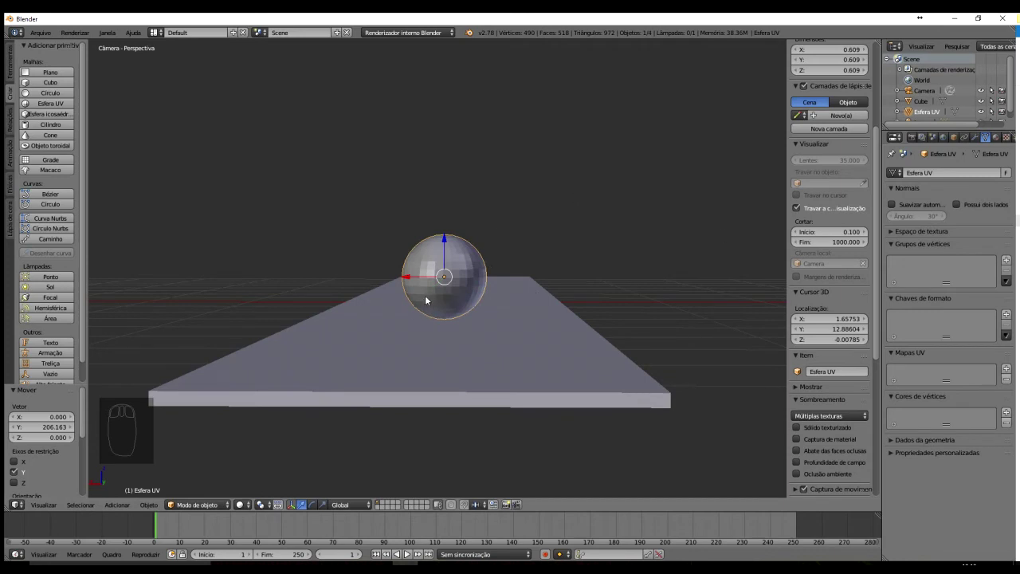
Select the camera and gradually reduce its clipping end distance to 10.4
left_click(923, 93)
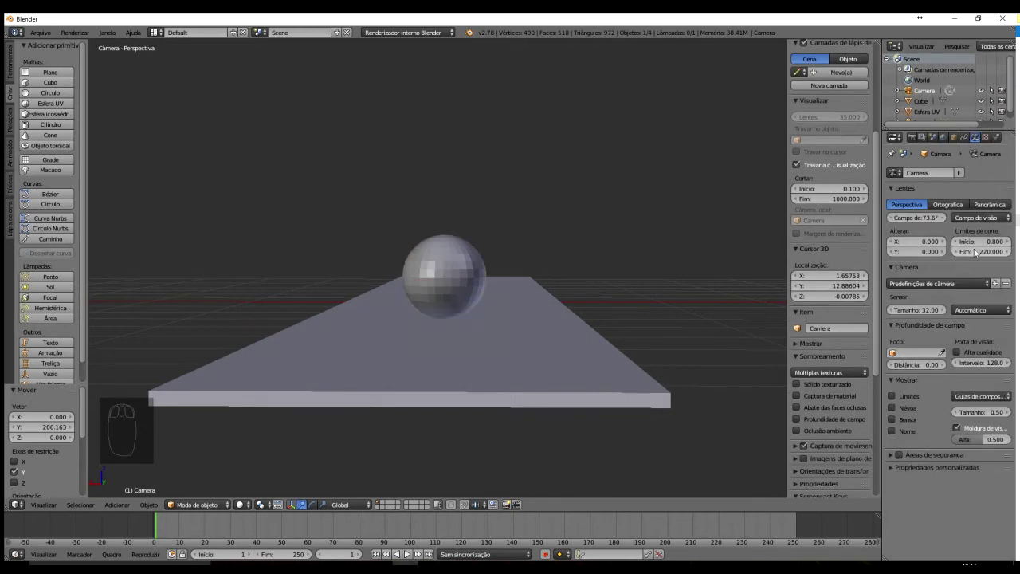
left_click_drag(992, 254, 984, 255)
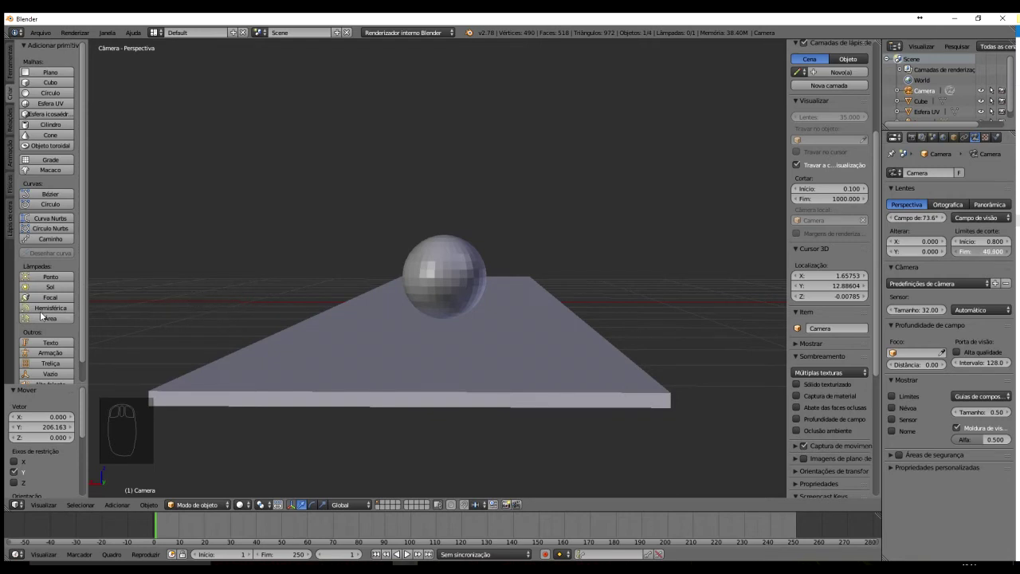
left_click_drag(8, 312, 17, 229)
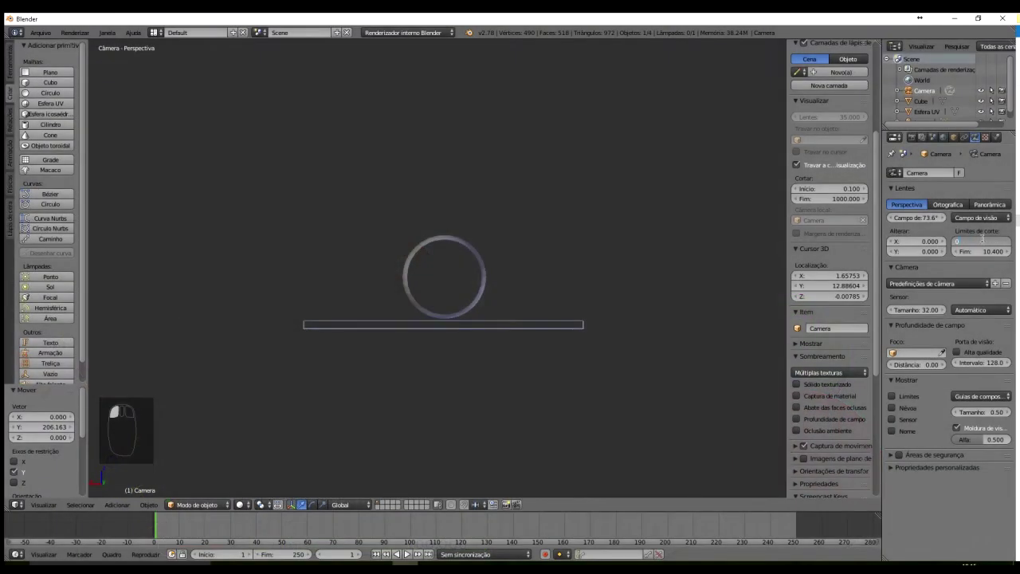
Try a camera clipping start of 0, settle on 0.001, and set the clipping end to 100
key("Return")
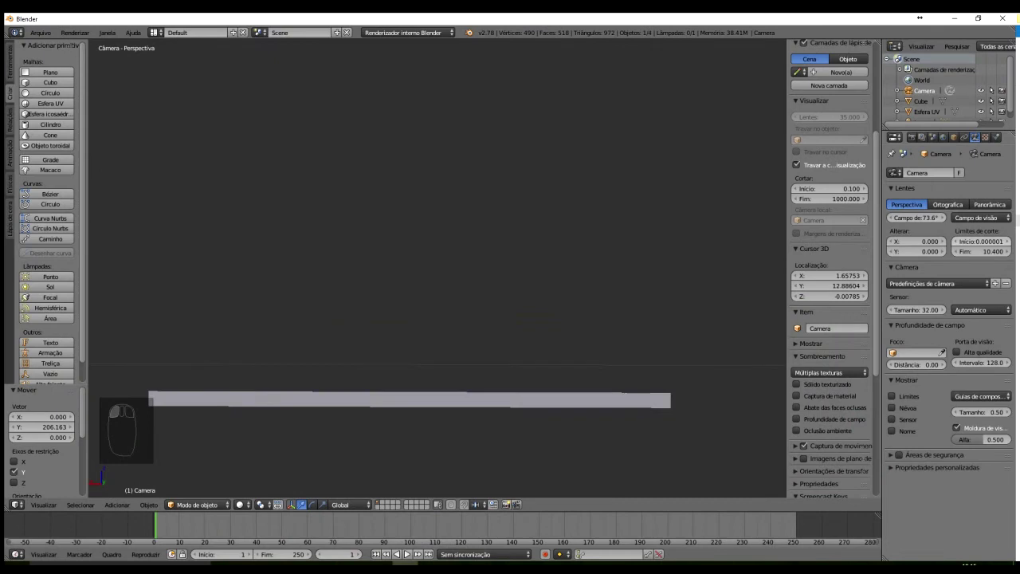
left_click(957, 242)
left_click(955, 243)
left_click(1007, 241)
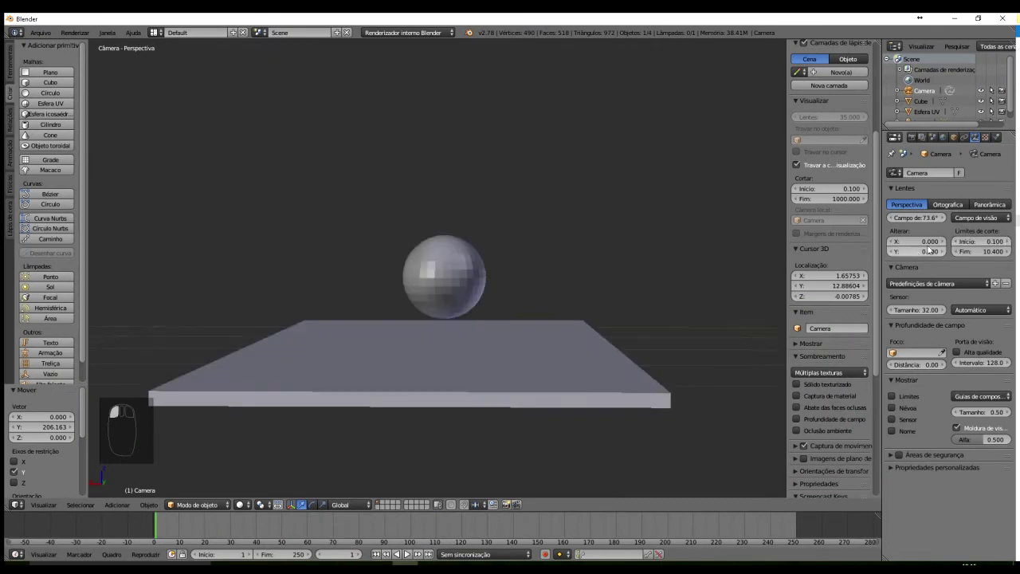
left_click(964, 252)
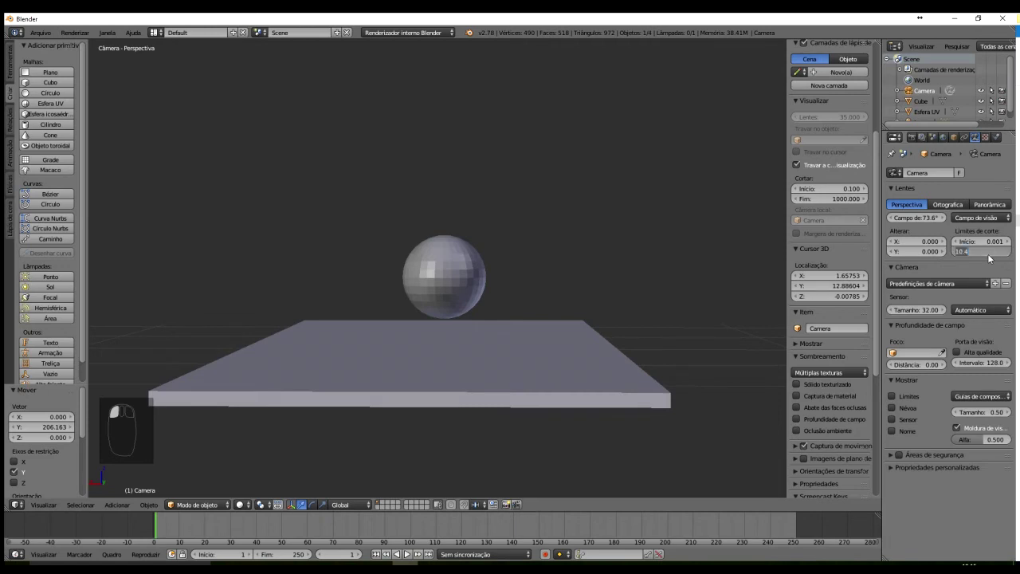
type("100")
key("Return")
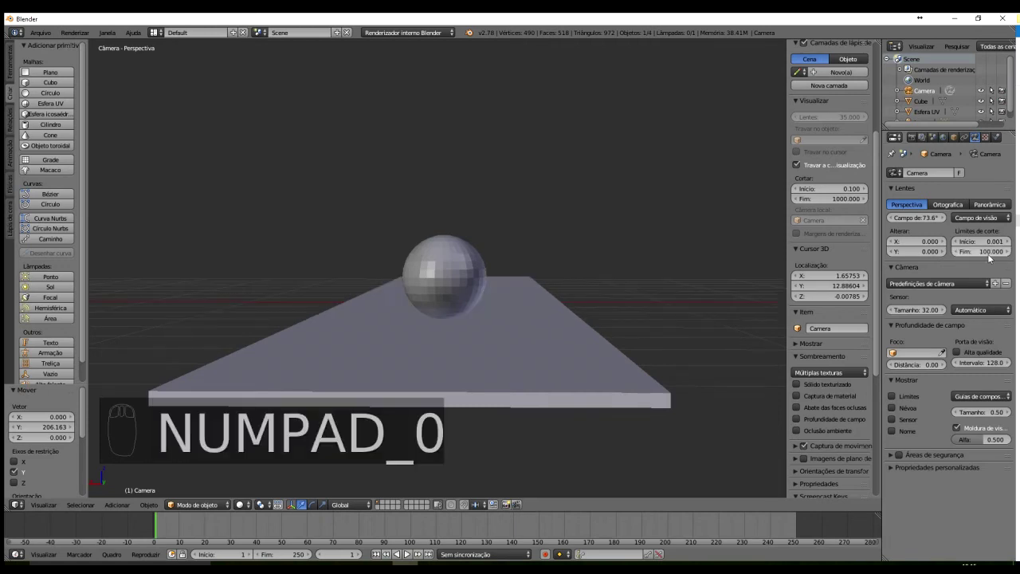
Collapse the lens settings and try the GoPro Hero3 White and Sony A55 camera presets
left_click(892, 188)
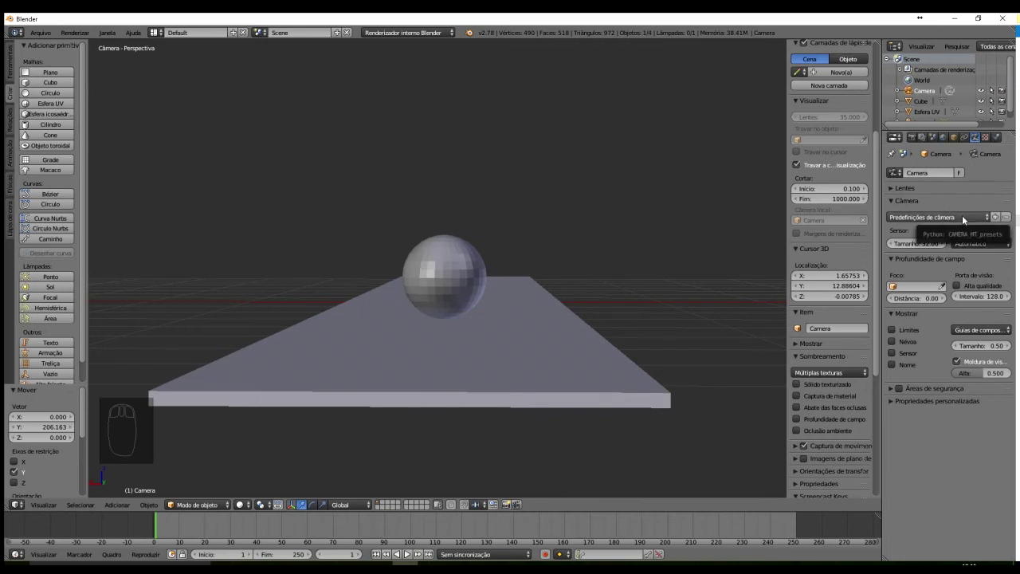
left_click(962, 217)
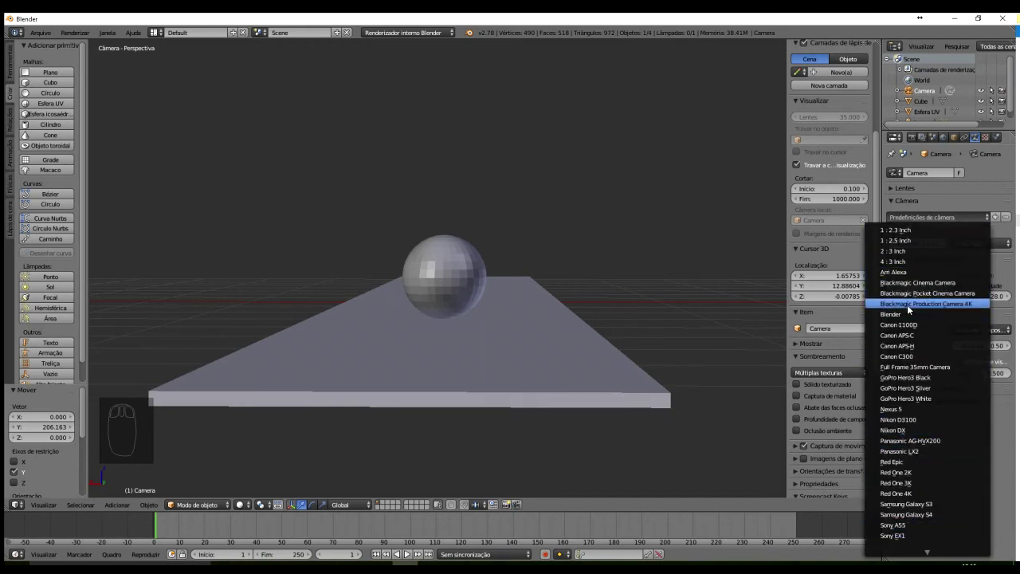
left_click(931, 399)
left_click(924, 217)
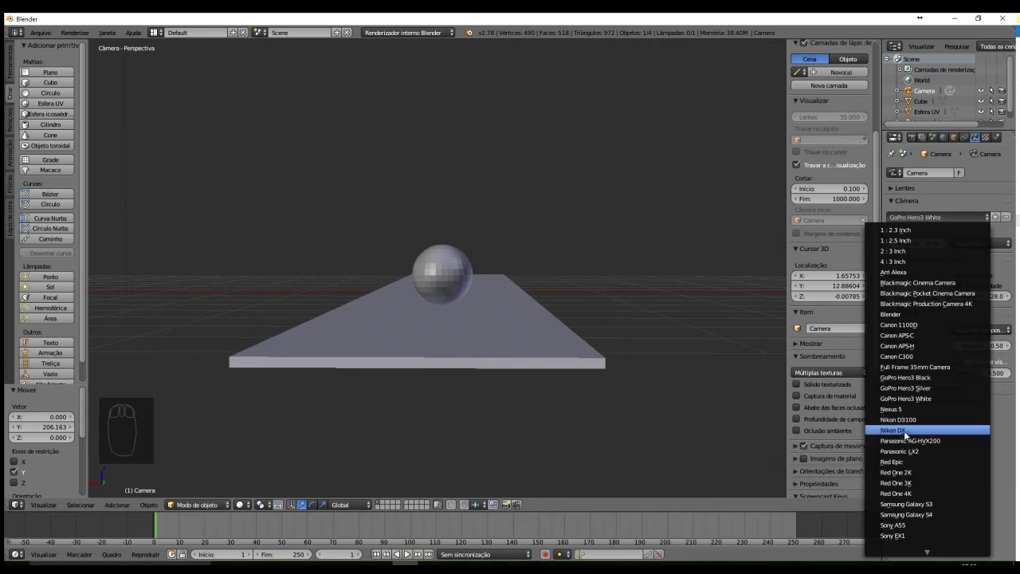
left_click(893, 525)
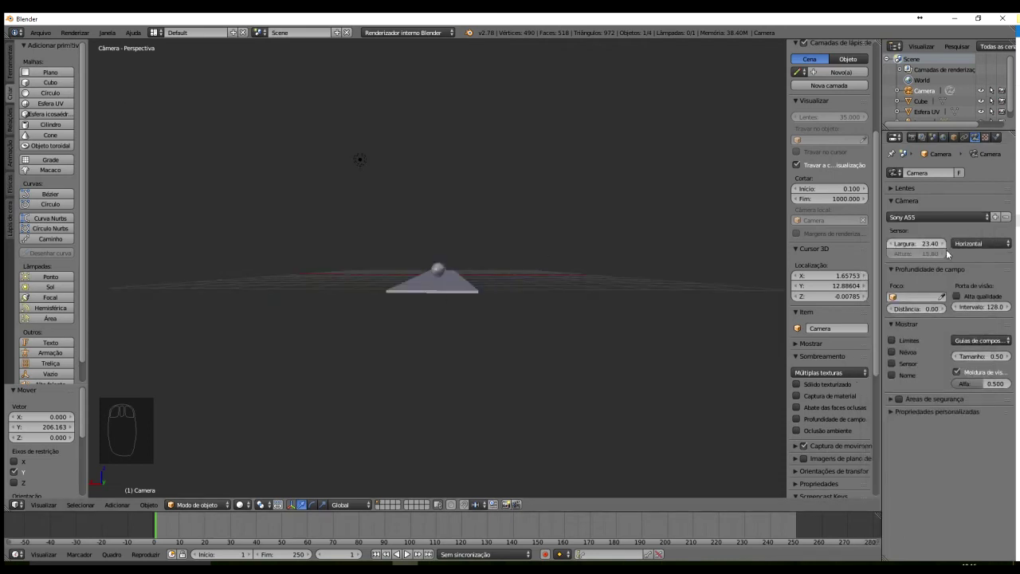
Try the Canon 1100D, Nexus 5 and Nikon D3100 camera presets in turn
left_click(920, 216)
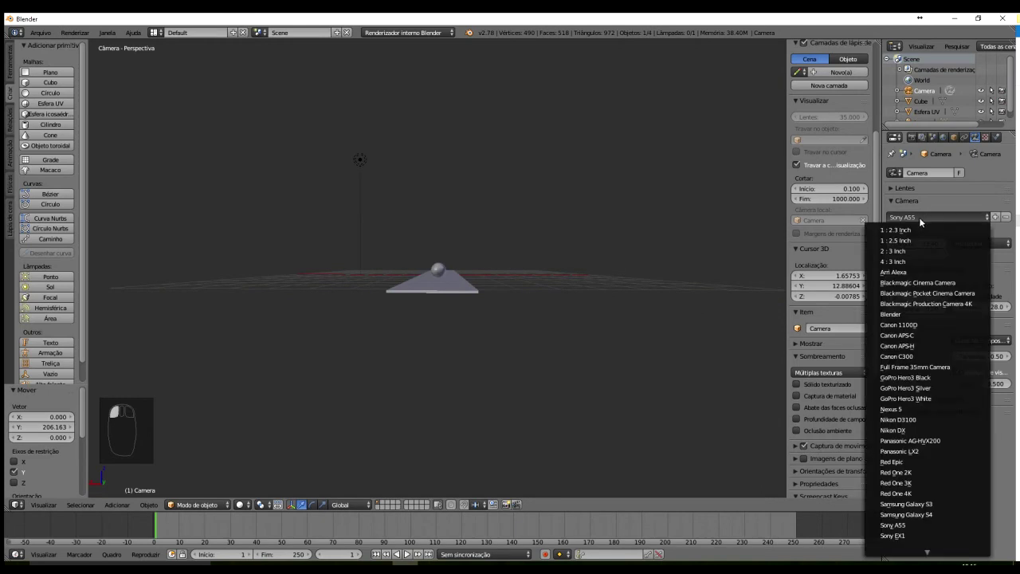
left_click(924, 325)
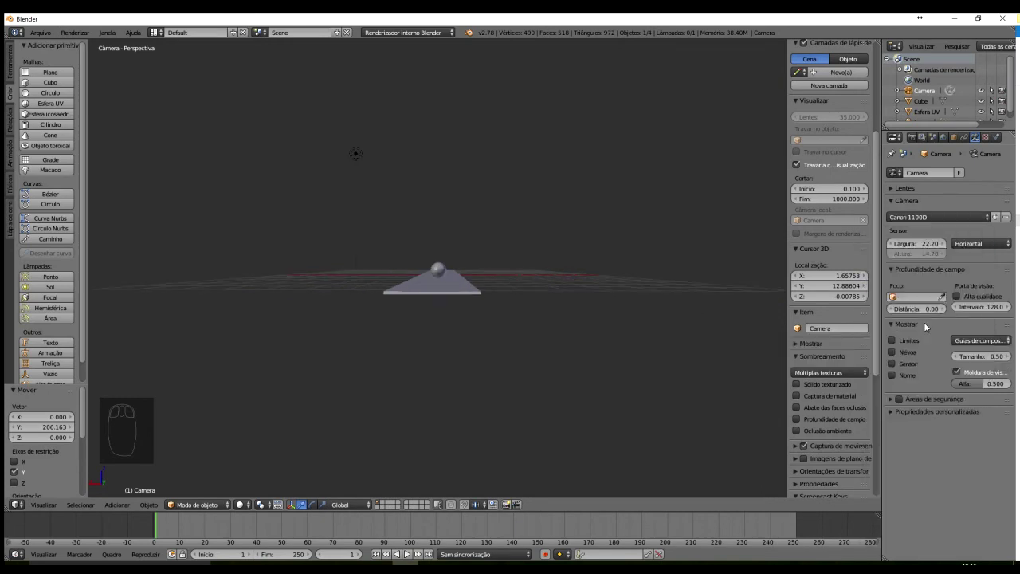
left_click(934, 216)
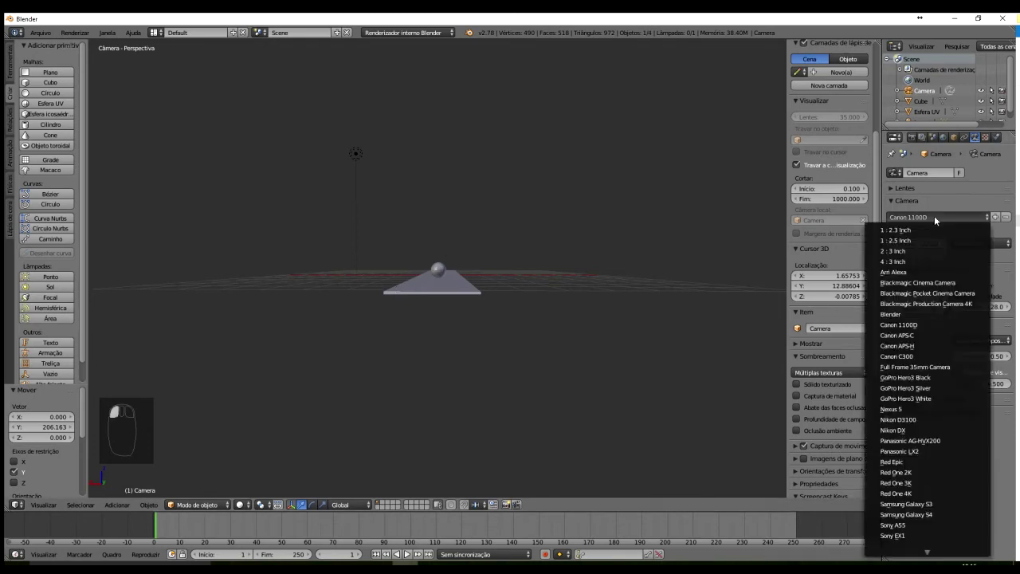
left_click(906, 409)
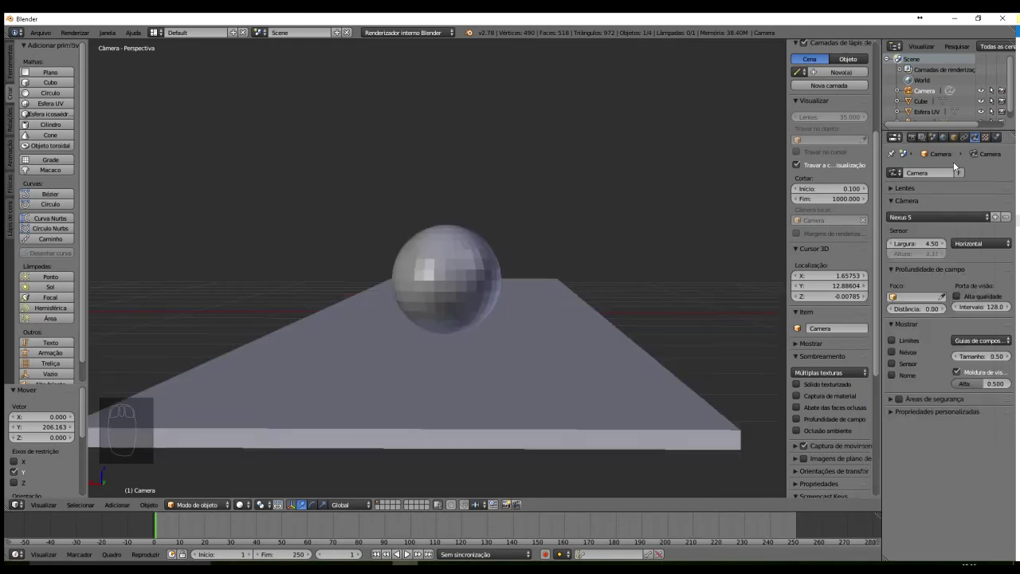
left_click(928, 215)
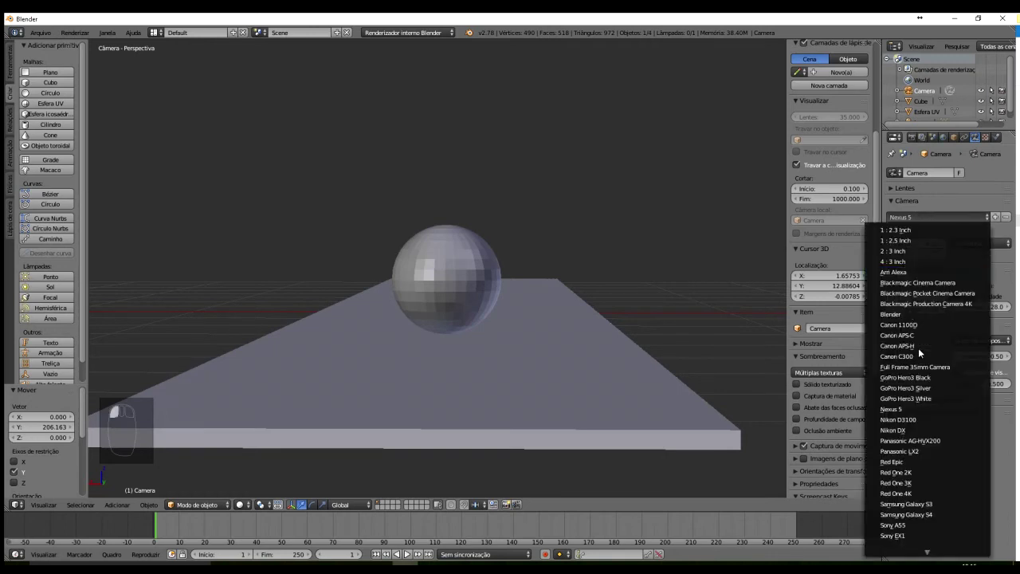
left_click(922, 419)
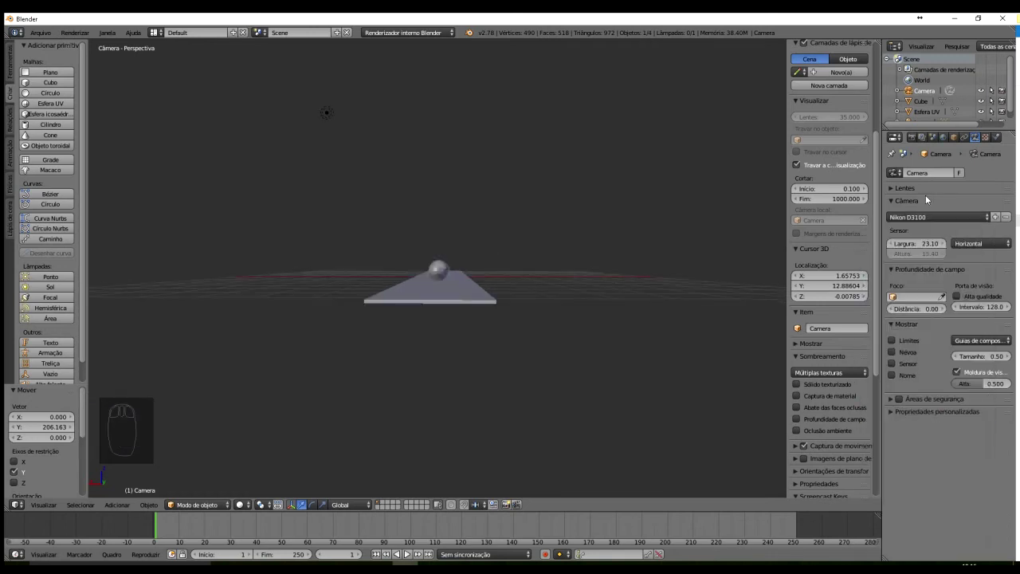
Try reducing the sensor width of the Nikon D3100 preset to 4.59
left_click(903, 244)
left_click_drag(903, 244, 956, 244)
left_click_drag(247, 221, 939, 237)
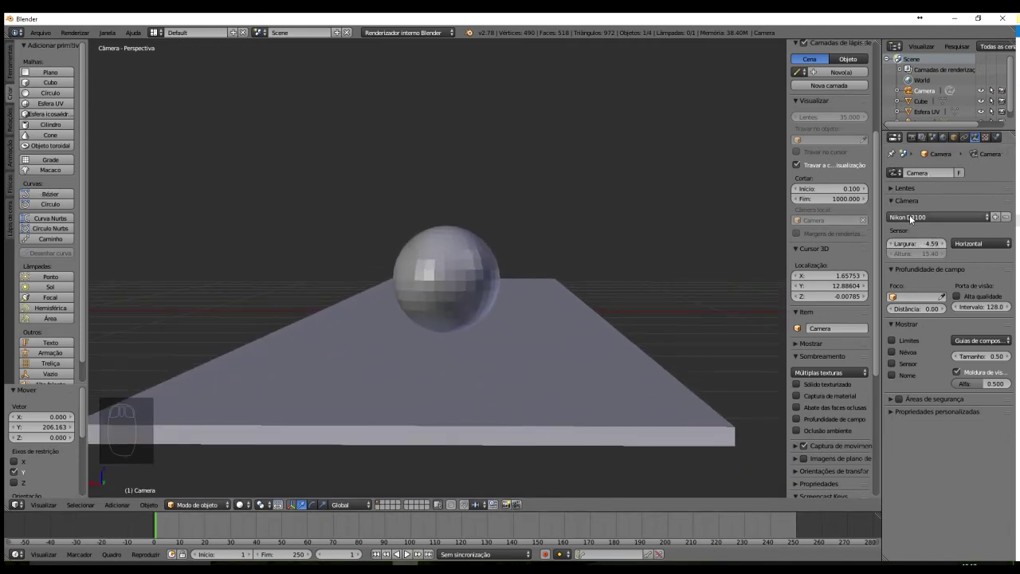
Compare the GoPro Hero3 Black and Canon 1100D camera presets, ending on the Panasonic LX2 preset
left_click(930, 215)
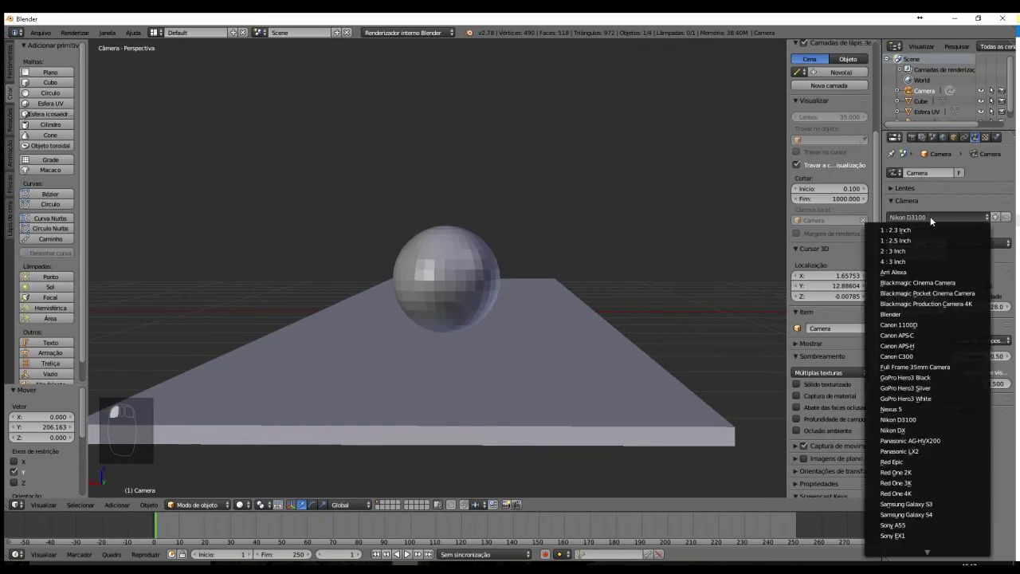
left_click(905, 377)
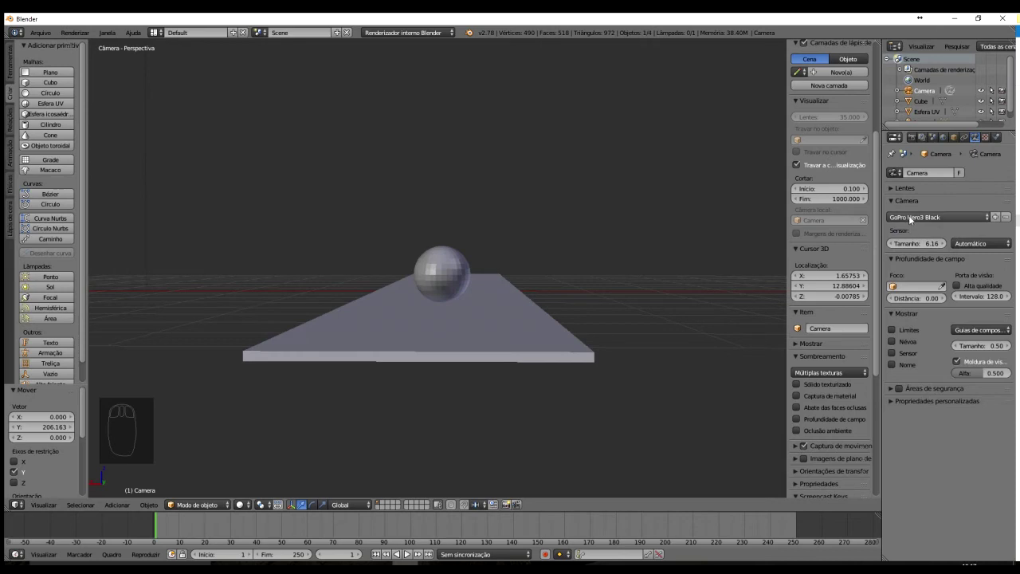
left_click(909, 216)
left_click(906, 325)
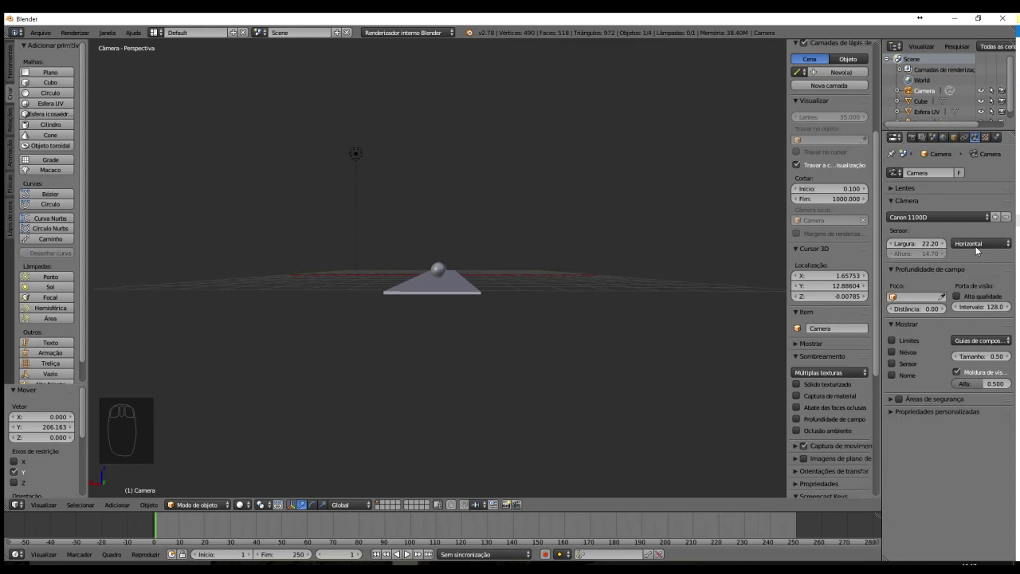
left_click(927, 217)
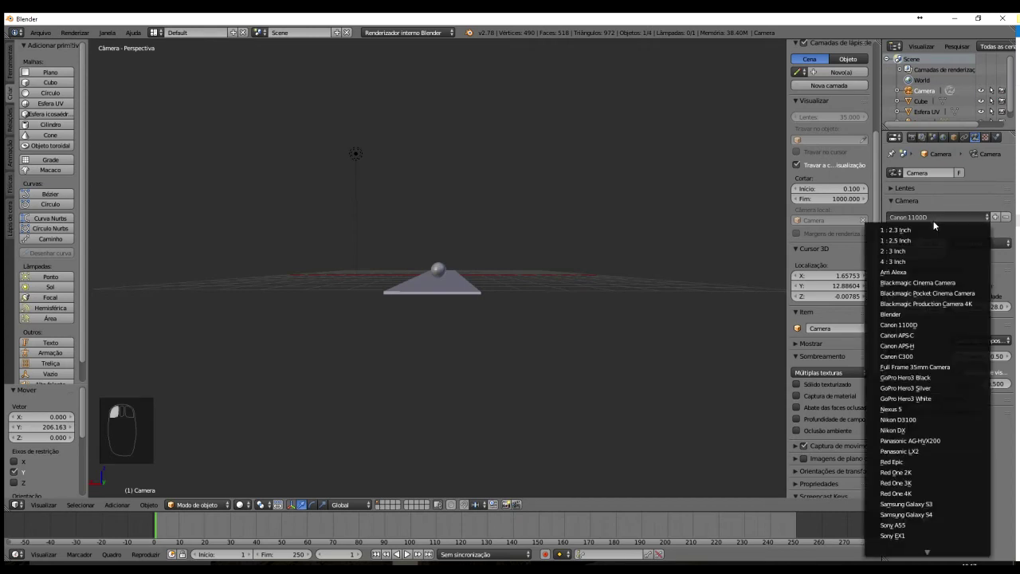
left_click(911, 379)
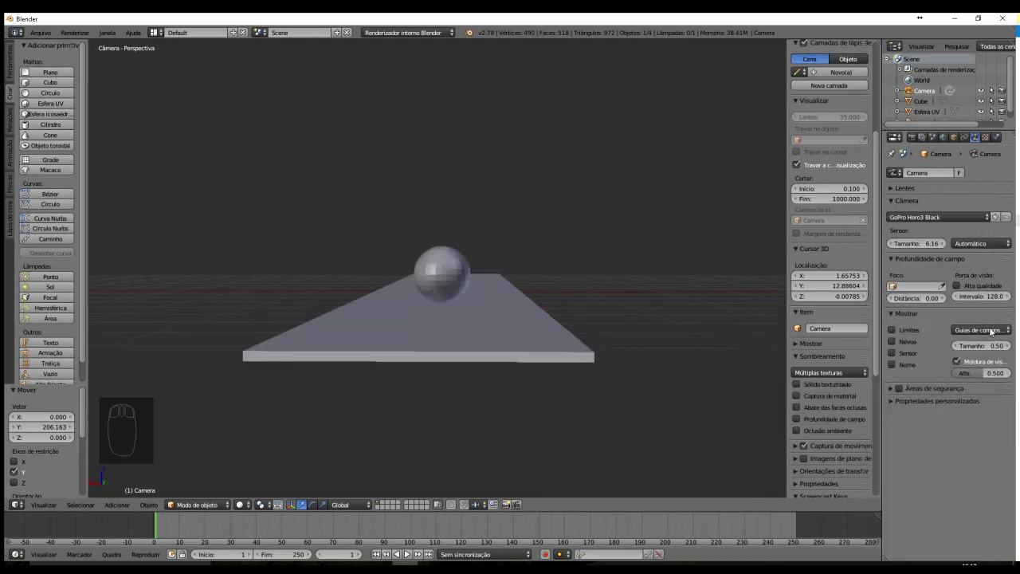
left_click(932, 217)
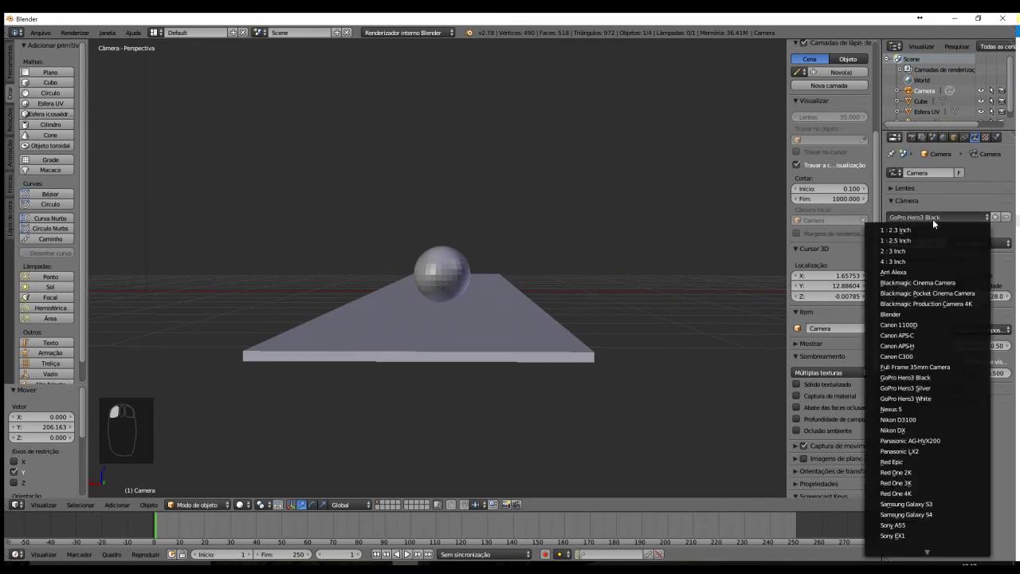
left_click(911, 452)
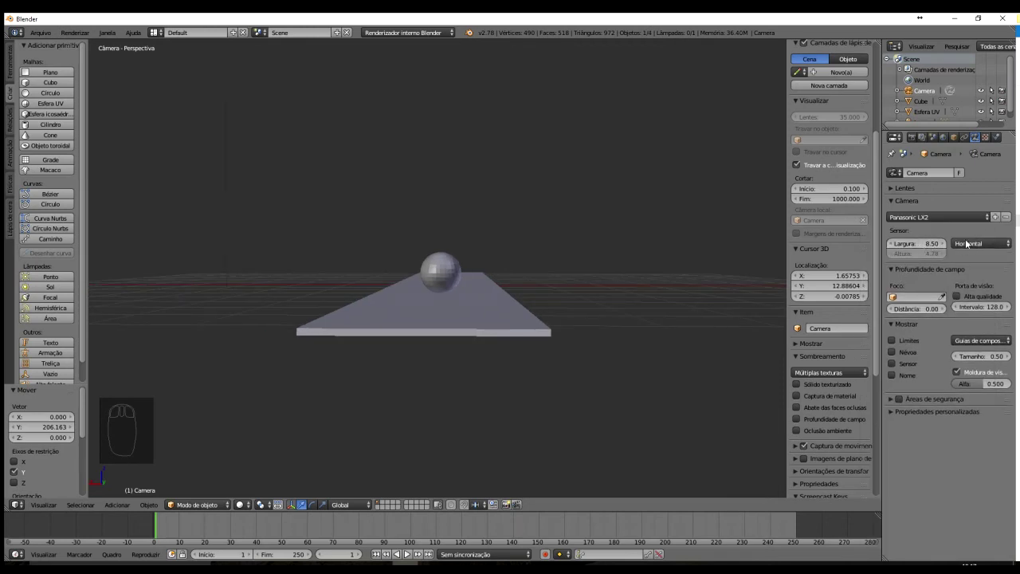
Look at the sensor fit options, apply the GoPro Hero3 Black preset, and return to Panasonic LX2
left_click(992, 244)
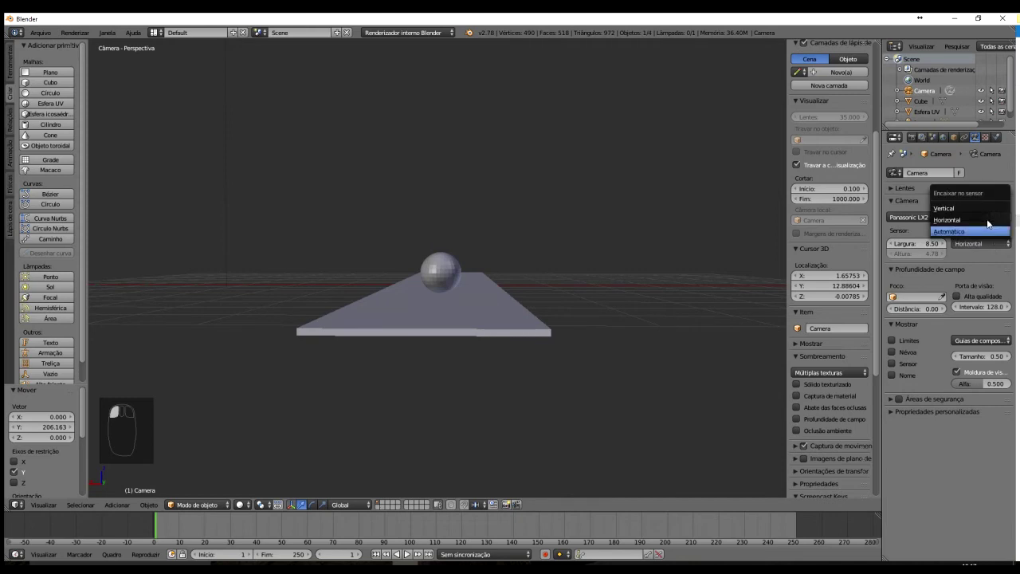
left_click(979, 260)
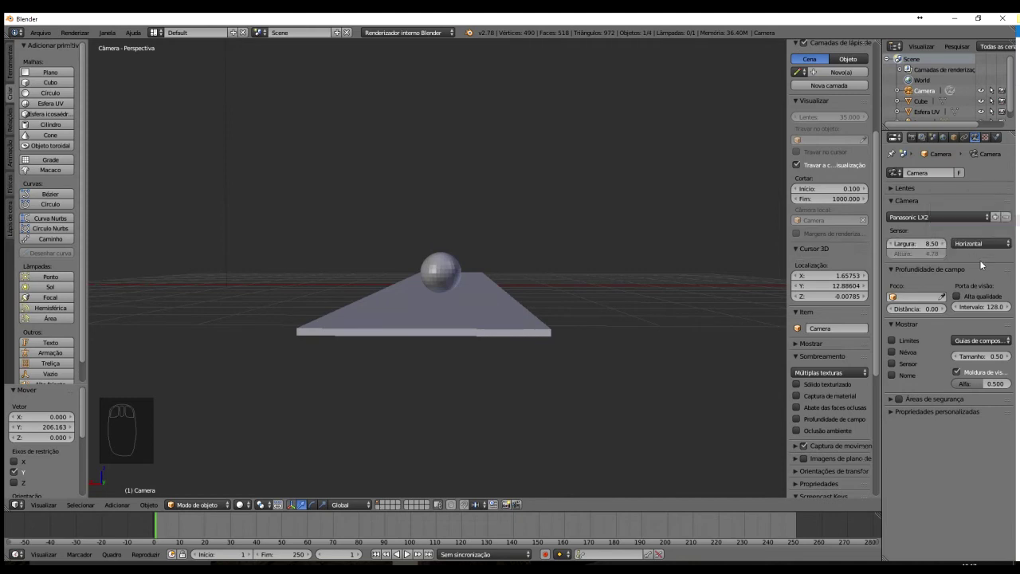
left_click(938, 218)
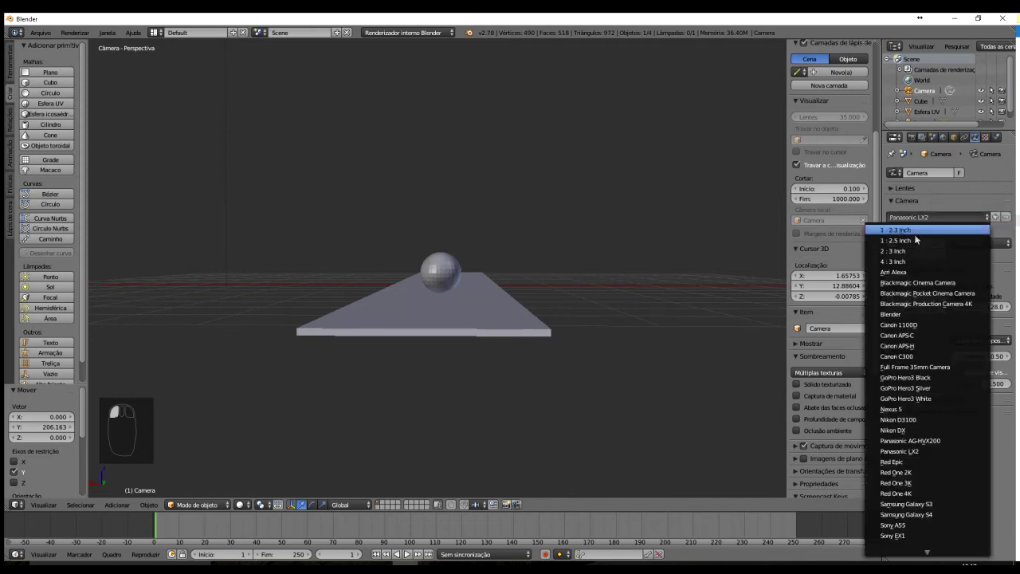
left_click(916, 377)
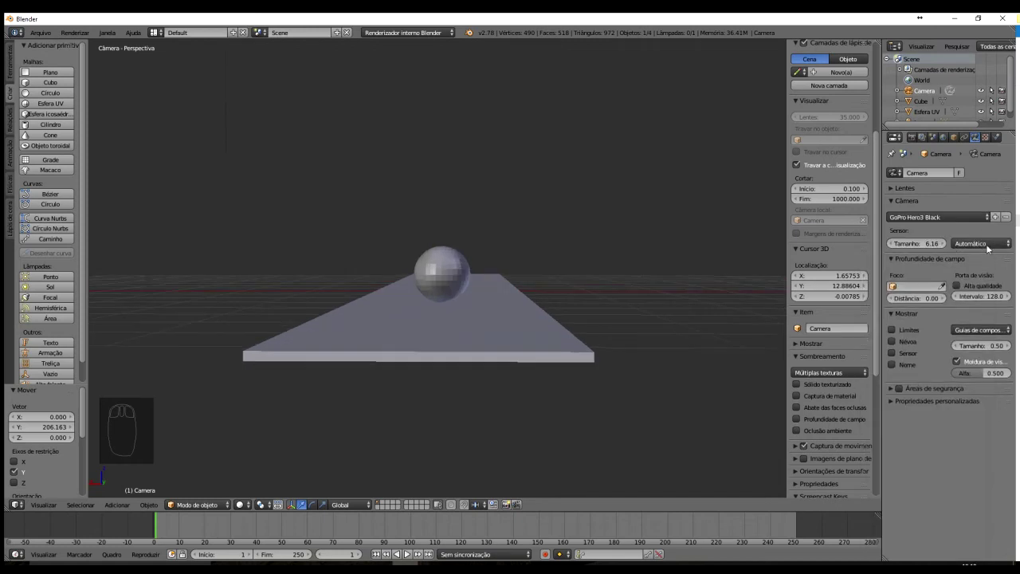
left_click(939, 218)
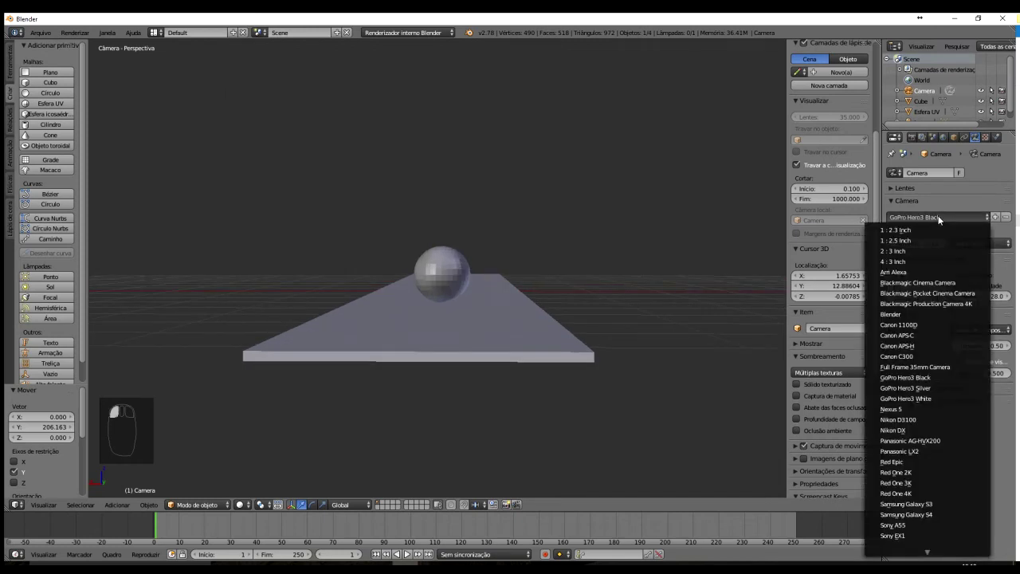
left_click(901, 451)
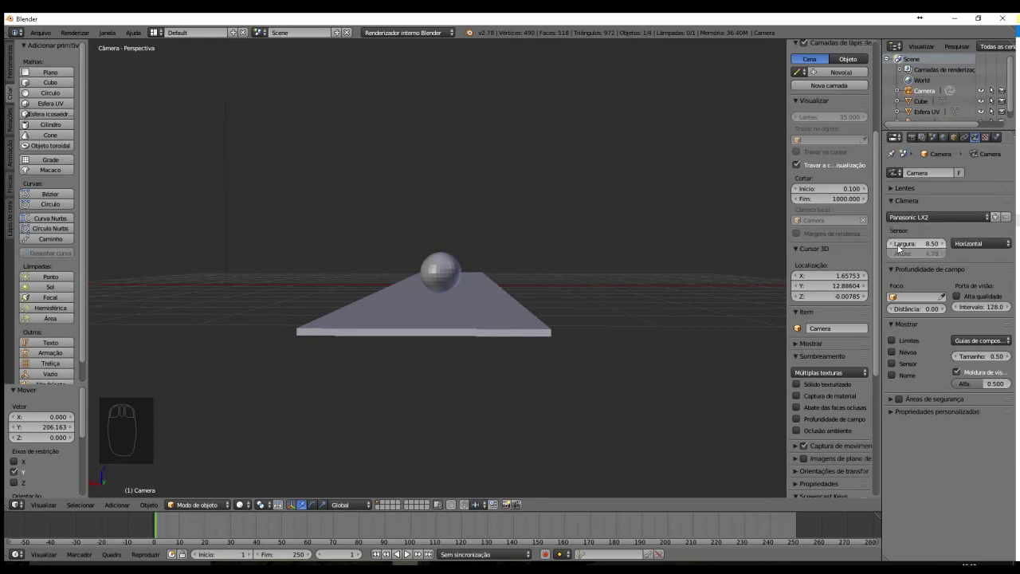
left_click(947, 214)
left_click(935, 213)
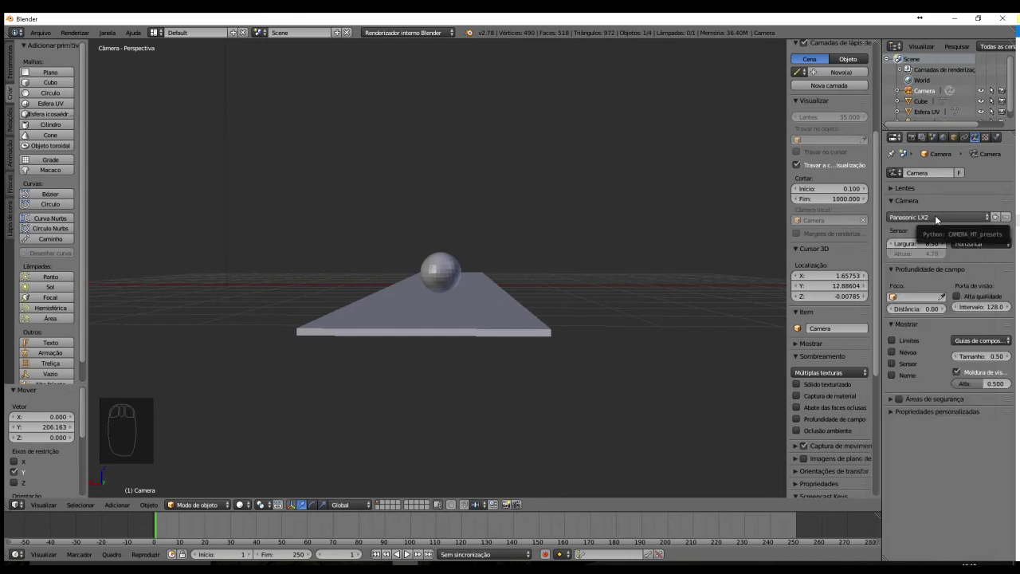
key("t")
key("t")
left_click(955, 200)
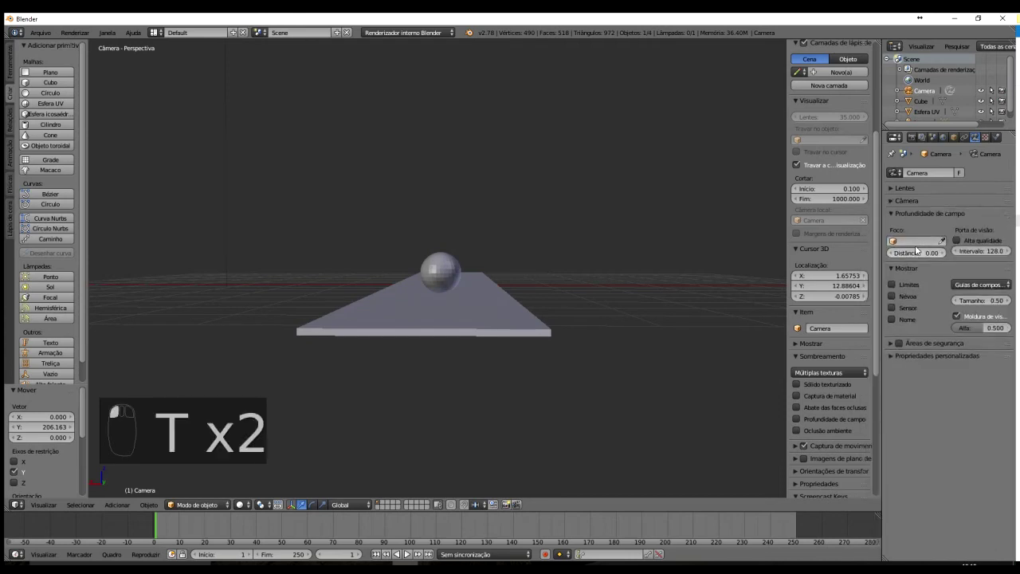
left_click(891, 200)
Save the current camera sensor settings as a preset named Curso Blender and select it from the preset list
left_click_drag(920, 250, 941, 247)
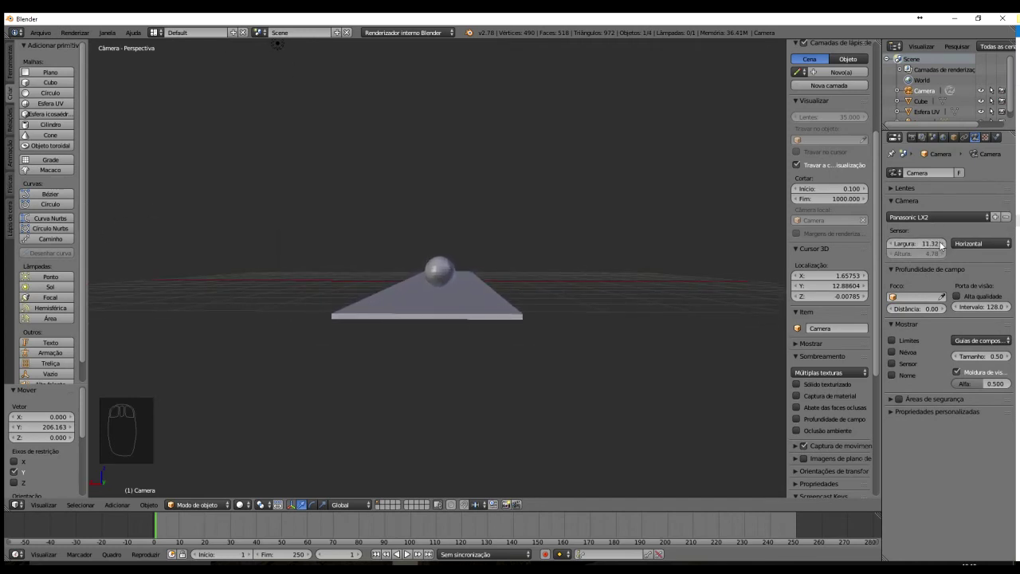
left_click(994, 217)
left_click(947, 233)
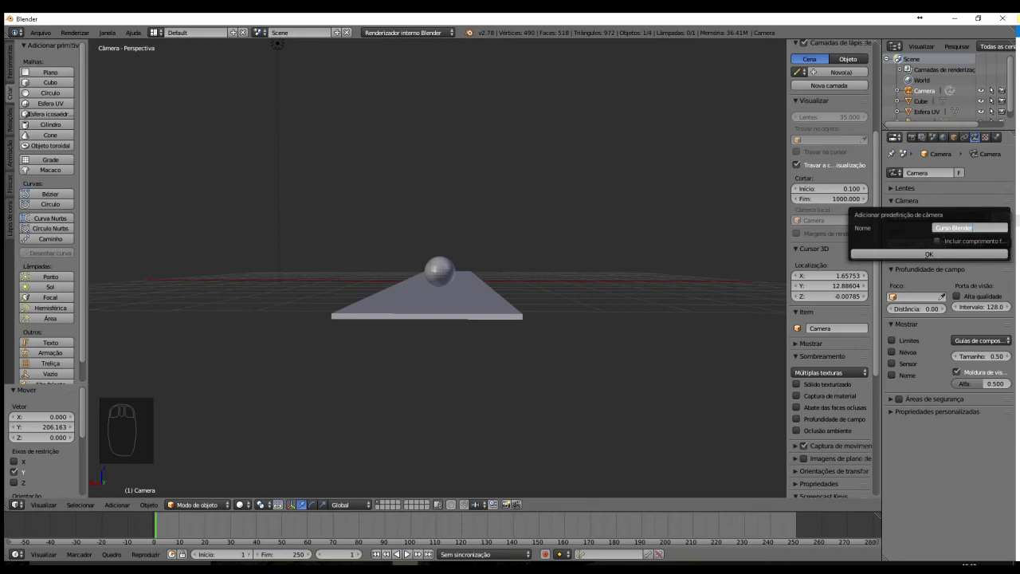
left_click(926, 253)
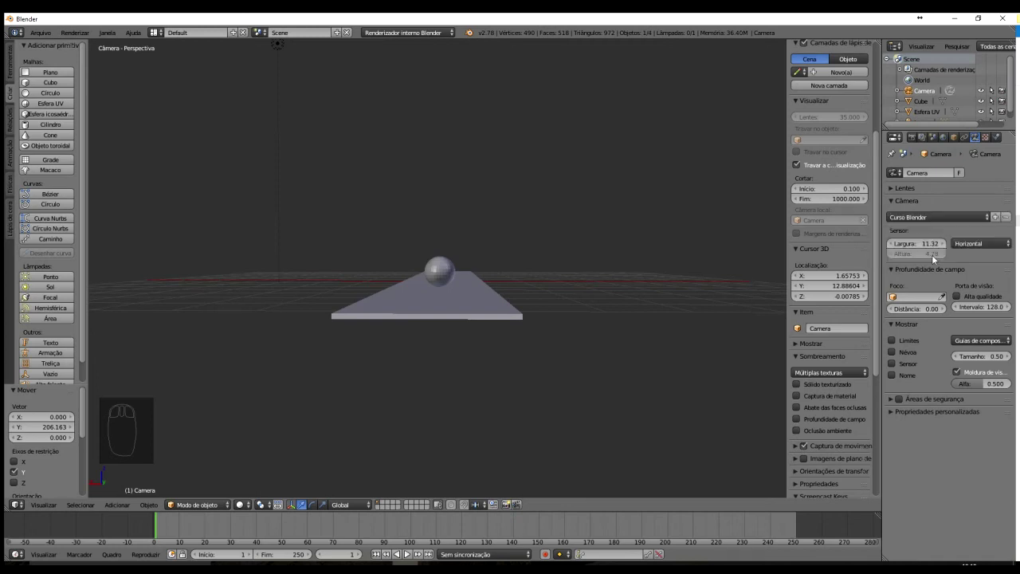
left_click(964, 217)
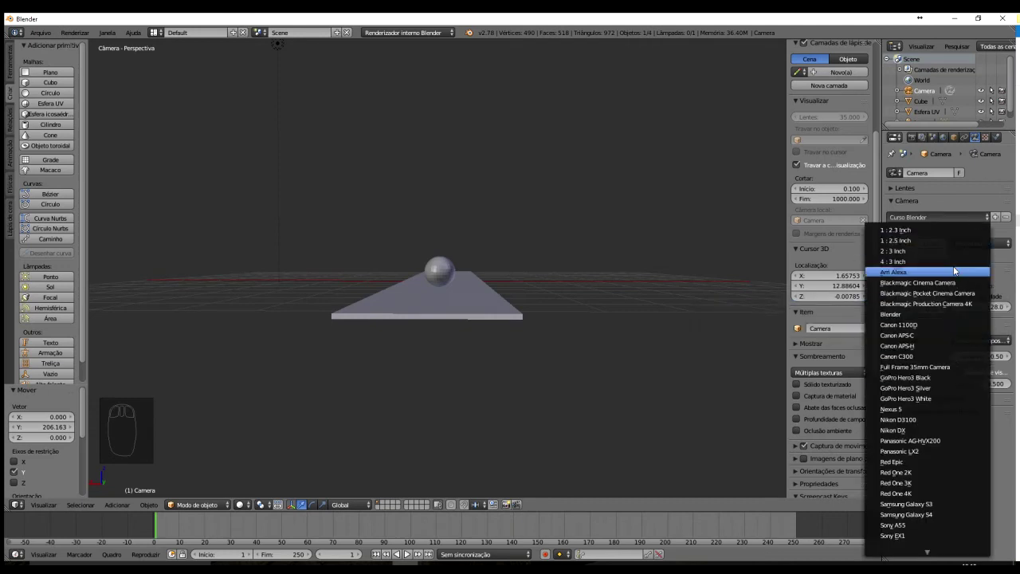
scroll(956, 330, "down", 20)
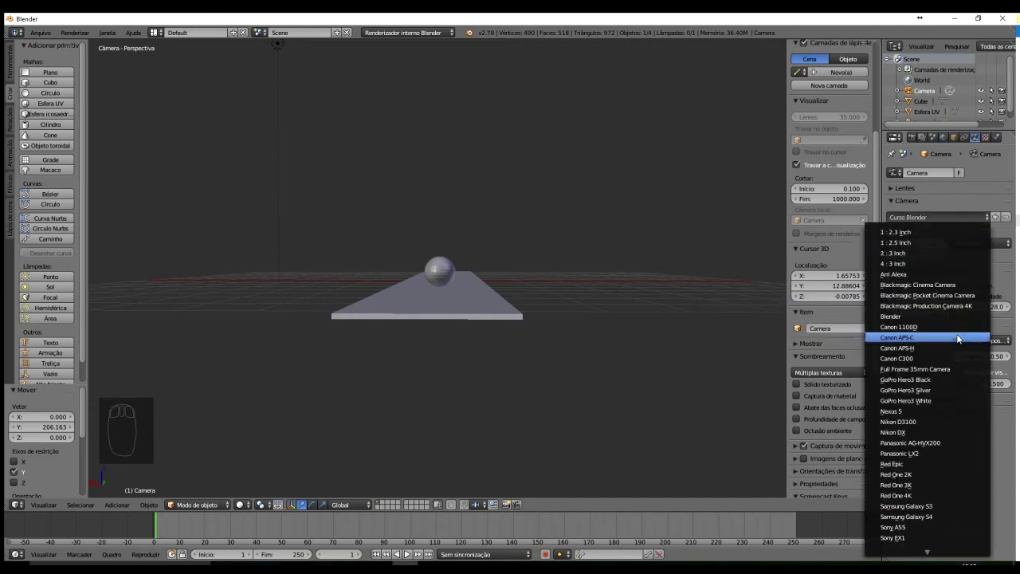
scroll(956, 333, "up", 19)
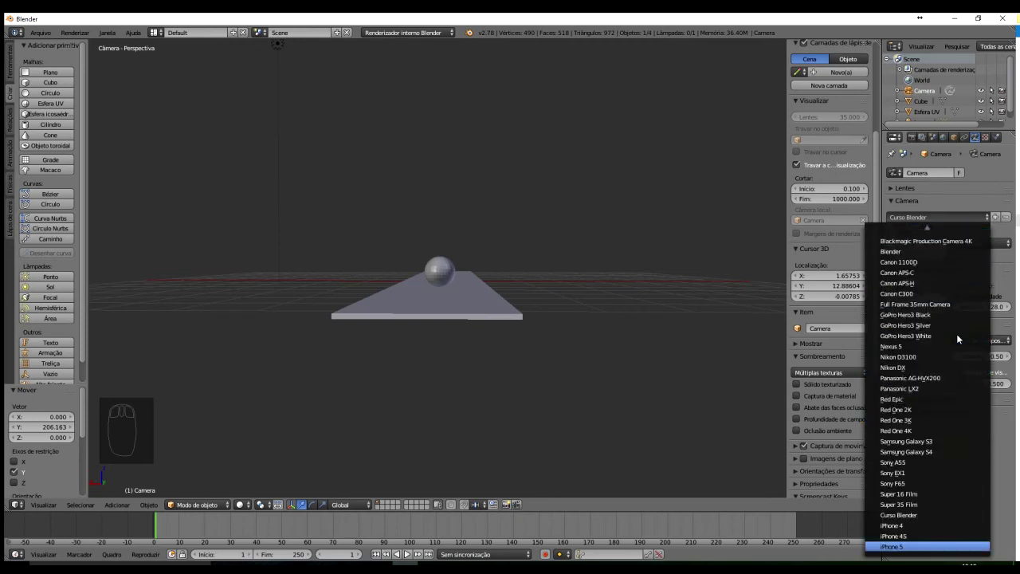
left_click(919, 516)
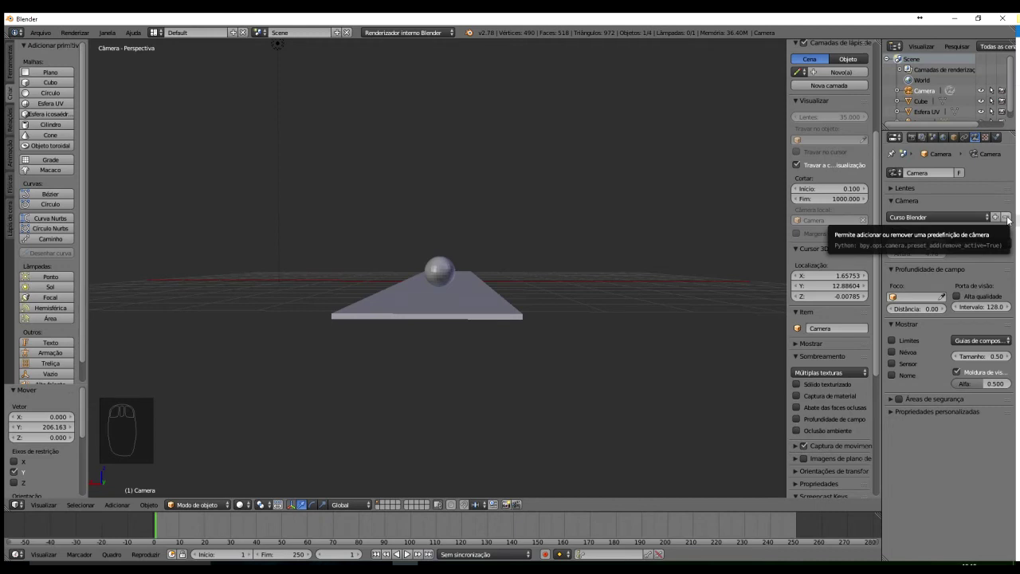
Remove the Curso Blender camera preset and check the preset list
left_click(1006, 218)
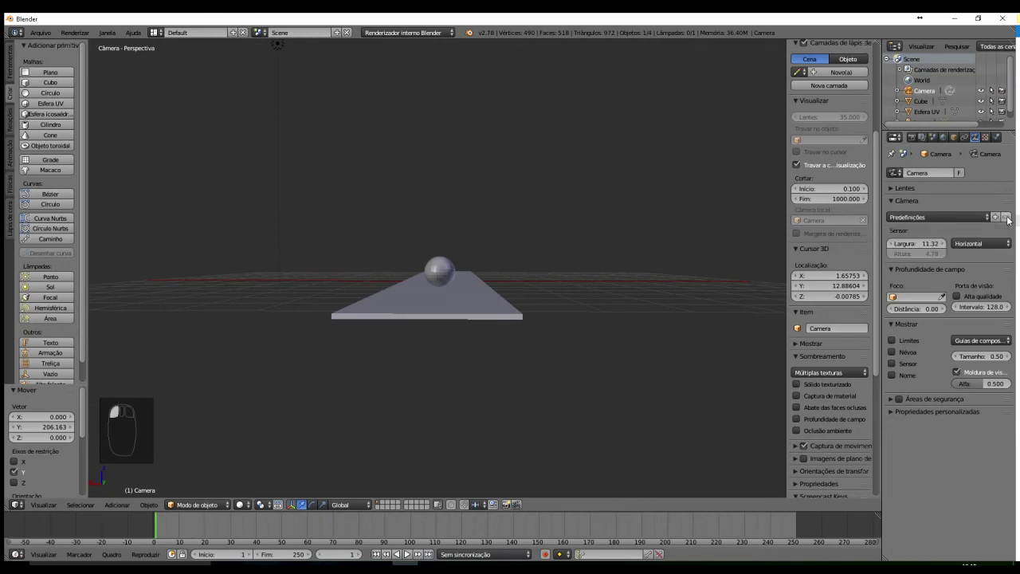
left_click(954, 214)
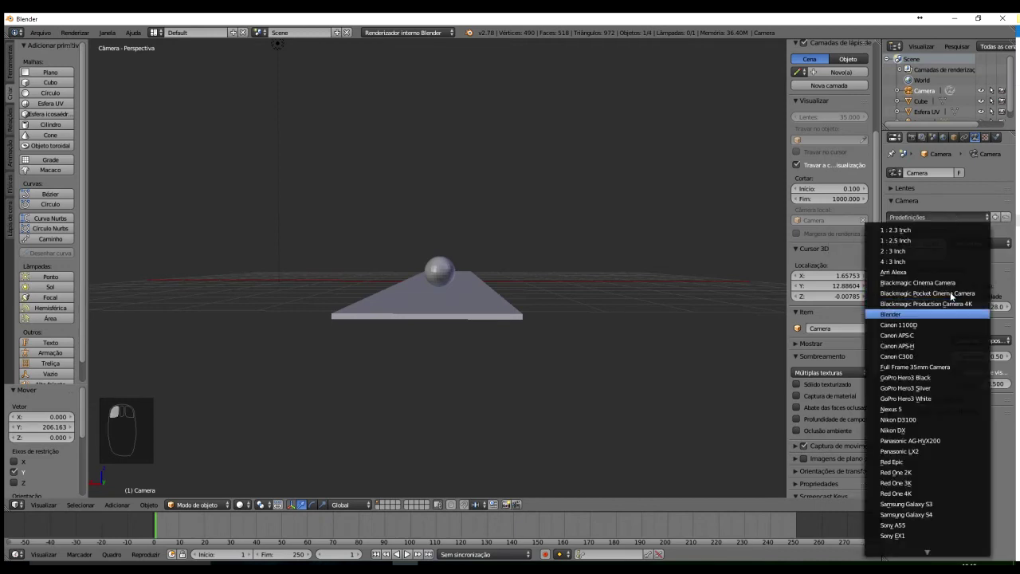
scroll(951, 294, "down", 20)
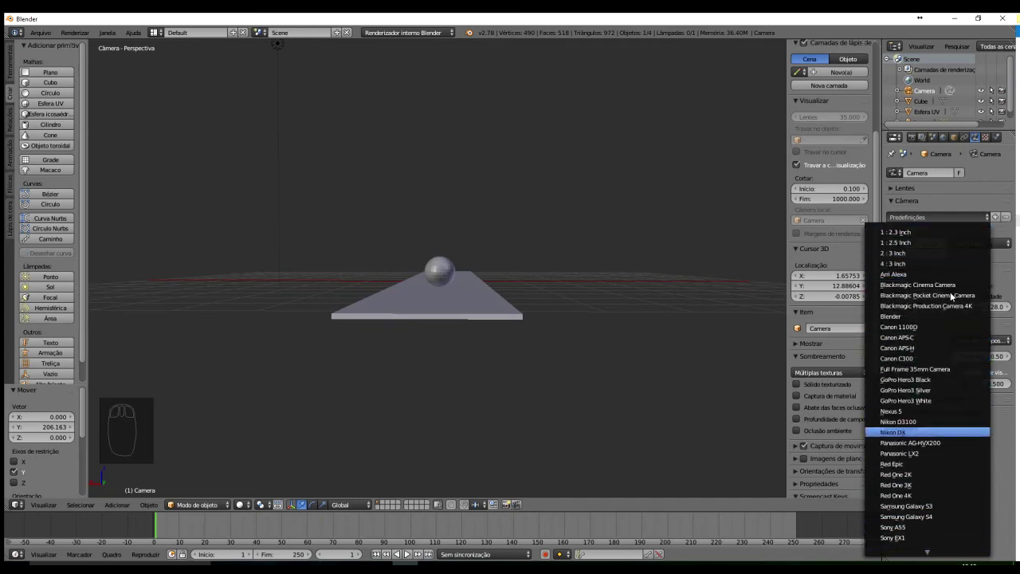
scroll(950, 293, "up", 20)
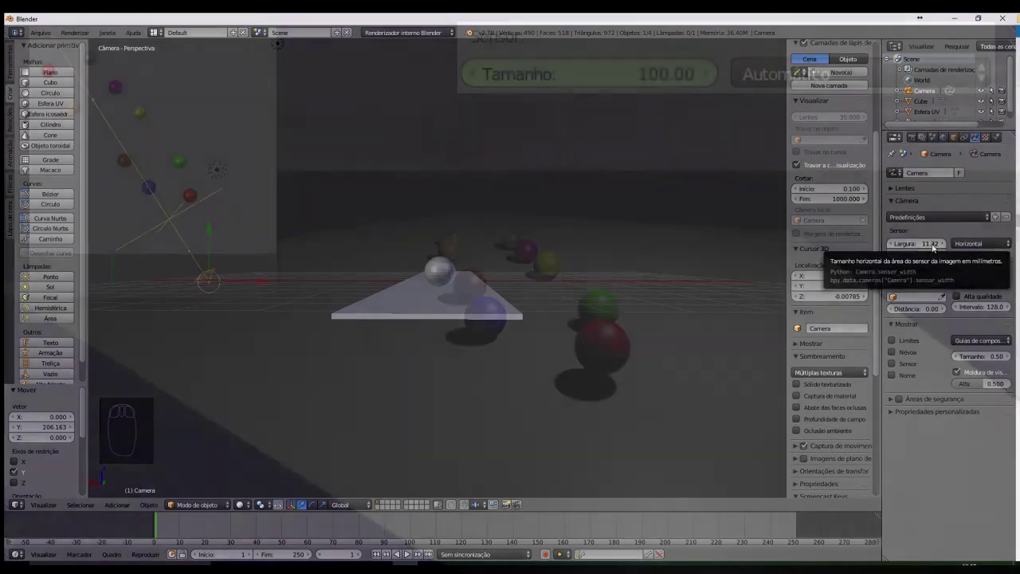
In the top view, try camera sensor widths of 7.62 and 1.19 with the horizontal fit
left_click_drag(621, 73, 589, 73)
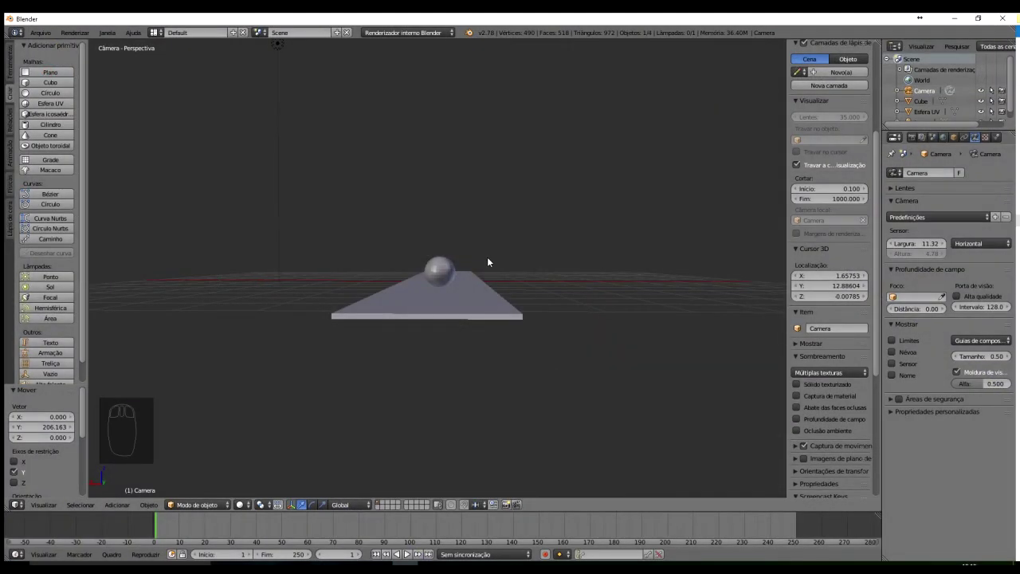
key("KP_7")
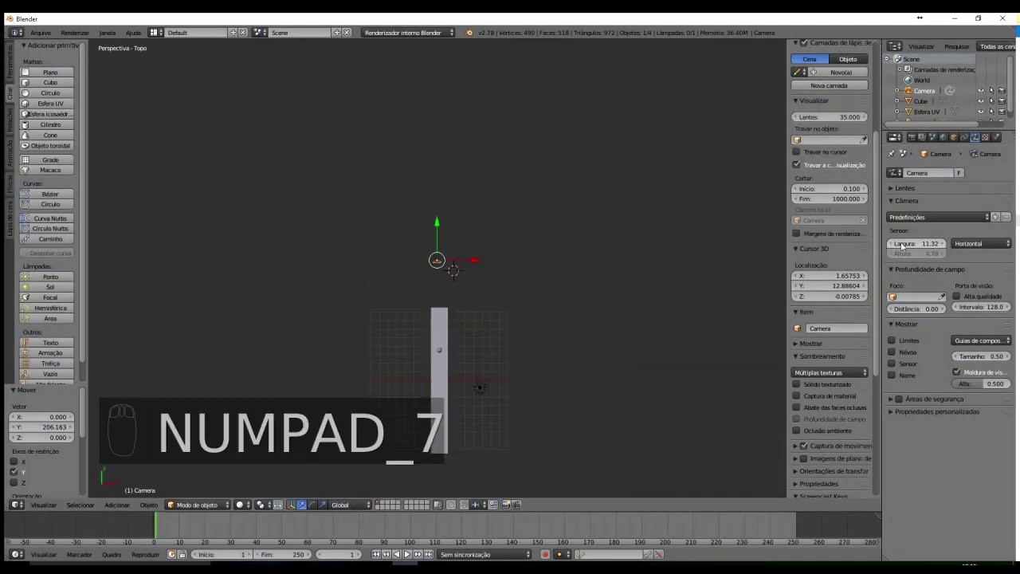
left_click_drag(903, 244, 933, 243)
left_click_drag(134, 231, 608, 250)
scroll(592, 258, "up", 5)
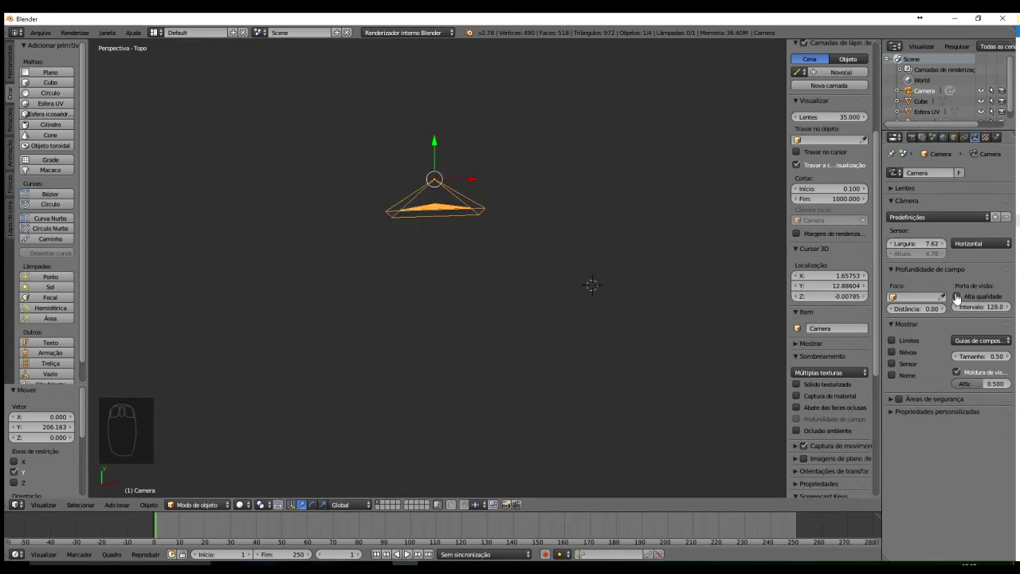
left_click(927, 244)
left_click_drag(928, 245, 375, 273)
Try the vertical sensor fit with a height of 3.52 and the automatic fit with a size of 2.06
left_click(977, 244)
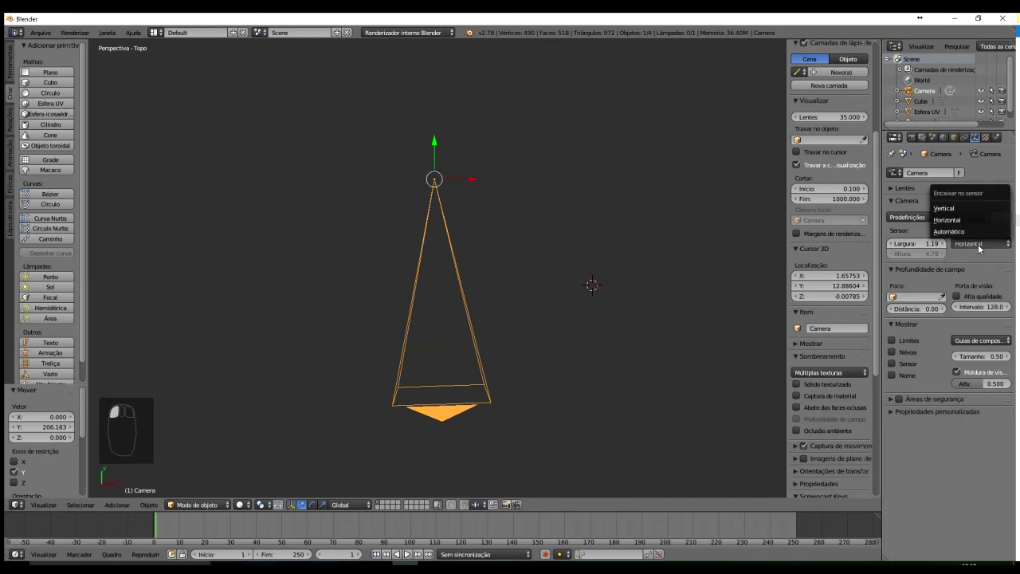
left_click(945, 208)
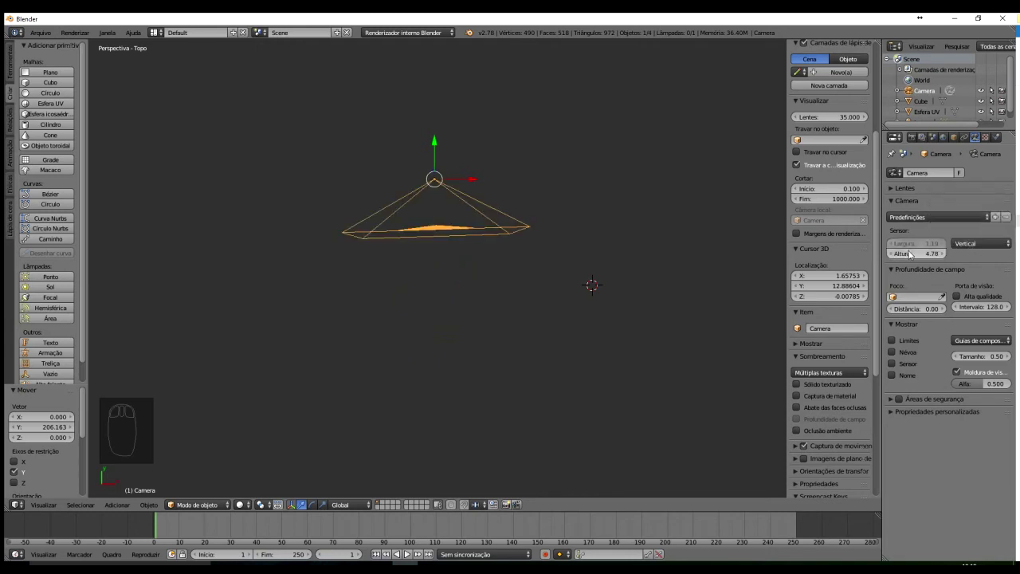
left_click_drag(915, 253, 661, 217)
left_click(980, 244)
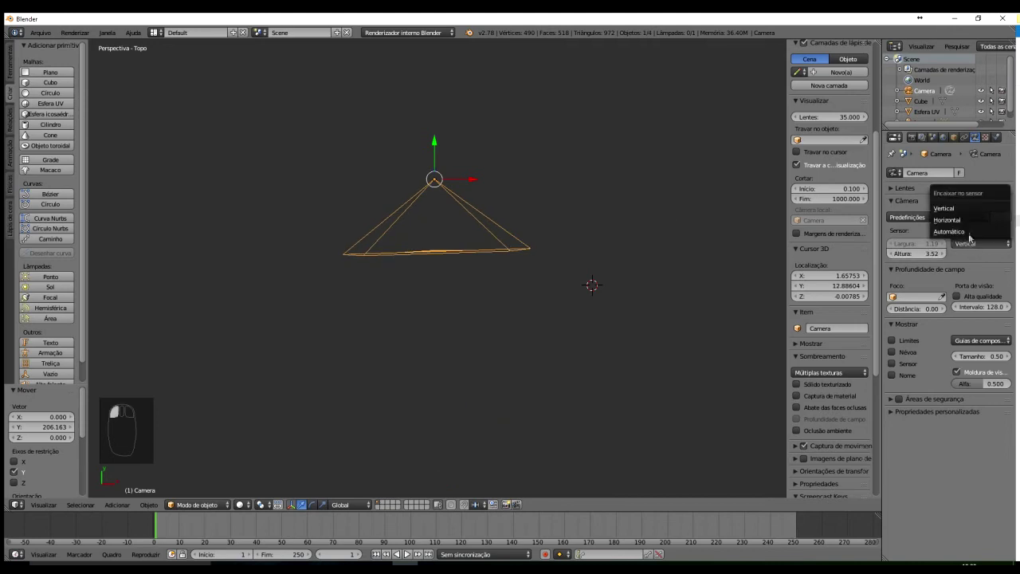
left_click(968, 233)
left_click_drag(931, 245, 823, 227)
Set the sensor fit to horizontal and reduce the sensor width to 1.04, looking through the camera
left_click(980, 243)
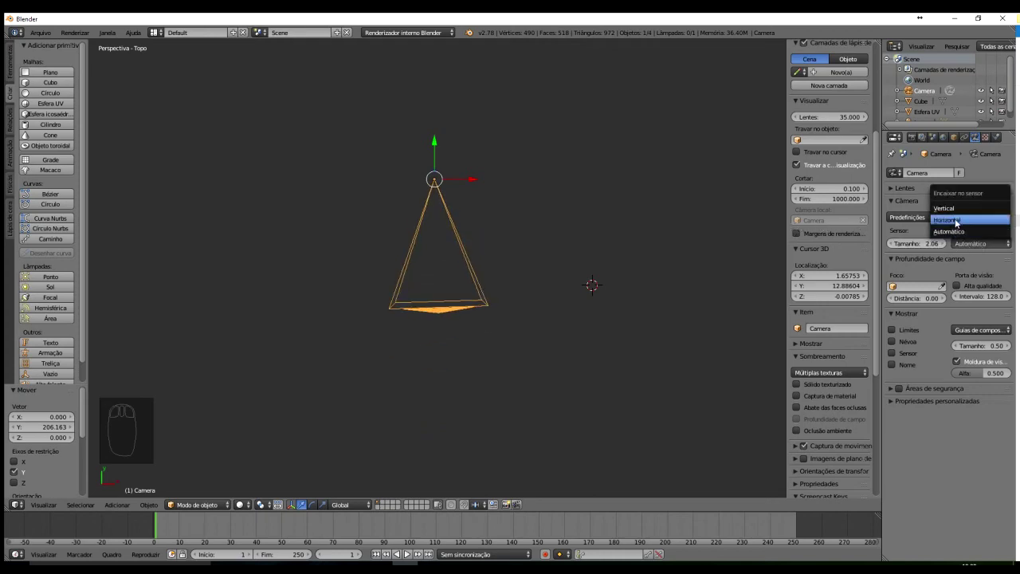
left_click(956, 220)
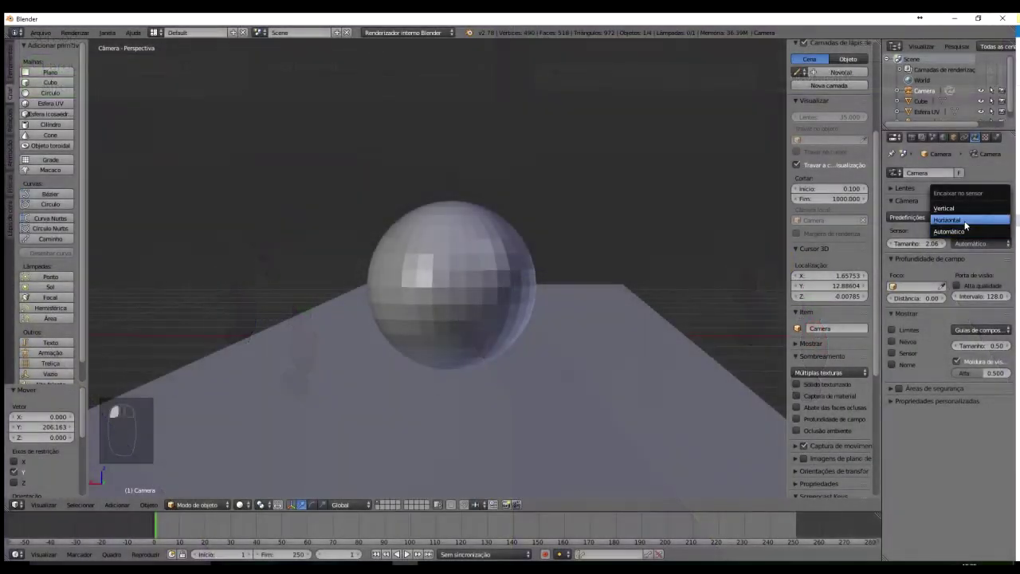
left_click(964, 221)
left_click_drag(925, 244, 905, 250)
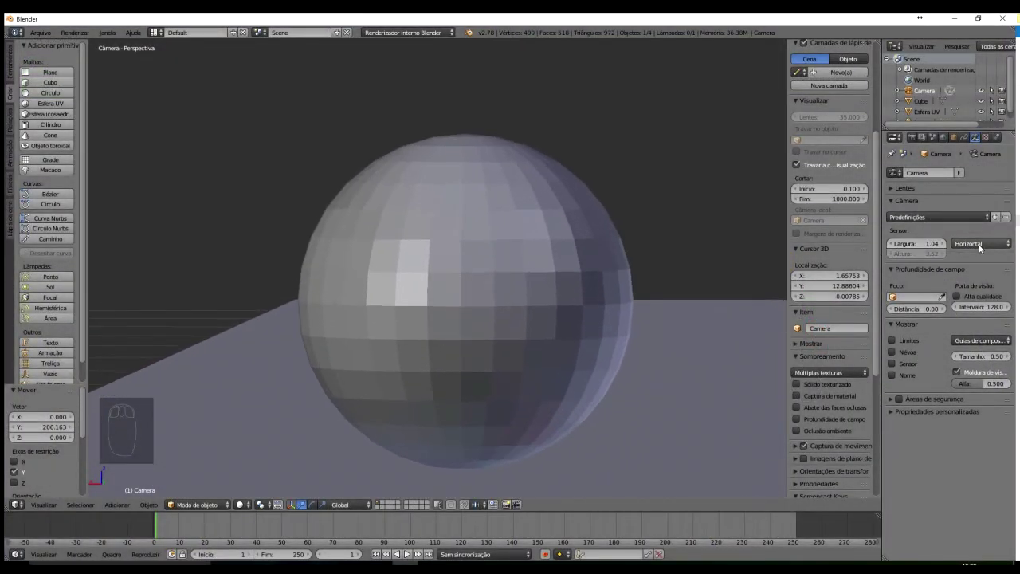
Try the automatic sensor fit, switch to the vertical fit and set the sensor height to 8.99
left_click(979, 246)
left_click(964, 231)
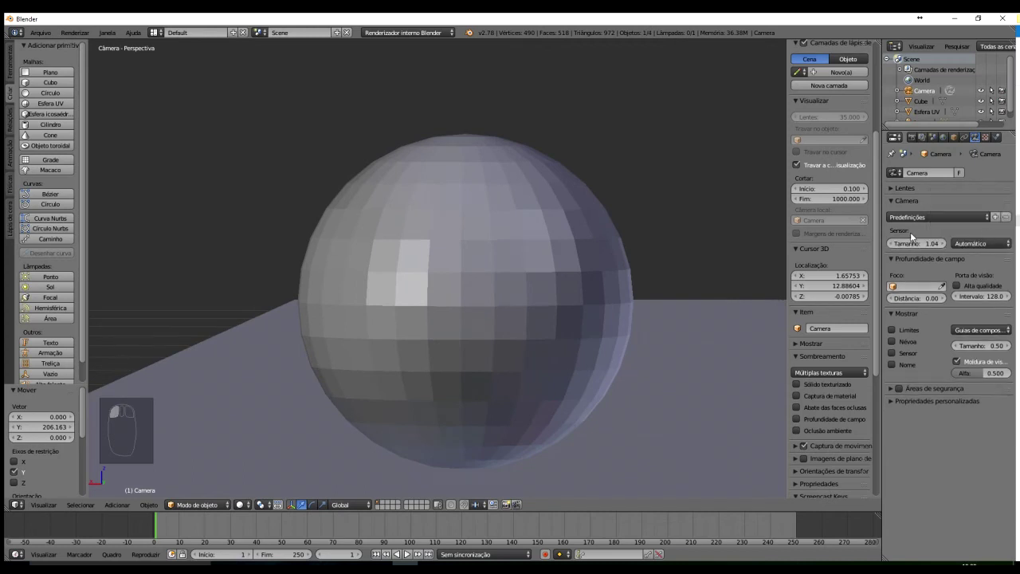
left_click(980, 243)
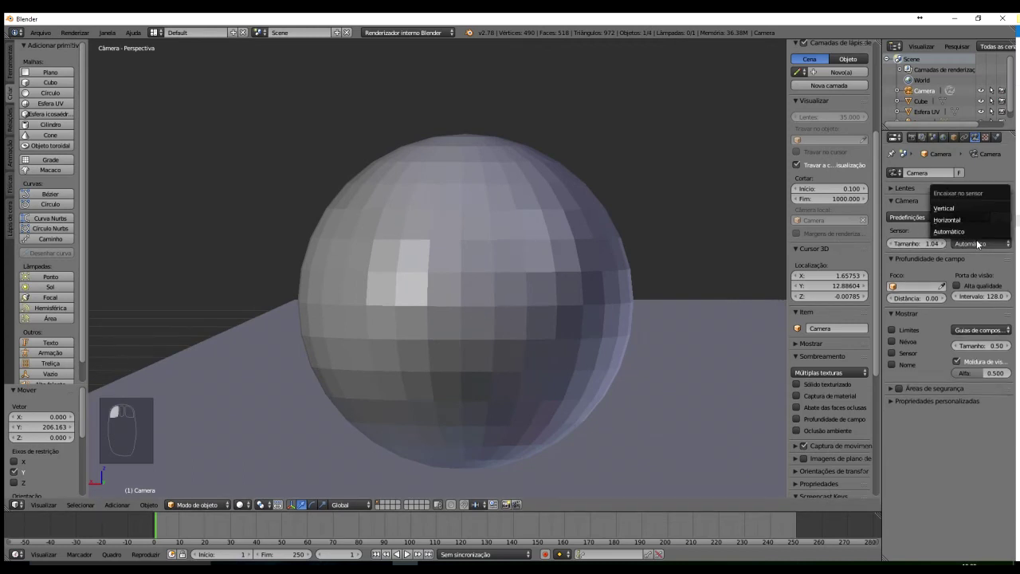
left_click(973, 210)
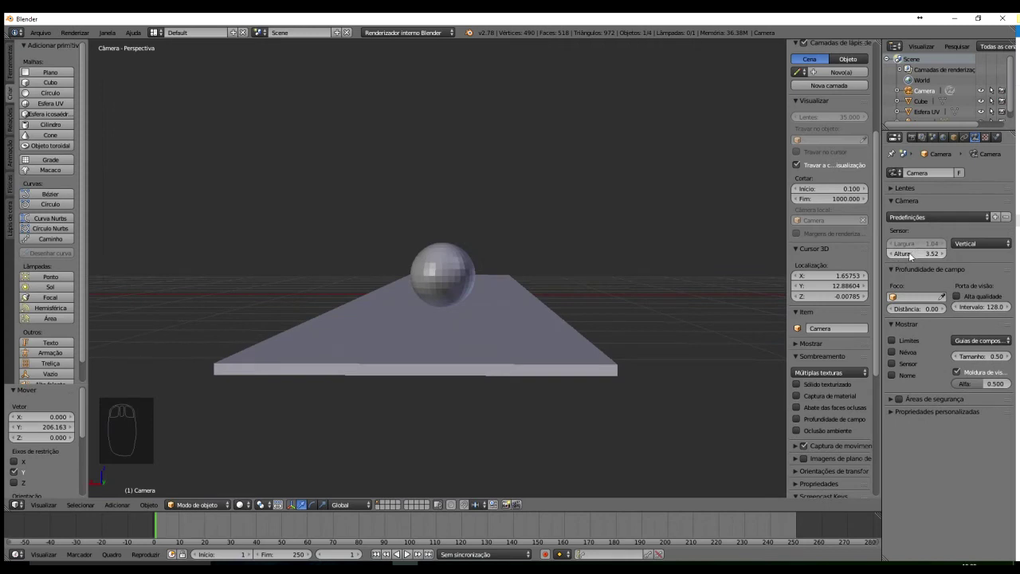
left_click_drag(908, 252, 38, 233)
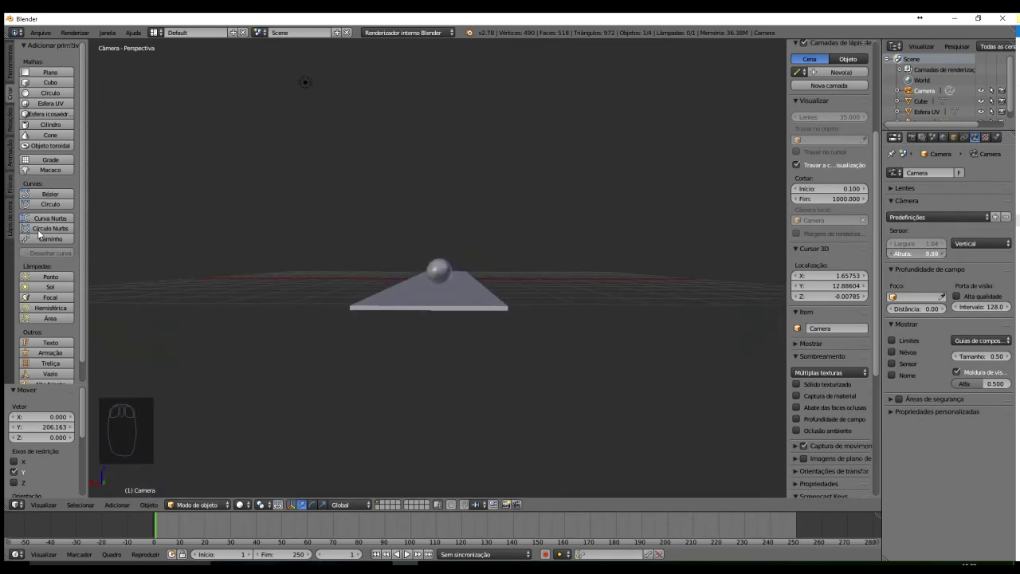
Switch the sensor fit to horizontal and on to automatic, and collapse the camera sensor settings
left_click(968, 244)
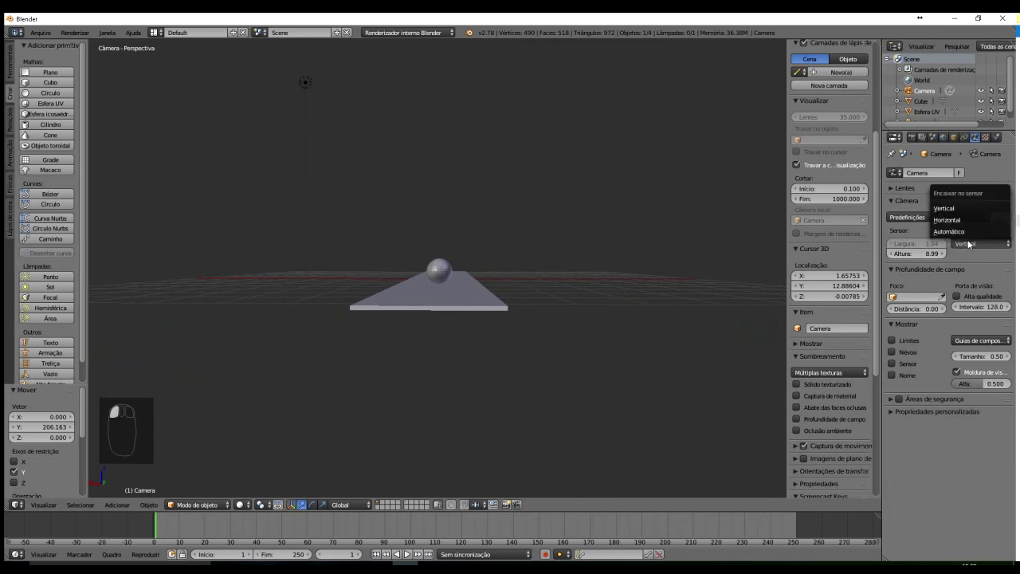
left_click(967, 219)
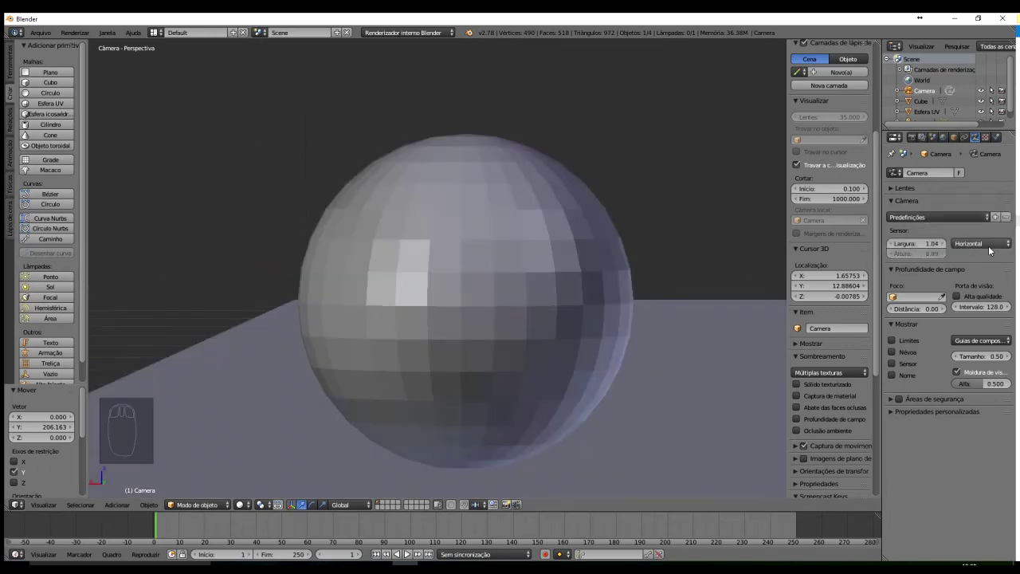
left_click(982, 245)
left_click(969, 231)
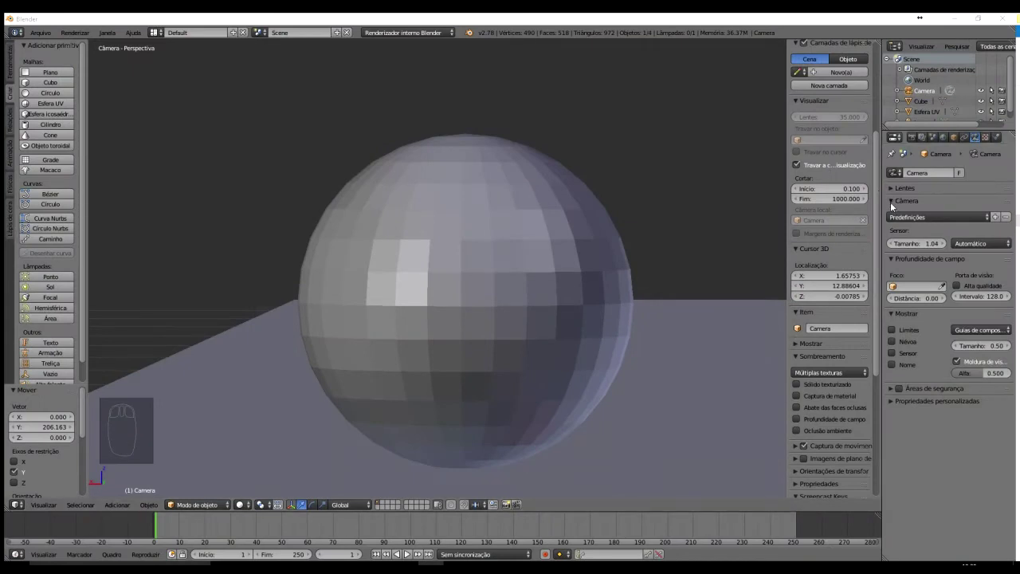
left_click(890, 201)
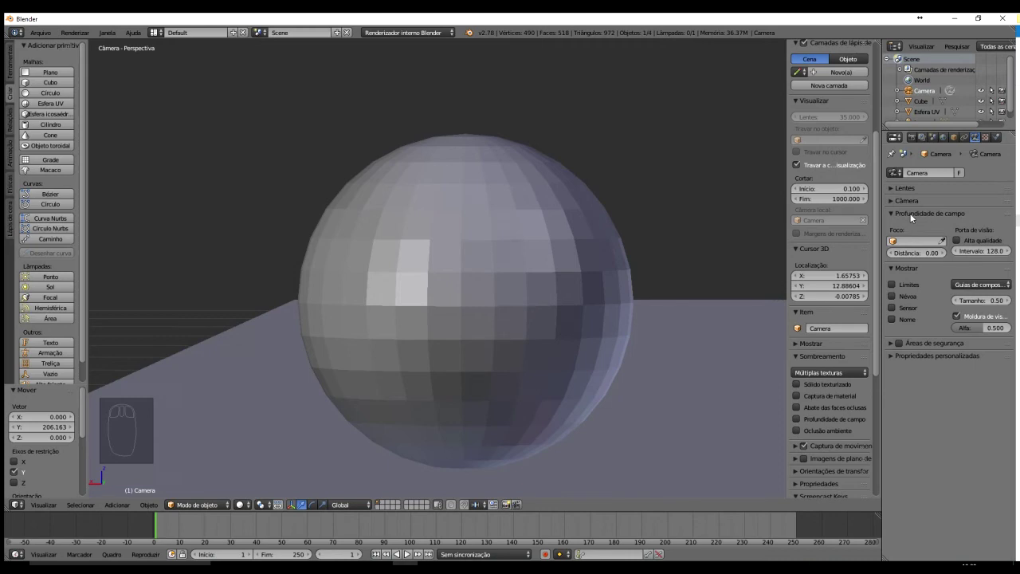
Duplicate the sphere in the top view and place the copy farther along the slab
scroll(524, 240, "down", 5)
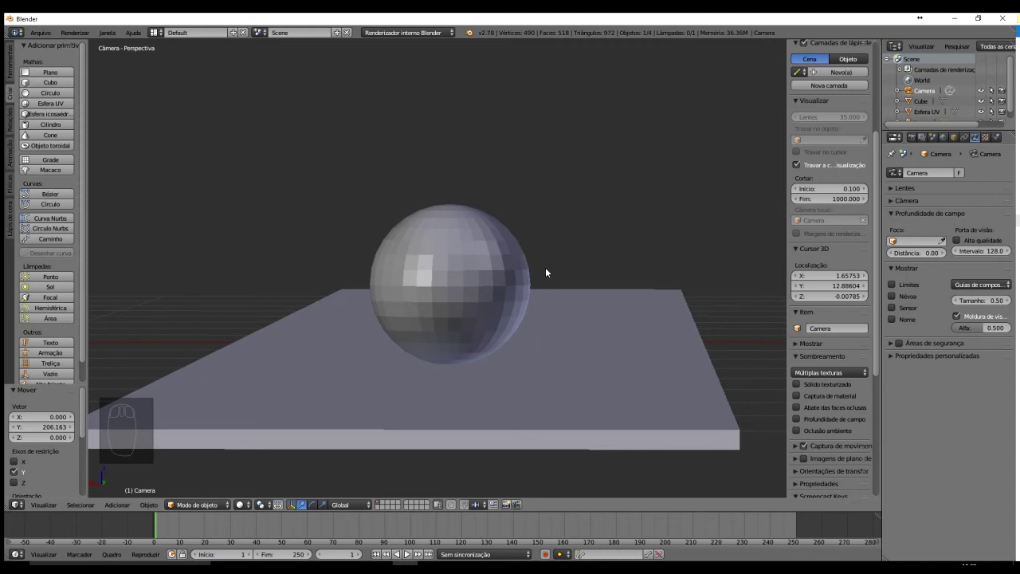
key("KP_7")
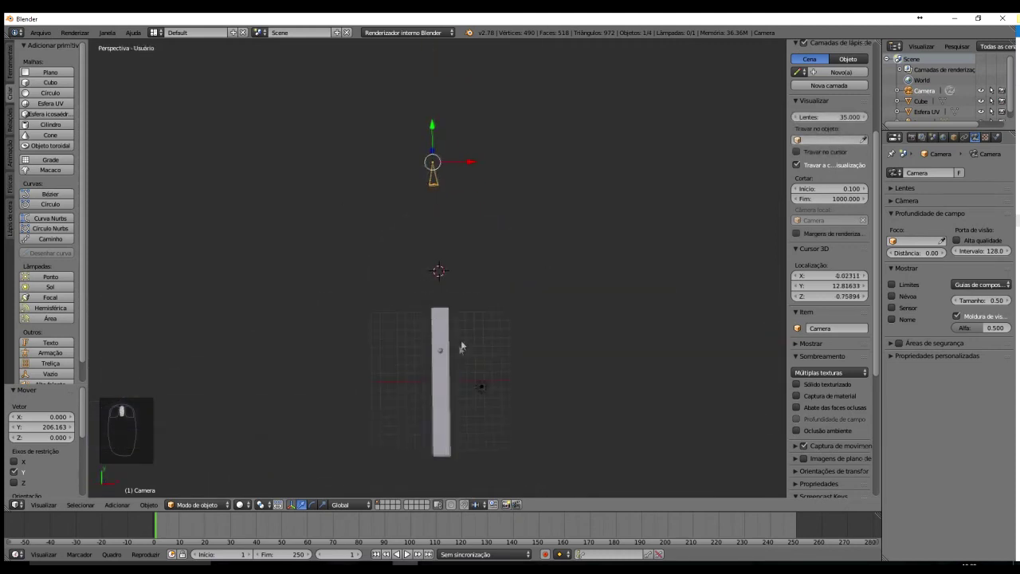
key("KP_7")
scroll(496, 293, "up", 5)
right_click(448, 180)
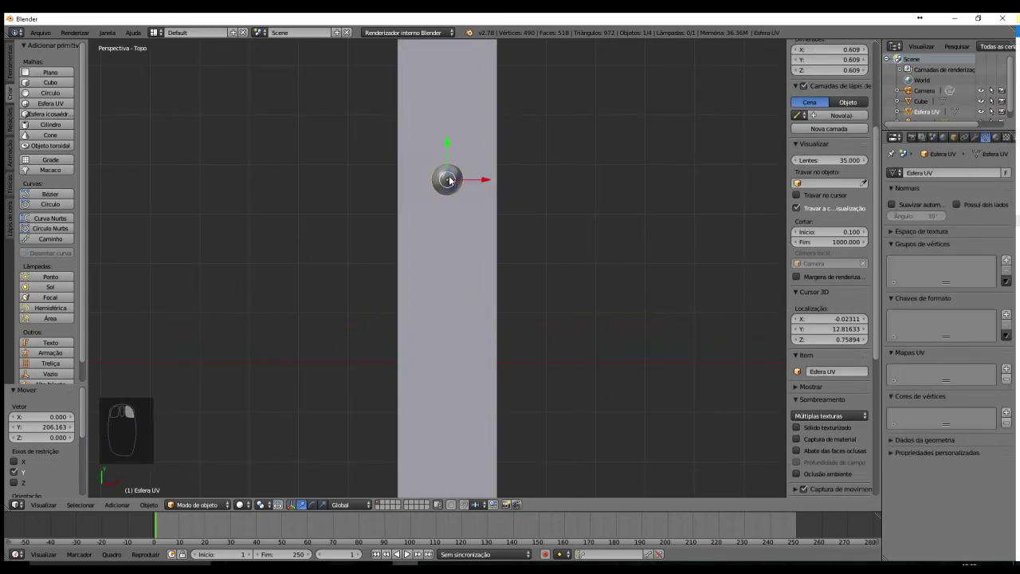
key("shift+d")
left_click(454, 486)
Move the sphere copy -5.584 along Y to the slab's far end, scale it about 2.922 times and look through the camera
scroll(457, 475, "down", 3)
scroll(458, 476, "down", 1)
left_click_drag(443, 307, 443, 405)
key("s")
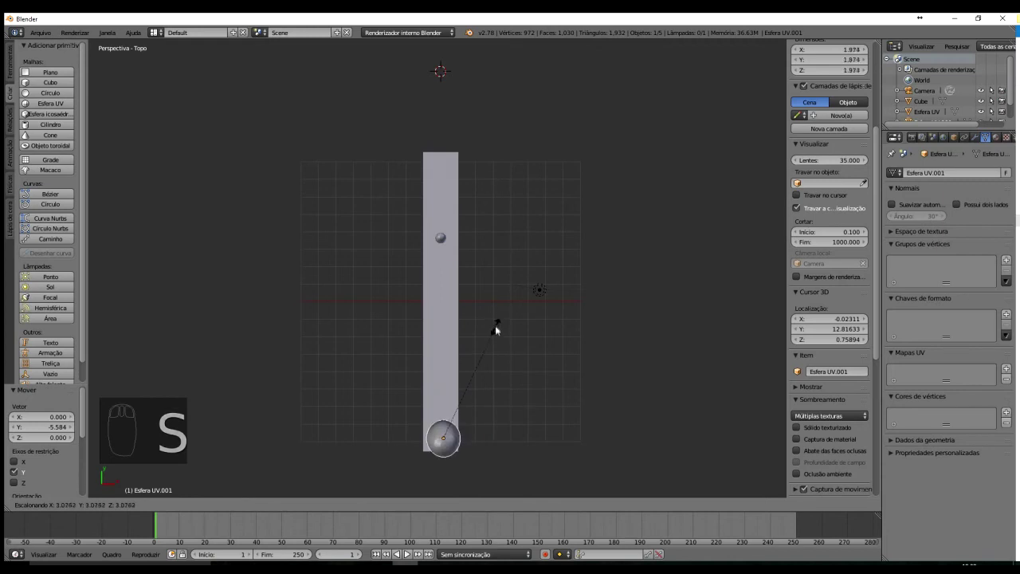
left_click(495, 333)
key("KP_0")
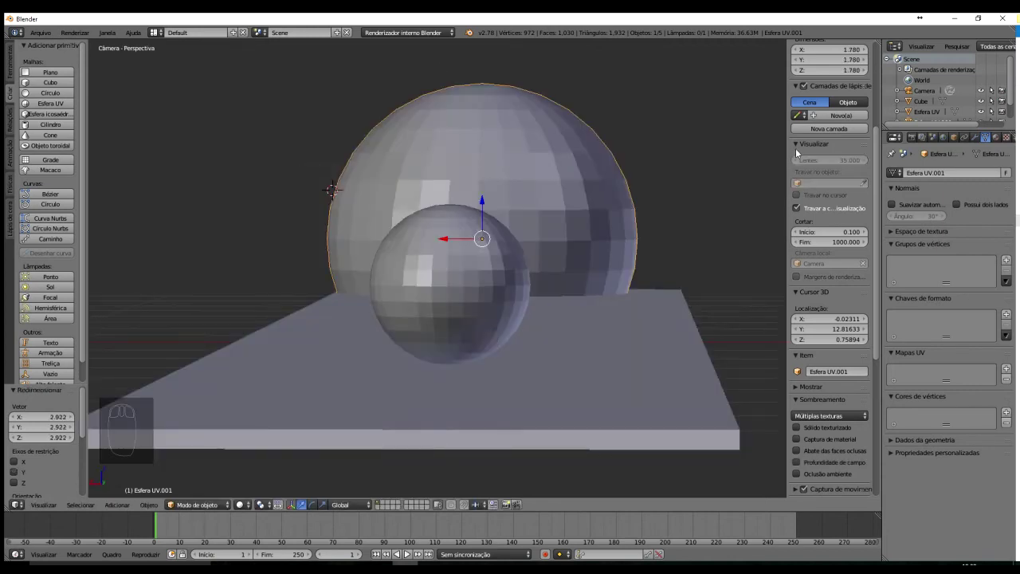
Select the camera and render the scene from the camera view with the Blender internal renderer
left_click(928, 90)
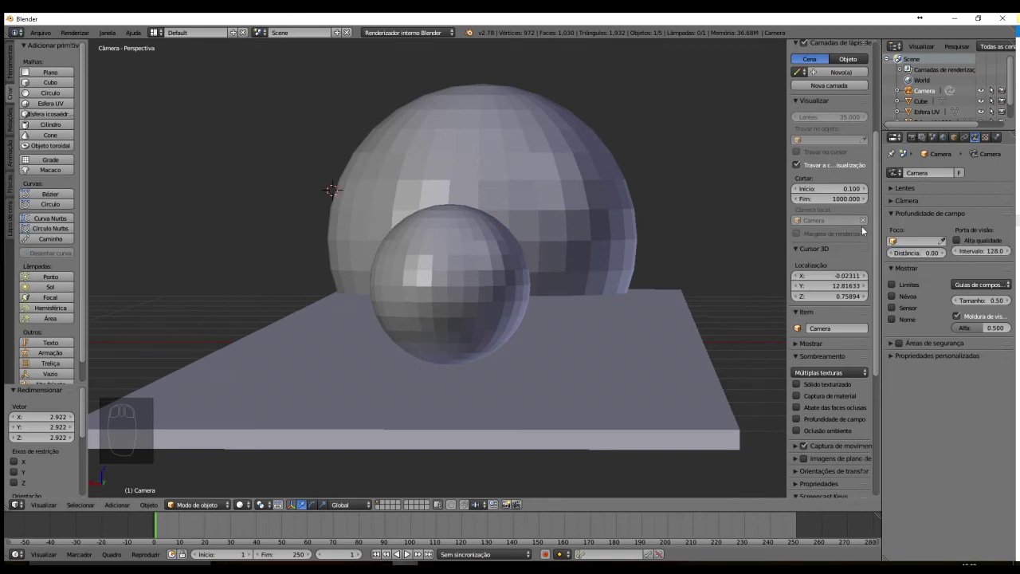
key("KP_0")
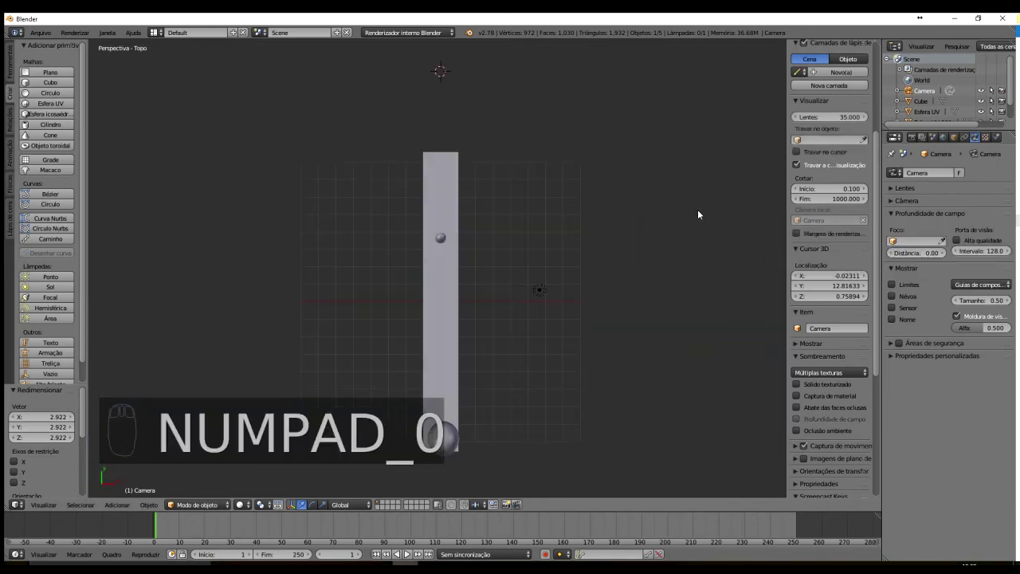
key("KP_0")
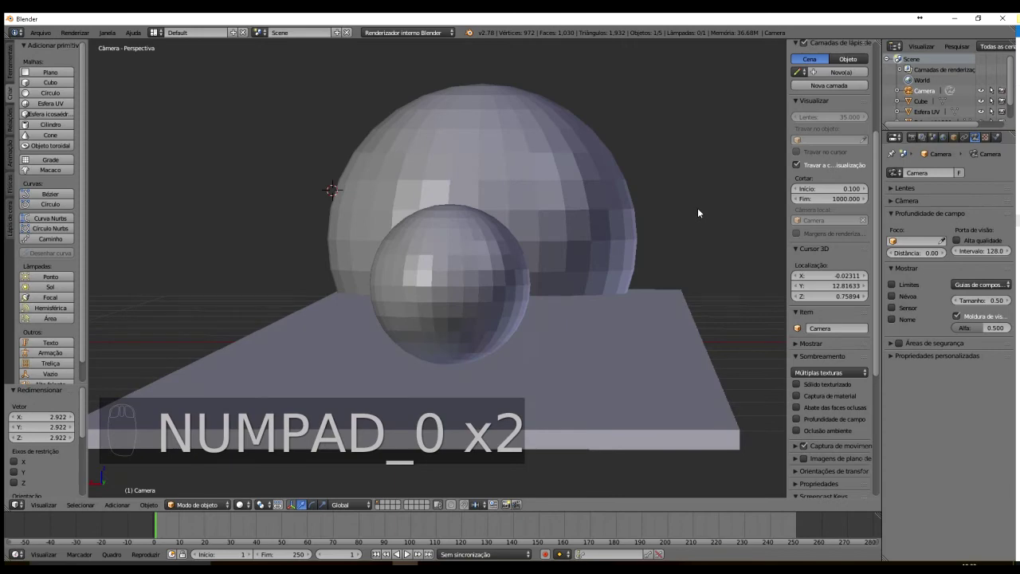
key("F12")
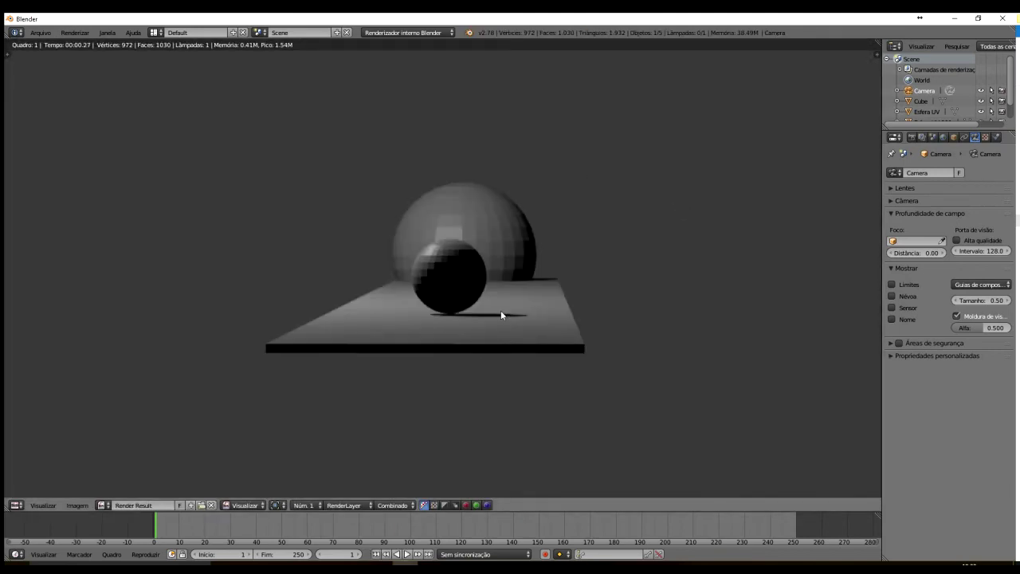
key("Escape")
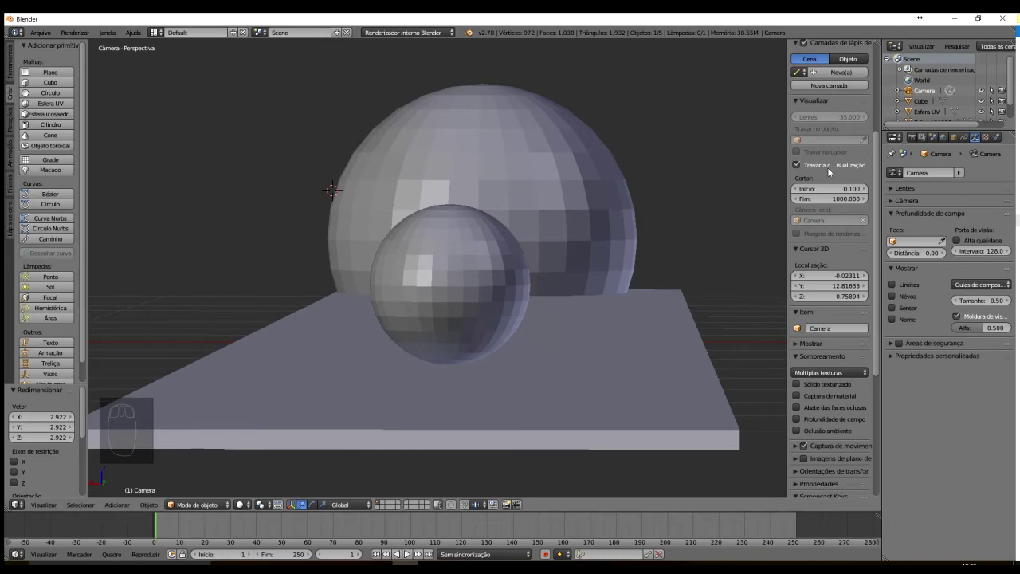
Set the smaller front sphere, Esfera UV, as the focus object of the camera's depth of field
left_click(893, 242)
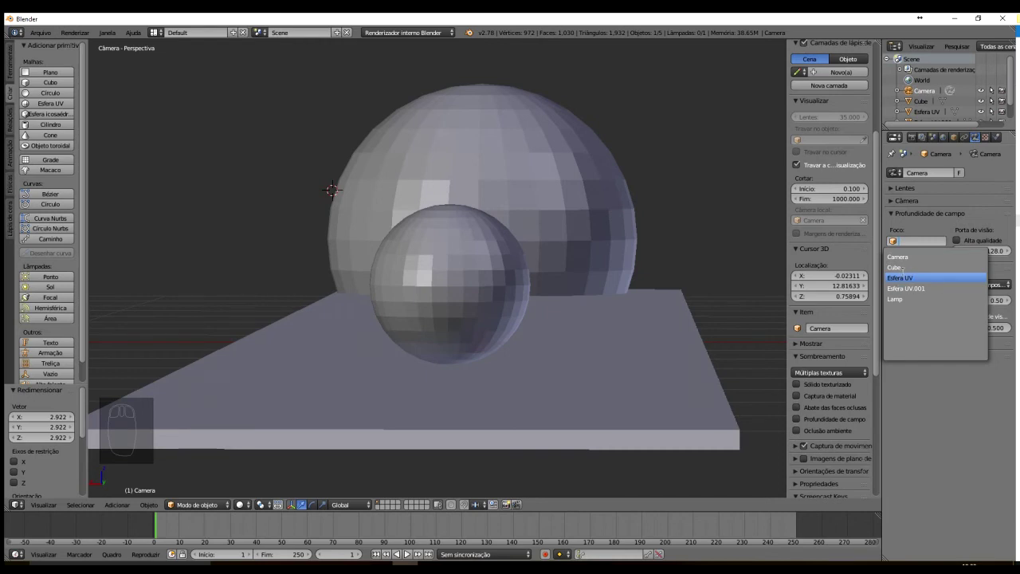
right_click(456, 262)
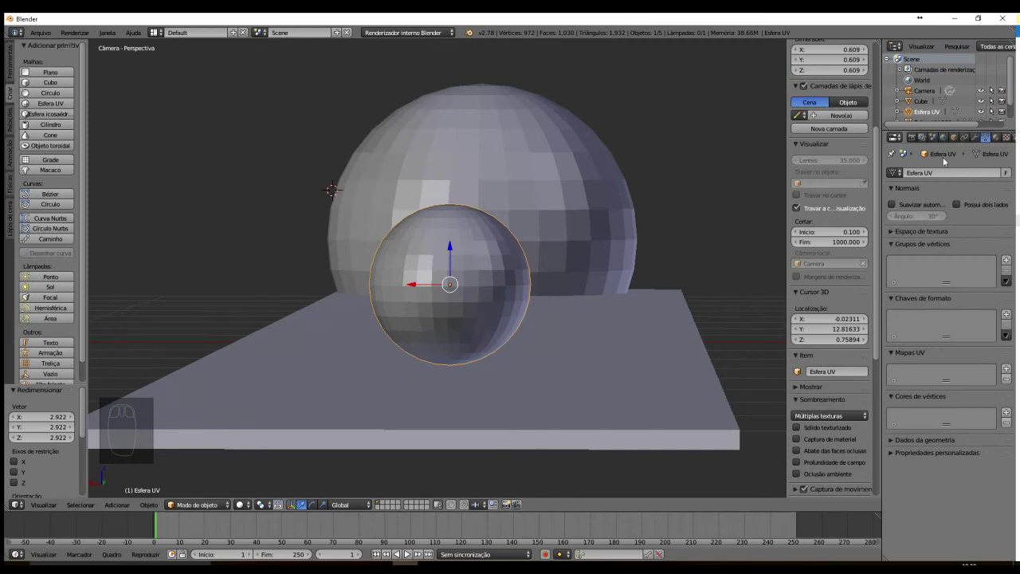
left_click(918, 91)
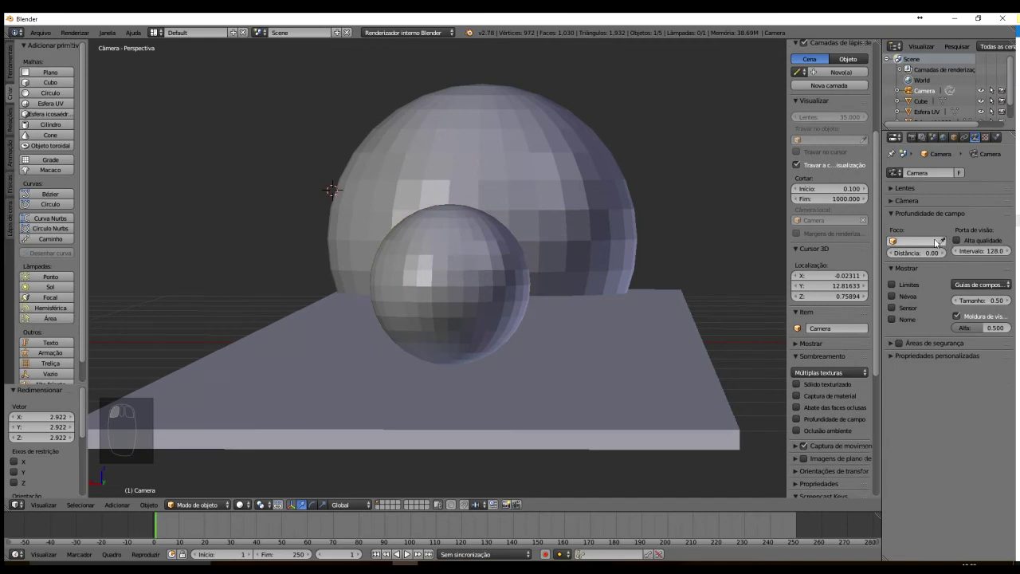
left_click(942, 241)
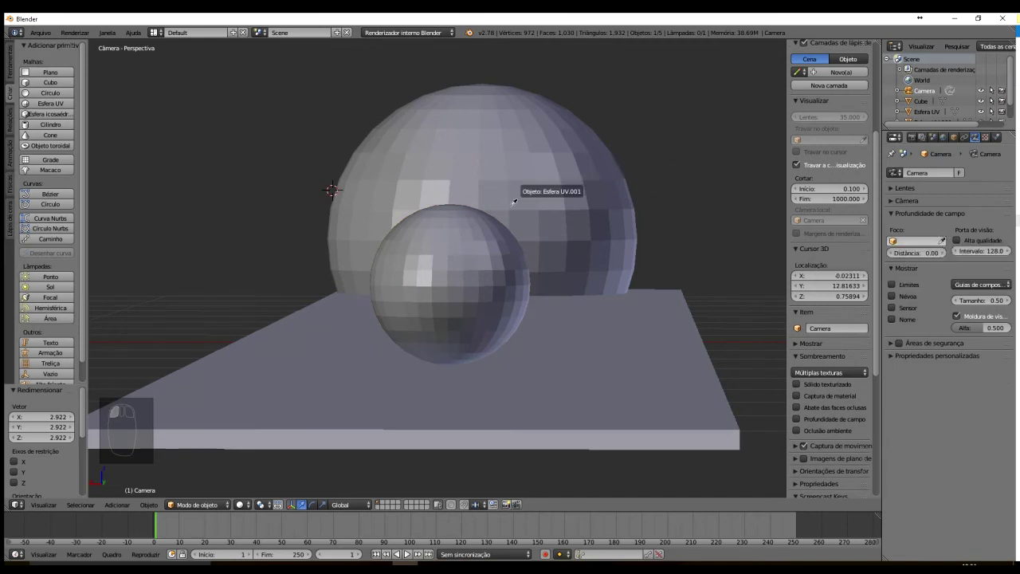
left_click(440, 269)
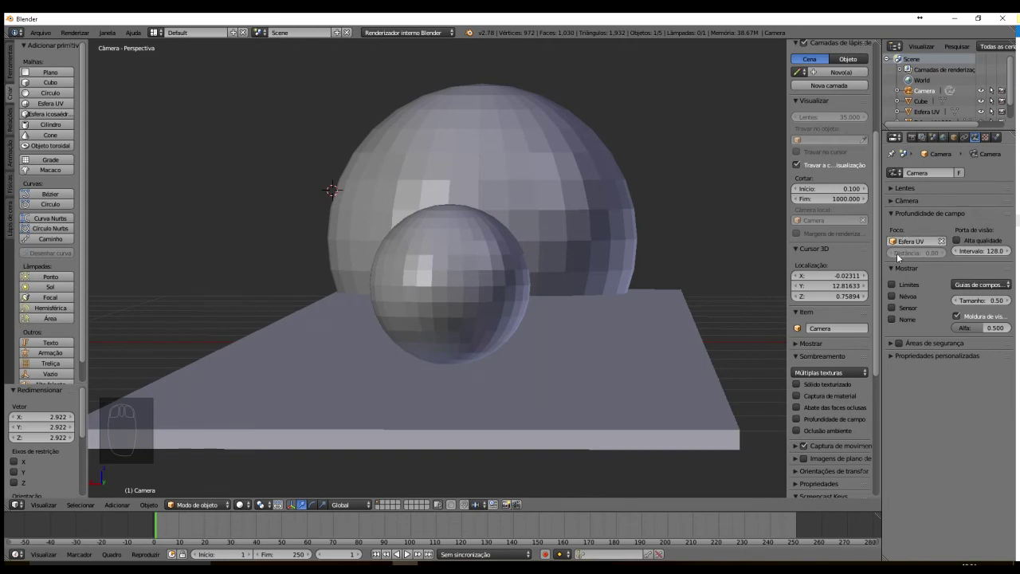
Enable high-quality viewport depth of field with 3 blades and make a test render
left_click(957, 240)
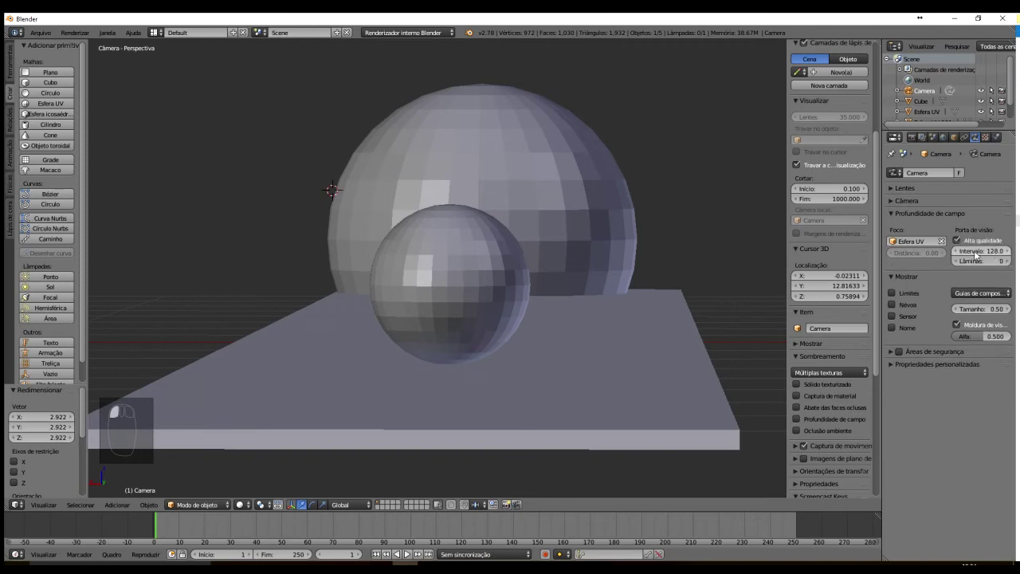
left_click(1009, 261)
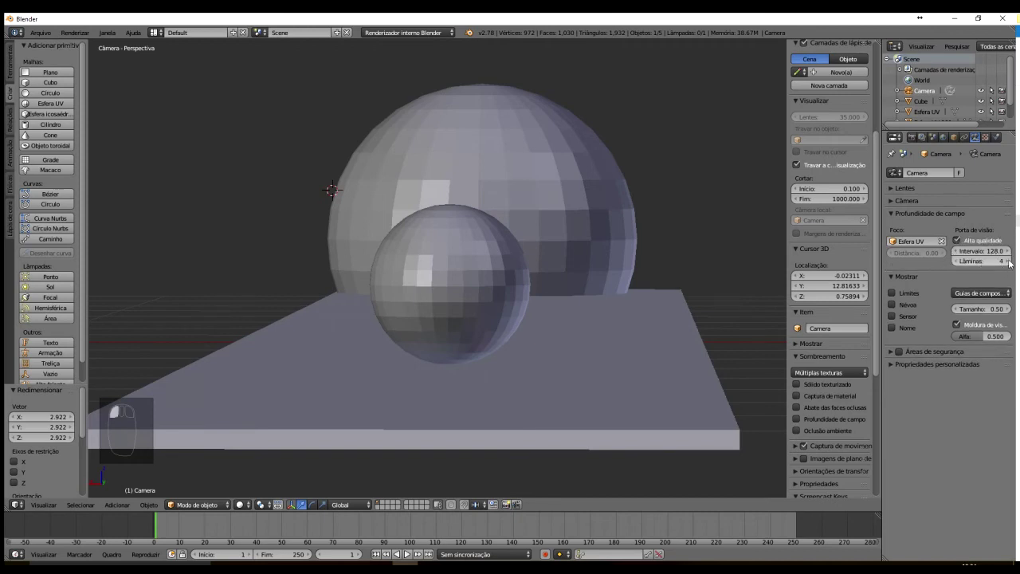
left_click(954, 262)
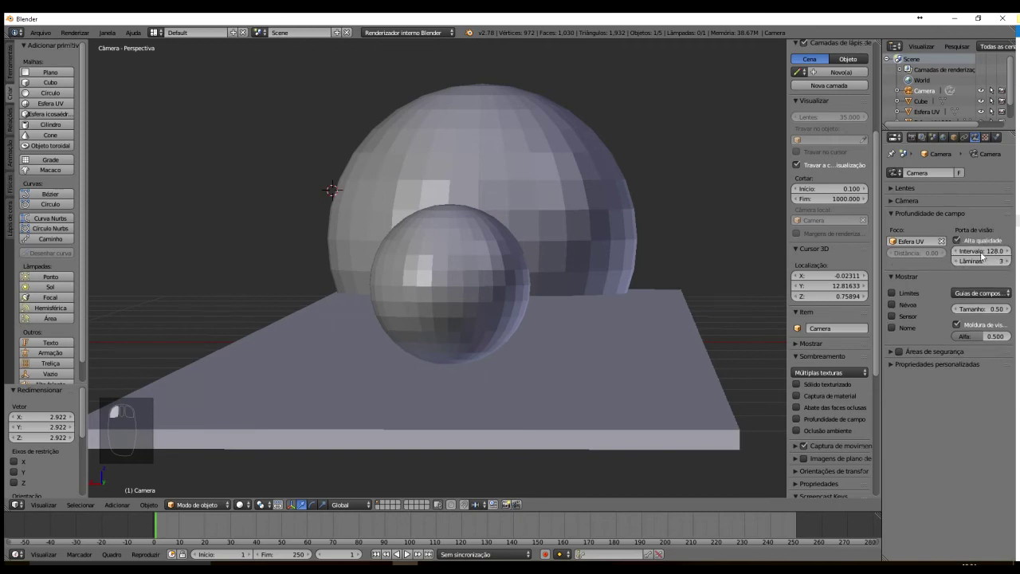
key("F12")
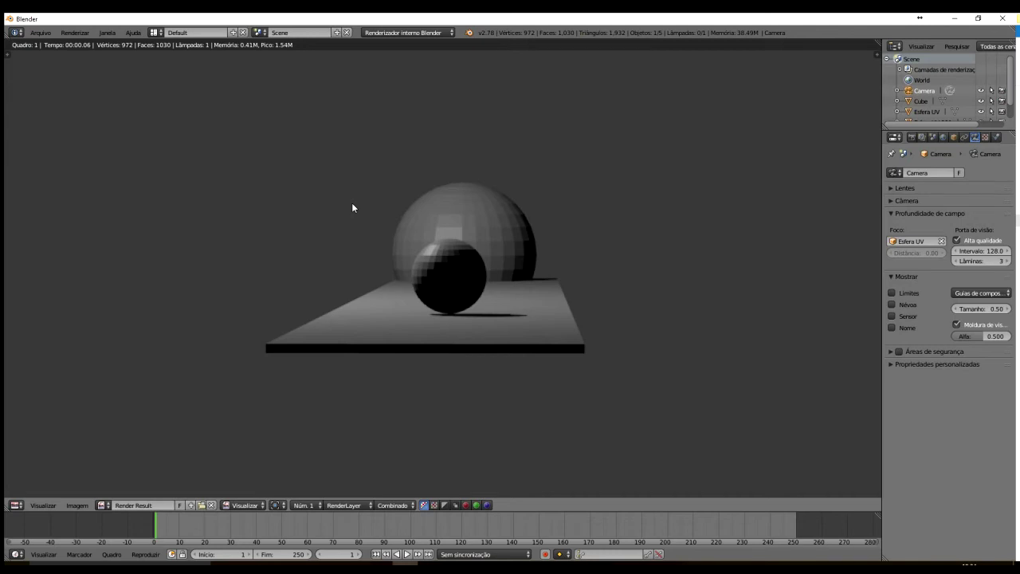
key("Escape")
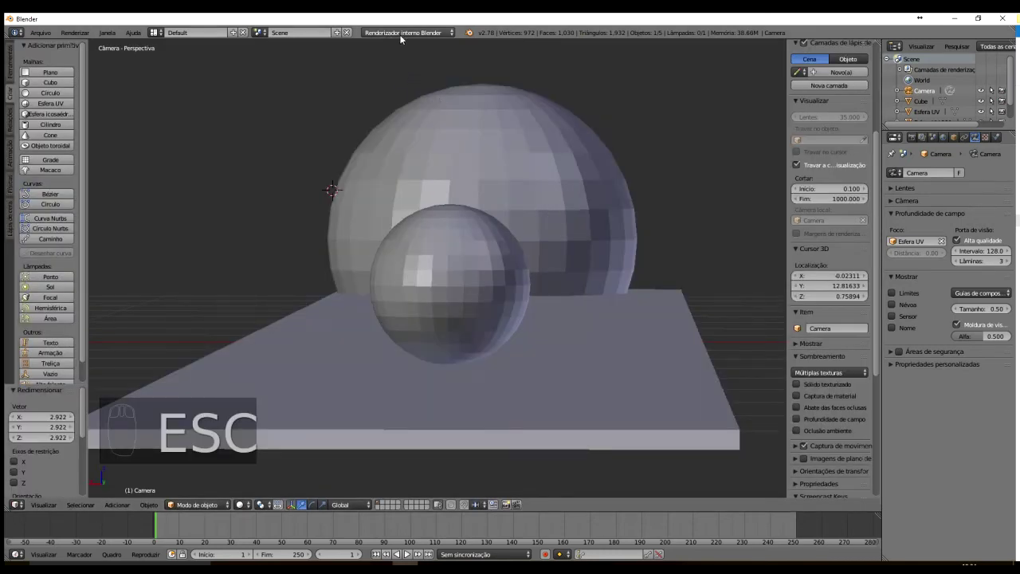
Switch the render engine to Cycles, set the aperture size to 0.61, blades to 3 and rotation to 1.14°, and render
left_click(445, 33)
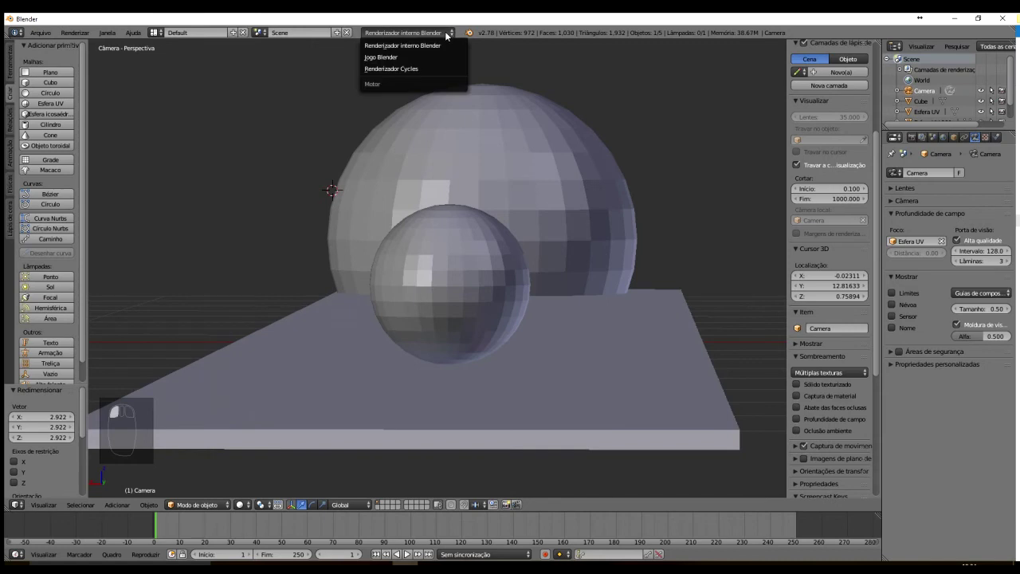
left_click(407, 70)
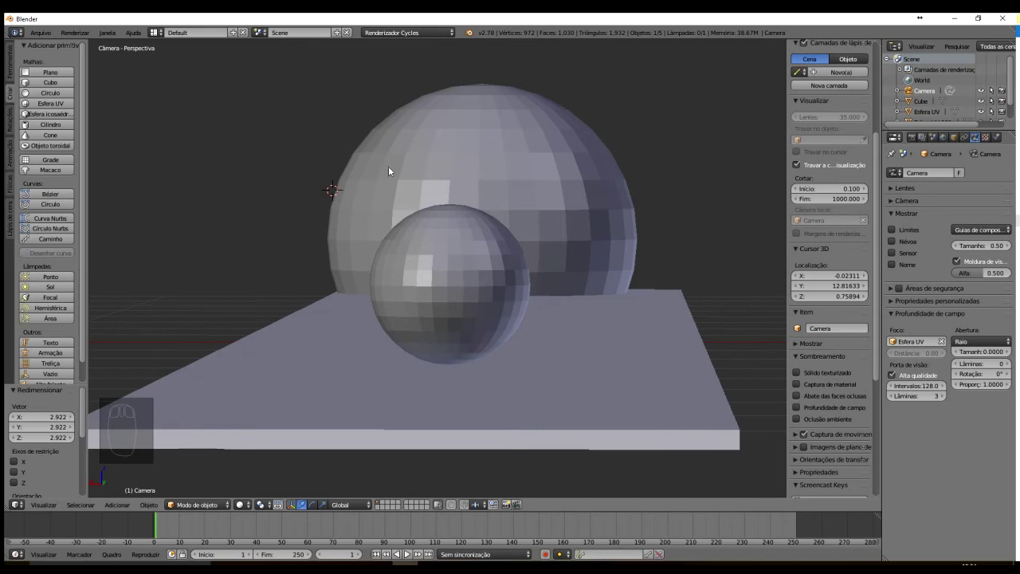
left_click_drag(976, 352, 1007, 357)
left_click(1008, 365)
left_click_drag(978, 376, 982, 376)
key("F12")
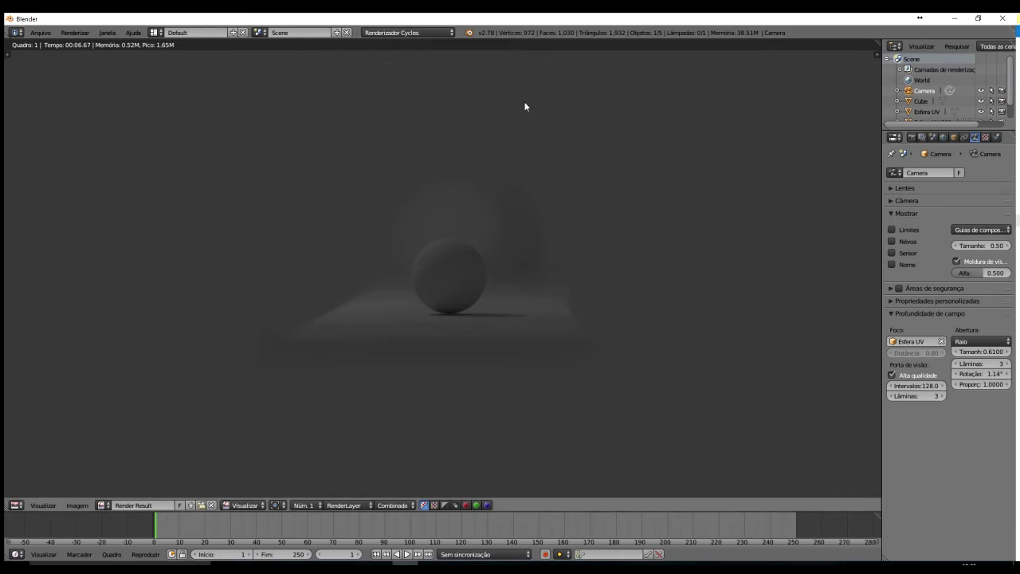
Change the depth of field focus to the larger rear sphere, Esfera UV.001, and render the scene
left_click(893, 344)
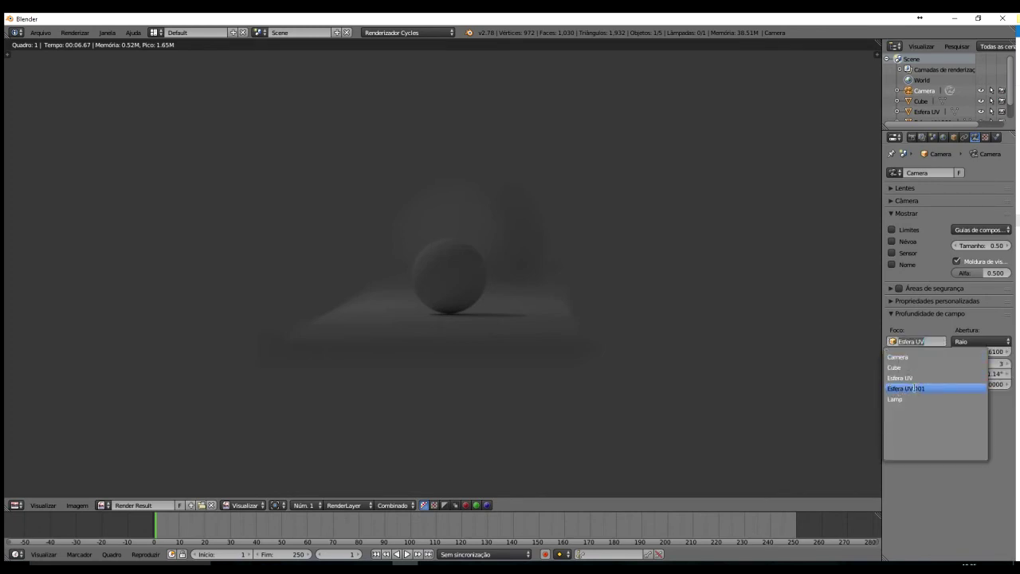
left_click(916, 388)
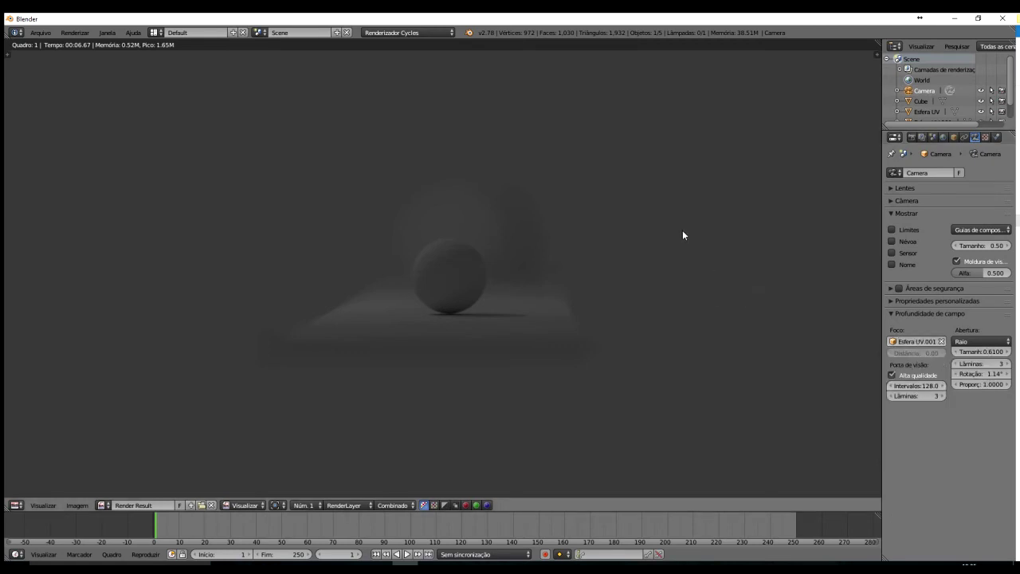
key("F12")
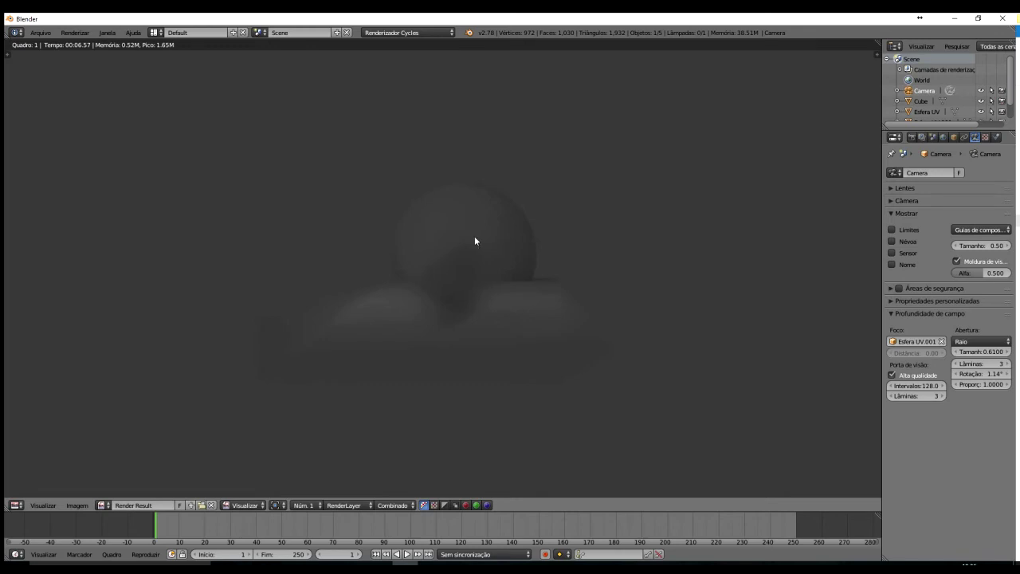
Set the depth of field focus back to the smaller sphere, Esfera UV, and render again
left_click(901, 342)
left_click(900, 378)
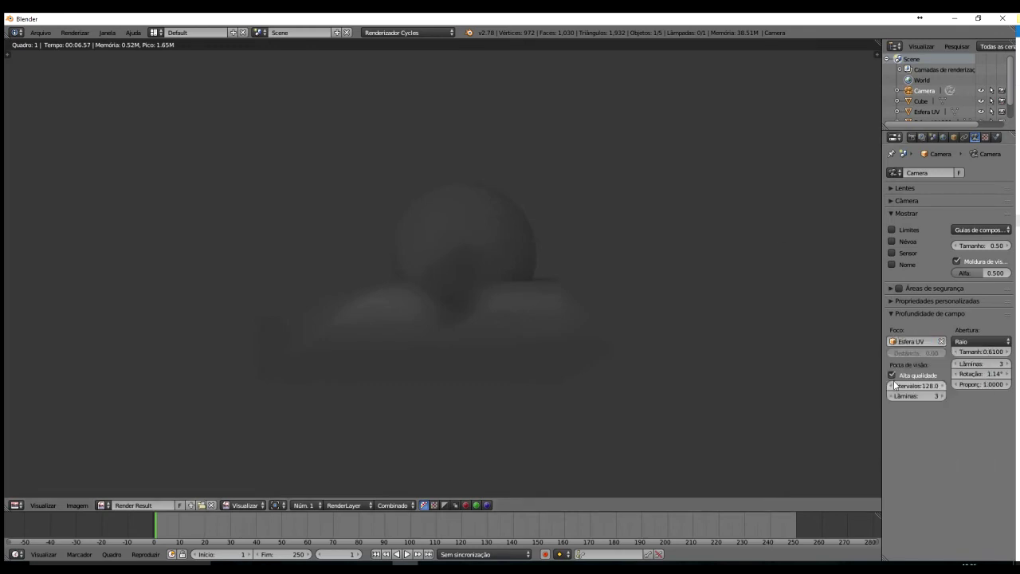
key("F12")
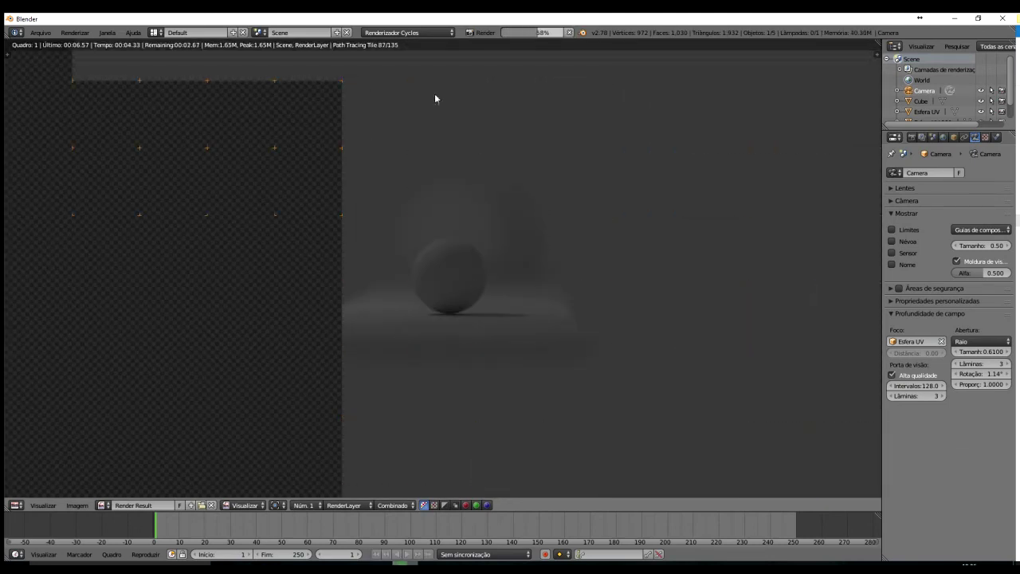
Switch the render engine back to the Blender internal renderer, render the scene and close the result
left_click(450, 34)
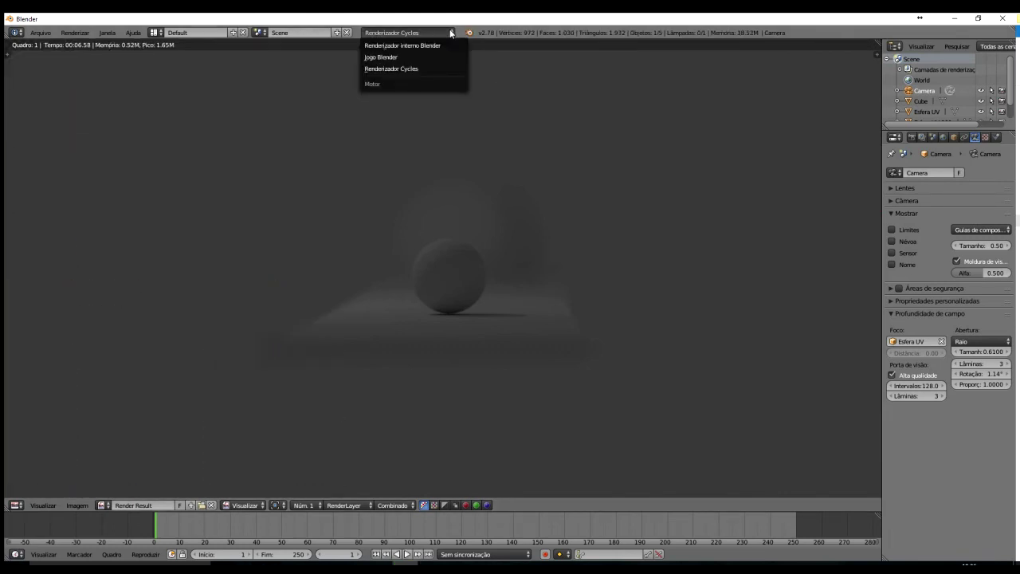
left_click(405, 45)
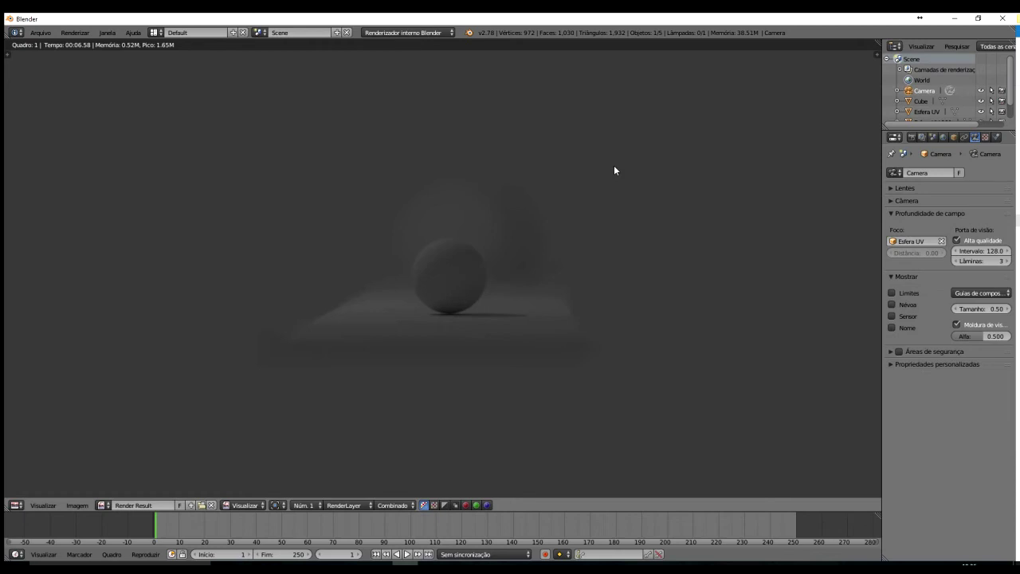
key("F12")
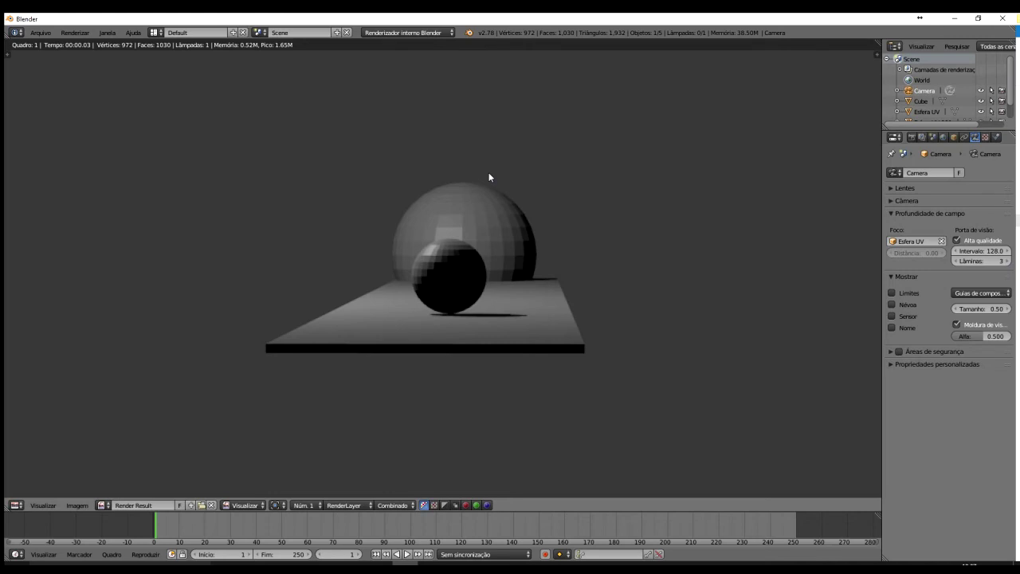
key("Escape")
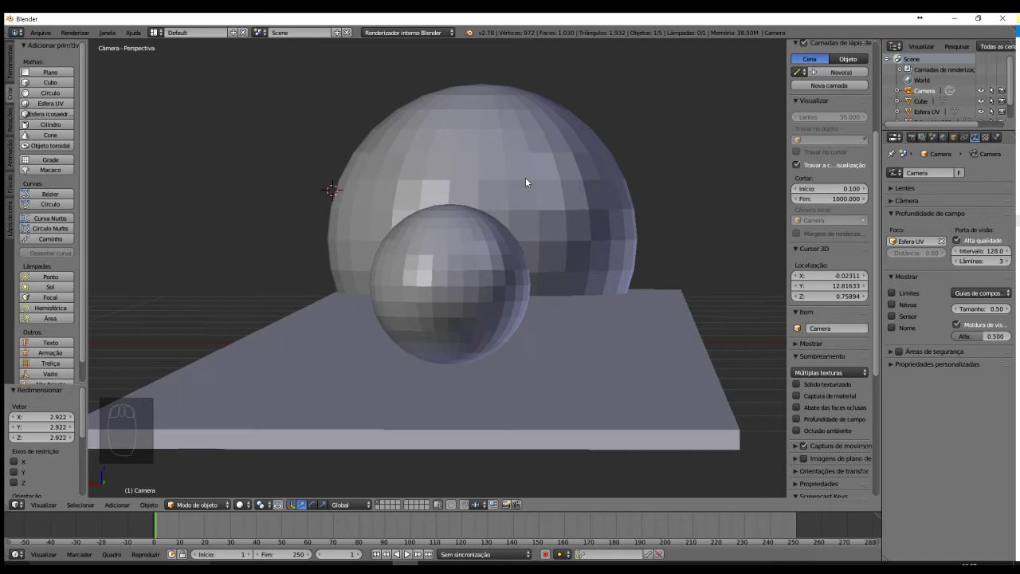
Change the 3D view to the node editor, show the compositing nodes and enable the use of nodes
left_click(16, 504)
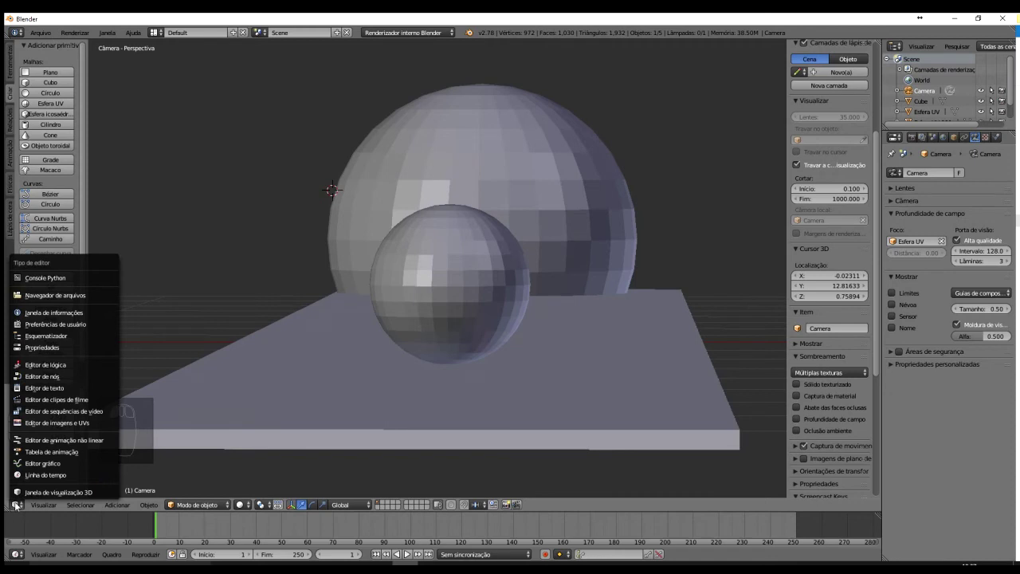
left_click(45, 381)
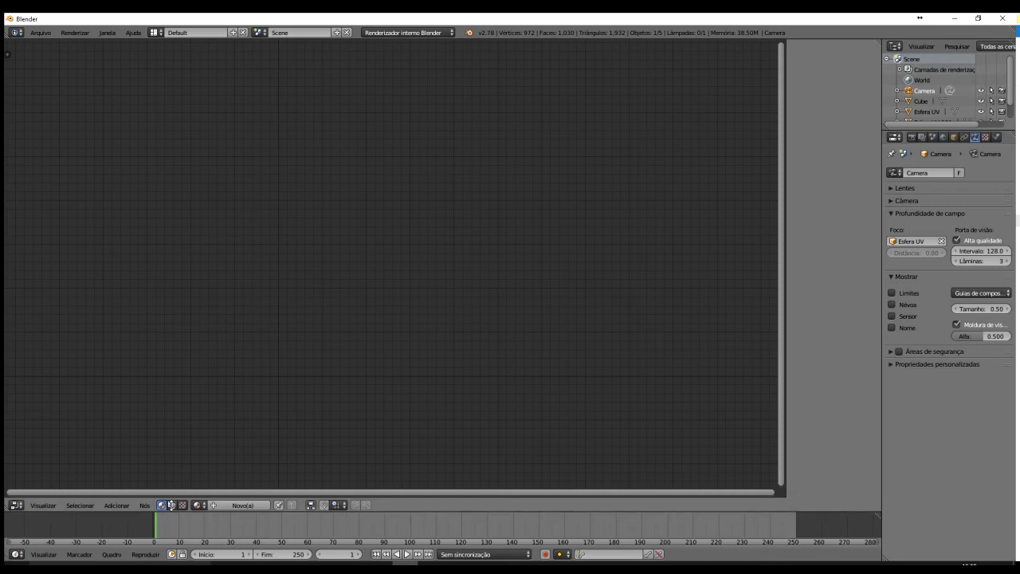
left_click(171, 505)
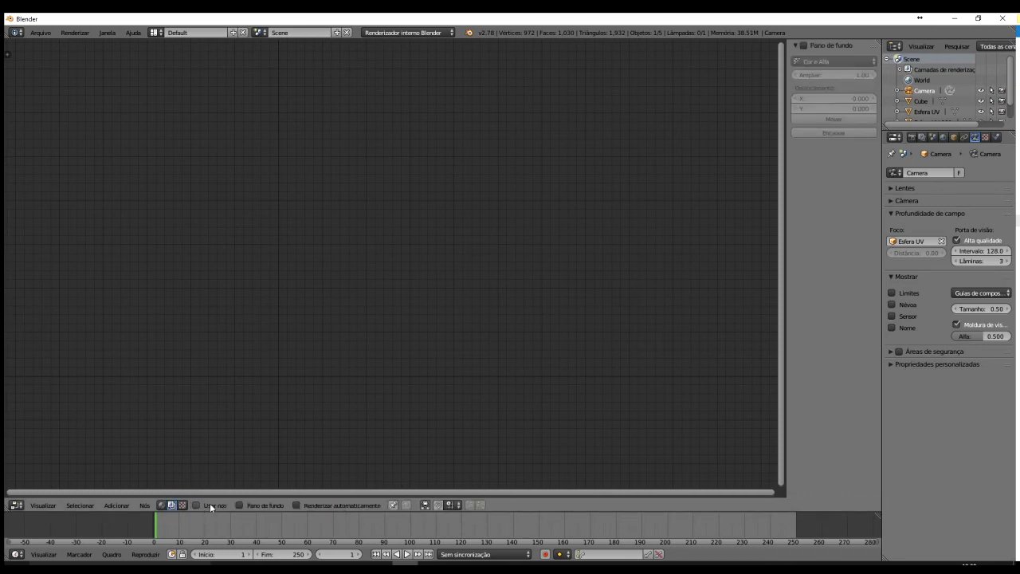
left_click(197, 506)
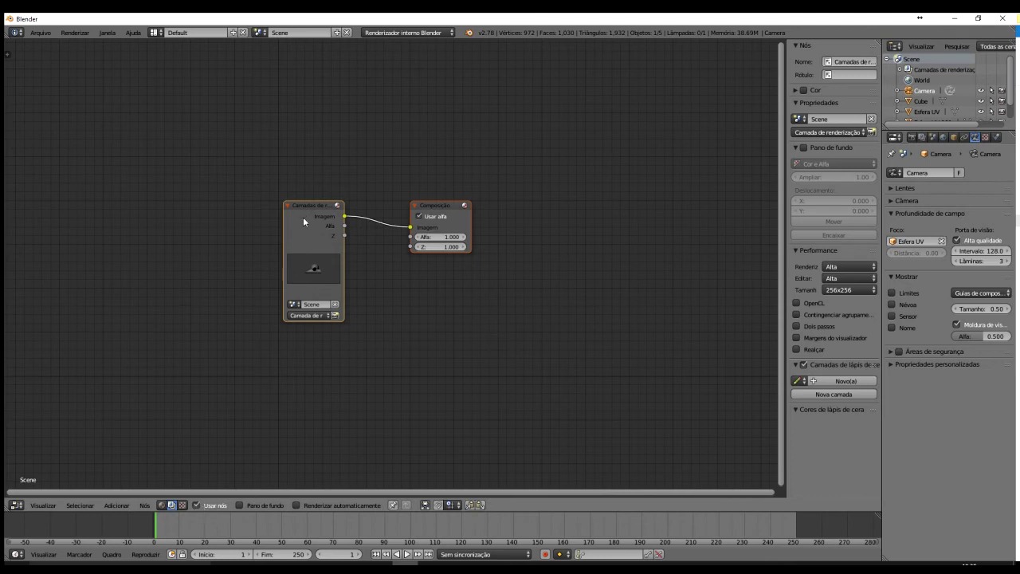
Insert a Defocus filter node between the spread-apart render layers and composite nodes, and link the Z output to its Z input
left_click_drag(310, 205, 189, 184)
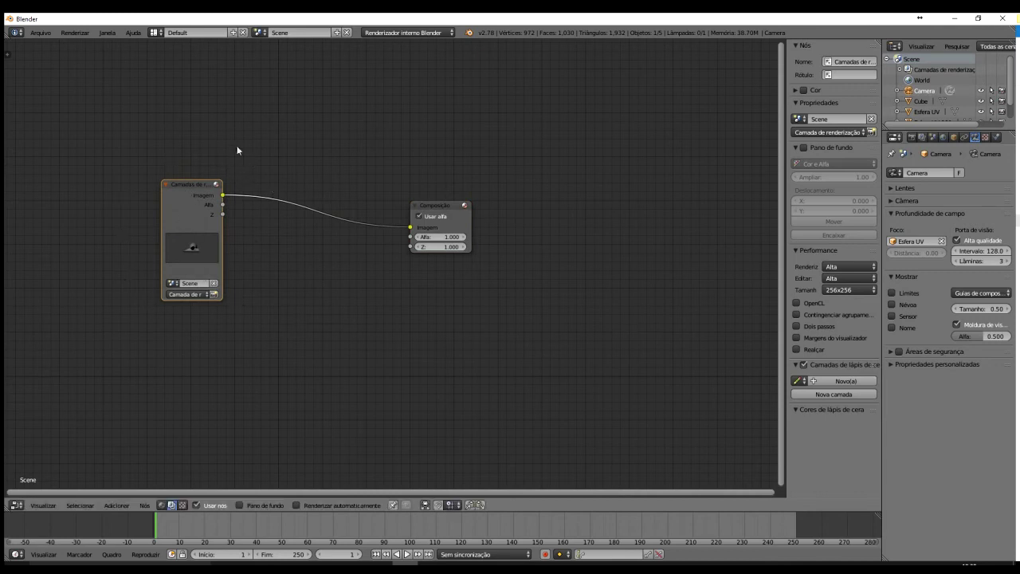
left_click_drag(431, 209, 480, 174)
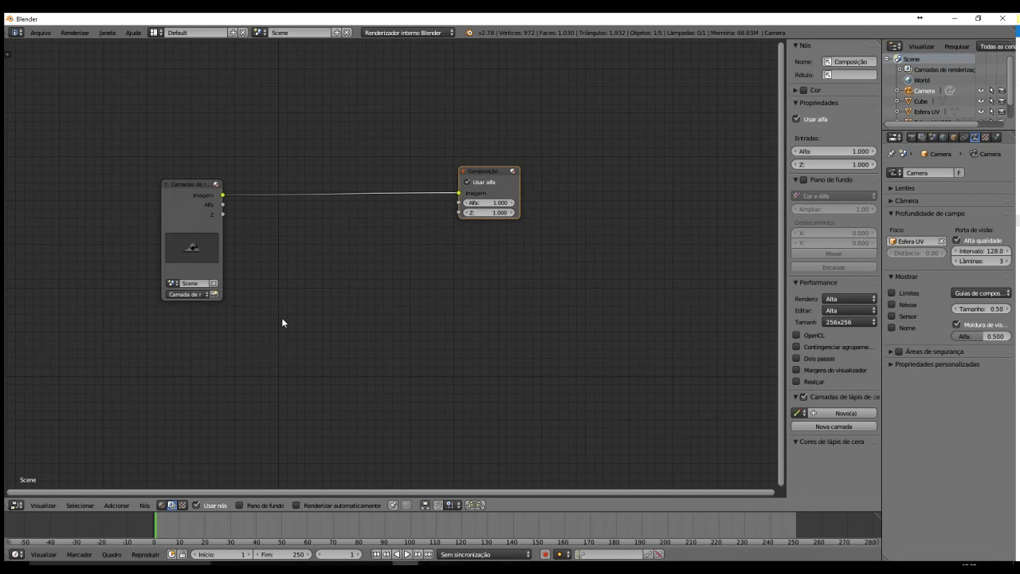
key("shift+a")
mouse_move(282, 318)
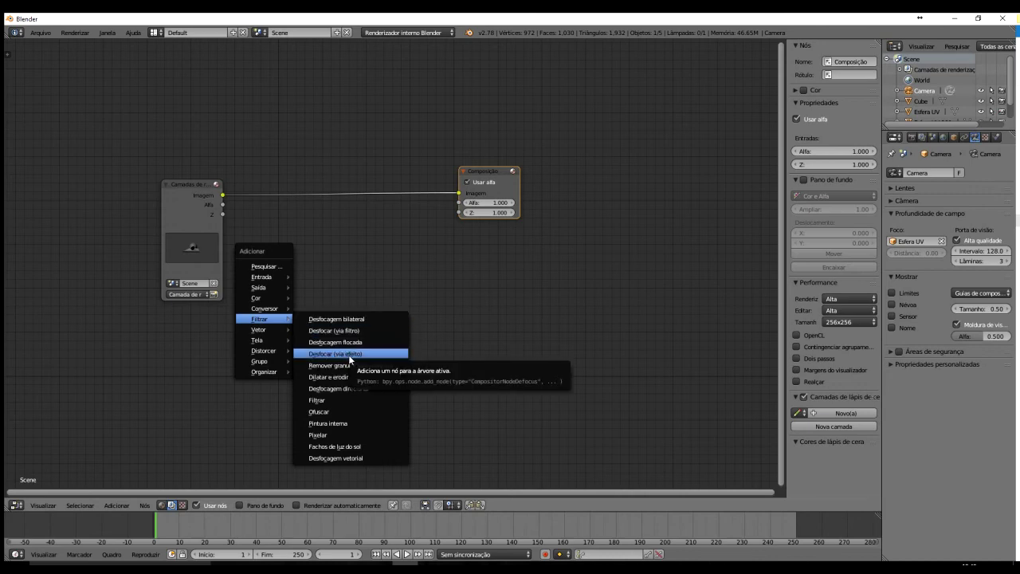
left_click(350, 354)
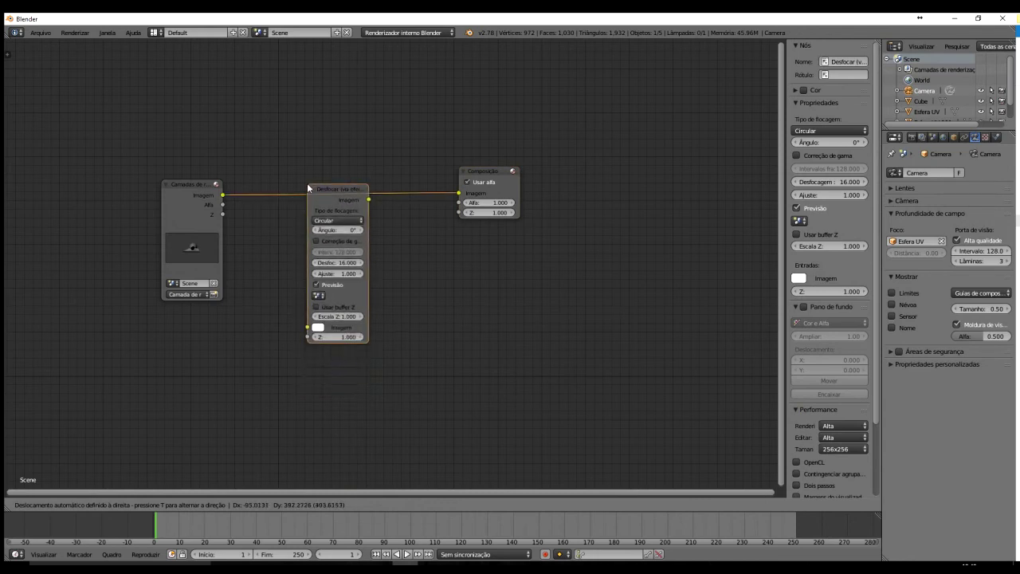
left_click(307, 183)
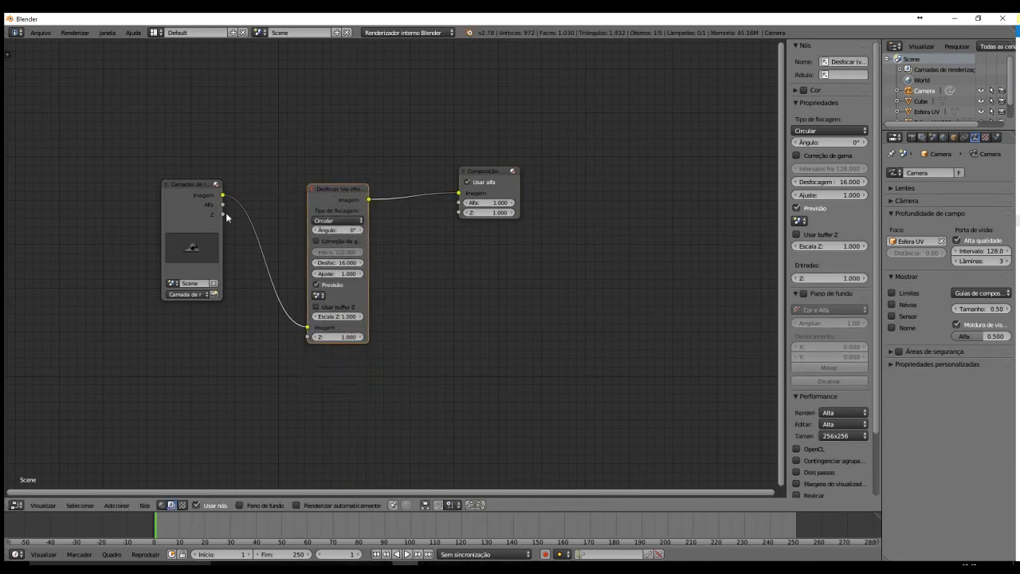
left_click_drag(226, 213, 304, 335)
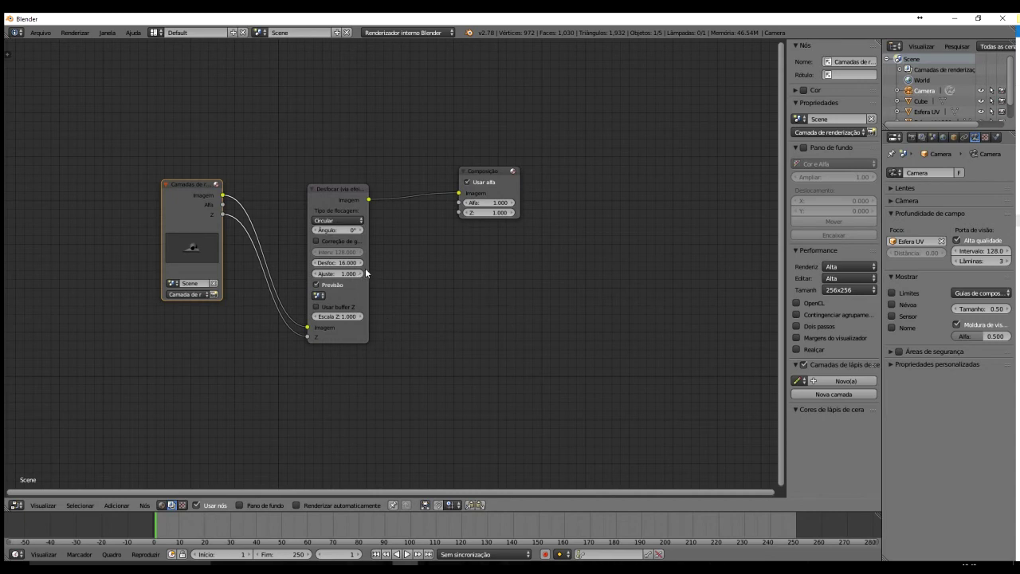
Set the Defocus node's blur to 15.4 and its threshold to 3.2, then render the scene and close the result
mouse_move(345, 274)
left_mouse_down()
mouse_move(364, 274)
mouse_move(337, 266)
left_mouse_up()
key("F12")
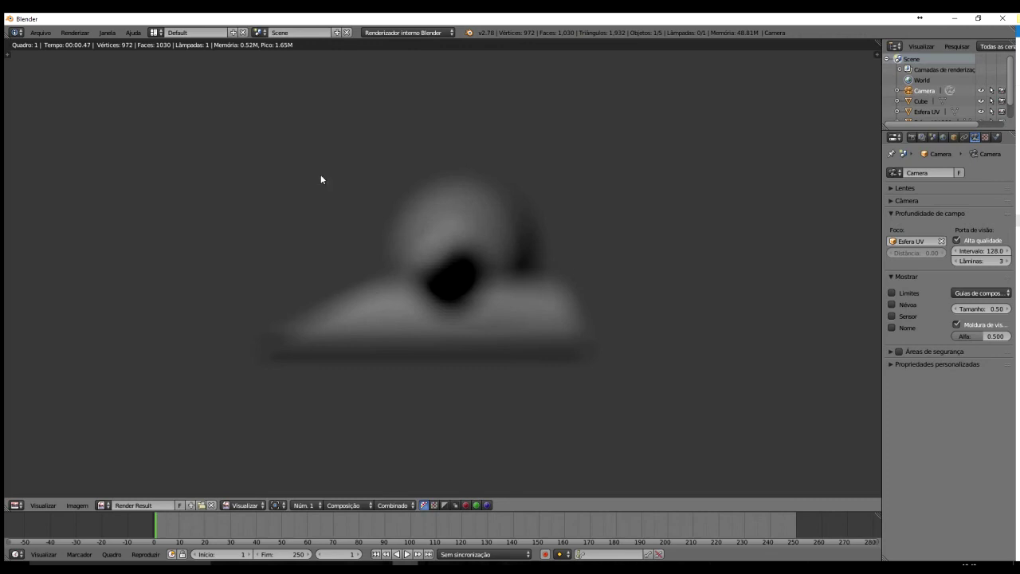
key("Escape")
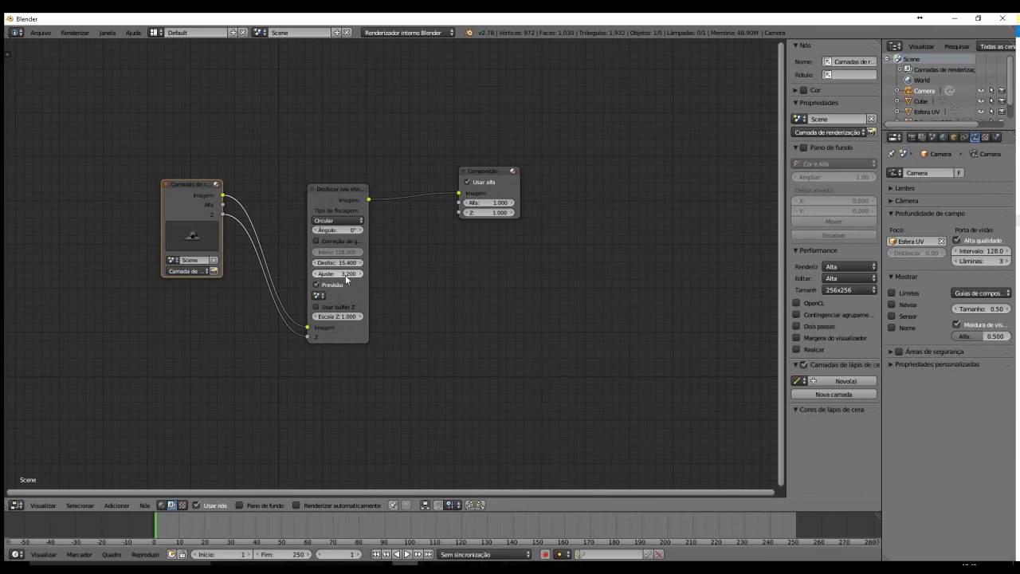
Raise the Defocus node's blur to 55 and its threshold to 20.4, rendering the scene to check the blur
left_click_drag(344, 273, 307, 274)
key("F12")
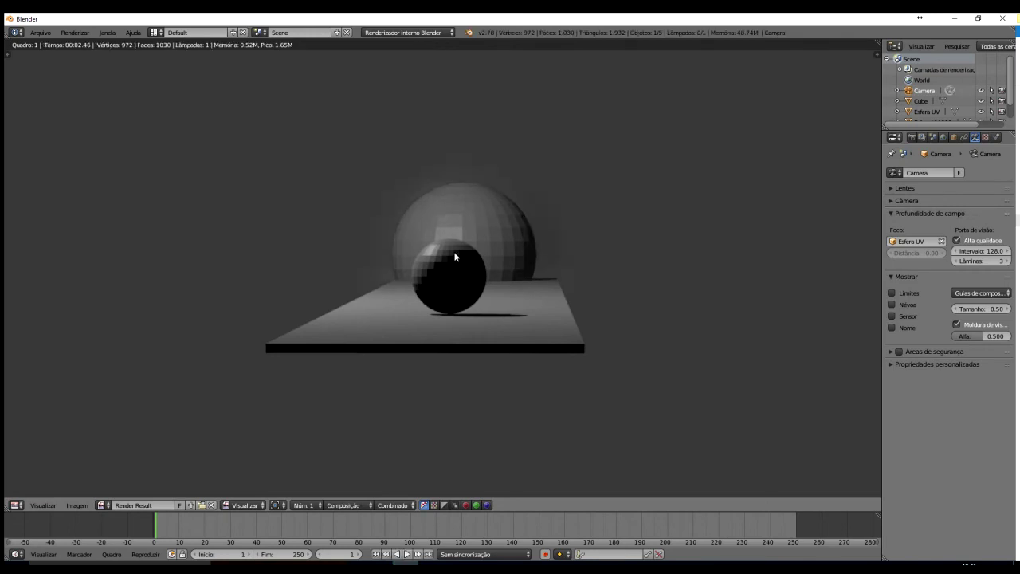
key("Escape")
left_click_drag(350, 275, 314, 276)
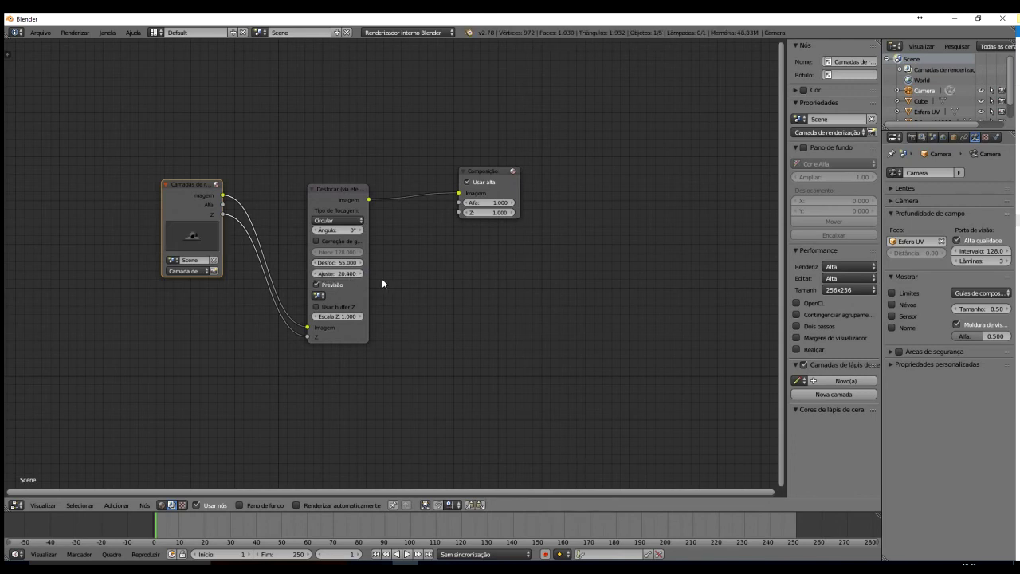
key("F12")
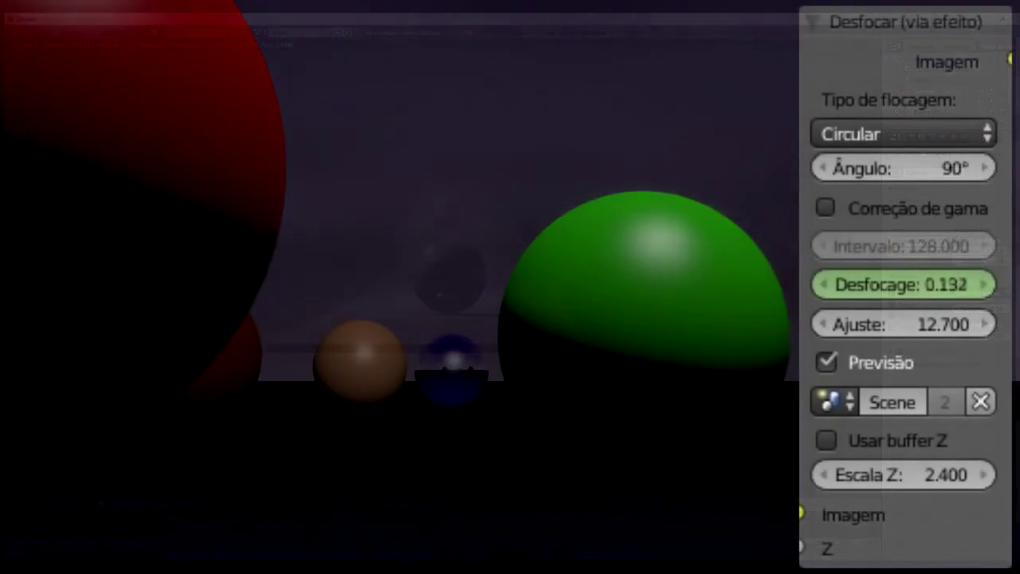
left_click_drag(902, 284, 988, 284)
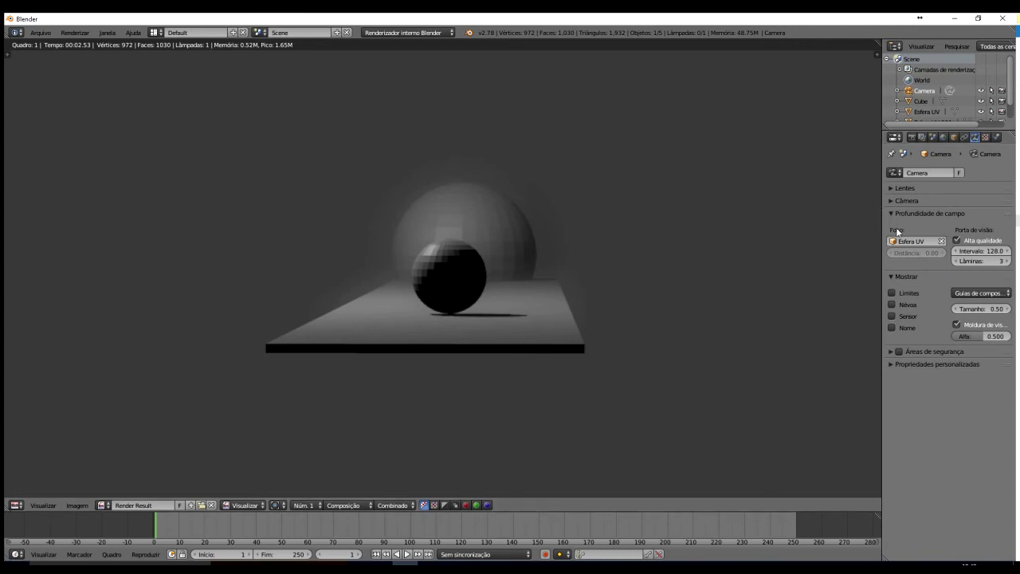
Clear the camera's depth of field focus object, disable the high quality viewport option, render the scene and return to the node editor
left_click(942, 241)
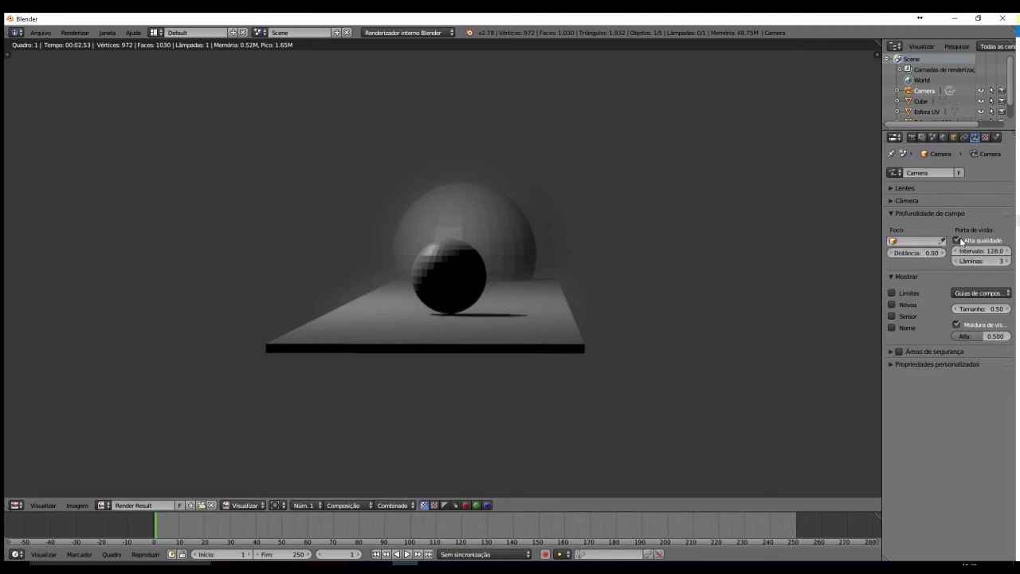
left_click(956, 240)
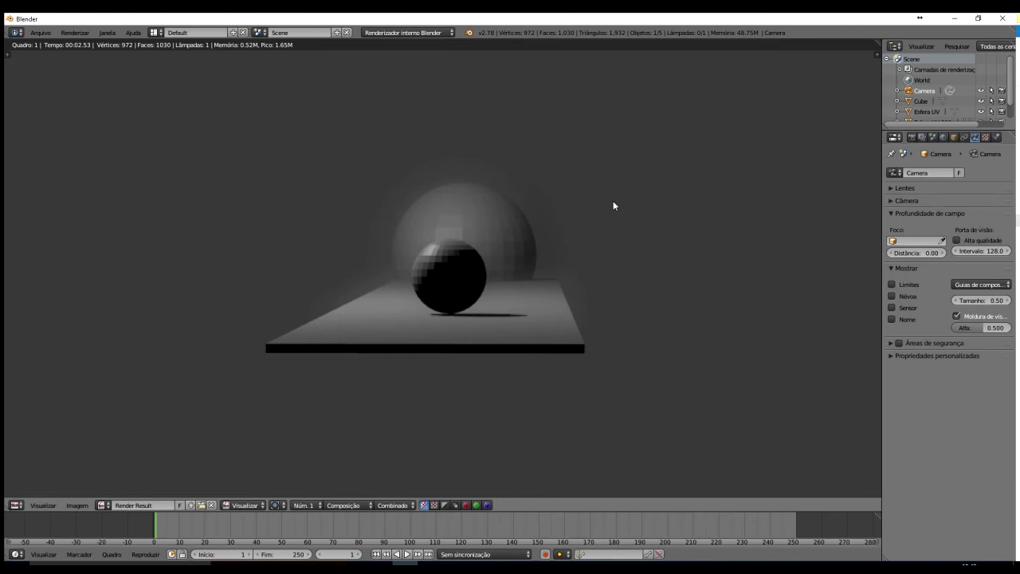
key("F12")
left_click(16, 505)
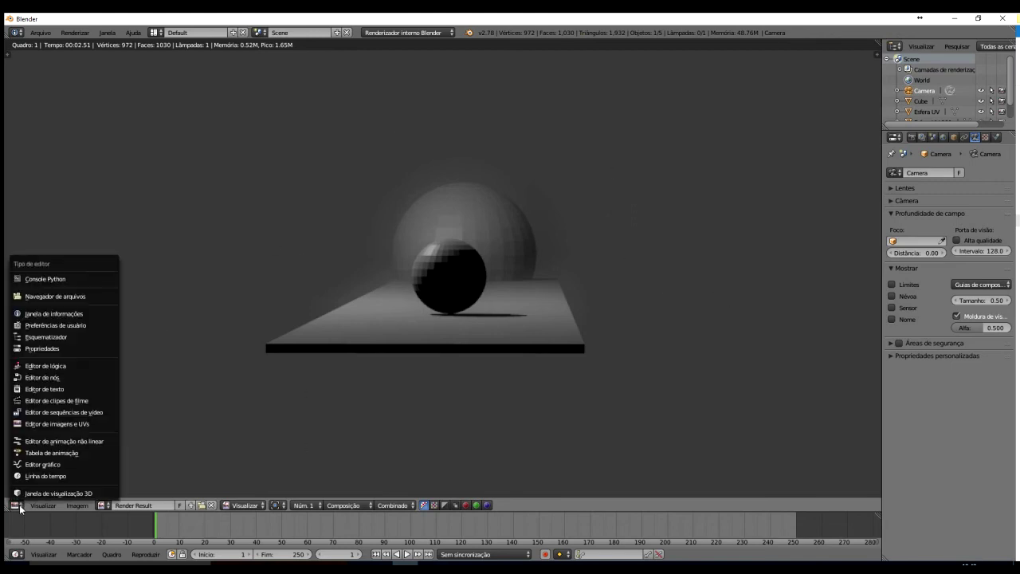
left_click(72, 378)
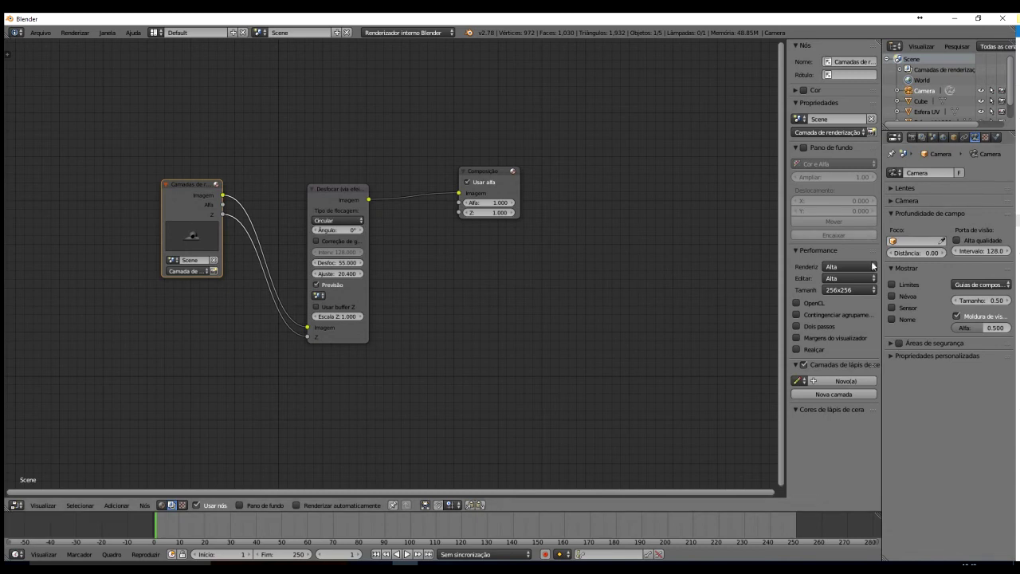
Switch the render engine to Cycles and render the scene with the depth of field focus on Esfera UV
left_click(422, 33)
left_click(426, 70)
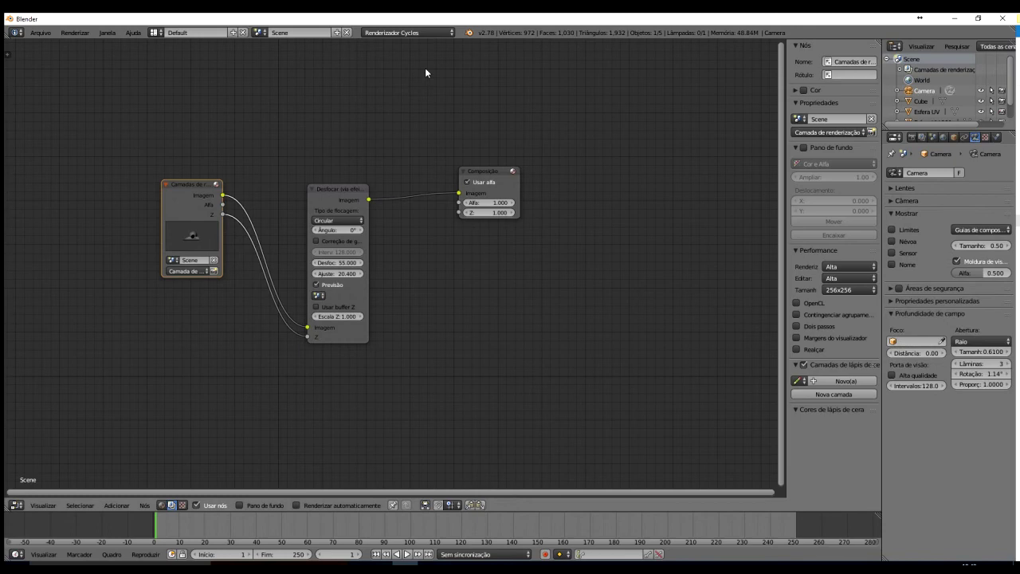
key("F12")
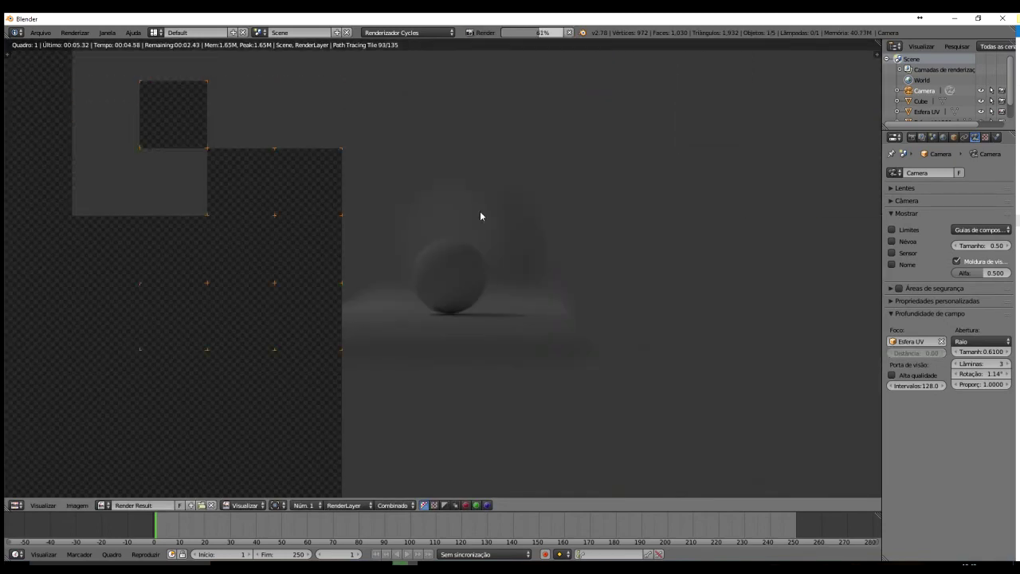
left_click(16, 507)
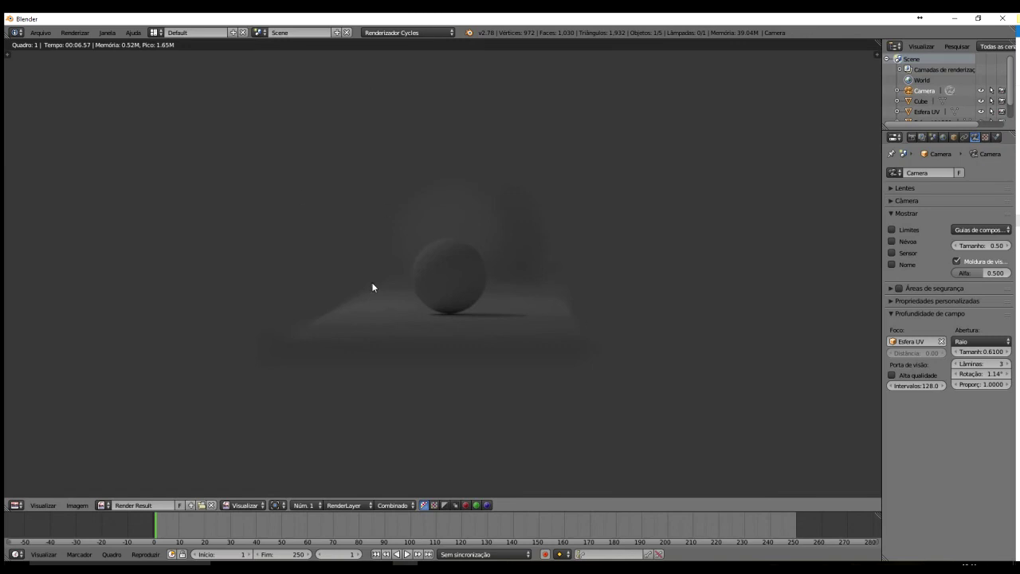
Switch the render engine back to the Blender internal renderer, collapse the depth of field settings and close the render
left_click(406, 32)
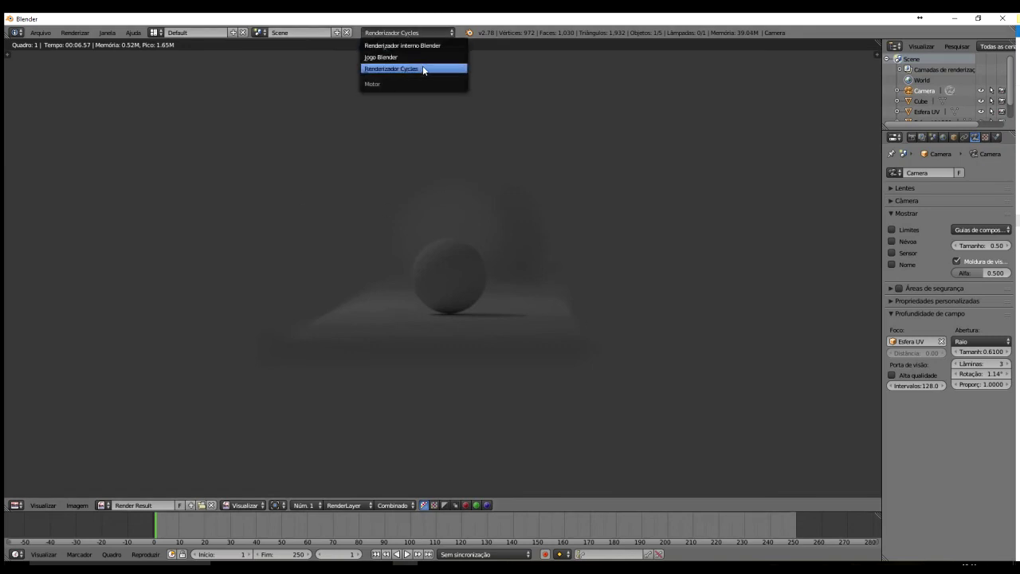
left_click(424, 45)
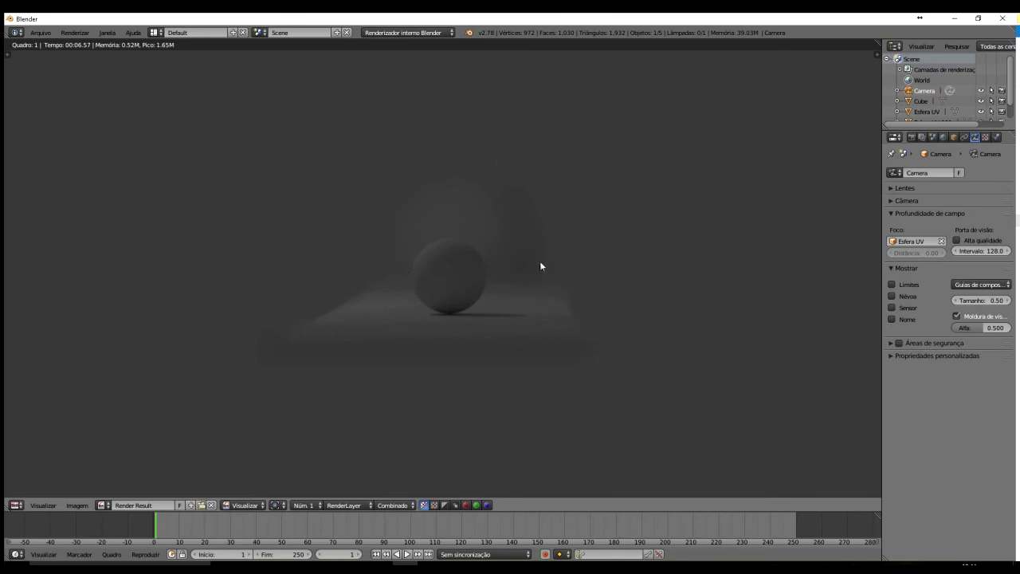
scroll(526, 259, "up", 1)
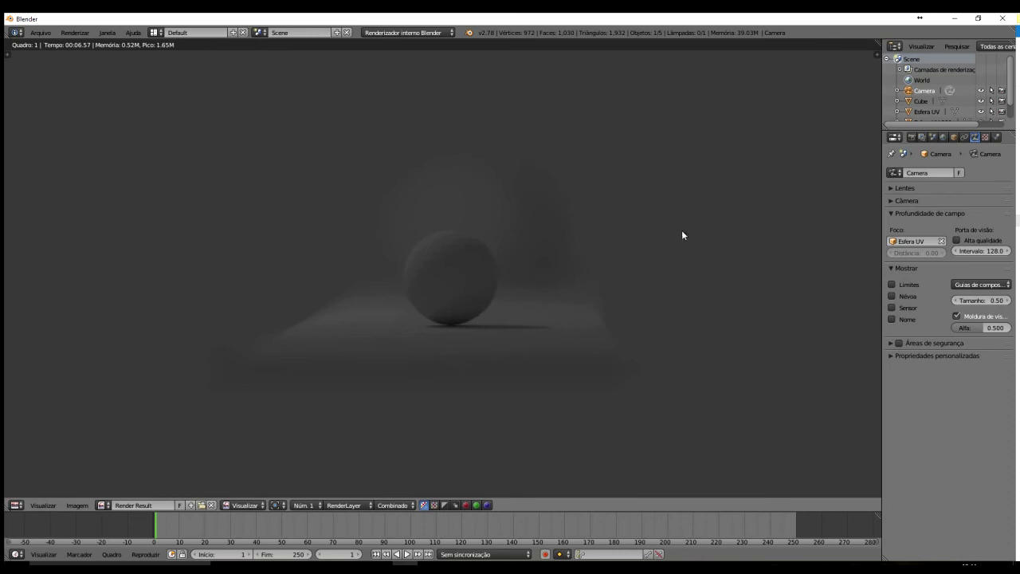
left_click(891, 212)
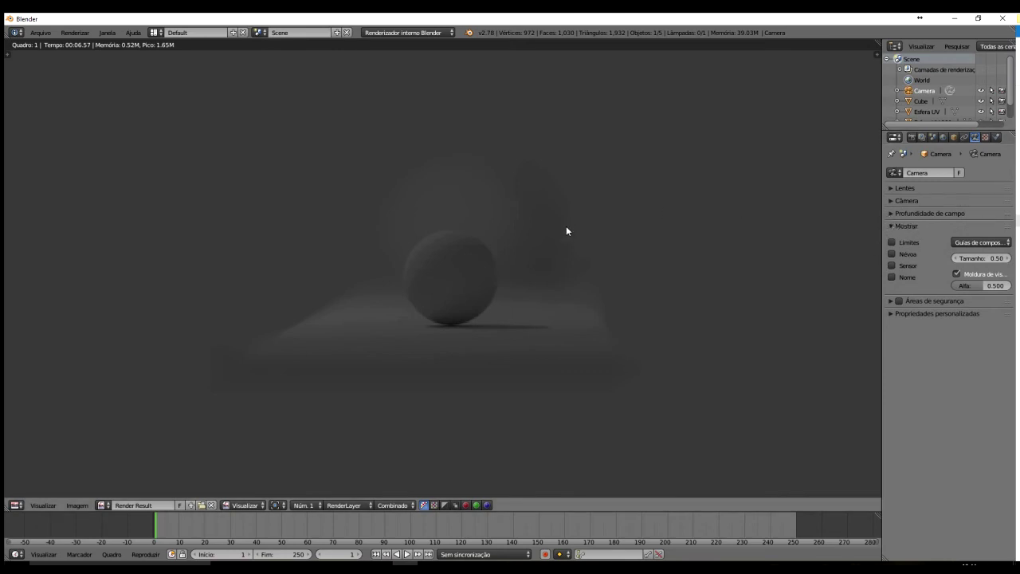
key("Escape")
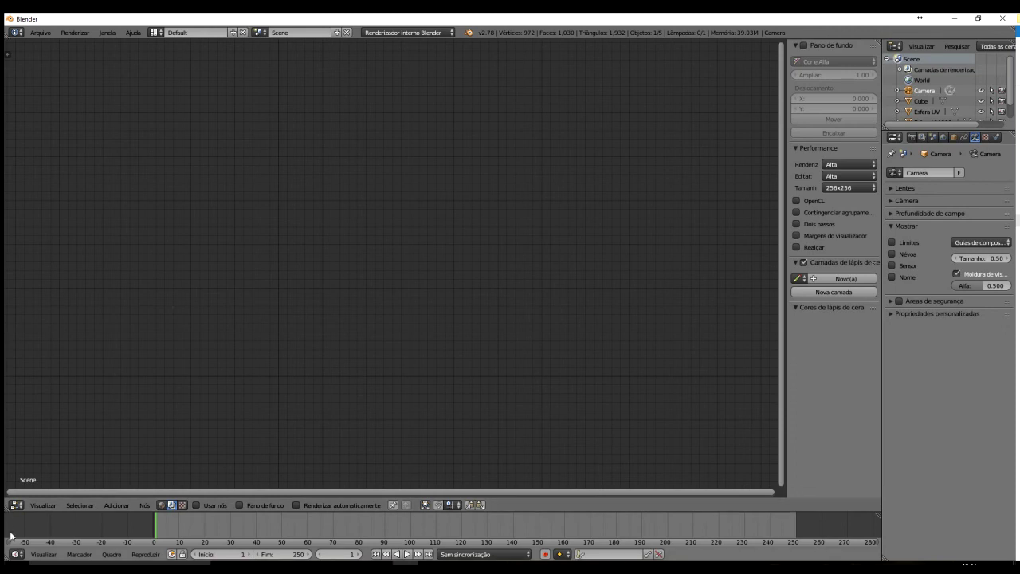
Change the node editor to the 3D view and show the selected camera up close from the top
left_click(16, 506)
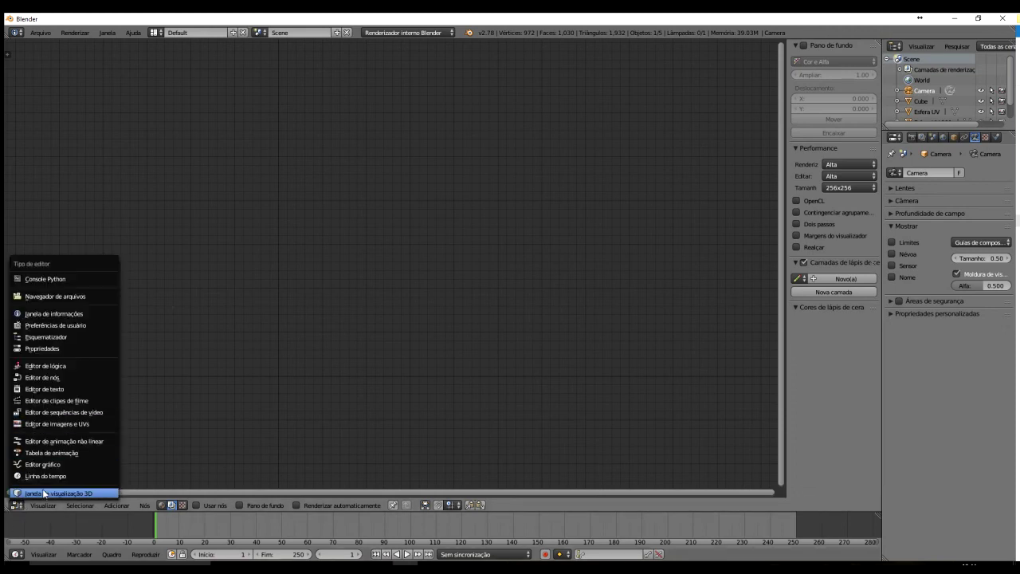
left_click(34, 492)
key("KP_7")
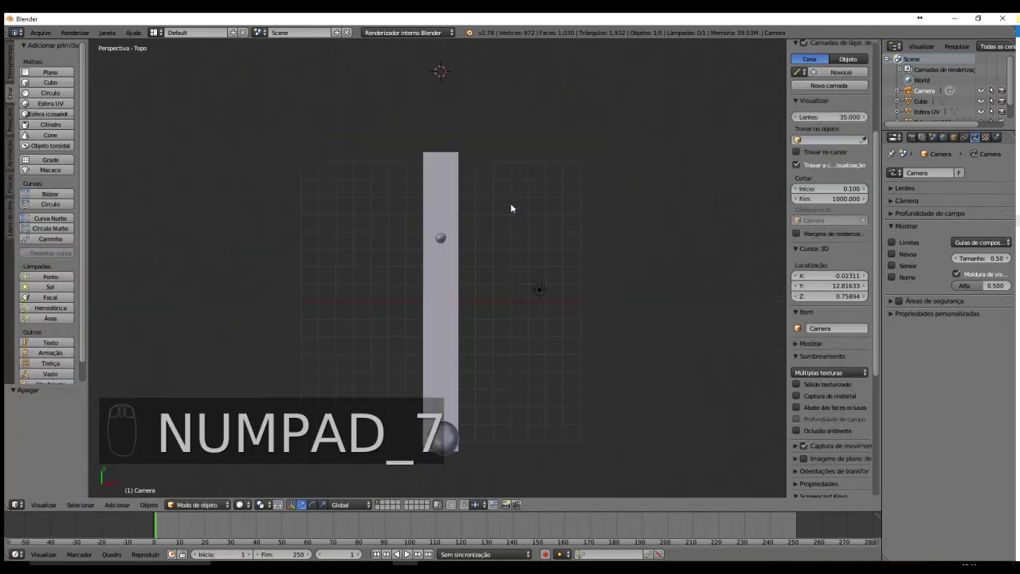
scroll(479, 278, "down", 3)
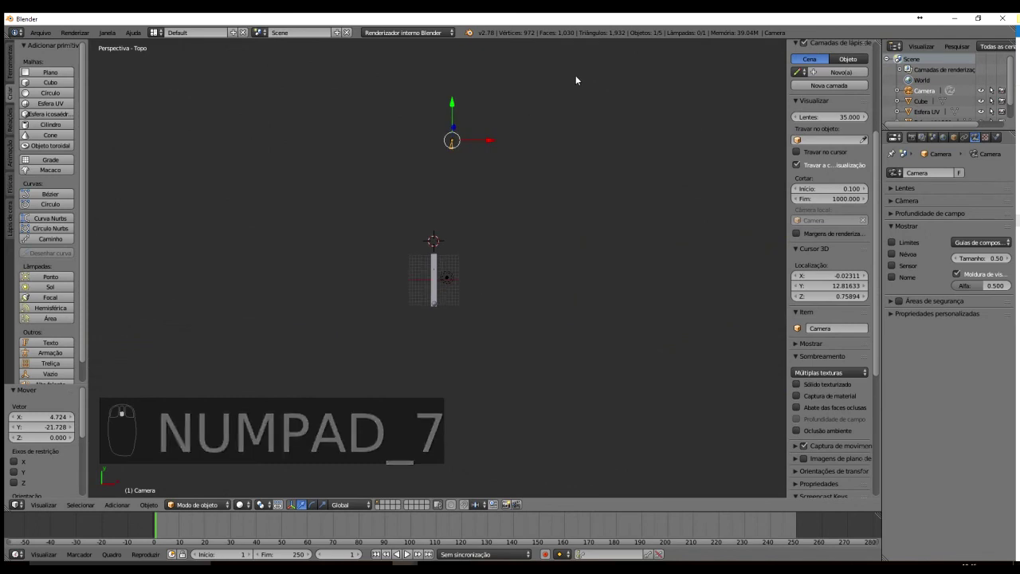
middle_click_drag(591, 78, 610, 191, "shift")
scroll(558, 230, "up", 8)
middle_click_drag(709, 198, 518, 280, "shift")
scroll(517, 279, "up", 4)
scroll(525, 278, "up", 3)
middle_click_drag(604, 308, 572, 254, "shift")
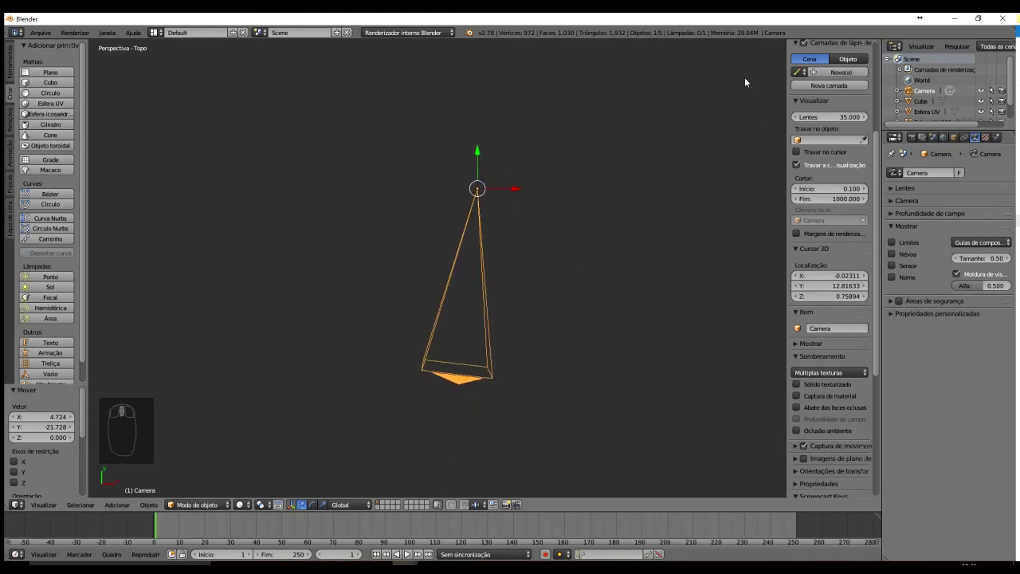
Enable the display of the camera's limits, toggling it off and on again to compare the line in the scene
left_click(893, 241)
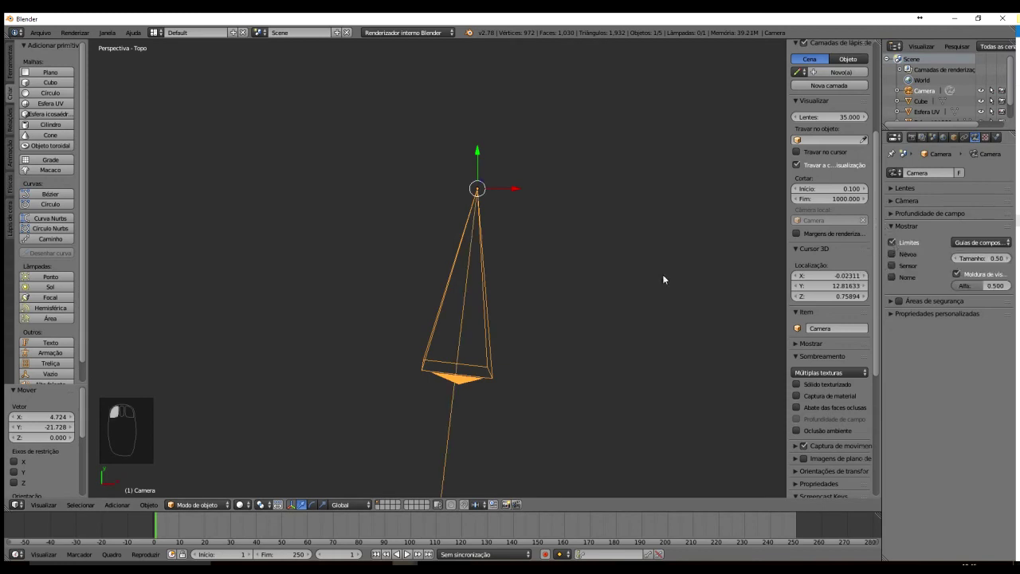
scroll(559, 265, "down", 8)
scroll(559, 265, "down", 5)
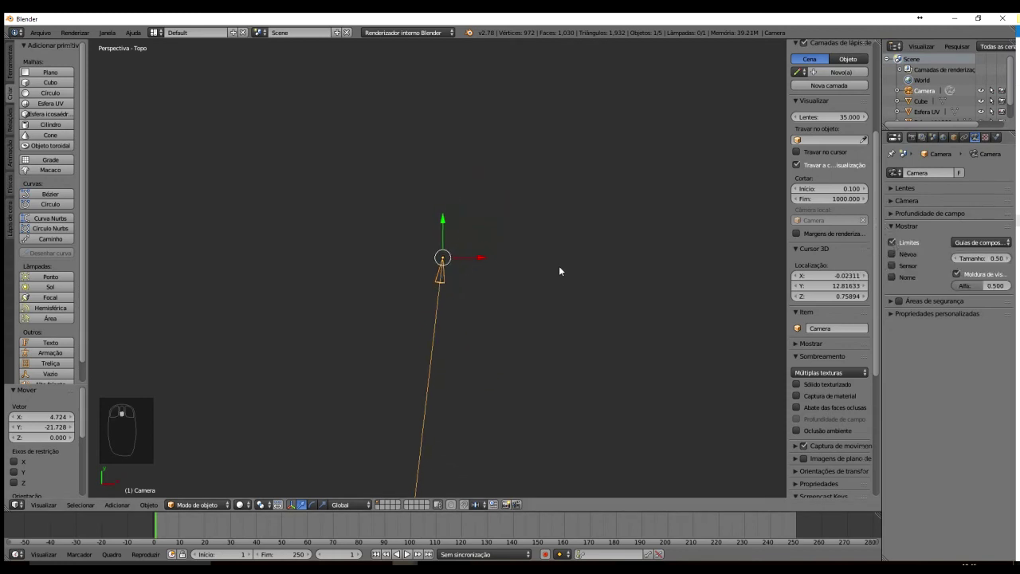
scroll(559, 267, "up", 2)
scroll(558, 267, "down", 1)
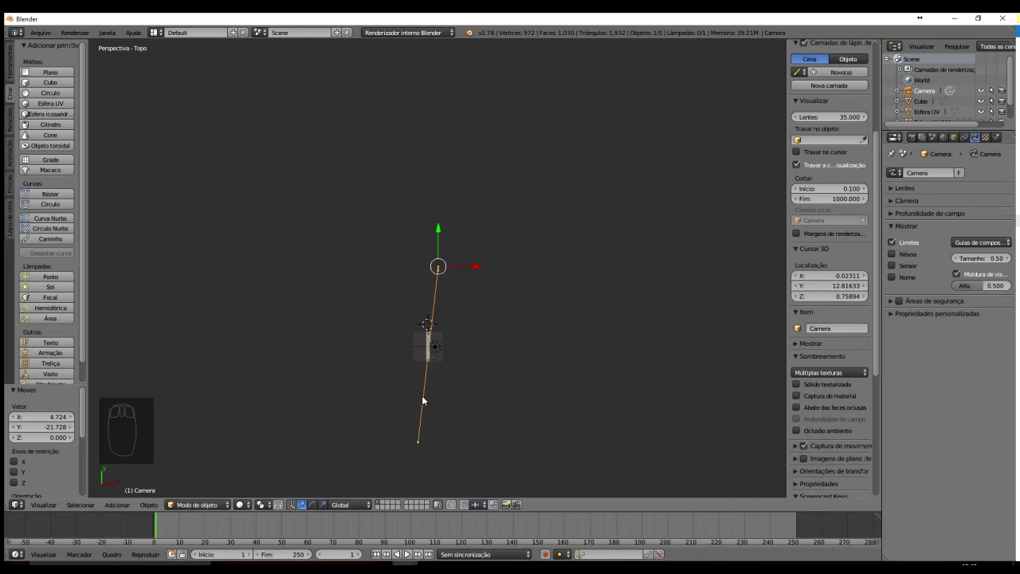
left_click(891, 242)
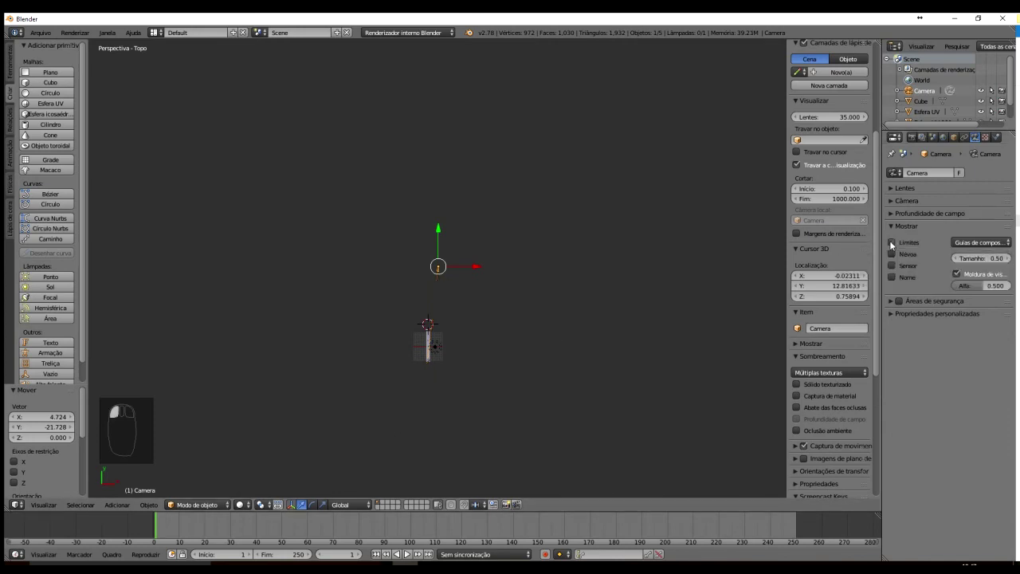
left_click(891, 242)
Expand the camera's lens settings and set its clipping start to 20.901 and end to 86.8
left_click(890, 188)
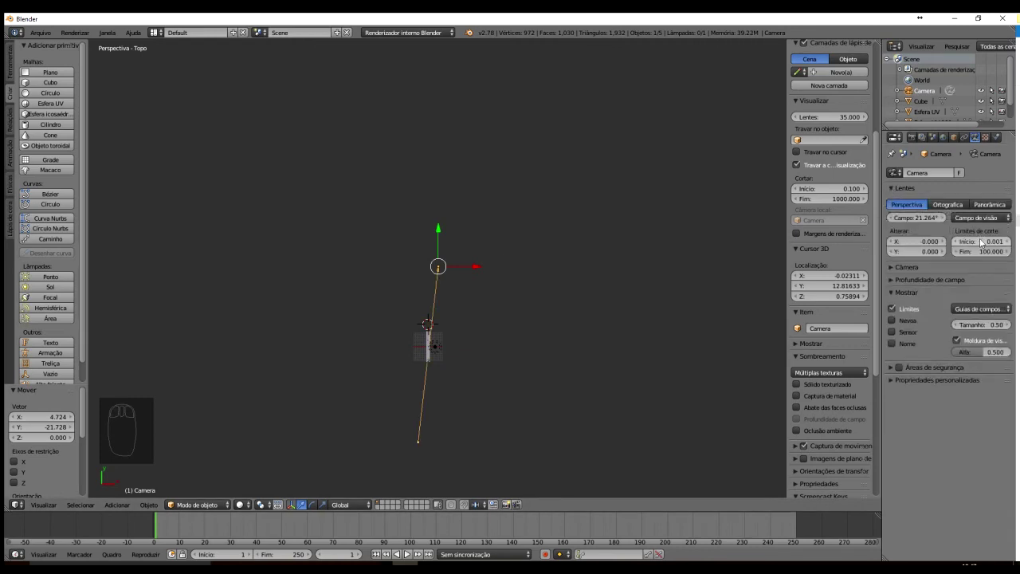
left_click_drag(971, 243, 991, 243)
left_click_drag(1009, 239, 485, 410)
mouse_move(965, 252)
left_mouse_down()
mouse_move(662, 260)
mouse_move(979, 245)
left_mouse_up()
scroll(451, 369, "up", 3)
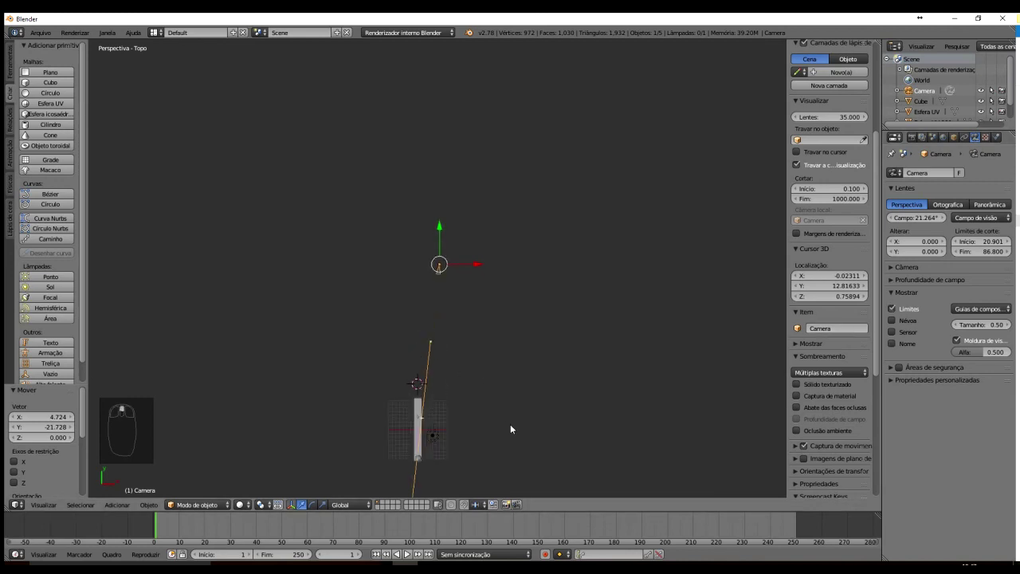
middle_click_drag(518, 405, 579, 273, "shift")
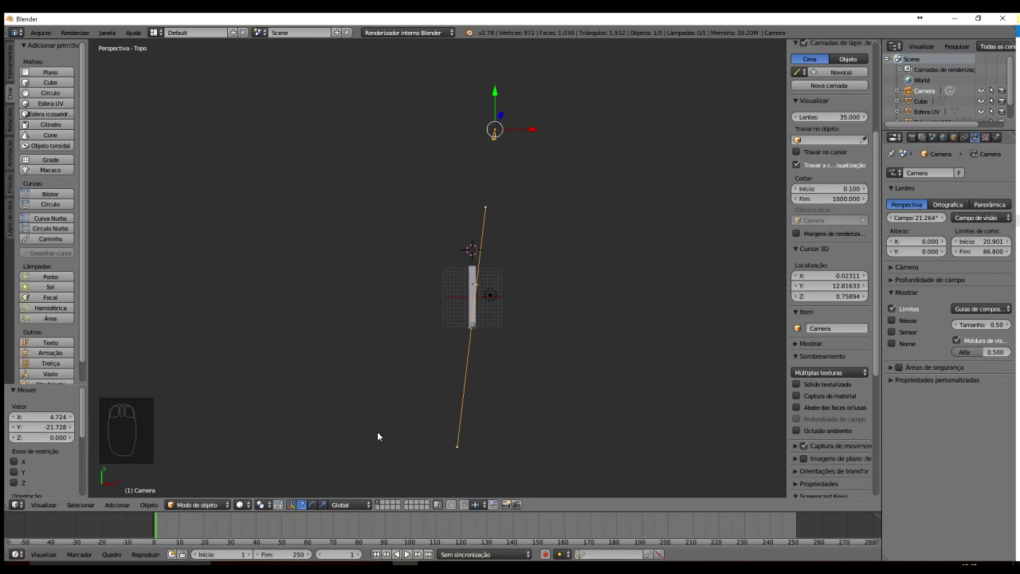
Swap the camera's limits display for the mist display and enable mist (Névoa) in the world settings
left_click(892, 310)
left_click(892, 320)
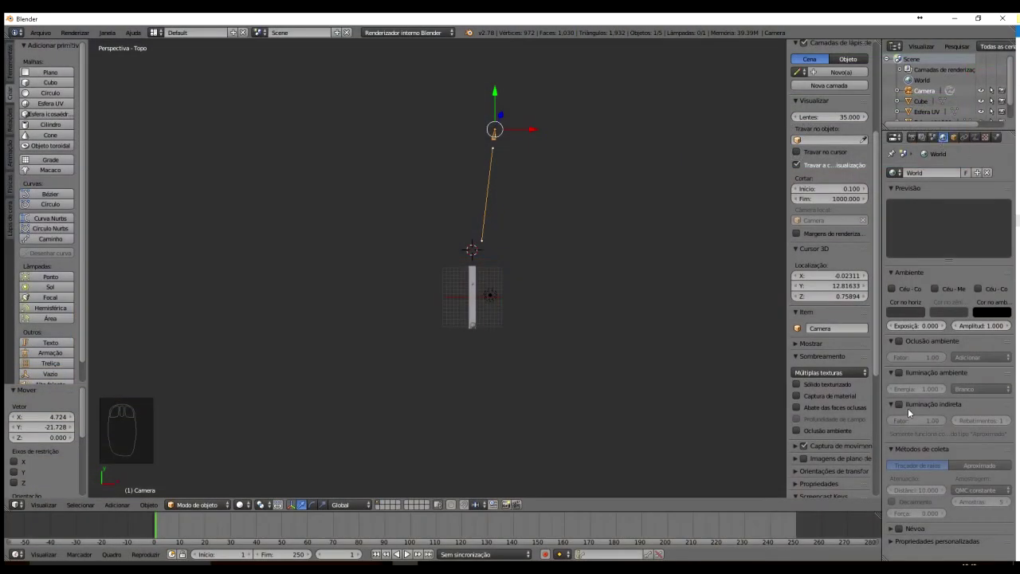
left_click(893, 528)
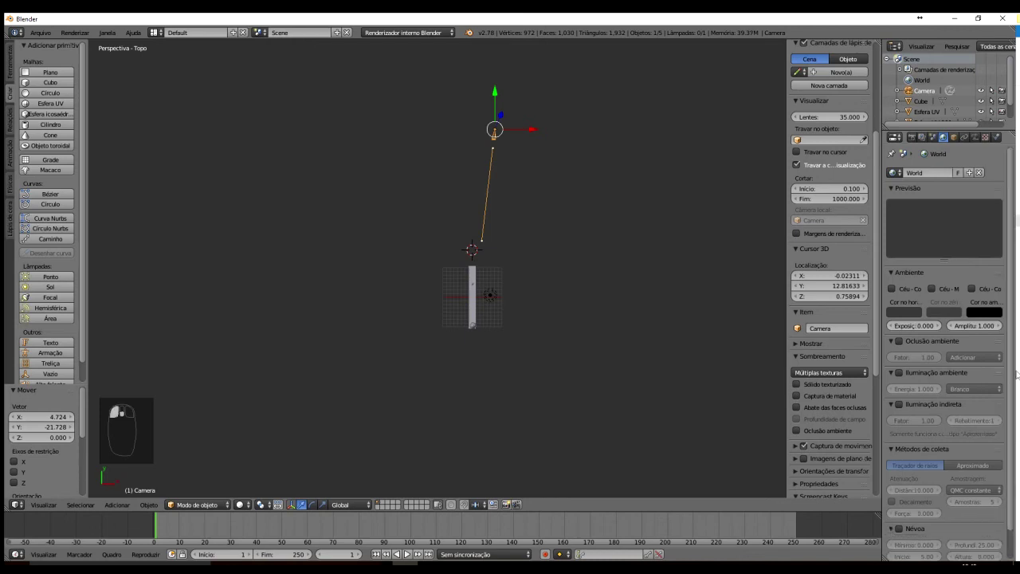
scroll(1007, 368, "down", 2)
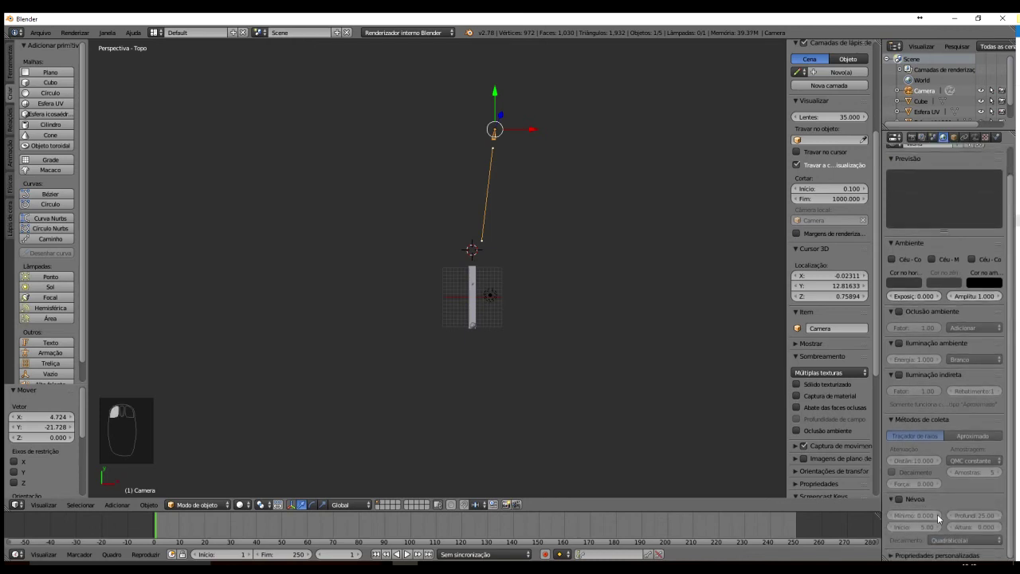
left_click(899, 498)
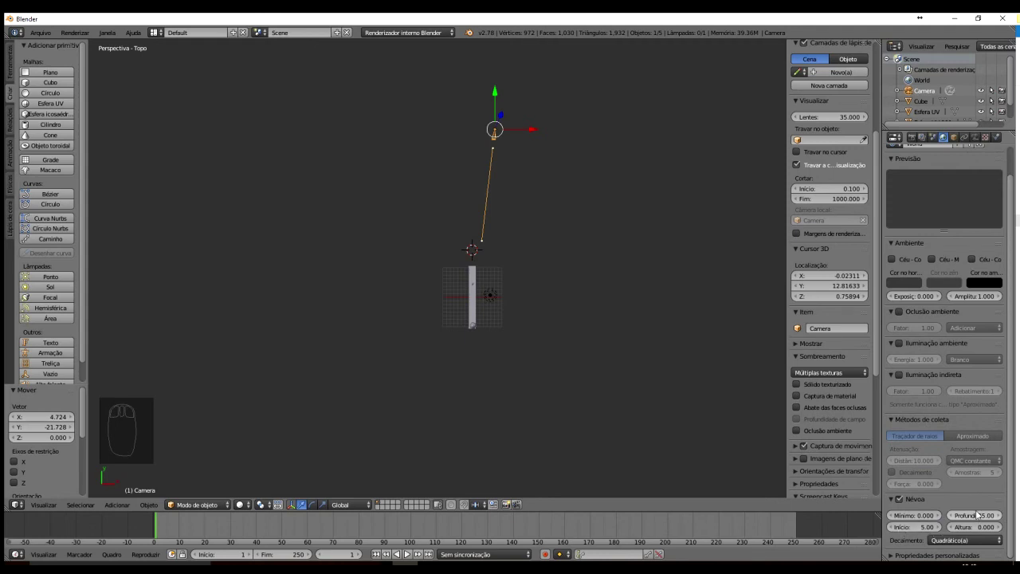
Set the world mist to minimum 0.700, depth 0.50, start 40.50 and height 12.200, render the scene and close the render
left_click_drag(978, 517, 971, 486)
left_click_drag(913, 527, 85, 490)
key("F12")
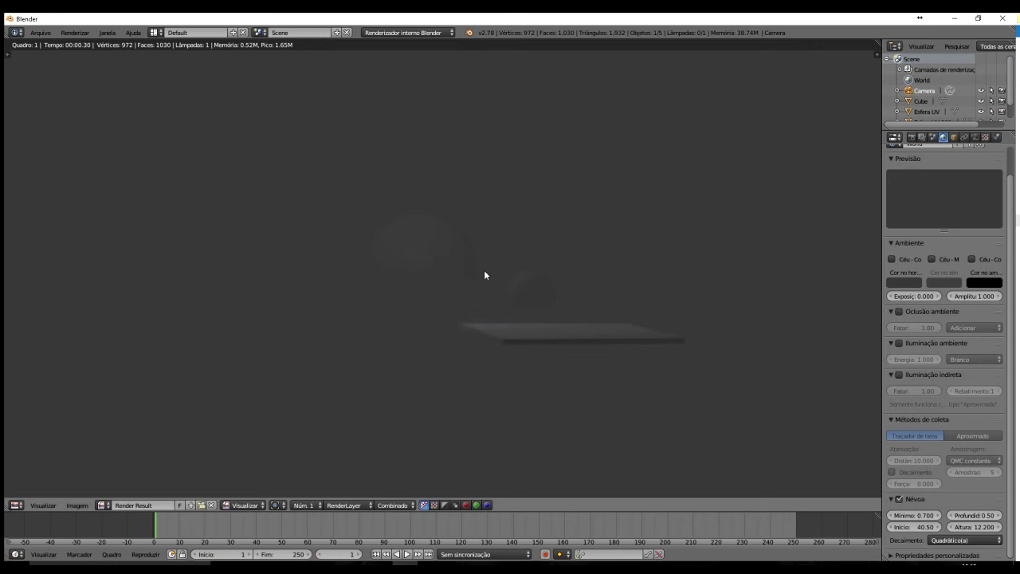
key("Escape")
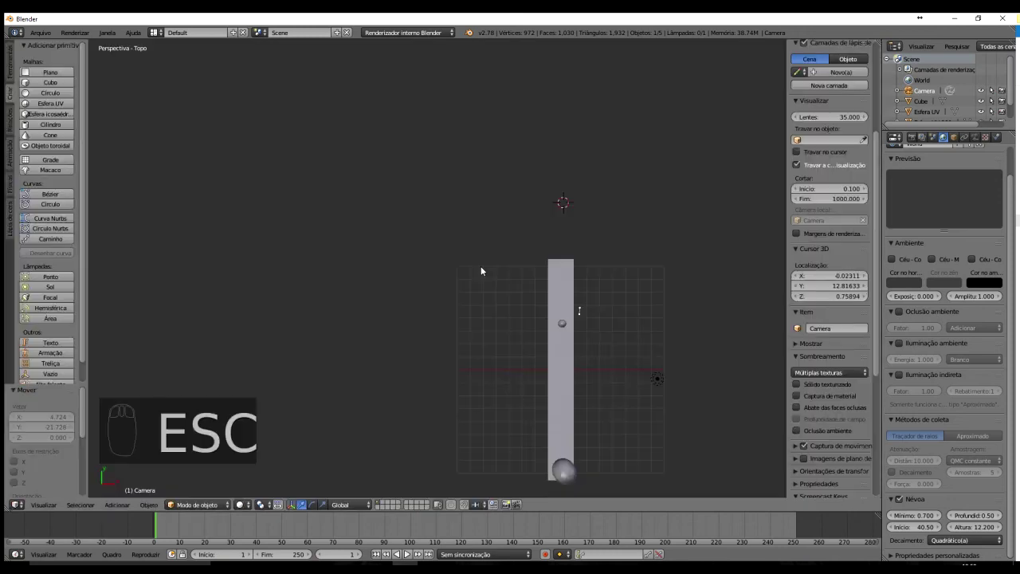
Increase the mist depth to 11.40 so its line reaches the large sphere, render the scene and close the render
scroll(585, 319, "up", 3)
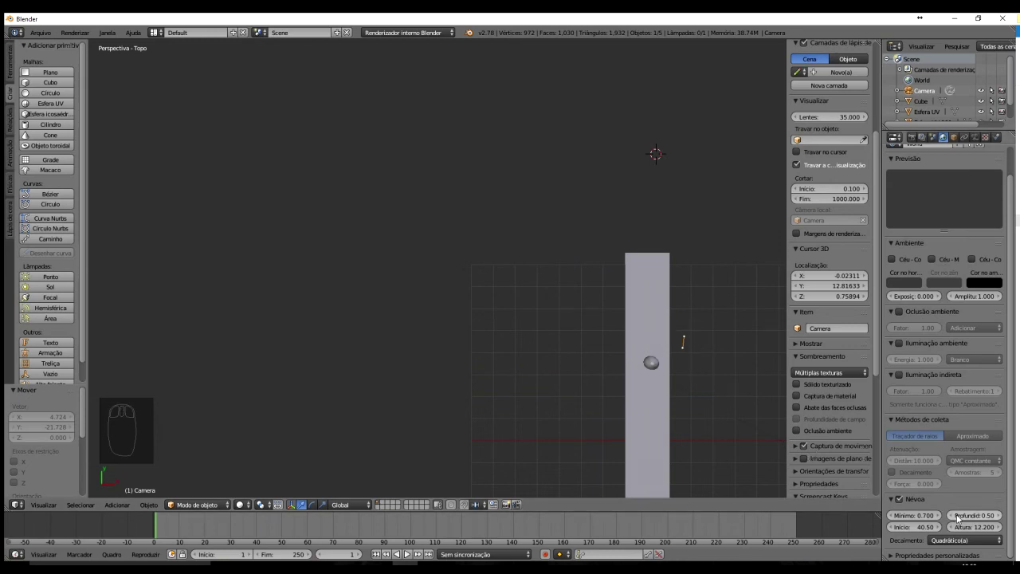
left_click_drag(961, 517, 999, 514)
scroll(764, 463, "down", 1)
scroll(763, 459, "down", 3)
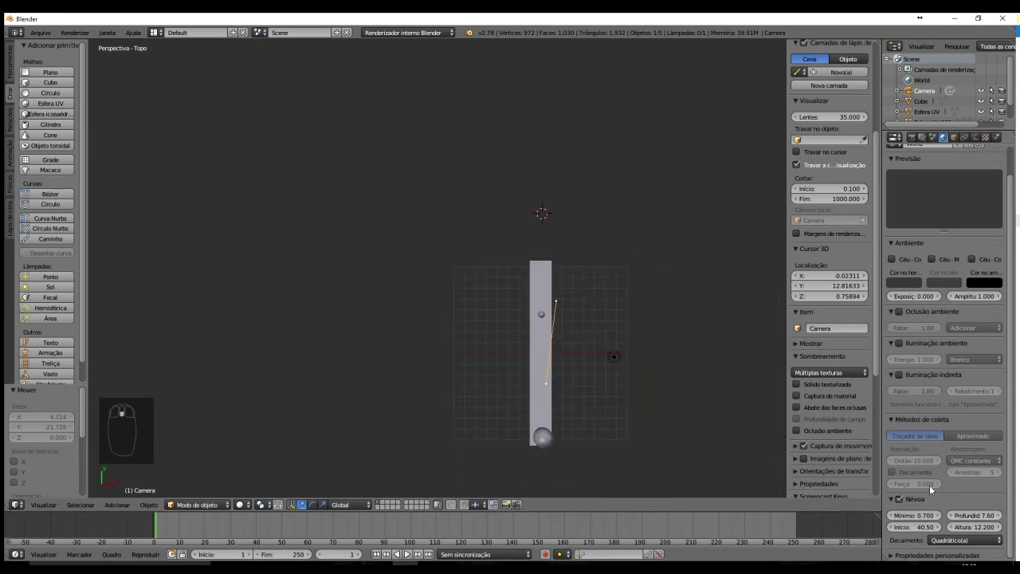
left_click_drag(969, 517, 1000, 516)
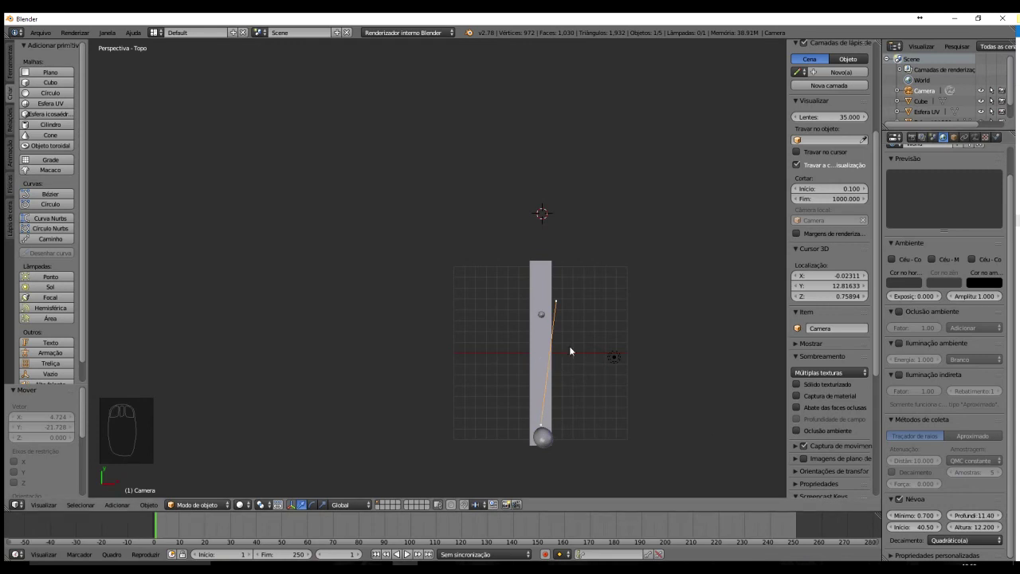
key("F12")
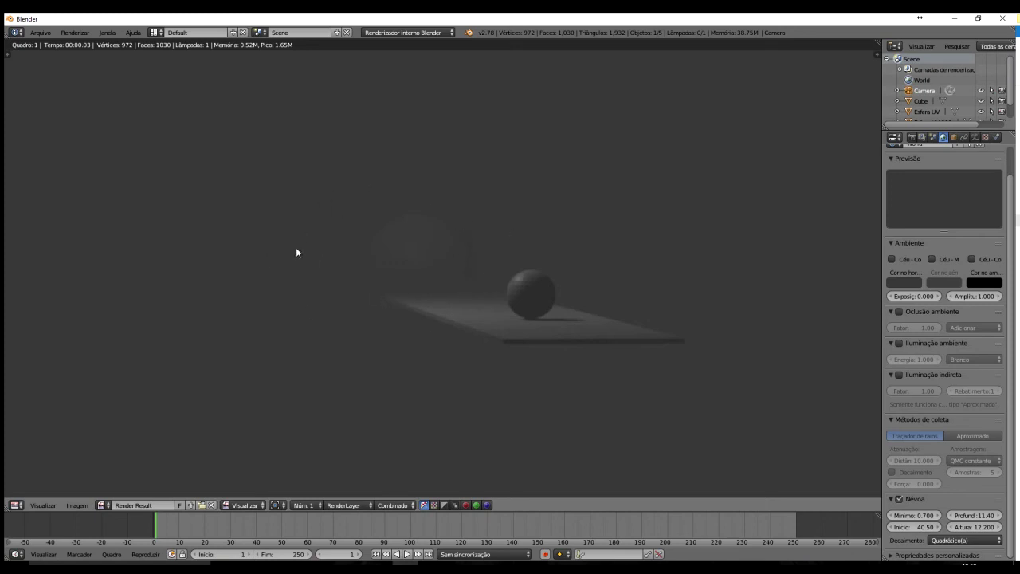
key("Escape")
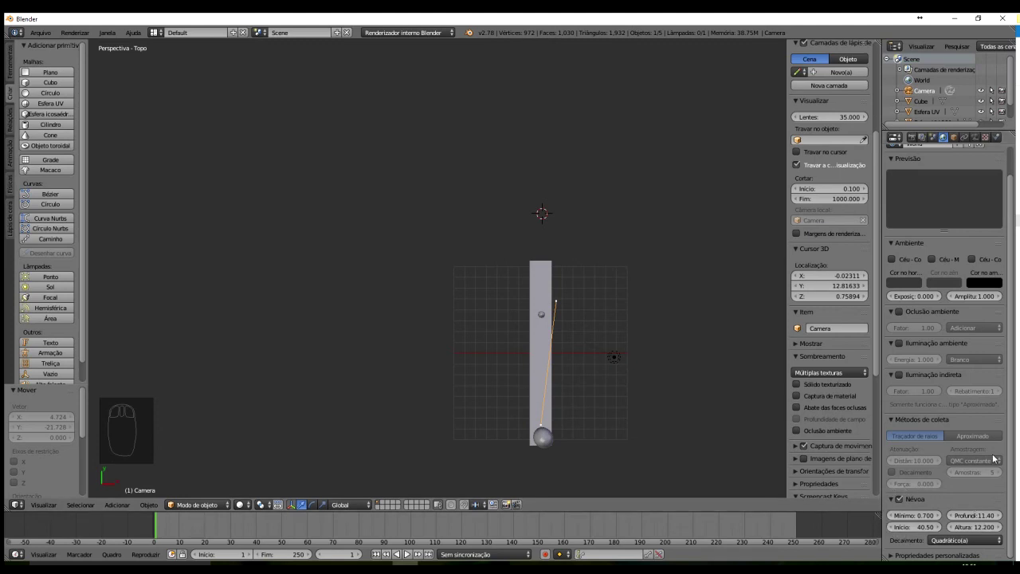
Return to the camera settings, display the sensor instead of the mist, and look through the camera with its whole frame in view
left_click(918, 92)
left_click(974, 137)
left_click(894, 331)
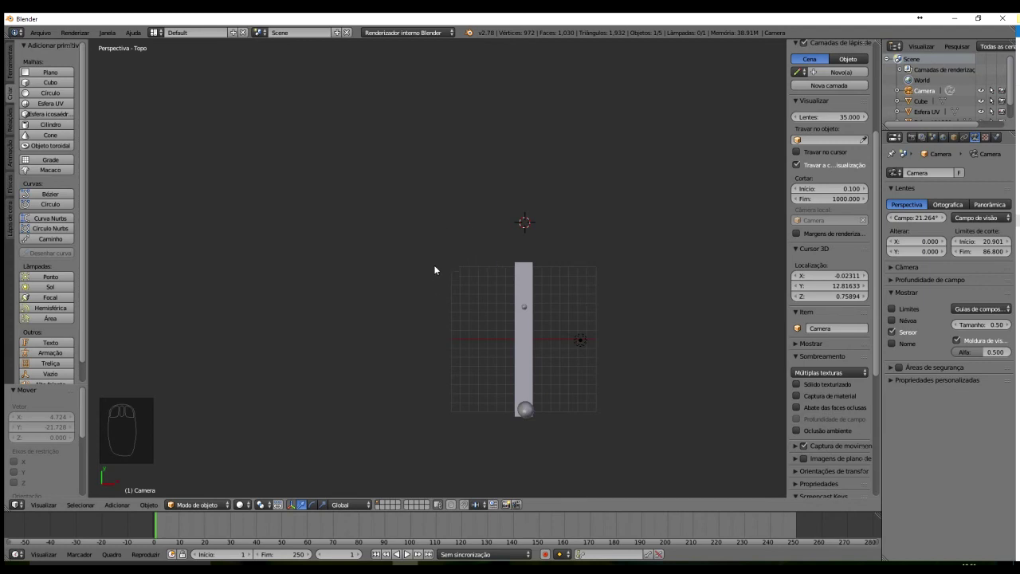
key("KP_0")
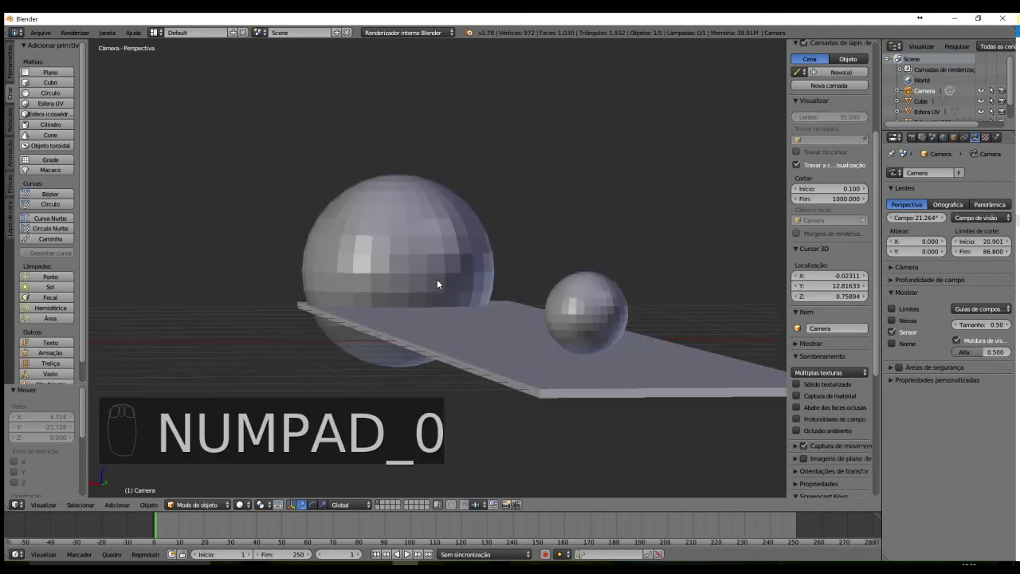
scroll(608, 190, "down", 5)
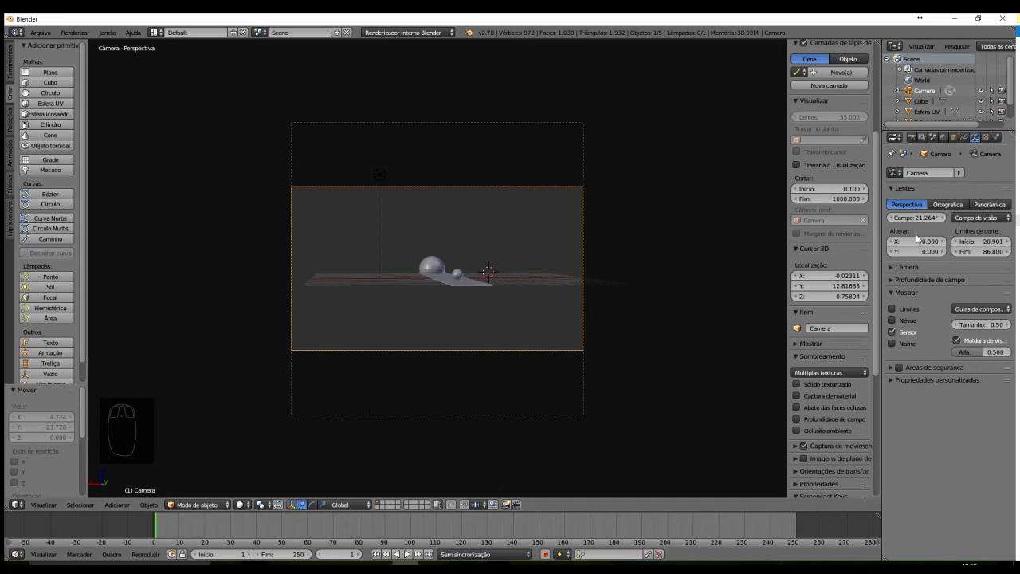
Collapse the lens settings, expand the camera's sensor settings and, with vertical fit, set width 1.95 and height 1.11
left_click(899, 190)
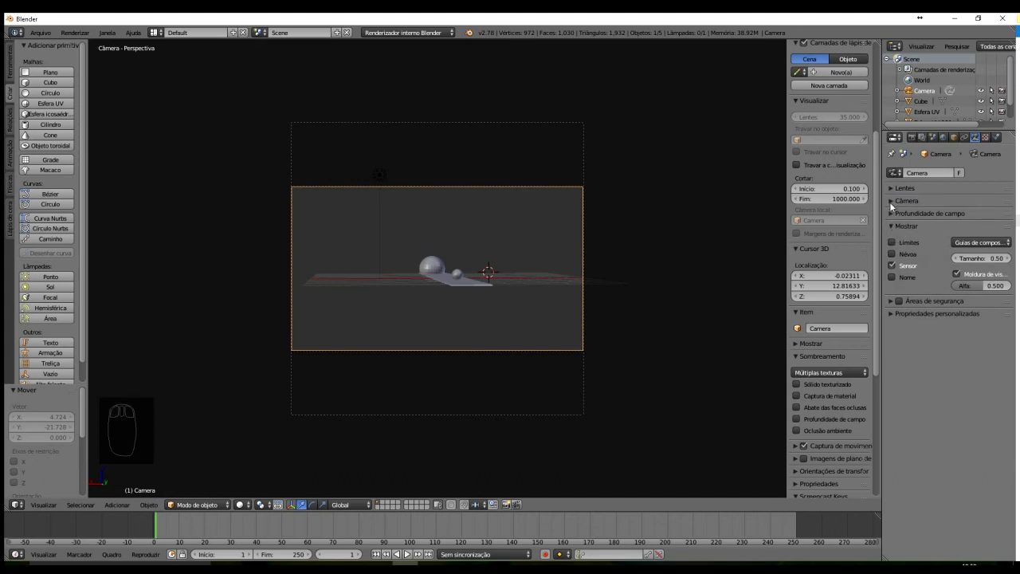
left_click(893, 202)
left_click_drag(910, 245, 573, 246)
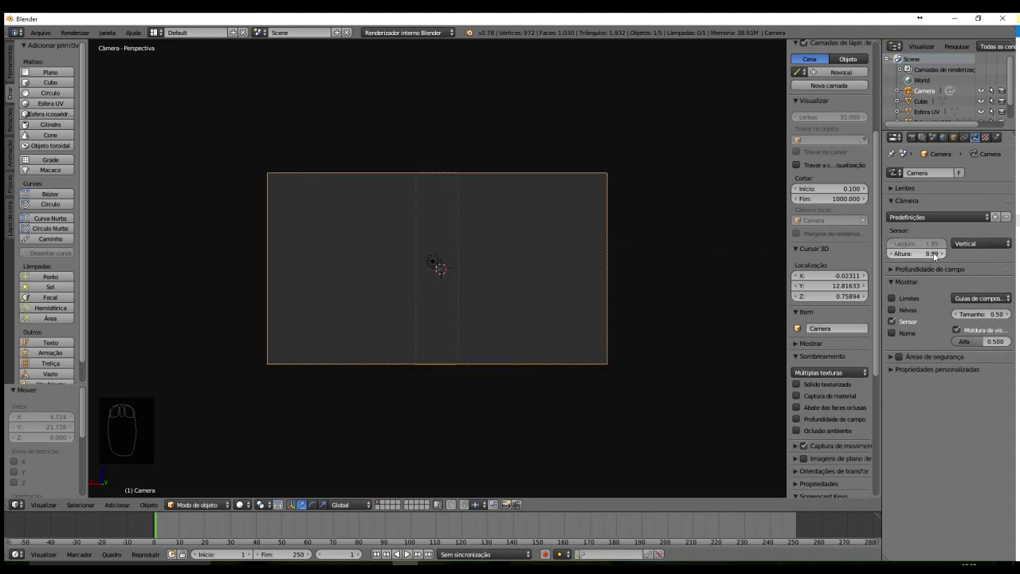
left_click_drag(934, 255, 510, 246)
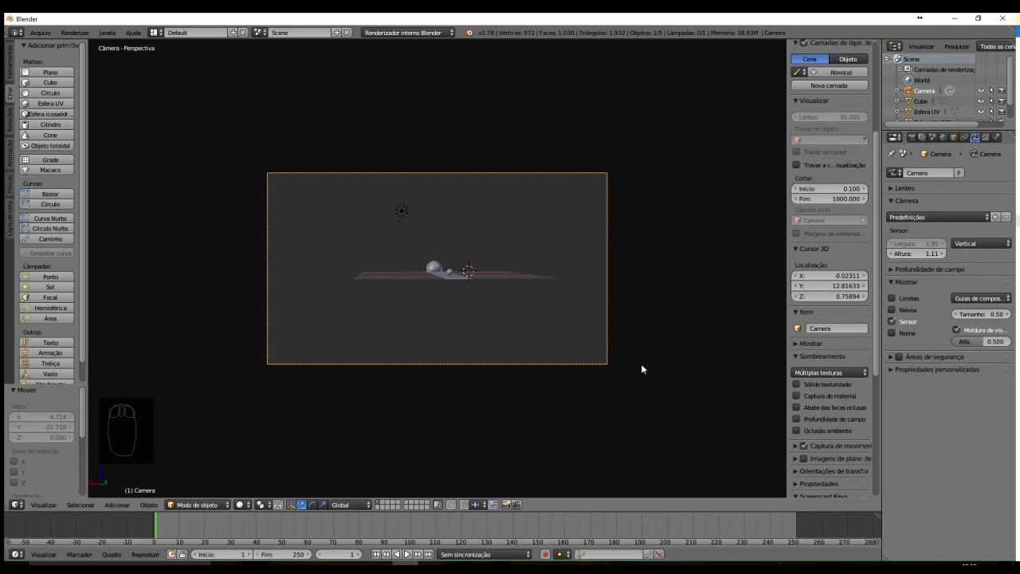
Switch the sensor fit to Horizontal and reduce the sensor width to 1.40
left_click(969, 244)
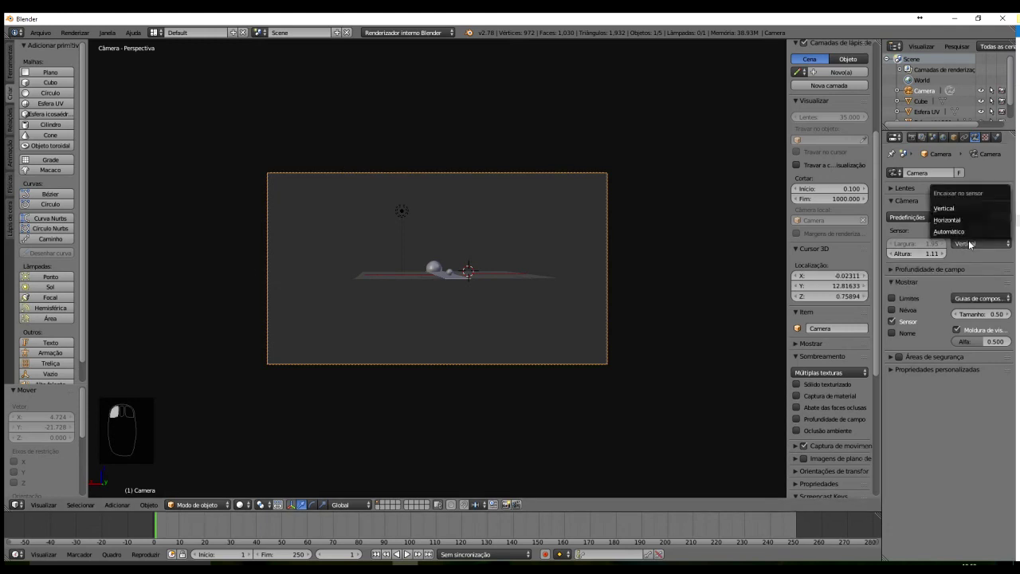
left_click(952, 220)
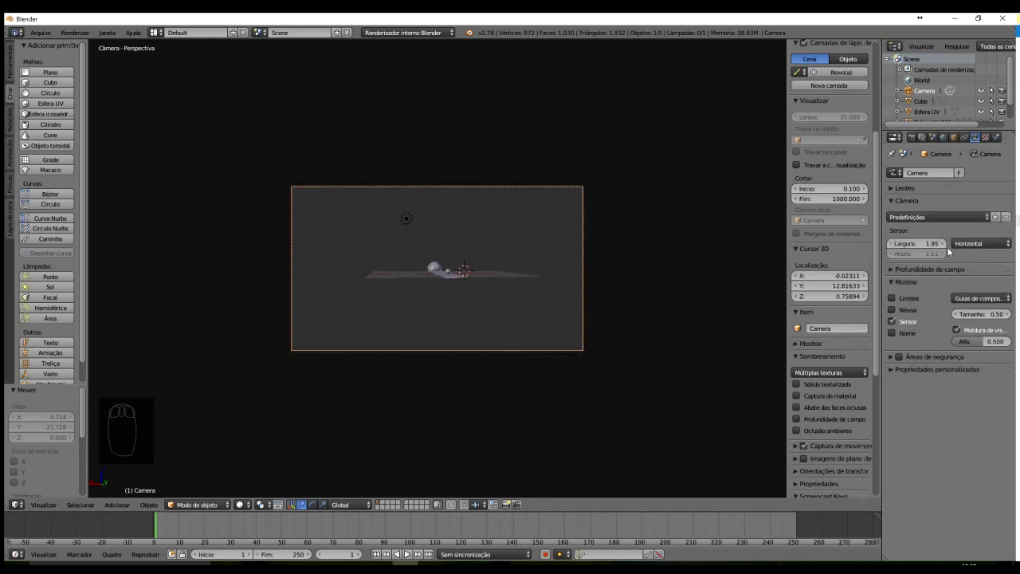
left_click_drag(916, 243, 896, 233)
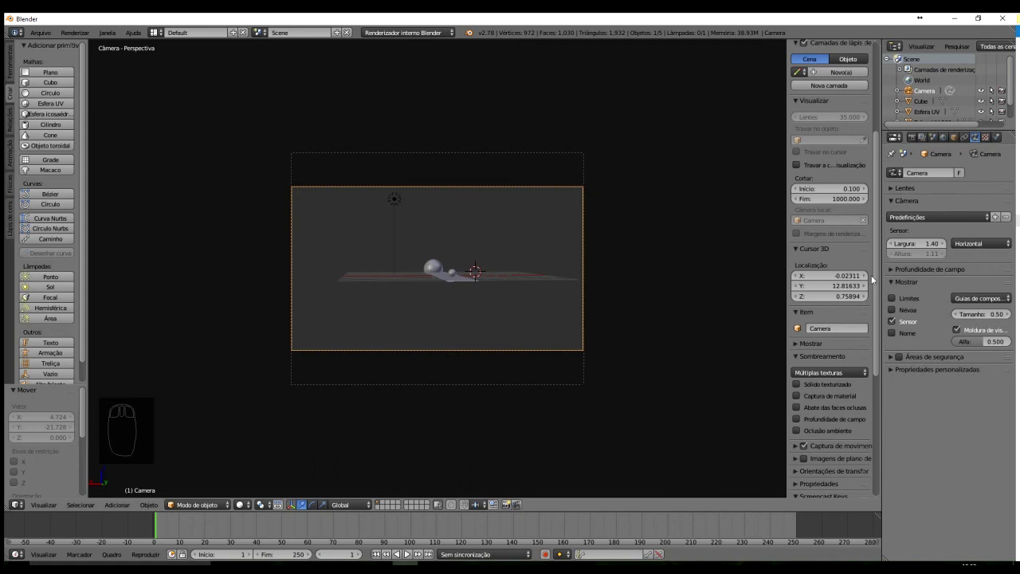
Set the camera sensor's width to 16 and its height to 9
left_click(916, 245)
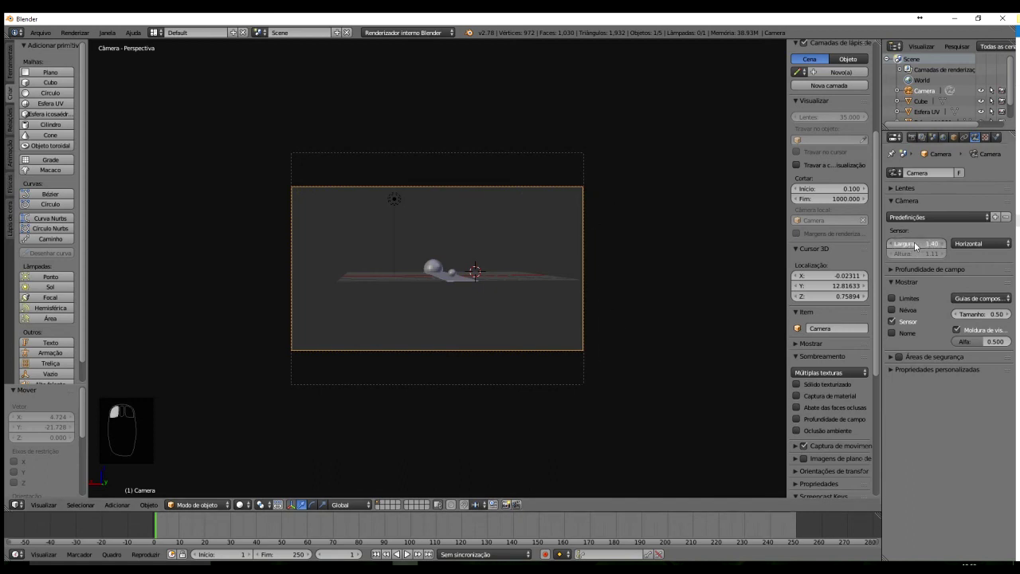
type("16")
key("Return")
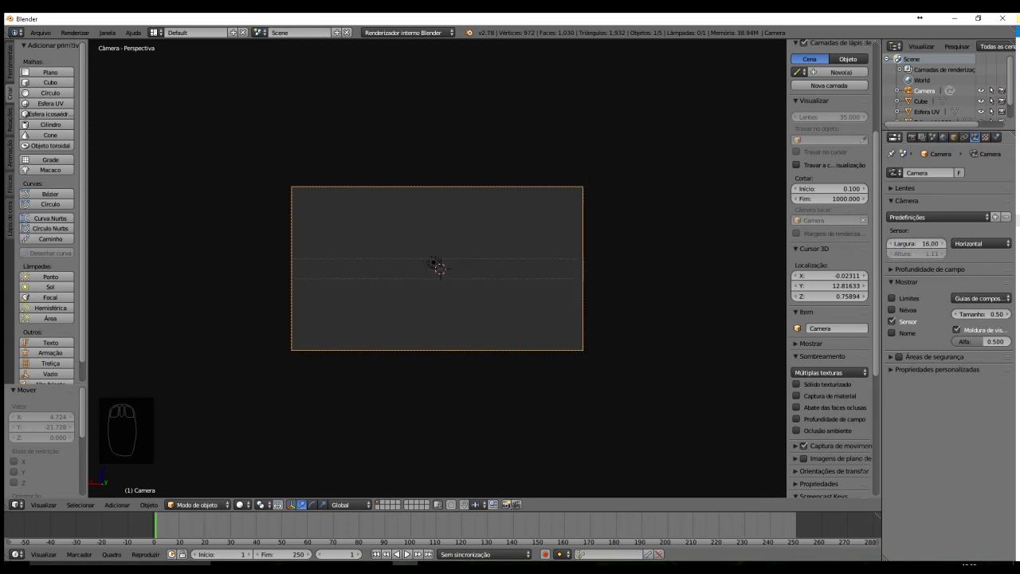
left_click(928, 252)
key("BackSpace")
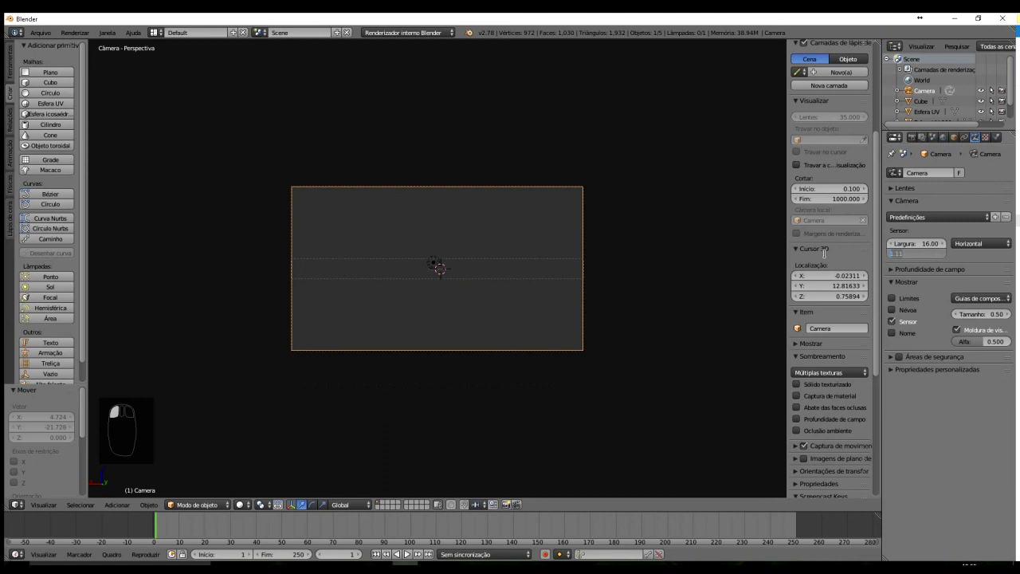
type("9")
key("Return")
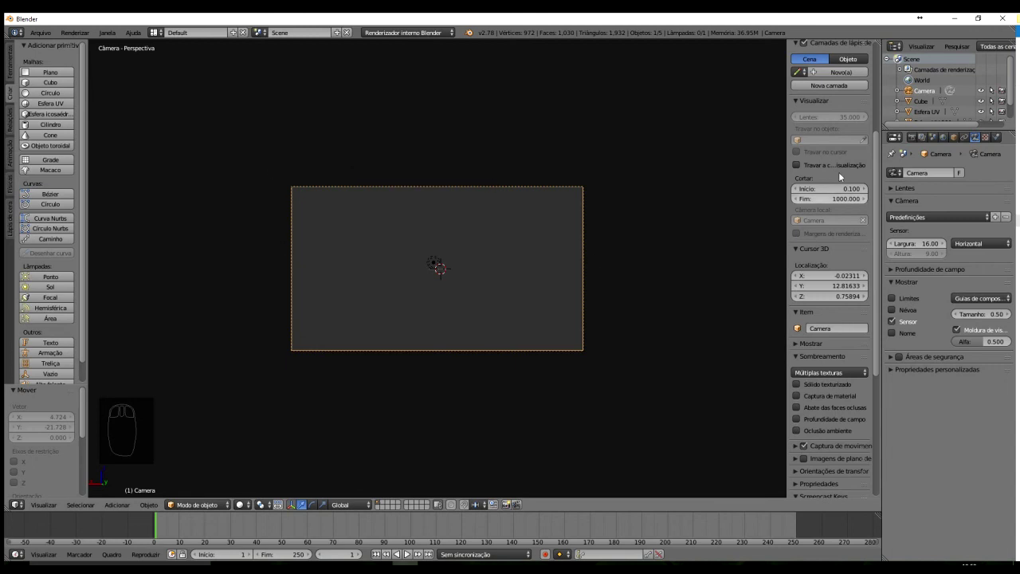
Reduce the camera sensor to a width of 1.90 and a height of 1.07
left_click_drag(934, 254, 612, 238)
left_click_drag(937, 242, 601, 239)
left_click_drag(494, 239, 182, 239)
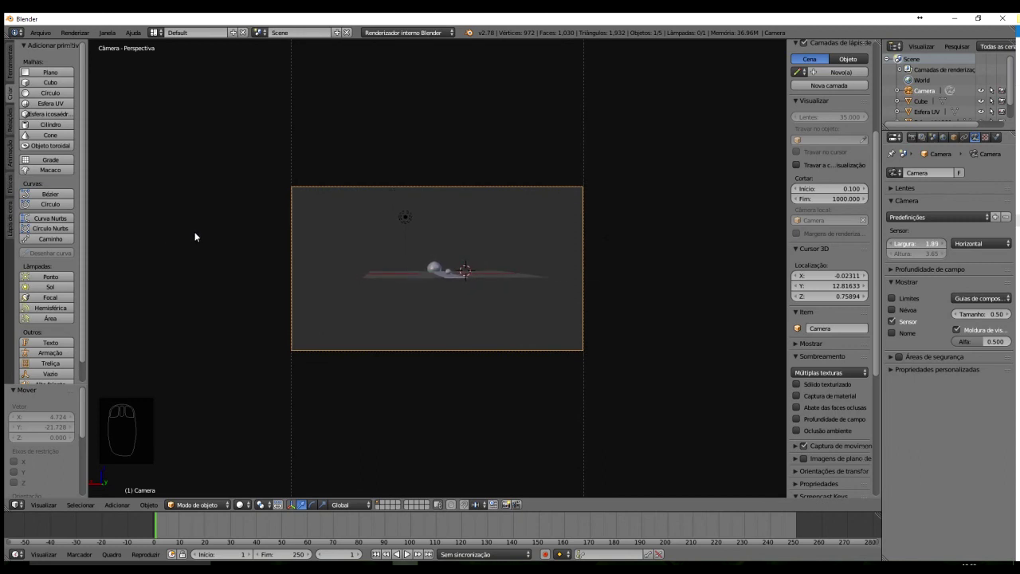
left_click_drag(904, 247, 946, 250)
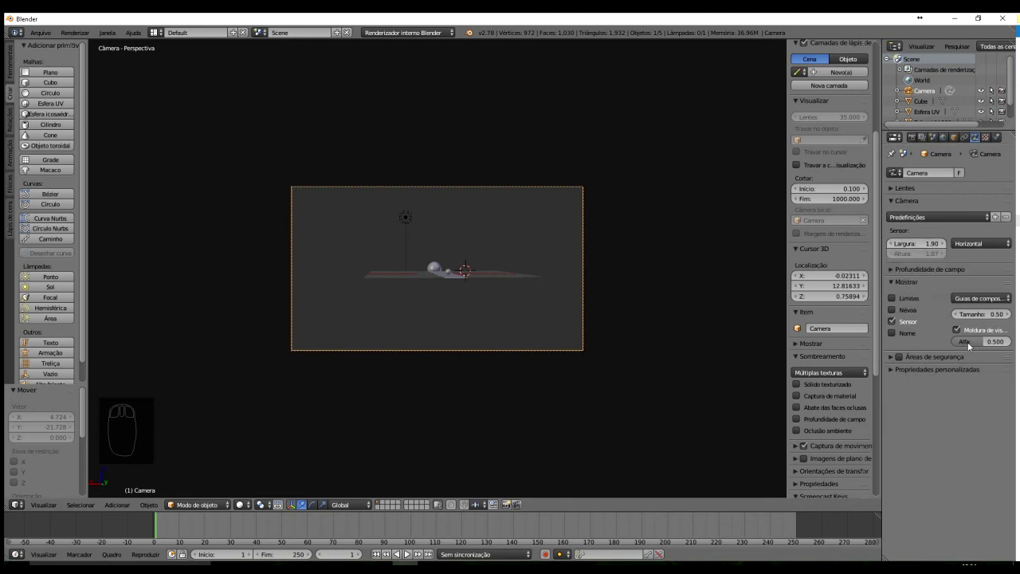
Turn off the sensor display and show the camera's name, toggling the name off and on again to compare
left_click(891, 321)
left_click(891, 332)
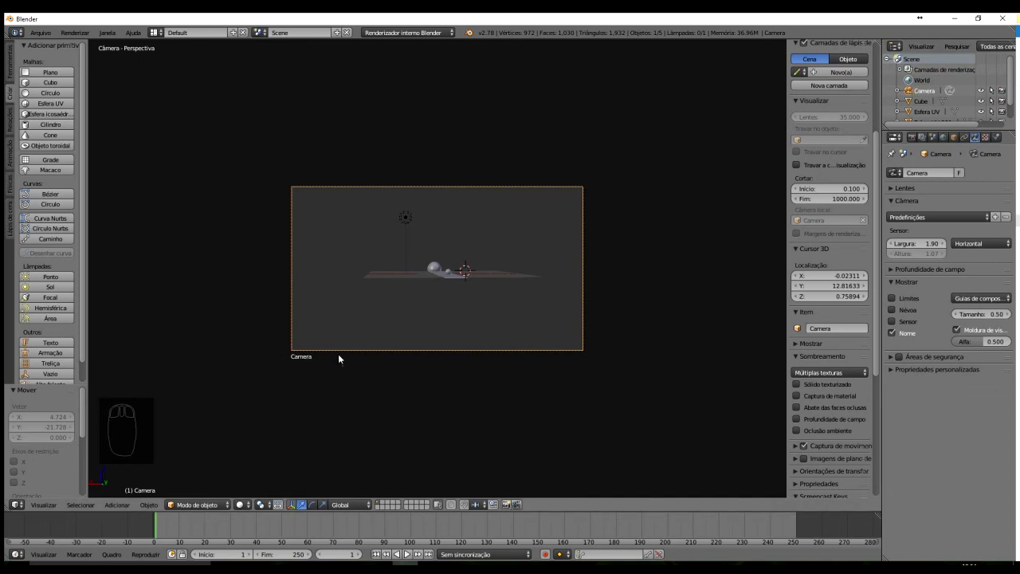
left_click(893, 333)
left_click(892, 332)
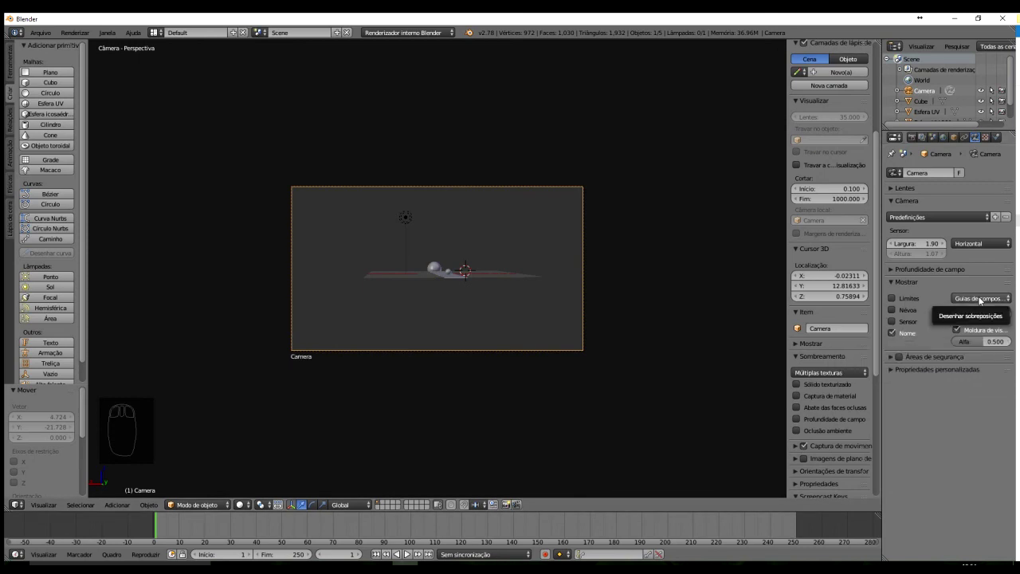
Enable the Centralizar composition guide for the camera, render the scene to compare with the view and close the render
left_click(979, 298)
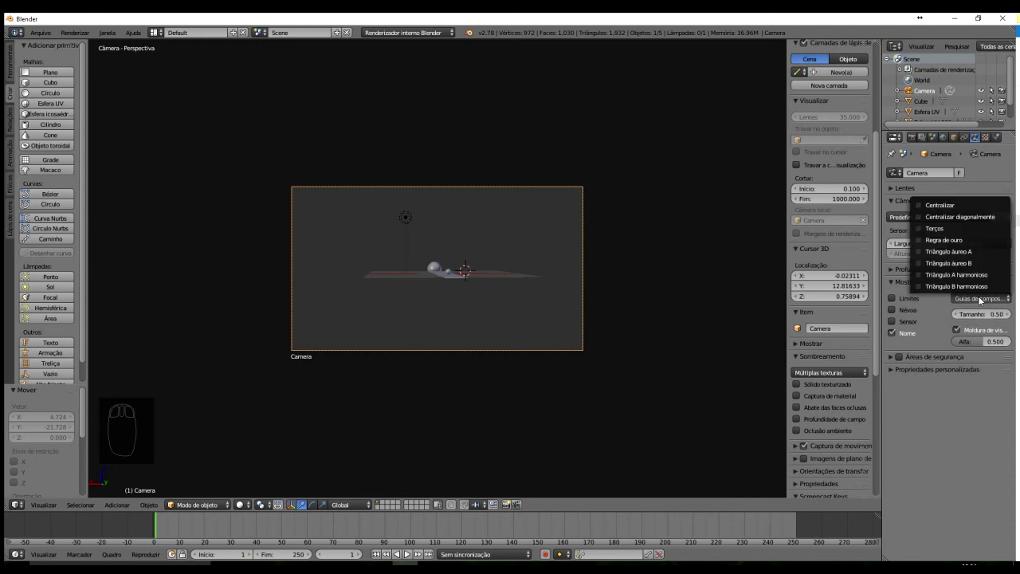
left_click(921, 206)
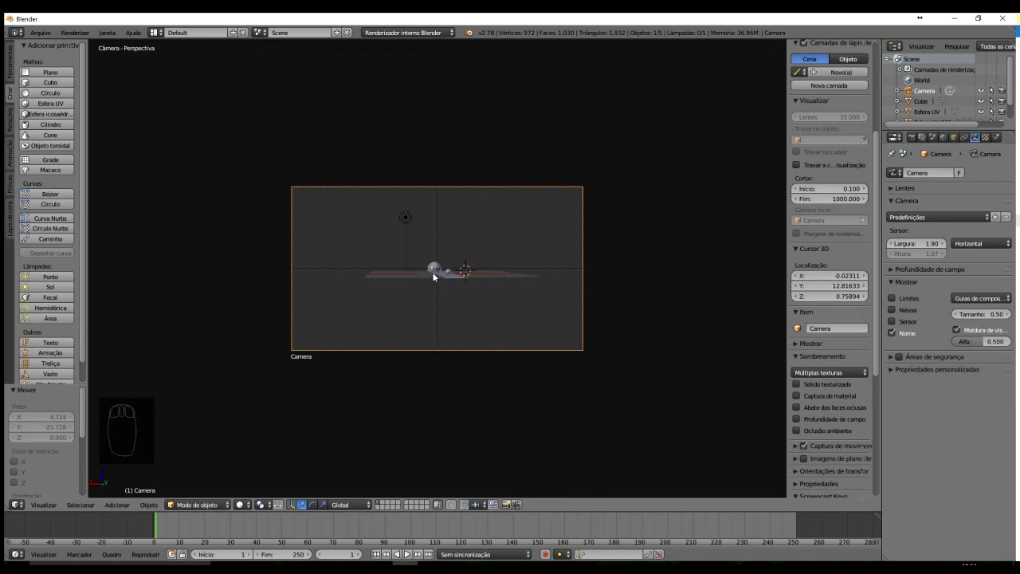
key("F12")
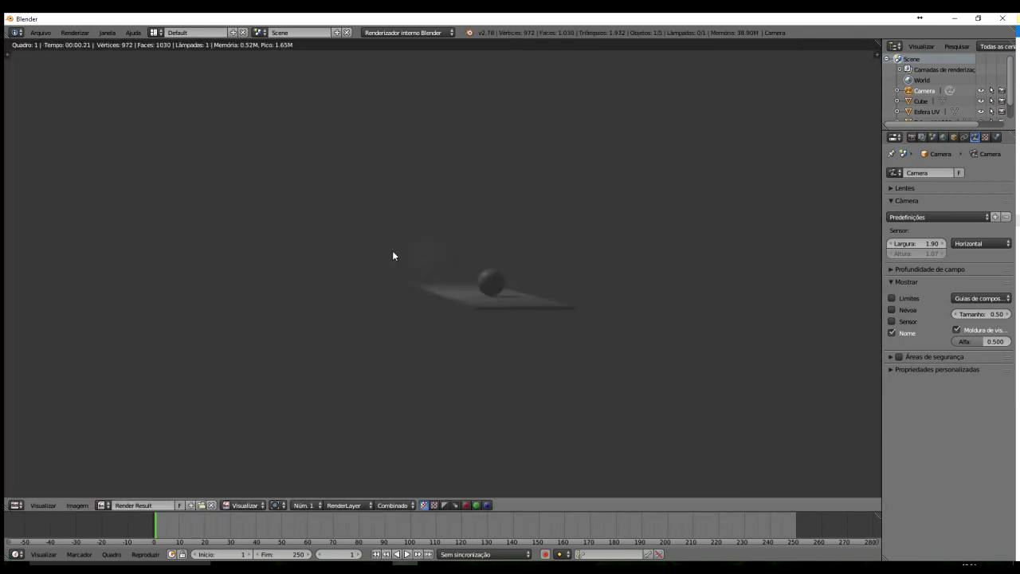
key("Escape")
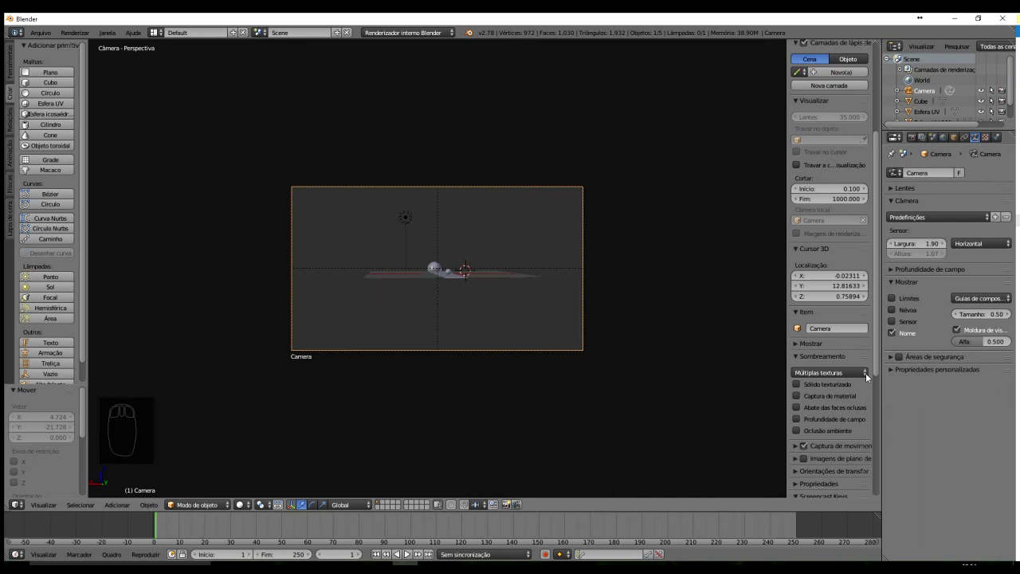
Widen the properties editor, hide the 3D view's properties region and disable the darkened frame around the camera view (Moldura de visão da câmera)
left_click(890, 332)
left_click_drag(880, 331, 805, 322)
left_click(669, 305)
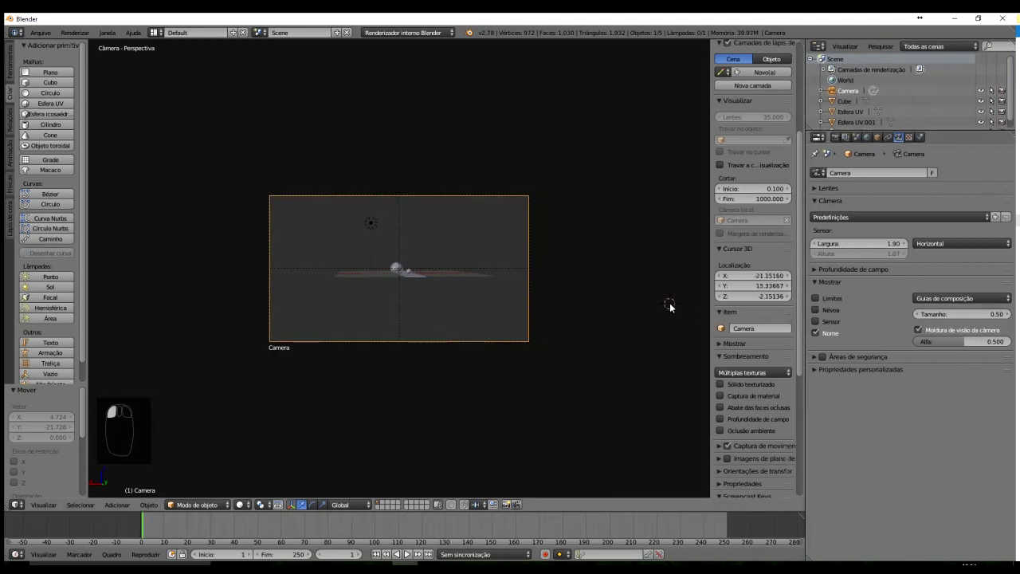
key("n")
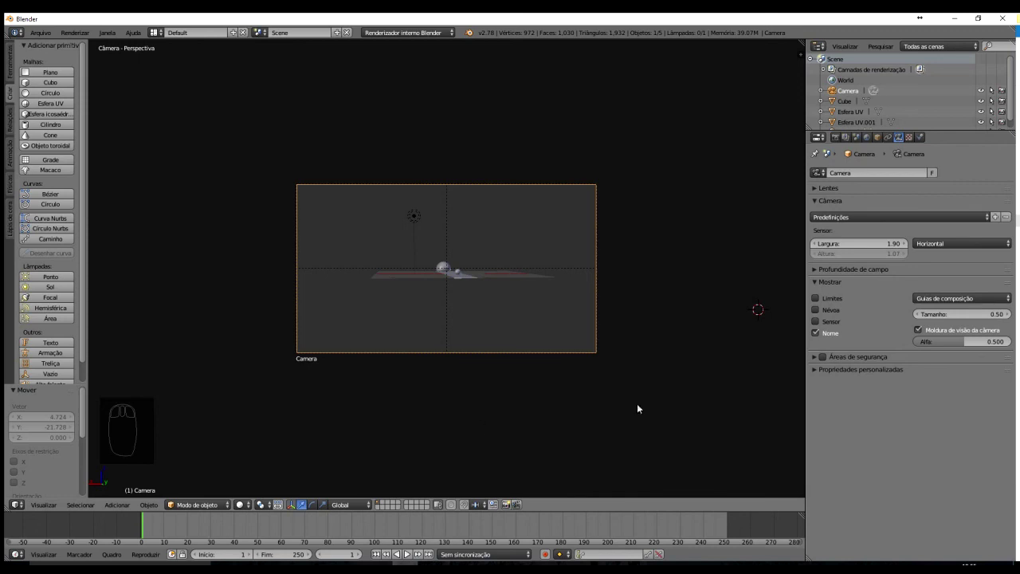
left_click(919, 330)
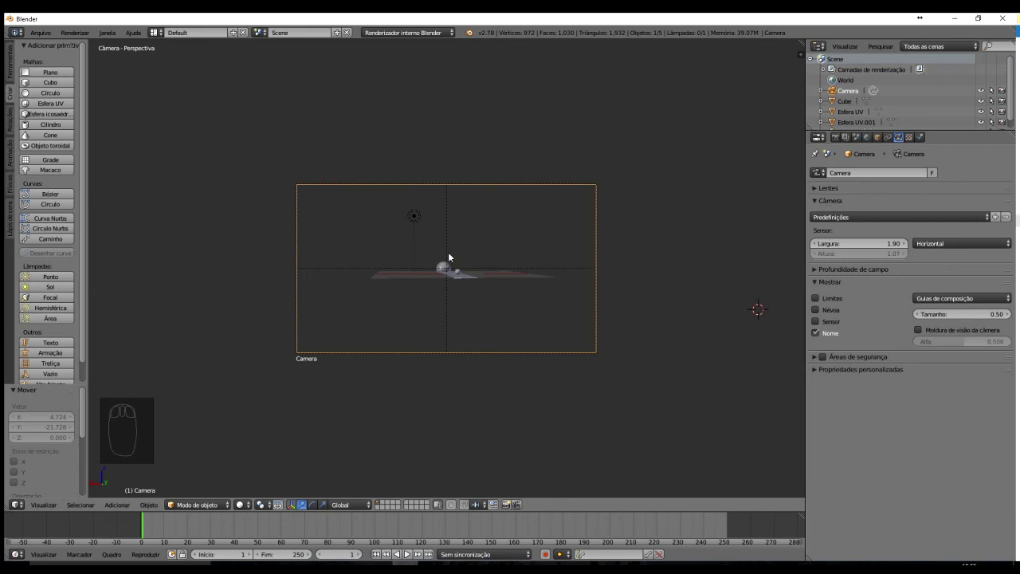
Lock the camera to the view and orbit it until the ramp and the small sphere sit inside the camera frame
key("KP_0")
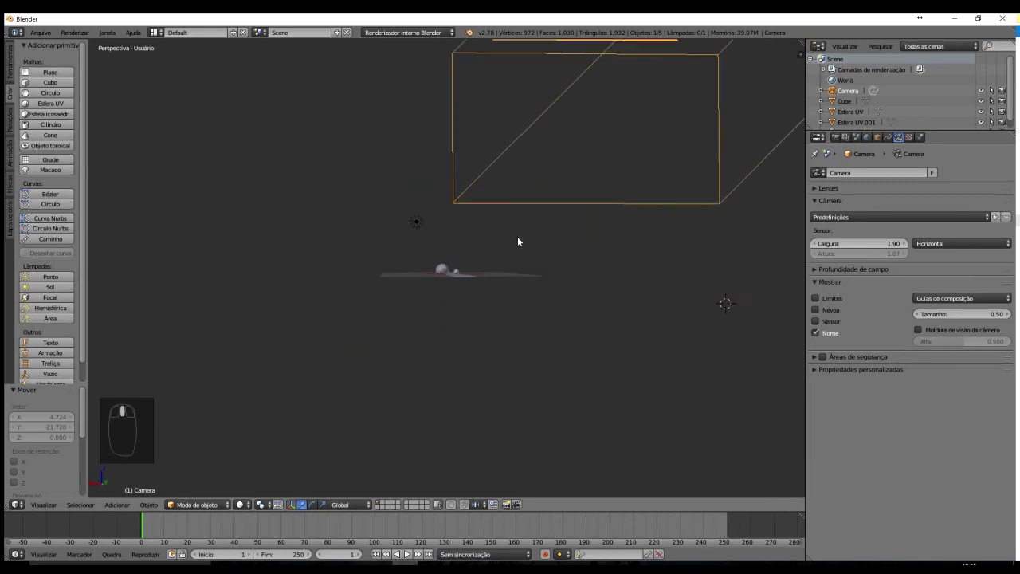
key("KP_0")
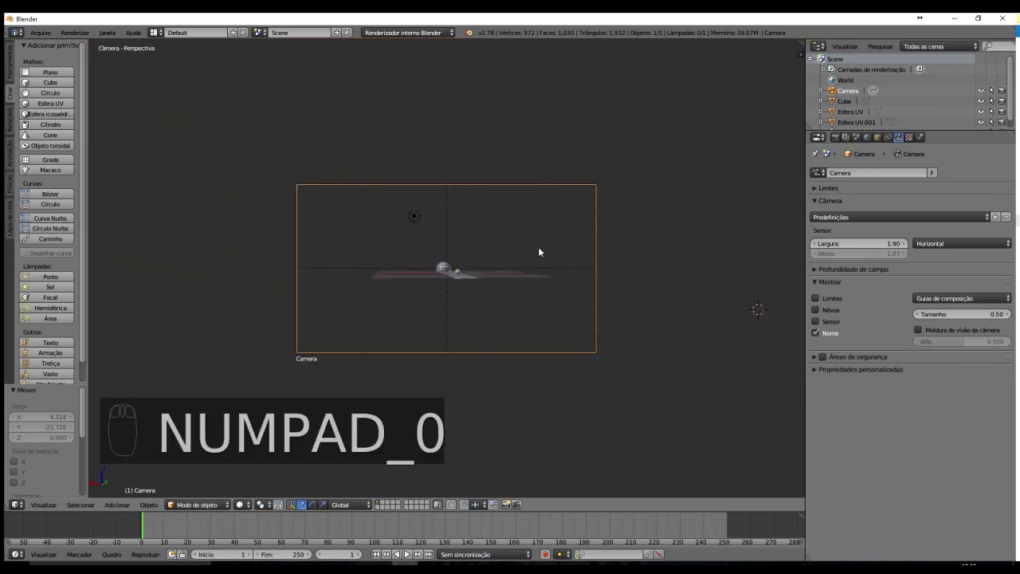
key("n")
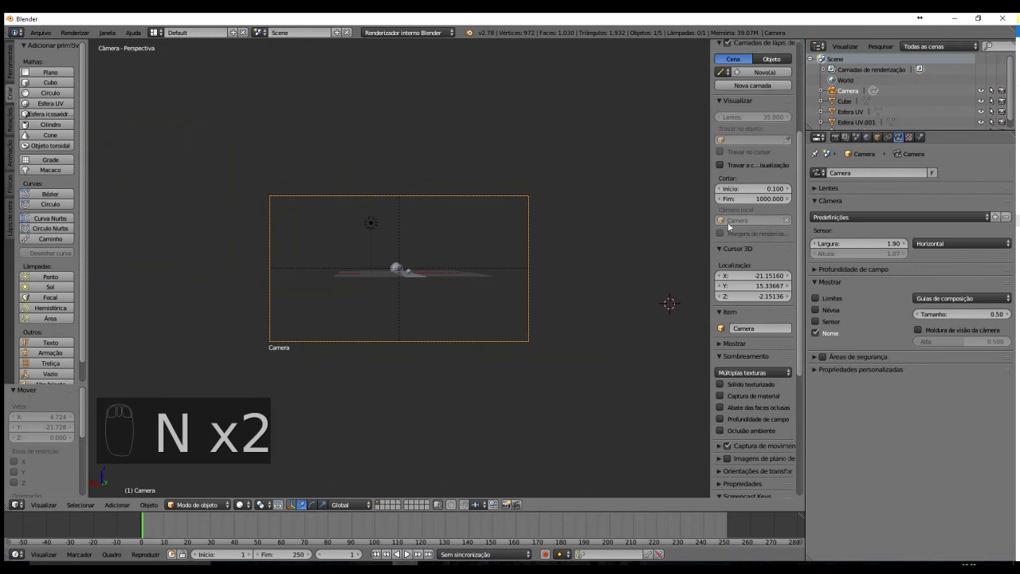
left_click(721, 165)
scroll(551, 234, "up", 3)
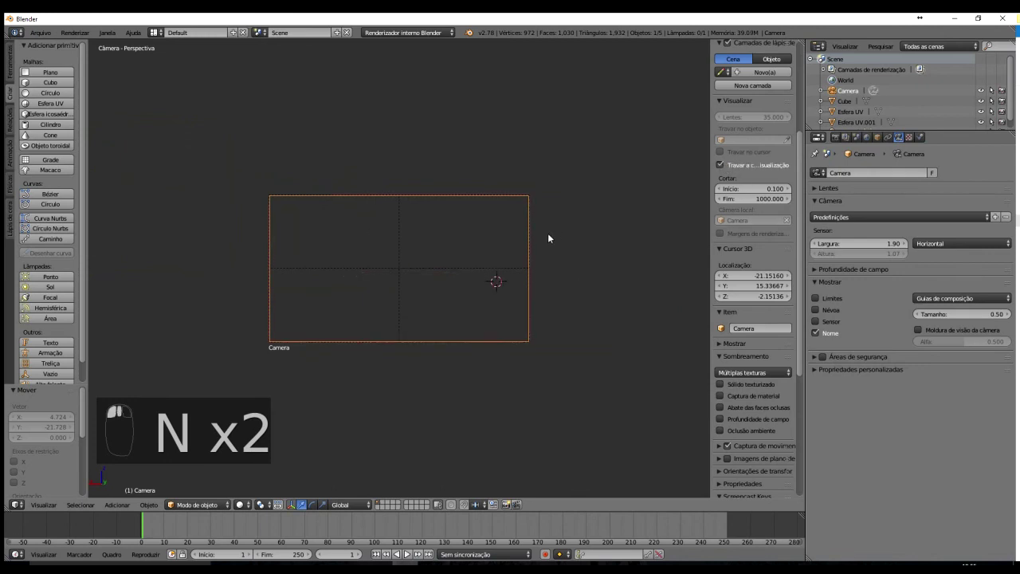
middle_click_drag(551, 234, 604, 264)
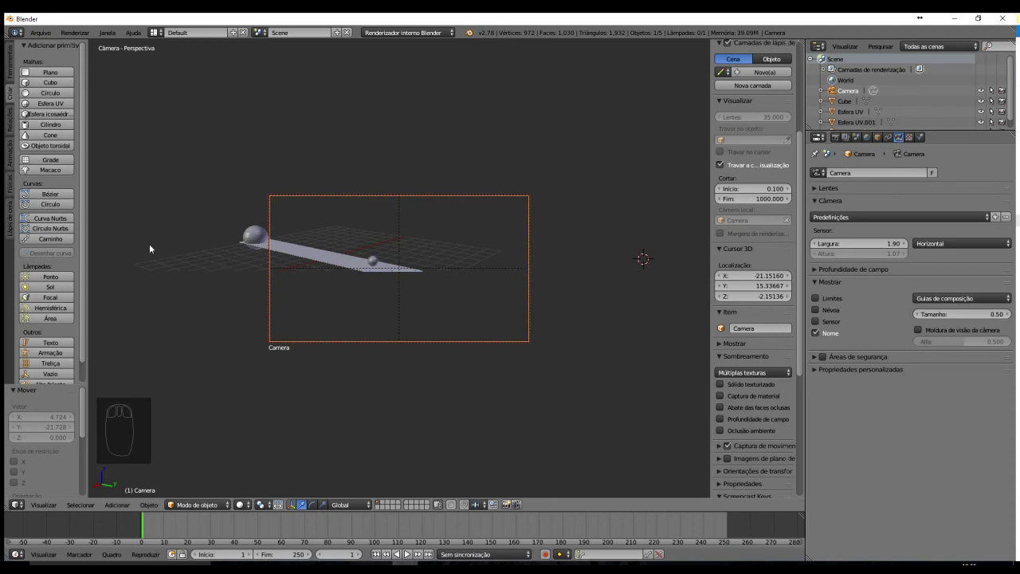
Render the scene to check the framing, re-enable the darkened camera frame (Moldura de visão da câmera) and close the render
key("F12")
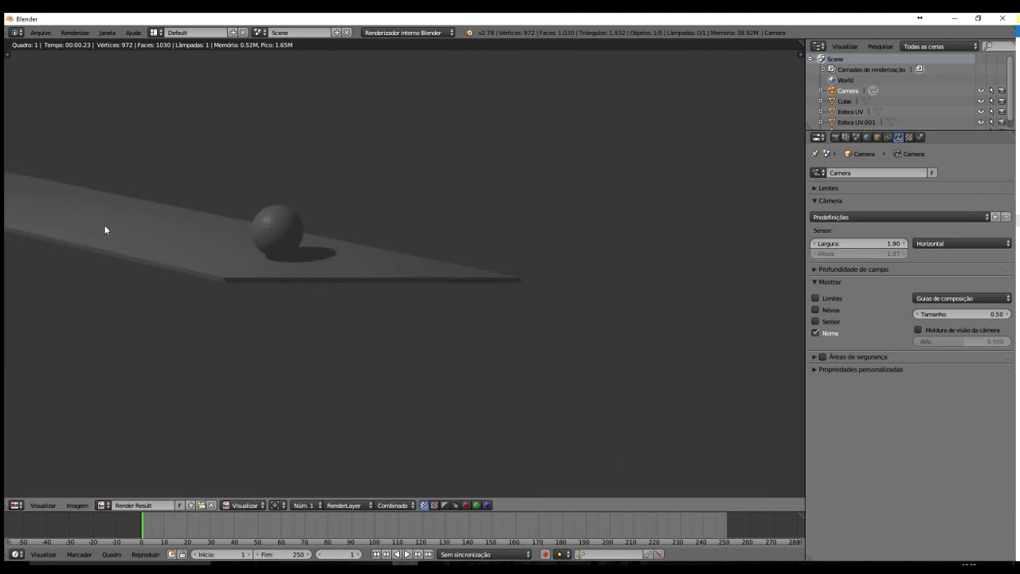
scroll(126, 242, "down", 5)
scroll(126, 241, "up", 2)
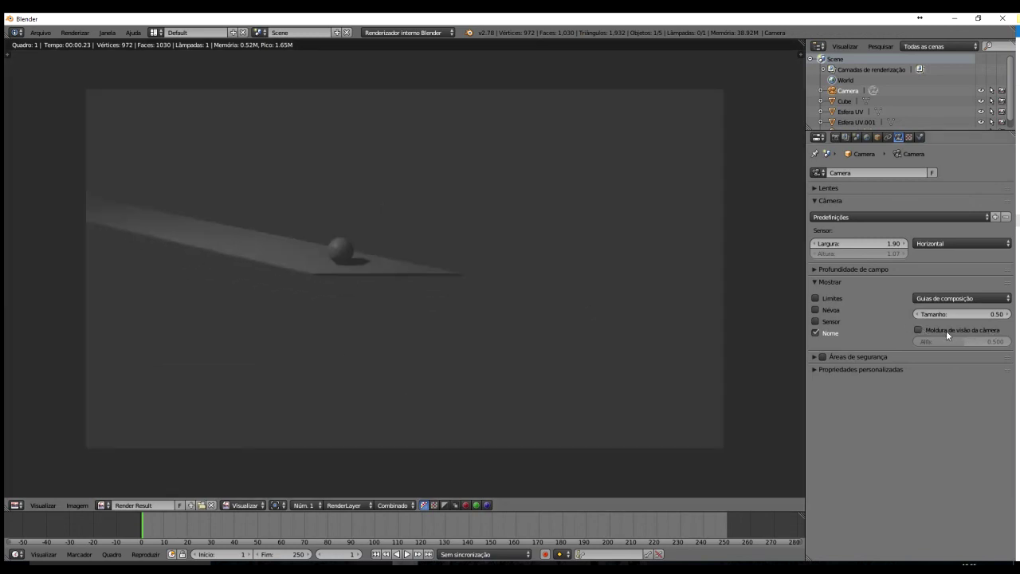
left_click(918, 329)
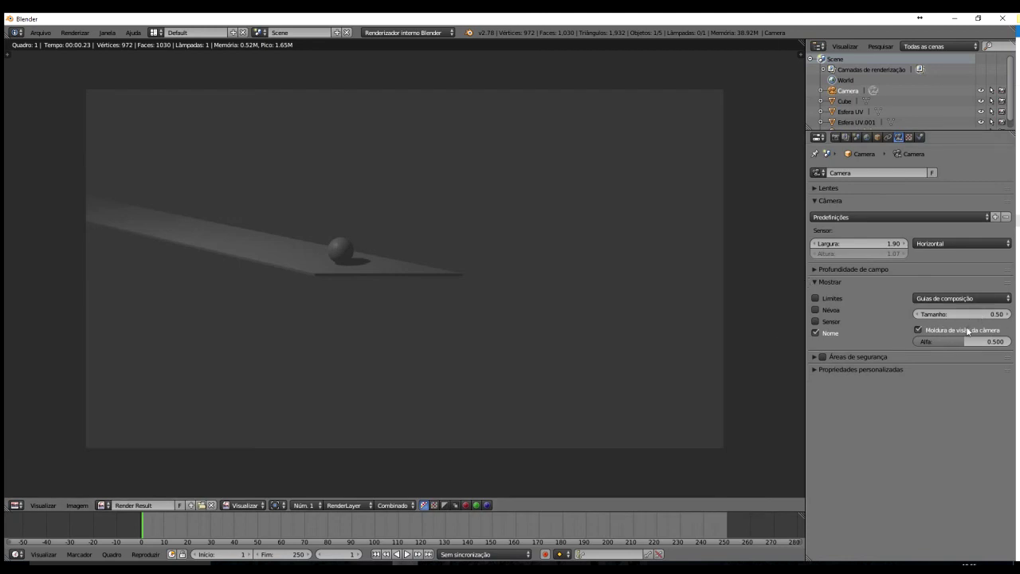
key("Escape")
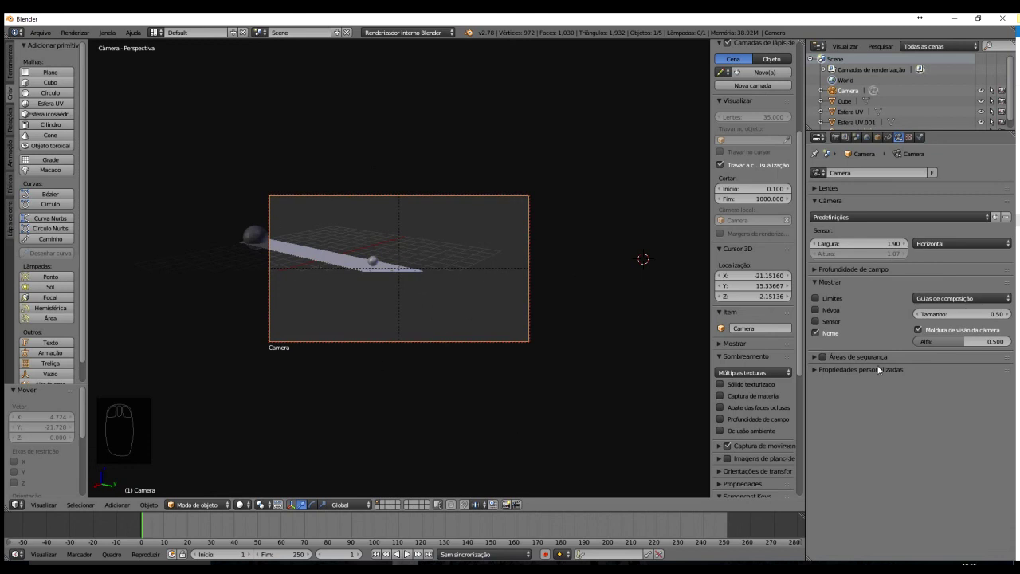
Adjust the darkened frame's alpha to 0.410, toggle the frame off and on to compare, and set the alpha to 0.517
mouse_move(962, 341)
left_mouse_down()
mouse_move(1010, 341)
mouse_move(907, 320)
mouse_move(959, 322)
left_mouse_up()
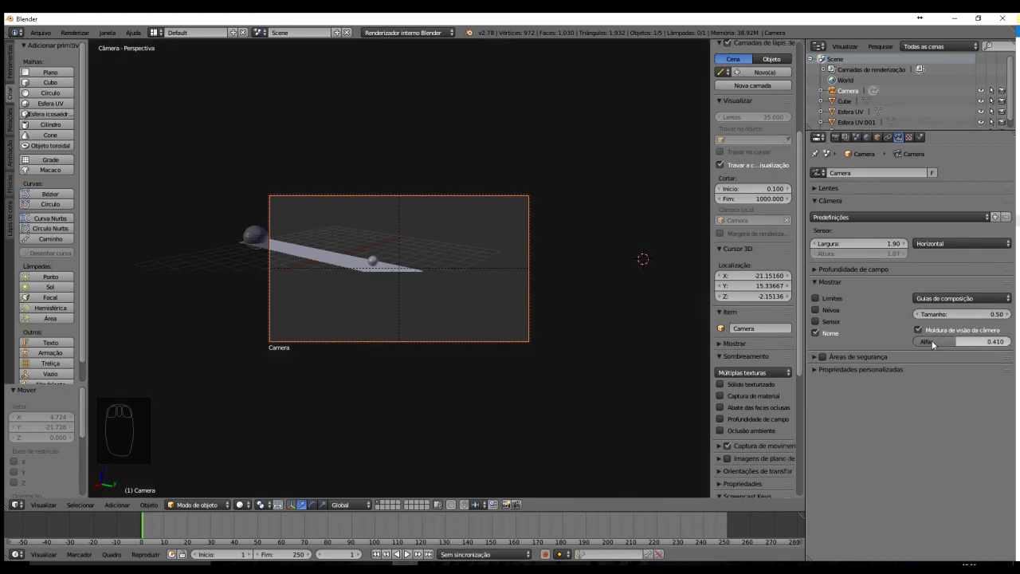
left_click(919, 331)
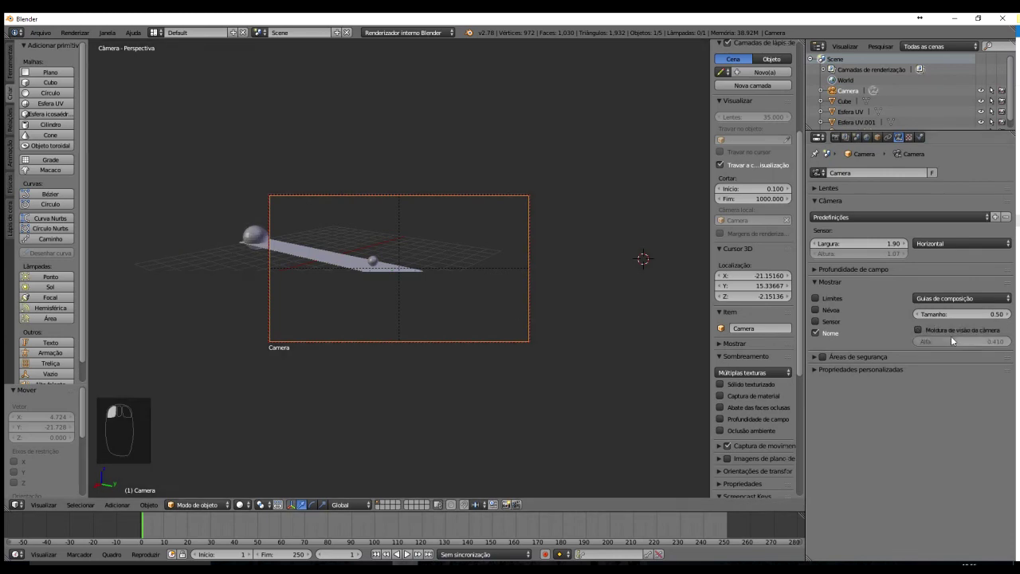
left_click(918, 330)
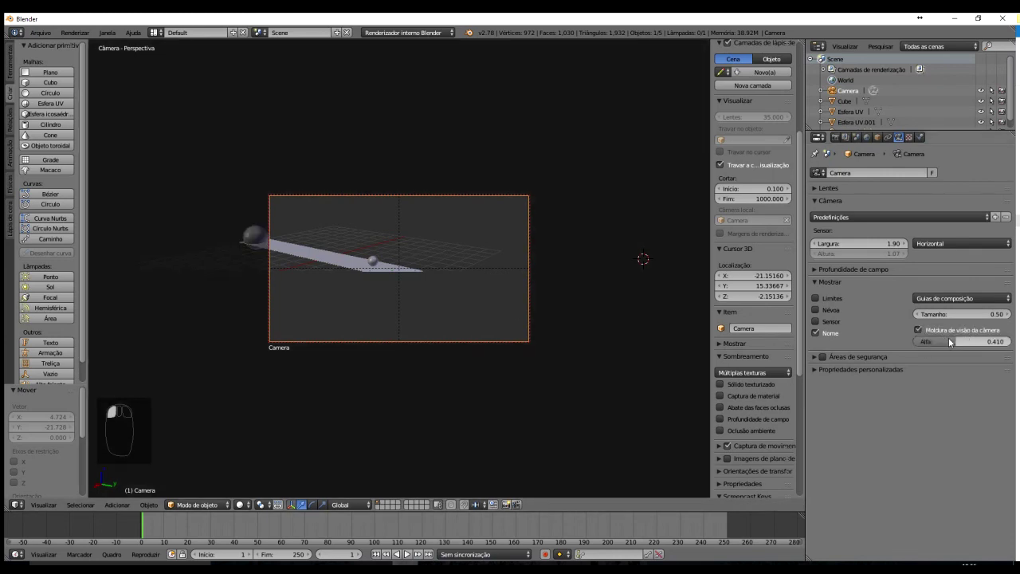
left_click_drag(960, 344, 970, 320)
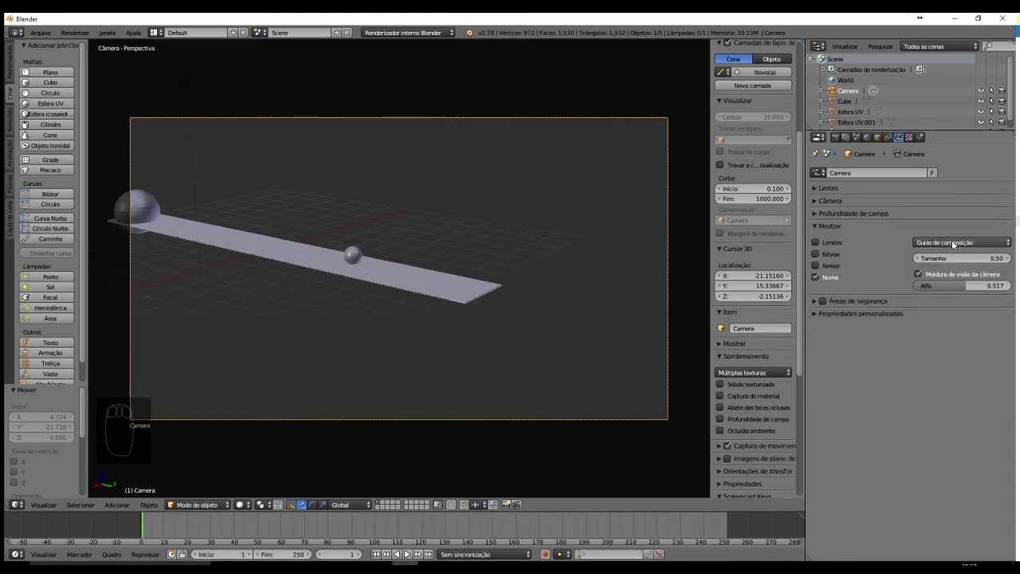
Enable the Regra de ouro composition guide, examine it over the camera view and disable it again
left_click(953, 244)
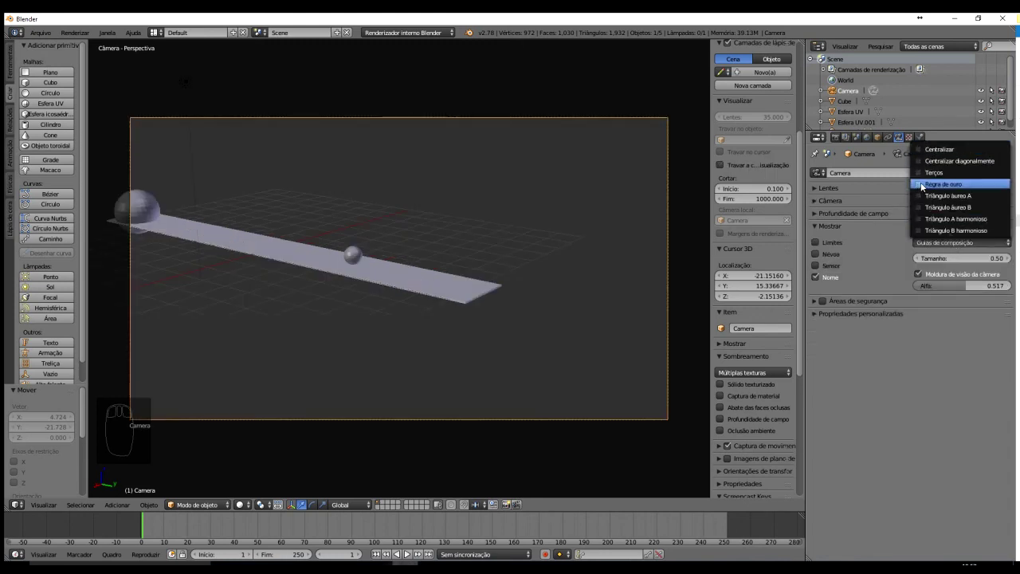
left_click(918, 186)
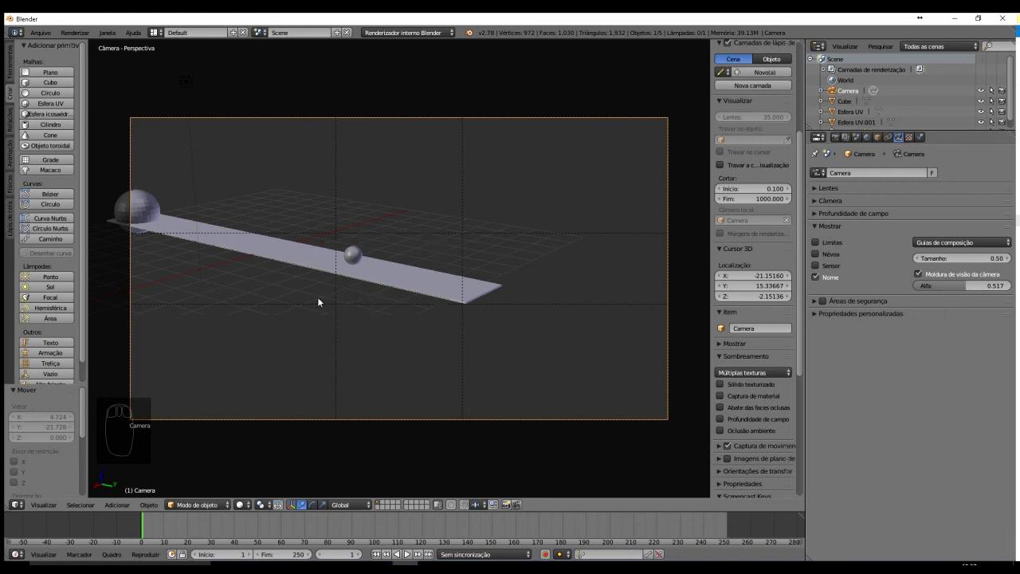
scroll(355, 257, "down", 4)
scroll(356, 256, "up", 3)
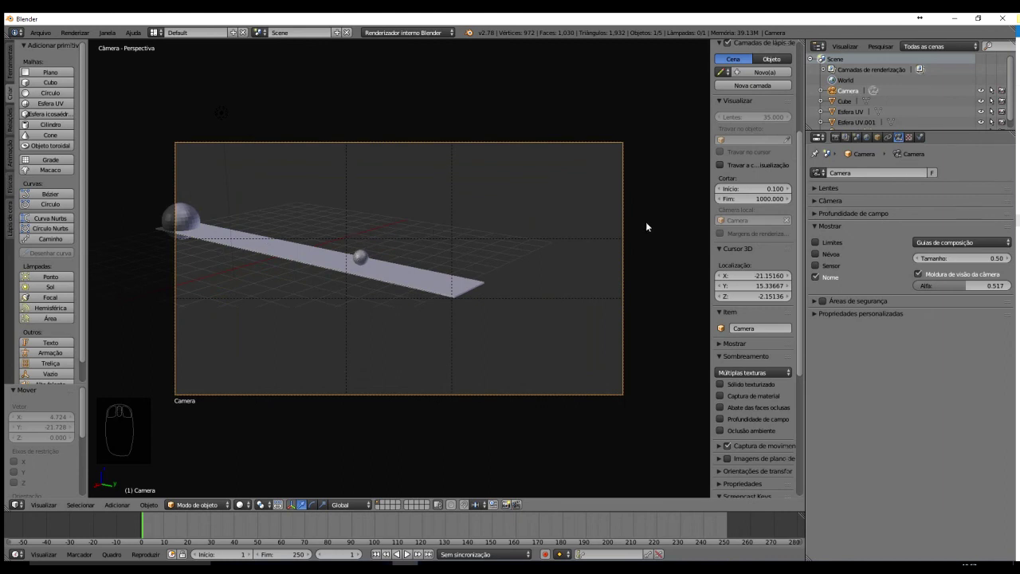
left_click(933, 247)
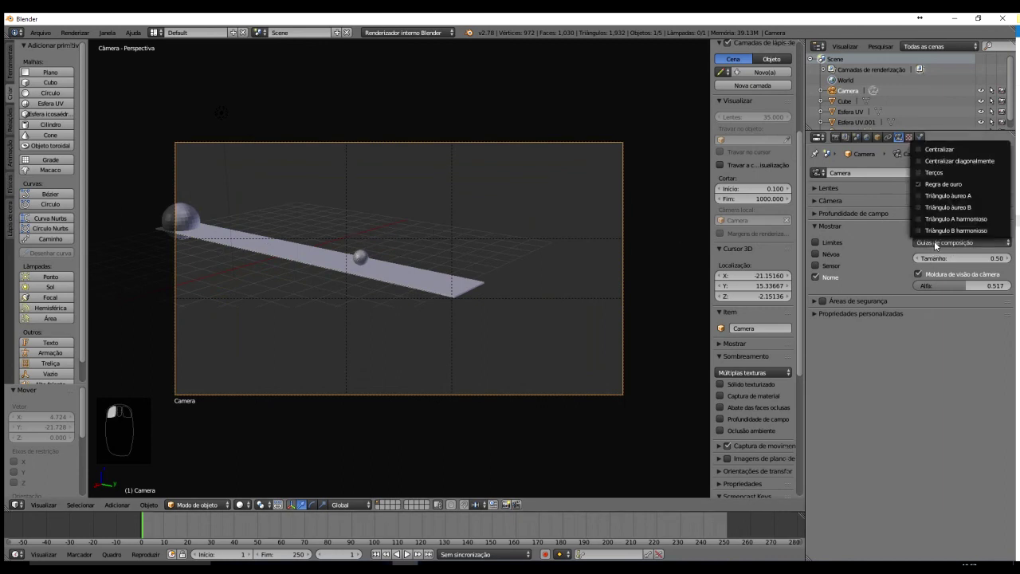
left_click(921, 186)
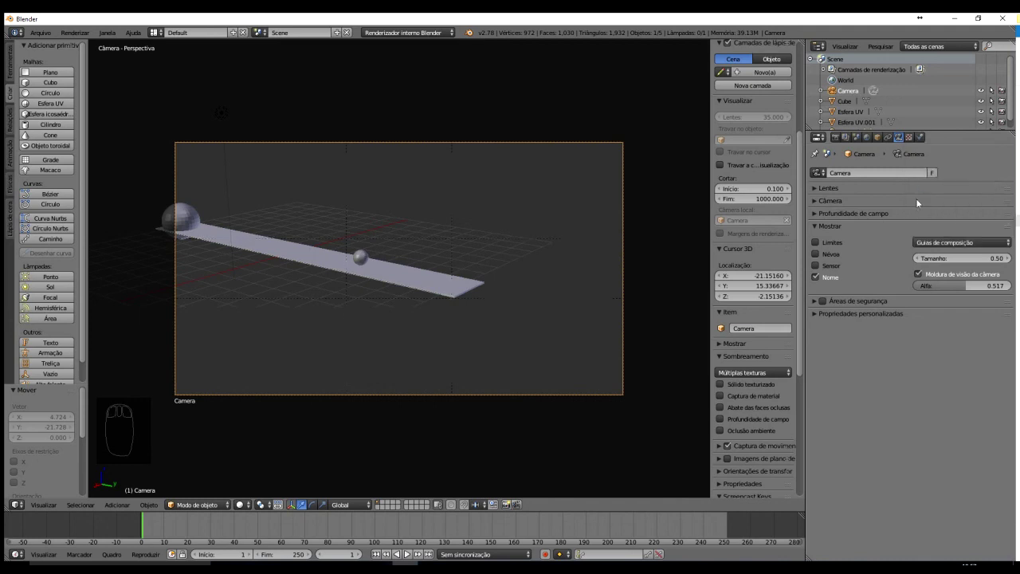
Show the Triângulo A harmonioso composition guide in the camera view and turn it off again
left_click(935, 247)
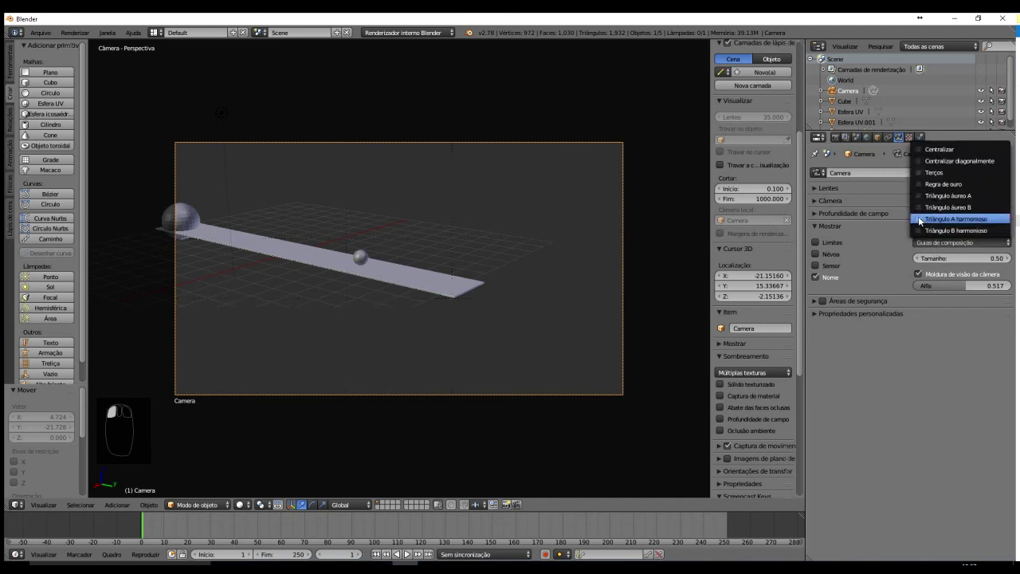
left_click(922, 219)
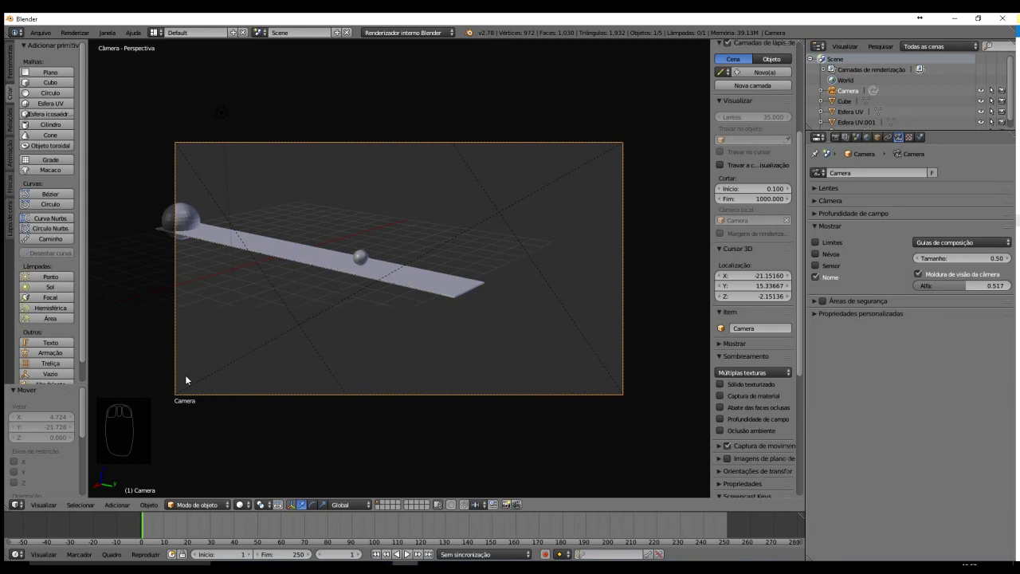
left_click(948, 243)
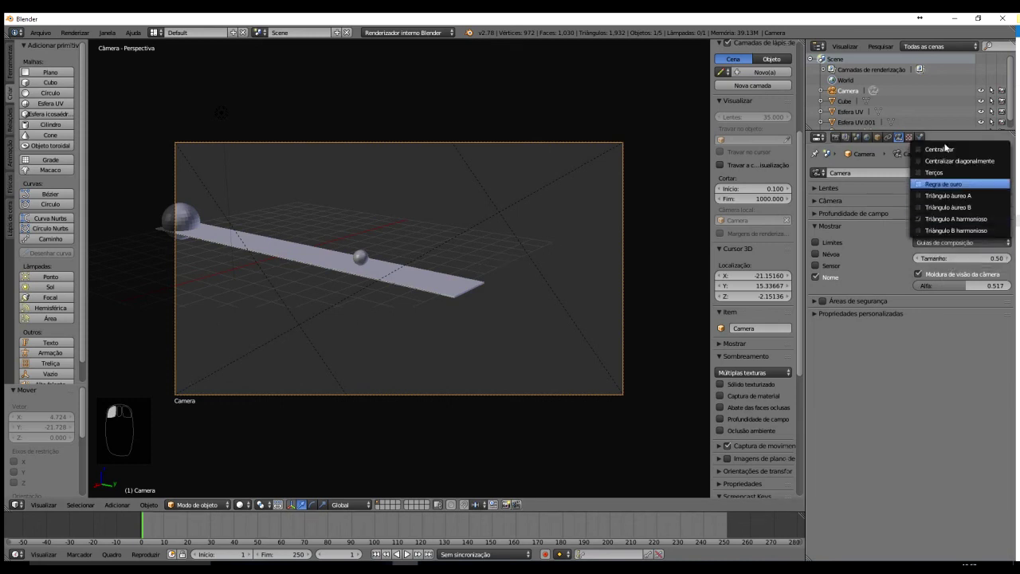
left_click(917, 220)
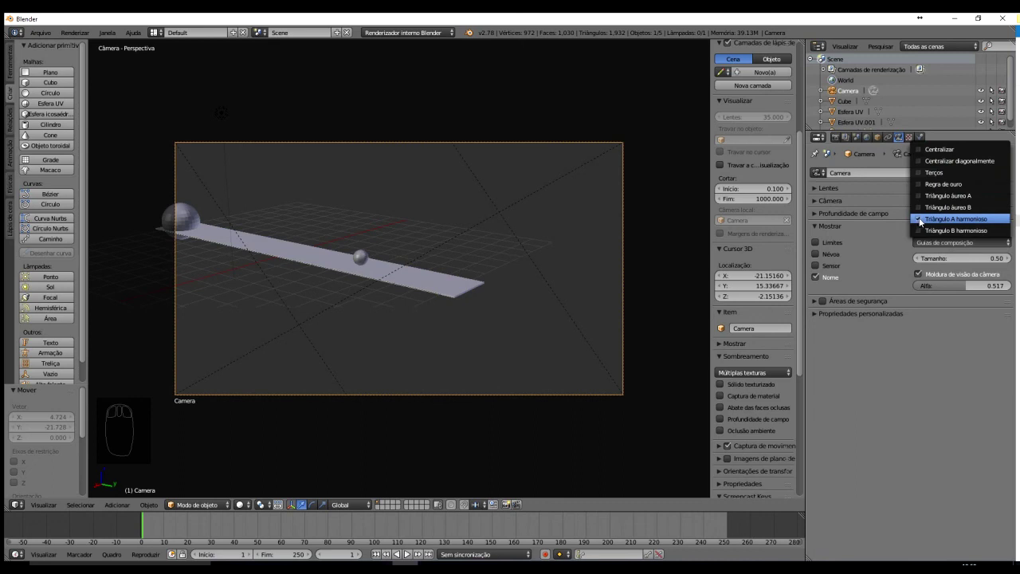
left_click(918, 220)
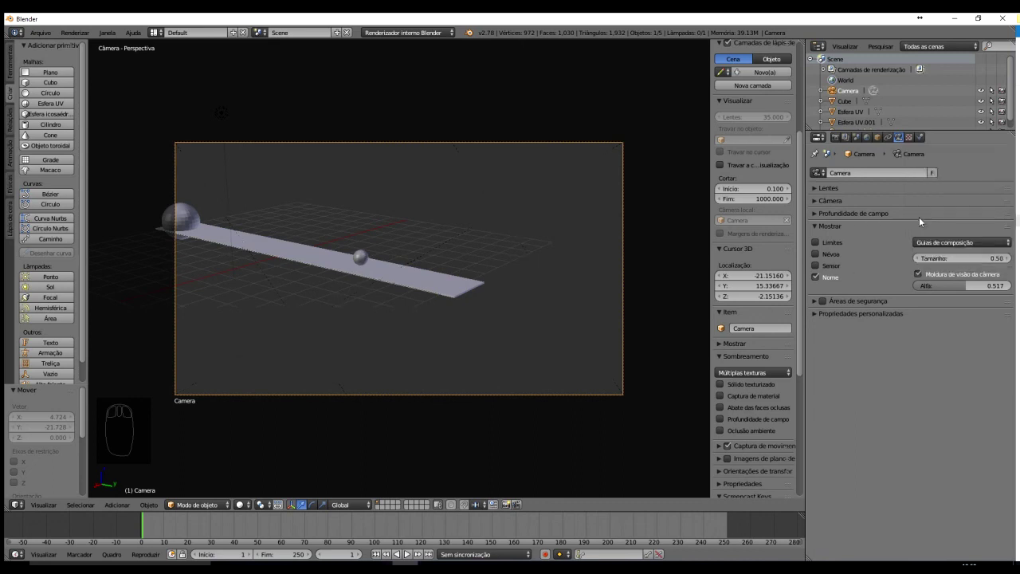
Hide the camera's name, collapse its display options (Mostrar) and enable the safe areas (Áreas de segurança)
left_click(815, 276)
left_click(818, 225)
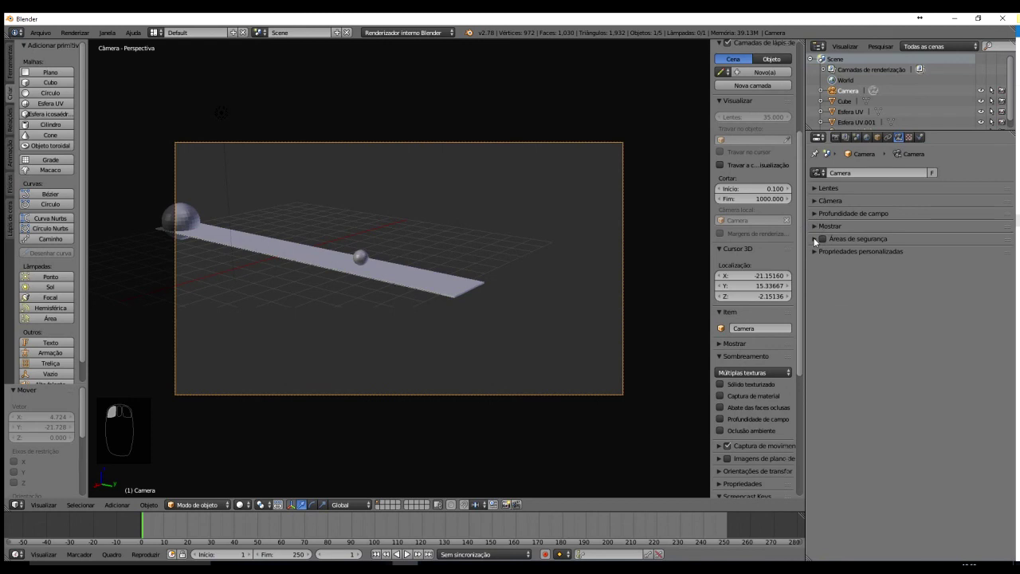
left_click(857, 240)
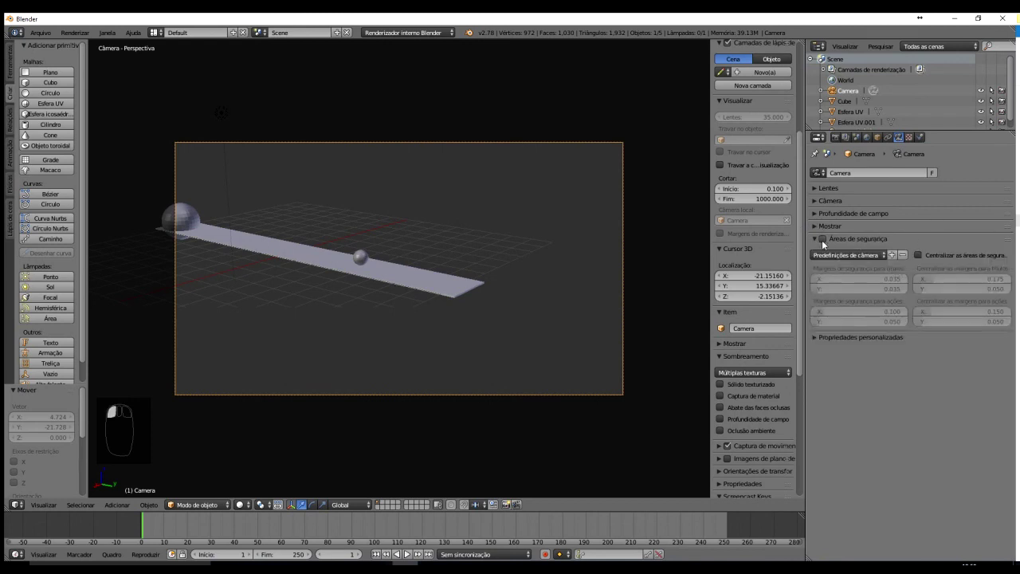
left_click(822, 239)
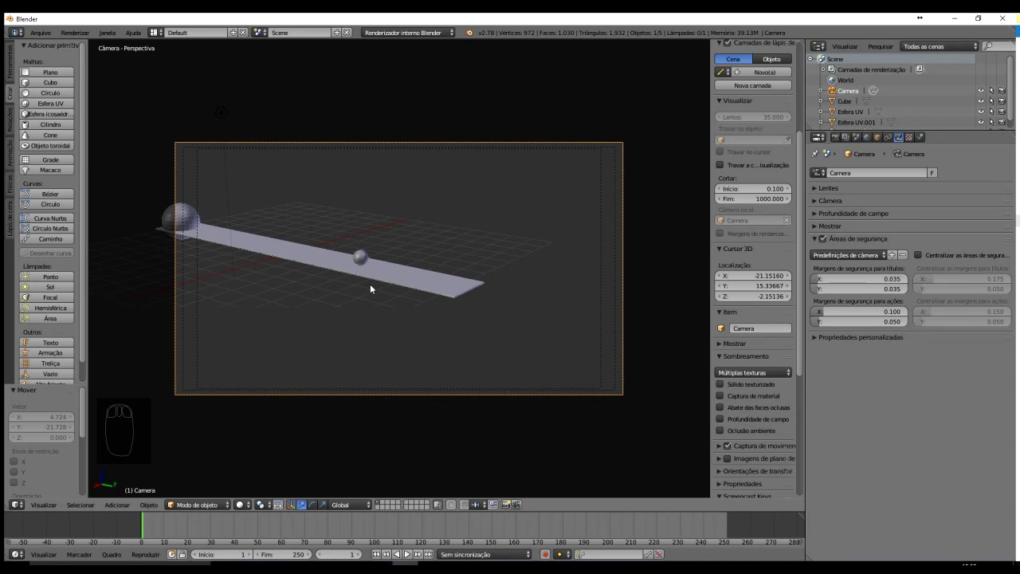
scroll(325, 202, "up", 1)
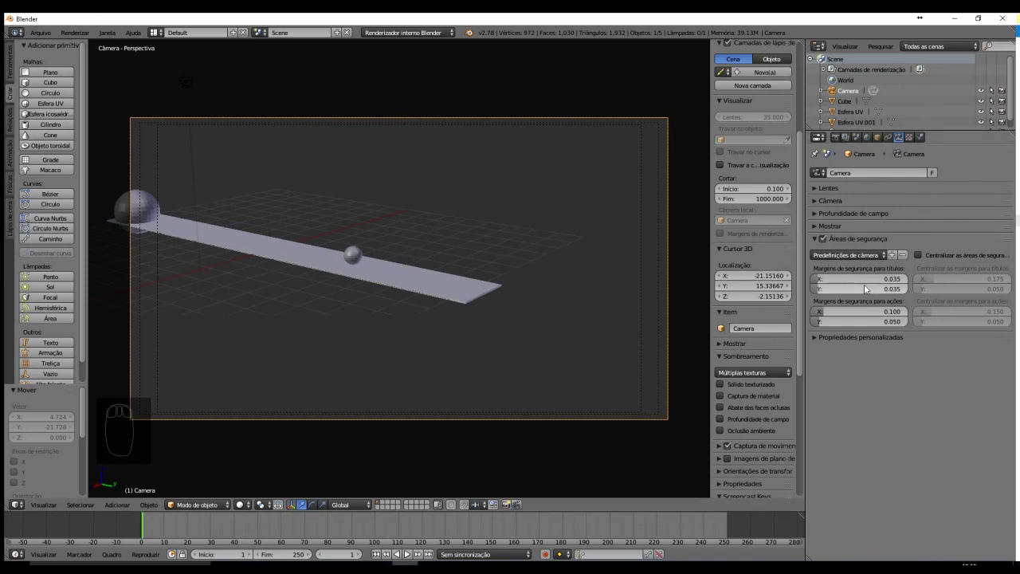
Set the title safe margins to X 0.278 and Y 0.267 and the action safe margin's X to 0.055
left_click_drag(818, 281, 845, 288)
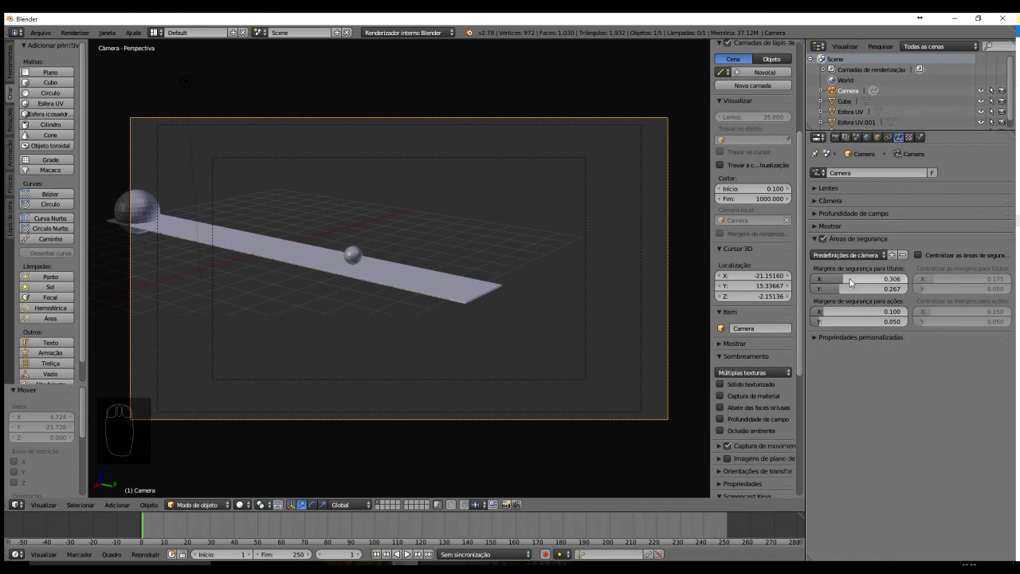
mouse_move(843, 280)
left_mouse_down()
mouse_move(852, 279)
mouse_move(832, 277)
mouse_move(868, 266)
mouse_move(815, 267)
mouse_move(838, 263)
mouse_move(823, 265)
mouse_move(834, 264)
mouse_move(831, 281)
left_mouse_up()
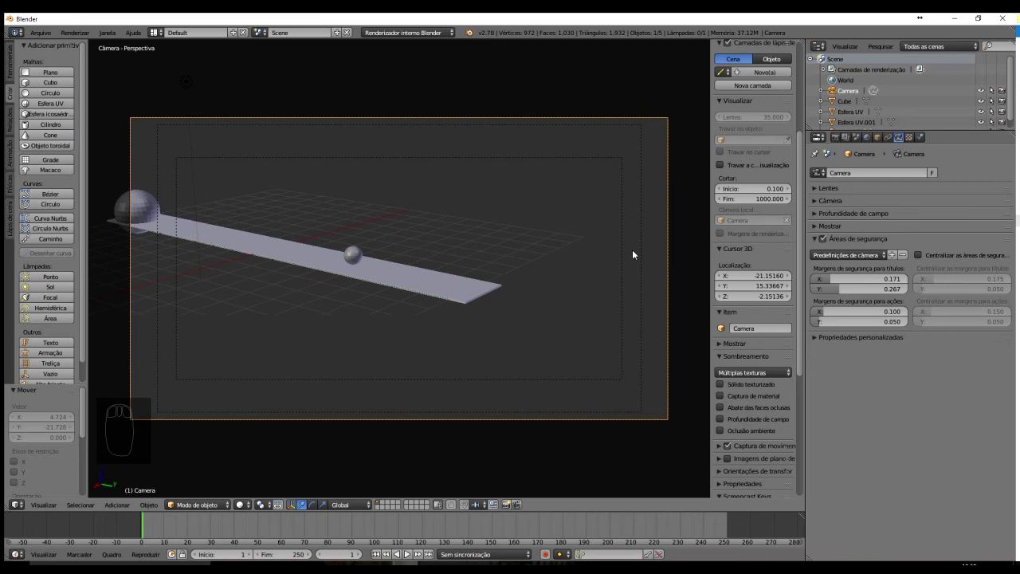
mouse_move(829, 275)
left_mouse_down()
mouse_move(844, 270)
mouse_move(840, 279)
left_mouse_up()
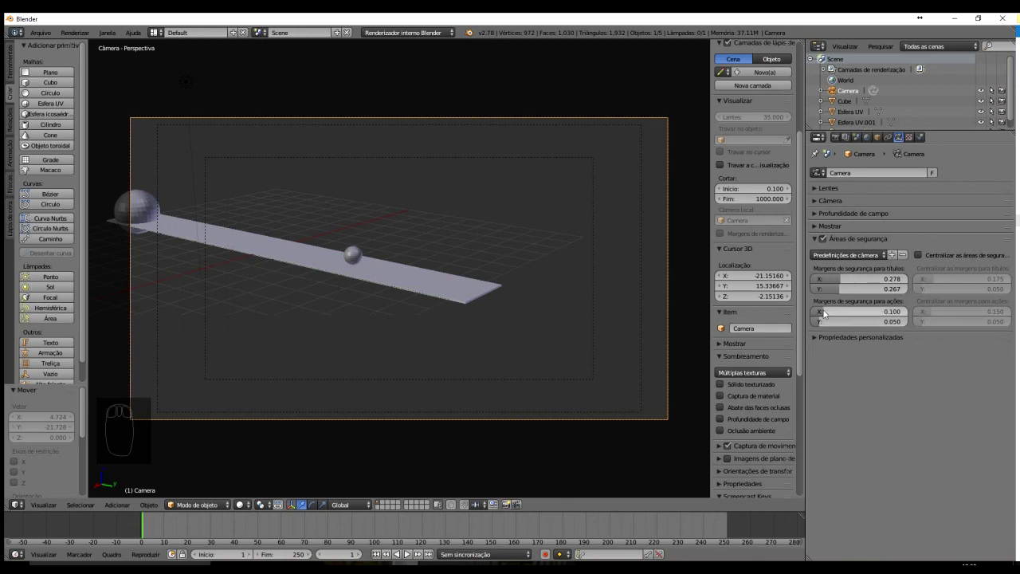
mouse_move(823, 313)
left_mouse_down()
mouse_move(844, 306)
mouse_move(831, 303)
left_mouse_up()
left_click_drag(821, 303, 821, 315)
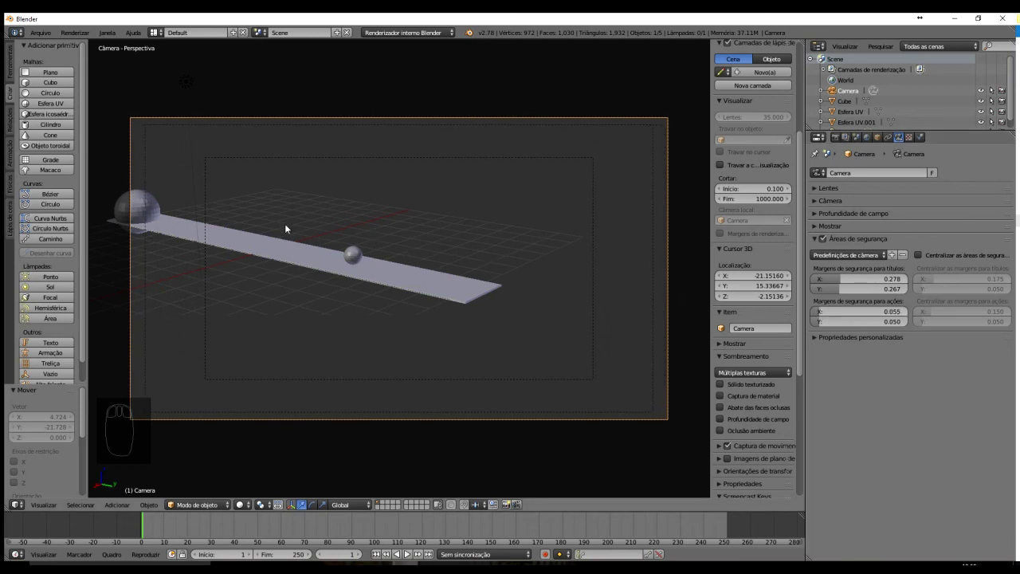
Move the small sphere off the ramp to between the title-safe and action-safe outlines, near the camera frame's right edge
right_click(356, 251)
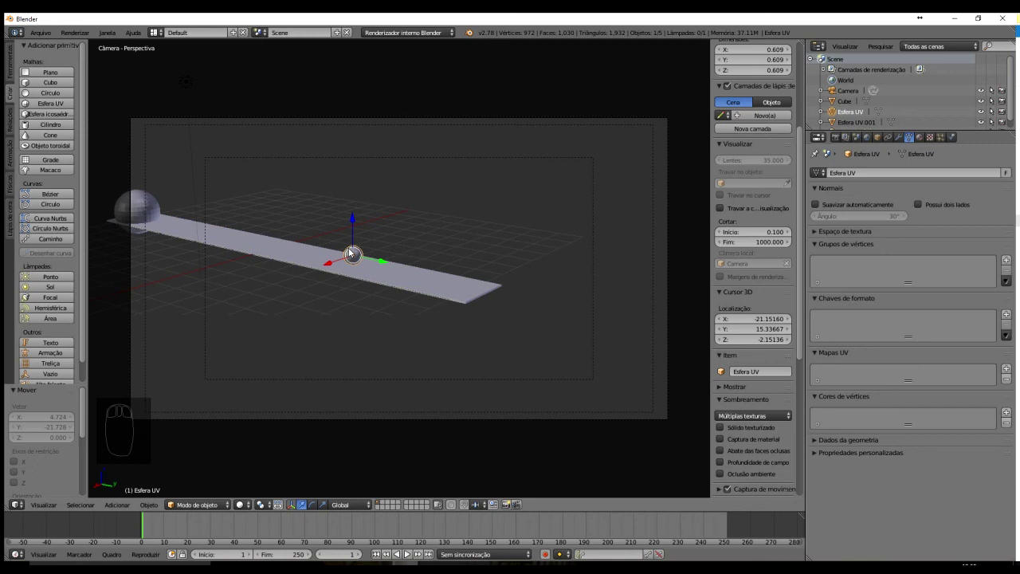
left_click_drag(351, 252, 615, 209)
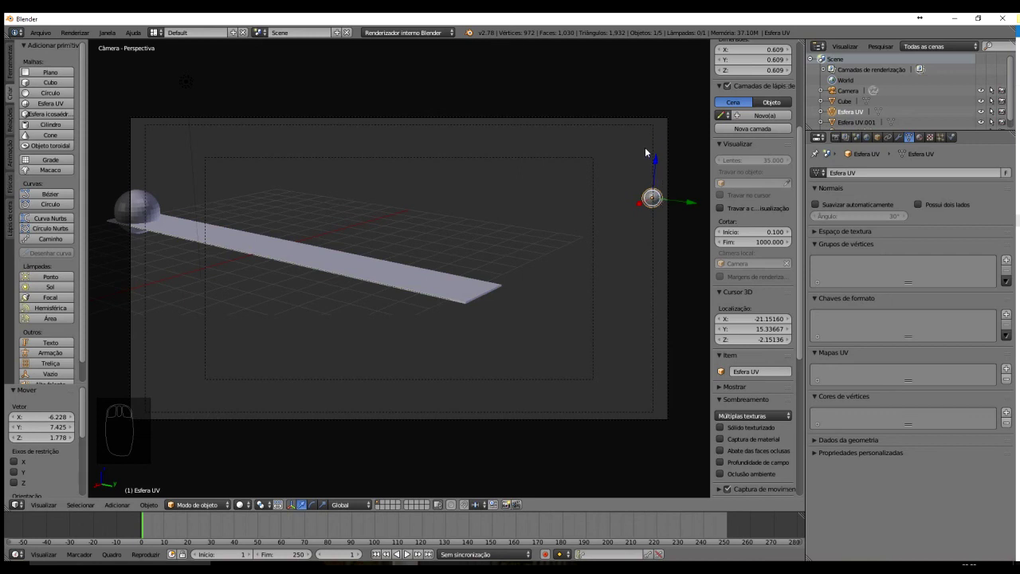
left_click_drag(660, 200, 645, 194)
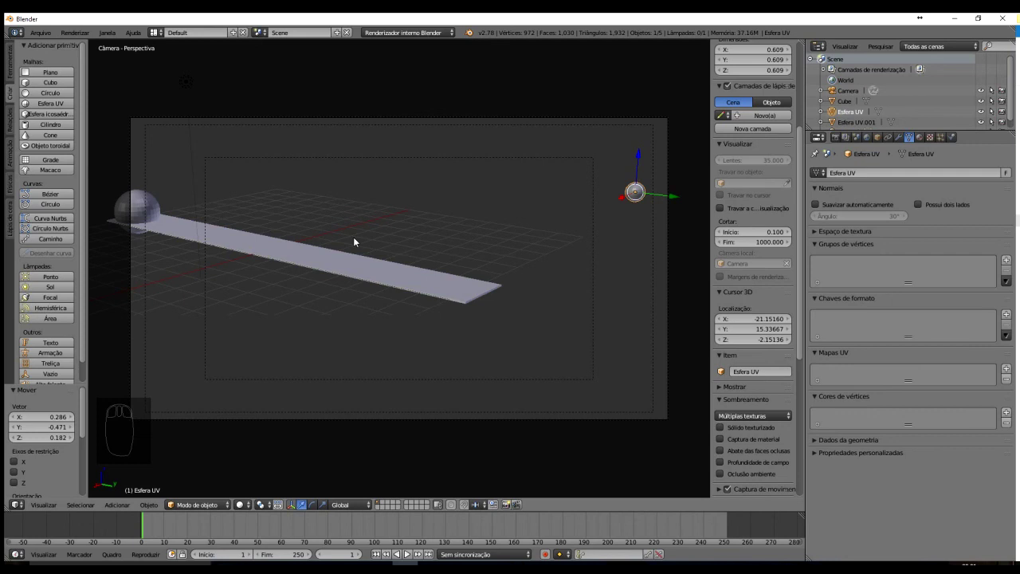
Select the camera and enable its center-cut safe areas (Centralizar as áreas de segurança), toggling them off and on to compare
right_click(667, 242)
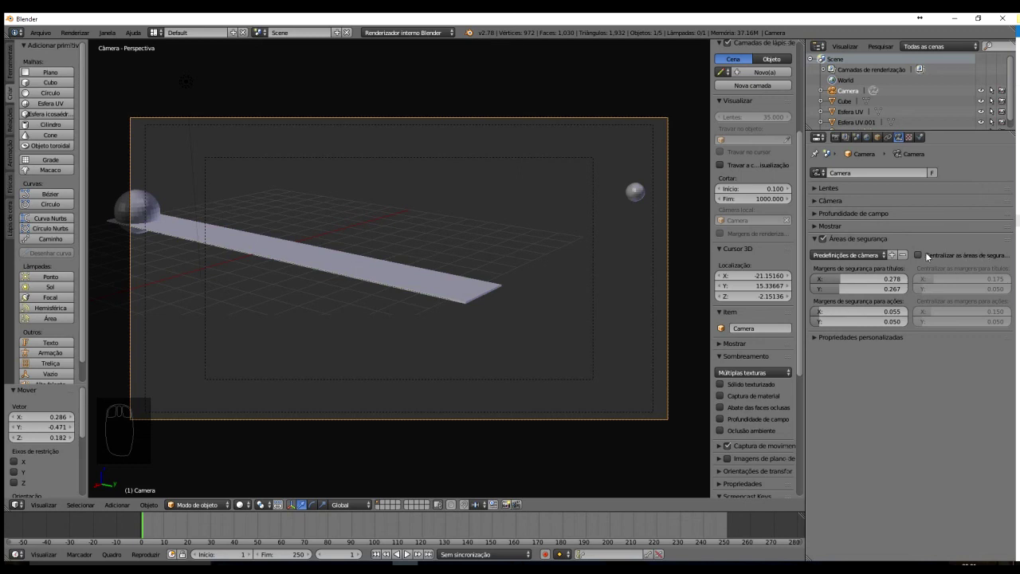
left_click(918, 255)
left_click(918, 254)
left_click(918, 255)
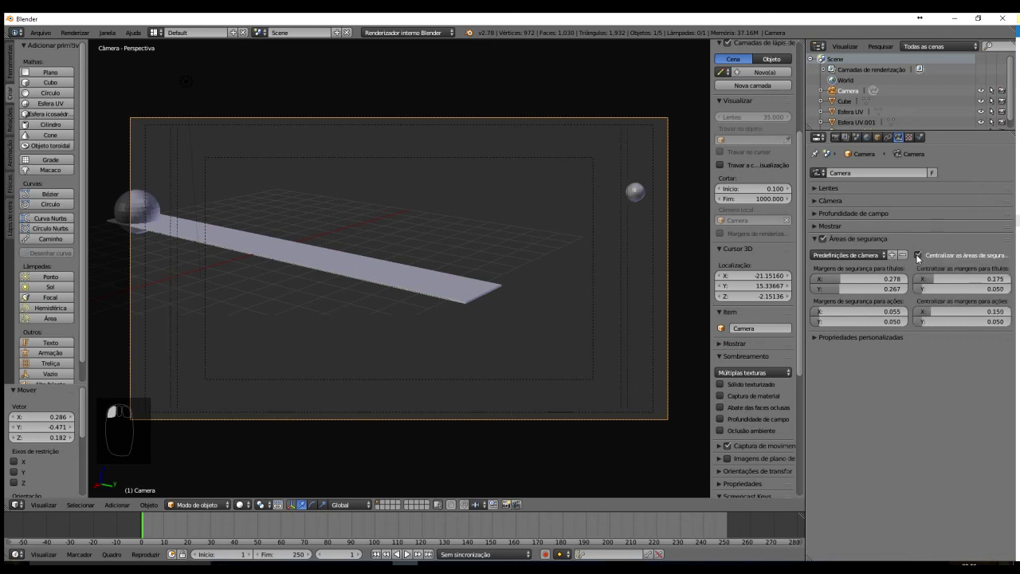
left_click(918, 255)
left_click(917, 255)
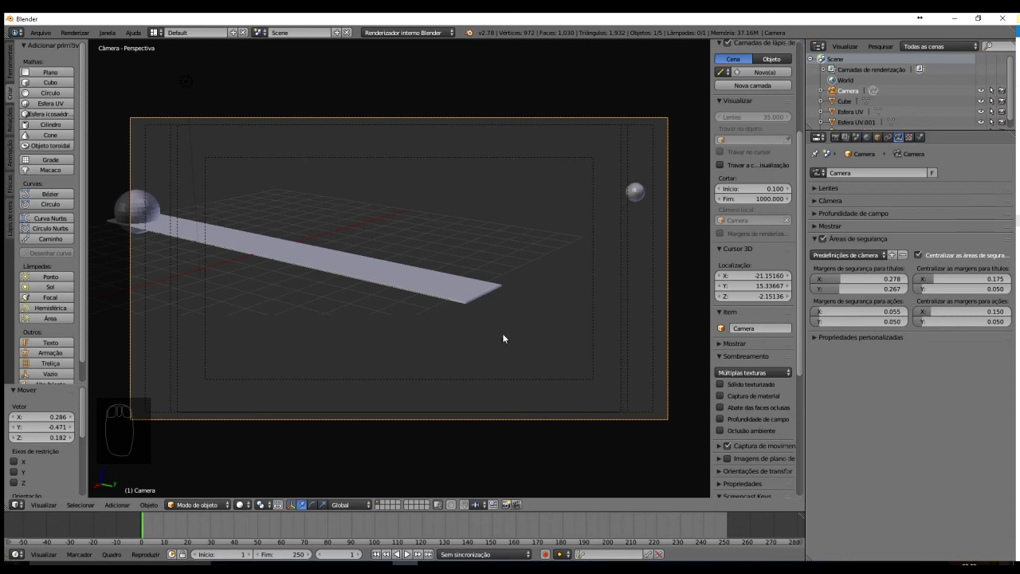
Move the small sphere inward to just outside the right side of the title-safe outline, within the center-cut area
right_click(639, 196)
left_click_drag(641, 190, 620, 204)
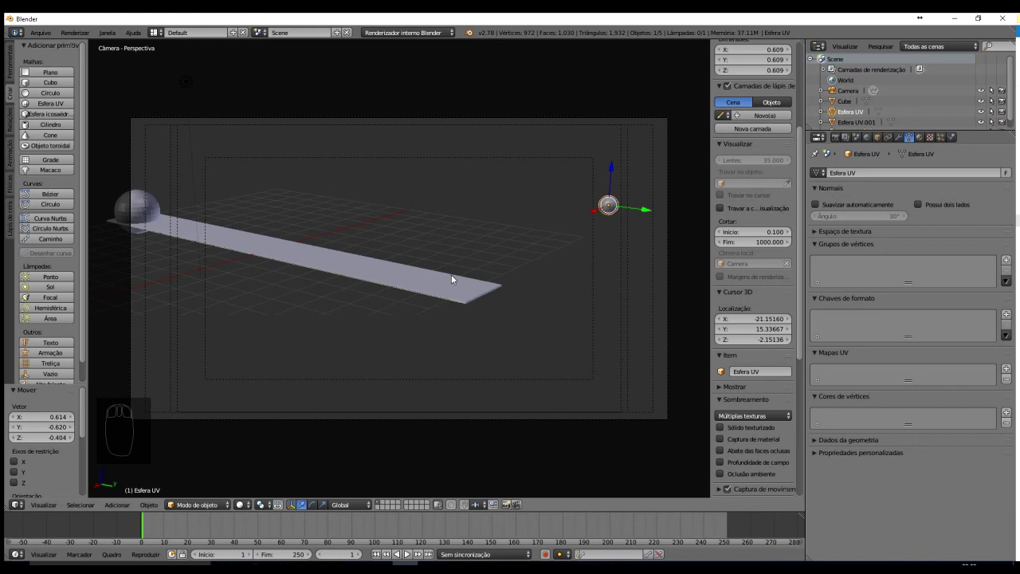
Reselect the camera, set its action safe margins to X 0.558 and Y 0.581, and collapse the safe-area settings
left_click(848, 90)
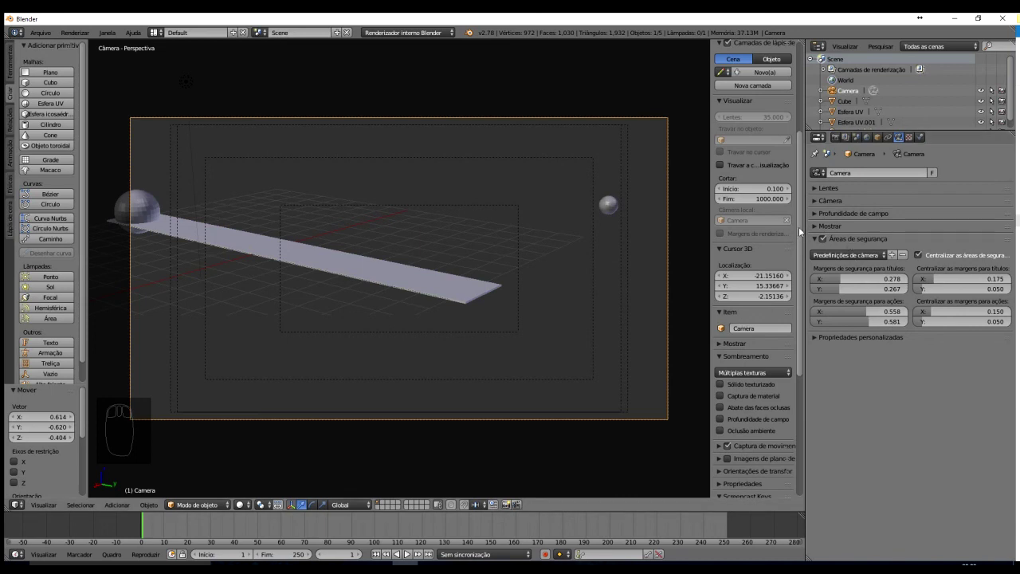
left_click(814, 239)
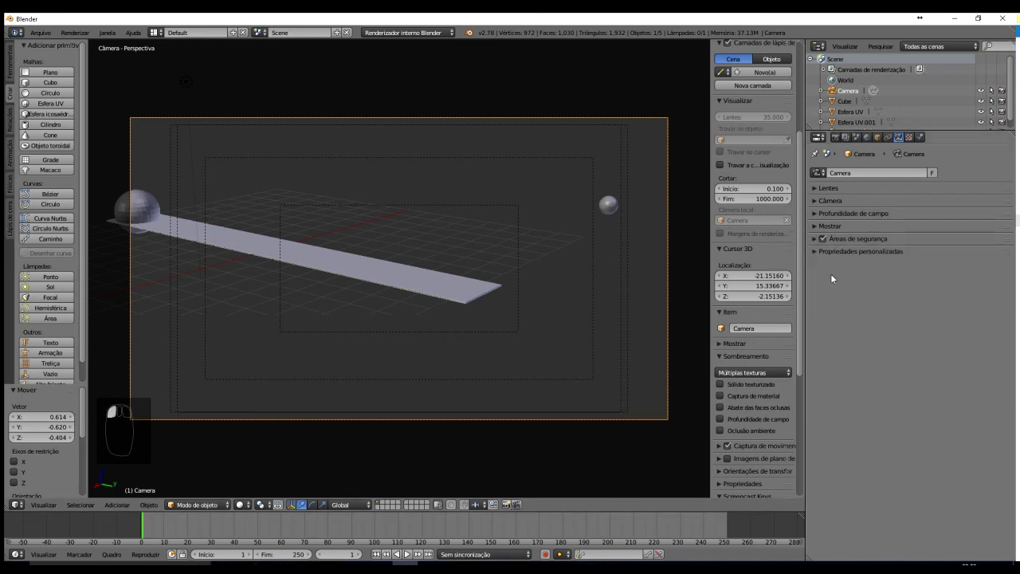